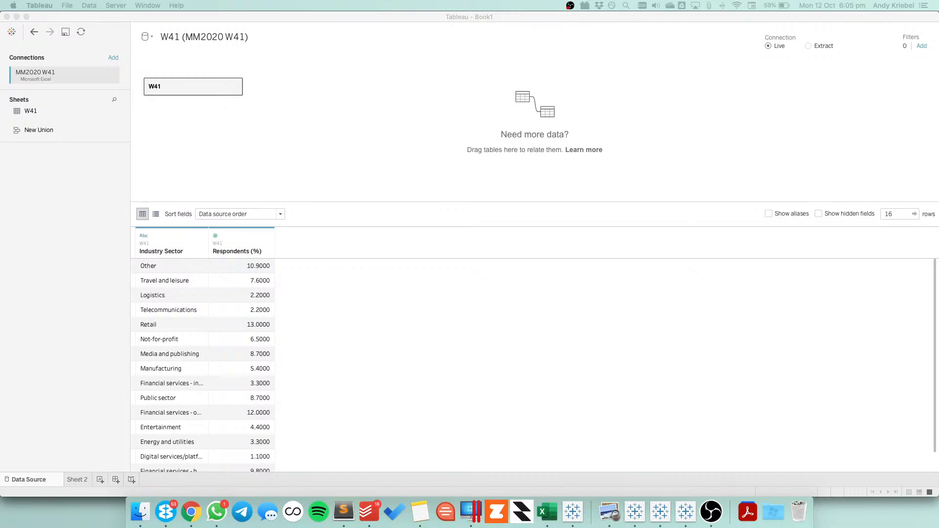
Rename the data source as MM2020 W41
left_click(260, 37)
left_click(260, 37)
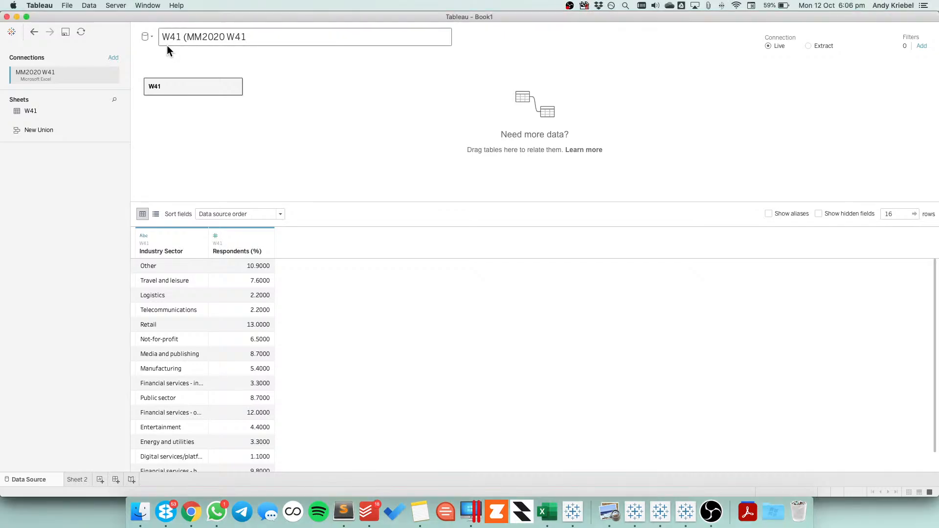
left_click_drag(187, 36, 150, 37)
key("BackSpace")
Replace the W41 table in the data source with a union of two copies of the W41 sheet, and open Sheet 2
left_click(235, 86)
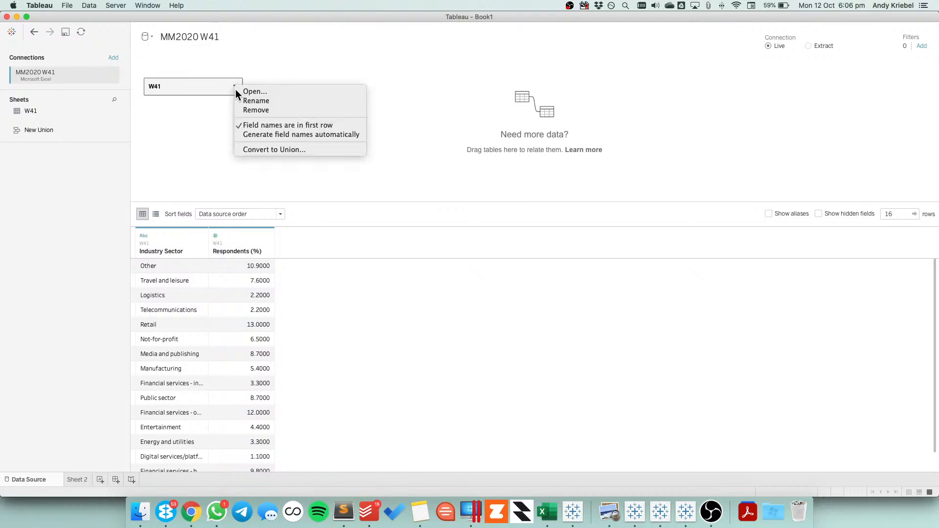
left_click(246, 110)
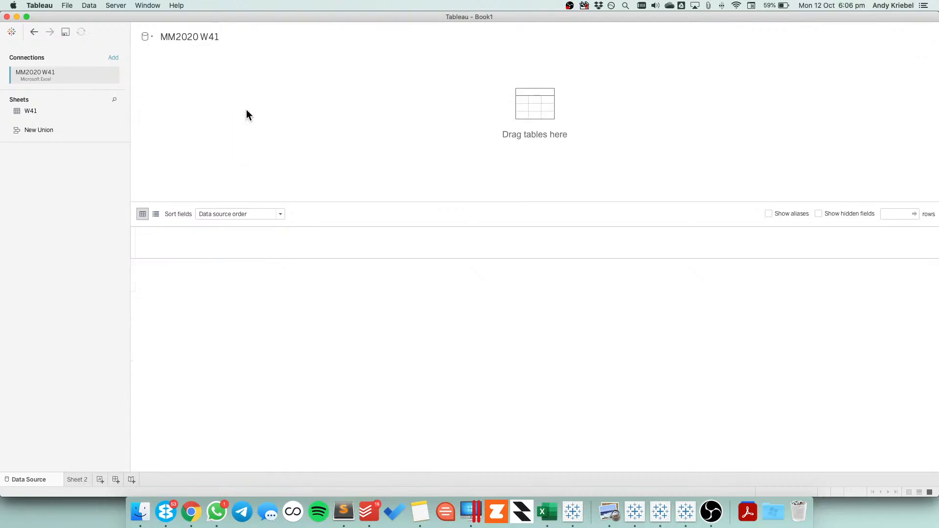
left_click_drag(33, 128, 211, 105)
left_click_drag(39, 110, 442, 245)
left_click_drag(30, 110, 442, 238)
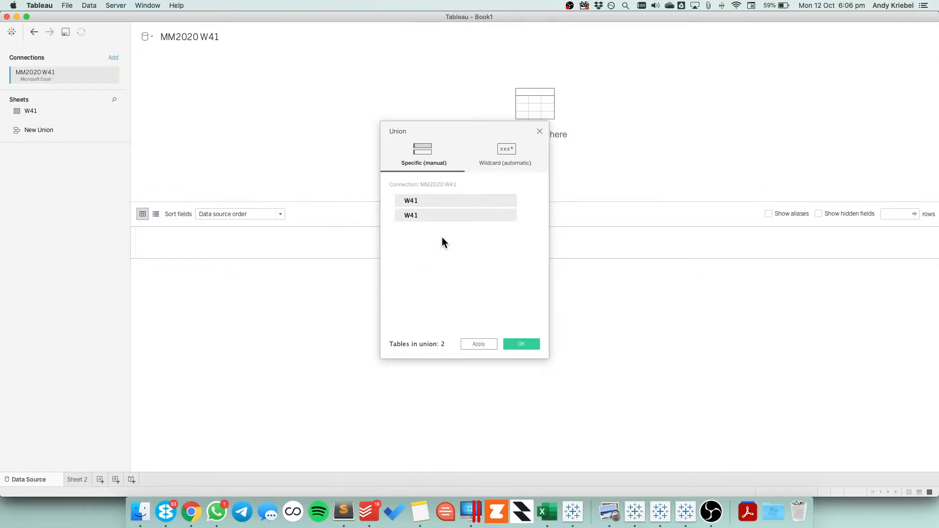
left_click(520, 344)
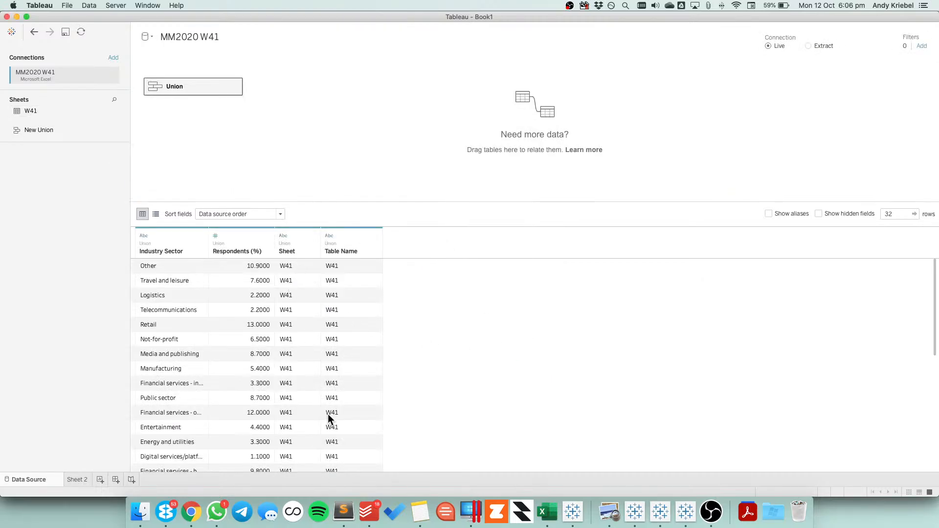
scroll(351, 339, "down", 5)
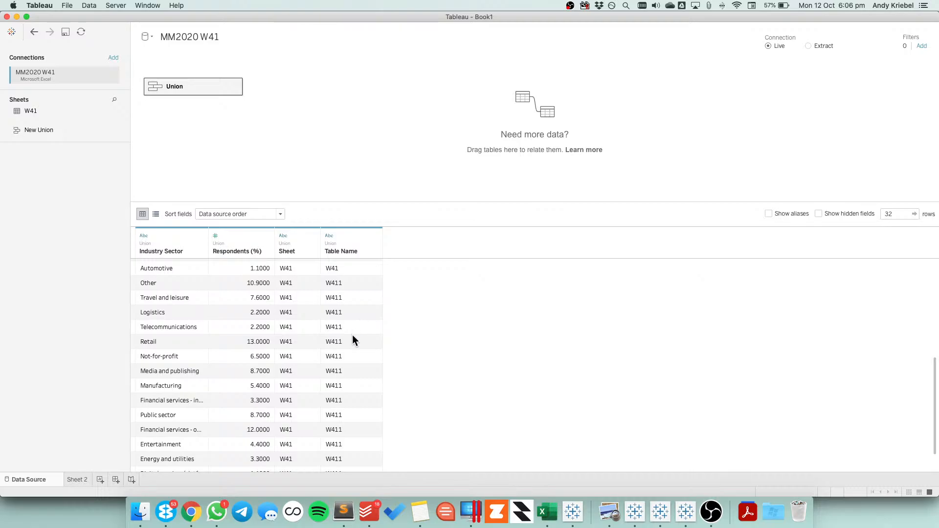
scroll(353, 336, "up", 5)
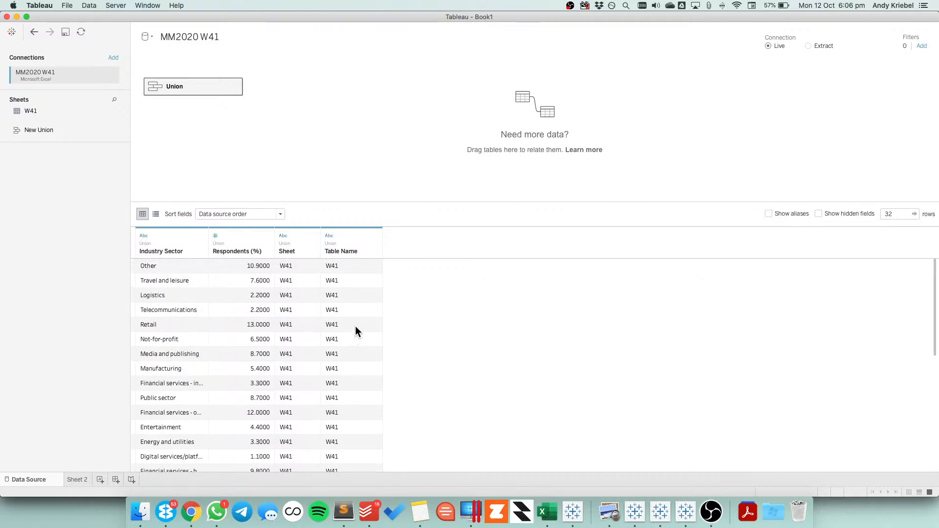
left_click(74, 479)
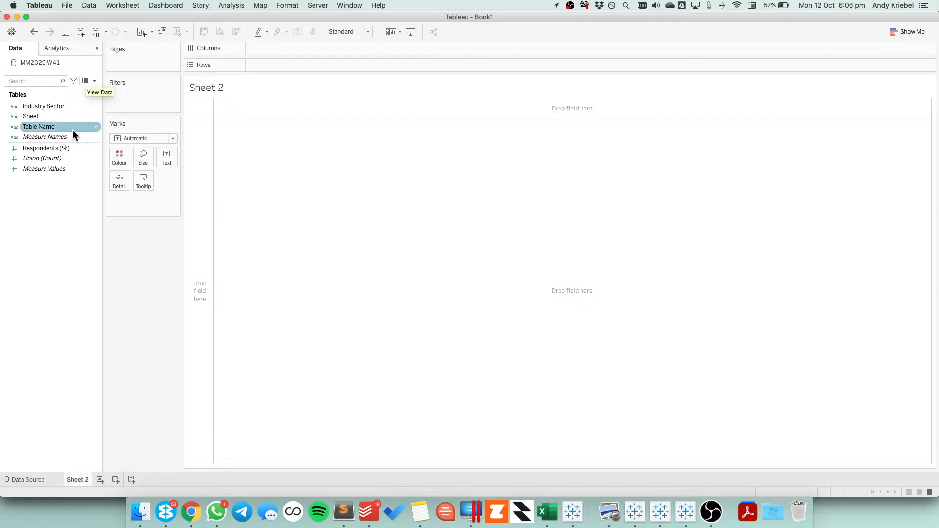
Build a text table of Respondents (%) with Industry Sector and Table Name as the rows
left_click(63, 108)
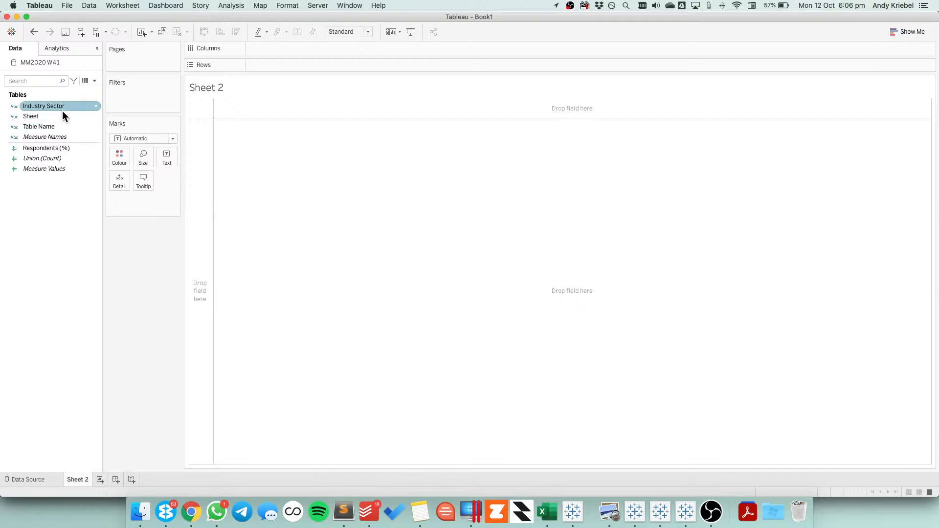
left_click_drag(50, 126, 198, 166)
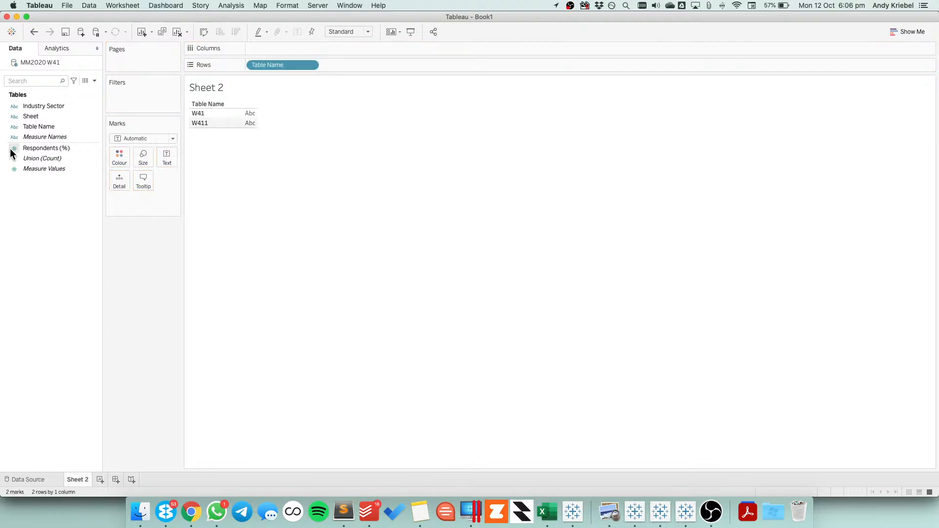
left_click_drag(39, 106, 248, 71)
left_click_drag(52, 150, 325, 157)
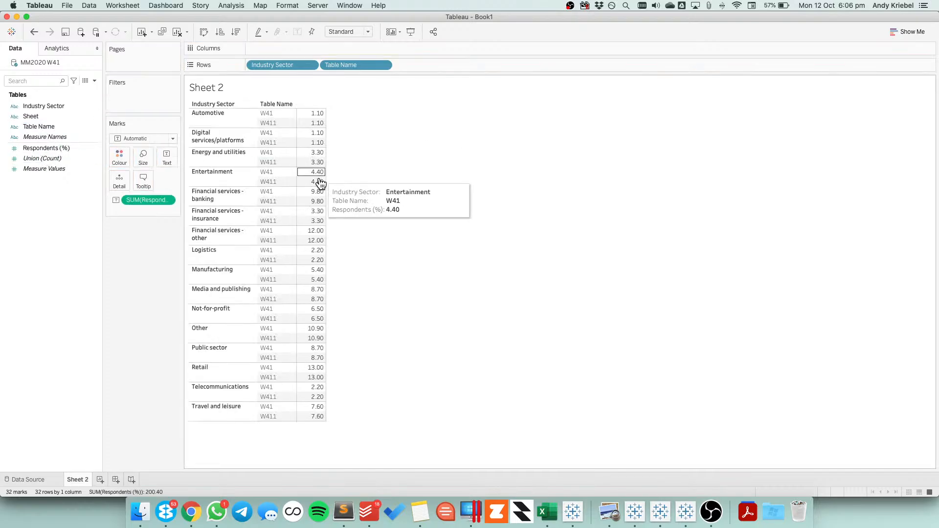
mouse_move(305, 360)
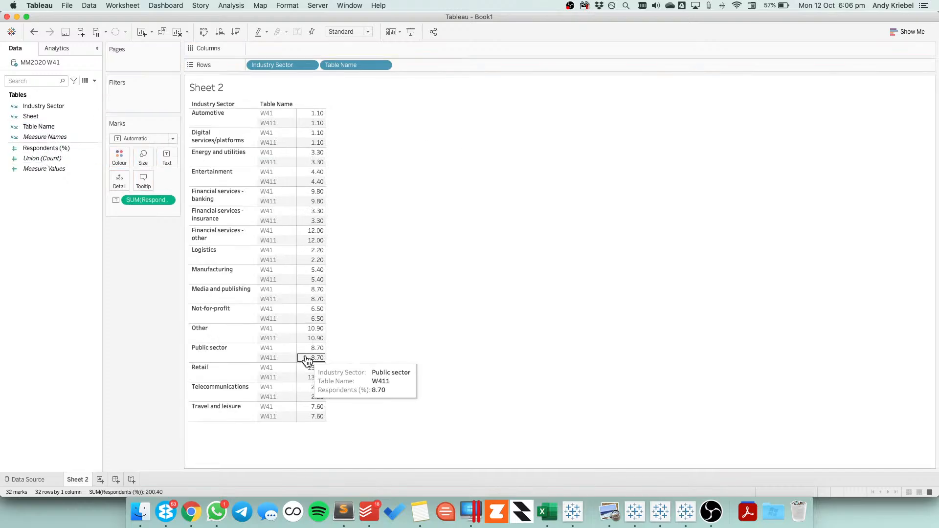
Start a new calculated field named Path
right_click(48, 219)
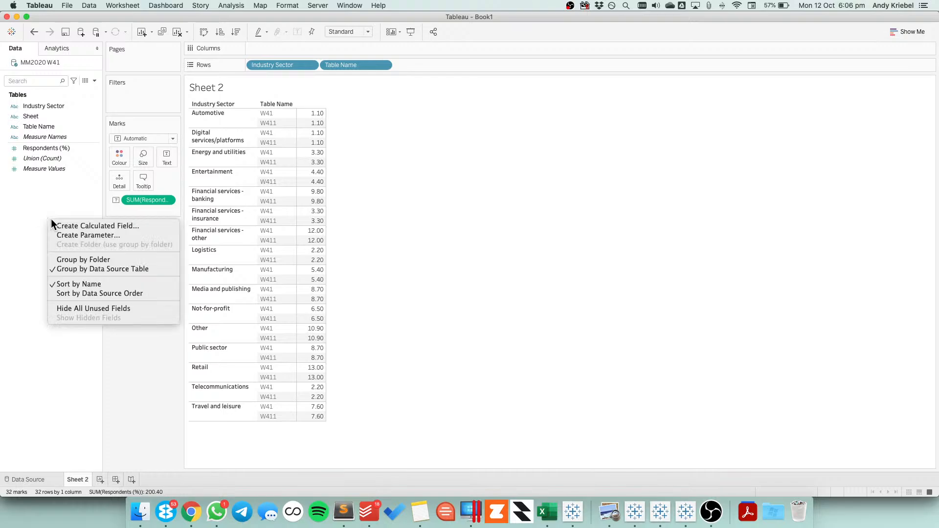
left_click(81, 227)
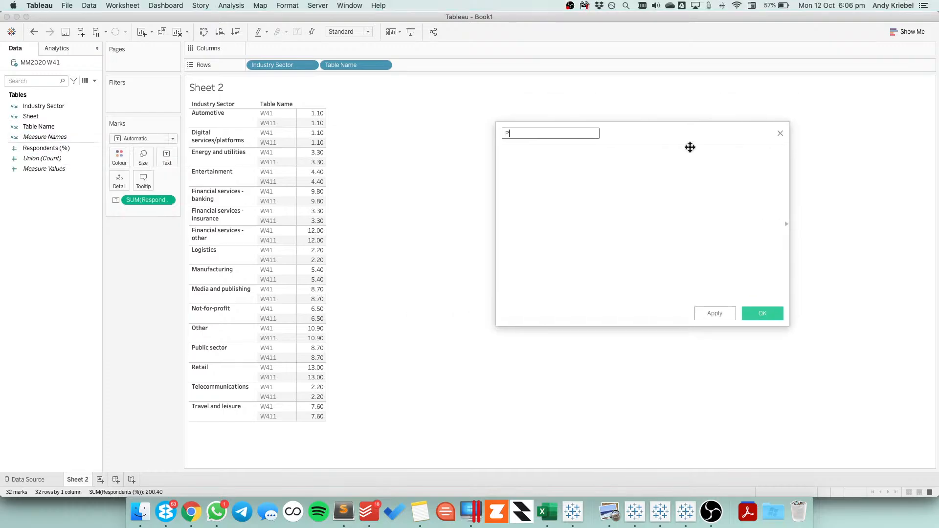
left_click_drag(690, 146, 631, 148)
type("Path")
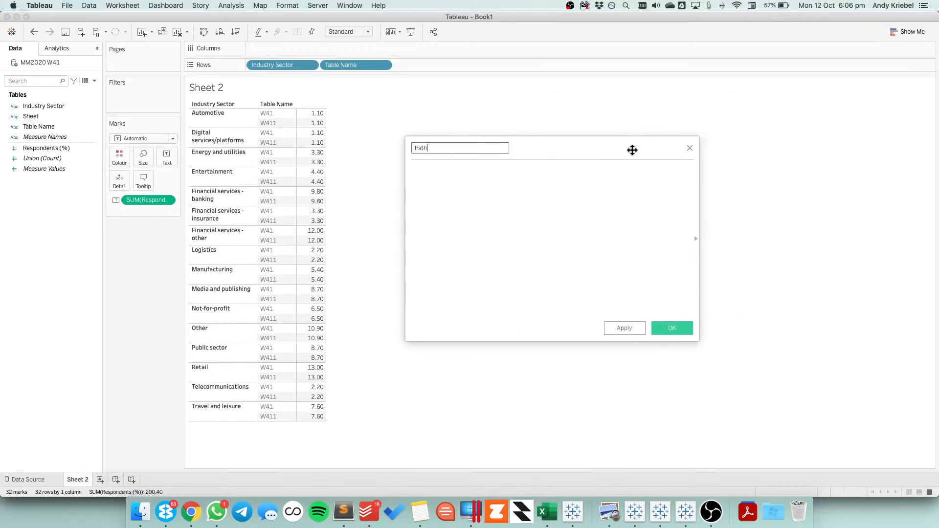
Define the Path formula as IF [Table Name]='W41' THEN 0 ELSE 1 END and save the calculation
left_click(512, 239)
type("IF [Table Name]")
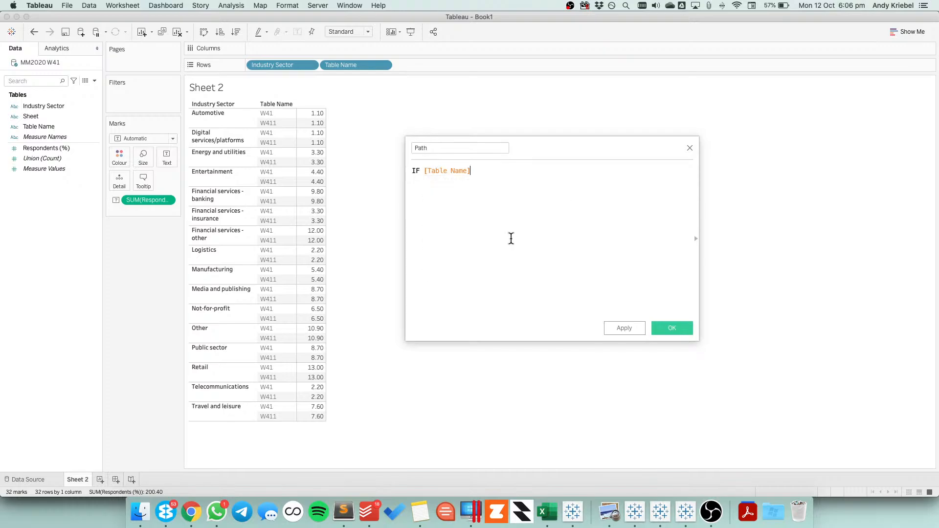
type("='W41' THE N")
key("BackSpace")
key("BackSpace")
type("N 0")
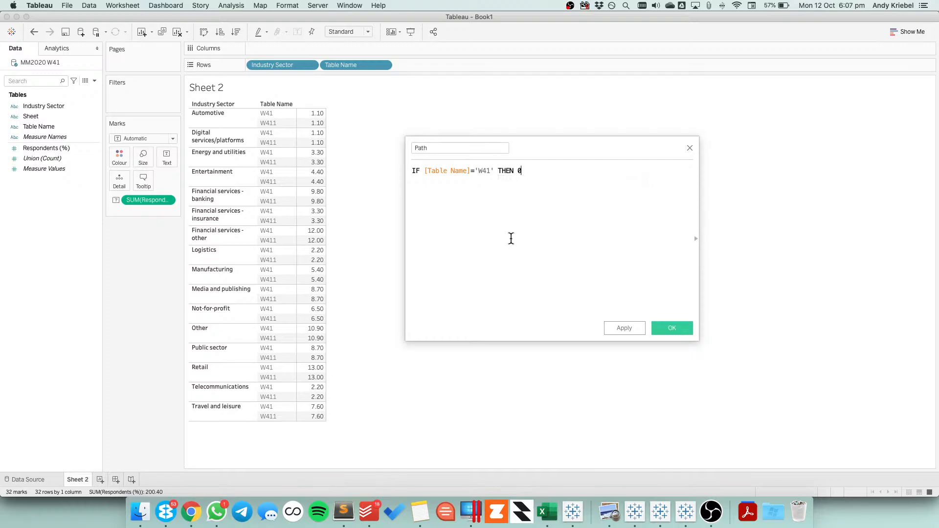
key("Return")
type("E")
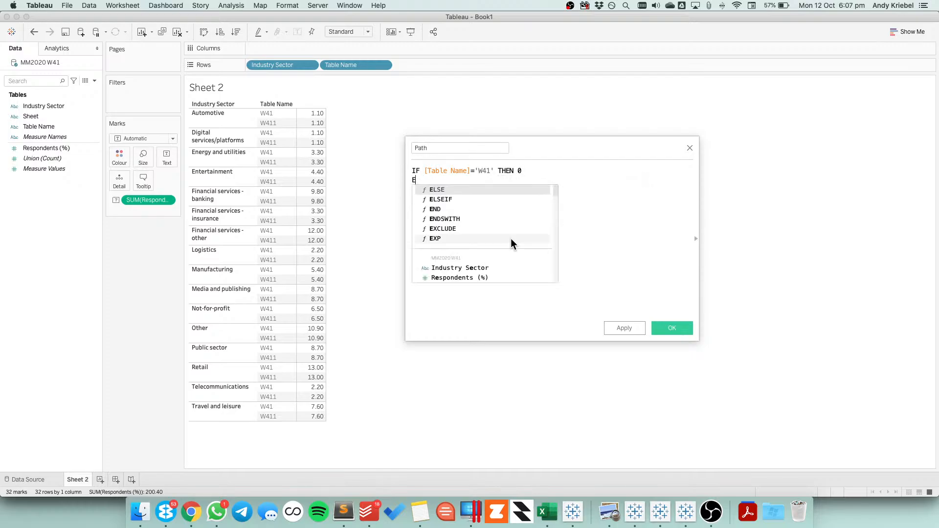
type("LSE 1")
key("Return")
type("END")
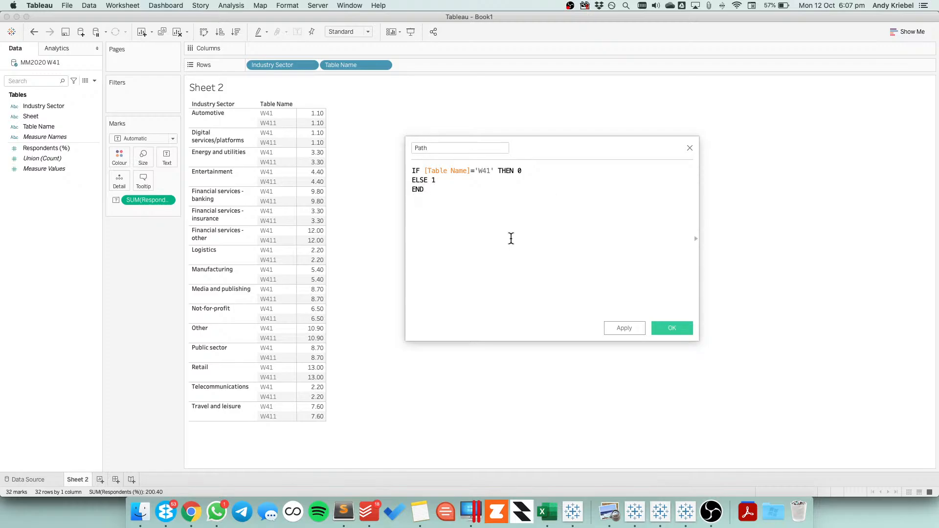
left_click(672, 328)
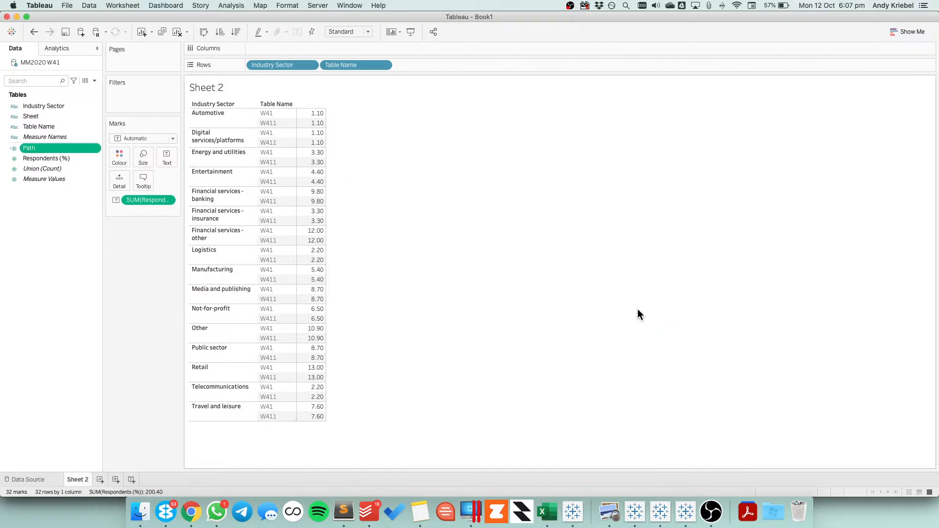
Convert Path to a dimension and place it in the rows after Table Name
double_click(38, 148)
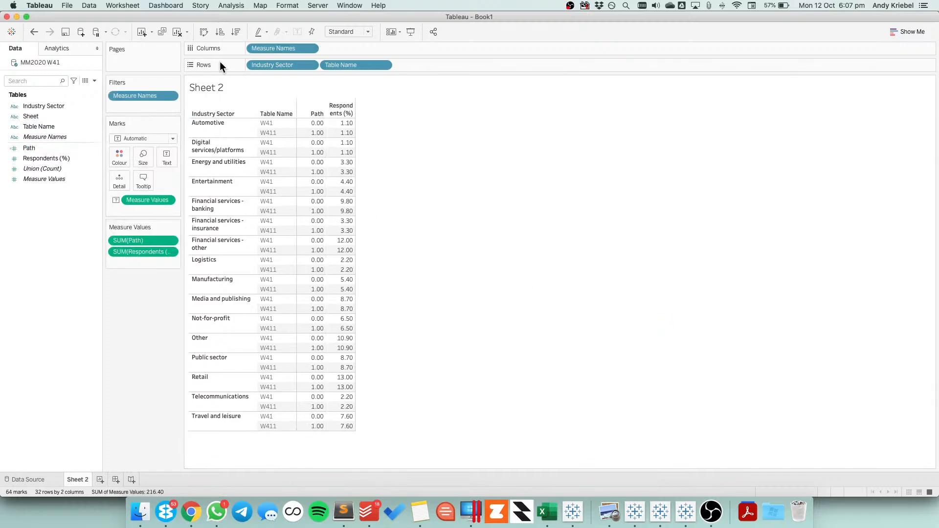
left_click(33, 32)
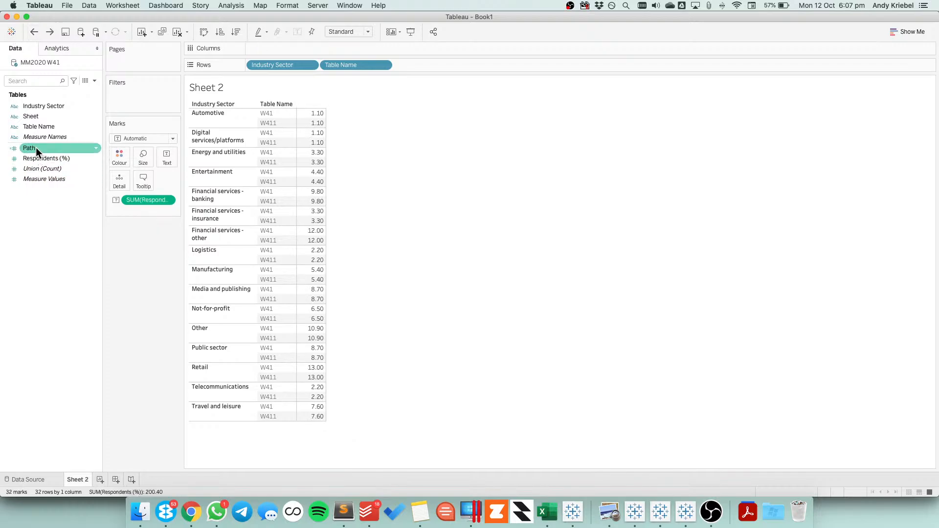
left_click_drag(37, 148, 432, 66)
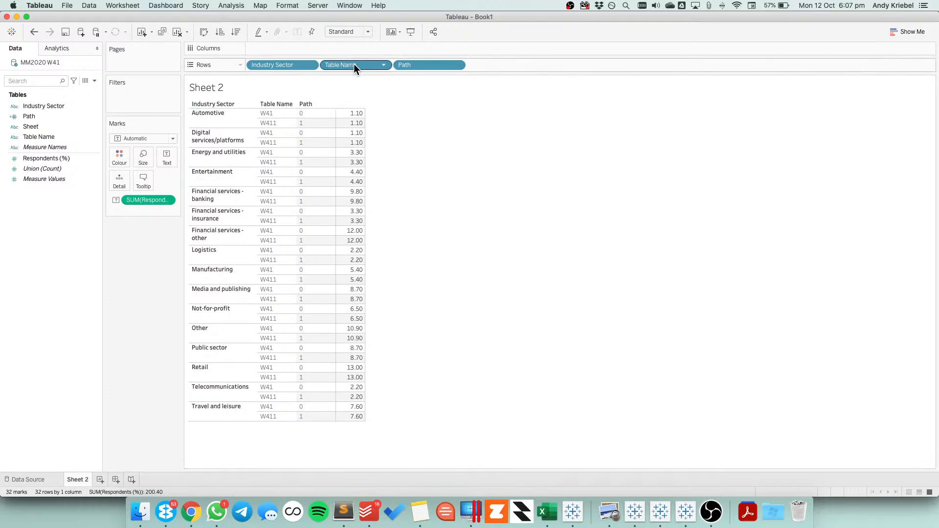
Clear the sheet and create bins from the Path field, named Path (bin), with a bin size of 1
left_click(177, 32)
right_click(33, 115)
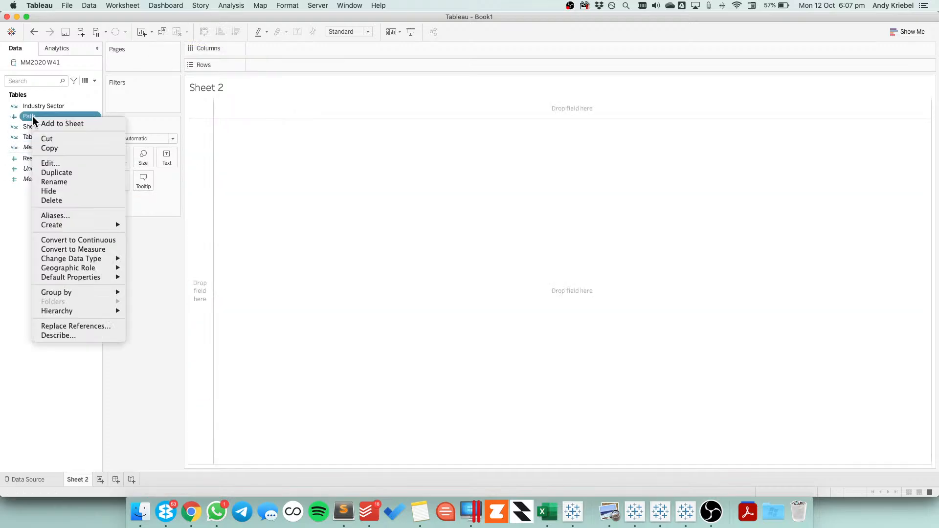
mouse_move(98, 224)
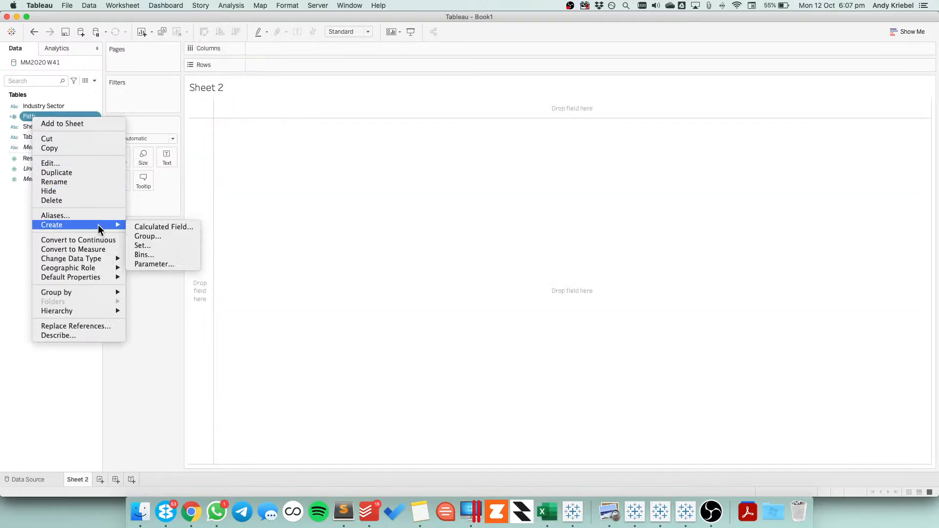
left_click(166, 256)
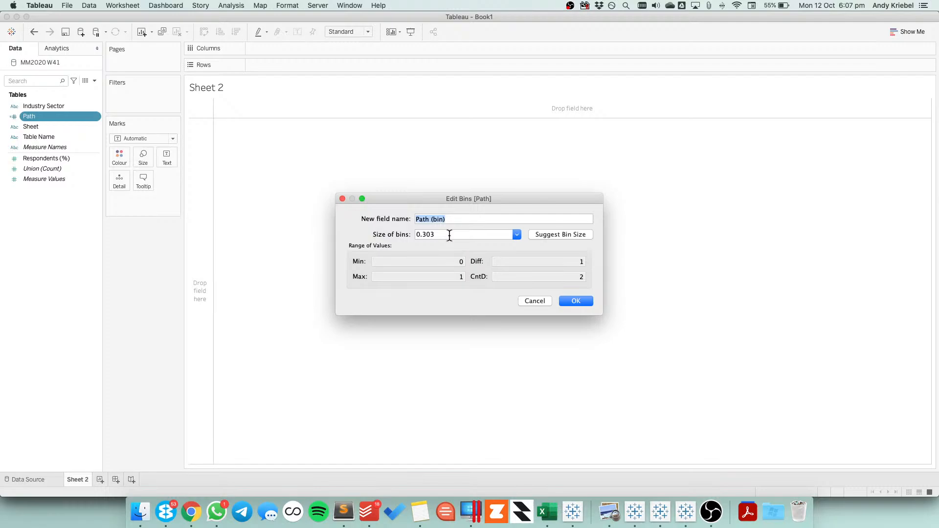
double_click(449, 236)
type("1")
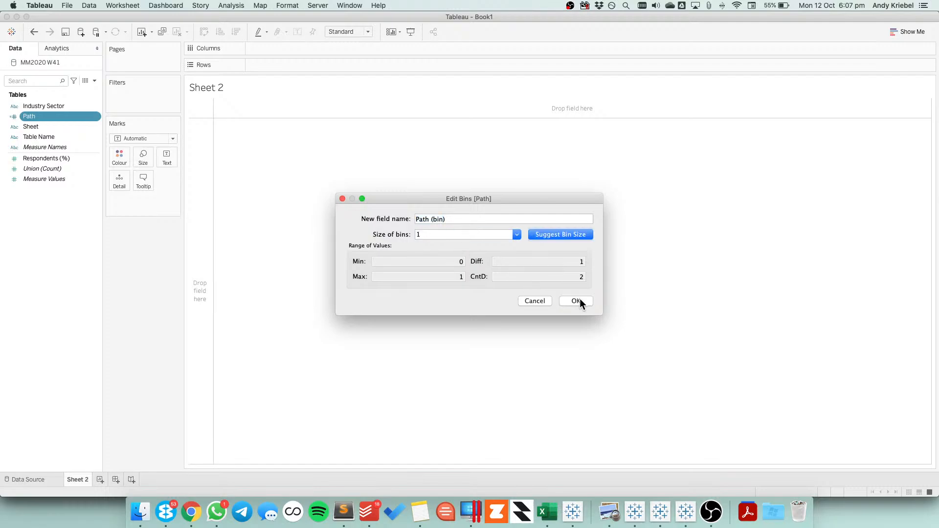
left_click(580, 300)
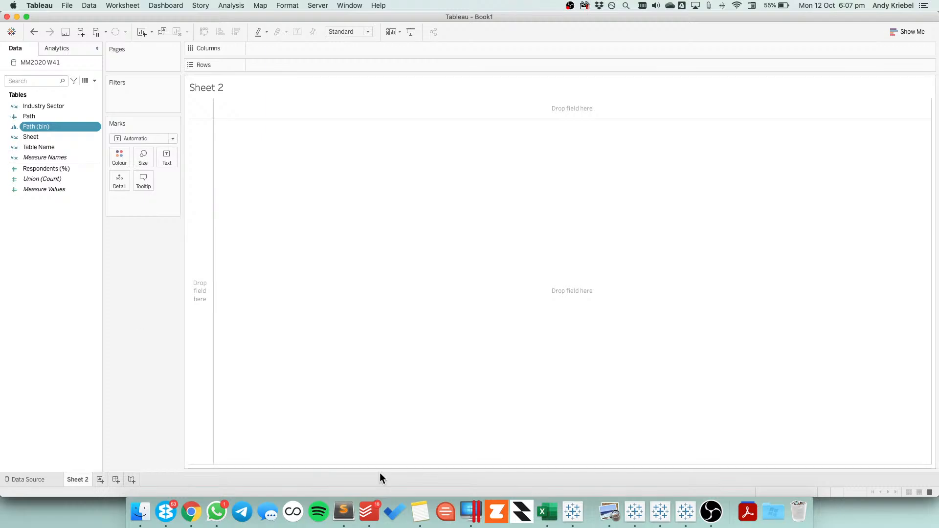
left_click(635, 513)
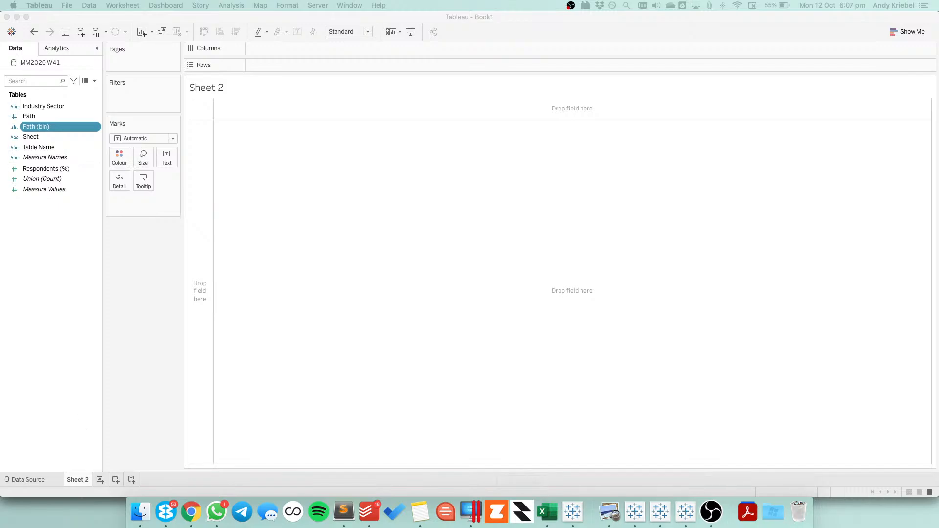
key("super+Tab")
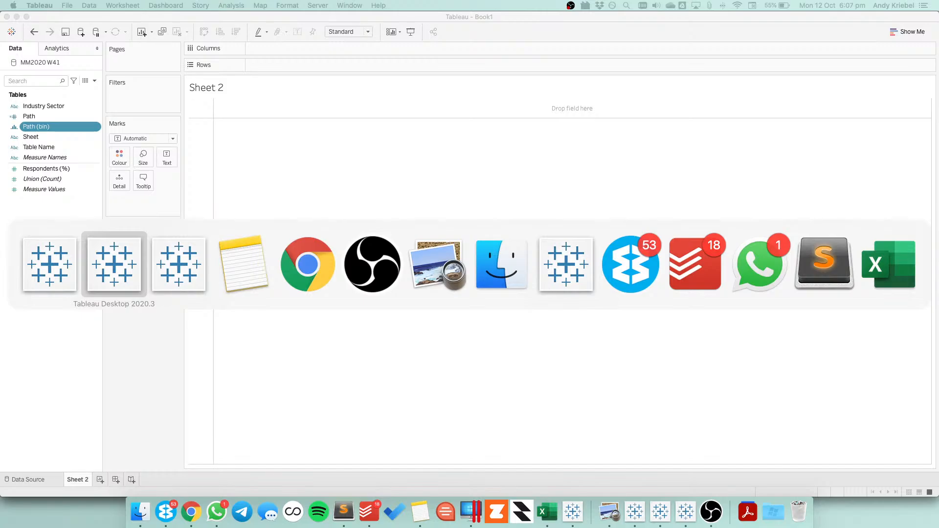
key("super+Tab")
key("super+Tab")
key("super+Tab")
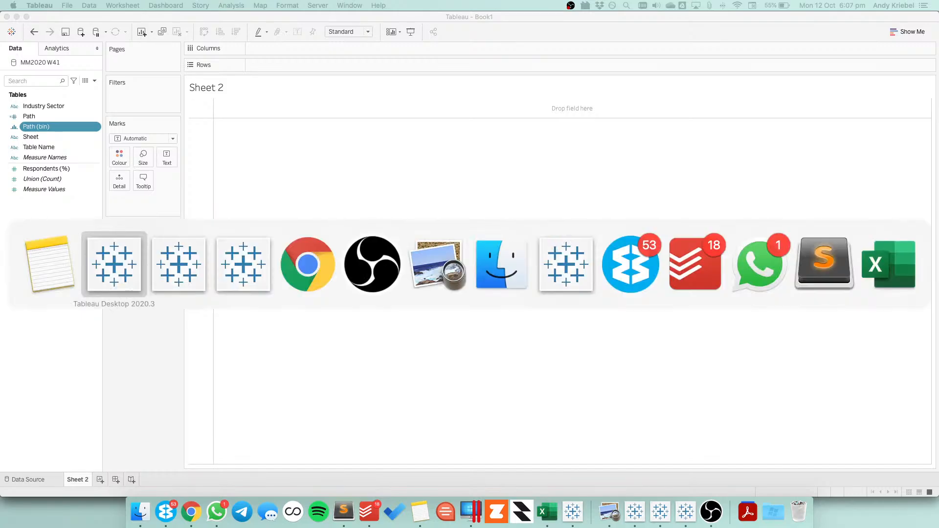
key("super+Tab")
key("super+Tab")
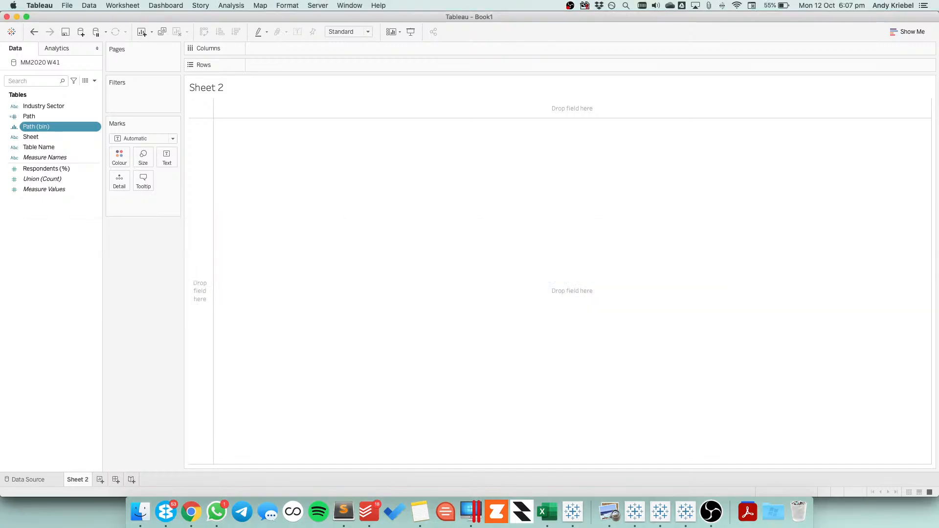
Start a new calculated field named Pi and begin its formula with the WINDOW_MAX function
left_click(94, 81)
left_click(87, 88)
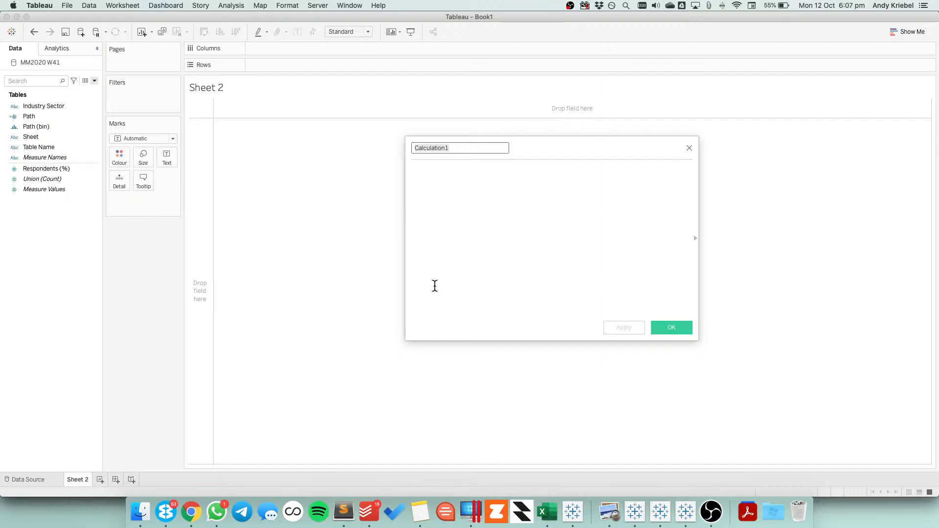
type("Pi")
key("Tab")
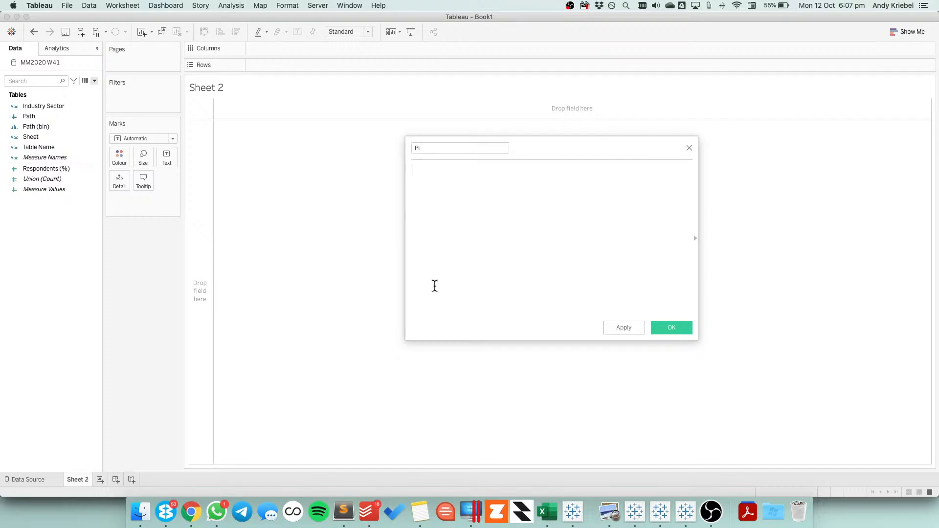
type("wind")
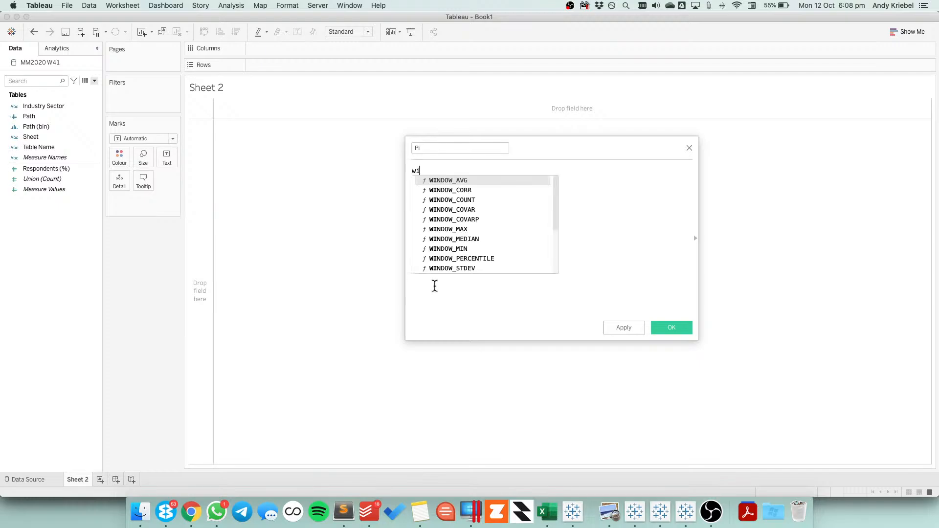
key("Down")
key("Down")
key("Down")
key("Down")
key("Down")
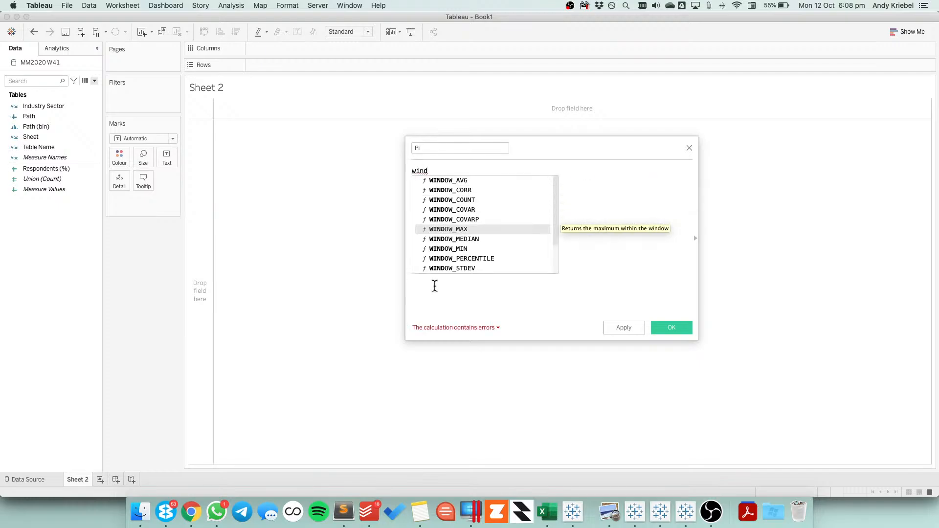
key("Return")
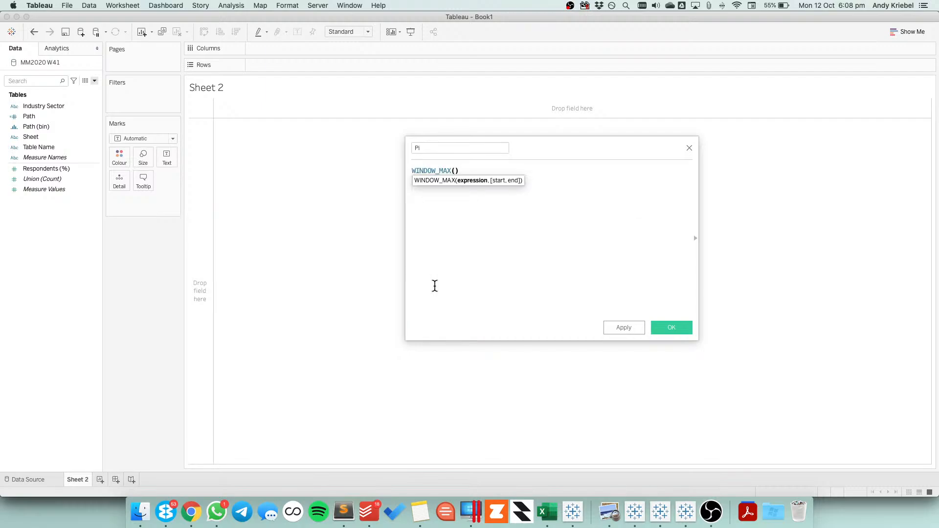
Complete the Pi formula as WINDOW_MAX(MAX(PI())) and save the calculation
type("max")
key("Return")
type("oa")
key("BackSpace")
key("BackSpace")
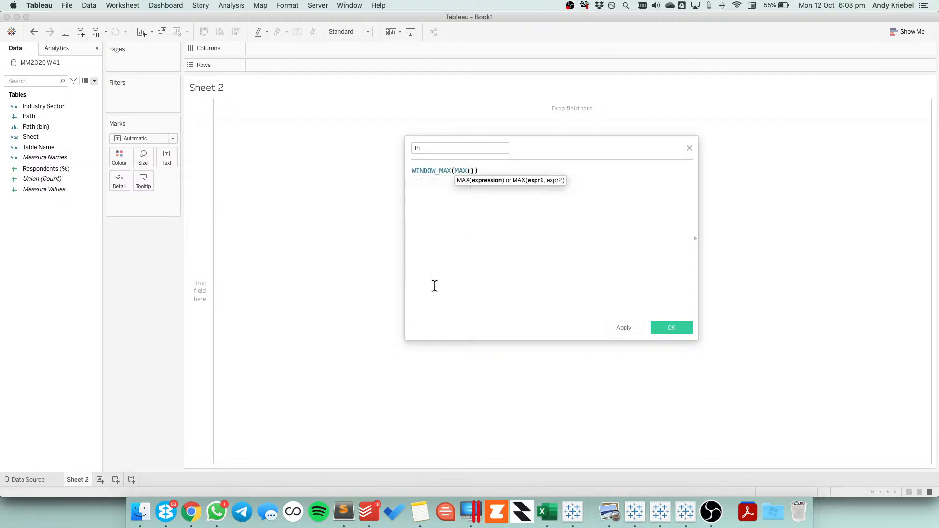
type("pi")
key("Return")
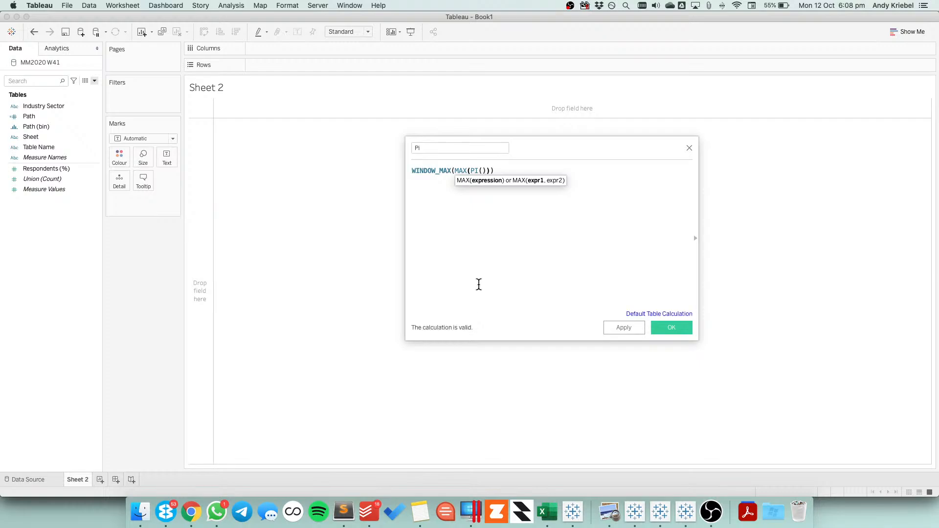
left_click(681, 327)
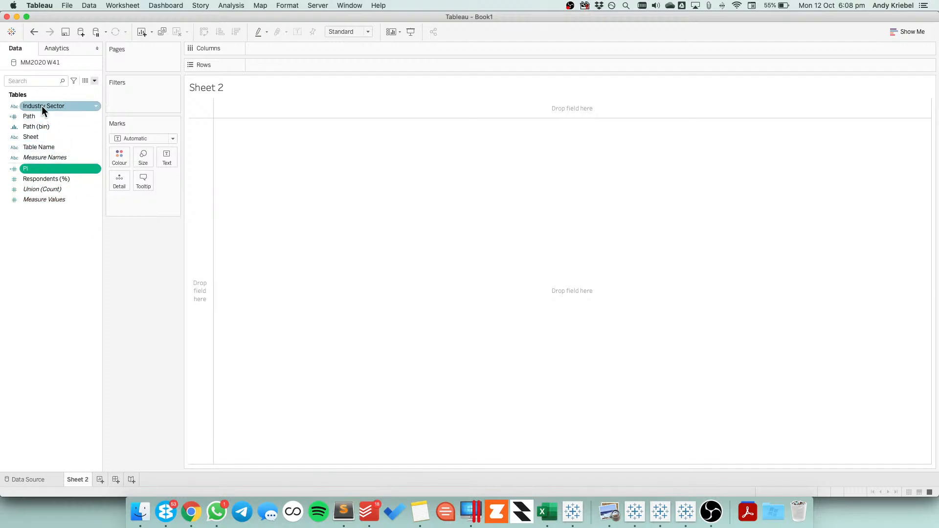
Build a text table with Industry Sector in the rows, Path in the columns and Respondents (%) as the values
left_click_drag(42, 108, 342, 48)
left_click_drag(49, 178, 286, 191)
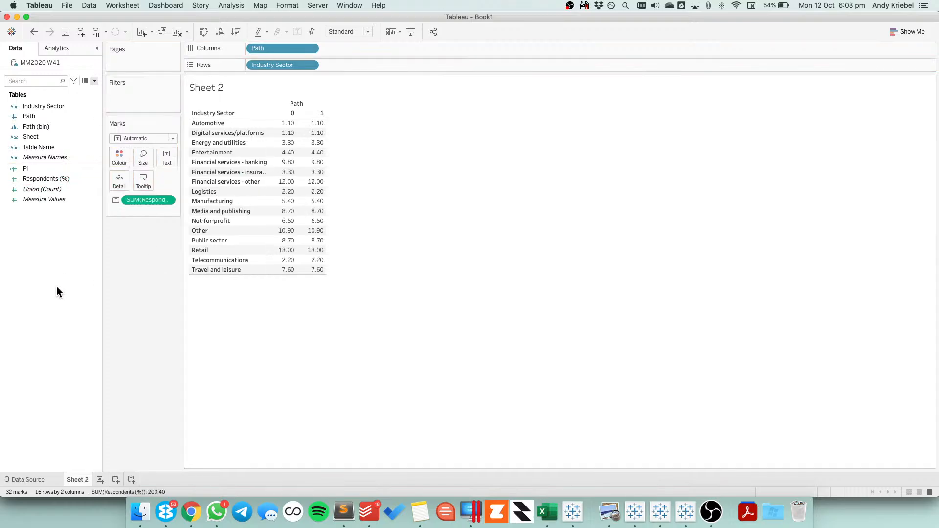
Create a calculated field named Rank with the formula RANK_UNIQUE(SUM([Respondents (%)])) and save it
right_click(55, 272)
left_click(89, 278)
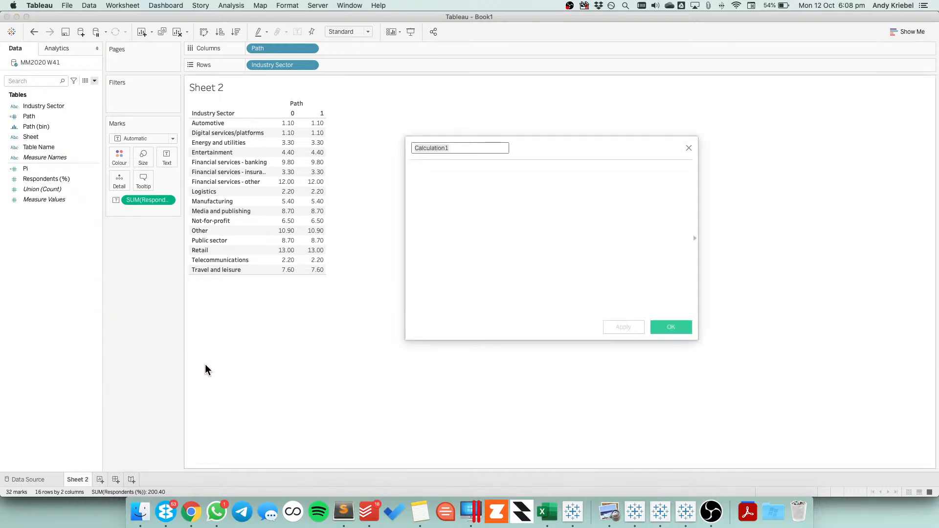
type("Rank")
key("Tab")
type("rank")
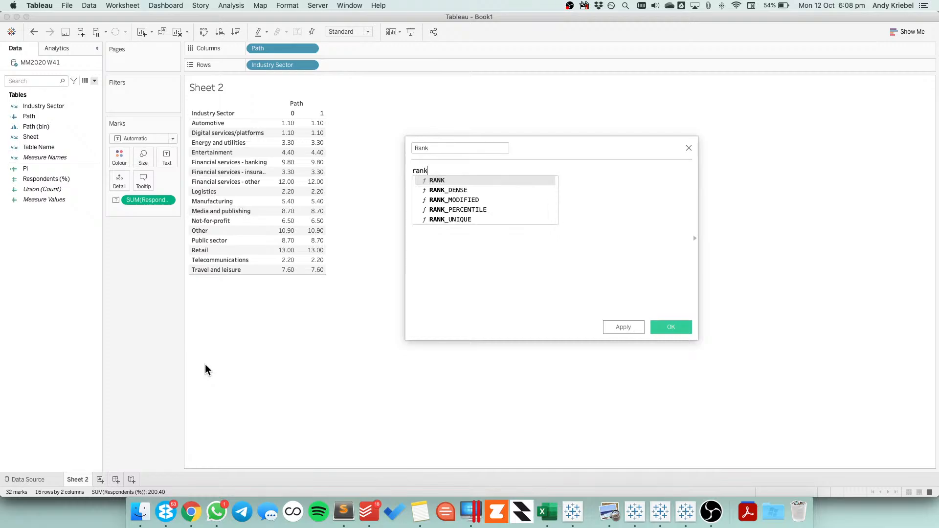
key("Down")
key("Down")
key("Down")
key("Down")
key("Return")
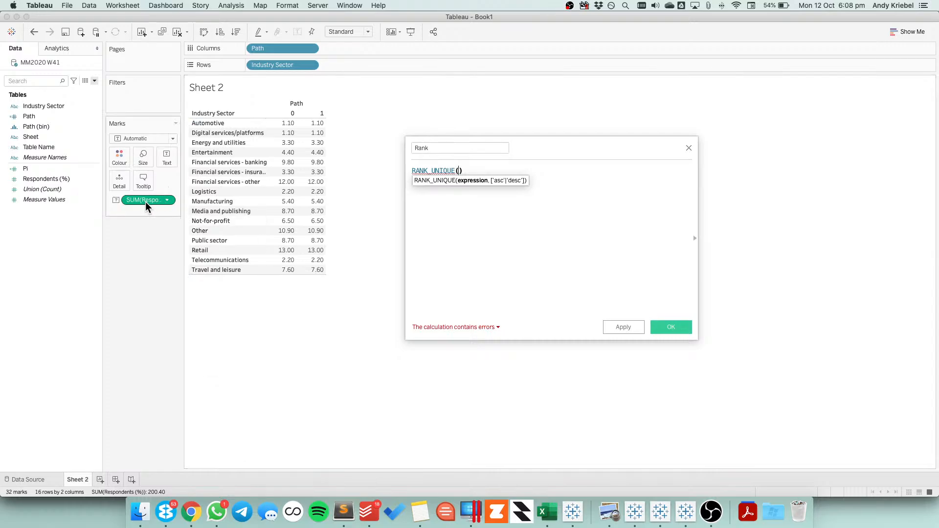
left_click_drag(145, 201, 460, 195)
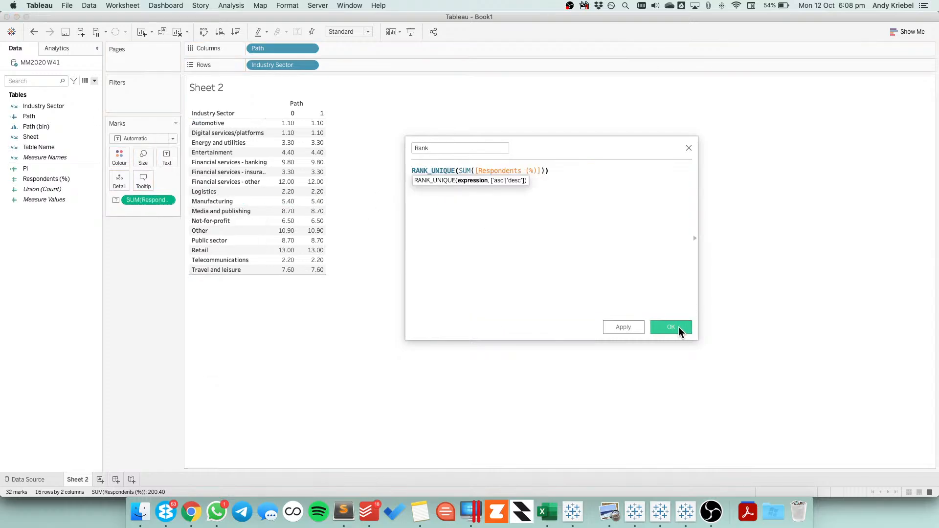
left_click(671, 327)
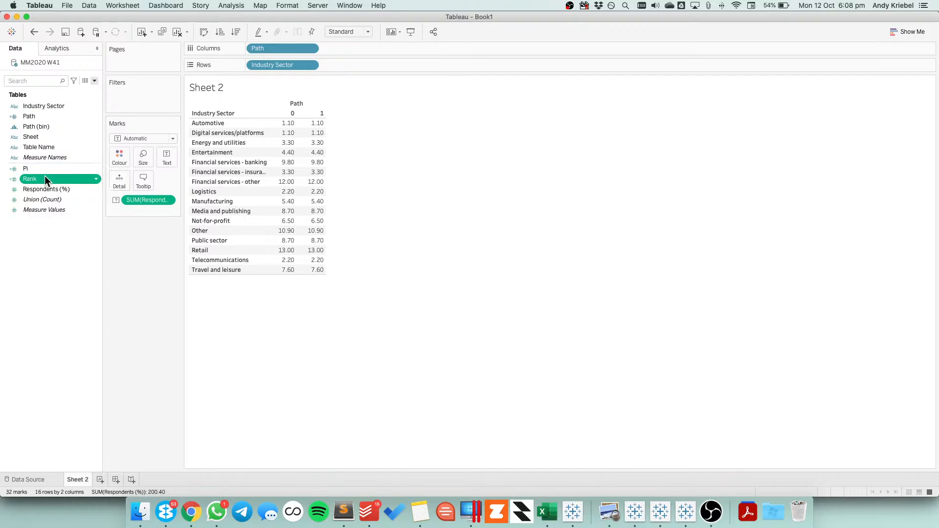
Add Rank to the rows after Industry Sector and make it discrete
left_click_drag(45, 179, 376, 65)
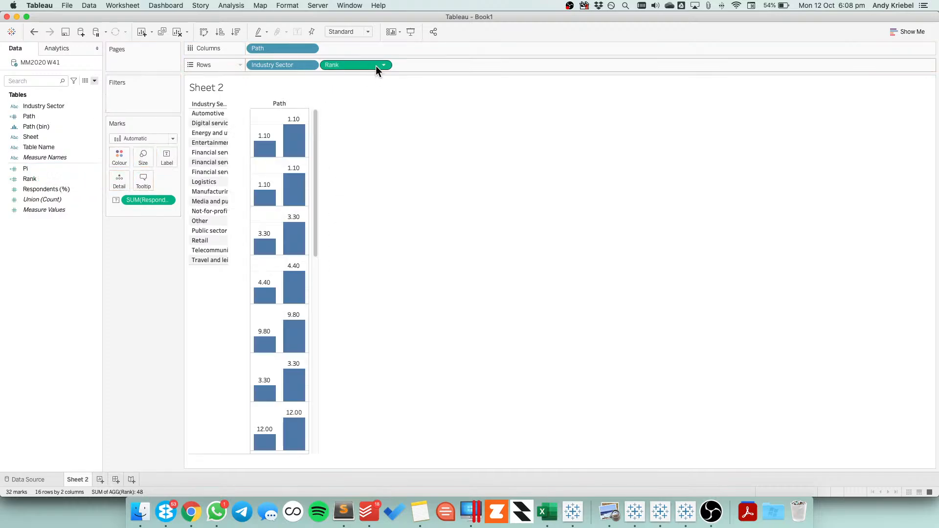
left_click(385, 65)
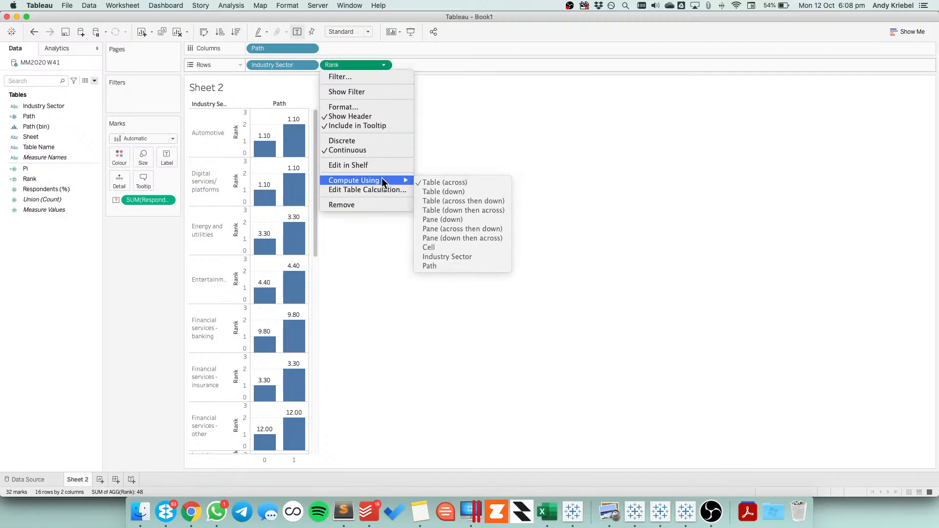
left_click(364, 141)
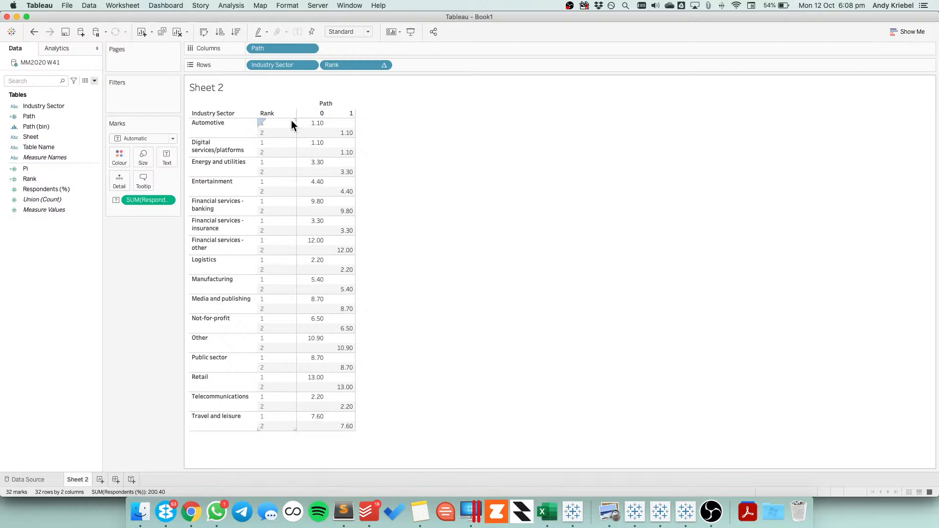
Compute Rank using only the specific dimension Industry Sector, and place Rank ahead of Industry Sector in the rows
left_click(381, 65)
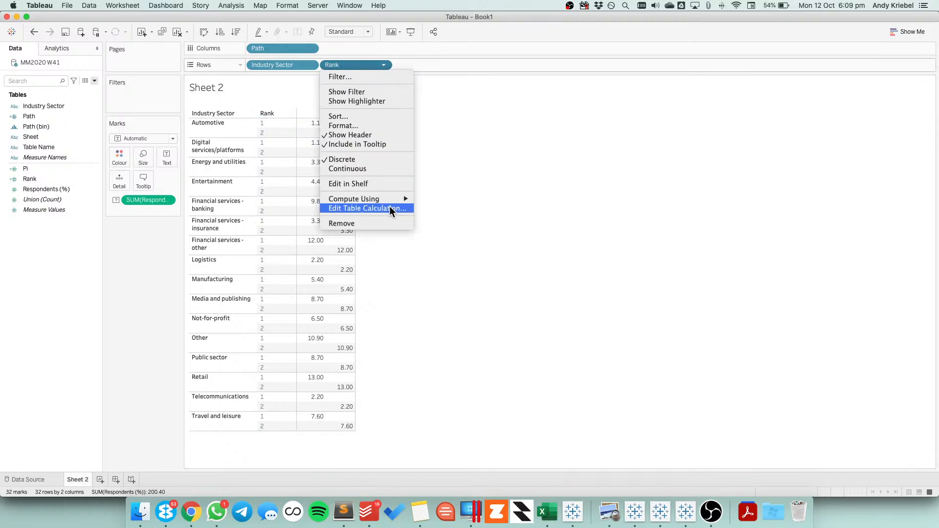
left_click(391, 207)
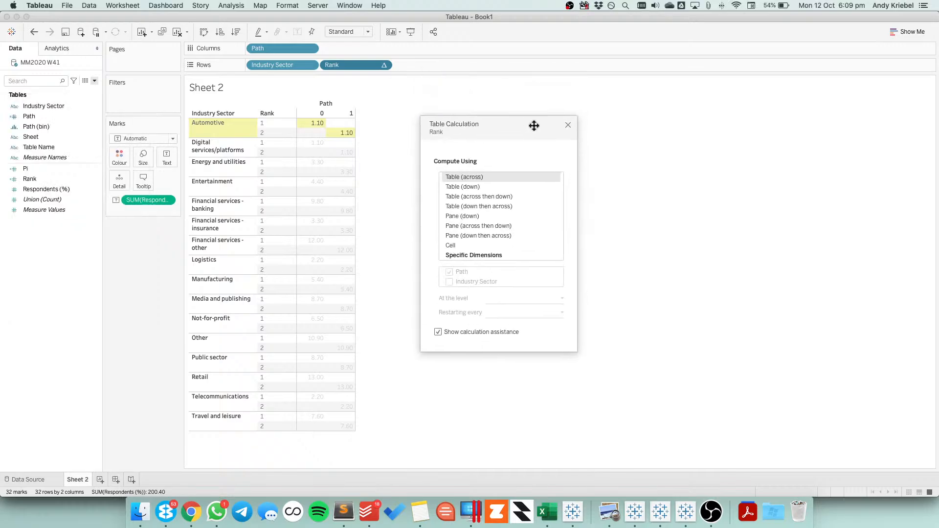
left_click(463, 257)
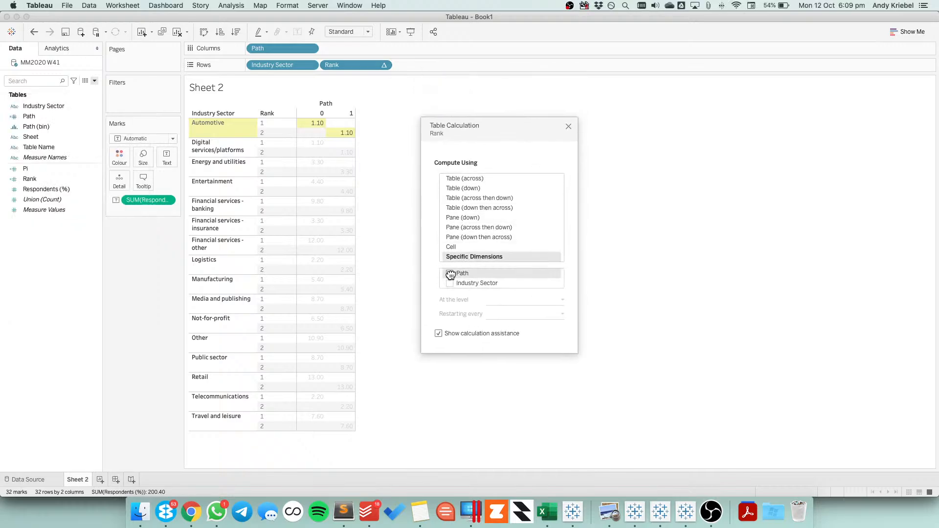
left_click(450, 274)
left_click(450, 283)
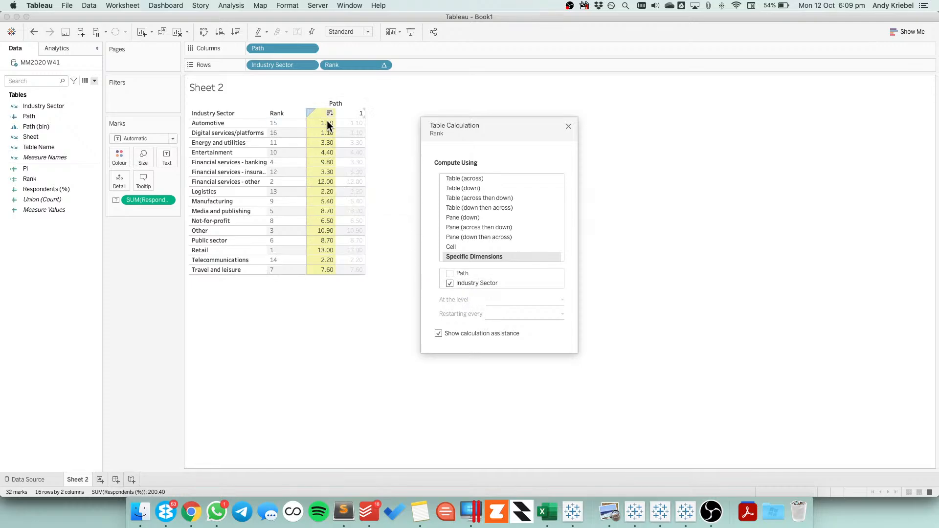
left_click(569, 126)
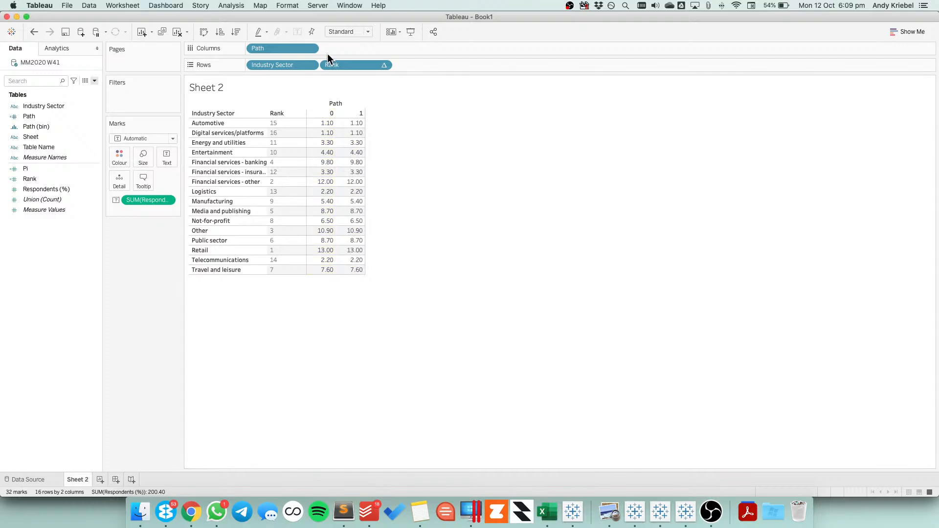
left_click_drag(334, 63, 249, 66)
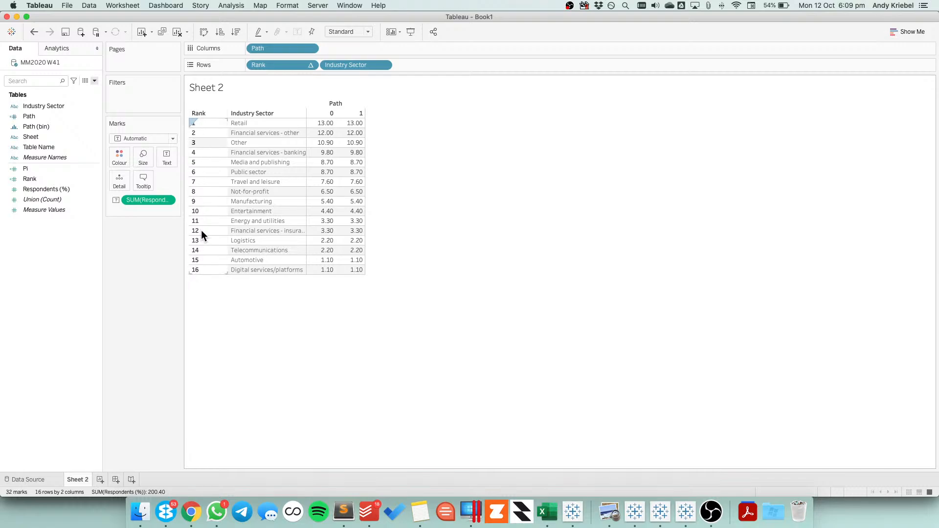
Try reversing the ranking by negating SUM([Respondents (%)]) in the Rank formula, and undo the edit
right_click(37, 177)
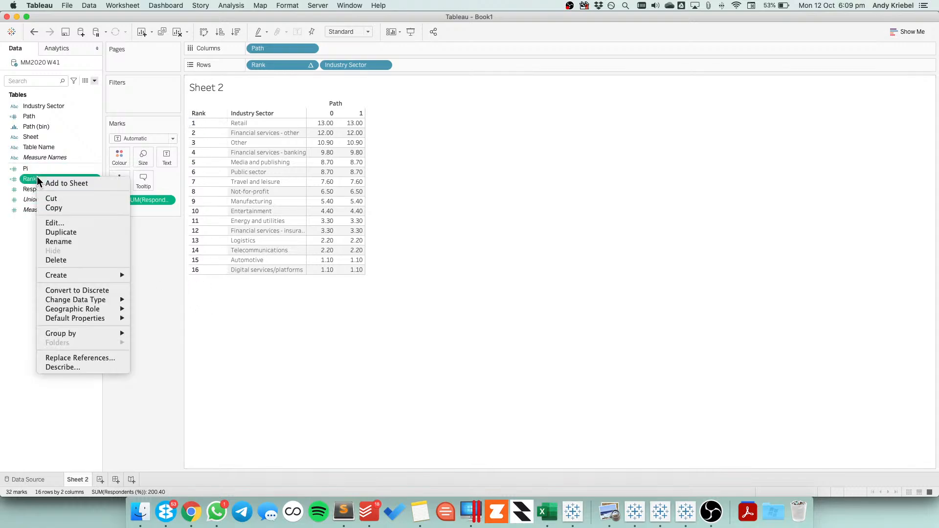
left_click(64, 224)
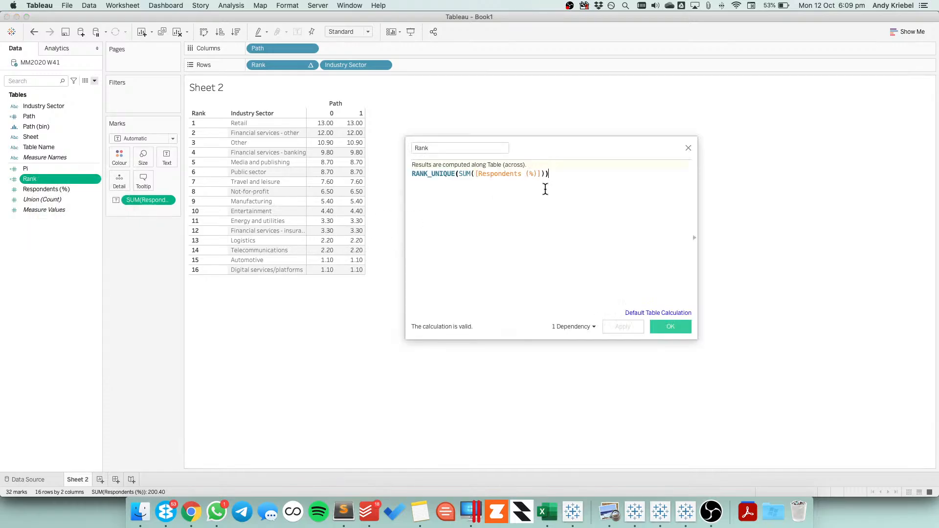
left_click(454, 175)
type("-")
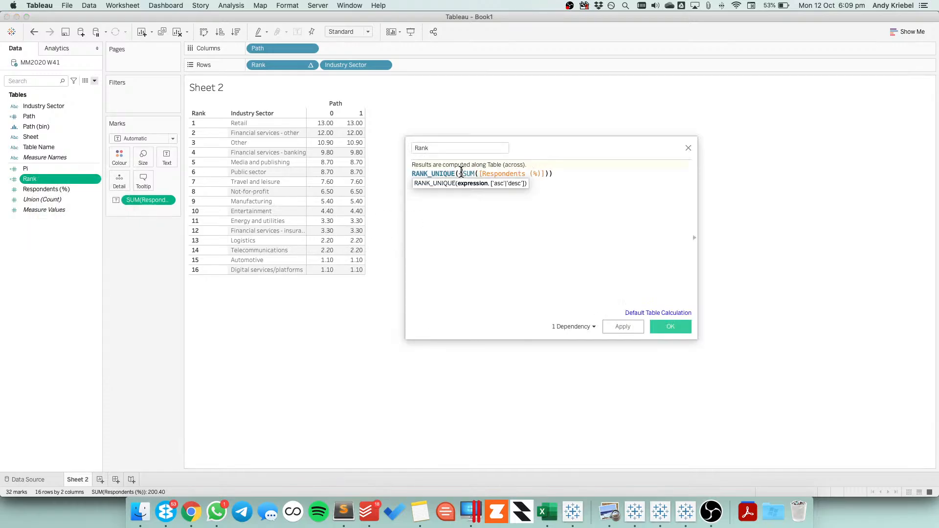
key("Return")
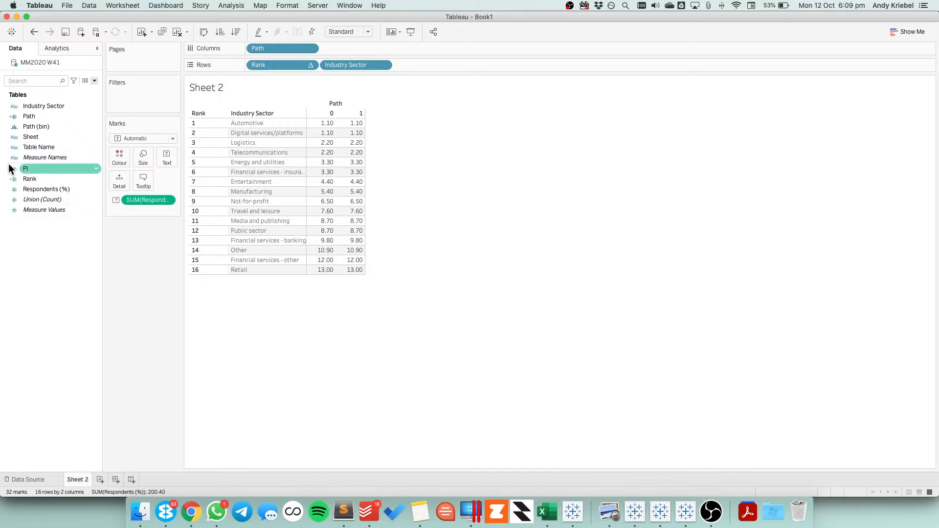
left_click(34, 33)
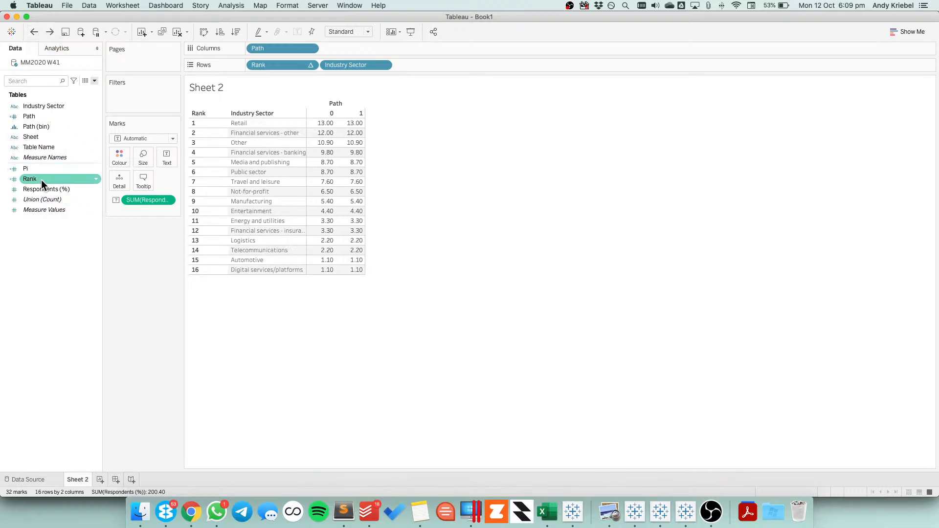
Set the Rank formula to RANK_UNIQUE(SUM([Respondents (%)]),'asc') and save the calculation
right_click(40, 180)
left_click(129, 228)
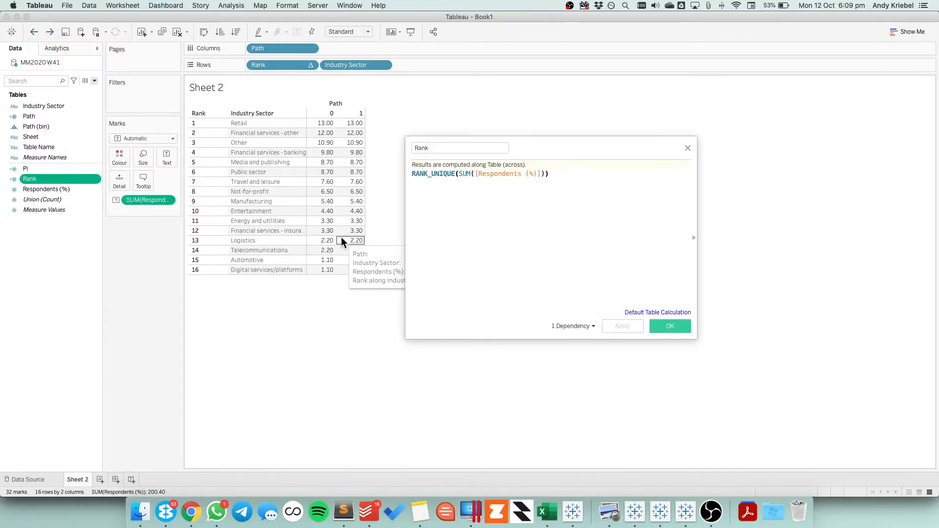
left_click(543, 174)
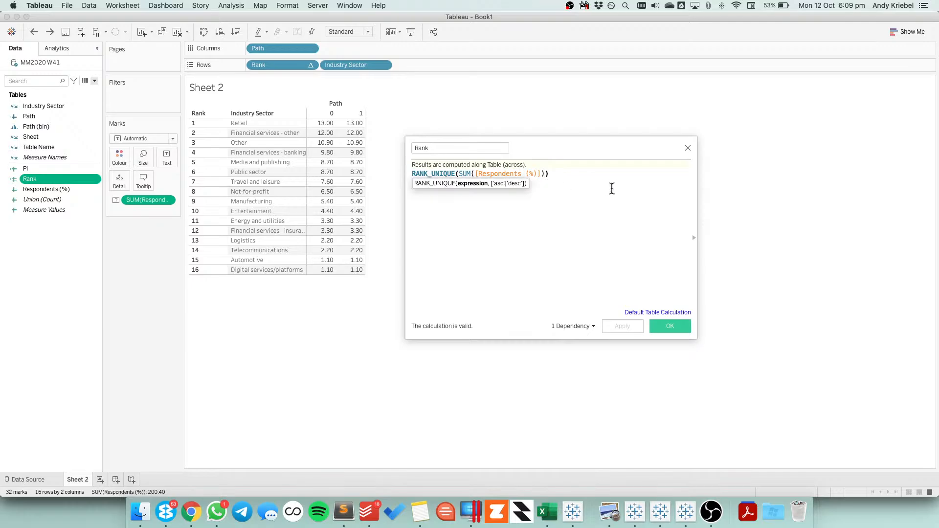
type(",'asc'")
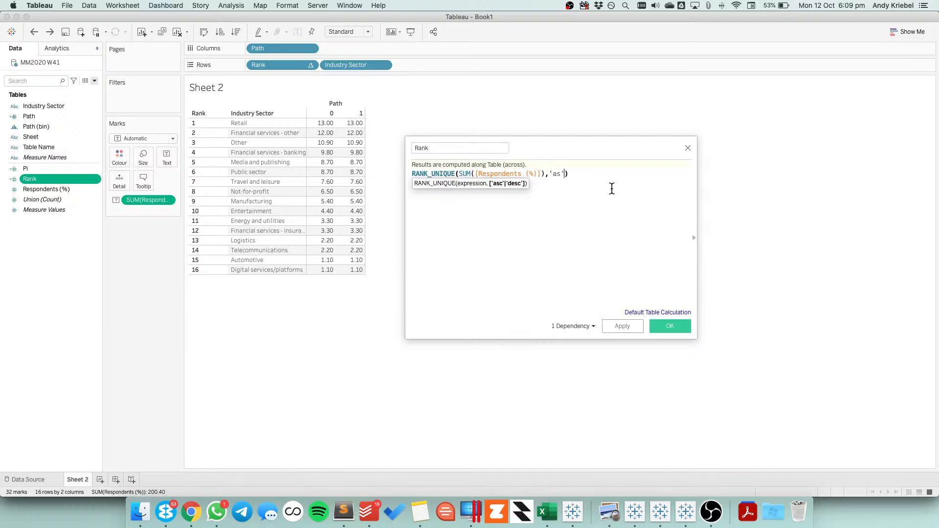
left_click(630, 327)
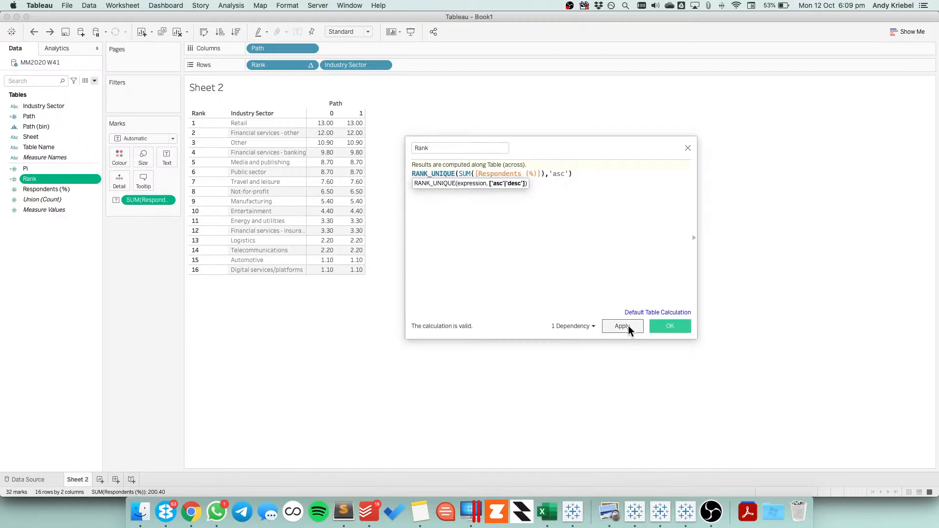
left_click(670, 327)
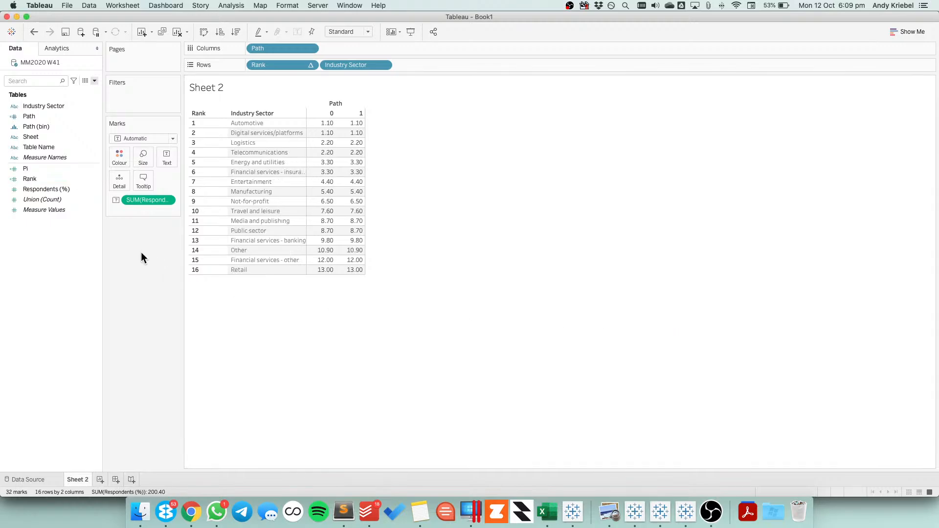
Create a calculated field named Rank Max with the formula WINDOW_MAX([Rank])
right_click(36, 233)
left_click(60, 239)
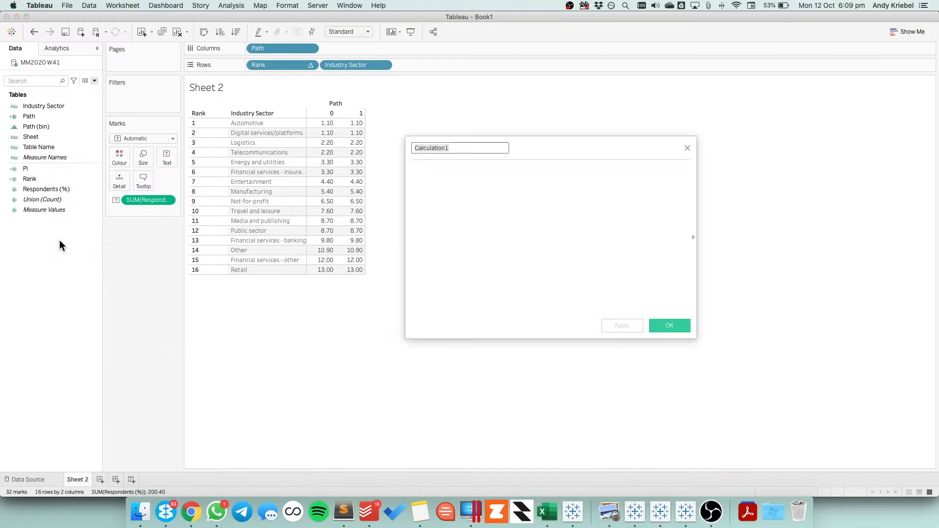
type("Rank Max")
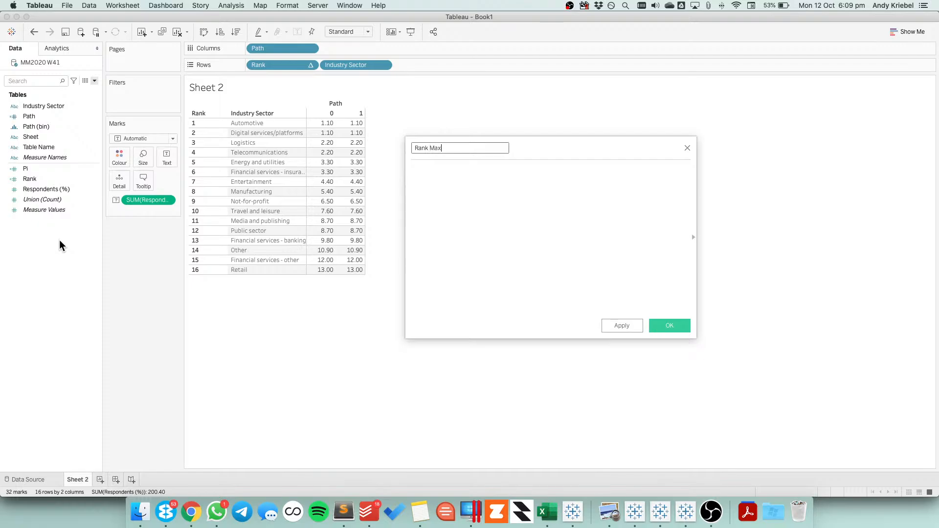
key("Tab")
type("win")
key("Down")
key("Down")
key("Down")
key("Down")
key("Down")
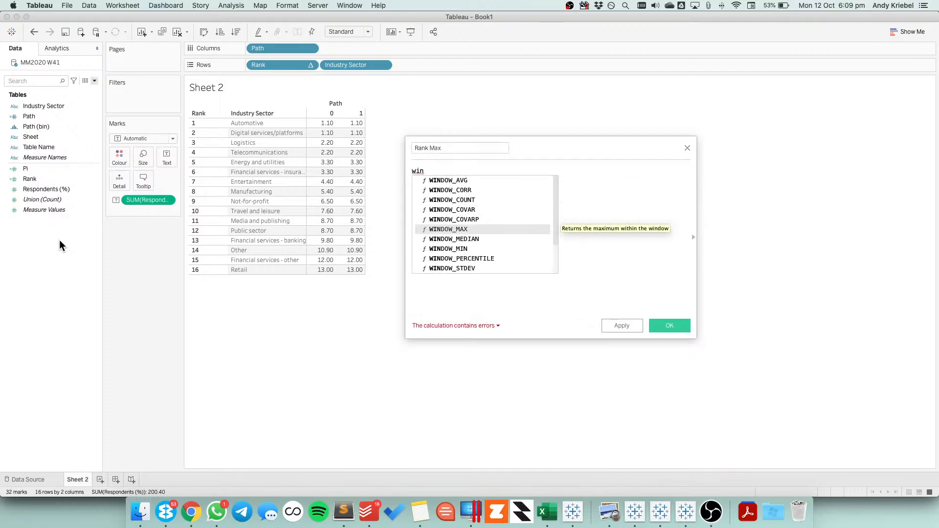
key("Return")
type("rank)")
key("Return")
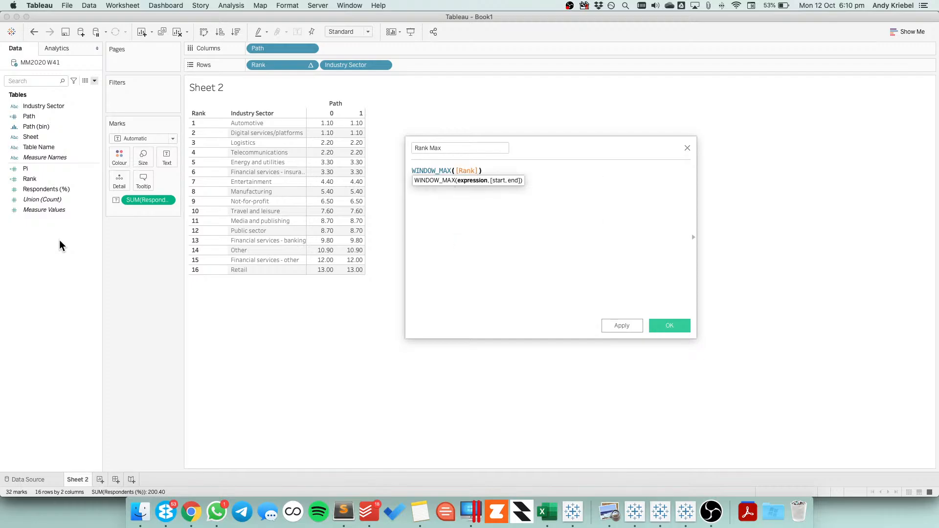
left_click(665, 326)
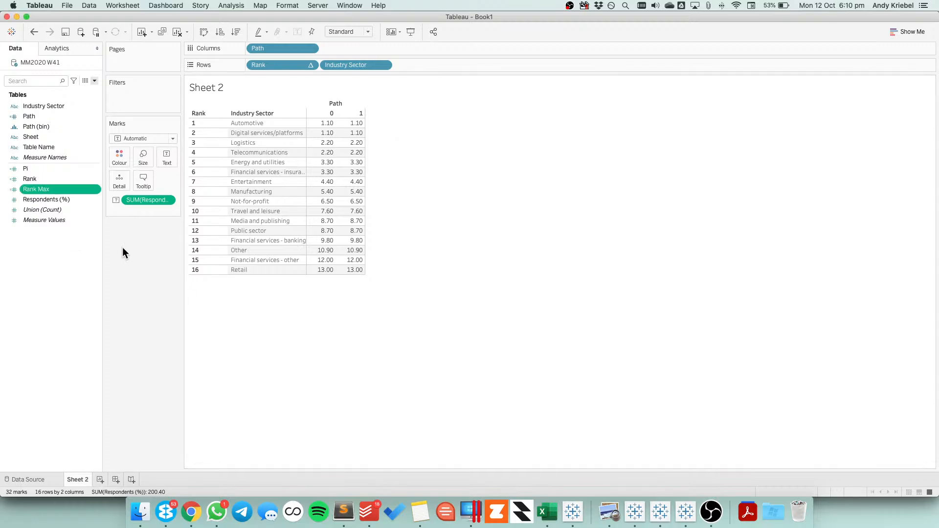
Convert the rank fields to discrete and add Rank Max to the rows between Rank and Industry Sector
right_click(35, 186)
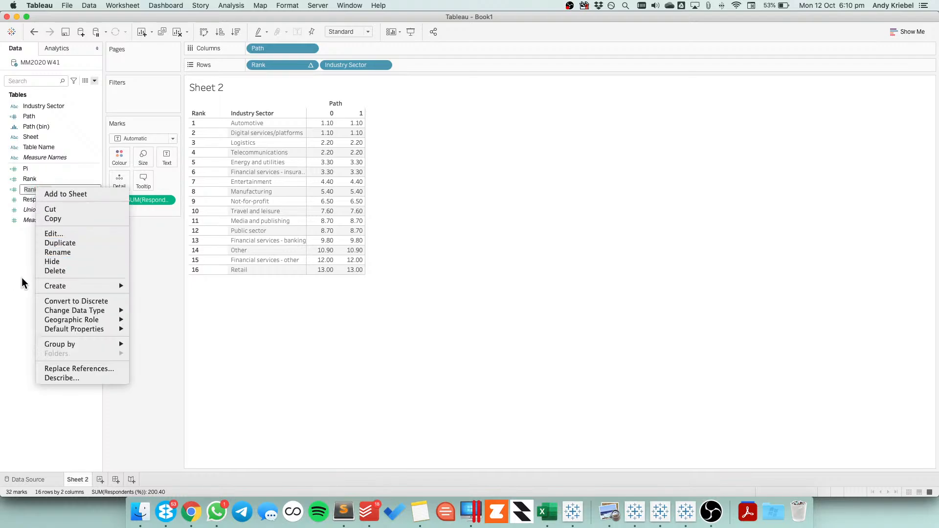
left_click(32, 168)
right_click(32, 176)
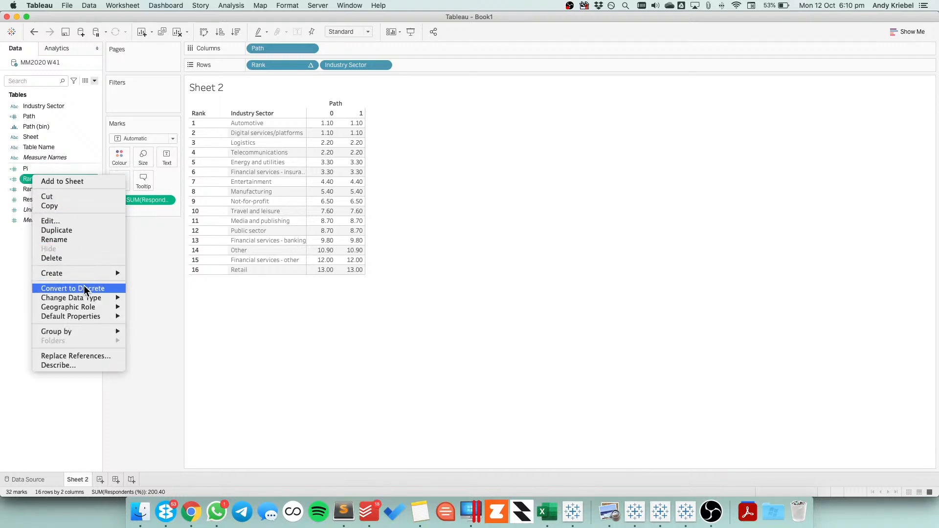
left_click(35, 189)
left_click_drag(37, 189, 324, 68)
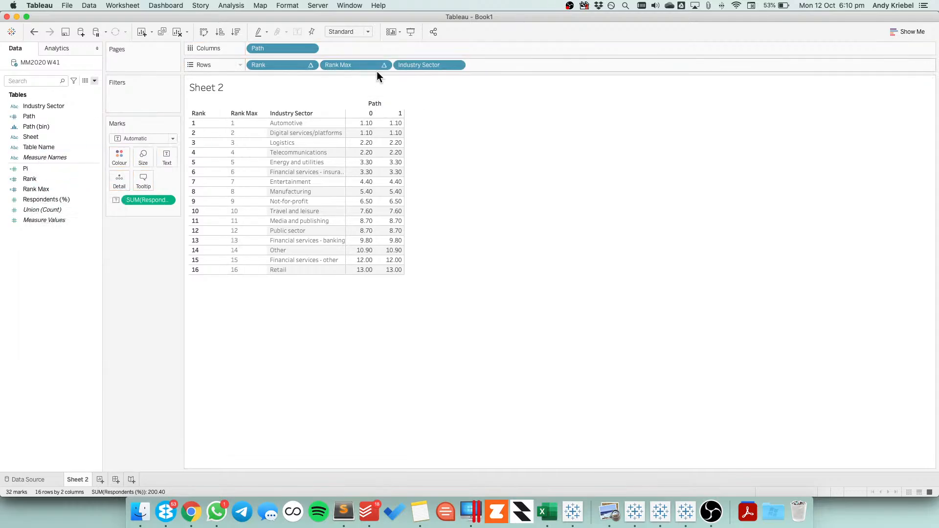
Compute Rank Max using the specific dimensions Path and Industry Sector, and check the settings of its nested Rank calculation
left_click(384, 66)
left_click(379, 204)
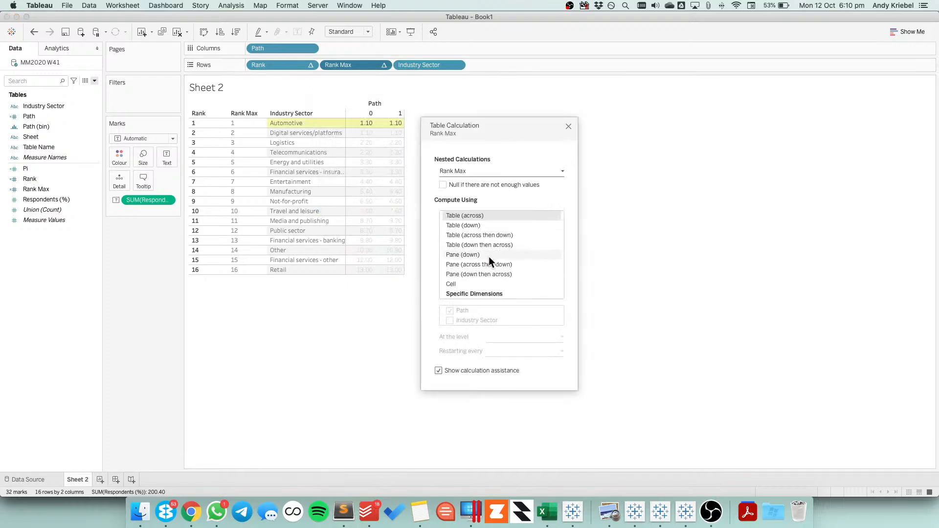
left_click(450, 295)
left_click(450, 319)
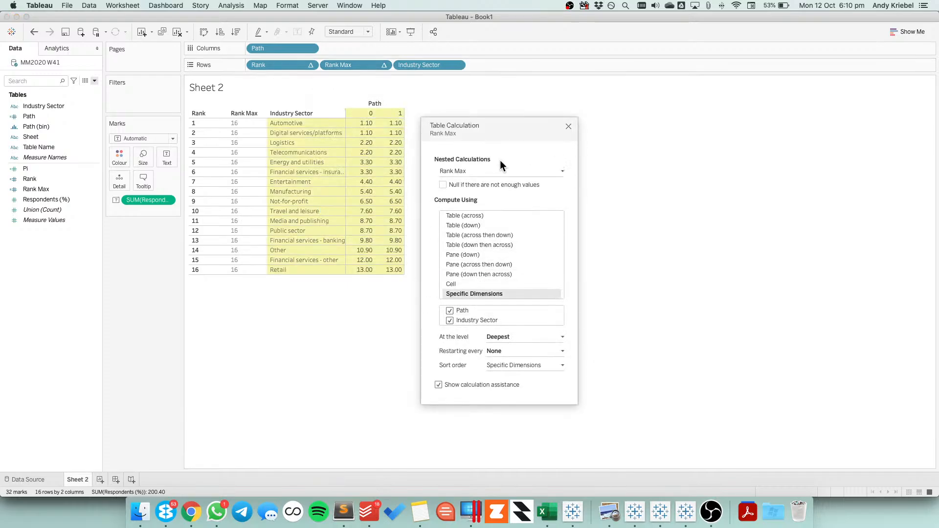
left_click(471, 170)
left_click(466, 186)
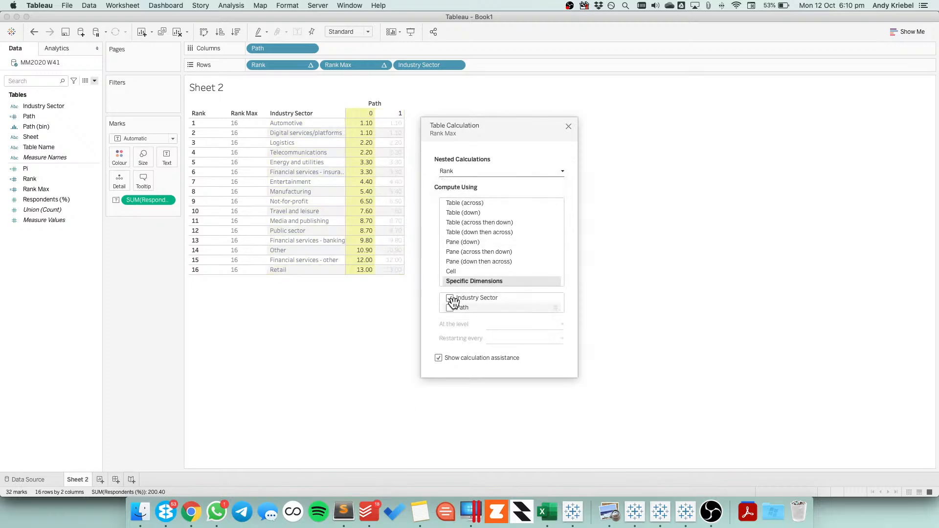
left_click(569, 126)
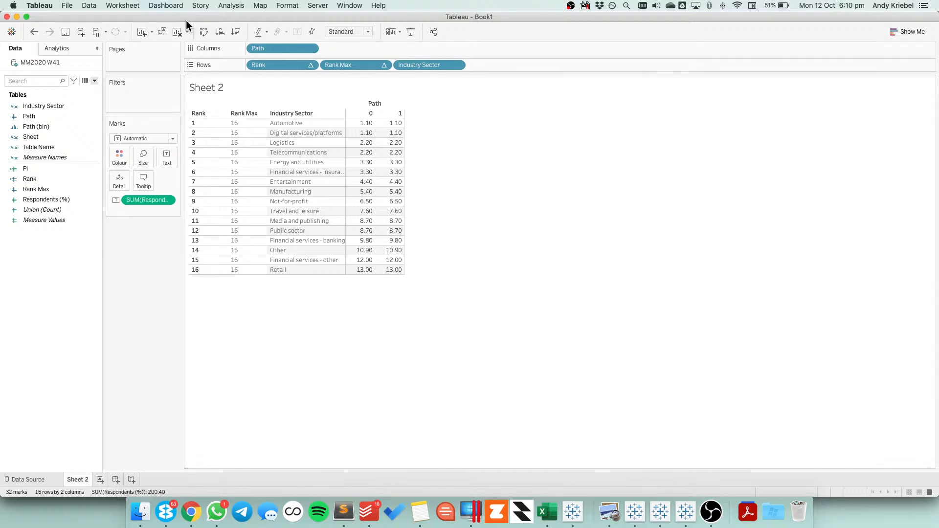
Clear the sheet and start a calculated field named X with the formula COS(INDEX())-1
left_click(177, 31)
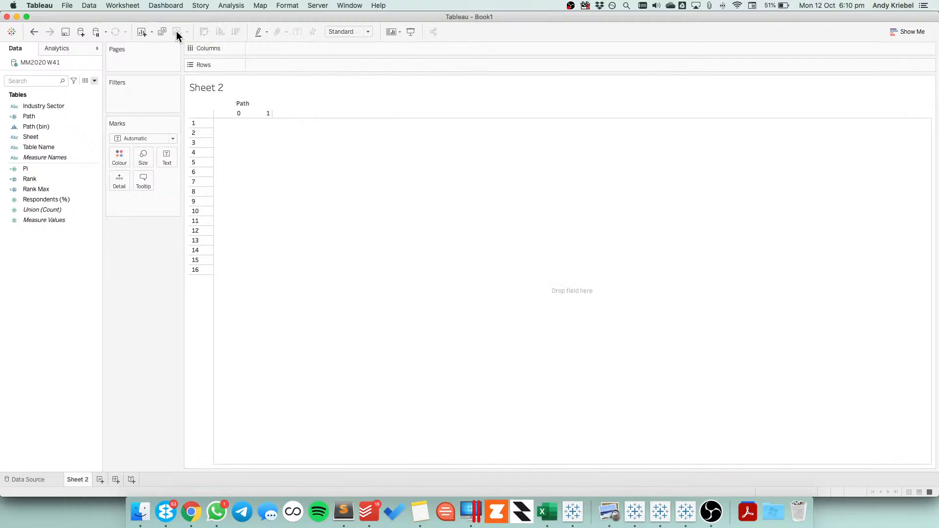
right_click(40, 257)
left_click(72, 264)
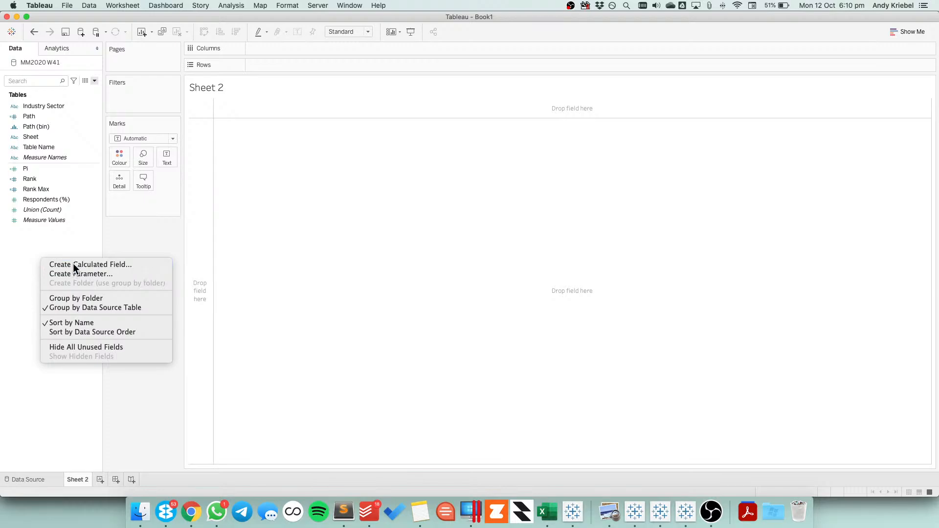
type("X")
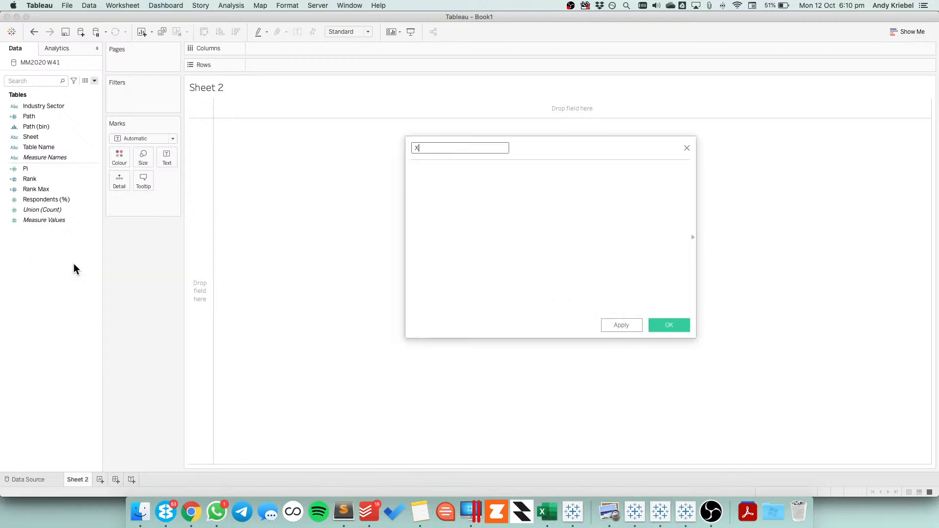
key("Tab")
type("cos")
key("Return")
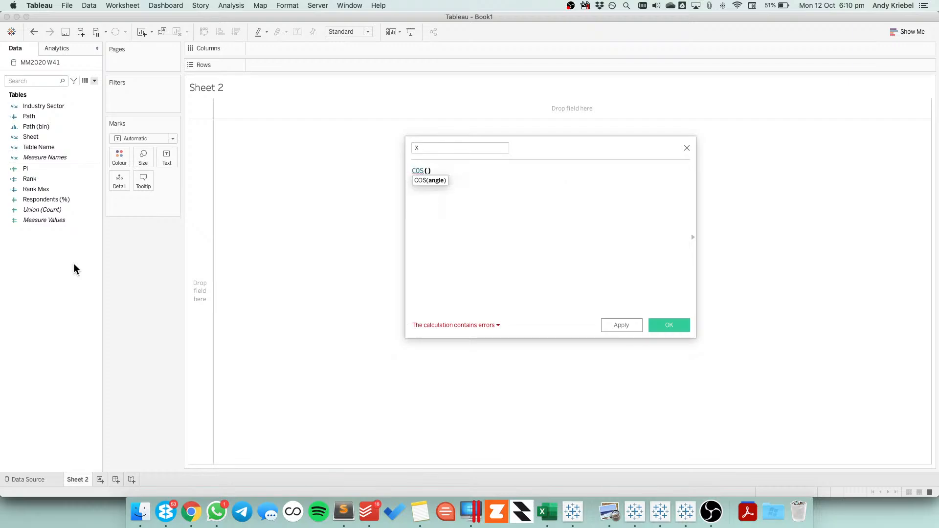
type("inde")
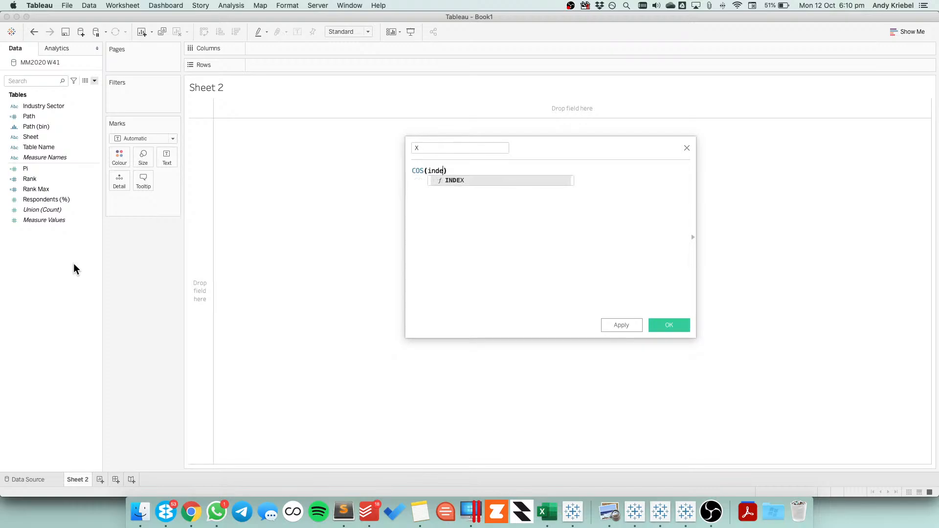
key("Return")
type("-1")
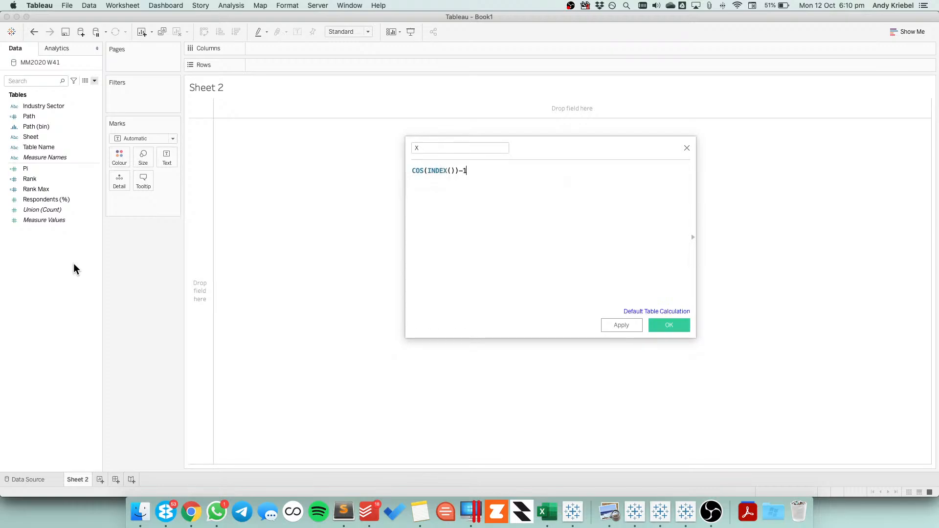
Regroup the X formula so that 1 is subtracted from INDEX() inside the cosine, as COS((INDEX()-1)
key("Left")
key("Left")
key("BackSpace")
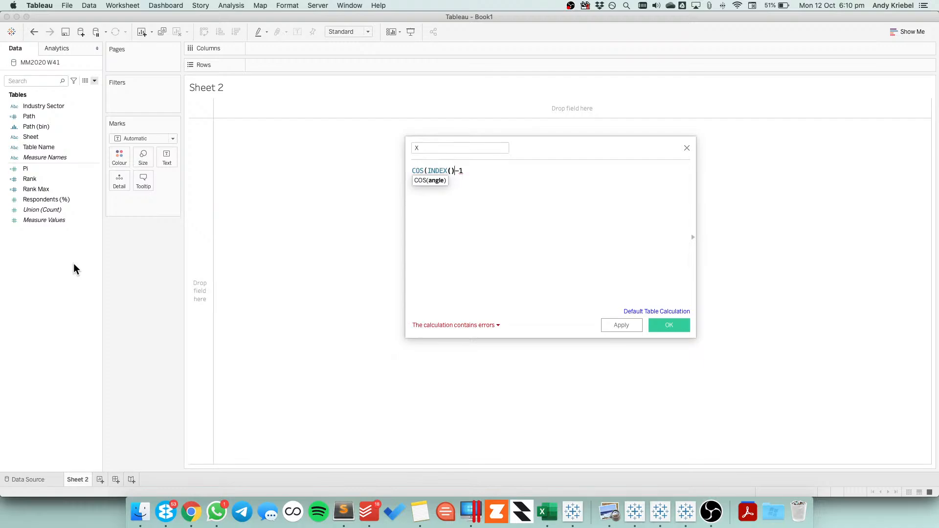
key("Left")
key("Left")
key("Left")
key("Left")
key("Left")
type("(")
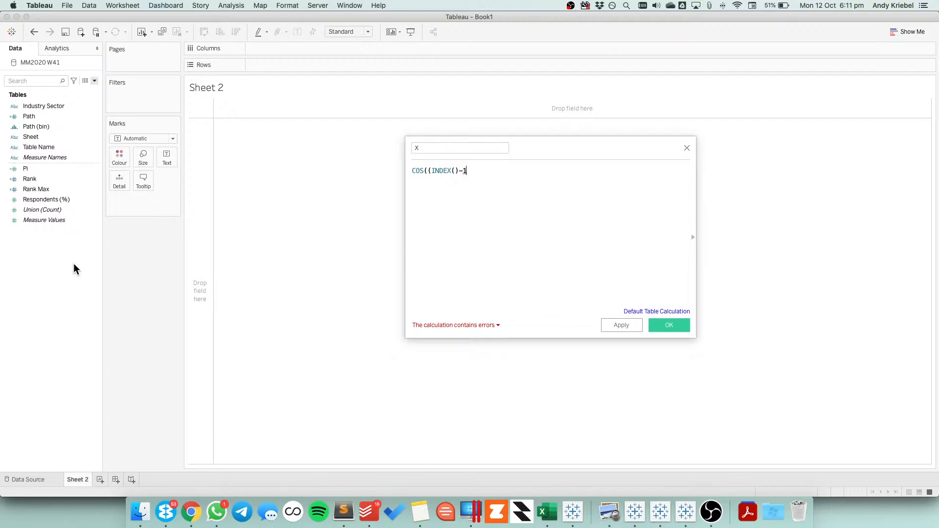
type(")-1)")
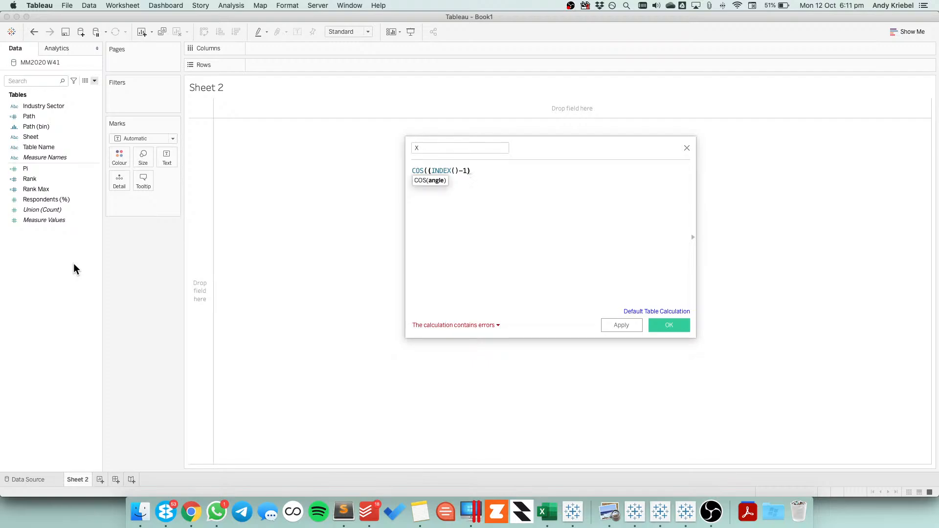
type("*[Pi]/180)")
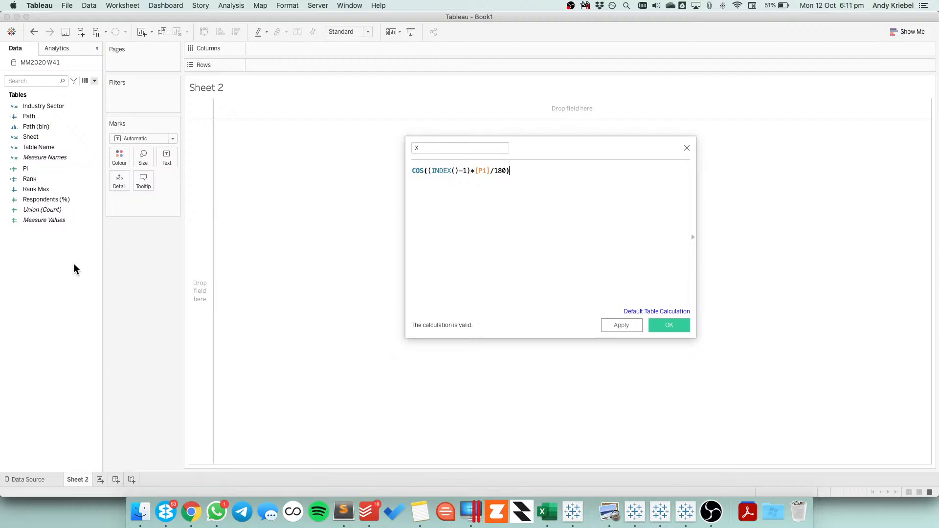
Complete the X formula as COS((INDEX()-1)*[Pi]/180) * [Rank Max], copy it and save the calculation
type("* Ran")
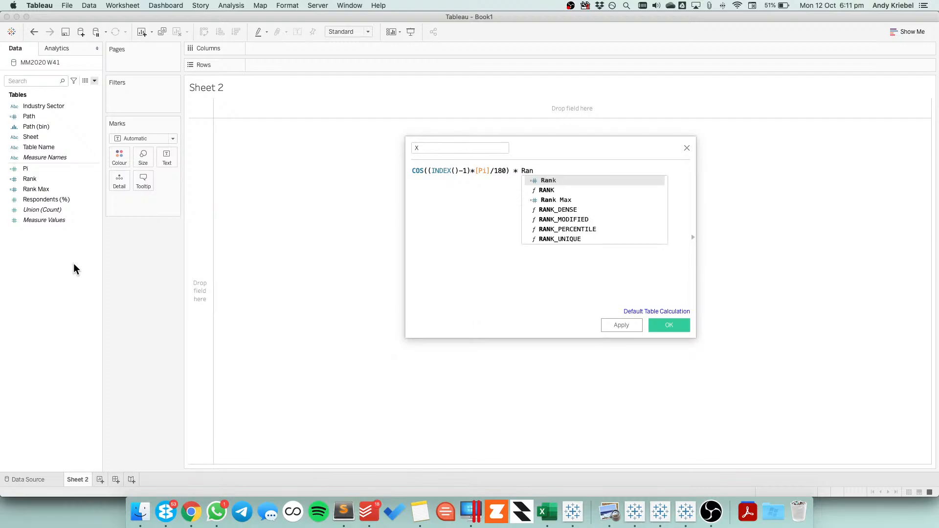
key("Down")
key("Down")
key("Return")
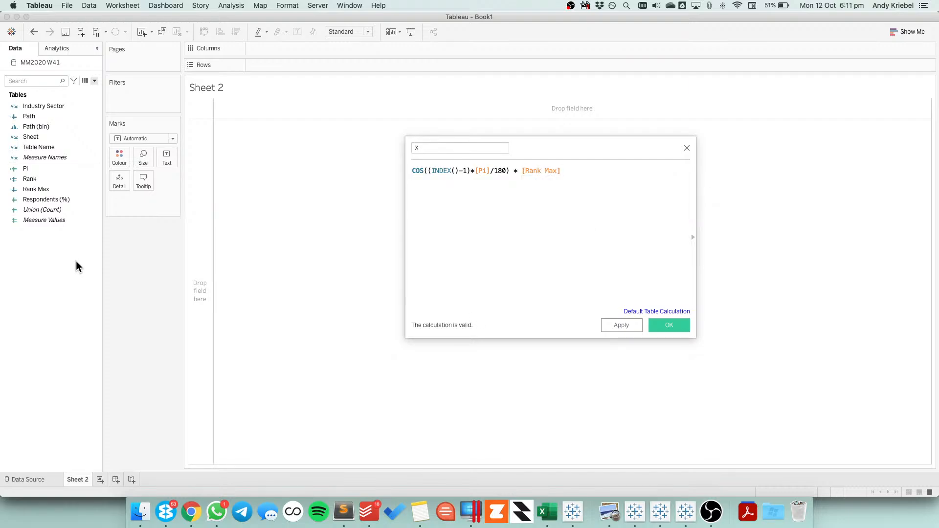
key("super+a")
key("super+c")
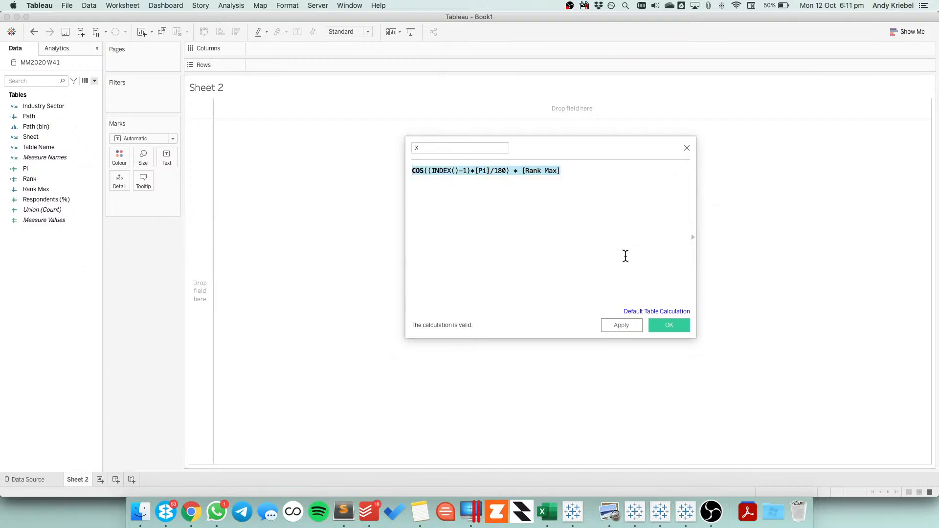
left_click(669, 325)
Create a calculated field named Y from the copied X formula, replacing COS to give SIN((INDEX()-1)*[Pi]/180) * [Rank Max]
right_click(48, 273)
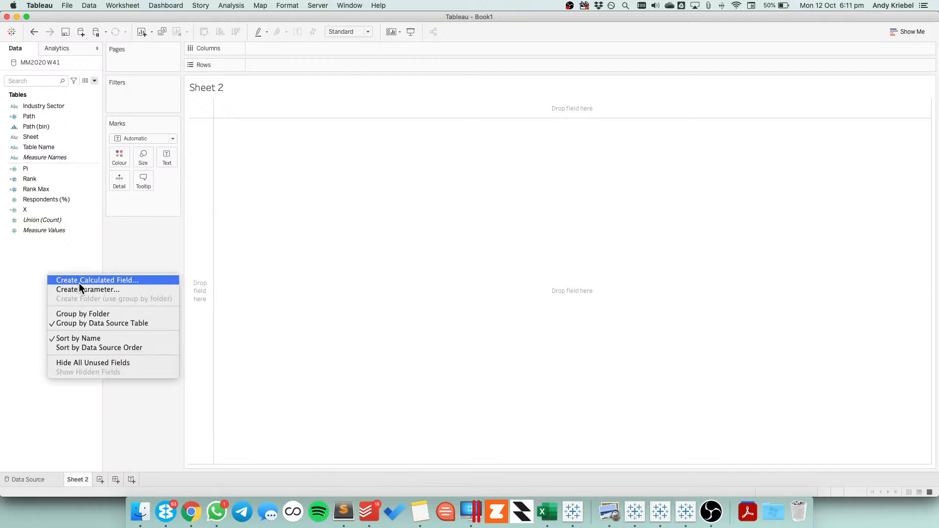
left_click(79, 279)
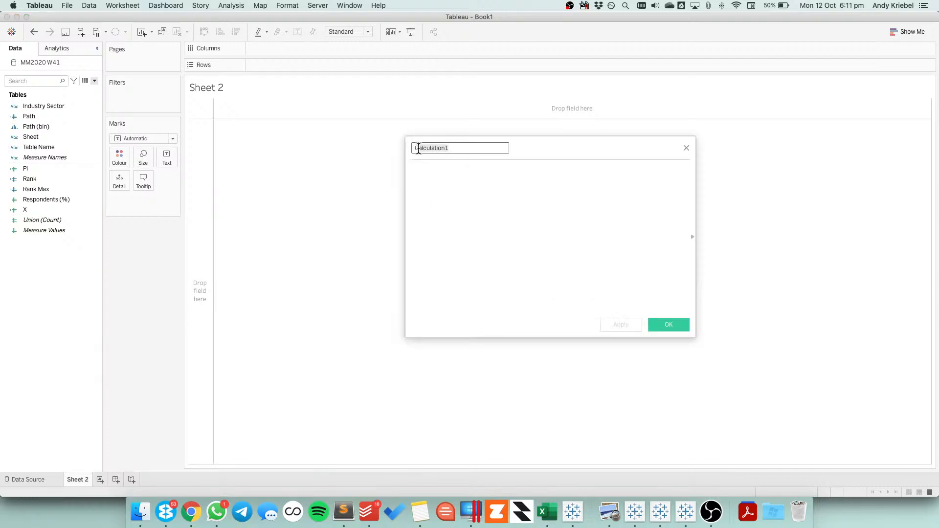
type("Y")
left_click(456, 226)
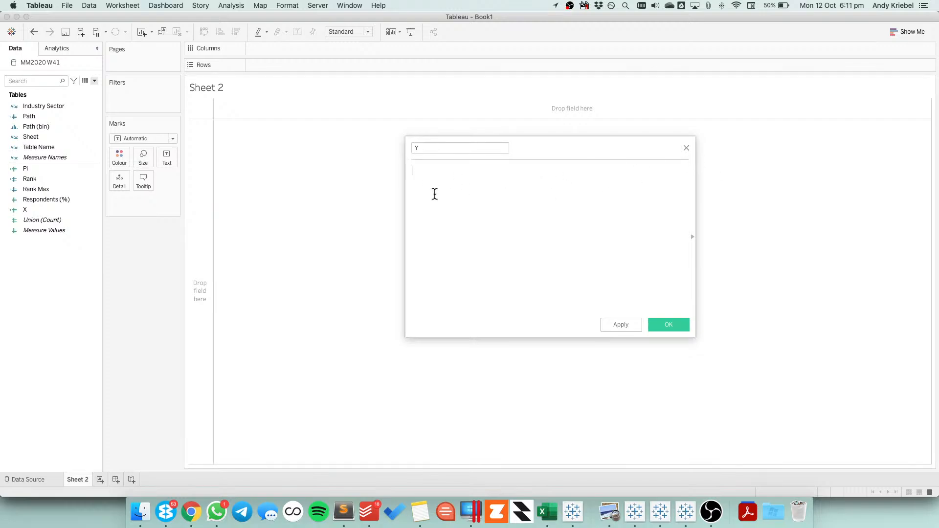
key("super+v")
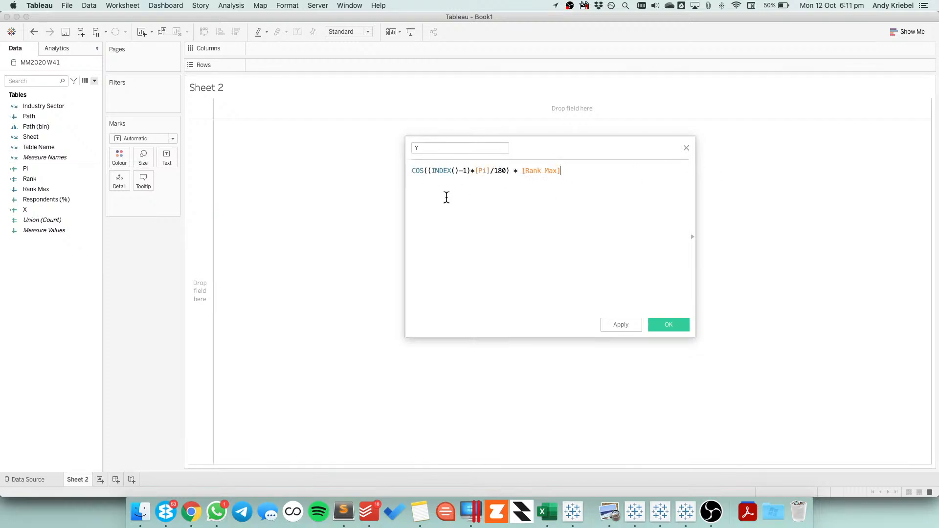
left_click_drag(423, 172, 412, 171)
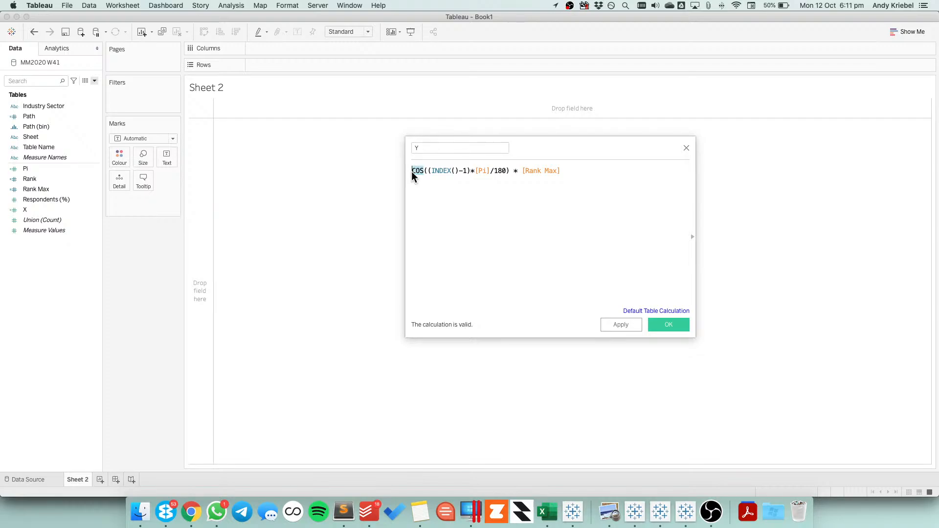
type("SIN")
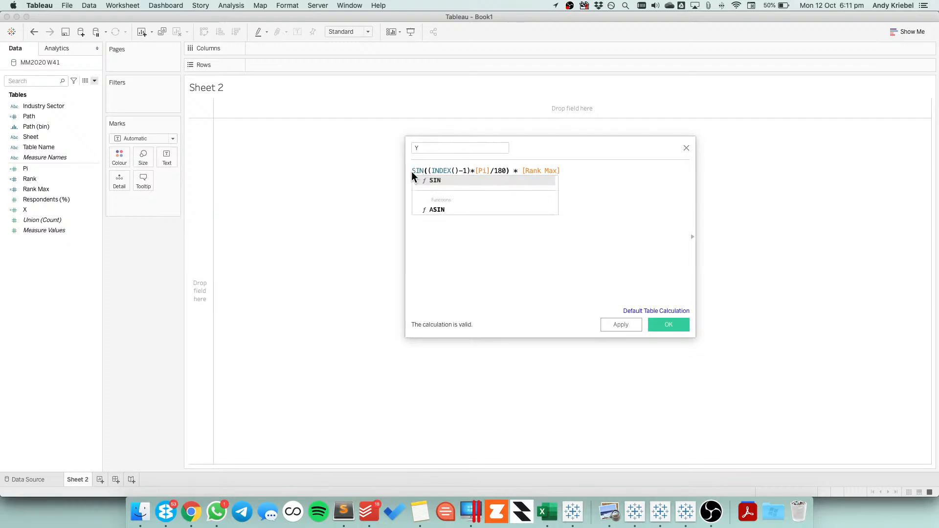
left_click(546, 273)
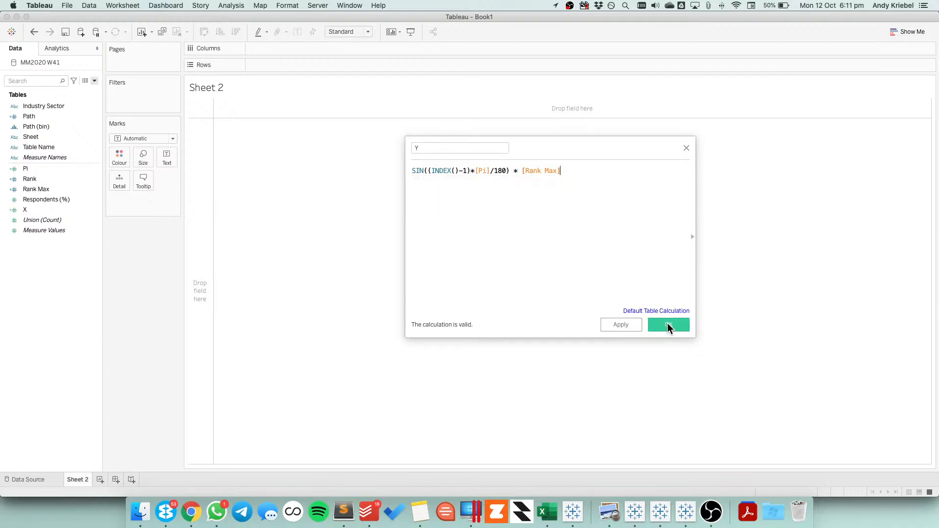
left_click(668, 326)
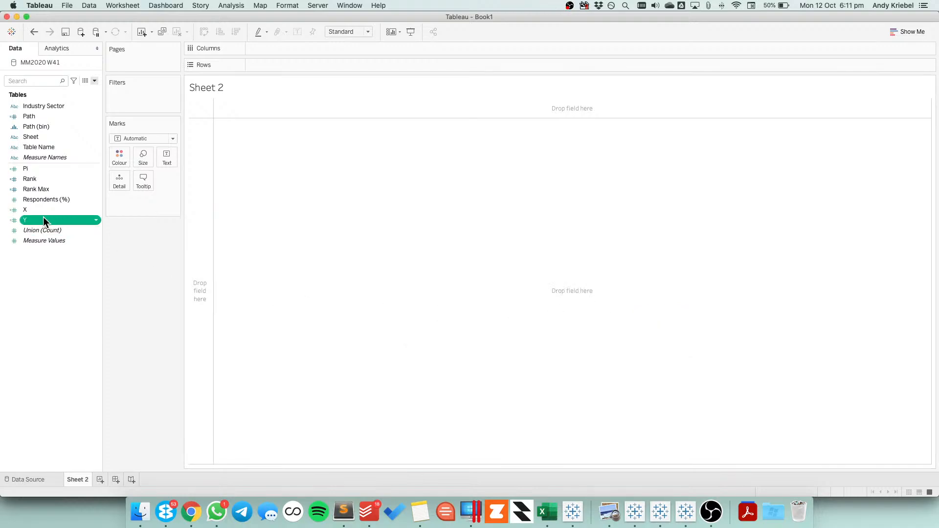
Place X on the columns and Y on the rows, and set the mark type to Line
left_click_drag(37, 207, 326, 47)
left_click_drag(40, 221, 311, 67)
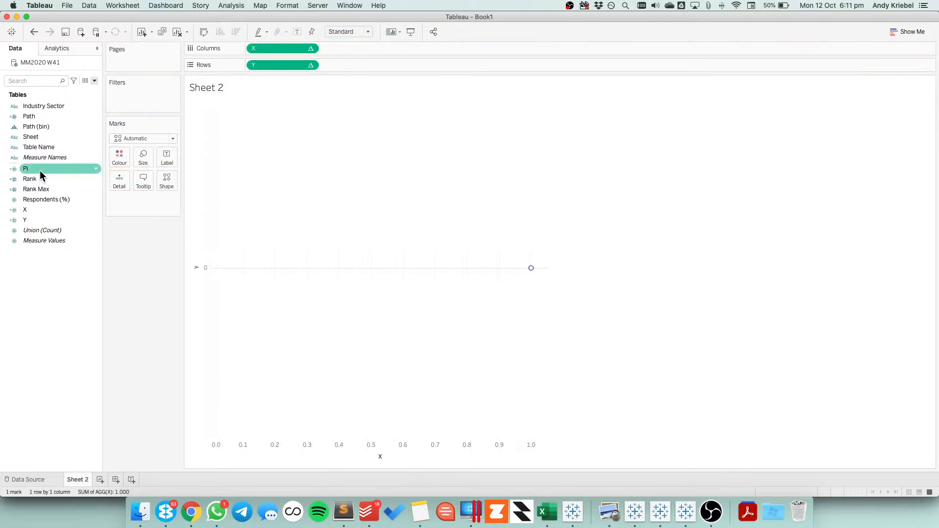
left_click(134, 142)
left_click(130, 172)
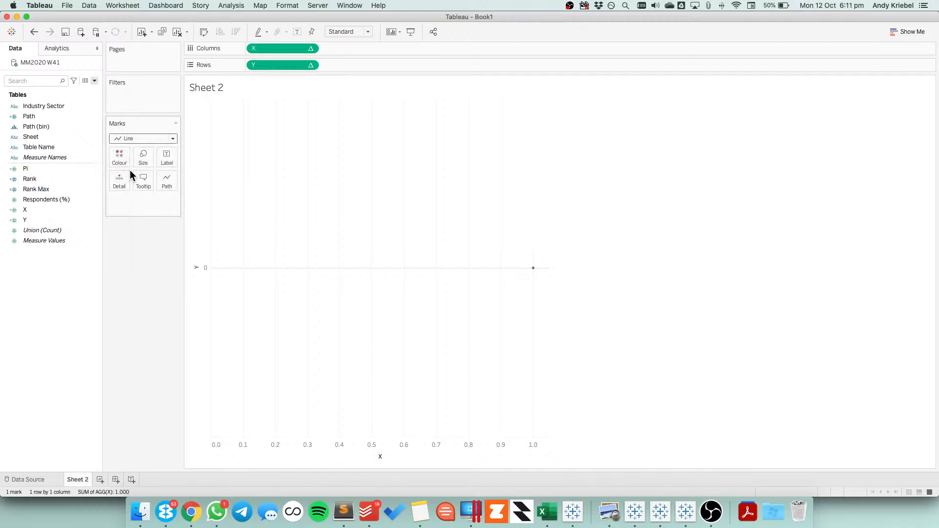
Add Industry Sector to the marks as detail and Path (bin) as the line path
left_click(37, 104)
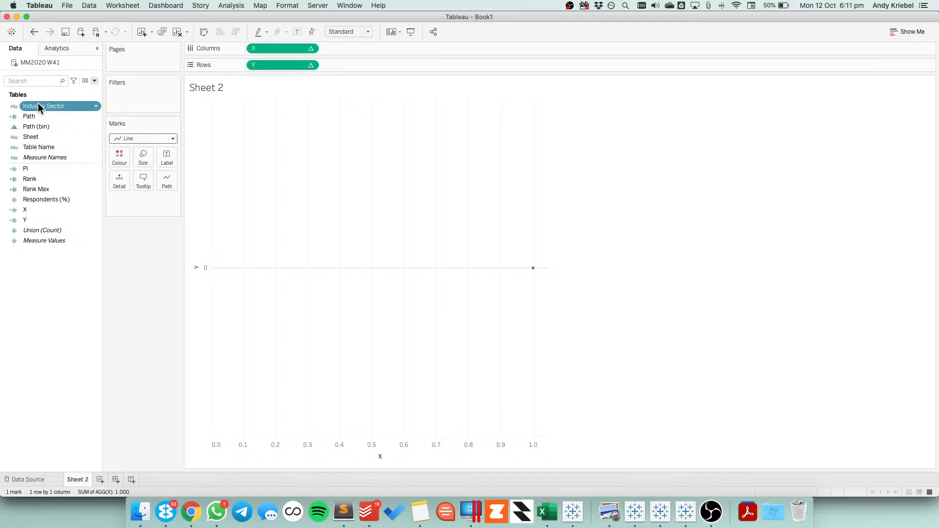
left_click_drag(38, 104, 129, 201)
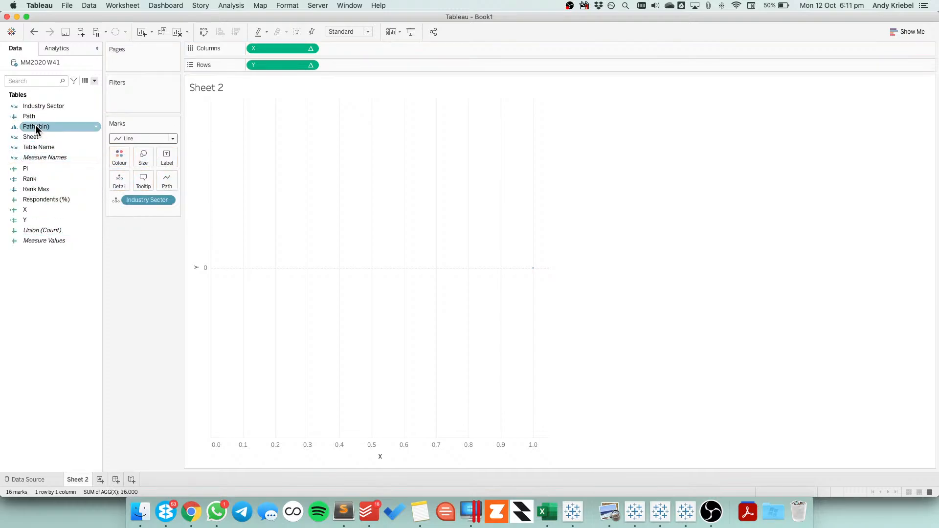
left_click_drag(35, 125, 164, 180)
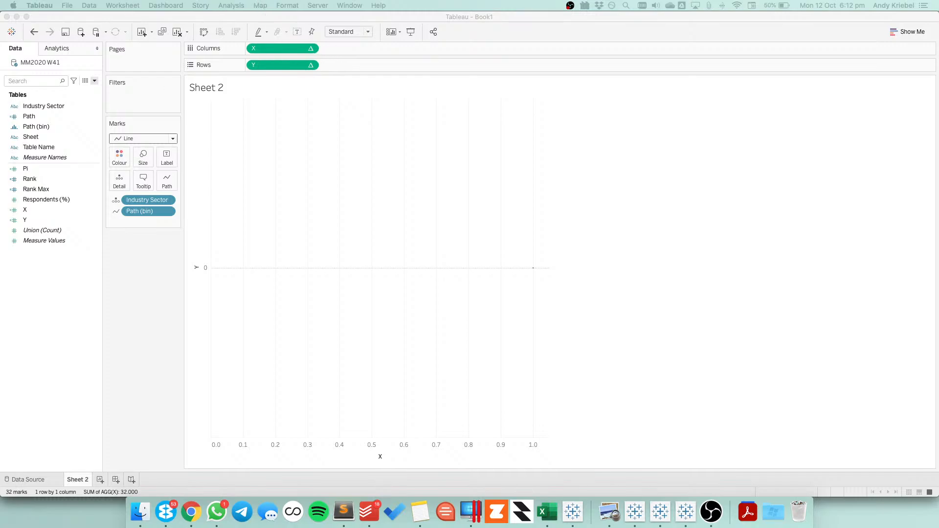
In the table calculation for X on the columns, compute the nested Rank and X calculations using the specific dimension Path (bin)
left_click(310, 49)
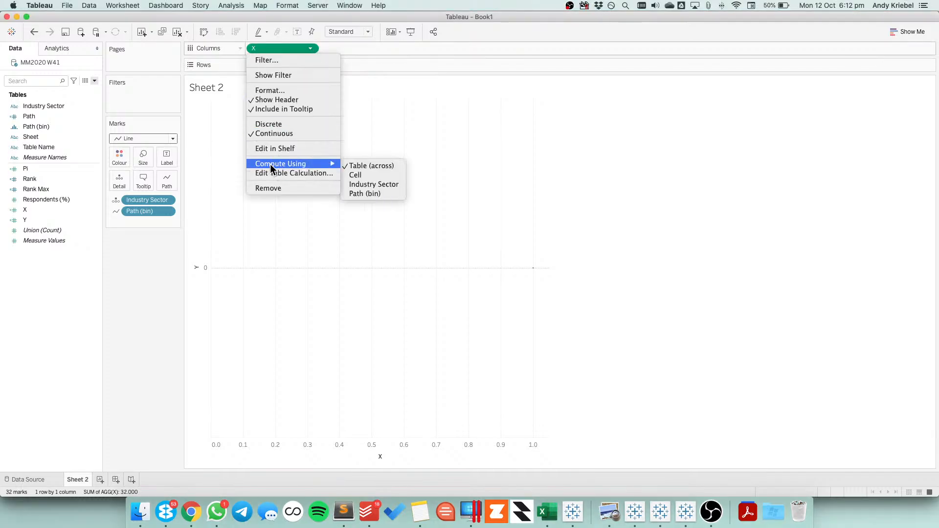
left_click(271, 173)
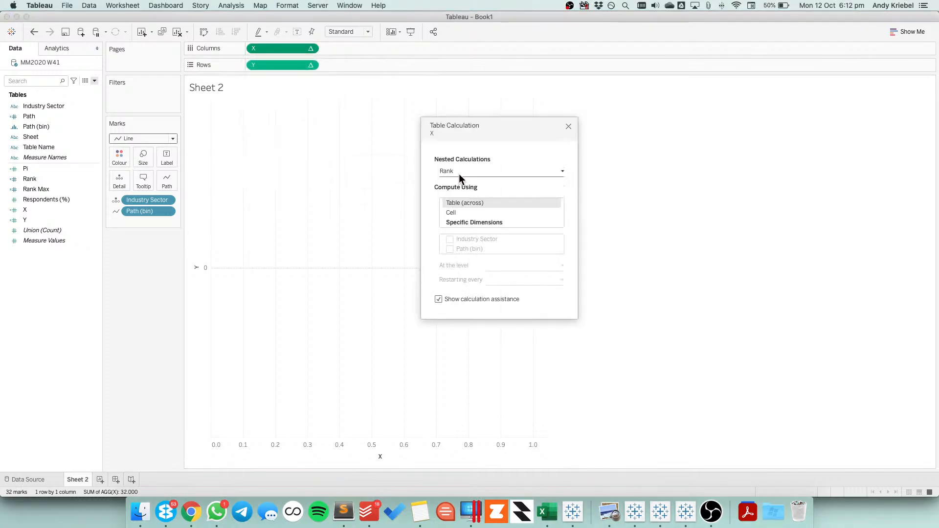
left_click(456, 224)
left_click(449, 248)
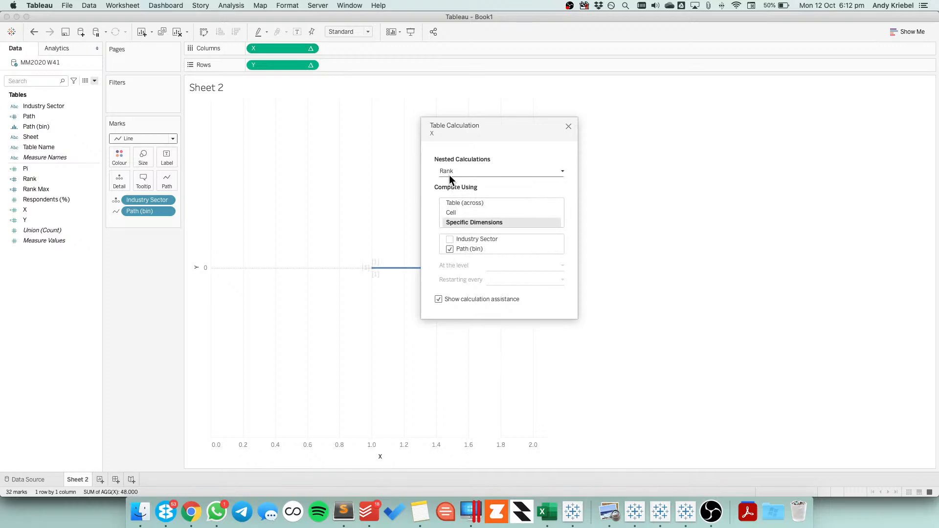
left_click(448, 171)
left_click(448, 180)
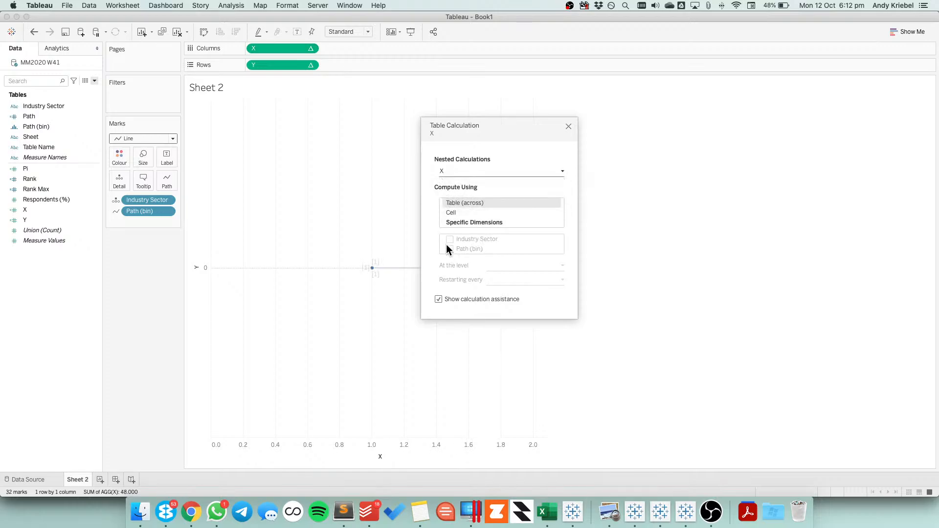
left_click(457, 222)
Compute the nested Pi and Rank Max calculations of X using only Path (bin), and close the table calculation settings
left_click(456, 174)
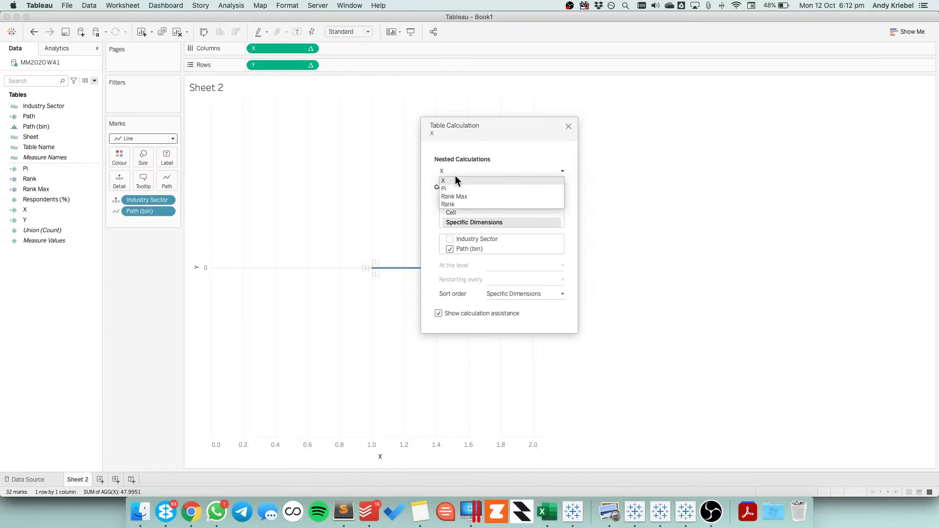
left_click(452, 188)
left_click(452, 237)
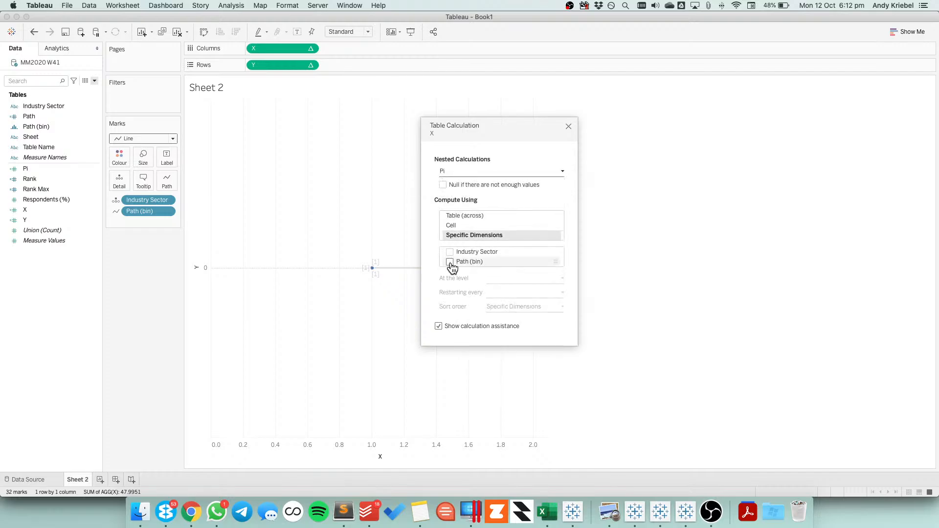
left_click(457, 172)
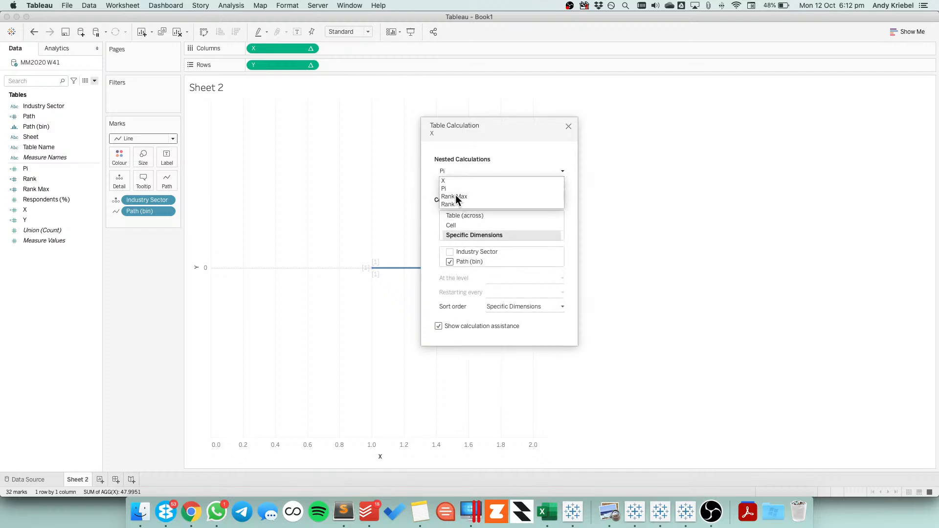
left_click(456, 196)
left_click(451, 235)
left_click(450, 262)
left_click(449, 262)
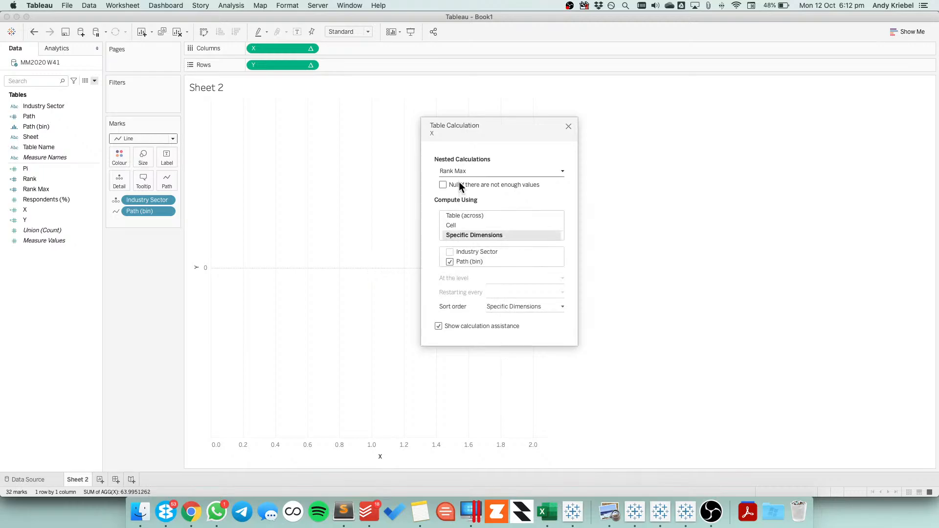
left_click(459, 172)
left_click(453, 204)
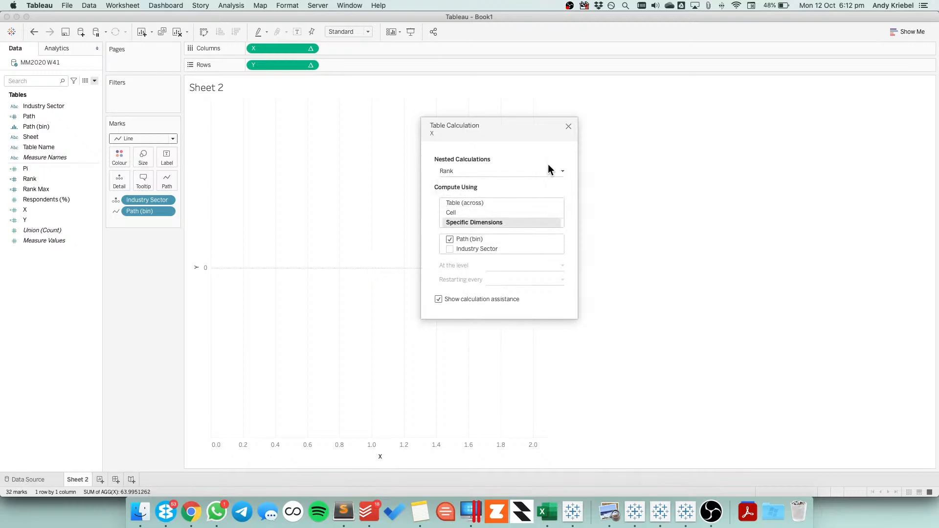
left_click(568, 127)
In the table calculation for Y on the rows, compute the nested Rank and Y calculations using the specific dimension Path (bin)
left_click(310, 65)
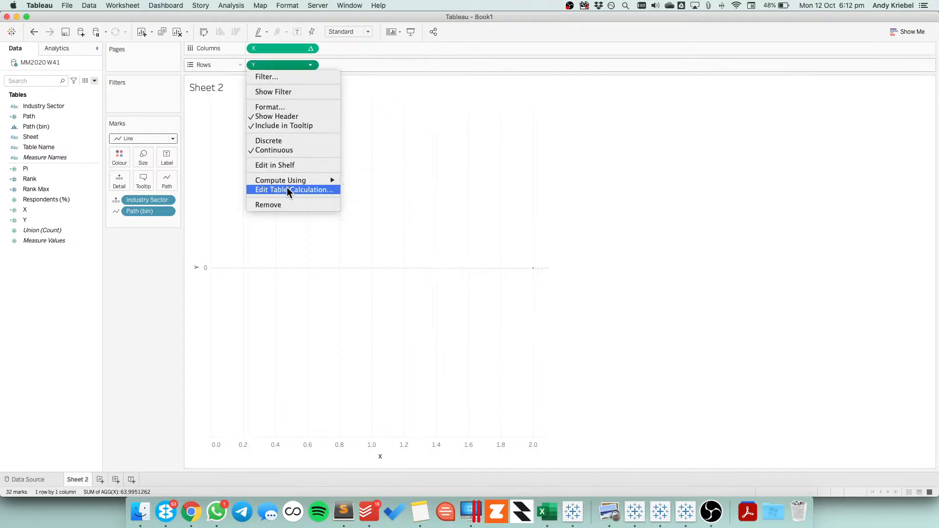
left_click(287, 188)
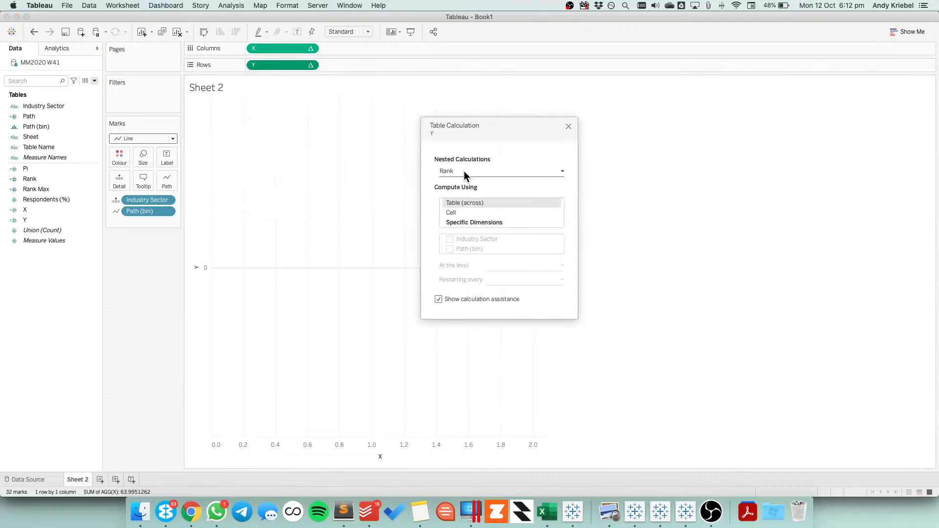
left_click(452, 223)
left_click(450, 249)
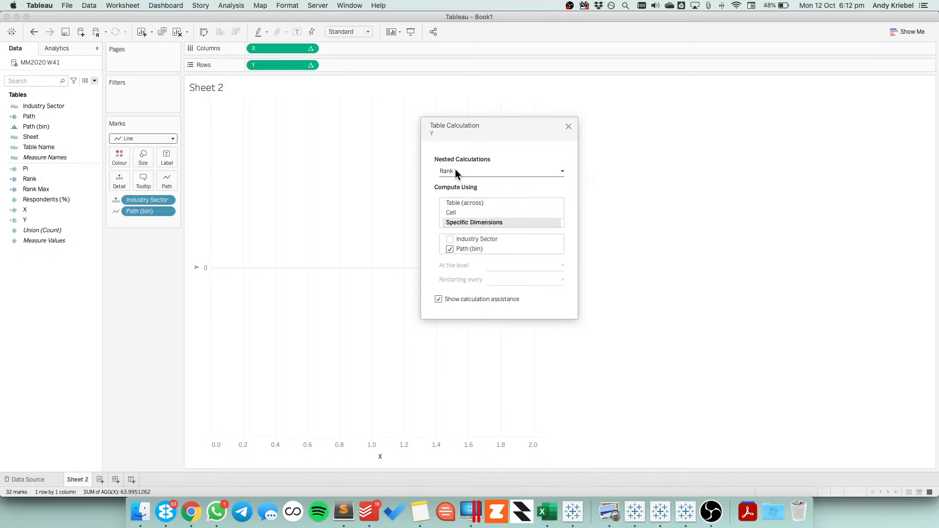
left_click(454, 171)
left_click(454, 182)
left_click(456, 223)
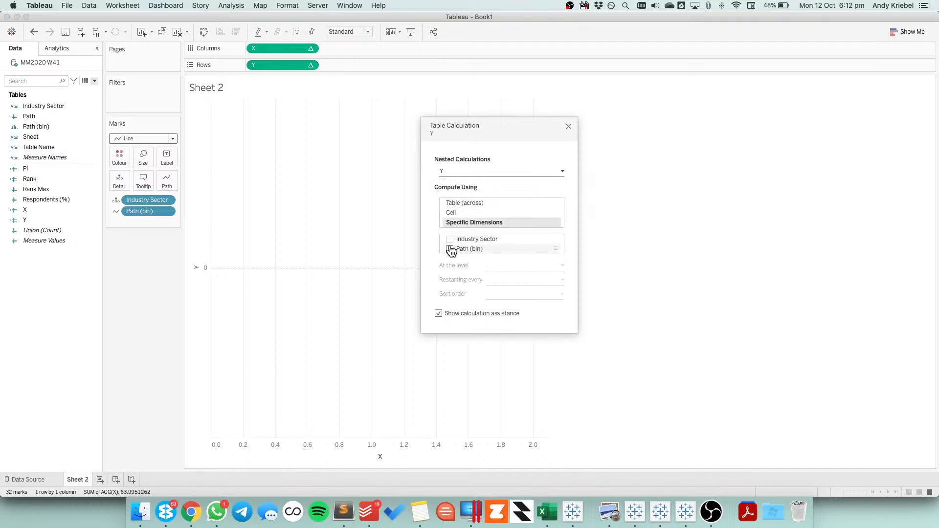
left_click(450, 249)
Compute the nested Pi and Rank Max calculations of Y using only Path (bin), and close the table calculation settings
left_click(449, 171)
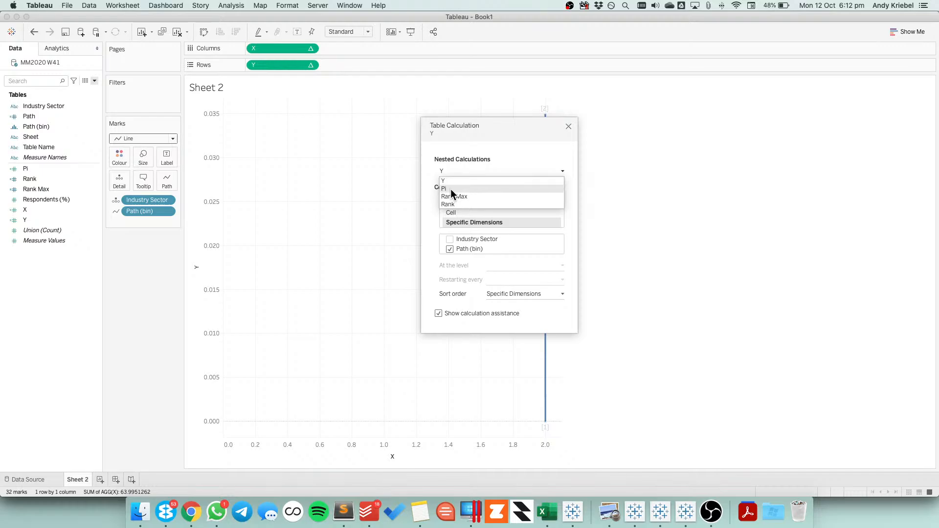
left_click(450, 188)
left_click(452, 236)
left_click(450, 261)
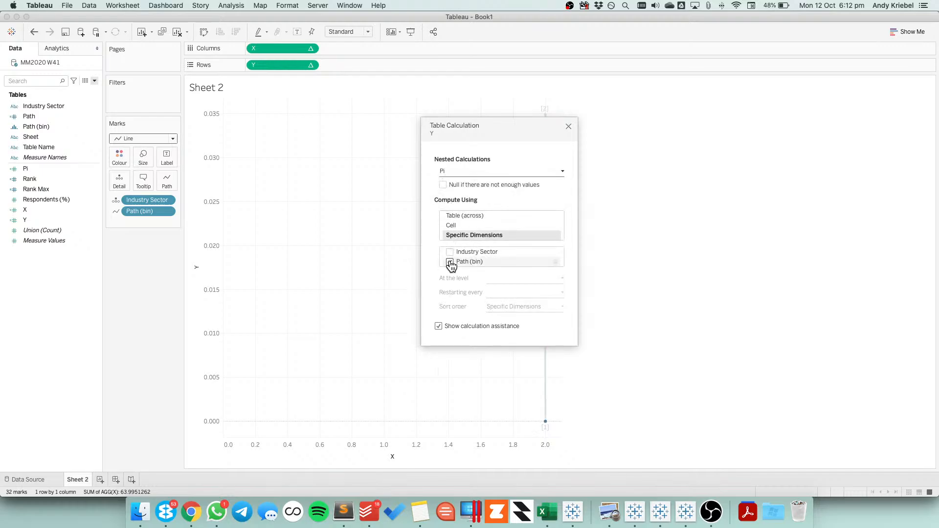
left_click(450, 170)
left_click(449, 195)
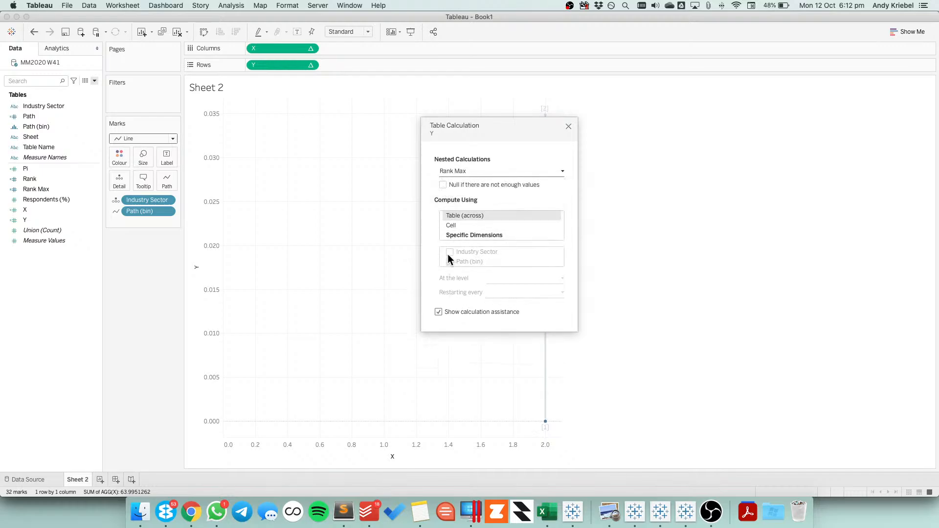
left_click(449, 235)
left_click(449, 261)
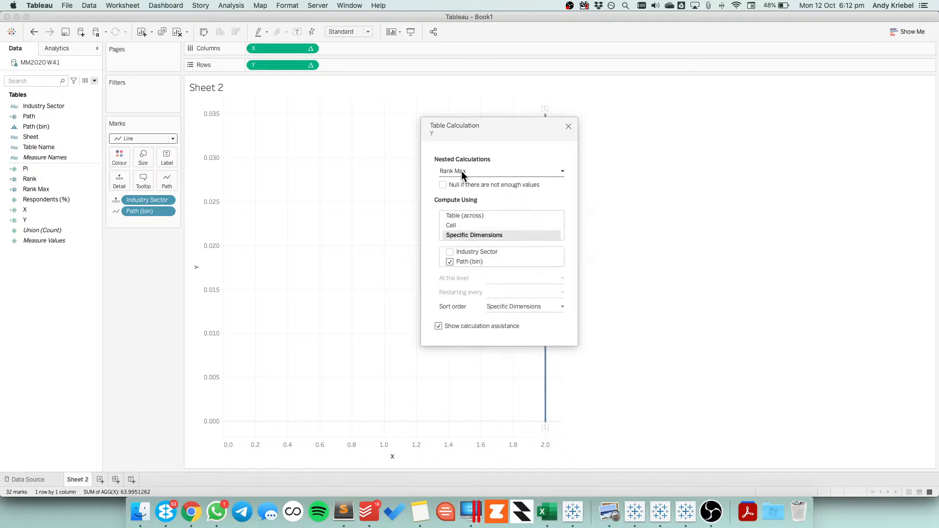
left_click(465, 175)
left_click(457, 202)
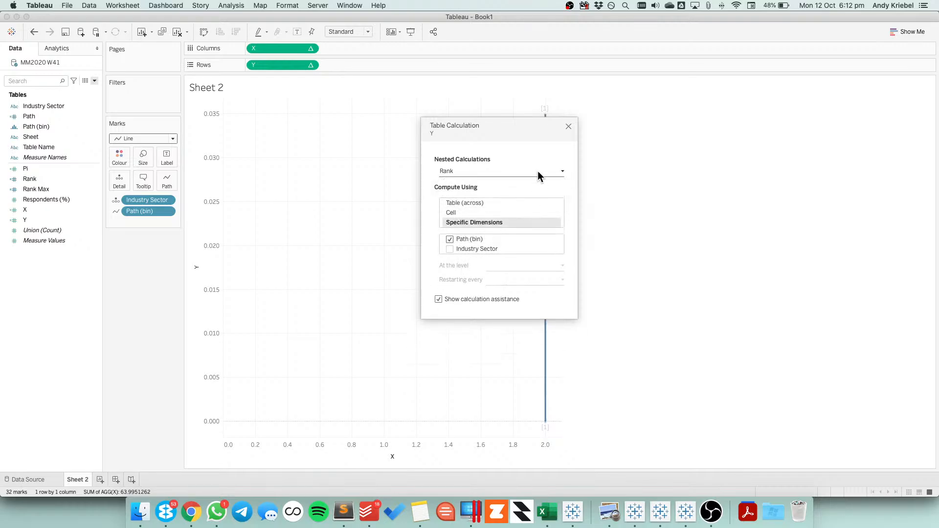
left_click(568, 126)
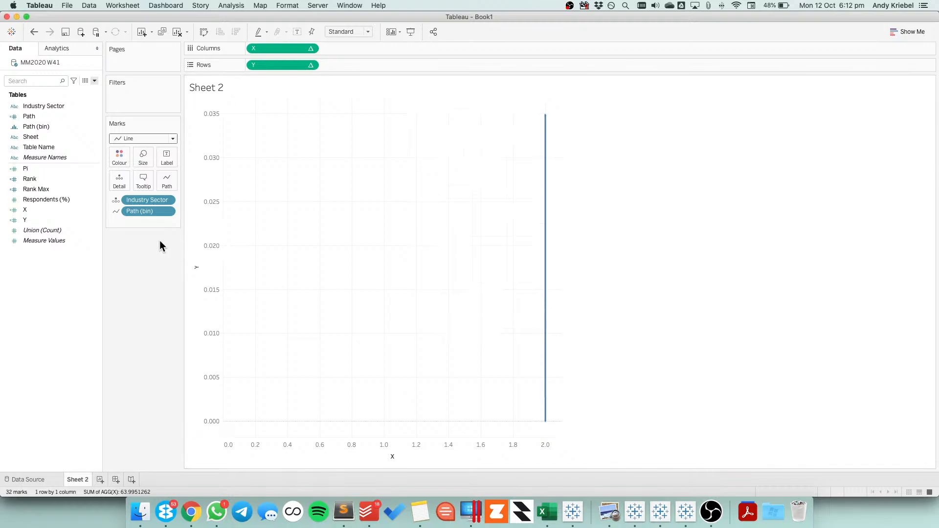
Change Industry Sector on the marks from detail to label
left_click(116, 201)
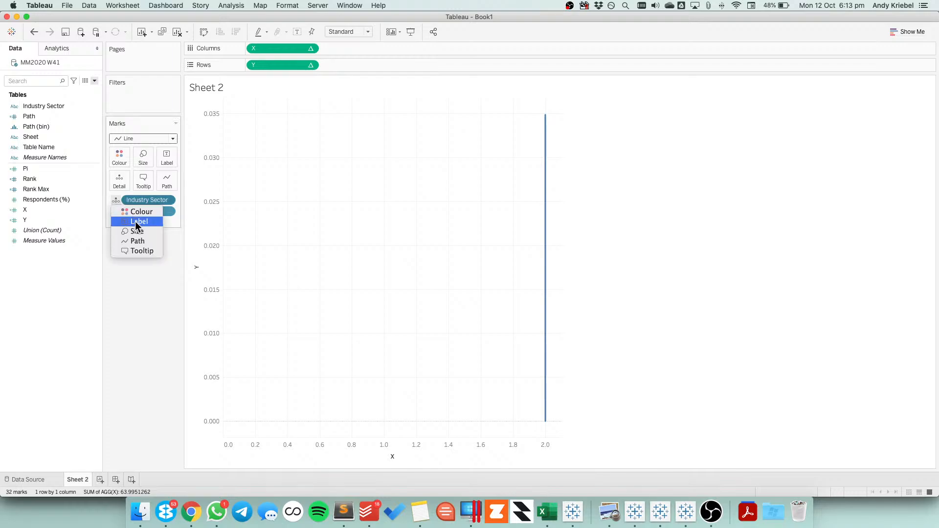
key("Return")
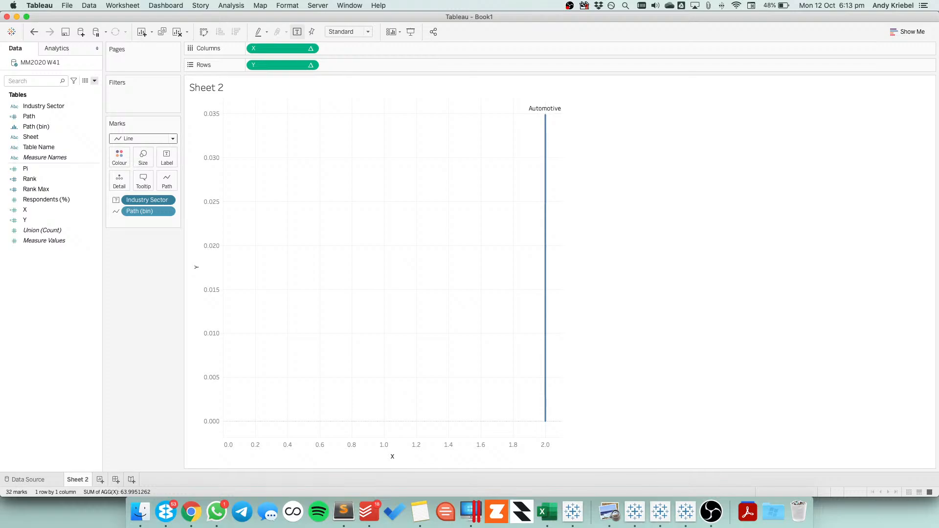
Edit the Rank calculation to RANK_UNIQUE(-SUM([Respondents (%)])), removing the 'asc' argument, and save it
right_click(33, 178)
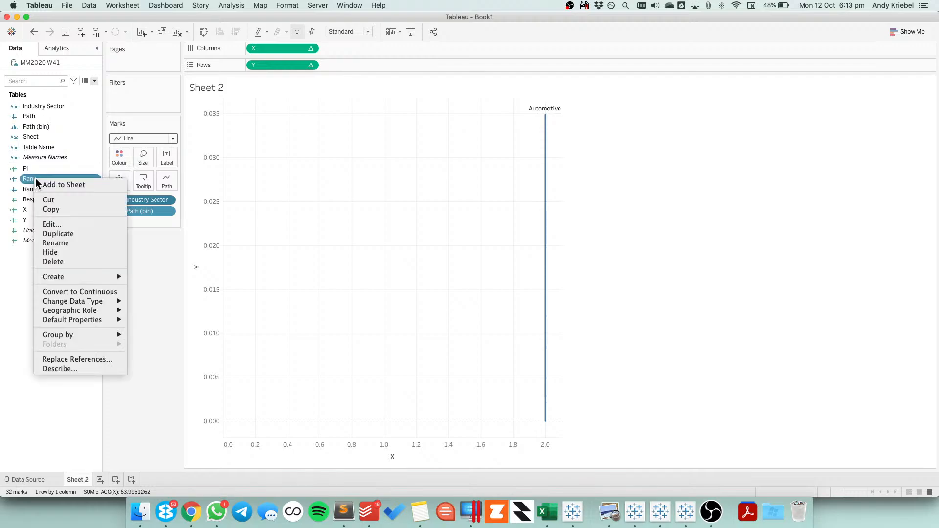
left_click(70, 221)
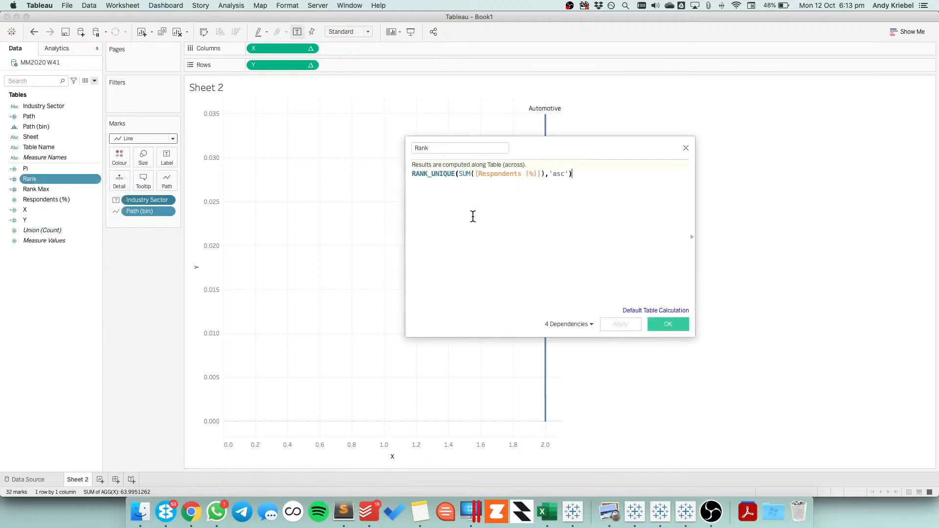
left_click(571, 175)
key("BackSpace")
key("BackSpace")
key("BackSpace")
key("BackSpace")
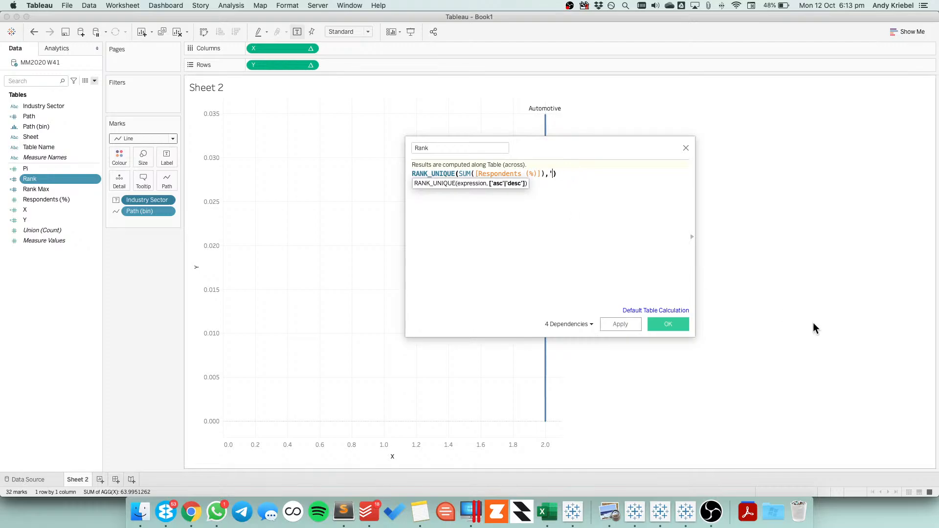
key("BackSpace")
key("BackSpace")
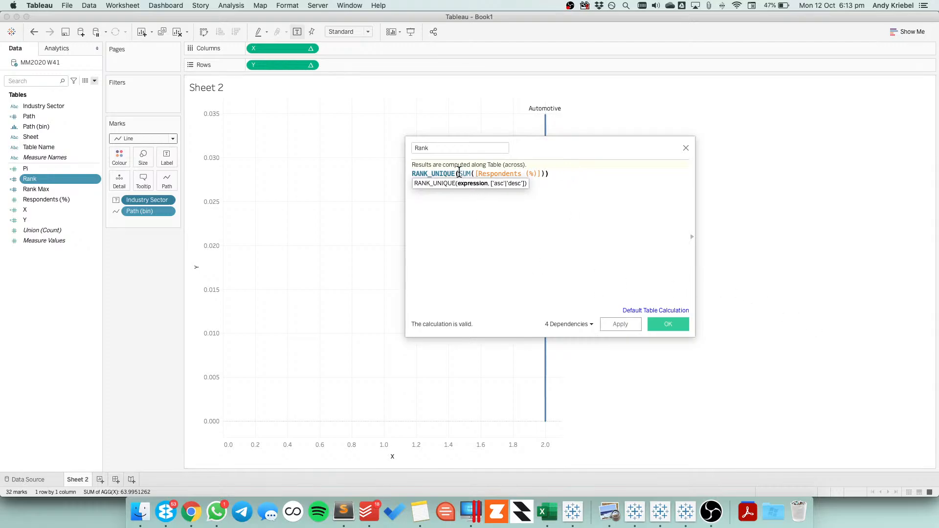
left_click(459, 173)
type("-")
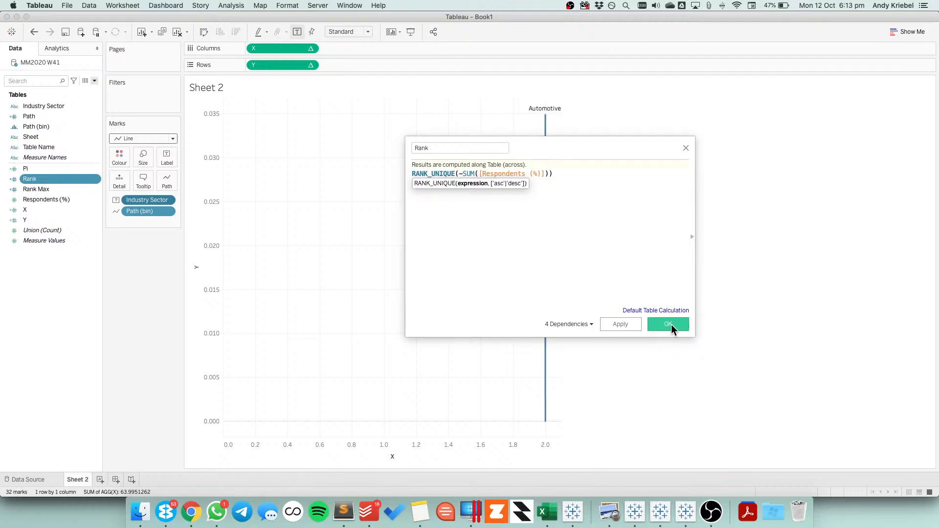
left_click(668, 324)
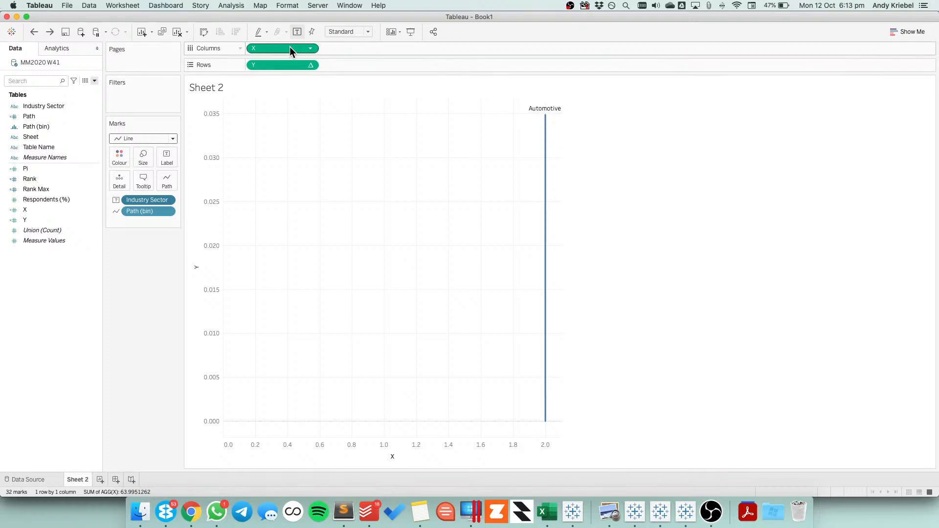
Swap the axis fields so that Y is on the columns and X is on the rows
left_click_drag(291, 49, 360, 61)
left_click_drag(274, 66, 277, 50)
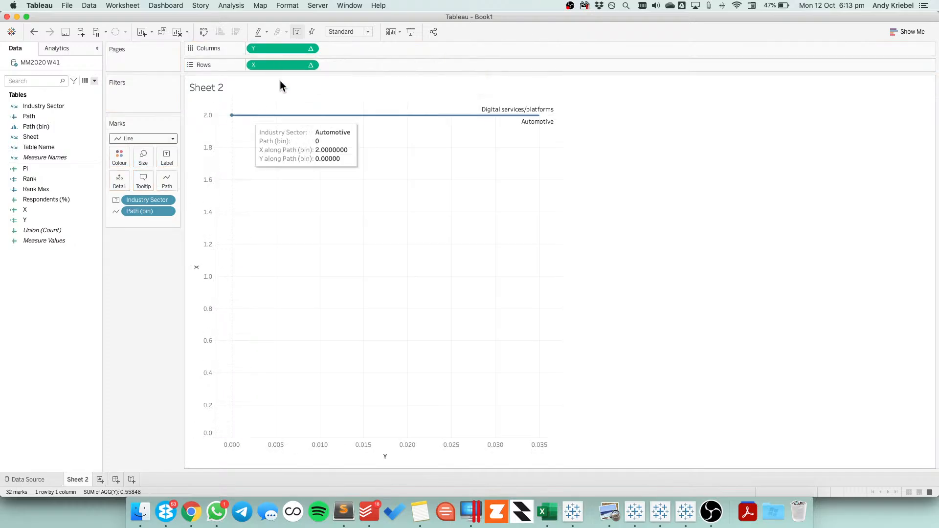
Rename the Y calculated field as Col and the X calculated field as Row
right_click(29, 220)
left_click(65, 284)
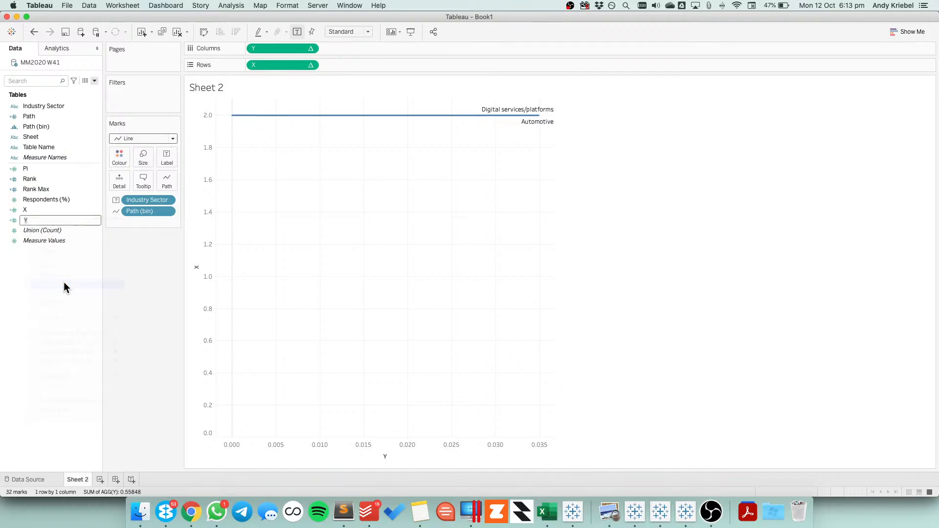
type("Col")
key("Return")
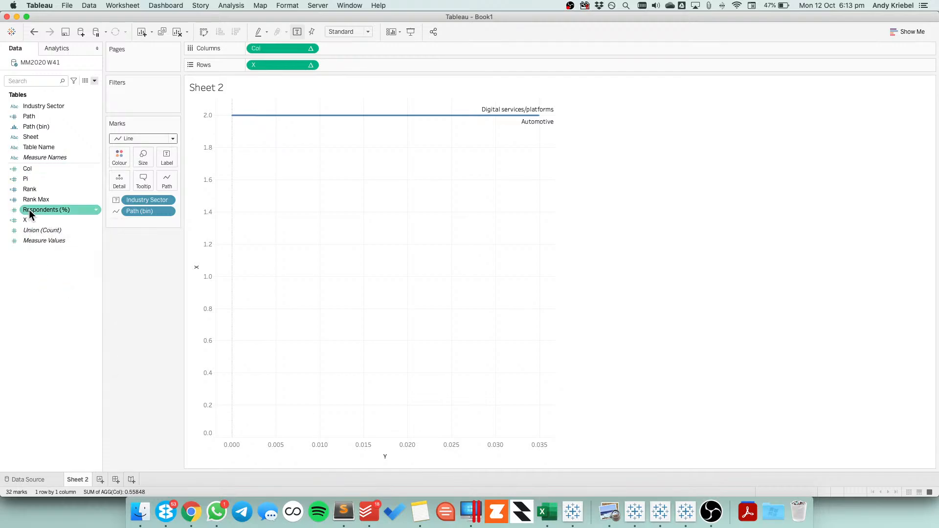
right_click(27, 220)
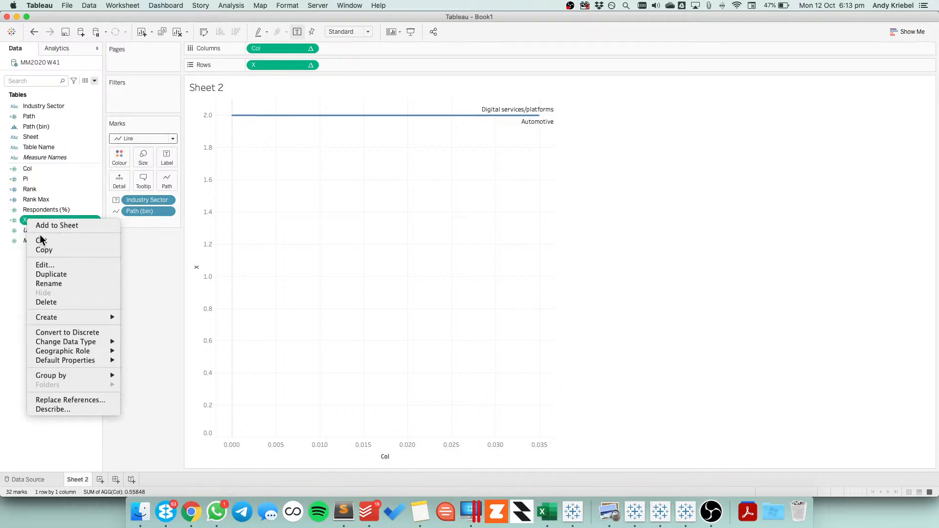
left_click(51, 283)
type("Row")
key("Return")
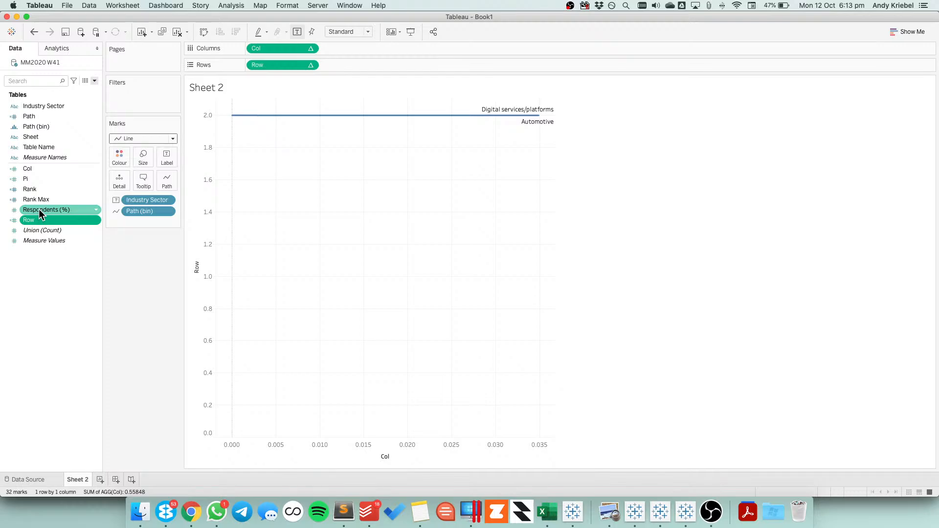
Add Respondents (%) to the labels of the line marks
left_click_drag(40, 208, 171, 162)
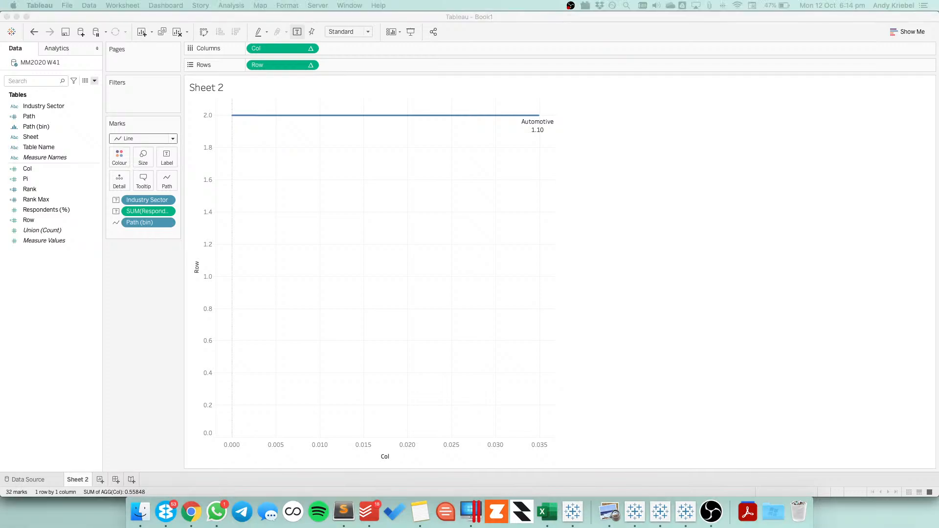
Compare the Pi calculation in the reference workbook with the Pi calculation in this workbook
left_click(122, 169)
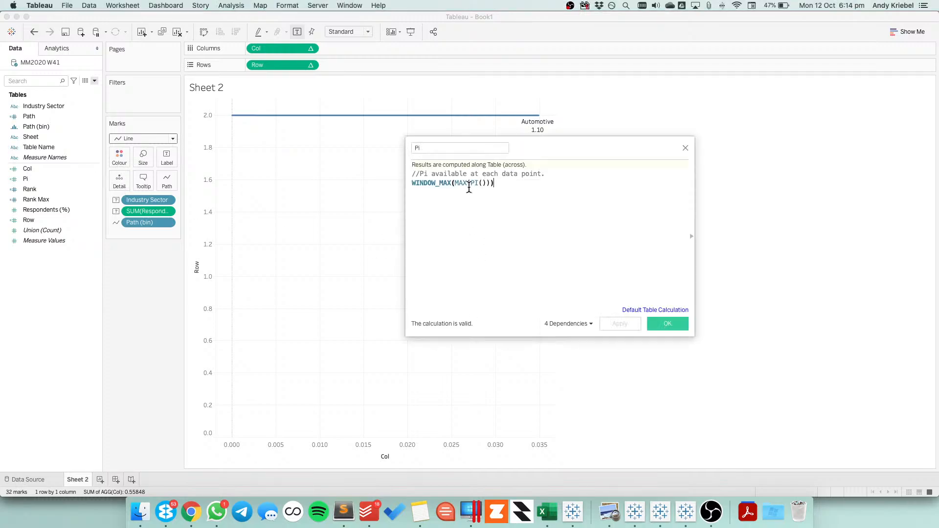
left_click(685, 148)
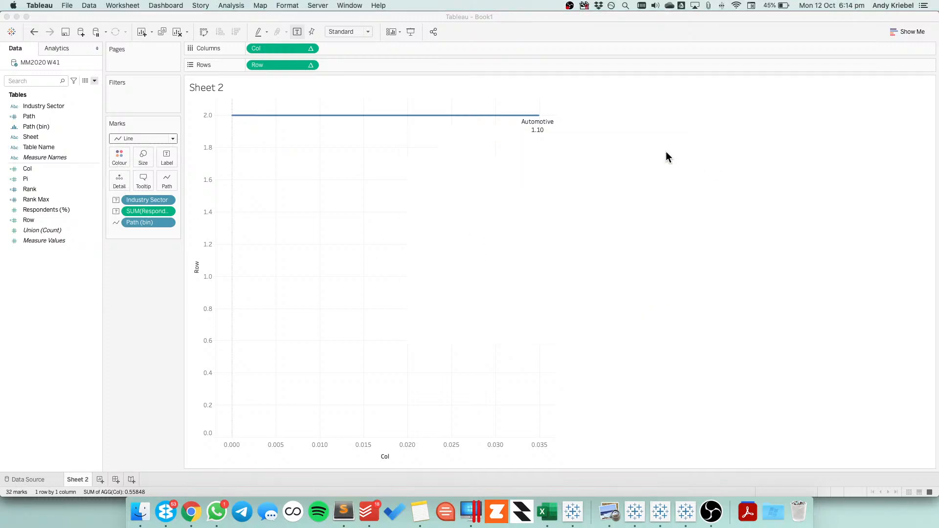
left_click(31, 180)
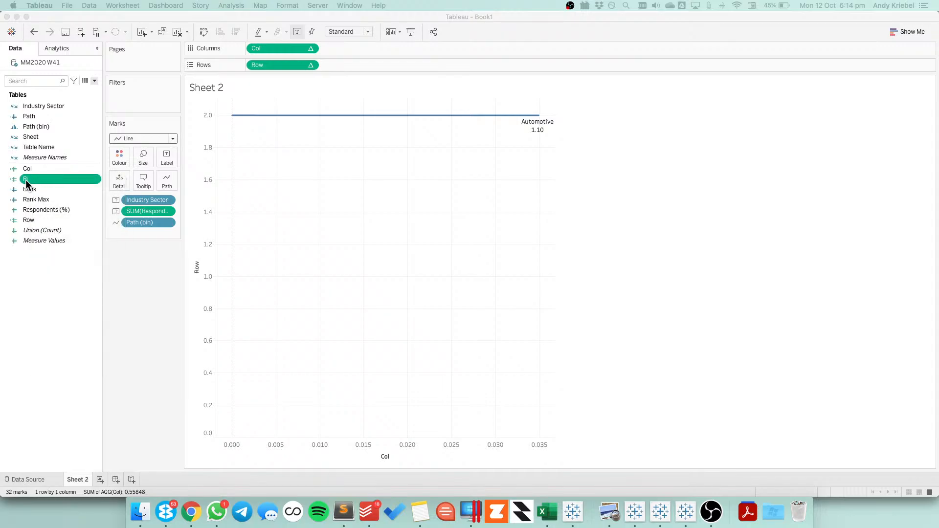
right_click(26, 180)
key("Escape")
right_click(28, 181)
key("Escape")
right_click(97, 181)
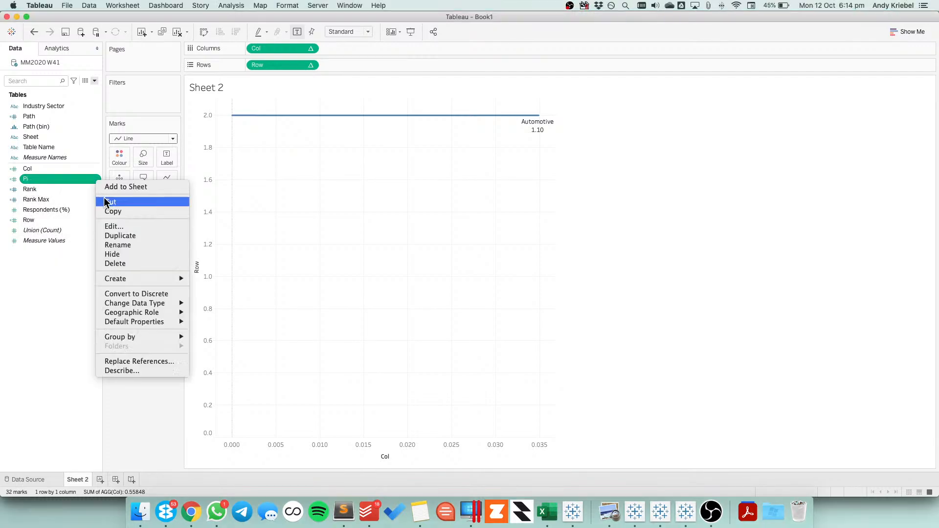
left_click(116, 225)
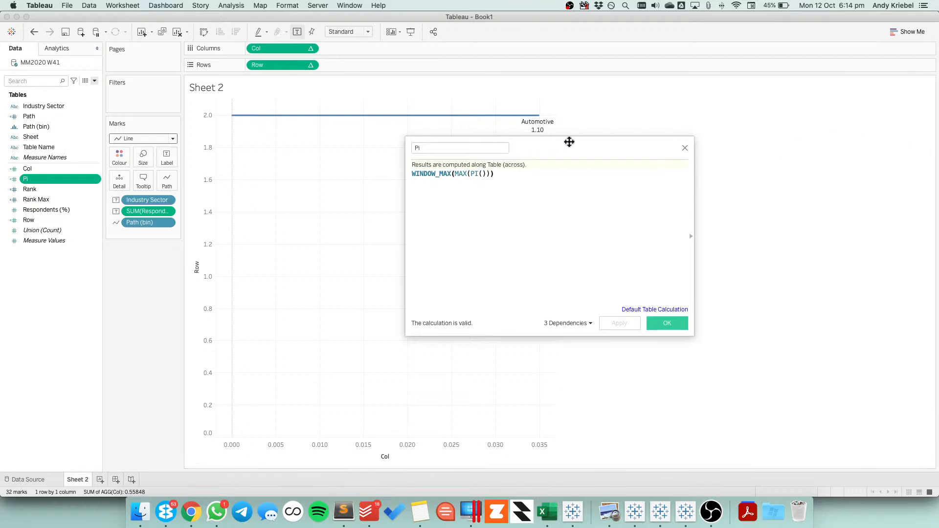
left_click(684, 148)
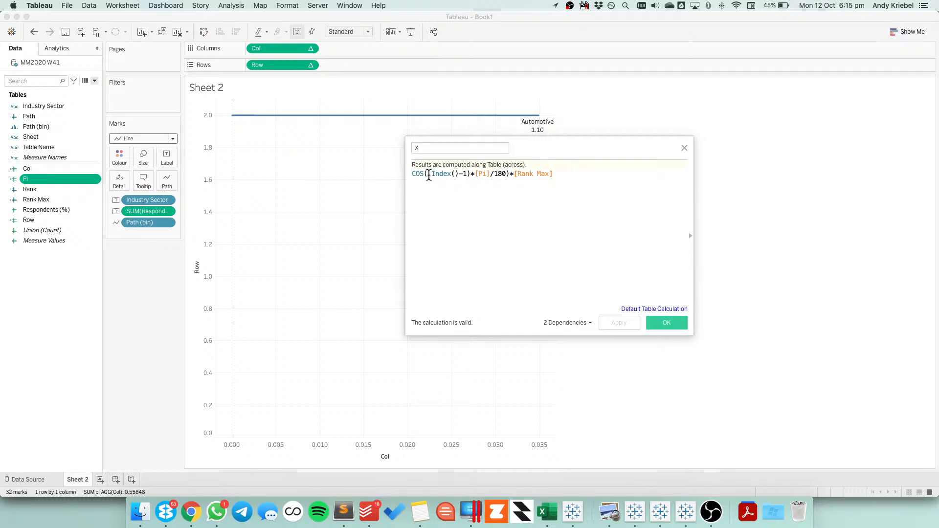
Examine the index part of the reference X formula and compare it with this workbook's Row formula, and open the Col calculation
left_click_drag(429, 175, 474, 175)
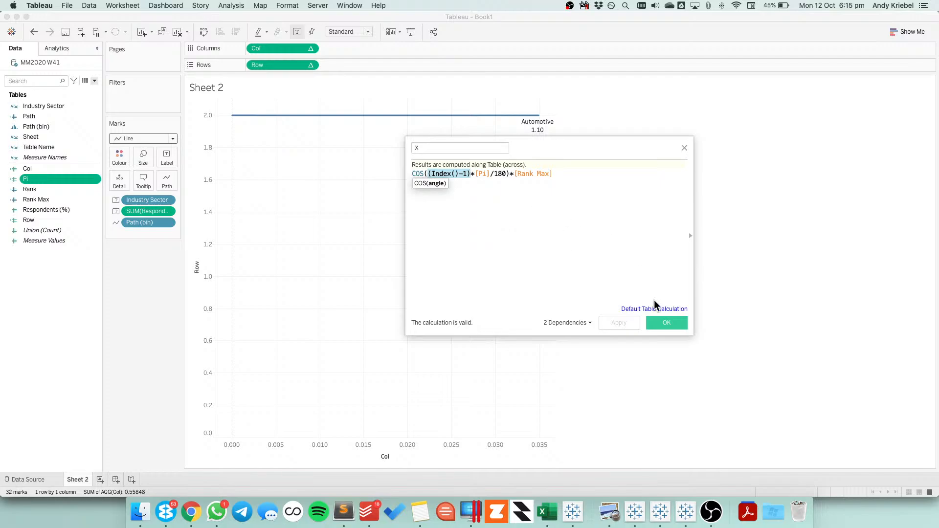
left_click(665, 324)
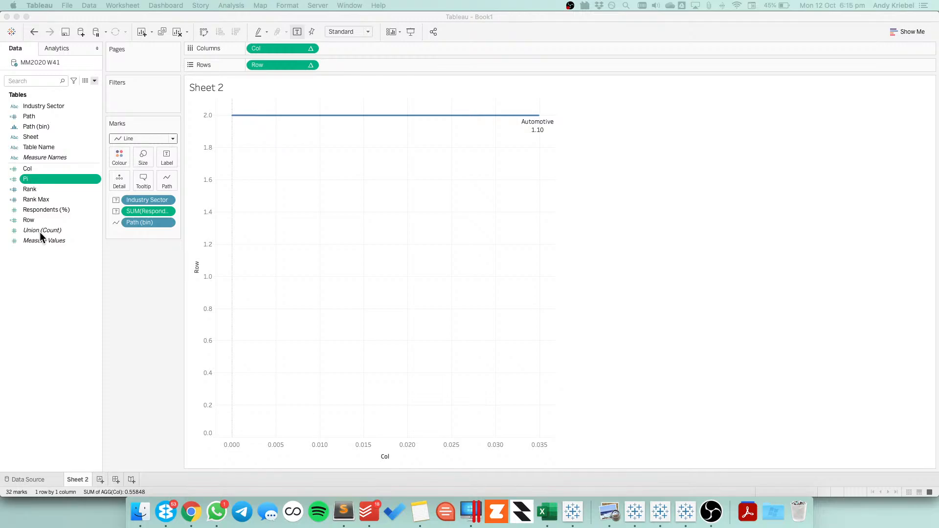
left_click(31, 219)
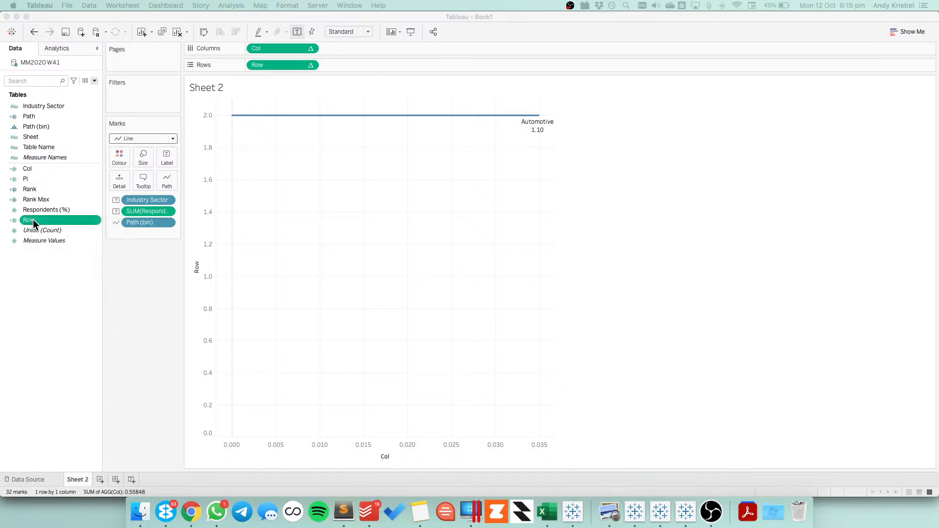
right_click(33, 219)
left_click(47, 266)
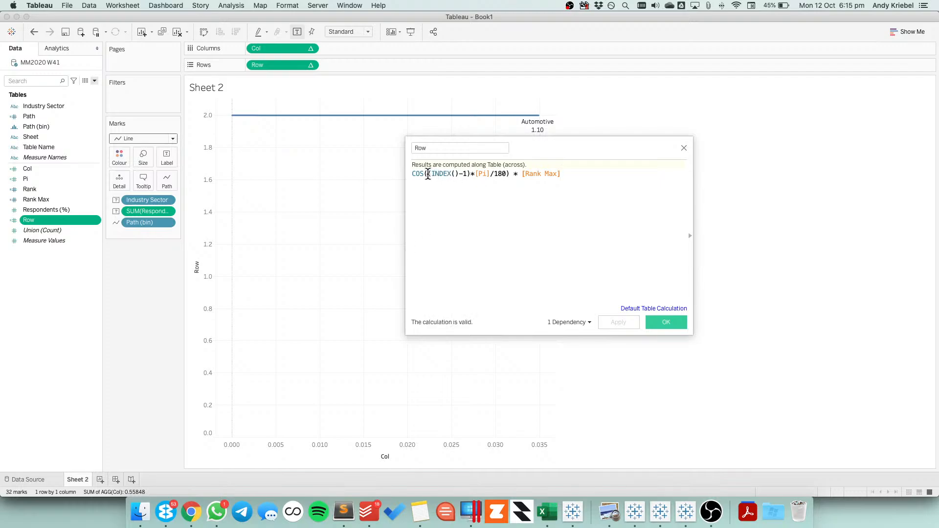
left_click_drag(428, 175, 471, 174)
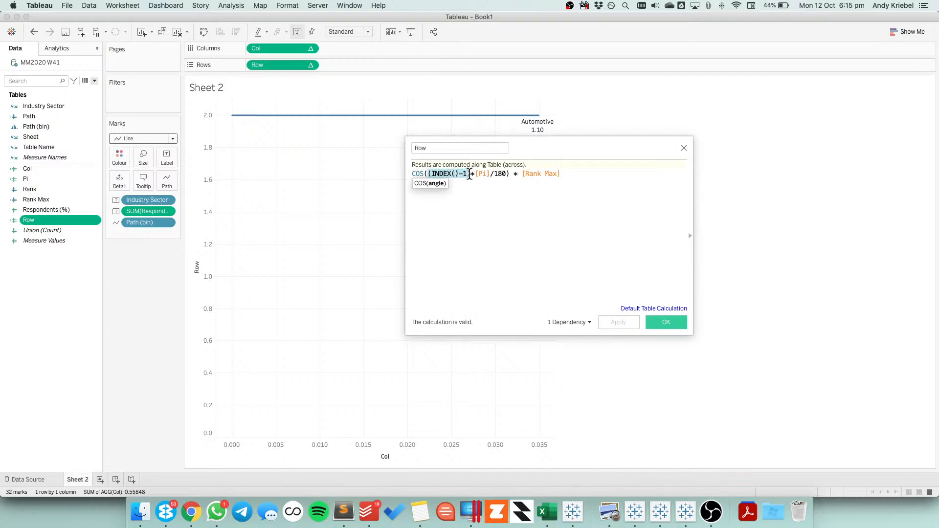
left_click(522, 179)
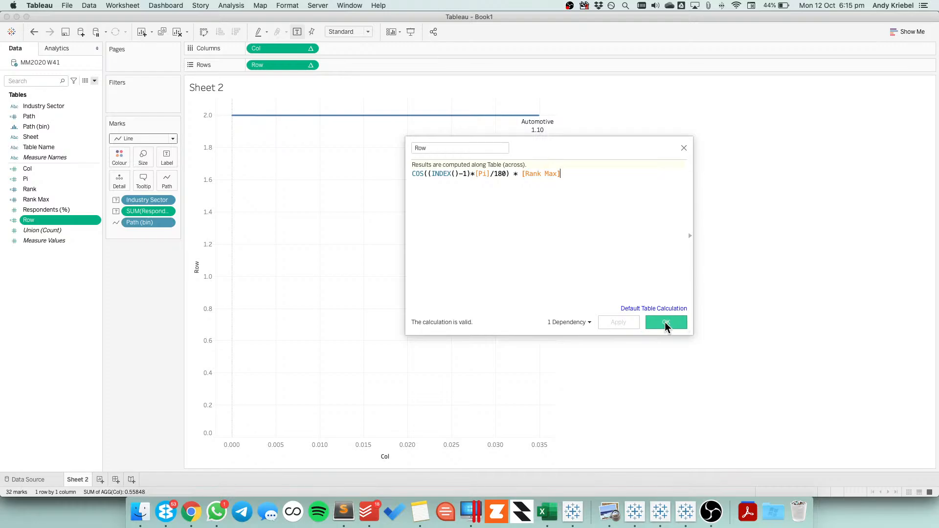
left_click(666, 323)
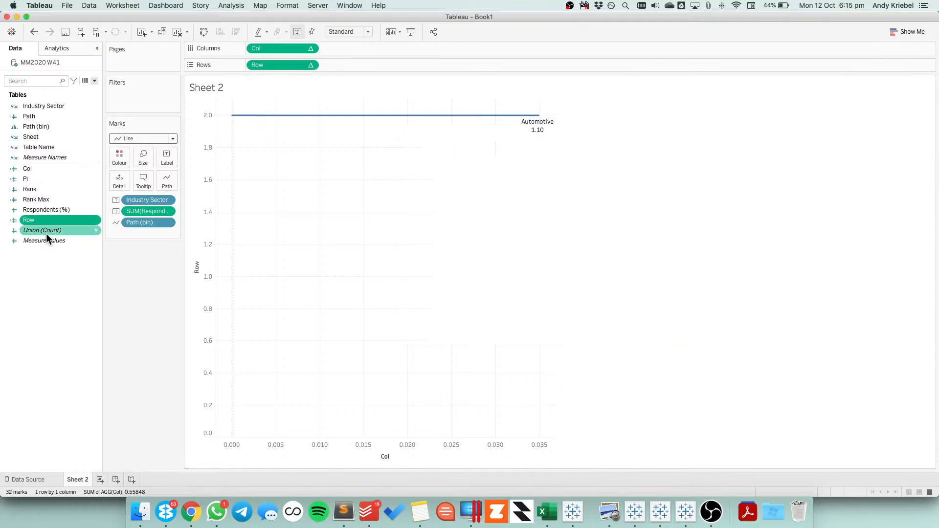
right_click(32, 167)
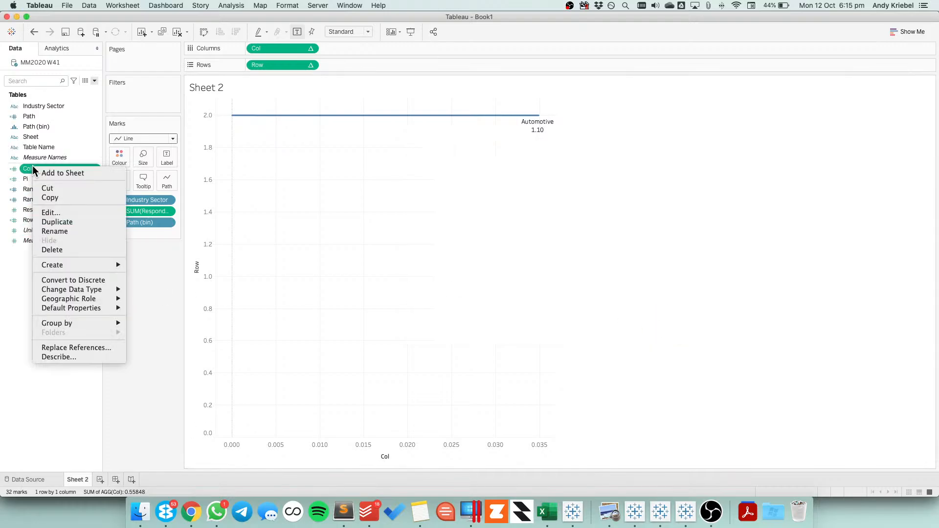
left_click(50, 211)
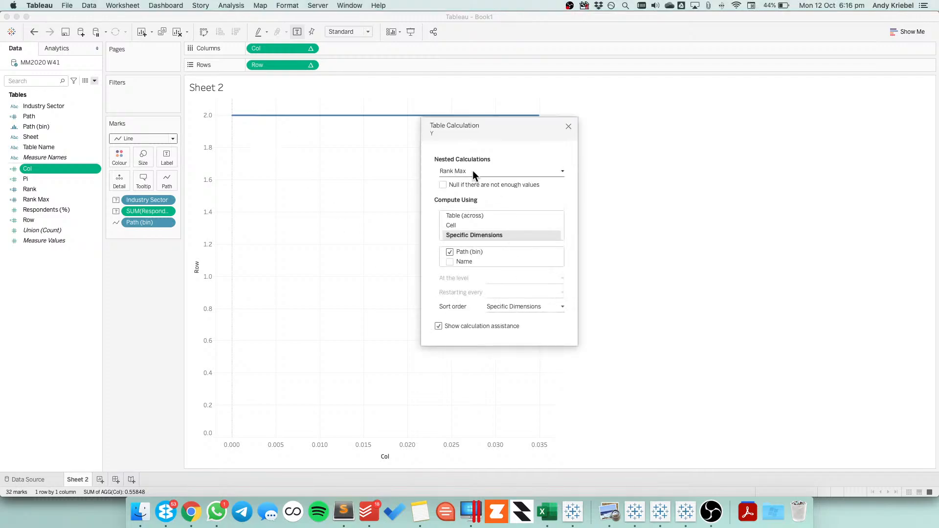
Examine the Compute Using settings of the nested calculations Y, Pi, Rank Max and Rank in the reference Y field
left_click(473, 172)
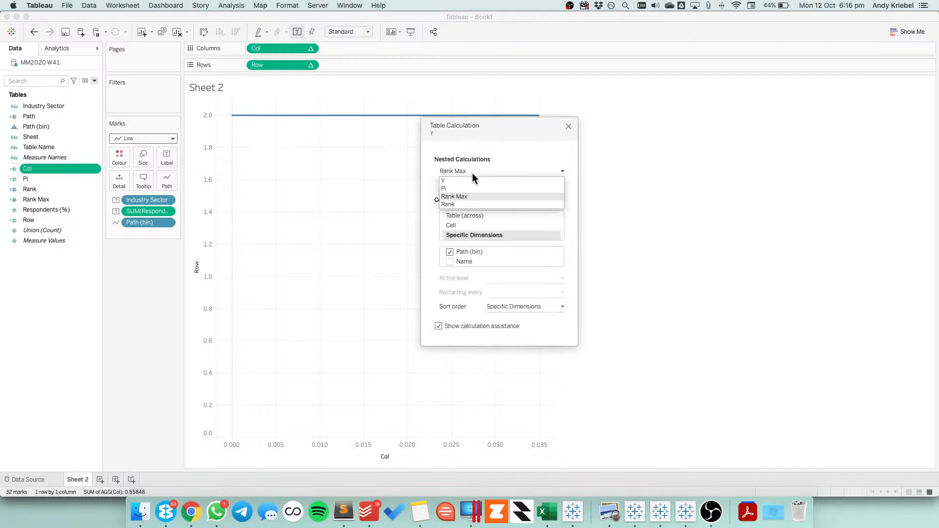
left_click(467, 182)
left_click(464, 172)
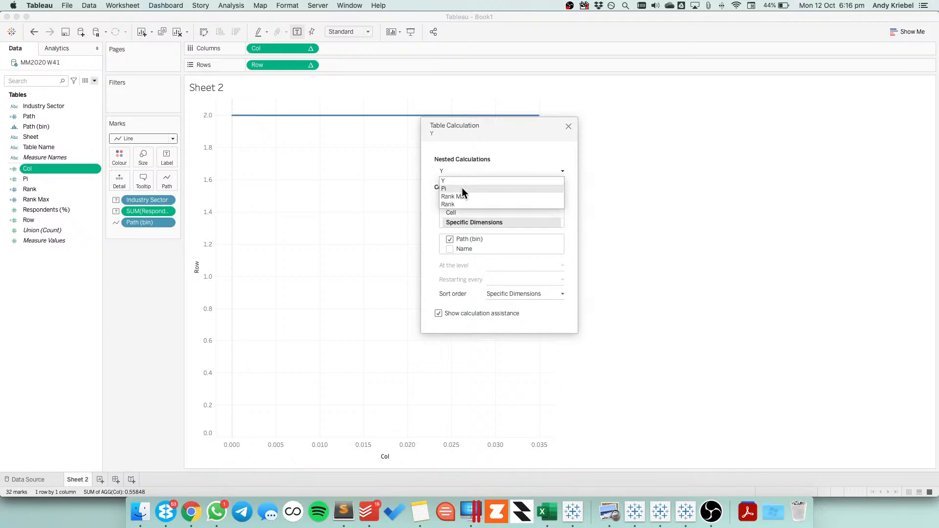
left_click(462, 187)
left_click(461, 171)
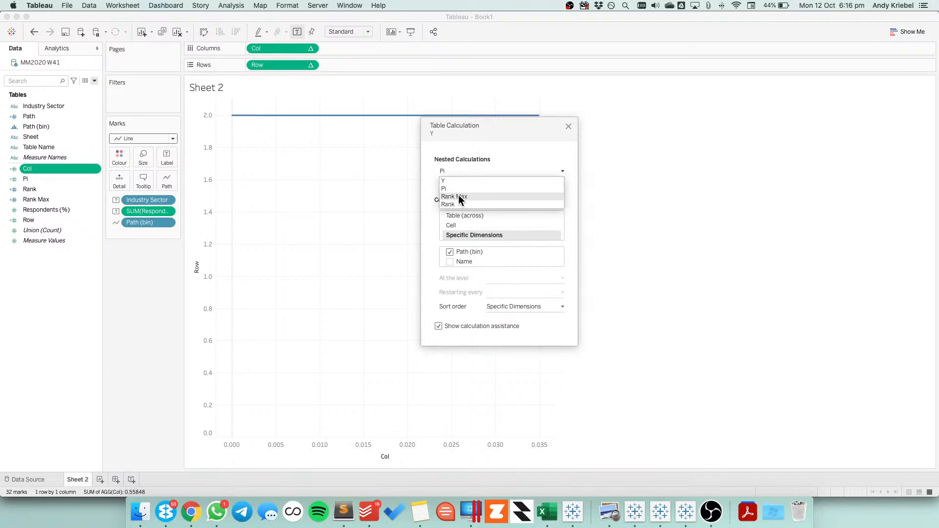
left_click(459, 195)
left_click(461, 174)
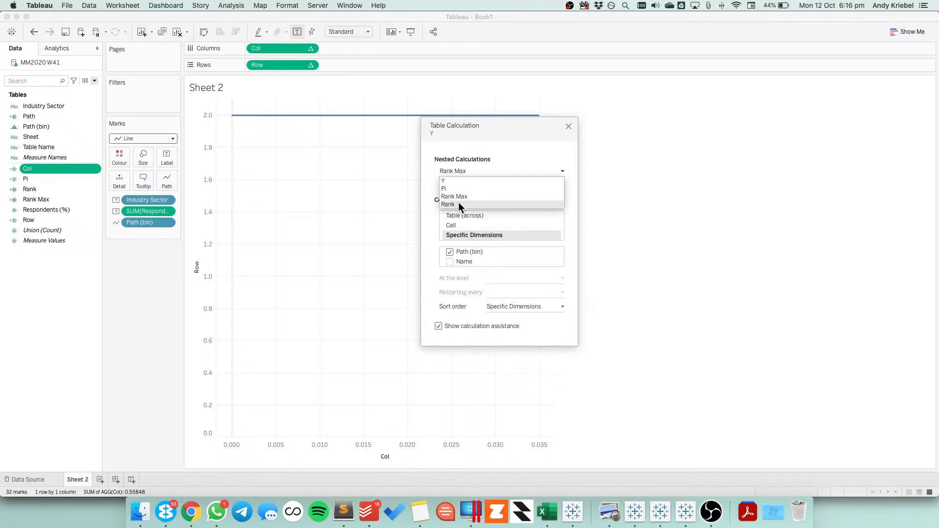
left_click(459, 202)
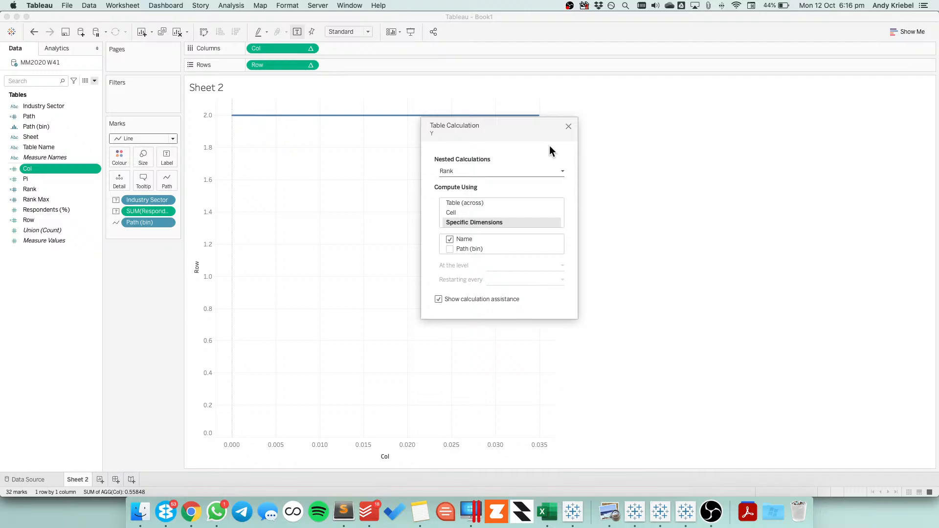
left_click(569, 128)
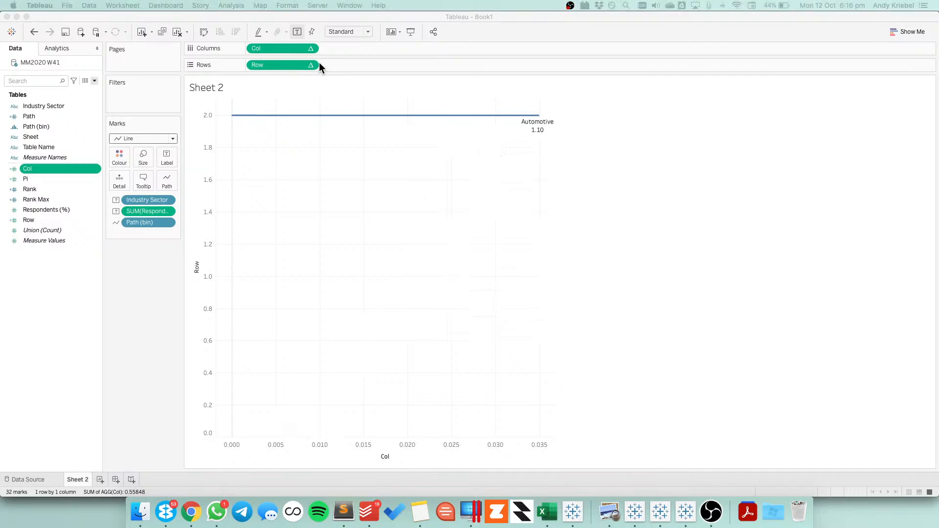
Set Col's nested Rank calculation to compute using Industry Sector instead of Path (bin)
left_click(311, 49)
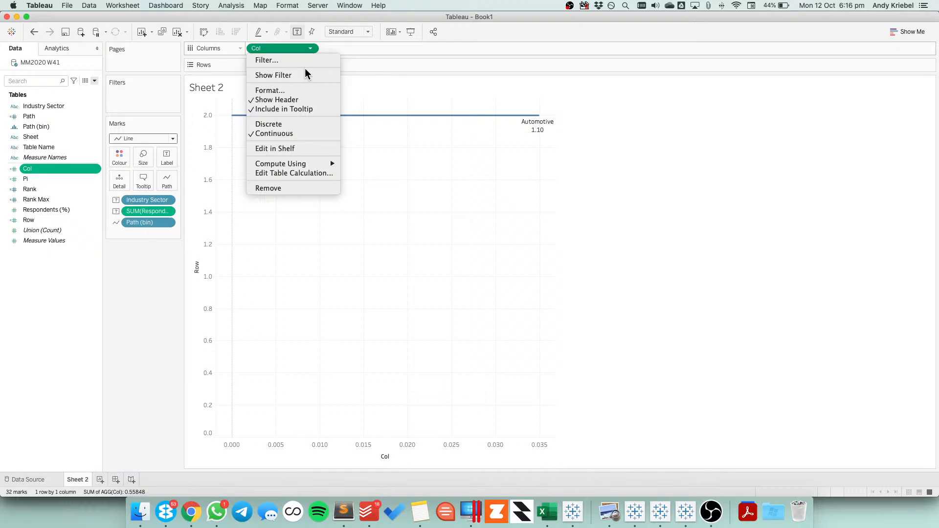
left_click(300, 174)
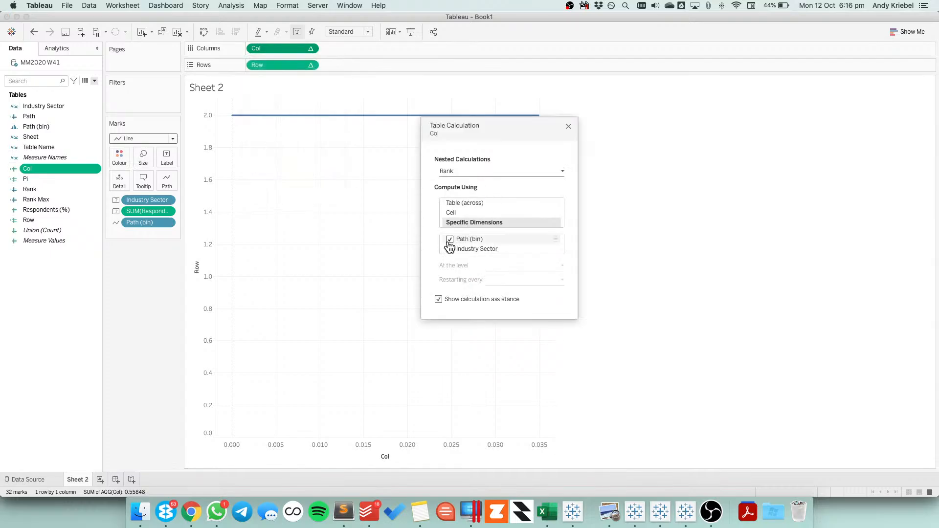
left_click(450, 239)
left_click(449, 249)
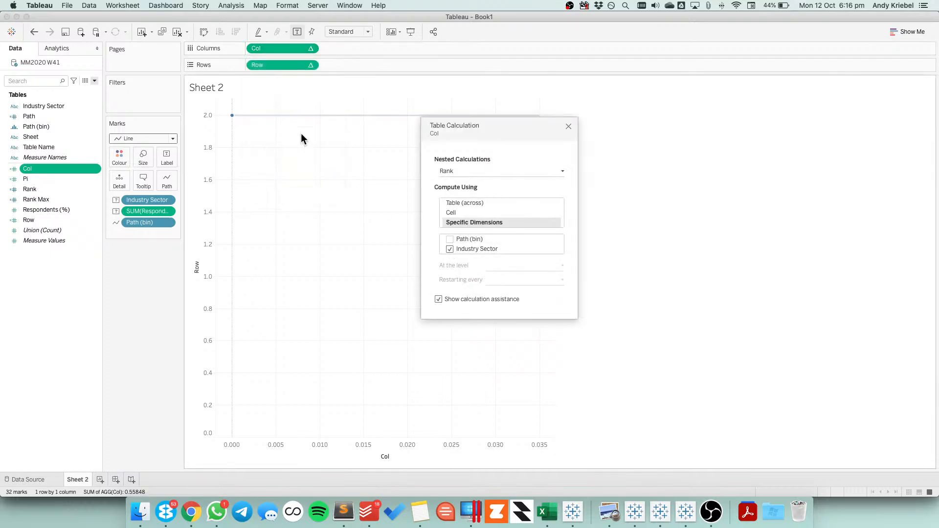
Set Row's nested Rank calculation to compute using Industry Sector instead of Path (bin)
left_click(310, 65)
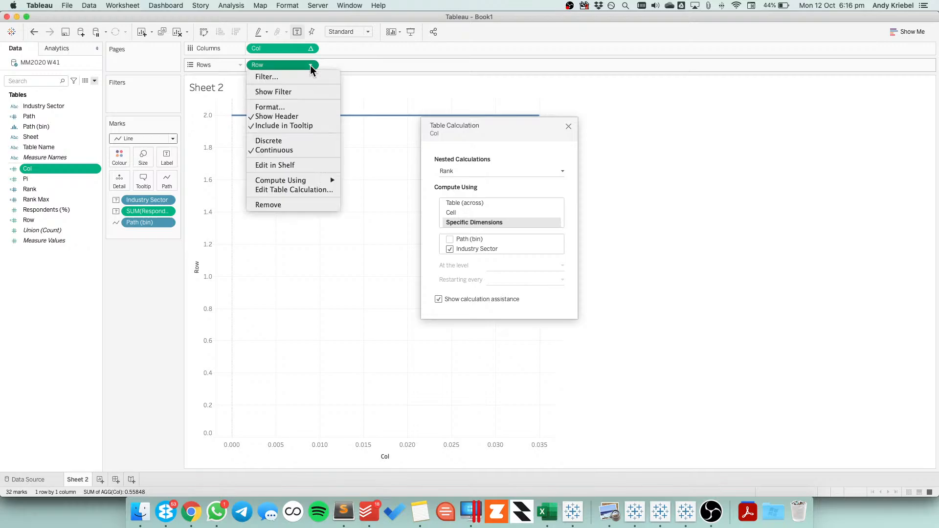
left_click(285, 189)
left_click(450, 239)
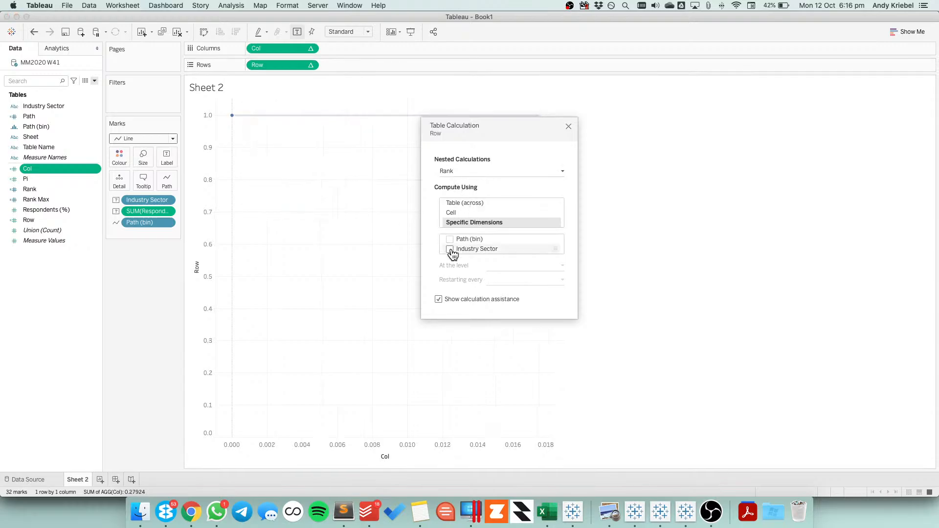
left_click(450, 249)
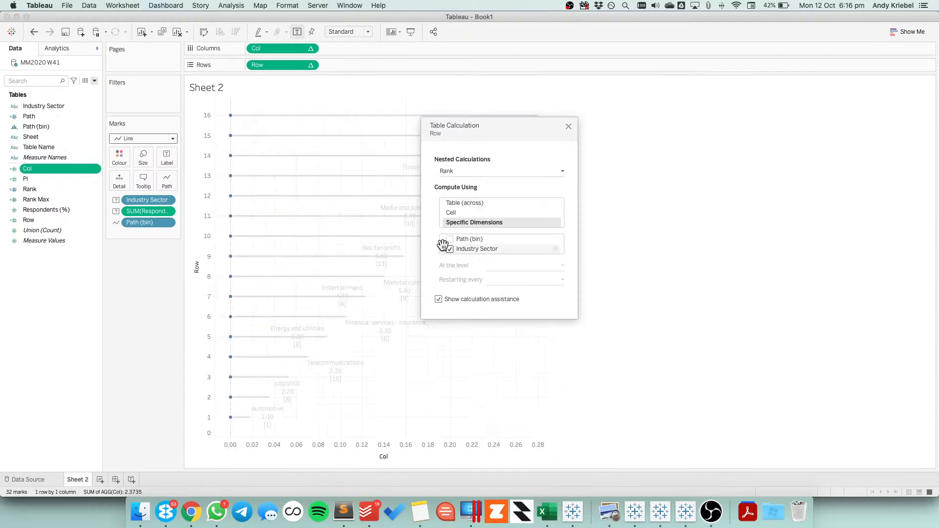
left_click(569, 126)
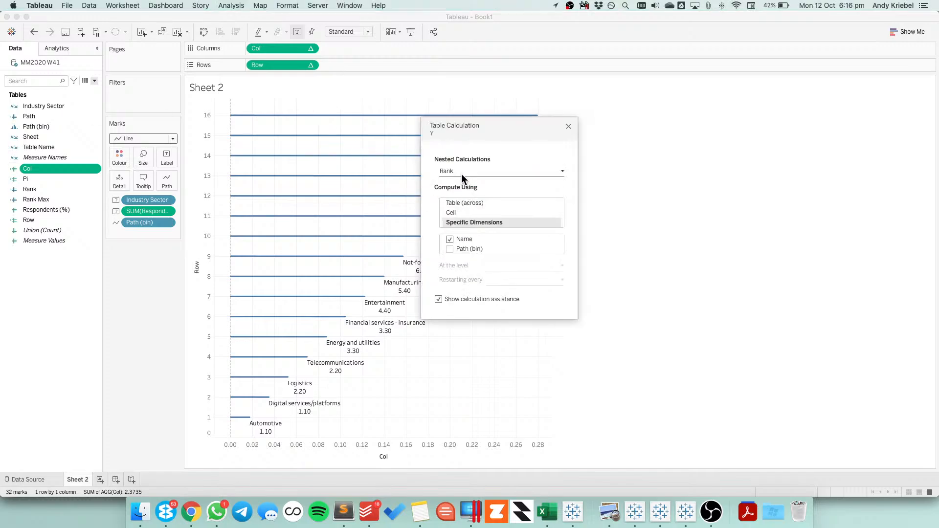
Recheck which dimension each nested calculation of the reference Y field uses, going through Y, Pi, Rank Max and Rank
left_click(460, 170)
left_click(458, 181)
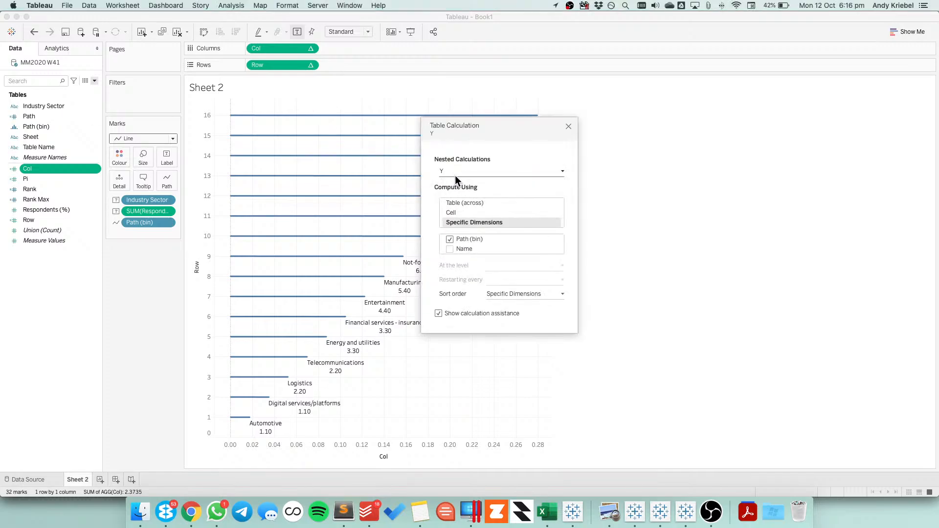
left_click(455, 175)
left_click(453, 186)
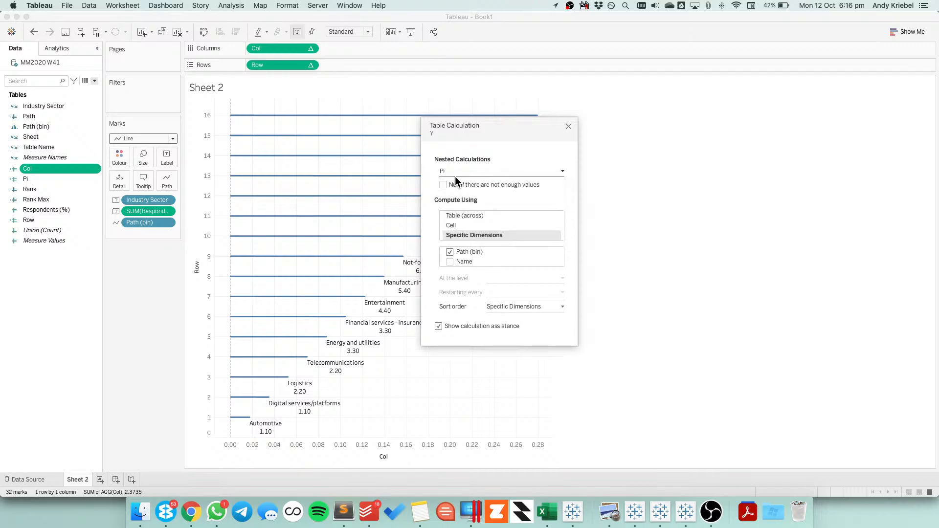
left_click(454, 173)
left_click(453, 194)
left_click(452, 171)
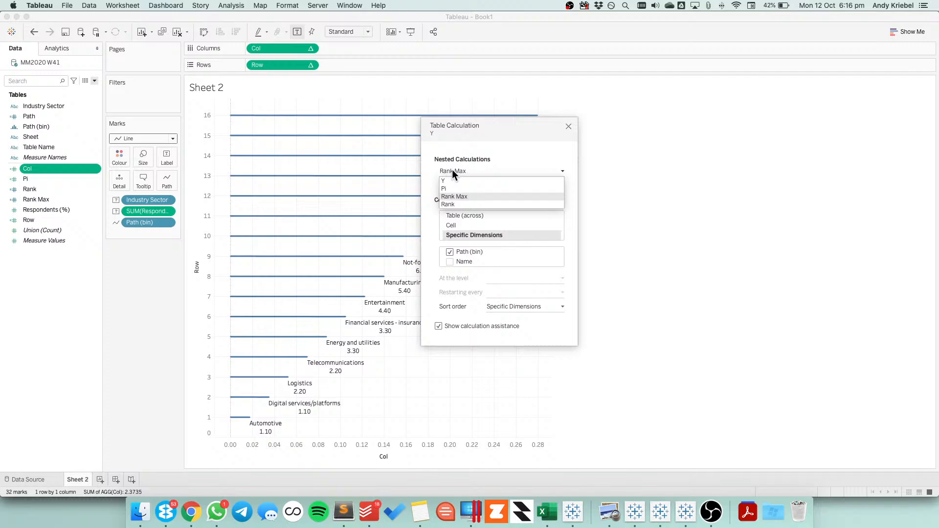
left_click(451, 205)
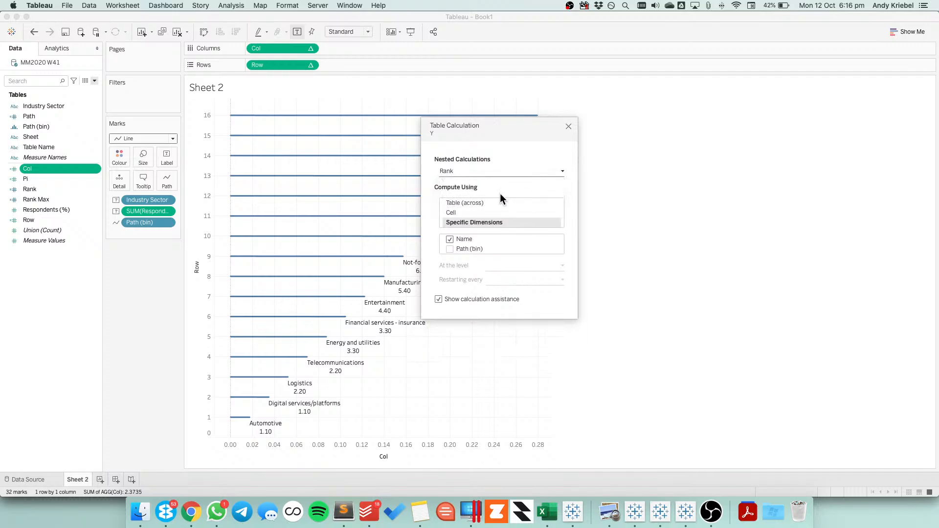
left_click(568, 126)
Examine which dimension each nested calculation of the reference X field uses, going through X, Pi and Rank Max
left_click(467, 170)
left_click(460, 180)
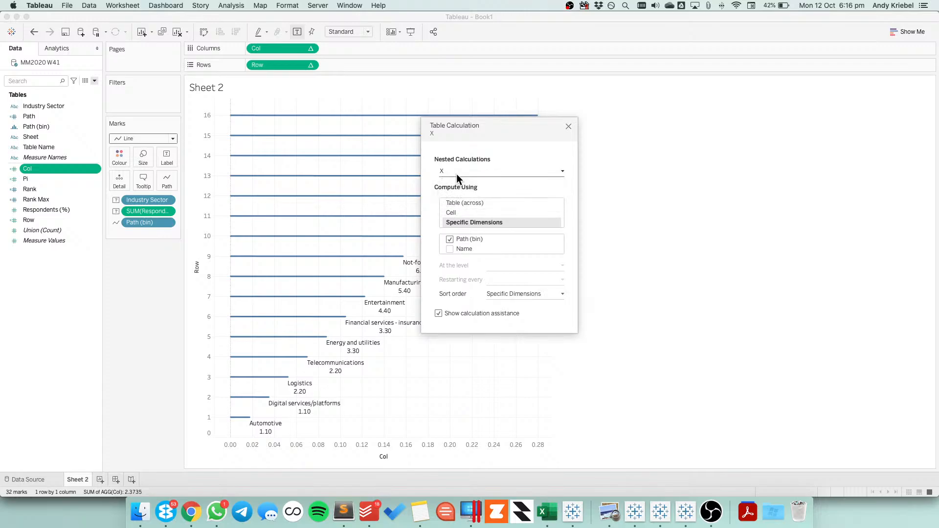
left_click(456, 172)
left_click(453, 189)
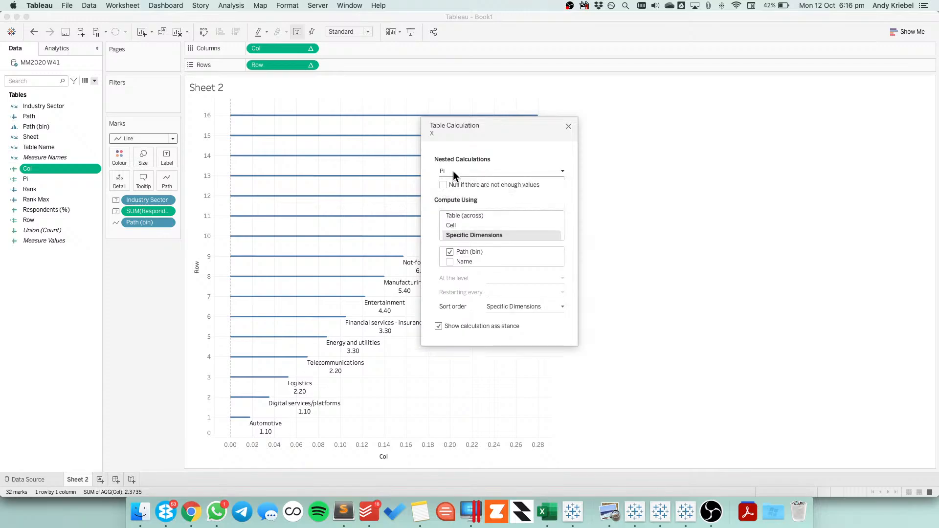
left_click(453, 171)
left_click(451, 197)
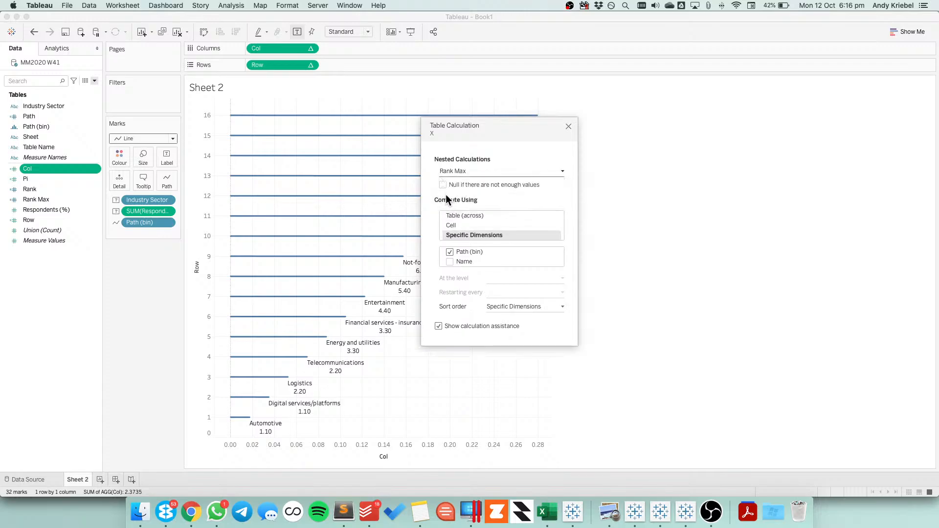
left_click(569, 127)
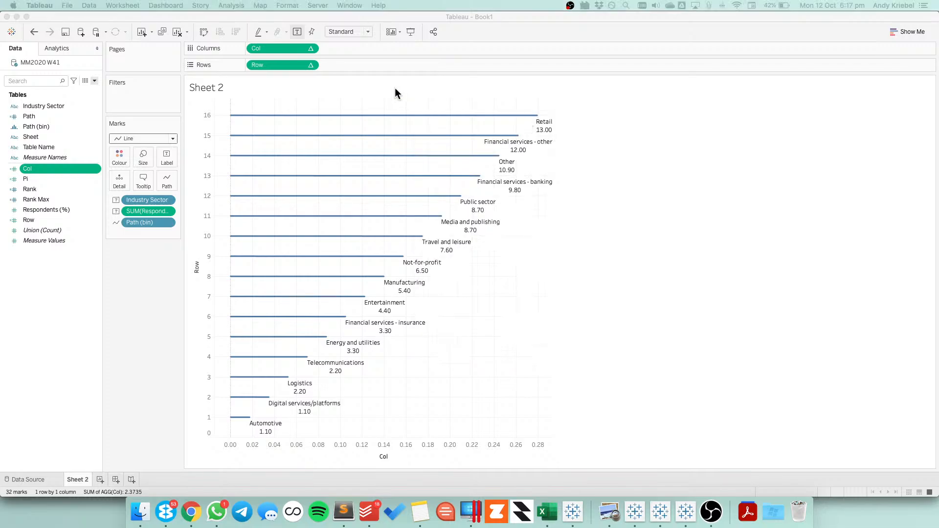
Review the Compute Using settings of Row's nested calculations Row, Pi, Rank Max and Rank against the reference
left_click(310, 64)
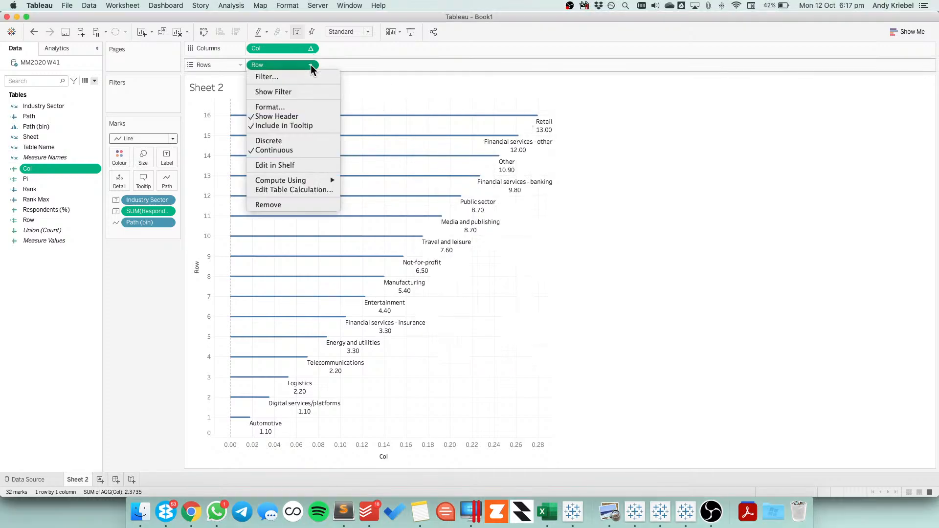
left_click(302, 190)
left_click(456, 169)
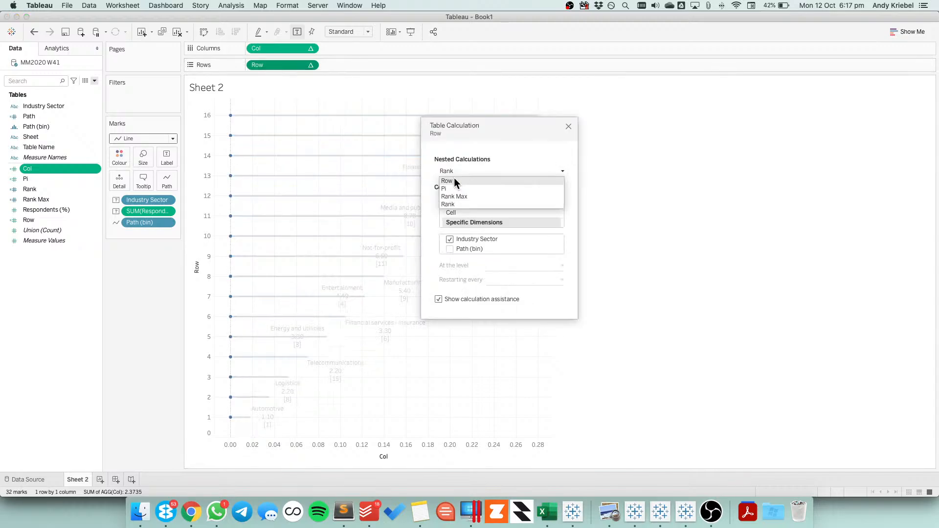
left_click(454, 182)
left_click(453, 172)
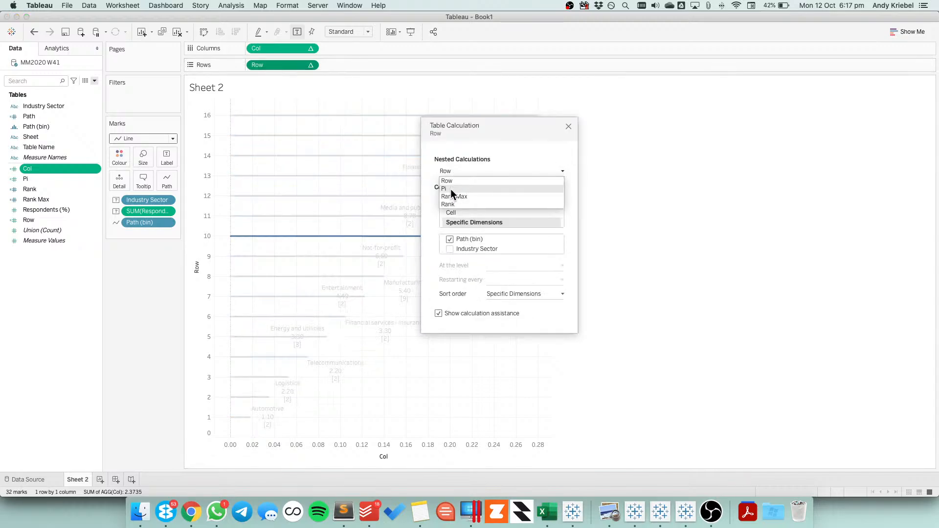
left_click(451, 189)
left_click(449, 169)
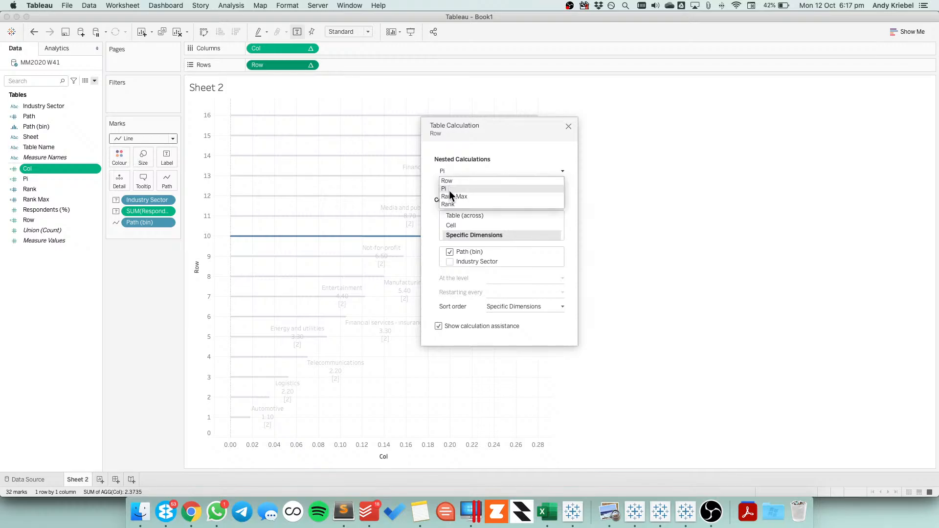
left_click(450, 195)
left_click(450, 168)
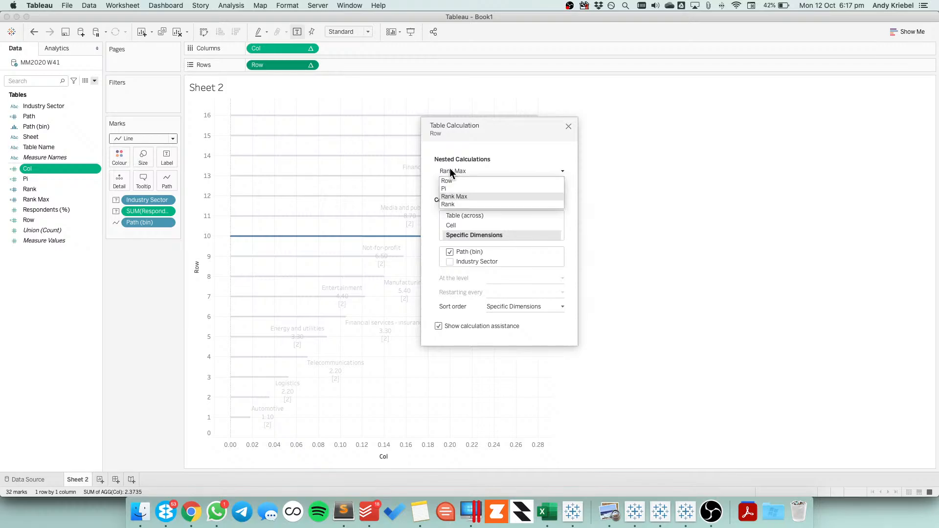
left_click(452, 201)
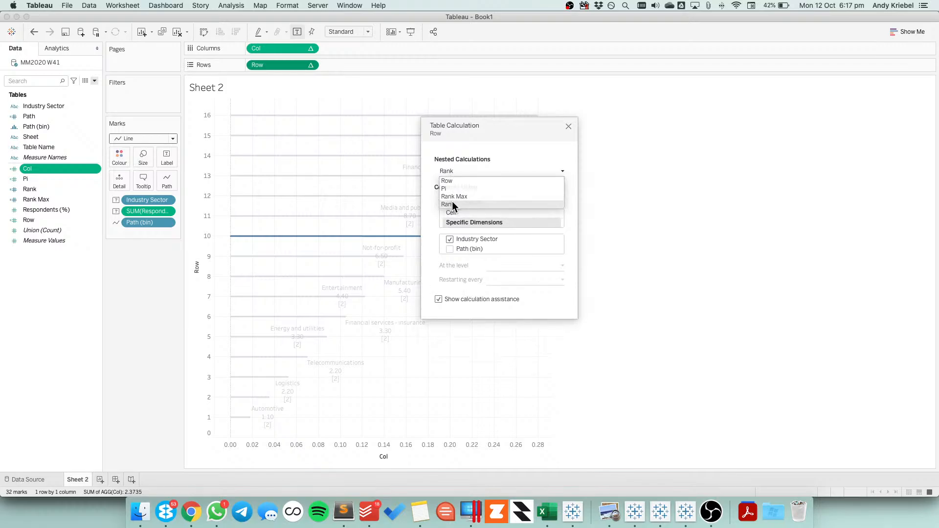
left_click(569, 127)
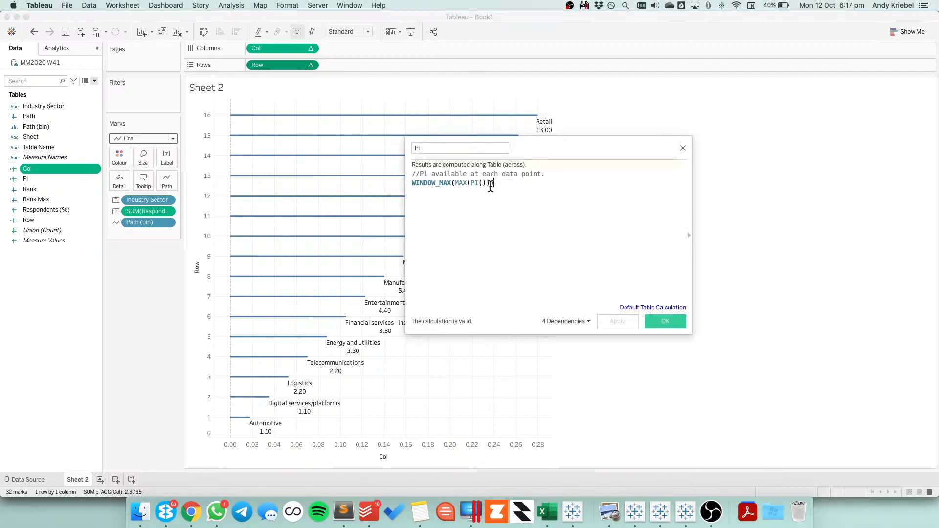
Copy WINDOW_MAX(MAX(PI())) from the reference Pi field and replace the Pi formula in Book1 with it
left_click_drag(493, 184, 374, 182)
key("super+c")
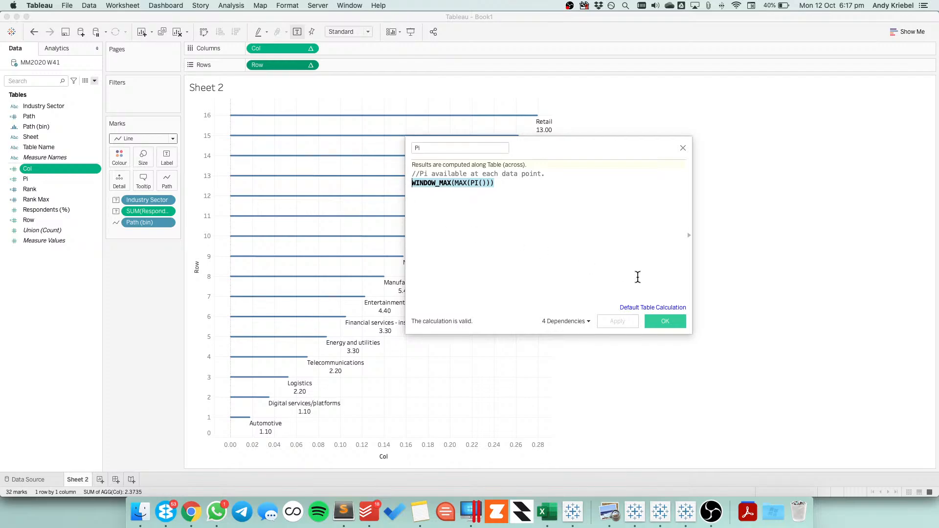
left_click(670, 321)
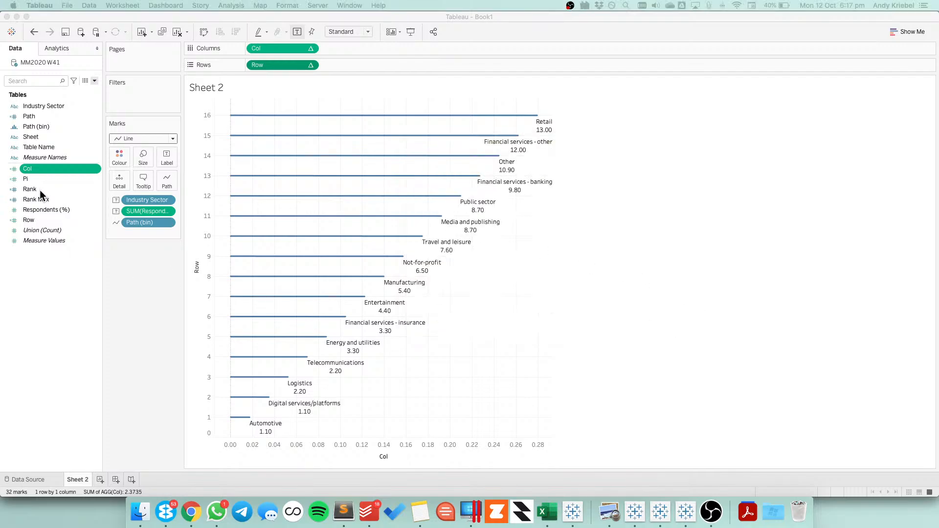
right_click(29, 177)
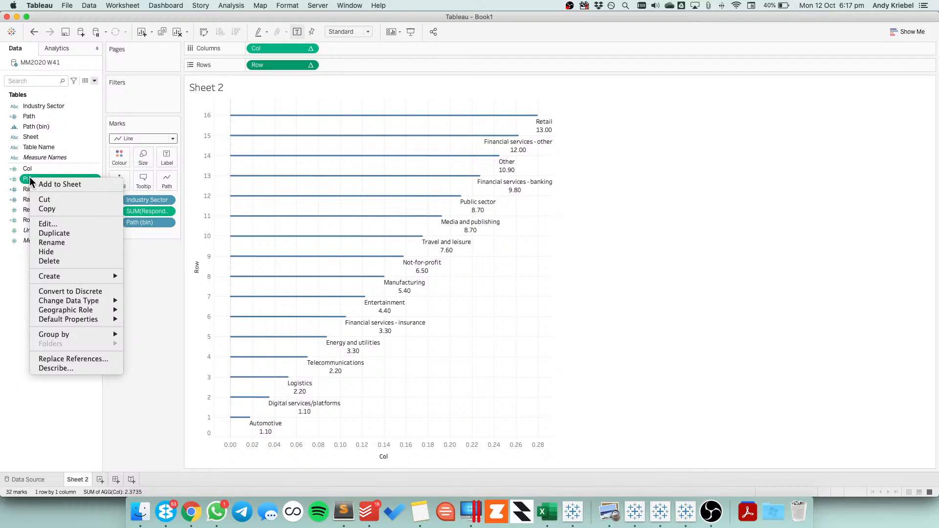
left_click(58, 224)
left_click_drag(508, 173, 379, 172)
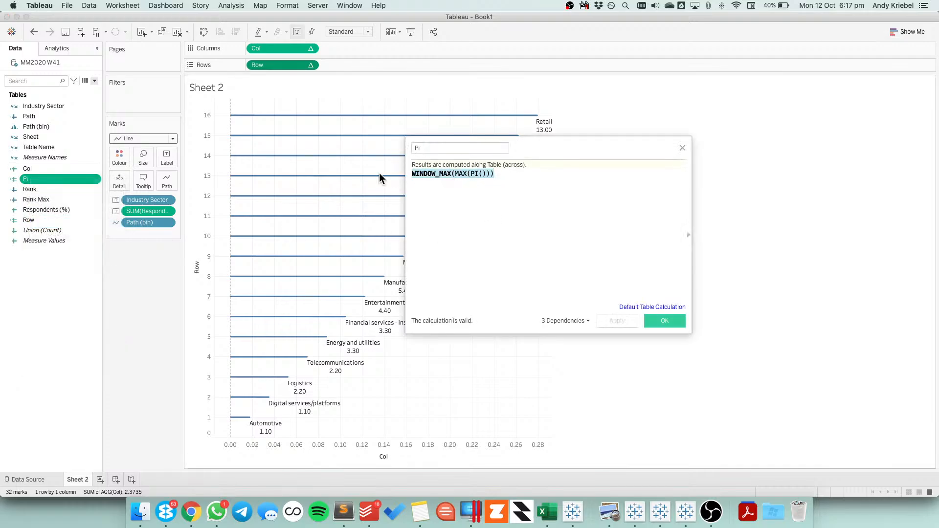
key("super+v")
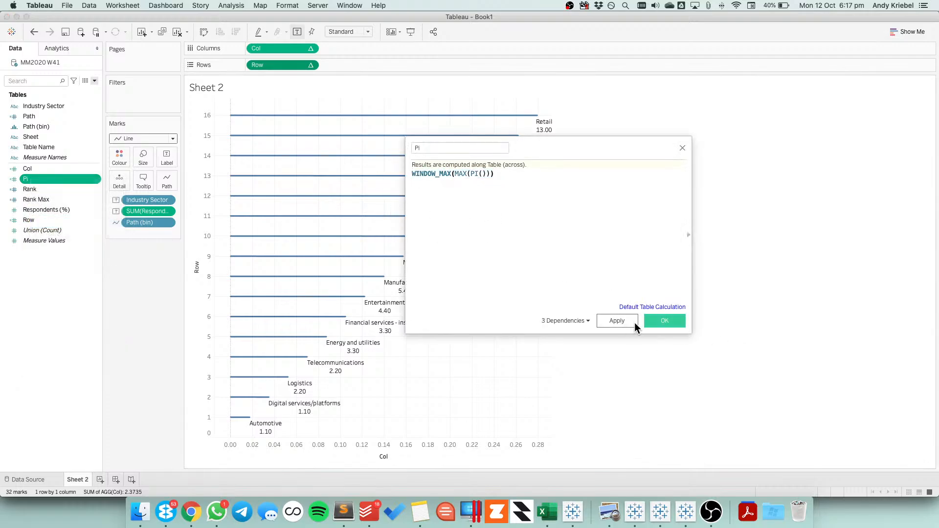
left_click(658, 322)
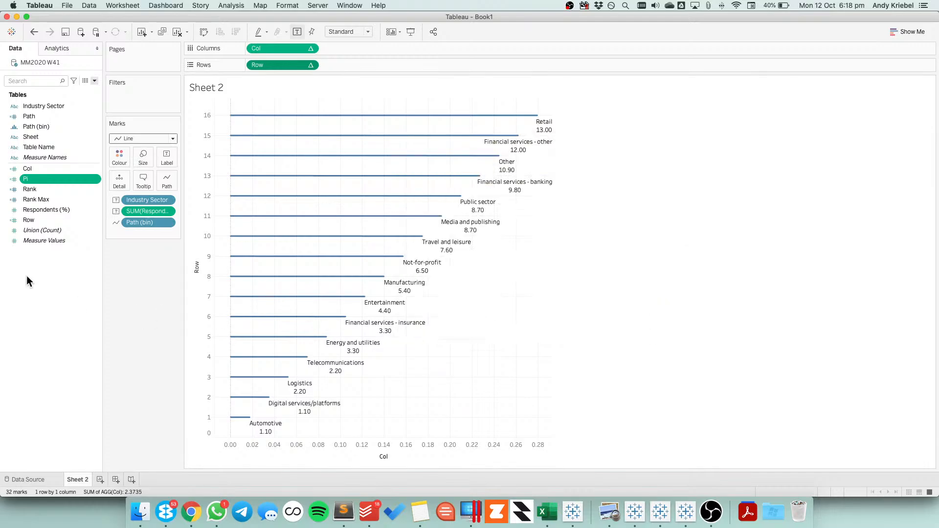
Change the Rank formula to RANK_UNIQUE(-SUM([Respondents (%)])), removing the sort-order argument, and save it
right_click(32, 189)
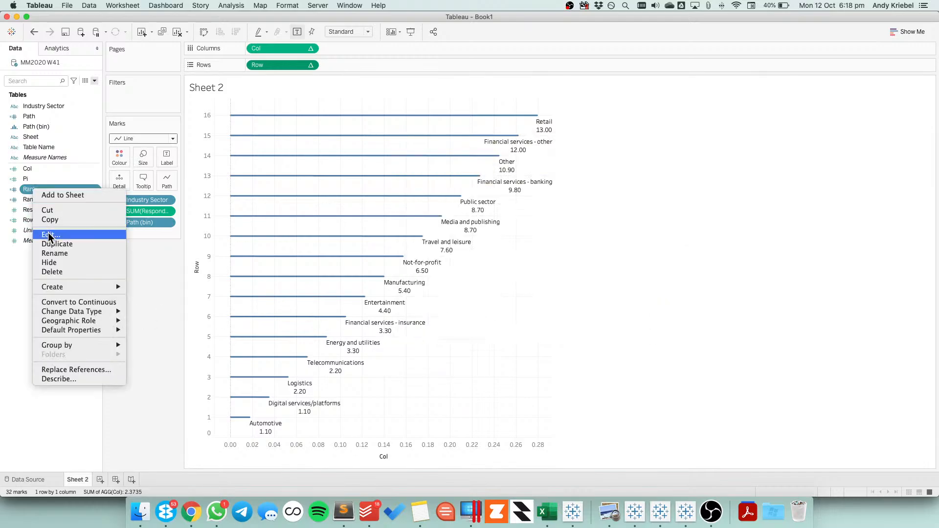
left_click(49, 234)
left_click(461, 175)
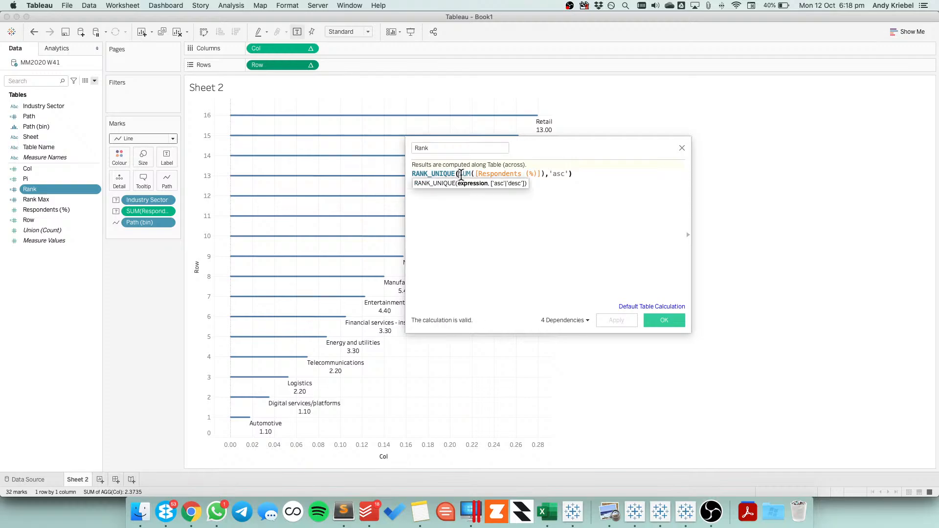
type("-")
left_click_drag(547, 174, 570, 176)
key("BackSpace")
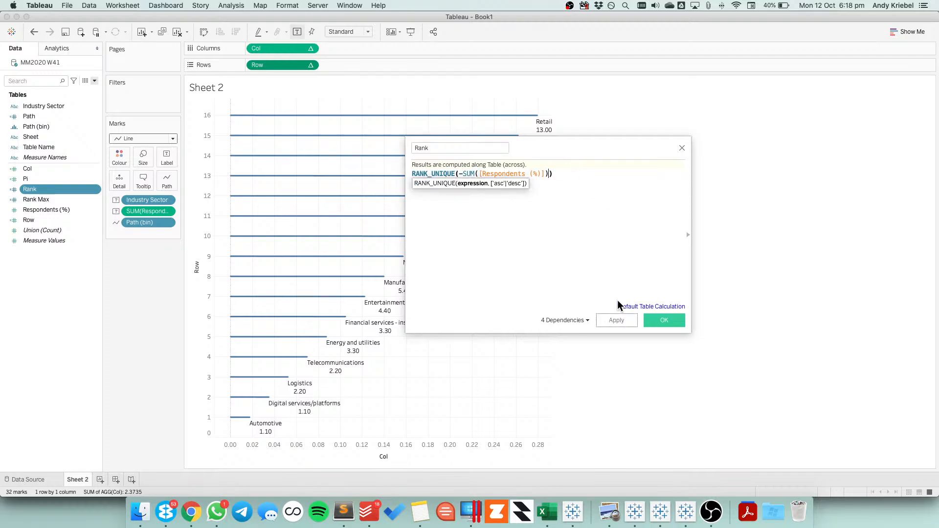
left_click(632, 321)
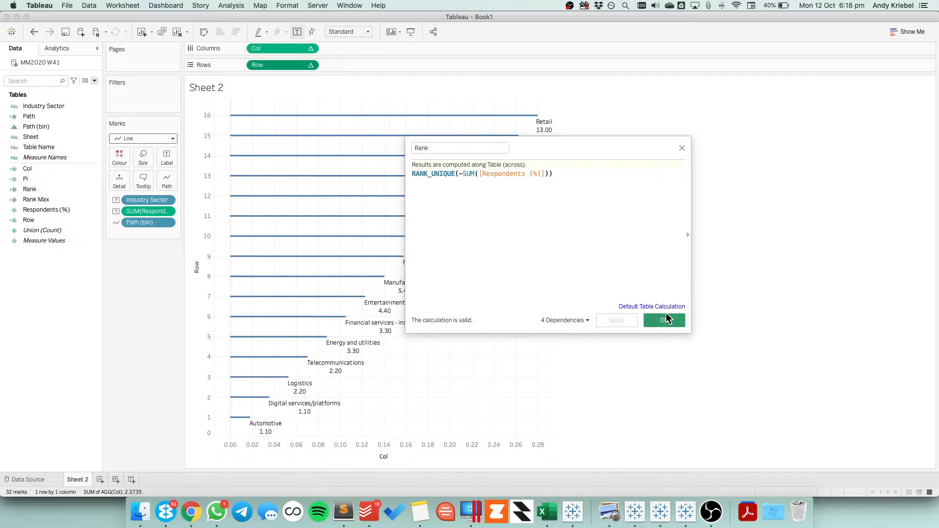
left_click(665, 319)
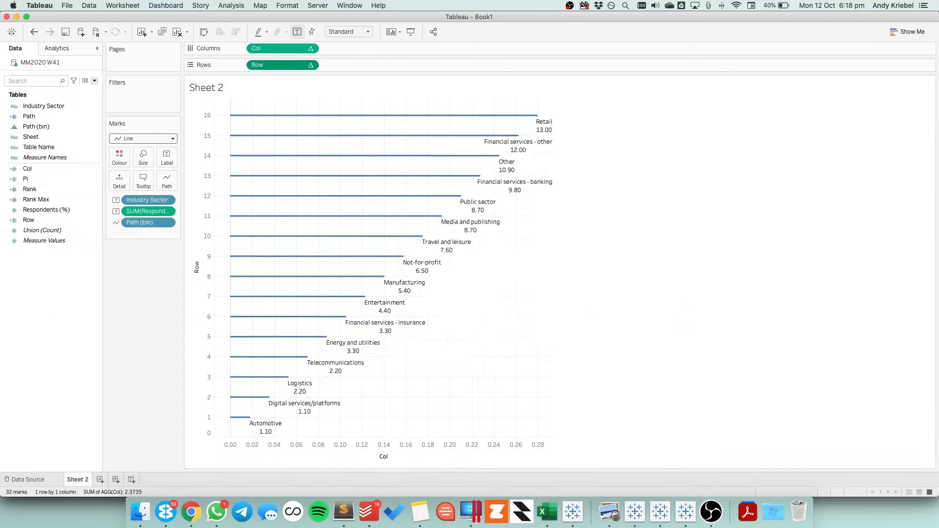
Compare the Rank Max formula with the one in the reference workbook
right_click(46, 198)
left_click(65, 245)
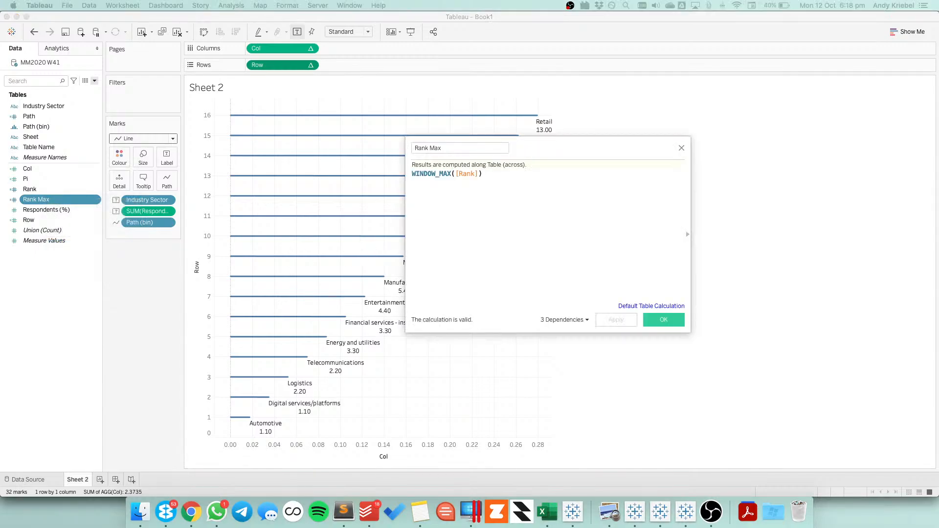
type("//Rank available at each data point.")
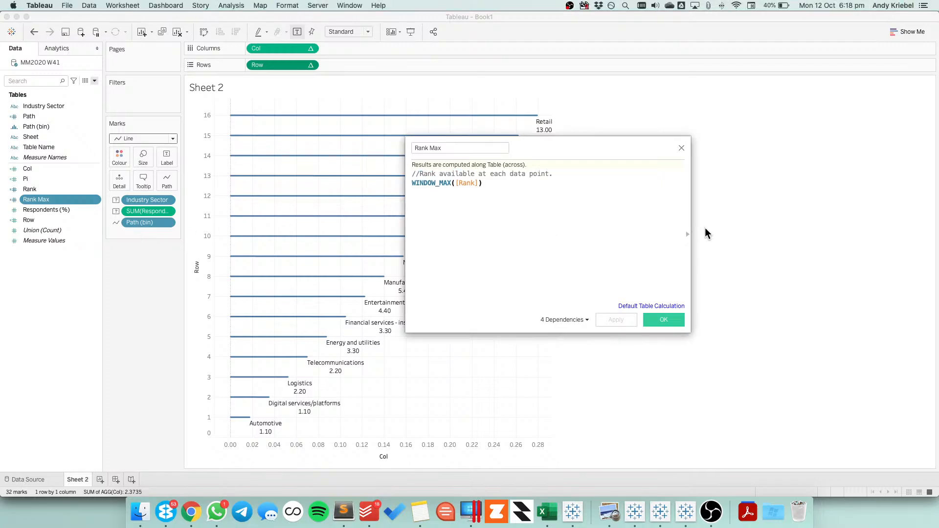
key("super+z")
left_click(681, 147)
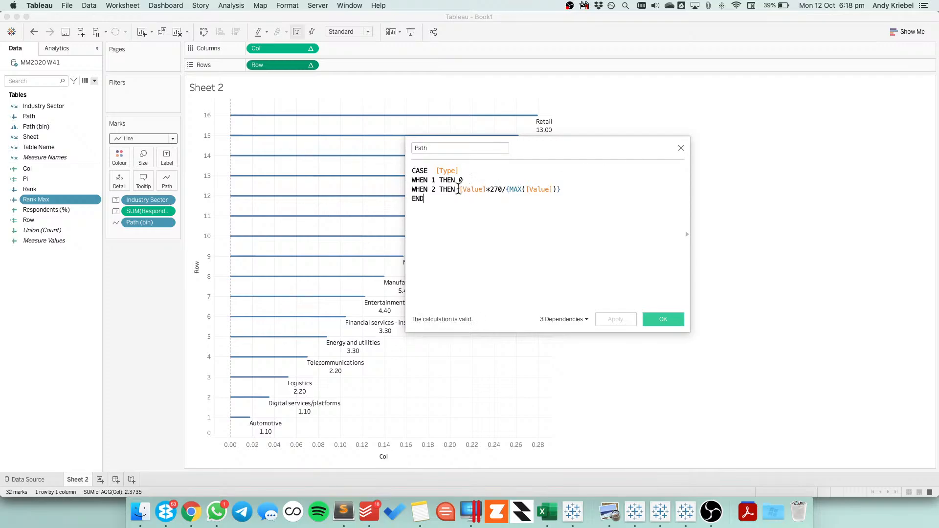
Copy [Value]*270/{MAX([Value])} from the reference Path formula and open the Path field in Book1 for editing
left_click_drag(460, 189, 565, 189)
key("super+c")
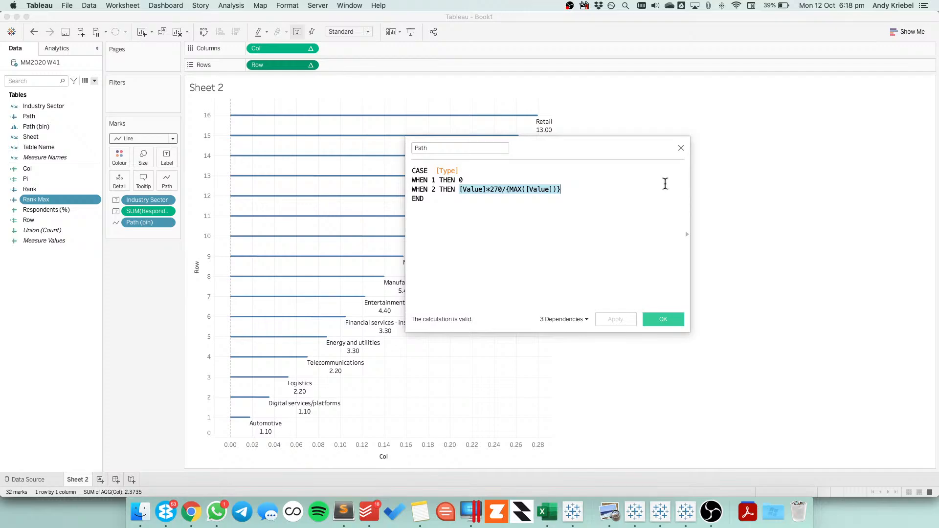
left_click(682, 148)
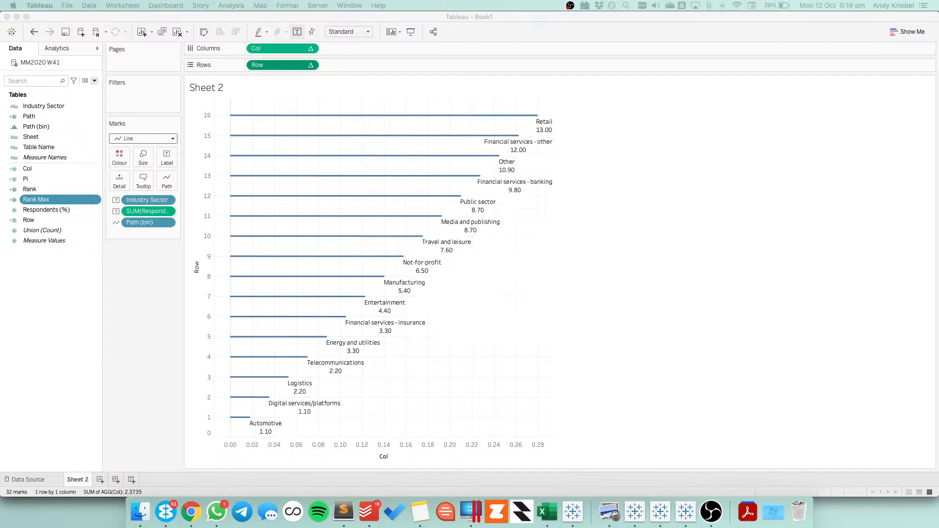
right_click(34, 116)
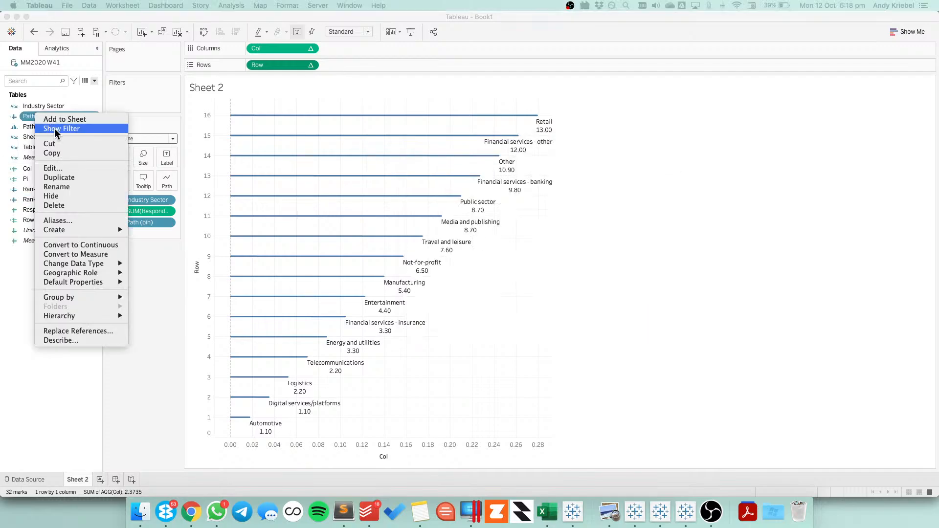
left_click(57, 169)
left_click(522, 171)
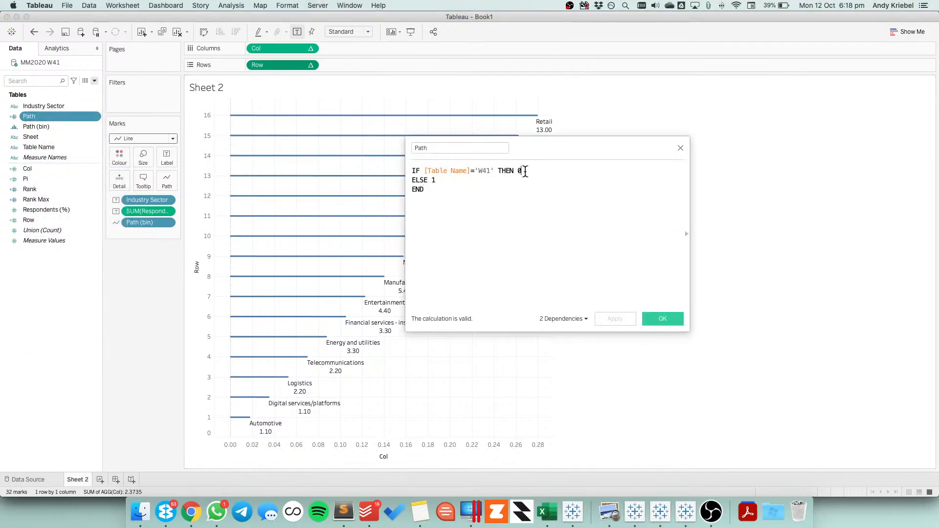
key("BackSpace")
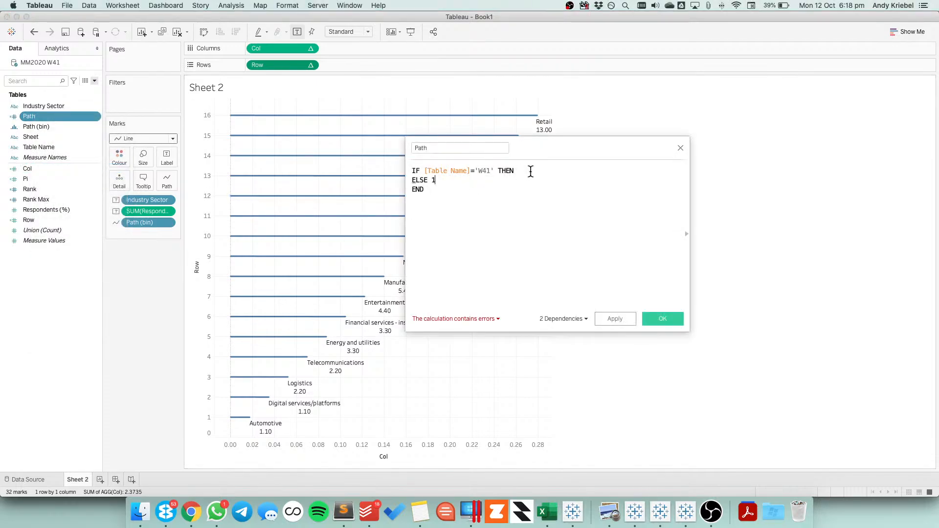
key("super+v")
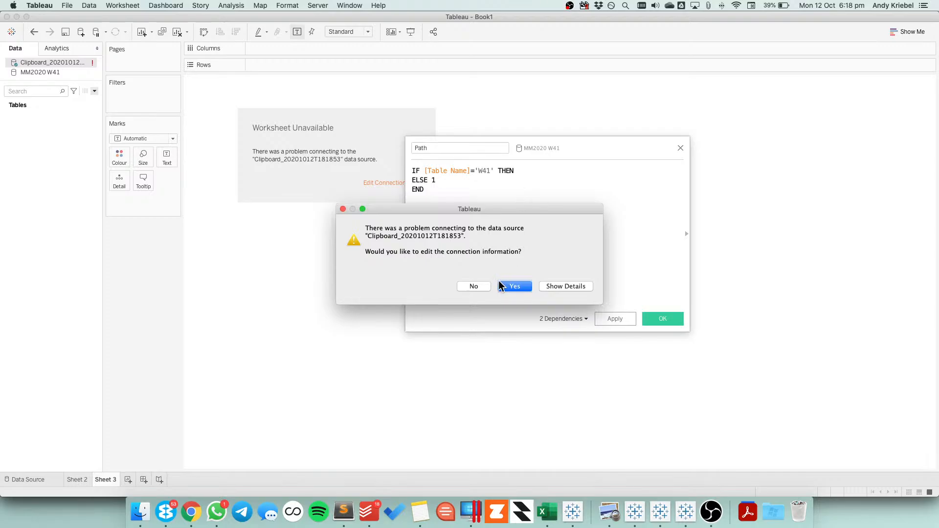
left_click(474, 286)
left_click(33, 32)
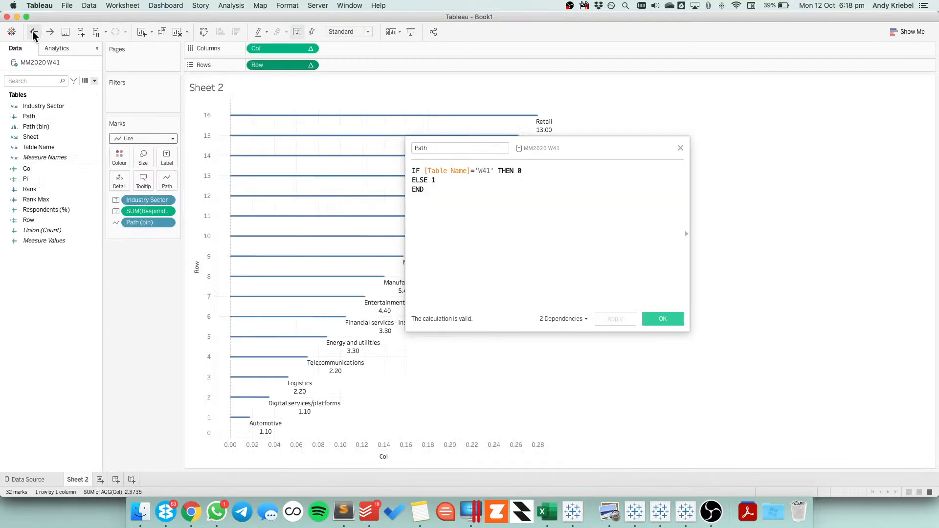
Add the branch ELSE [Value]*270/{MAX([Value])} followed by END below the existing Path formula
left_click(479, 213)
key("Return")
key("Return")
key("super+v")
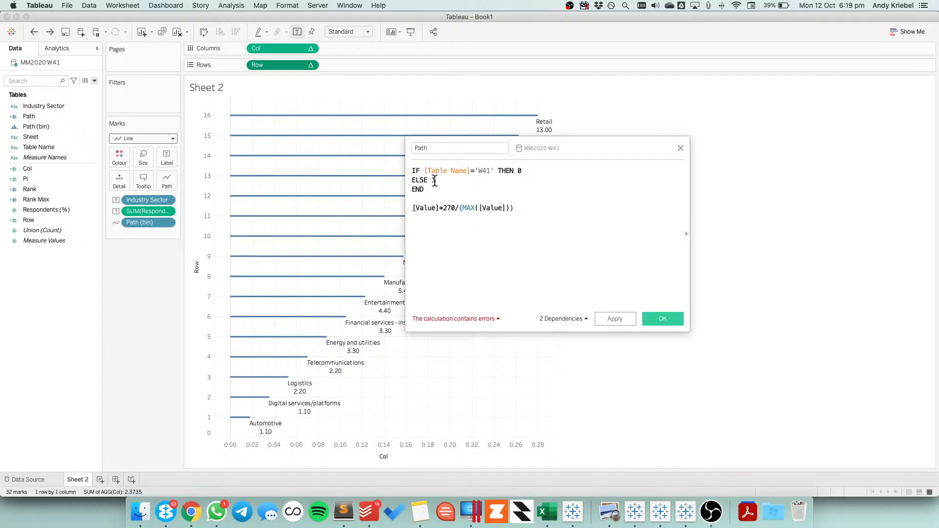
left_click(413, 208)
type("ELSE")
key("End")
key("Return")
type("END")
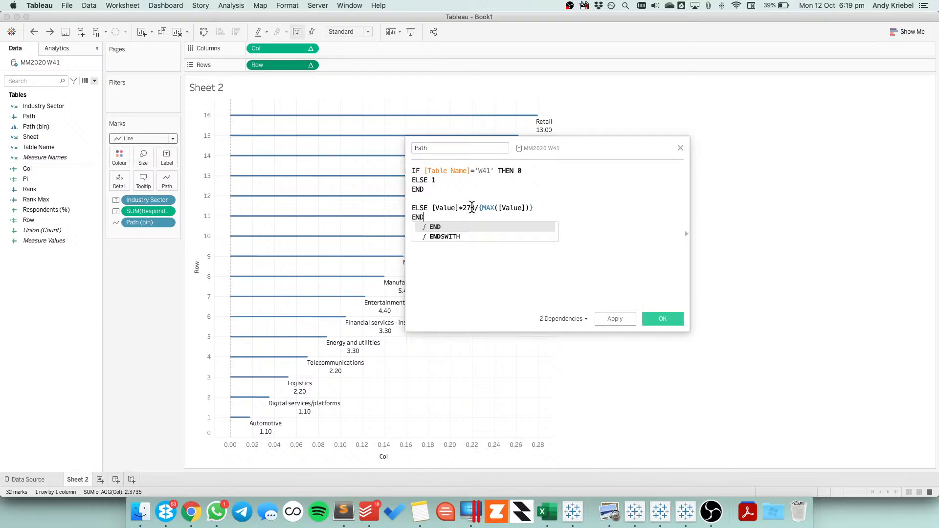
Delete the original ELSE 1 and END lines and the blank line from the Path formula
key("Escape")
key("Up")
key("Up")
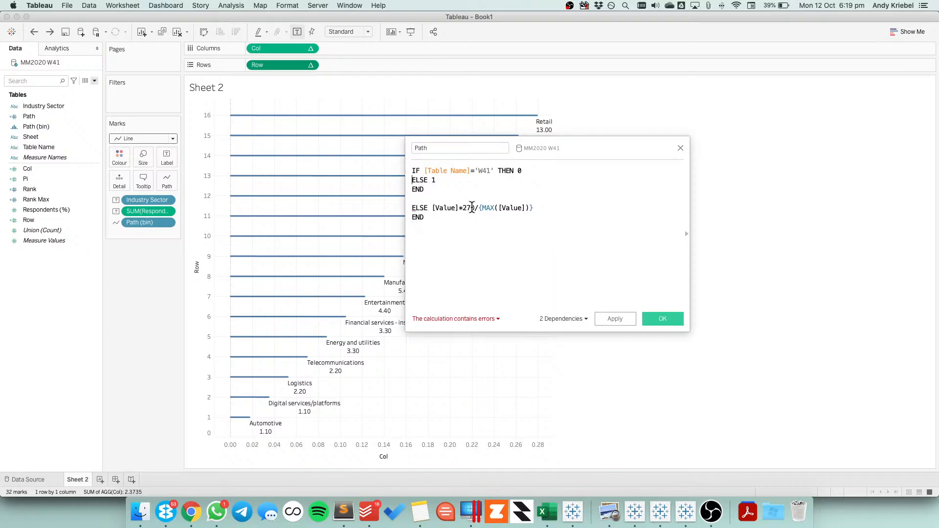
key("shift+Down")
key("shift+Down")
key("BackSpace")
key("BackSpace")
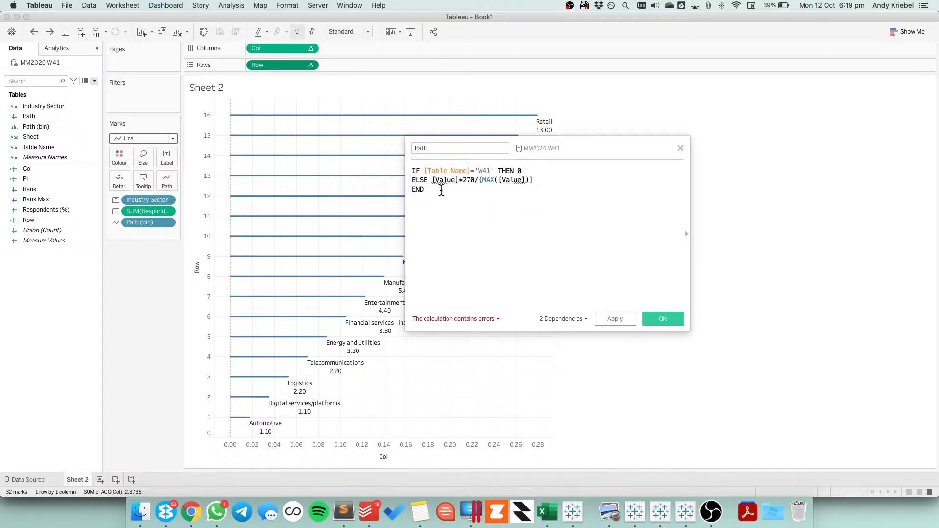
Replace both [Value] references in the Path formula with [Respondents (%)], compare it with the reference workbook's formula and save the calculation
left_click_drag(41, 210, 545, 189)
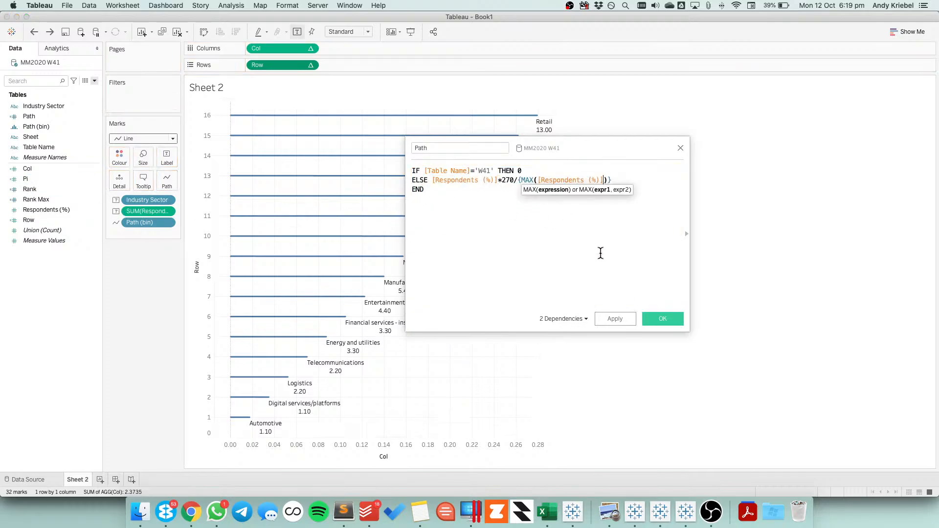
left_click(614, 318)
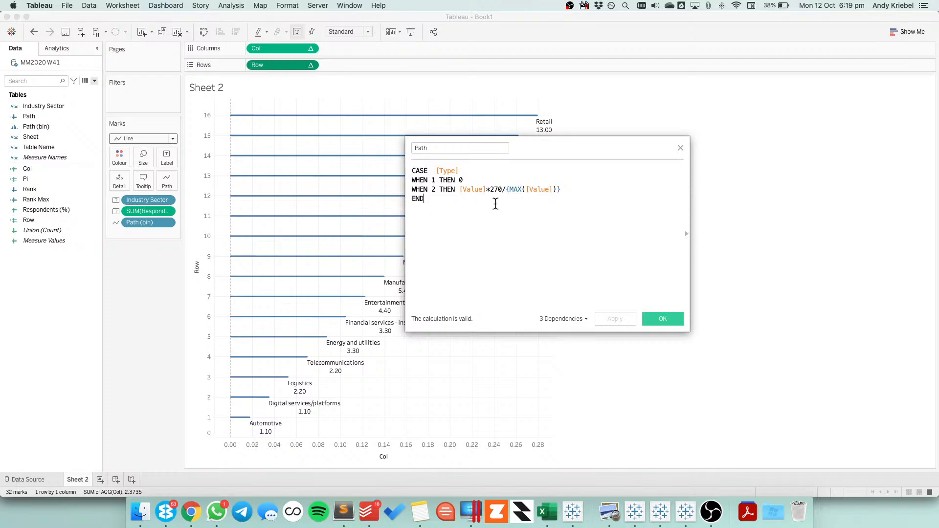
left_click(681, 148)
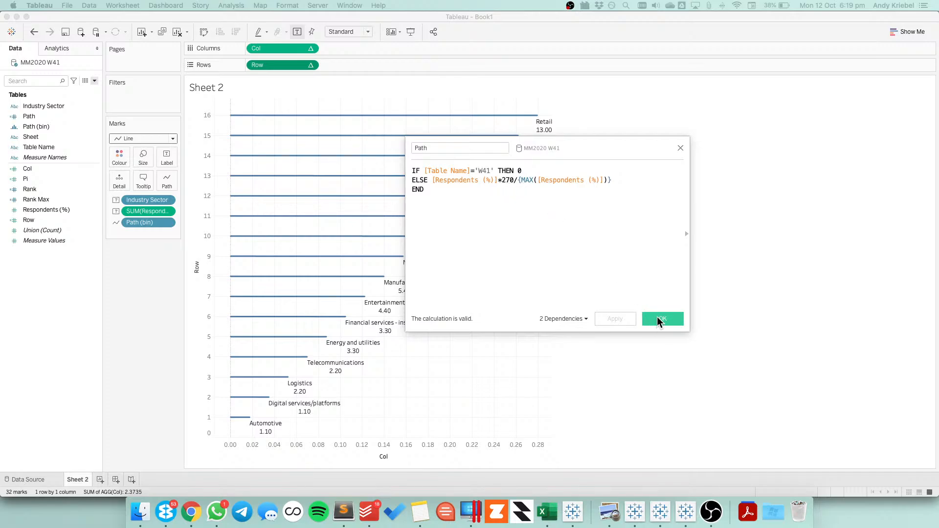
left_click(662, 319)
Review the table calculation settings of the Row field for the nested Rank calculation
left_click(310, 64)
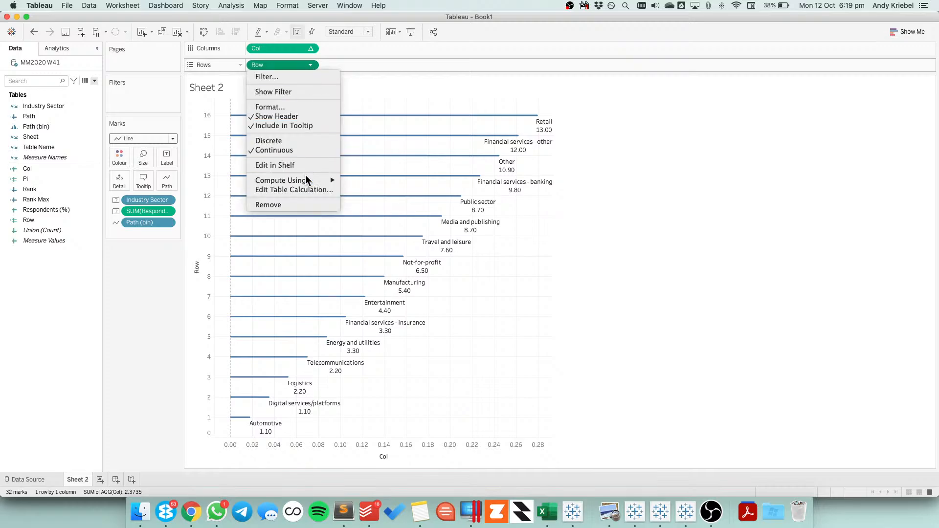
left_click(300, 189)
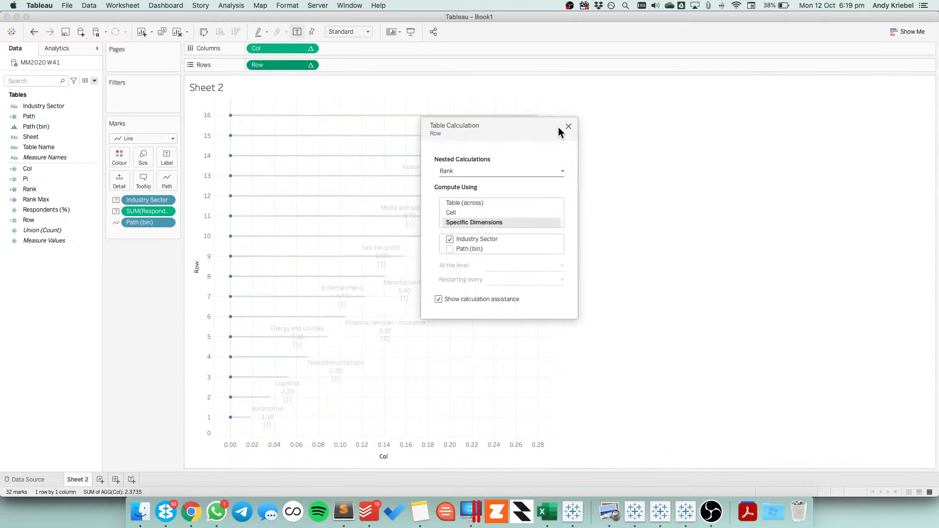
left_click(568, 126)
Check the bin size and range of values of the Path (bin) field
right_click(32, 128)
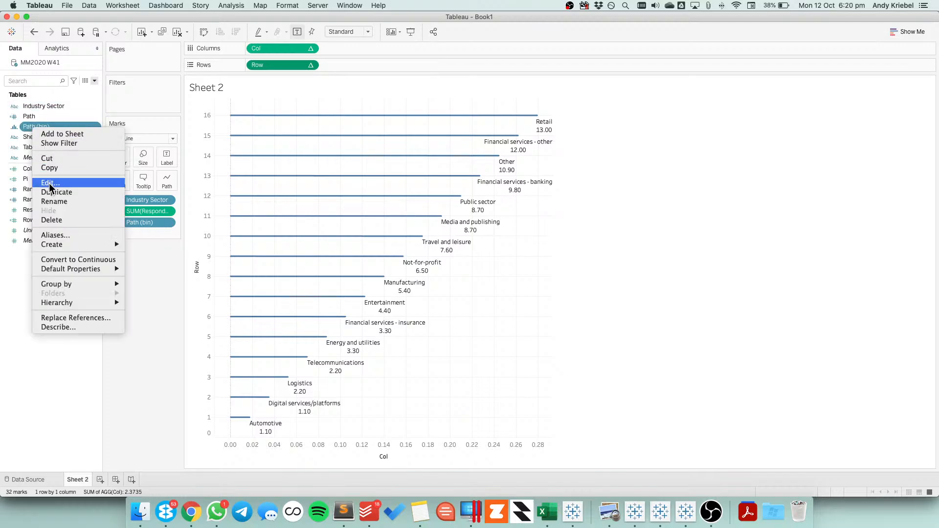
left_click(48, 183)
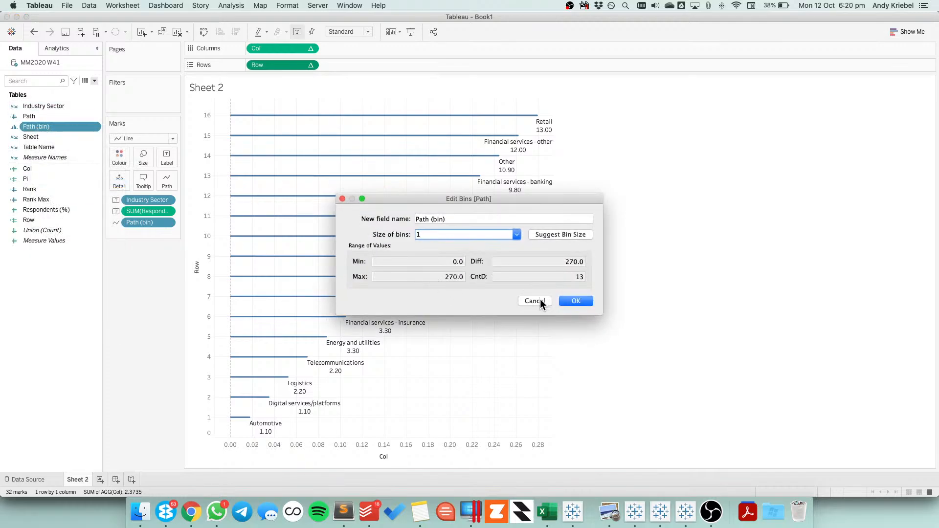
left_click(575, 300)
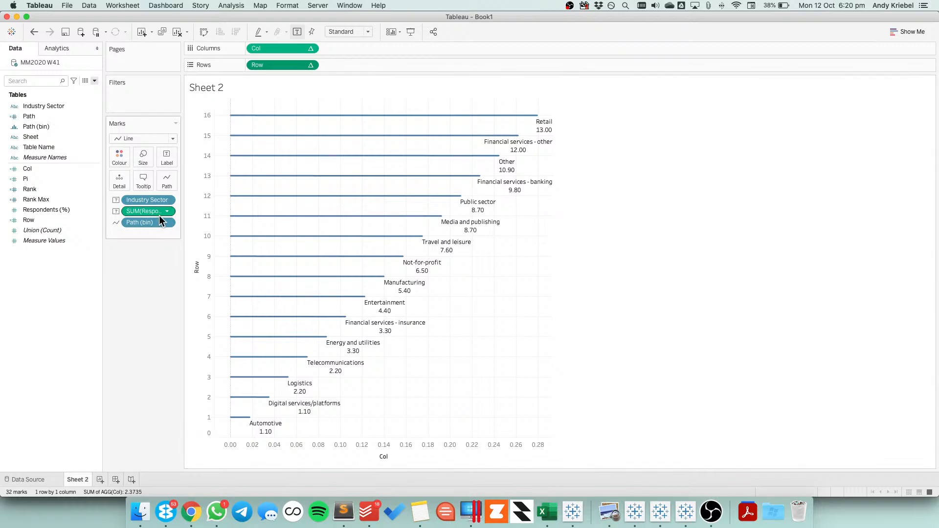
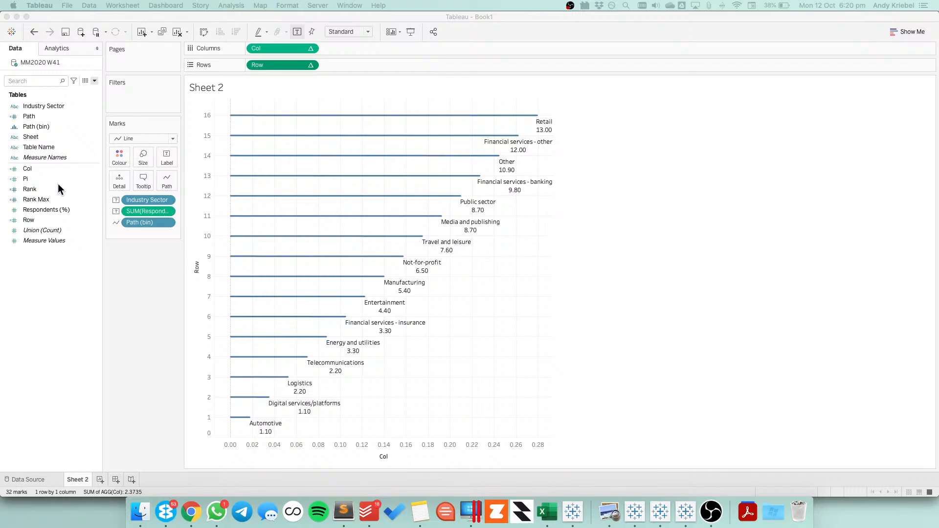
Recheck the bin settings of the Path (bin) field in the current workbook without changing them
right_click(37, 128)
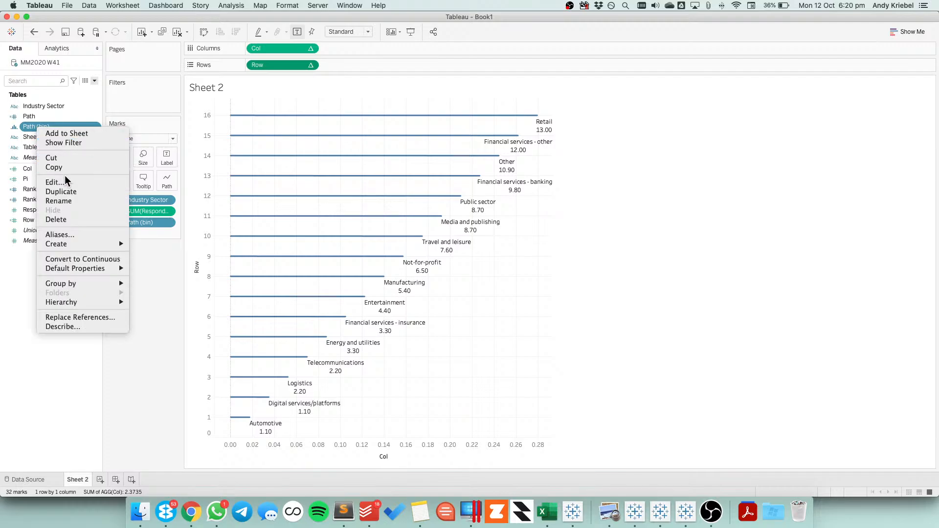
left_click(75, 183)
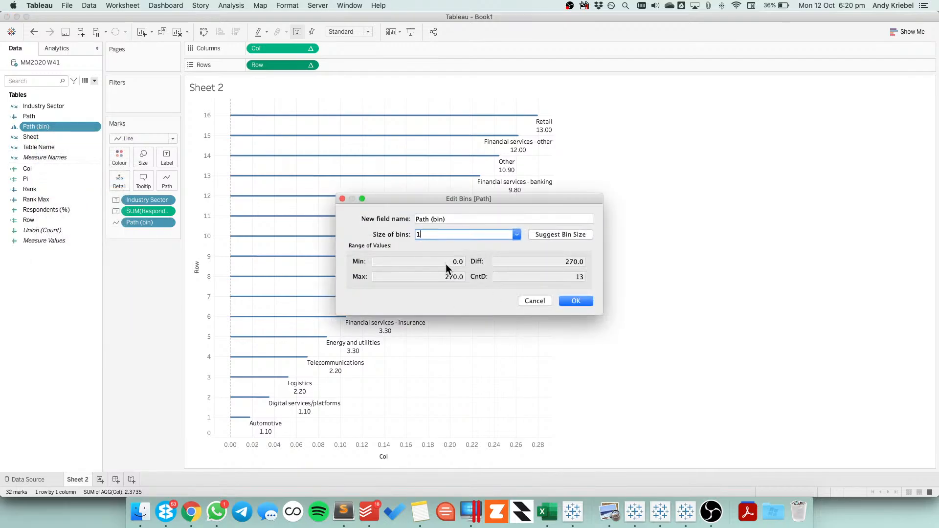
left_click(534, 301)
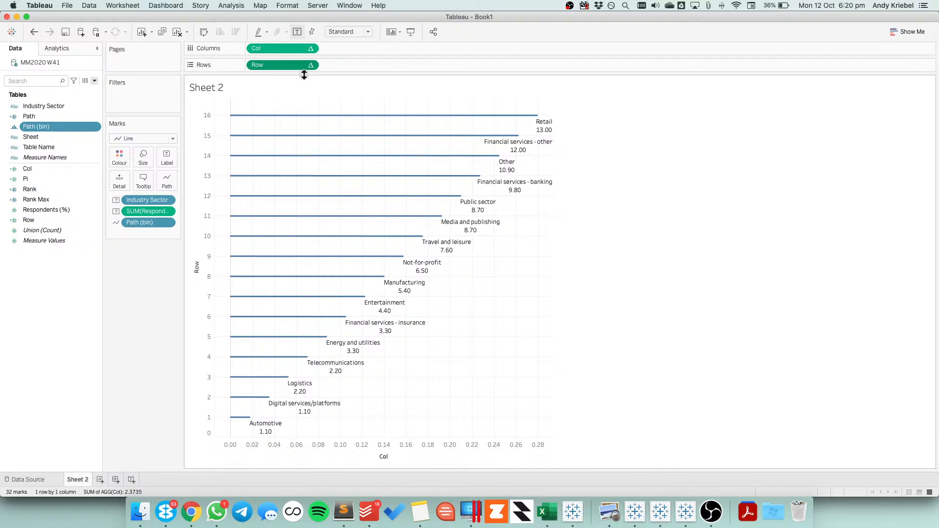
Review the Col field's table calculation settings for each nested calculation: Col, Pi, Rank Max and Rank
left_click(311, 49)
left_click(302, 173)
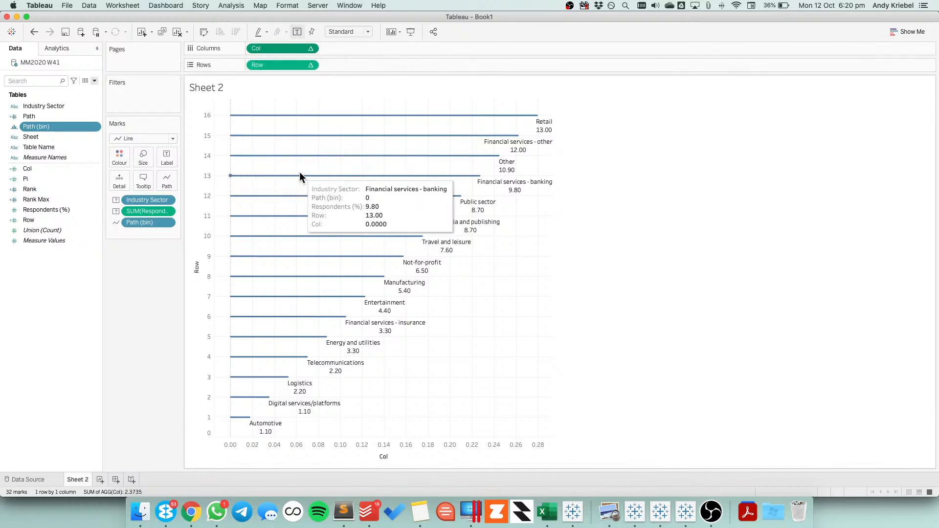
left_click(455, 171)
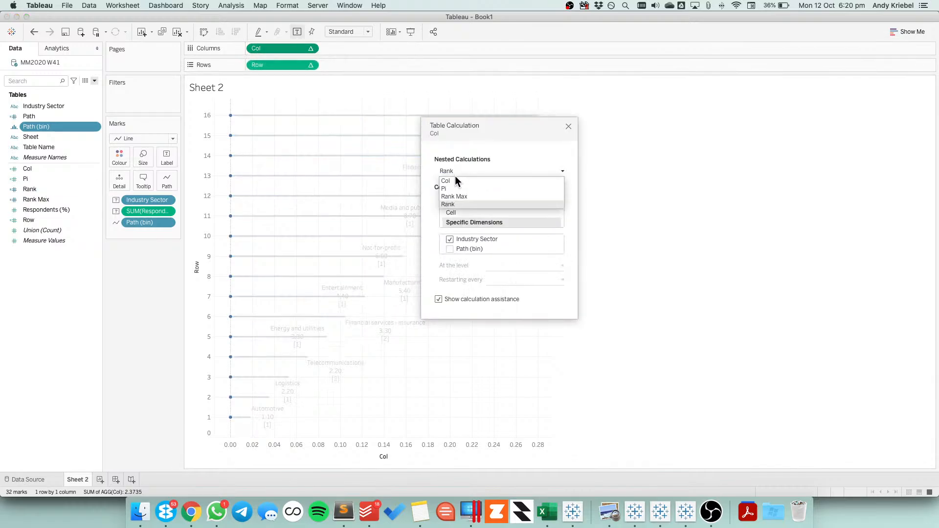
left_click(454, 182)
left_click(453, 172)
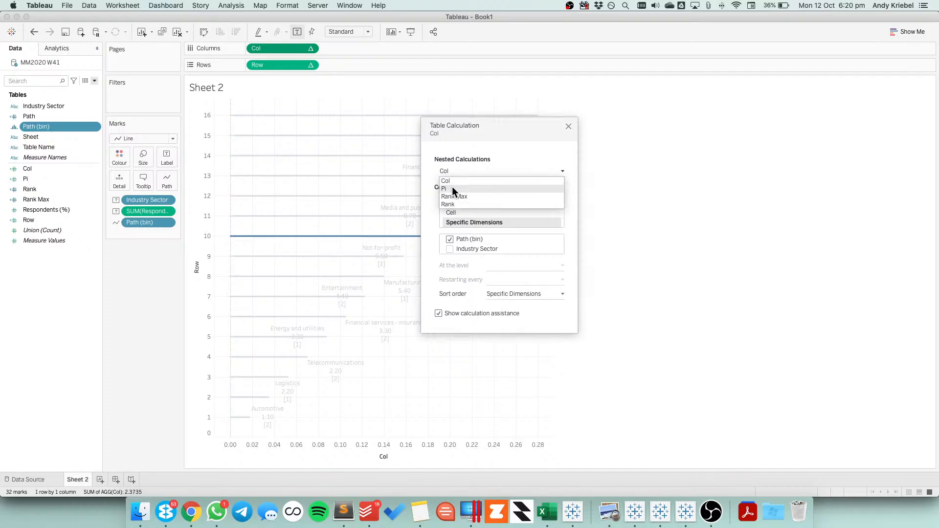
left_click(453, 184)
left_click(454, 175)
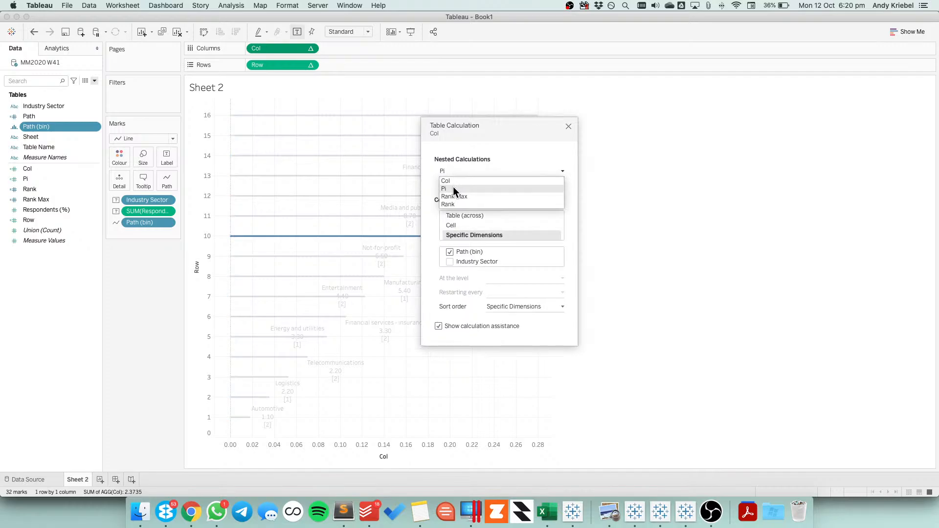
left_click(452, 194)
left_click(454, 169)
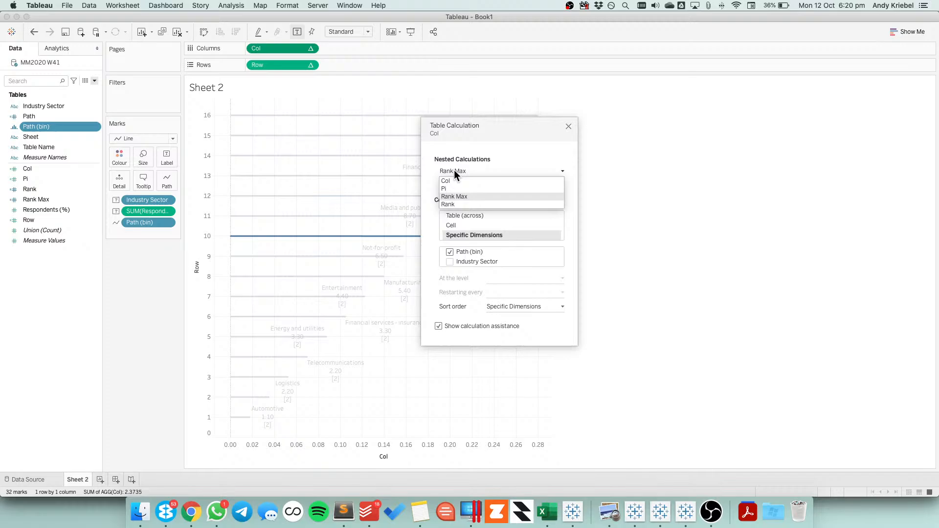
left_click(454, 203)
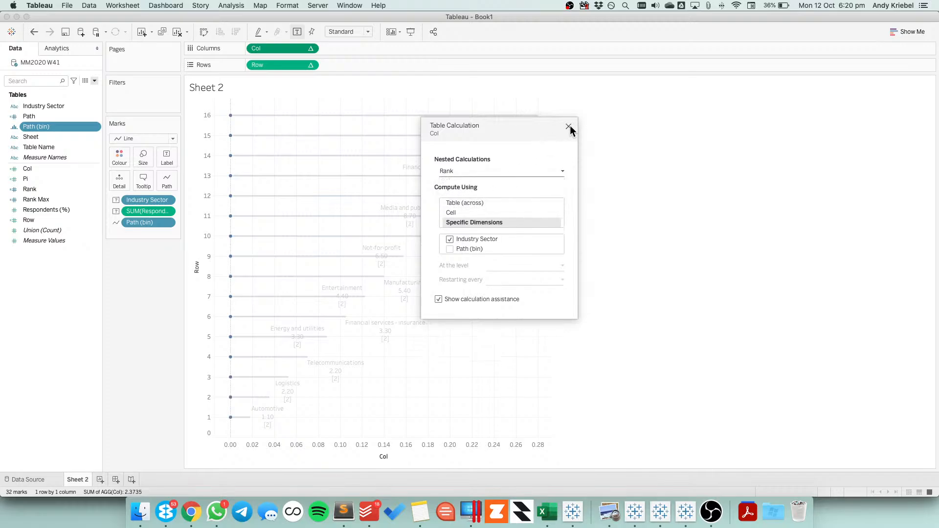
Review the Row field's table calculation settings for the nested Row, Pi, Rank Max and Rank calculations
left_click(310, 65)
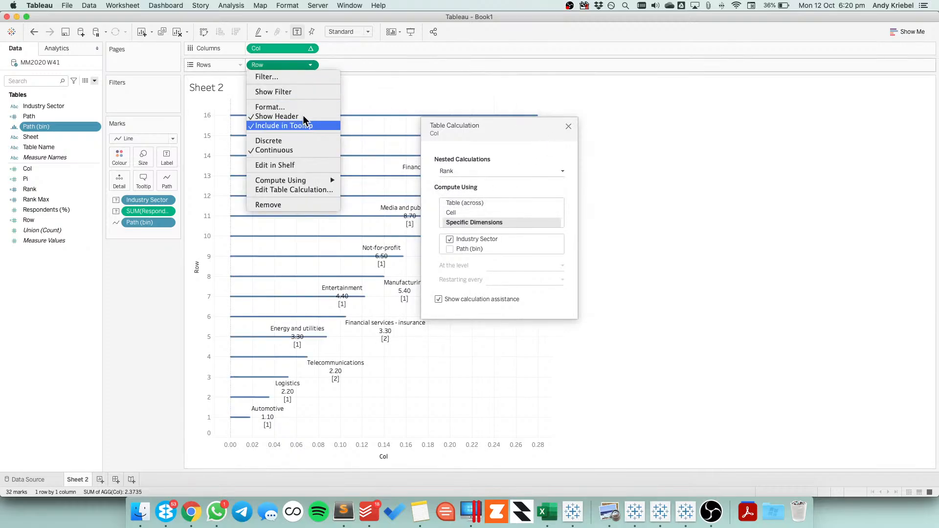
left_click(292, 189)
left_click(486, 171)
left_click(481, 181)
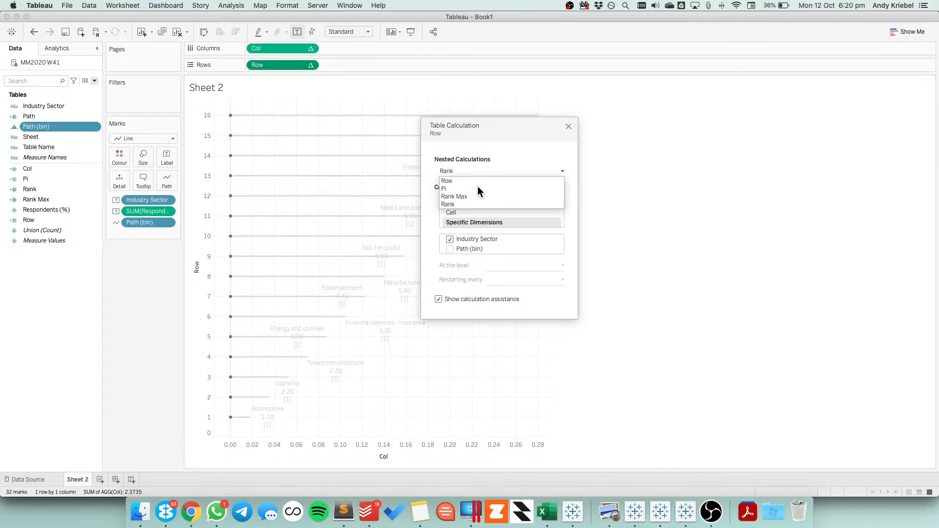
left_click(461, 171)
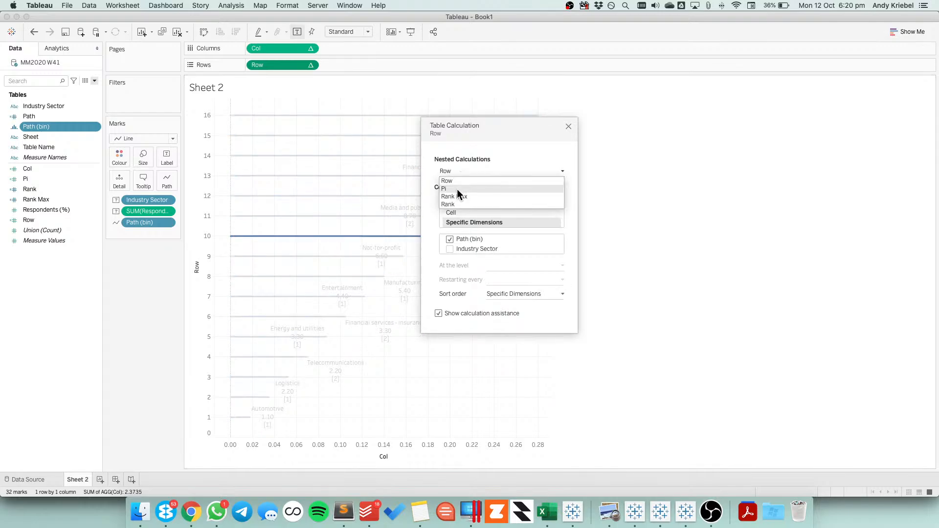
left_click(457, 189)
left_click(459, 174)
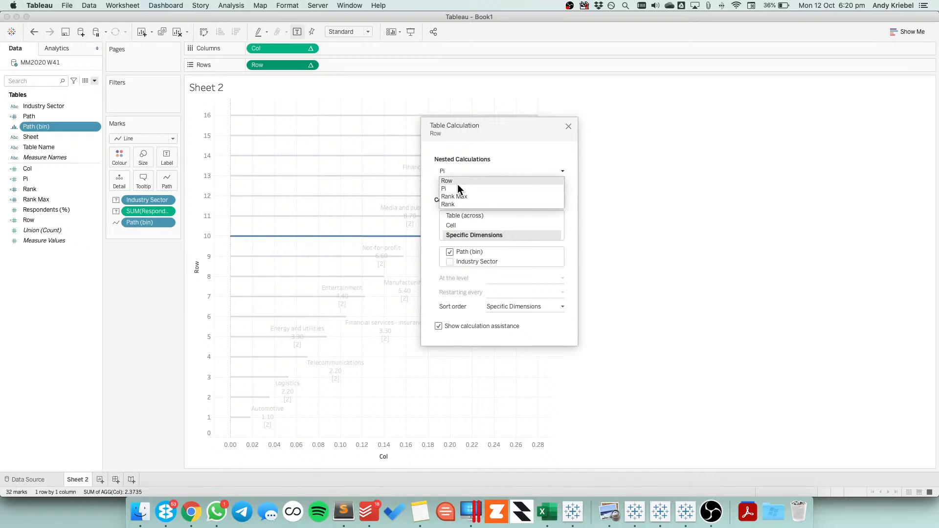
left_click(457, 195)
left_click(459, 172)
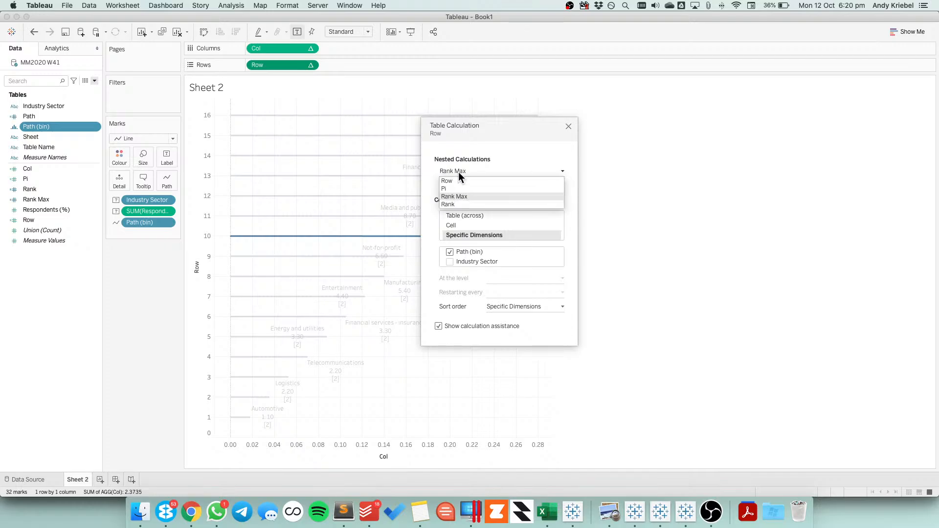
left_click(459, 204)
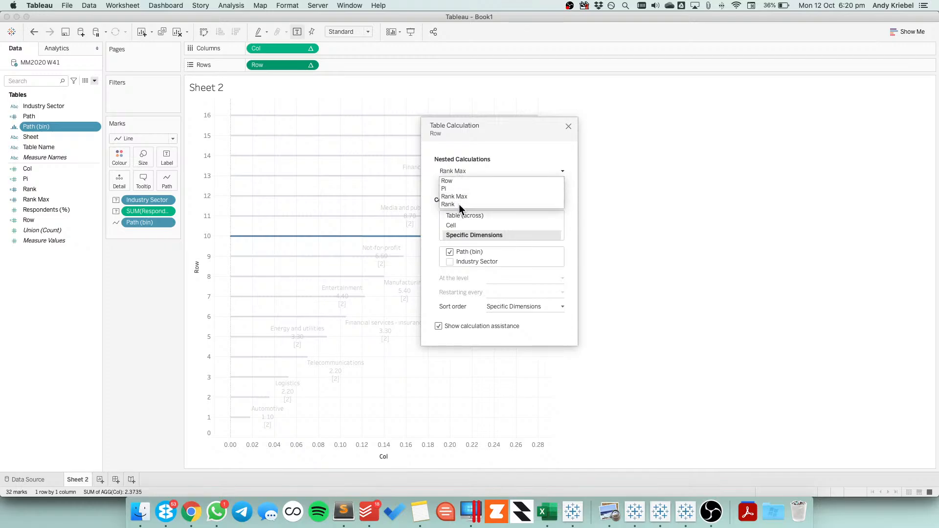
left_click(569, 126)
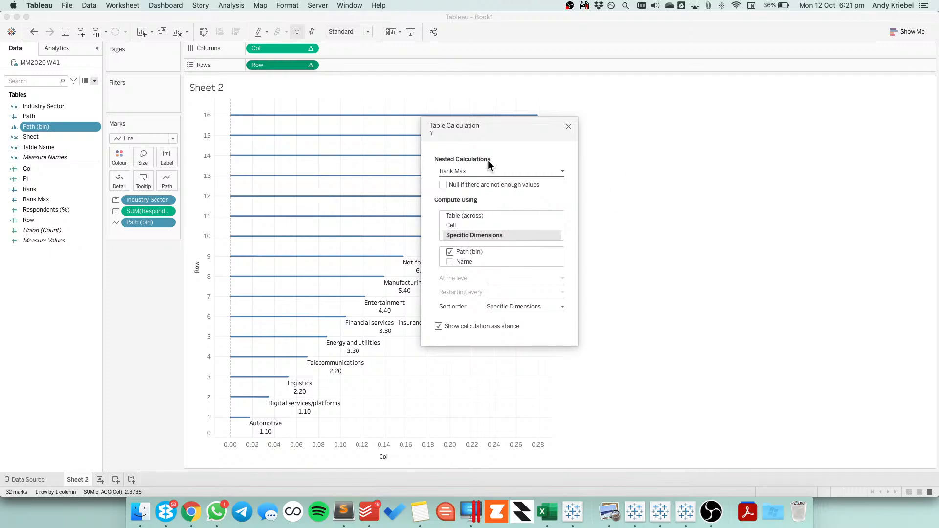
Compare with the reference workbook's Y field by reviewing its nested Y, Pi, Rank Max and Rank table calculation settings
left_click(462, 171)
left_click(458, 178)
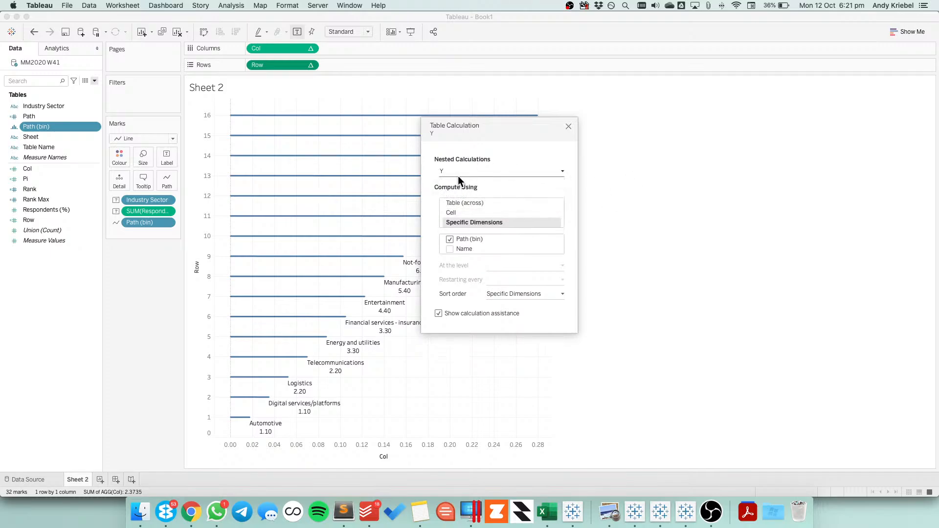
left_click(456, 172)
left_click(454, 190)
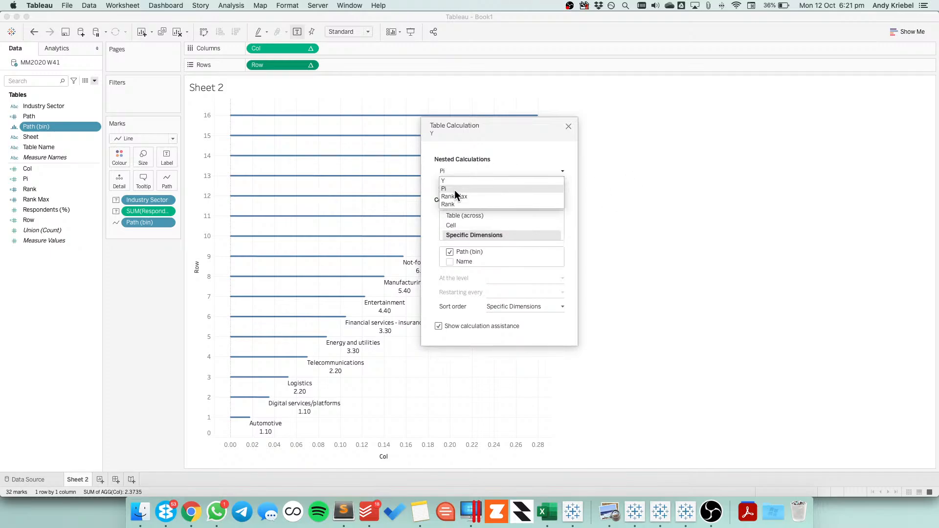
left_click(456, 172)
left_click(454, 195)
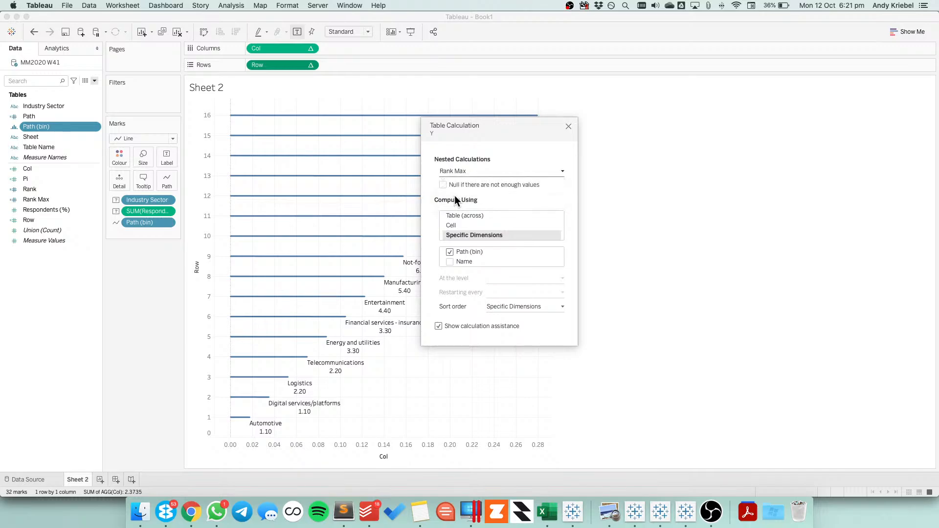
left_click(457, 172)
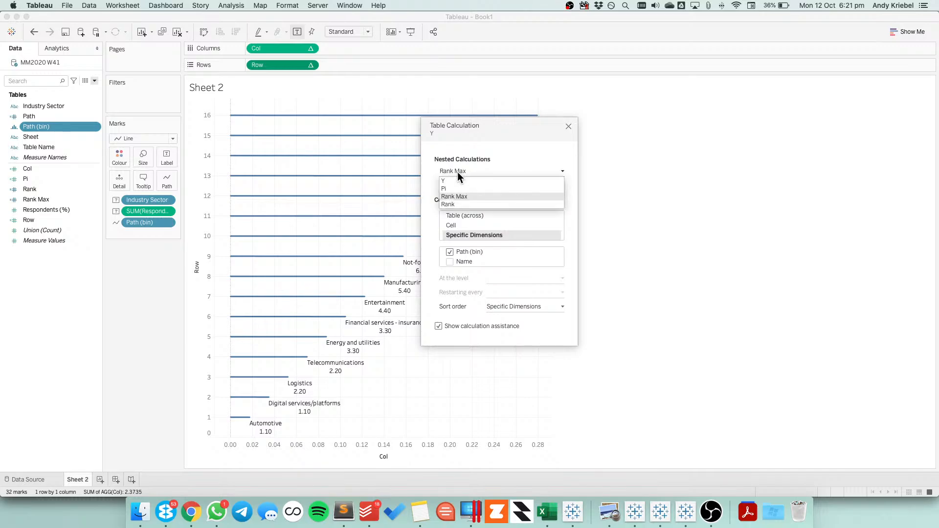
left_click(456, 204)
left_click(569, 126)
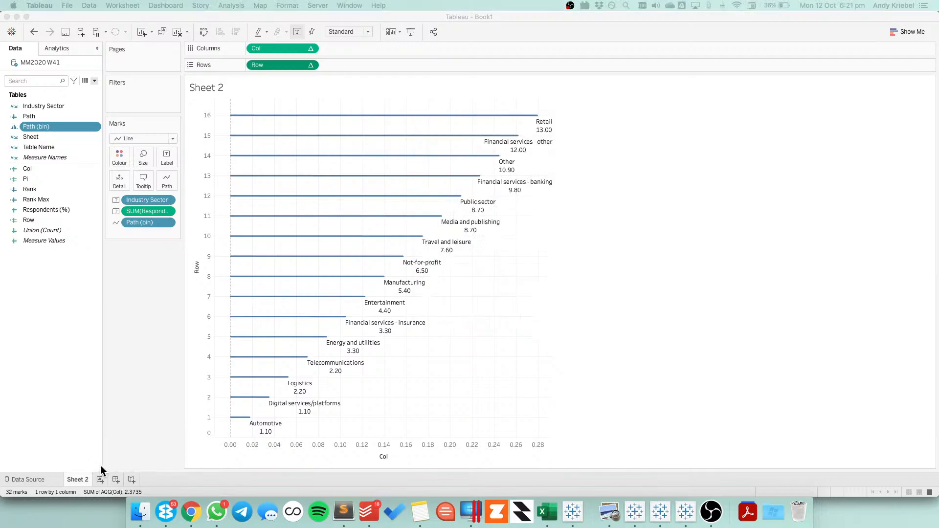
Rename the radial chart's worksheet as Terrible Idea
double_click(86, 478)
type("T")
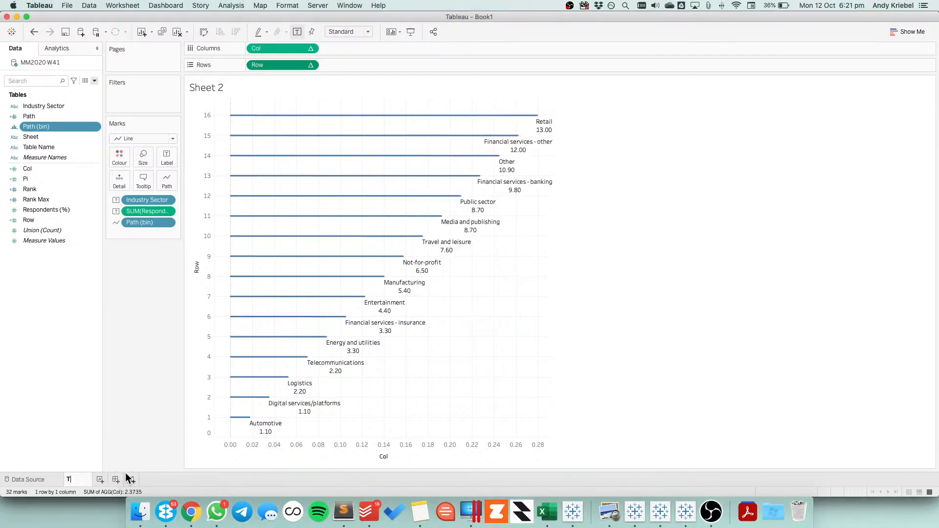
type("errible Idea")
key("Return")
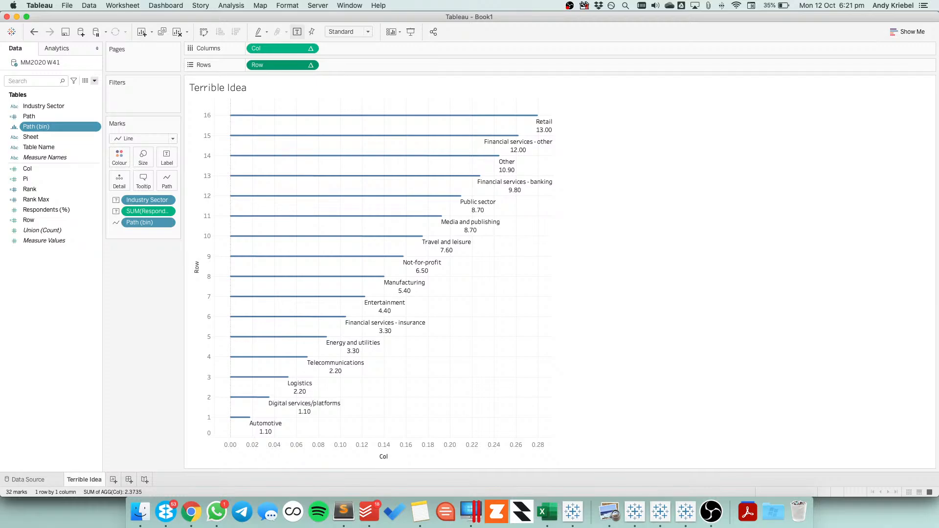
Switch to Chrome and view the Google Photos image of the regional distribution of digital companies in Scotland
key("super+Tab")
key("super+Tab")
key("super+Tab")
key("super+Tab")
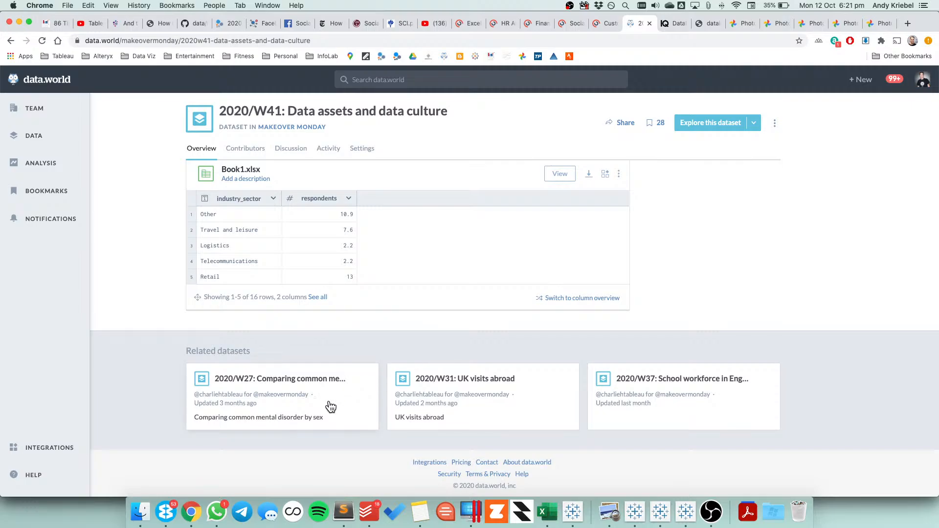
left_click(738, 23)
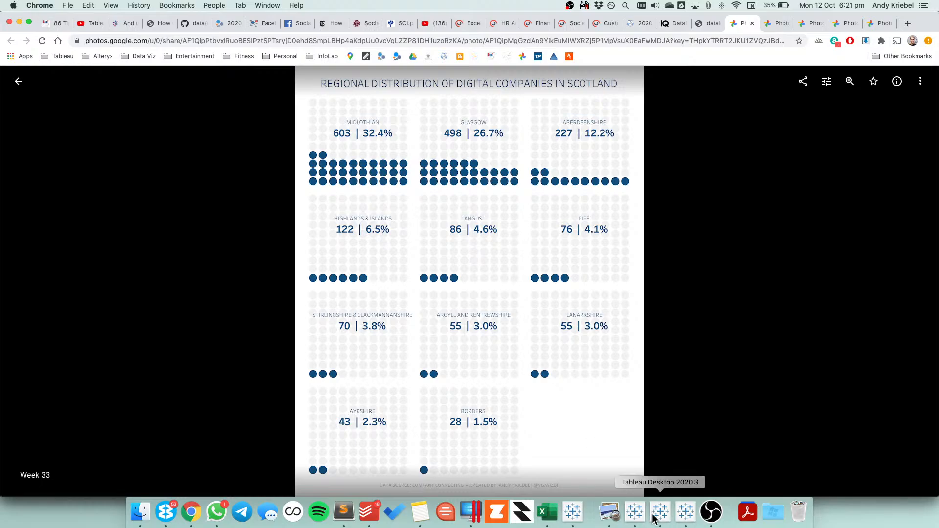
Switch back to Tableau, add a new blank worksheet and delete the Terrible Idea worksheet
left_click(573, 512)
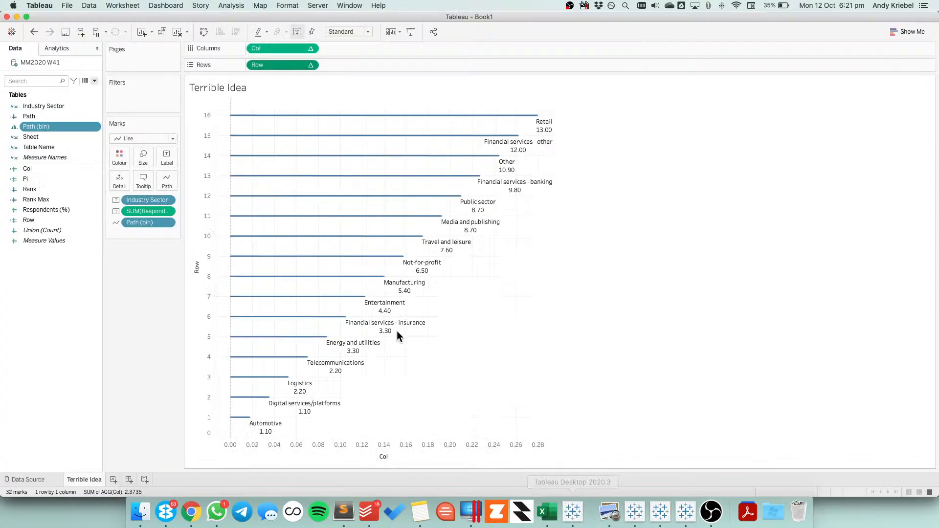
left_click(114, 480)
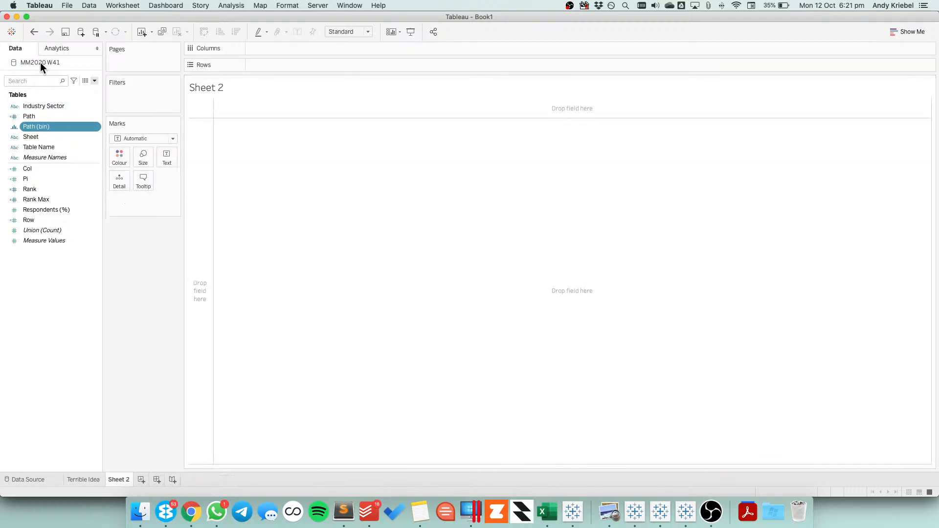
left_click(89, 481)
right_click(90, 480)
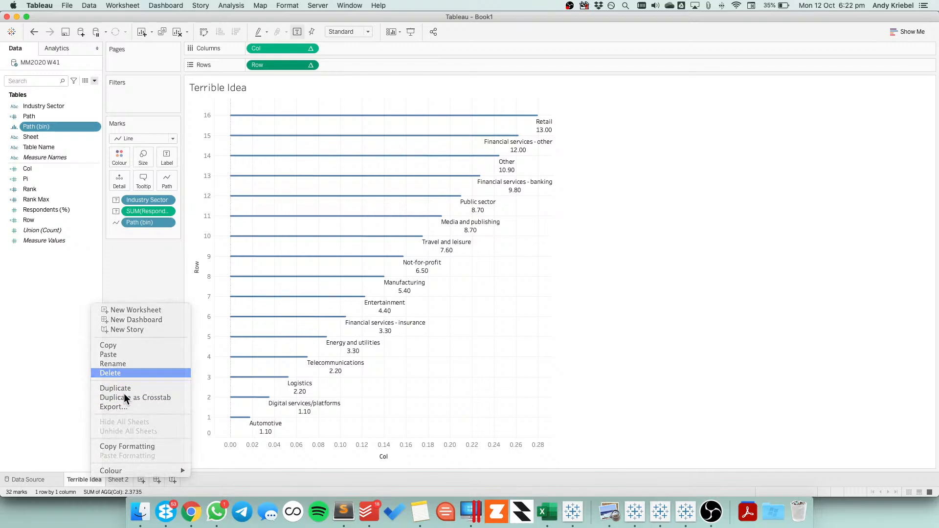
left_click(111, 373)
Close the existing MM2020 W41 data source and connect afresh to the MM2020 W41 Excel file
right_click(36, 62)
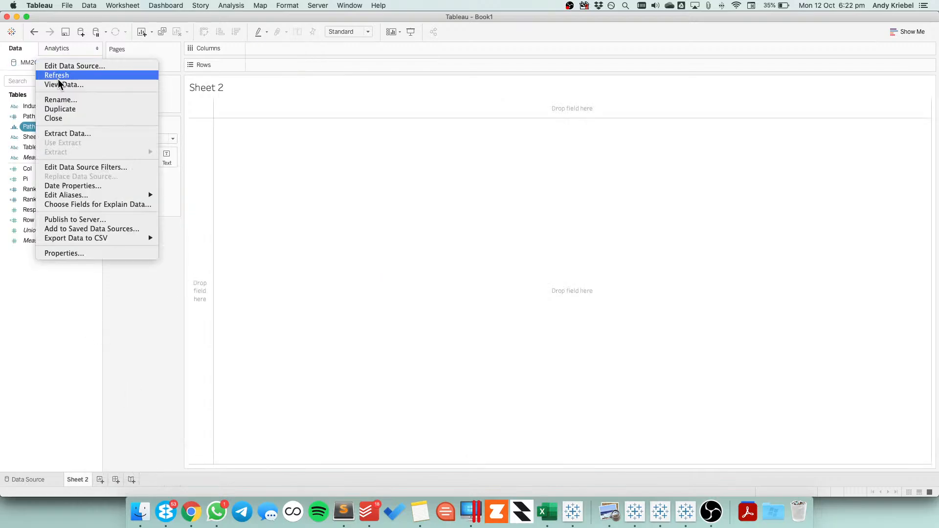
left_click(64, 117)
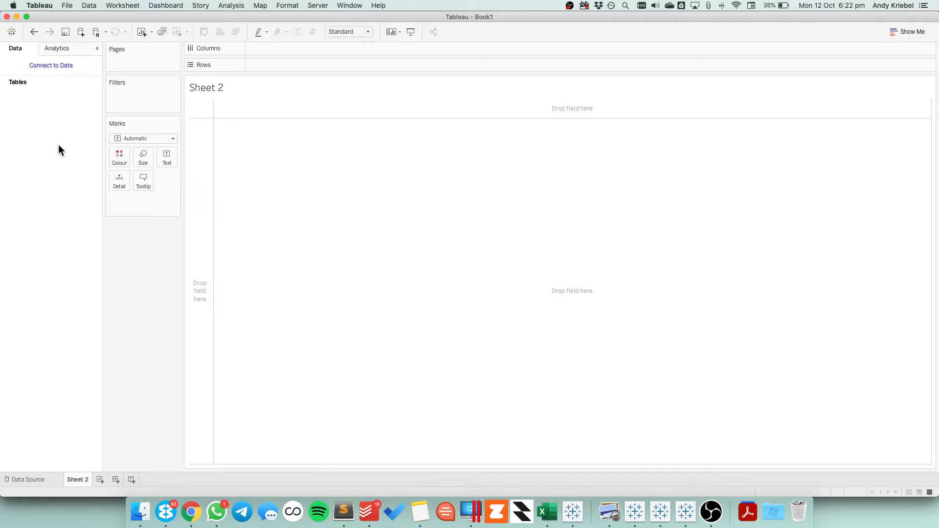
left_click(58, 67)
left_click(111, 208)
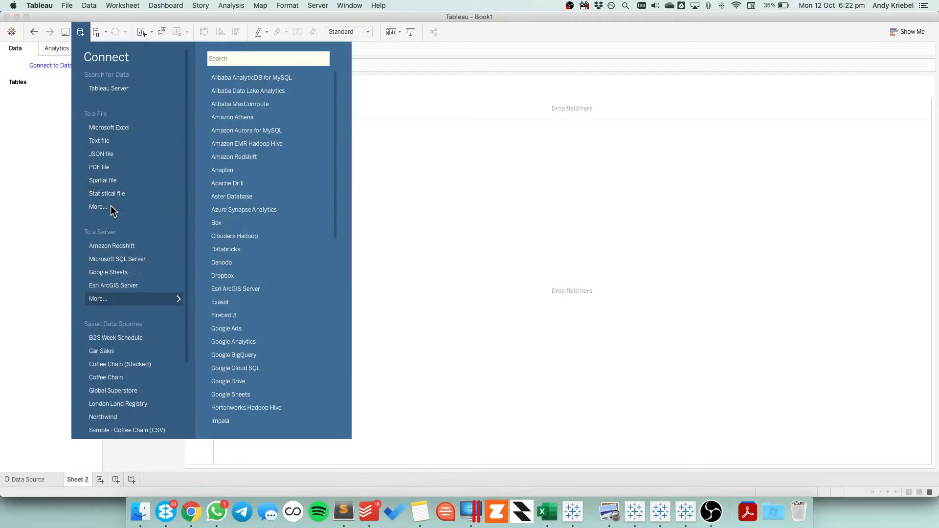
double_click(411, 115)
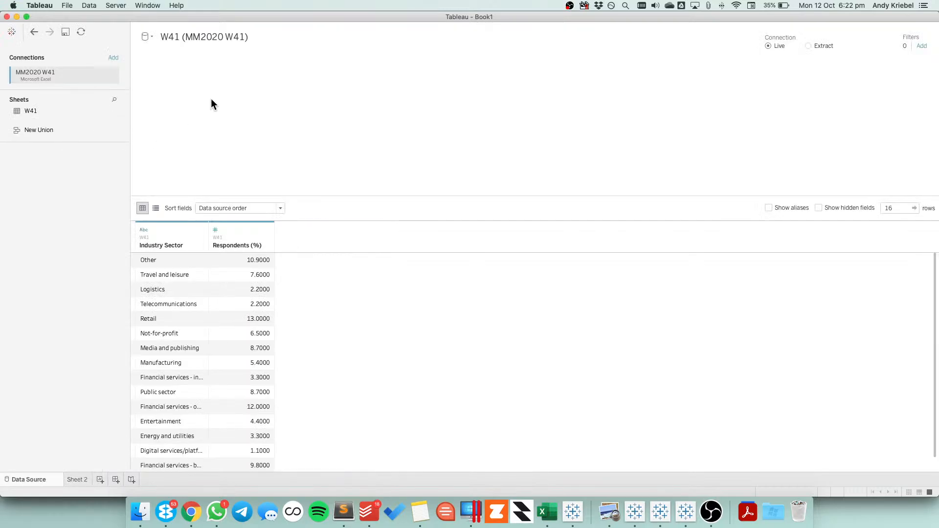
Add the W41 sheet to the data source and open its physical table view for joining
left_click_drag(25, 111, 212, 139)
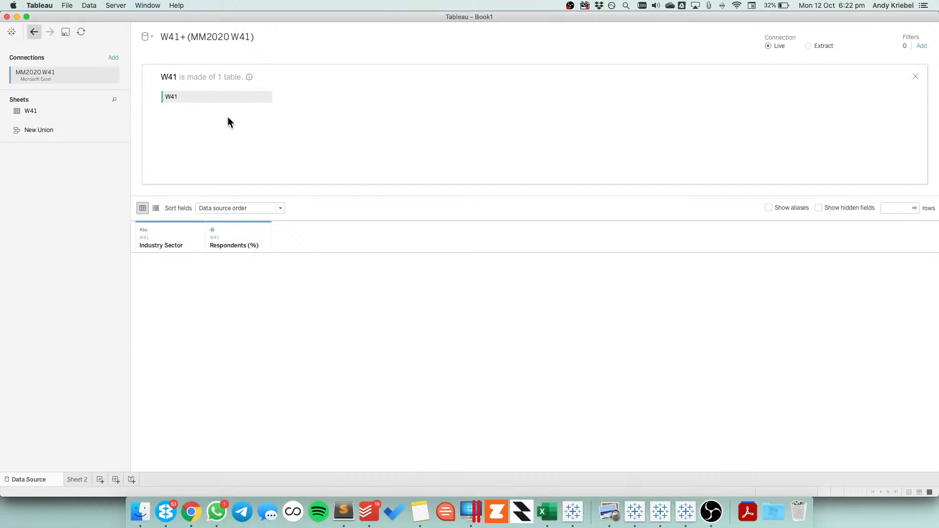
left_click(916, 77)
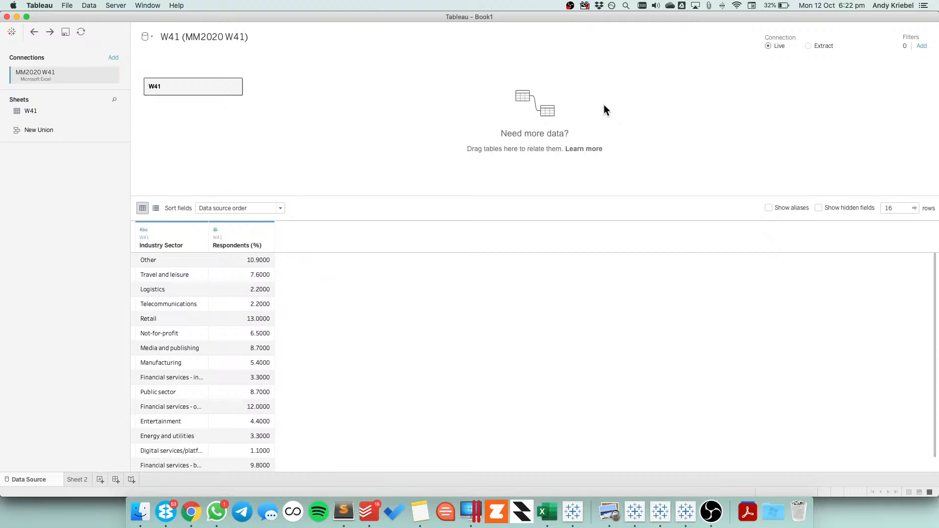
left_click(235, 86)
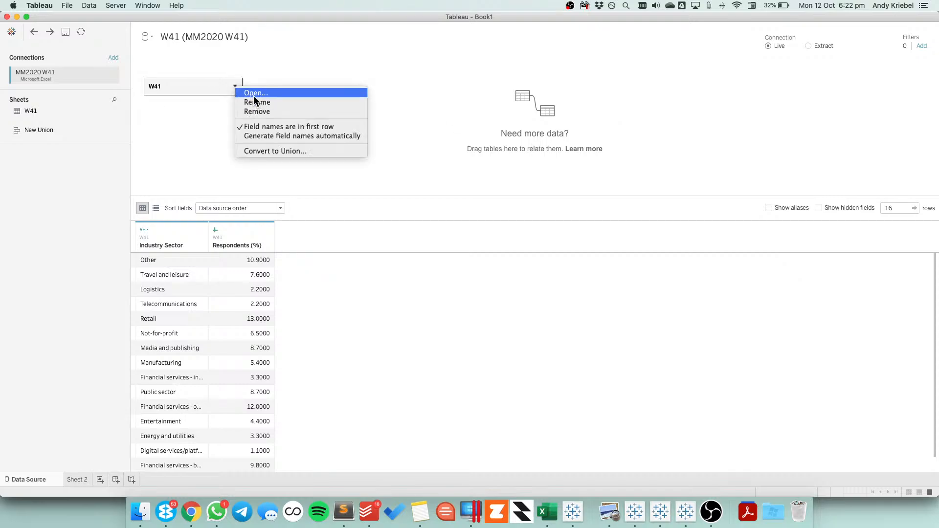
left_click(253, 94)
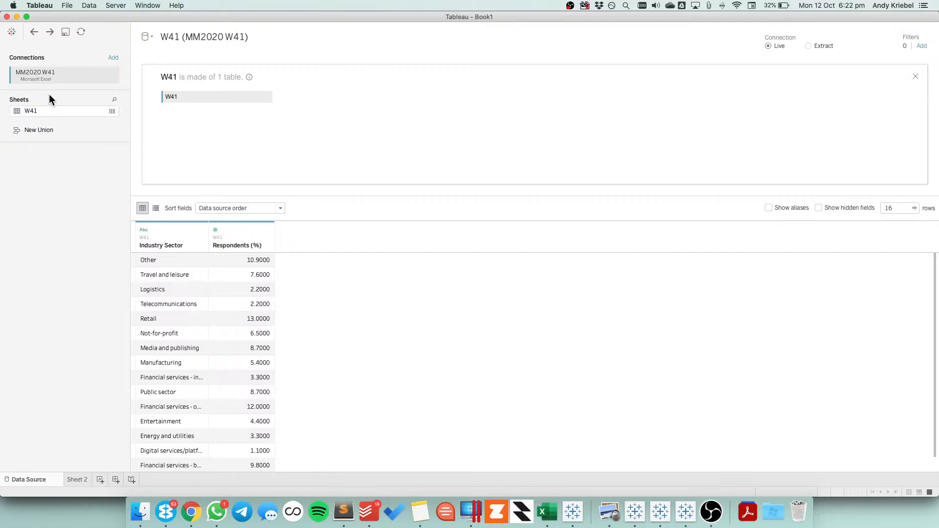
Add a connection to the Waffle Chart Template Excel file, found by searching for "waffle chart template"
left_click(113, 57)
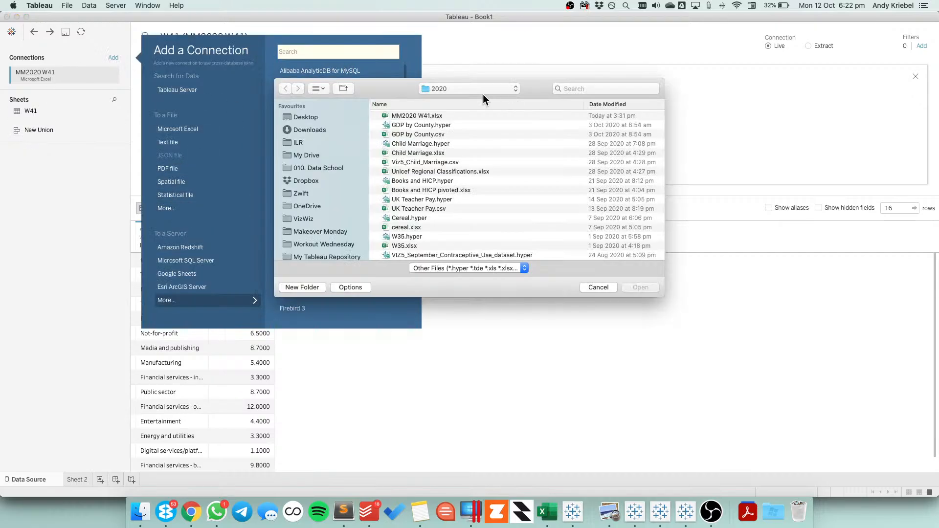
left_click(607, 89)
type("waff")
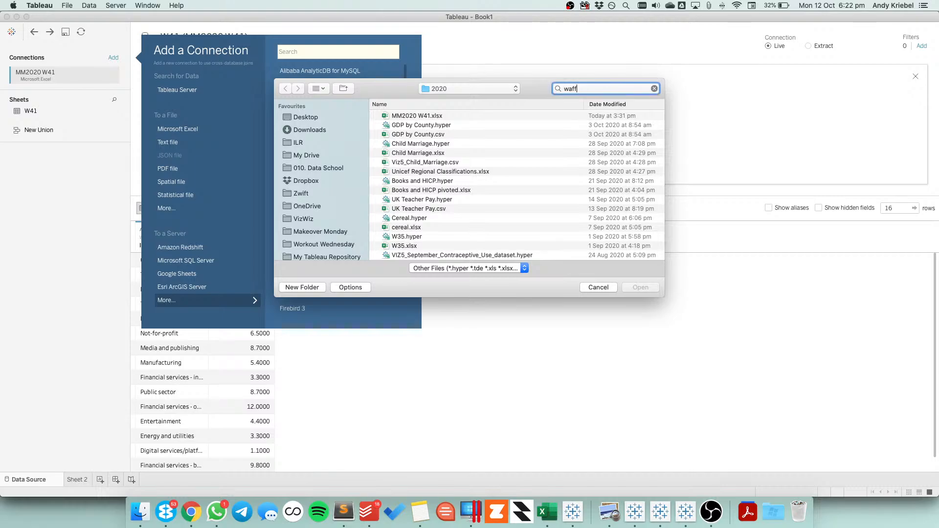
type("le chart template")
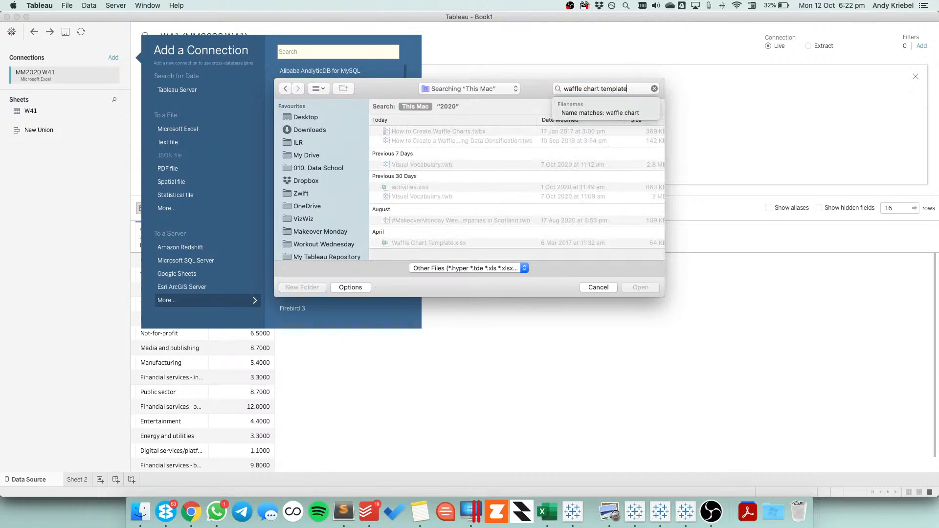
left_click(594, 111)
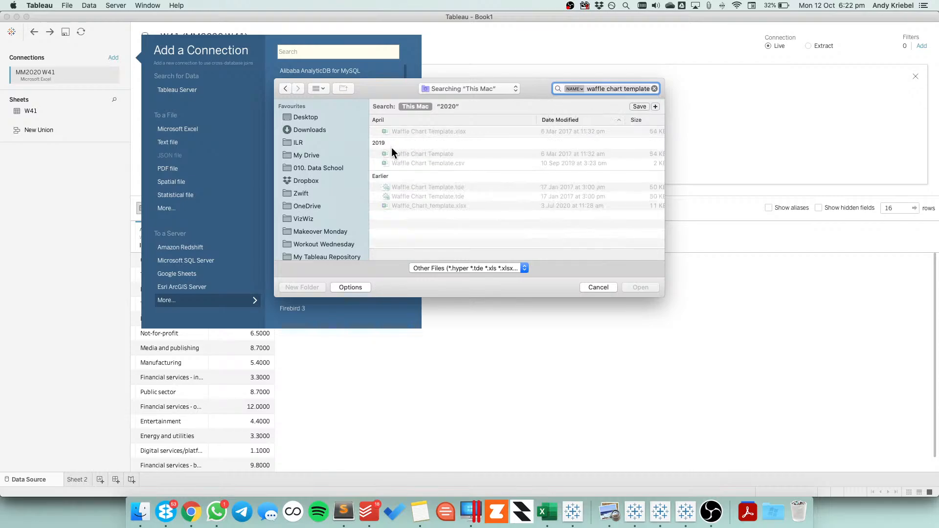
left_click(419, 131)
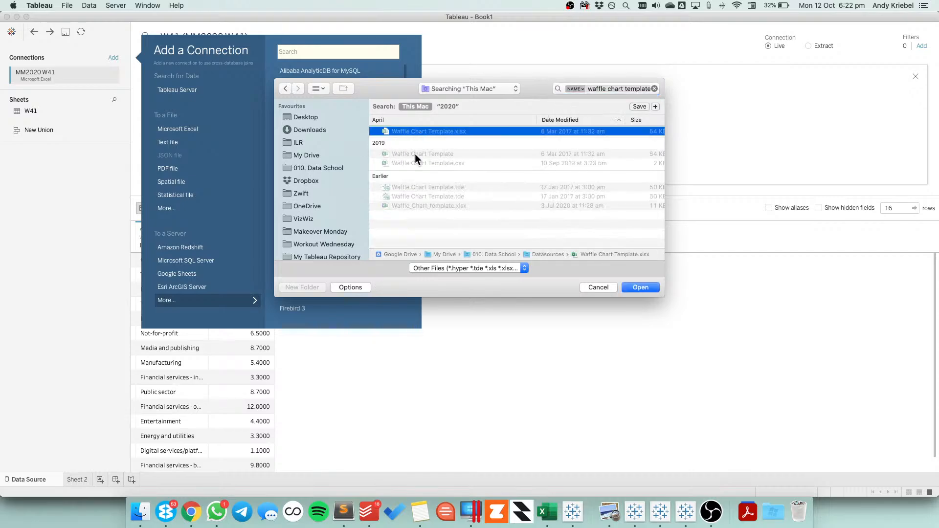
left_click(415, 154)
left_click(644, 287)
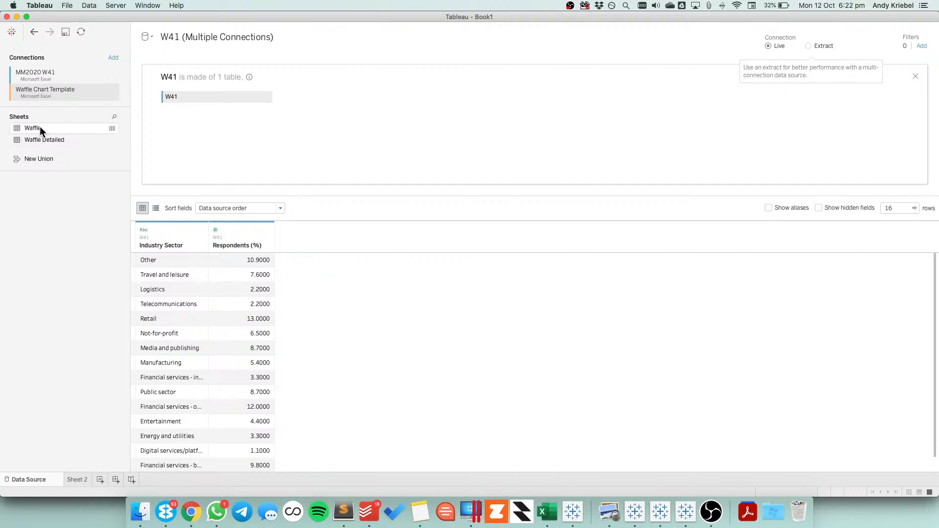
Inner join the Waffle sheet to W41 using the join calculation '1' = '1' on both sides
left_click_drag(40, 129, 347, 95)
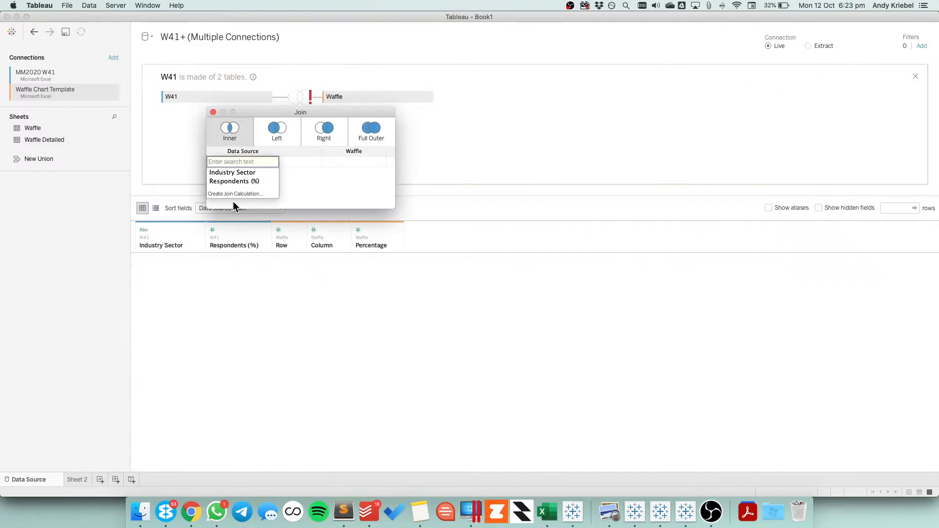
left_click(235, 194)
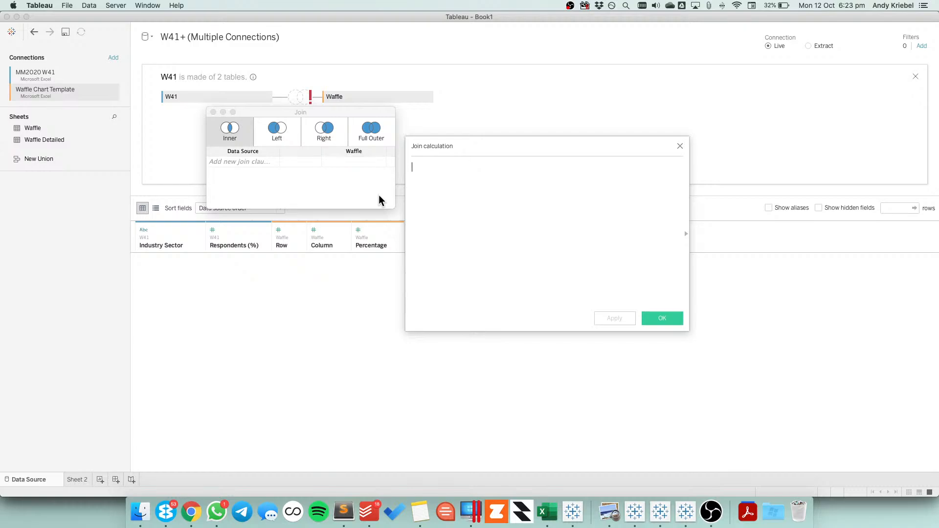
type("'1'")
left_click(671, 316)
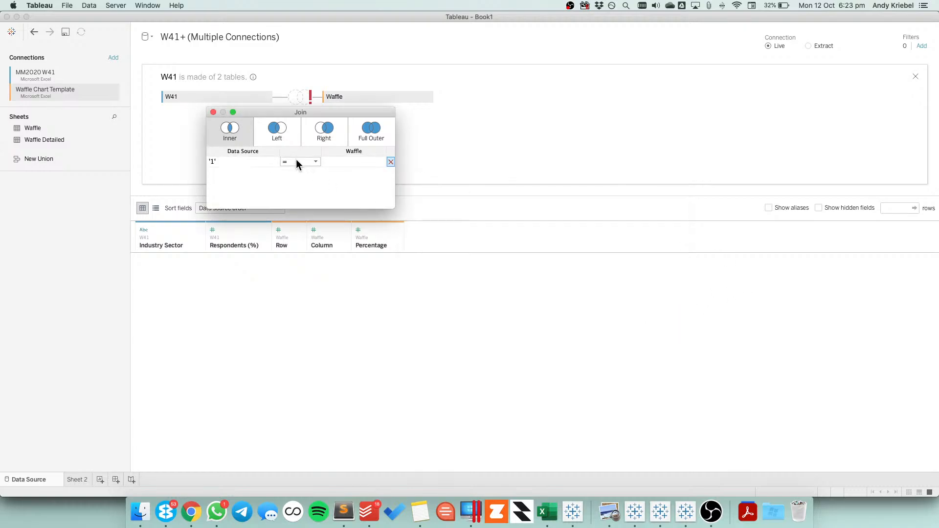
left_click(359, 162)
left_click(349, 203)
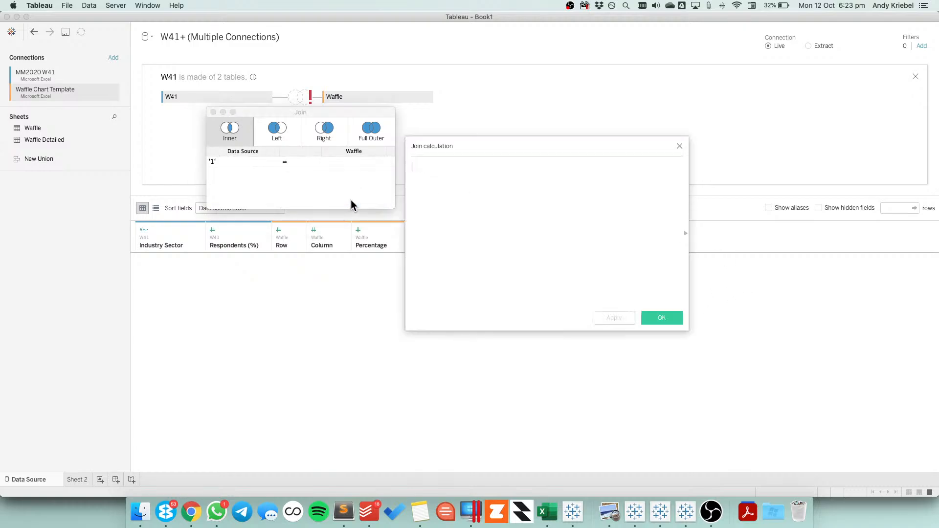
type("'1'")
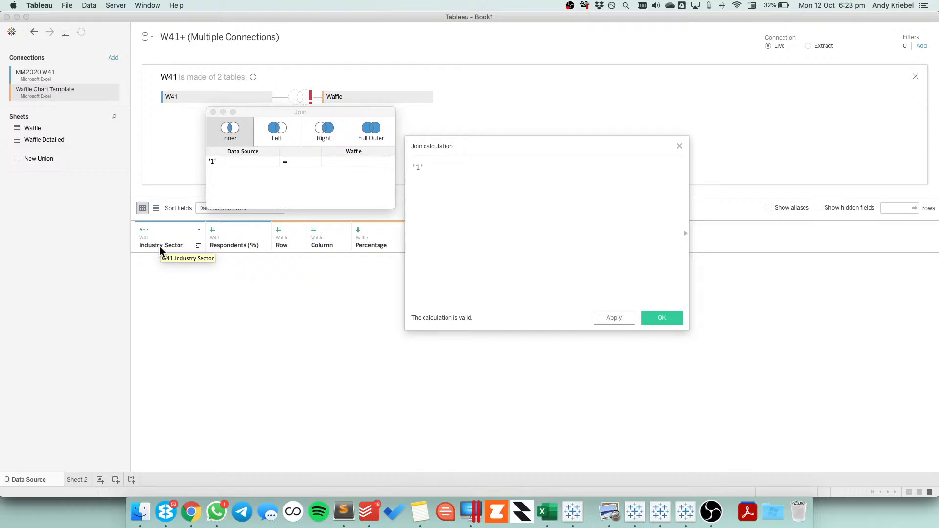
left_click(661, 318)
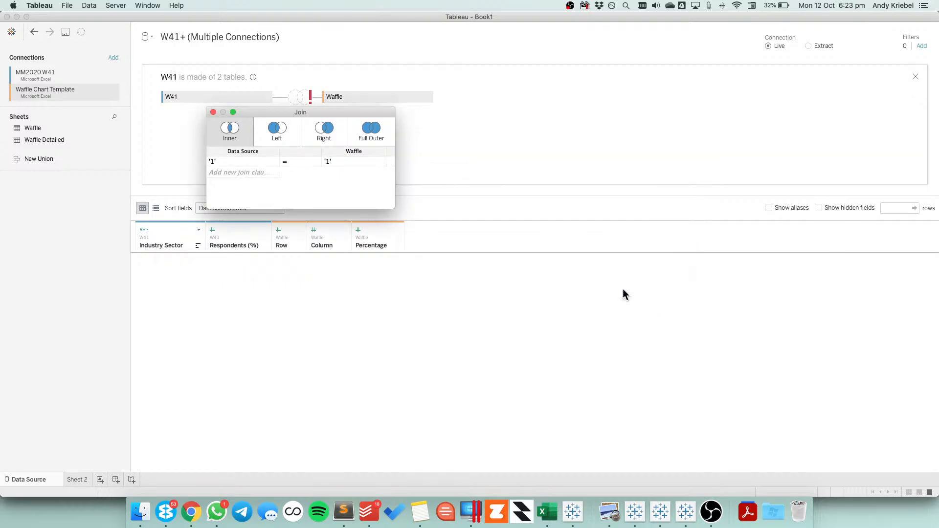
left_click(213, 113)
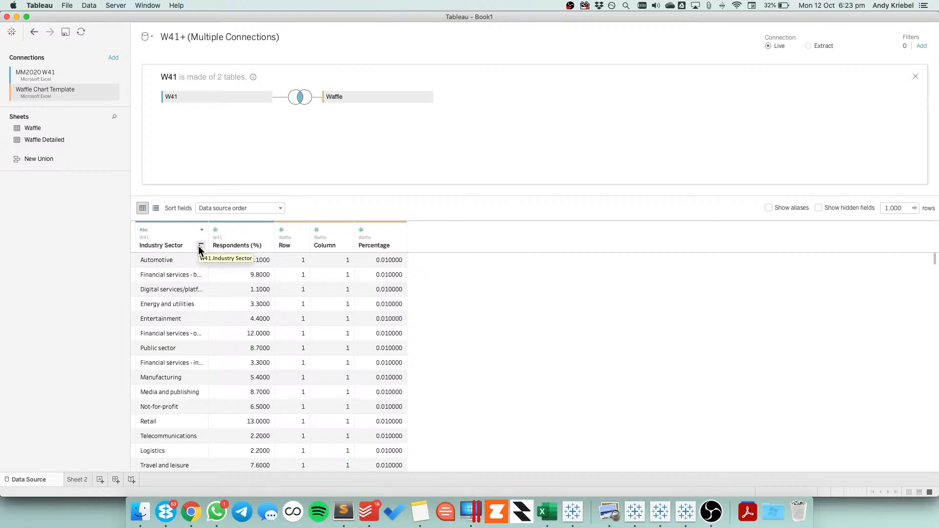
Sort the joined data preview by Industry Sector and review its Row, Column and Percentage values
left_click(200, 245)
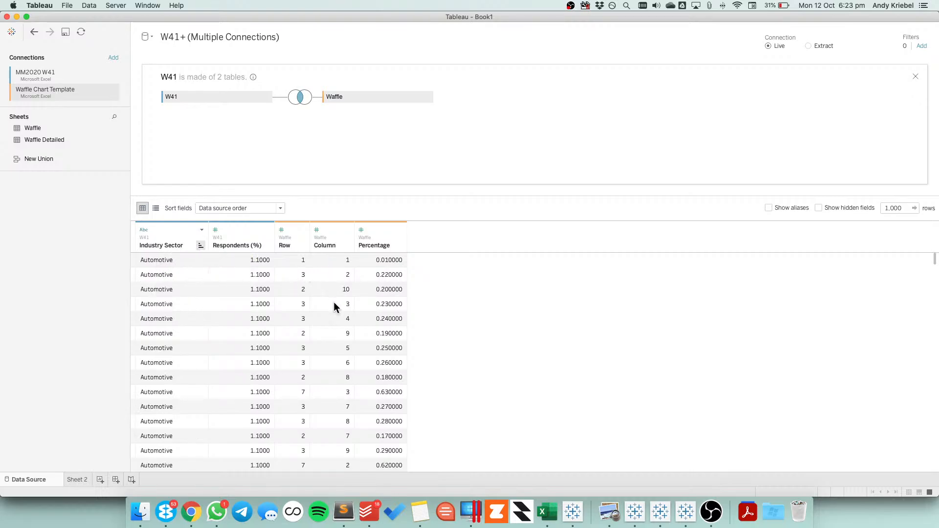
scroll(385, 393, "down", 5)
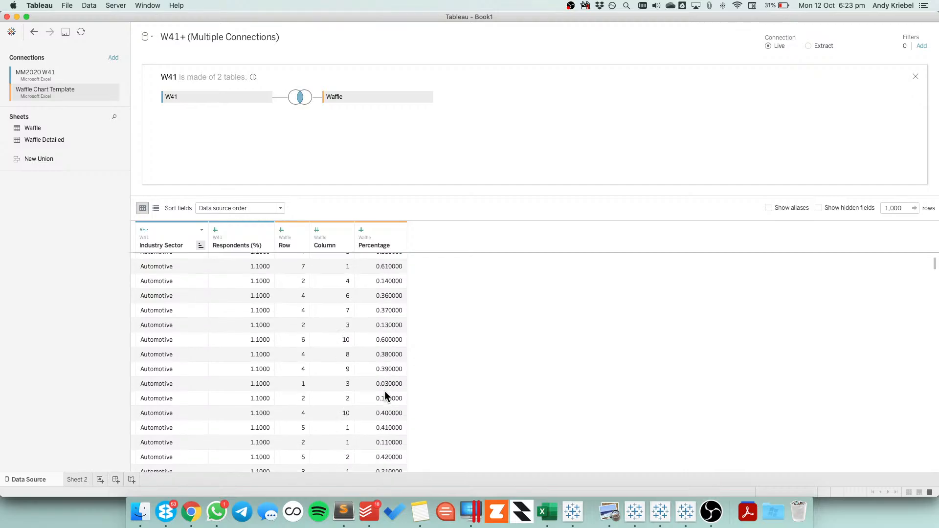
scroll(385, 394, "down", 5)
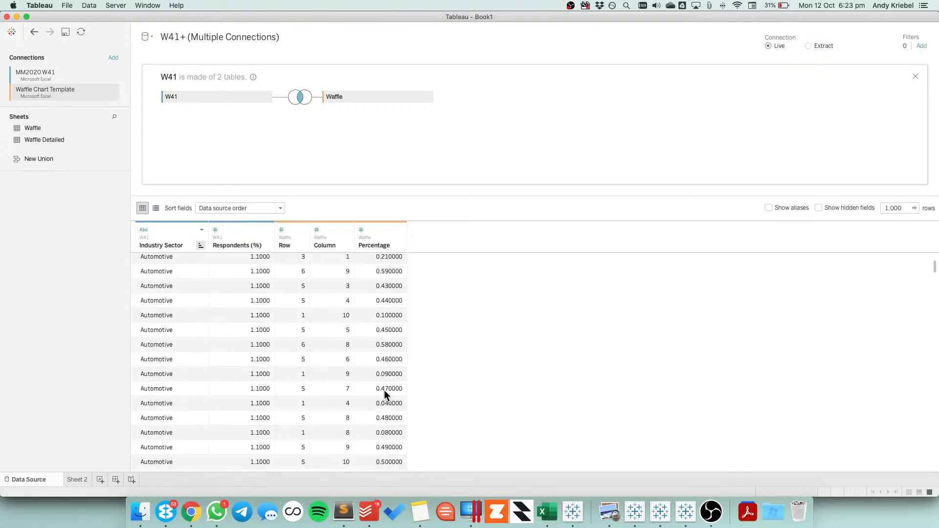
scroll(382, 393, "up", 10)
Build a grid on Sheet 2 with Column and Row as dimensions across columns and rows, filtered to the Automotive industry sector
left_click(76, 480)
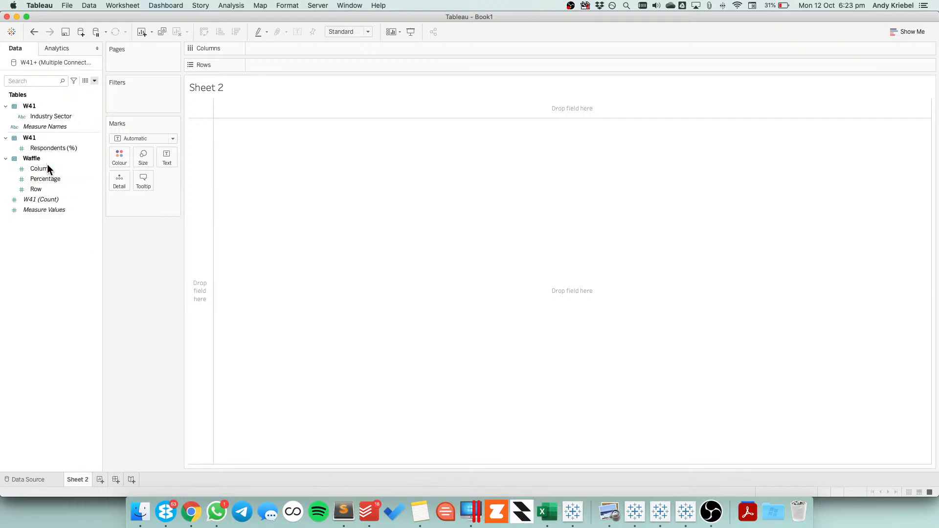
left_click_drag(49, 168, 57, 117)
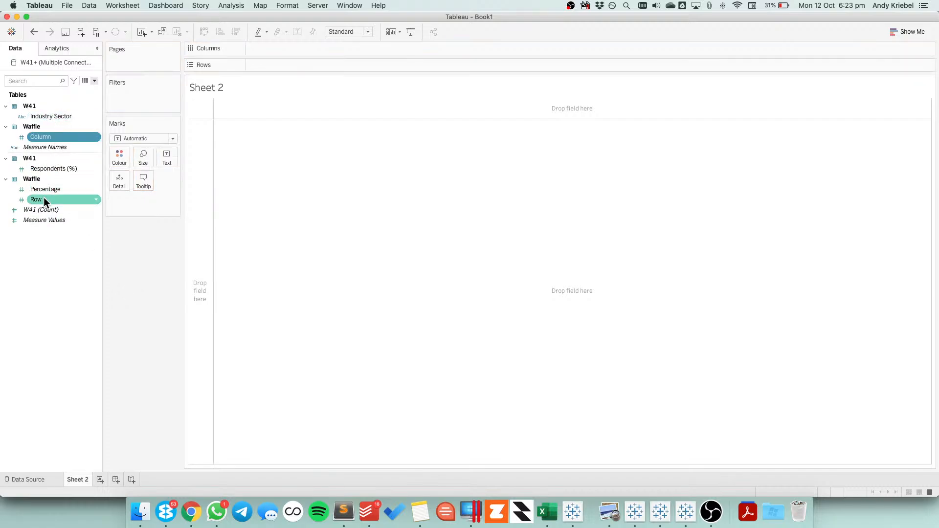
left_click_drag(43, 199, 293, 49)
left_click_drag(66, 147, 292, 69)
left_click_drag(43, 115, 147, 95)
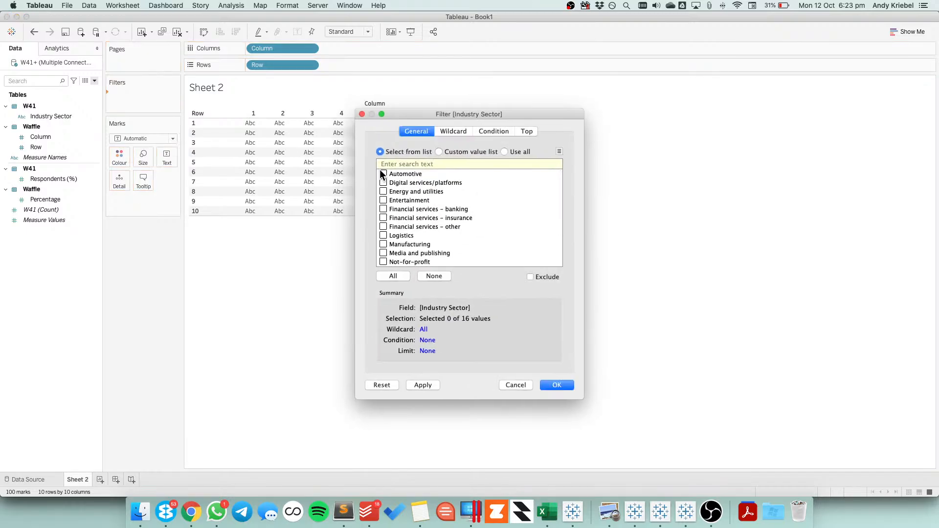
left_click(562, 387)
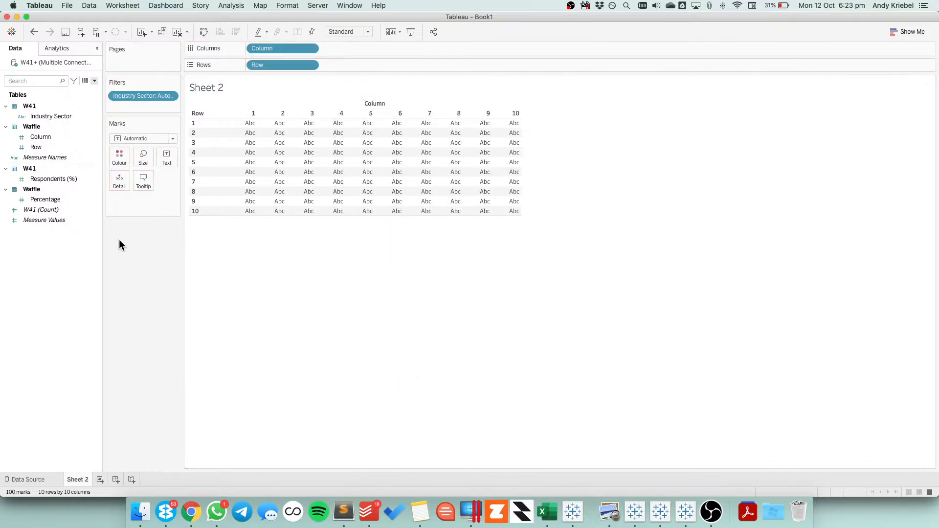
View the underlying data and compare the Percentage and Respondents (%) values for Automotive
left_click(86, 81)
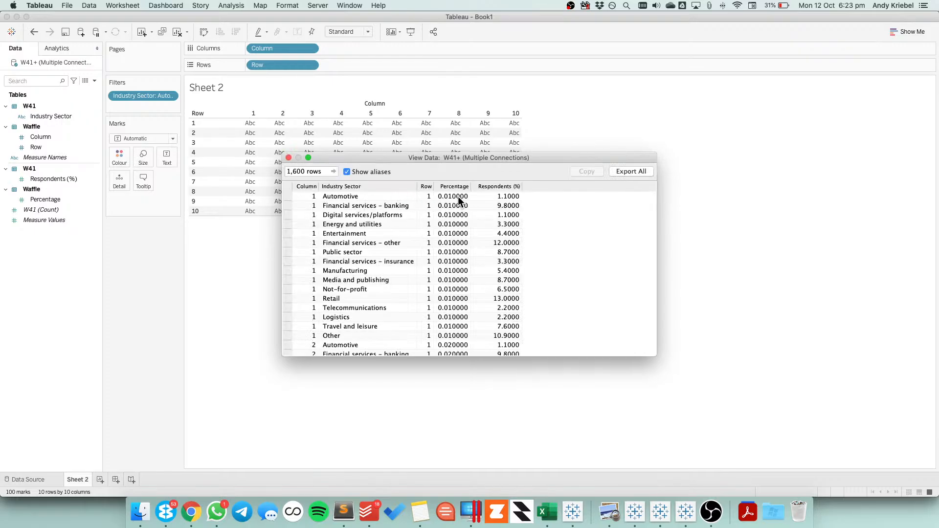
left_click(457, 196)
left_click(491, 198)
left_click(289, 158)
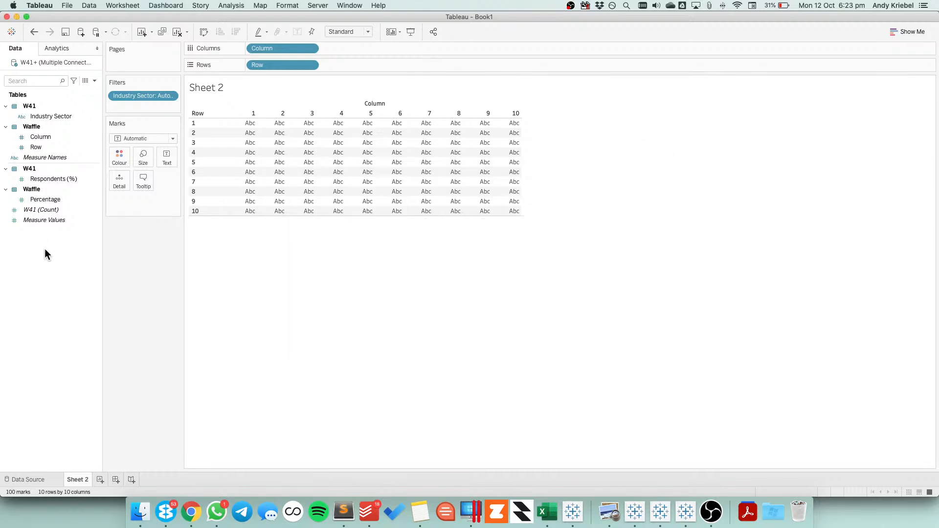
Set the grid's mark type to Circle
left_click(131, 139)
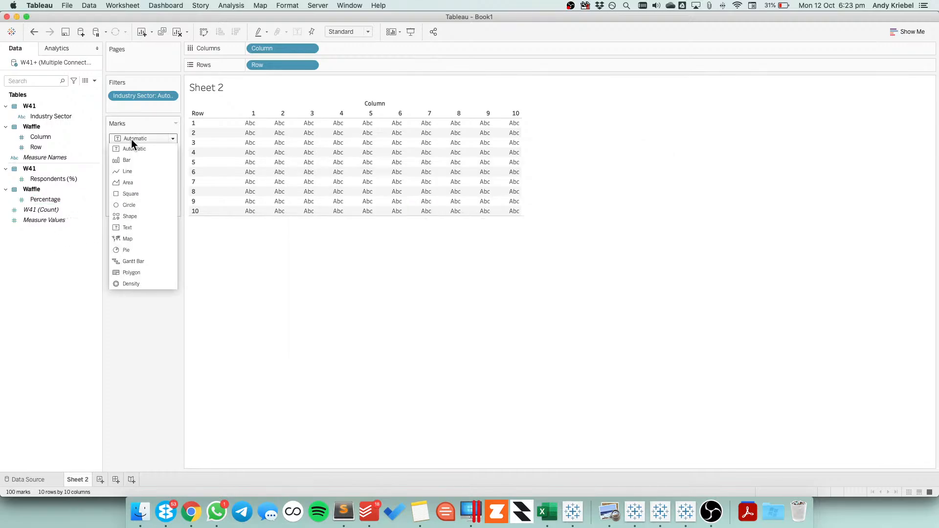
left_click(130, 204)
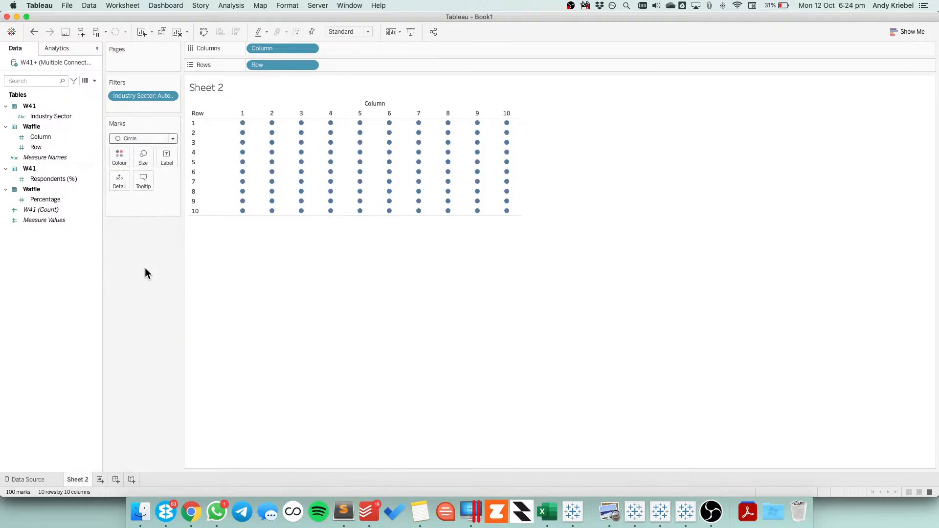
Create a calculated field named Color as [Respondents (%)]/100 < [Percentage] and colour the circles by it
right_click(47, 246)
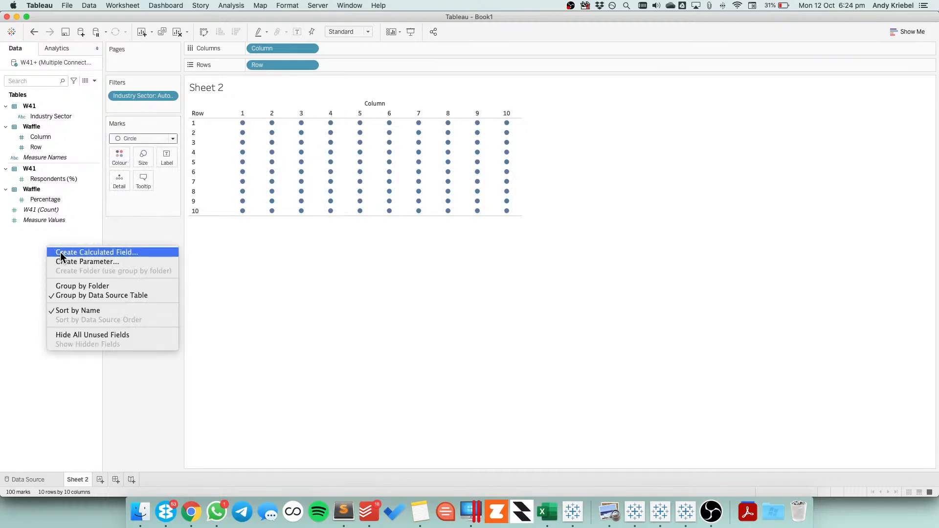
left_click(60, 251)
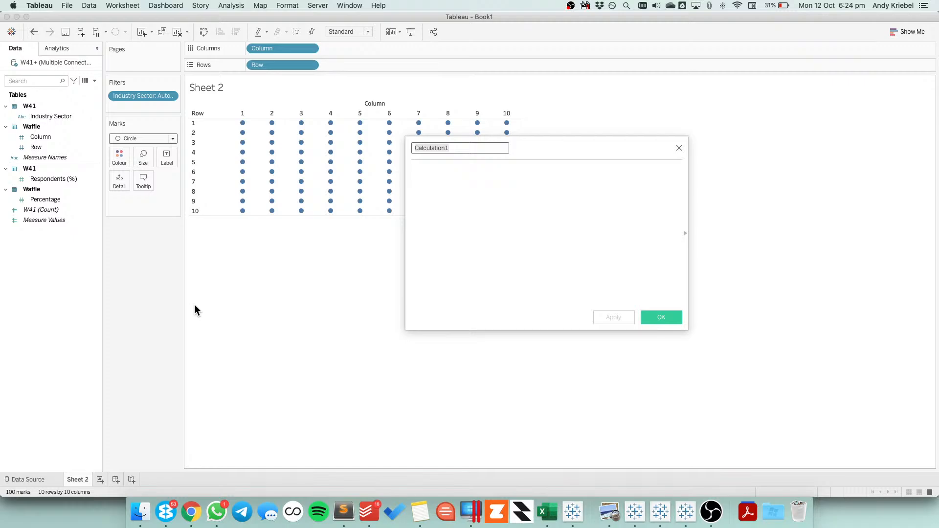
type("Color")
key("Tab")
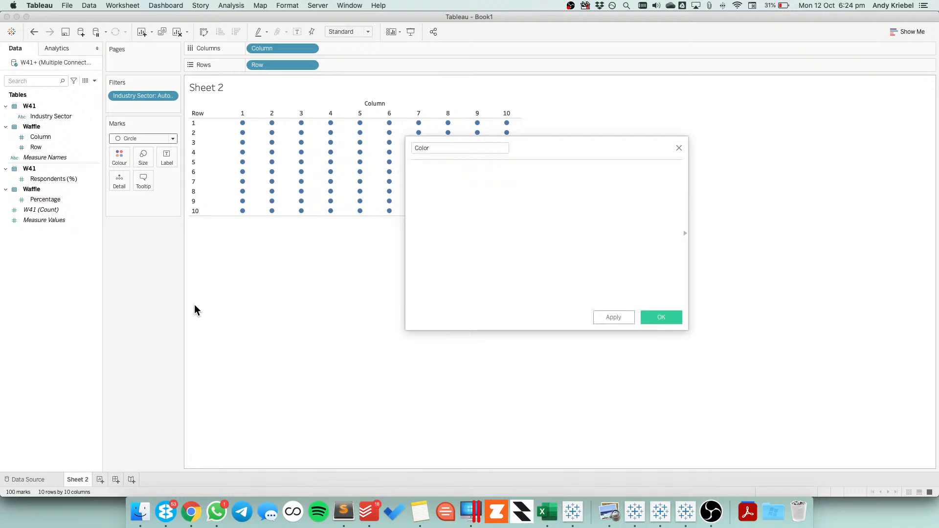
left_click(60, 200)
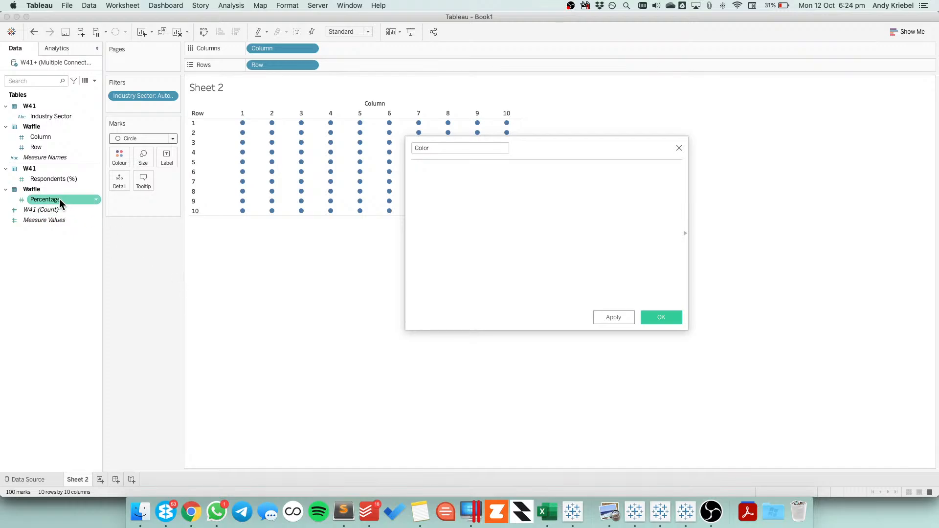
left_click_drag(60, 180, 483, 229)
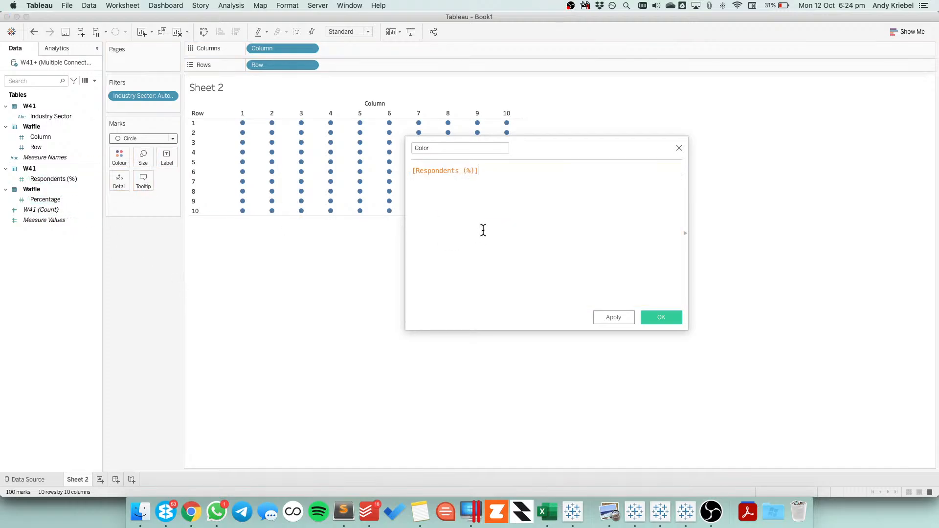
type("/100 <=")
left_click_drag(39, 198, 595, 229)
left_click(619, 318)
left_click(662, 317)
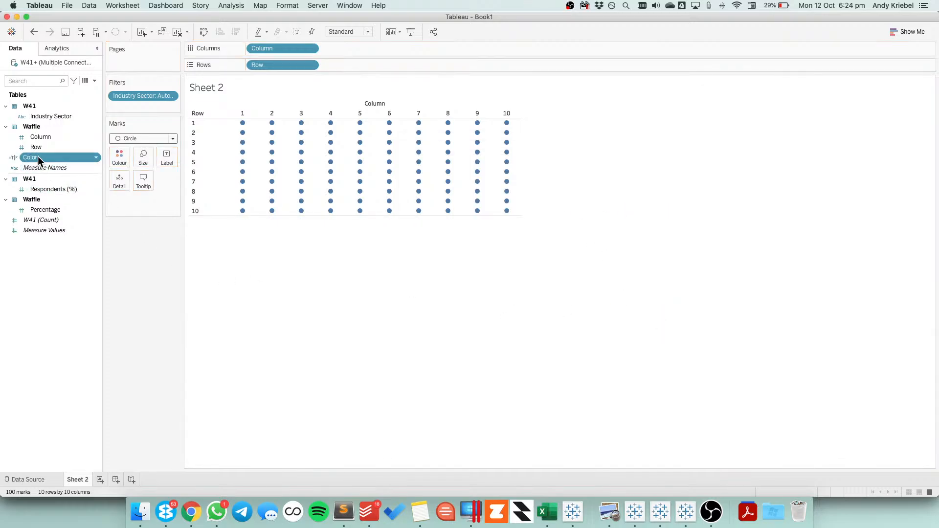
left_click_drag(37, 156, 119, 156)
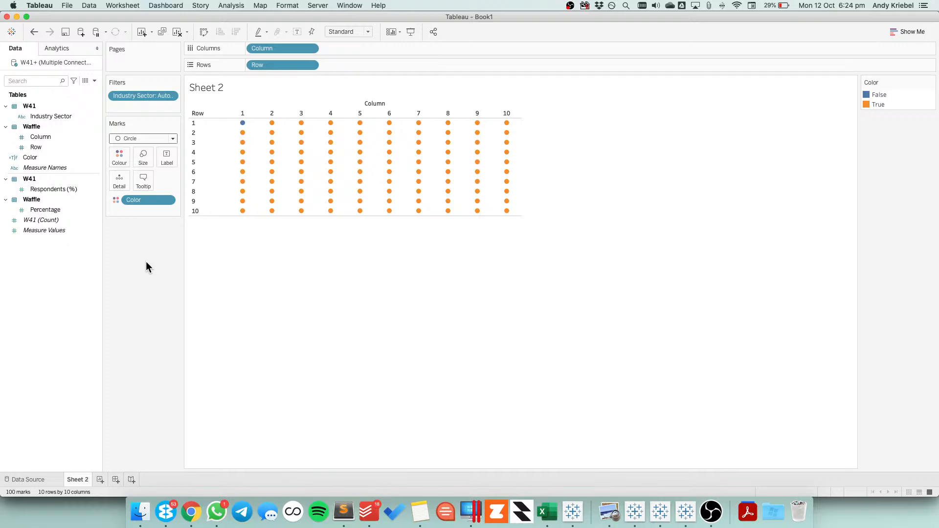
Show the Industry Sector filter beside the Sheet 2 grid
mouse_move(244, 133)
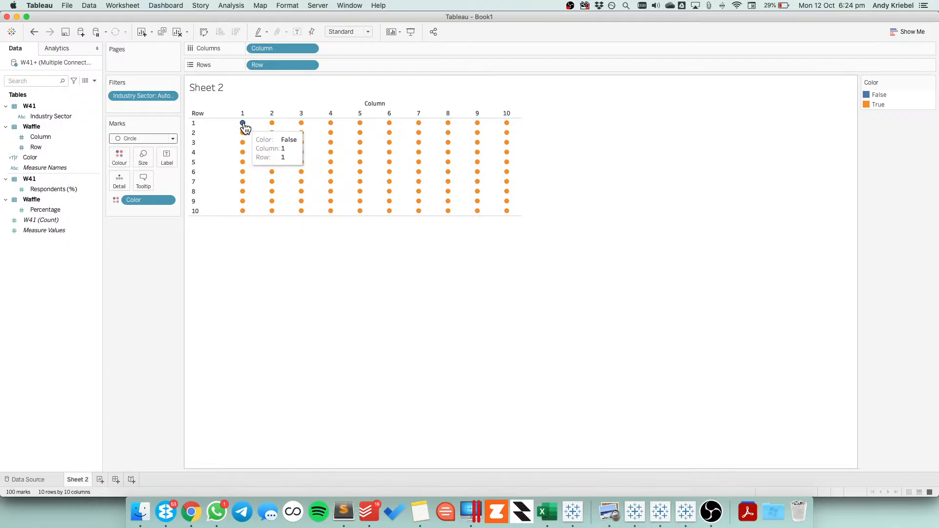
left_click(171, 96)
left_click(147, 122)
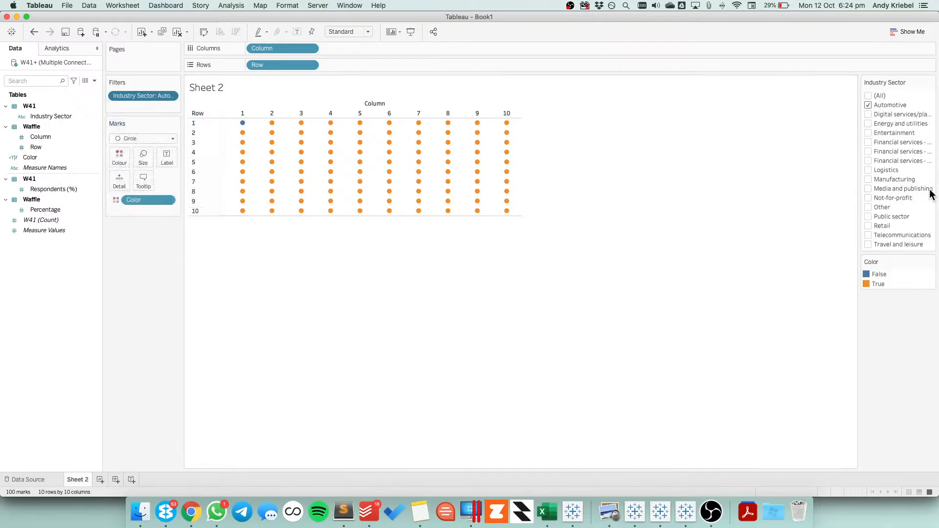
On a new sheet, list average Respondents (%) by Industry Sector as a text table, sorted in descending order
left_click(101, 479)
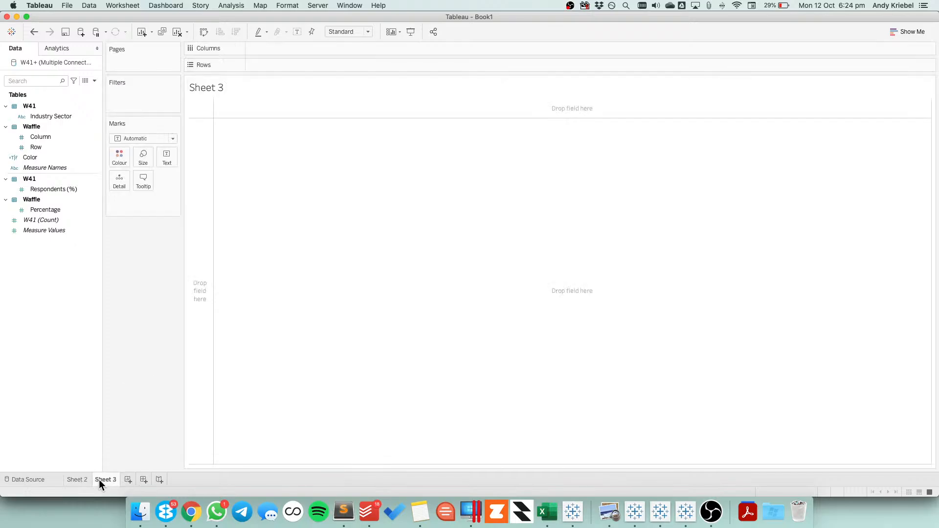
left_click_drag(41, 116, 210, 178)
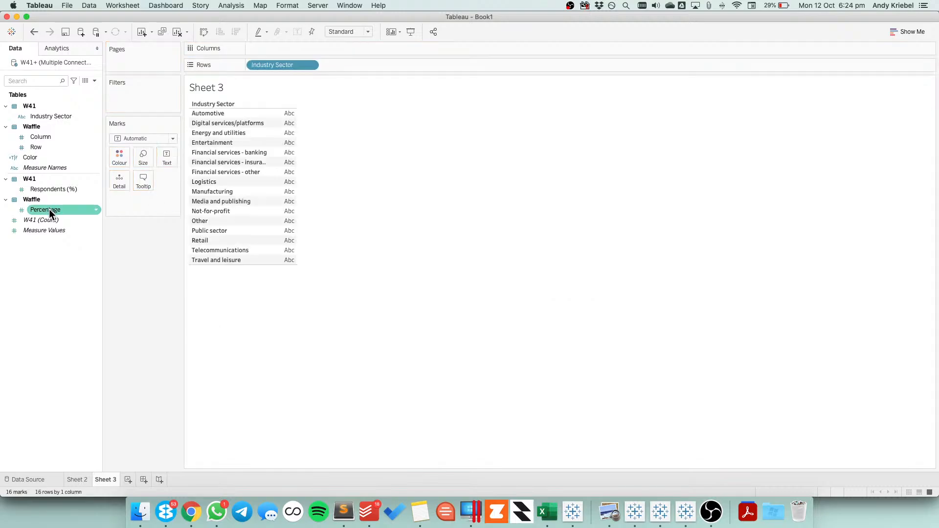
left_click_drag(59, 189, 289, 143)
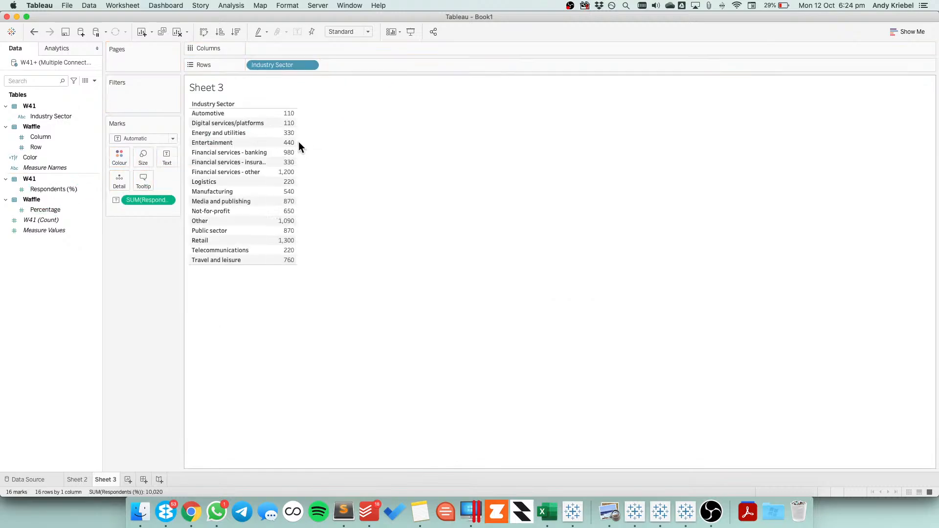
left_click(166, 201)
mouse_move(180, 285)
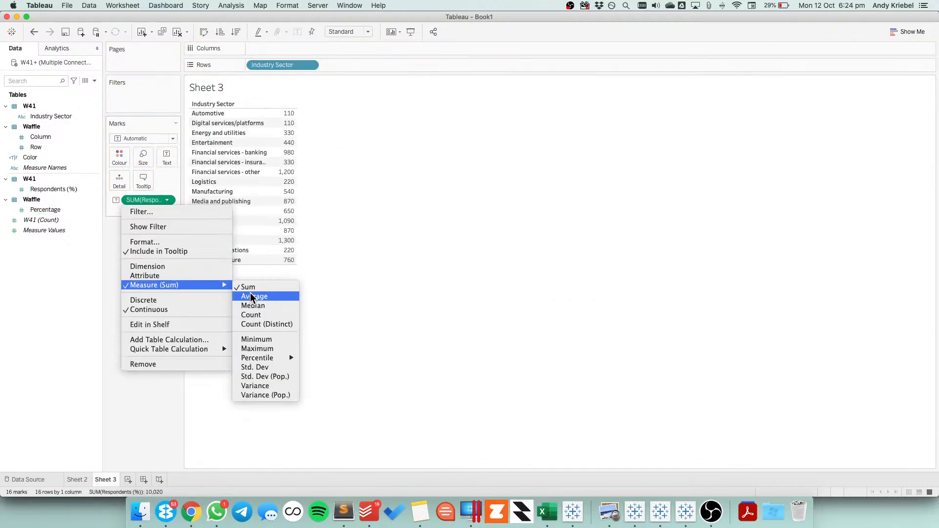
left_click(264, 296)
left_click(236, 32)
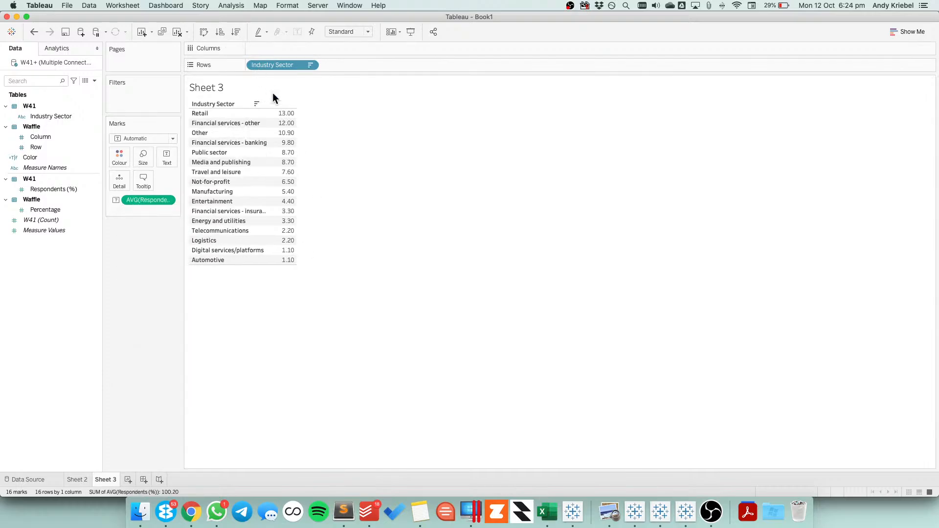
Filter the waffle grid on Sheet 2 to the Retail sector instead of Automotive
left_click(85, 479)
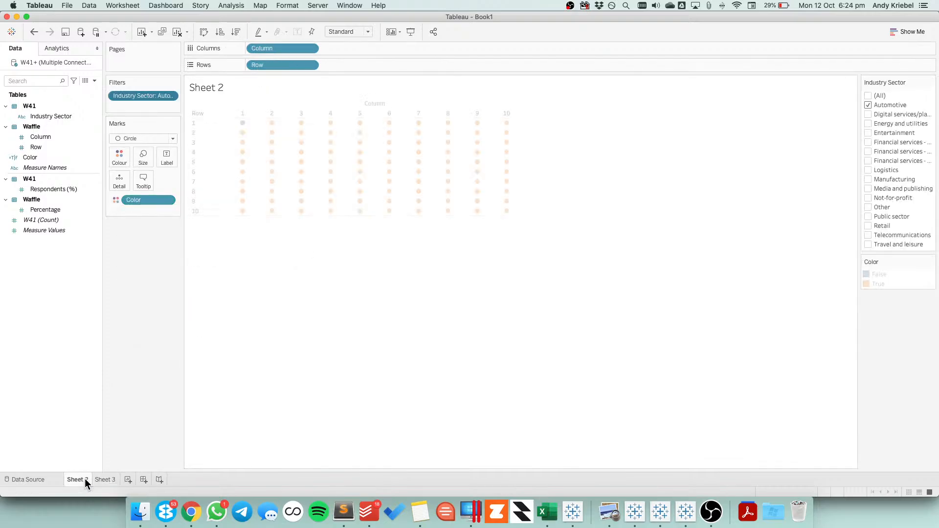
left_click(869, 104)
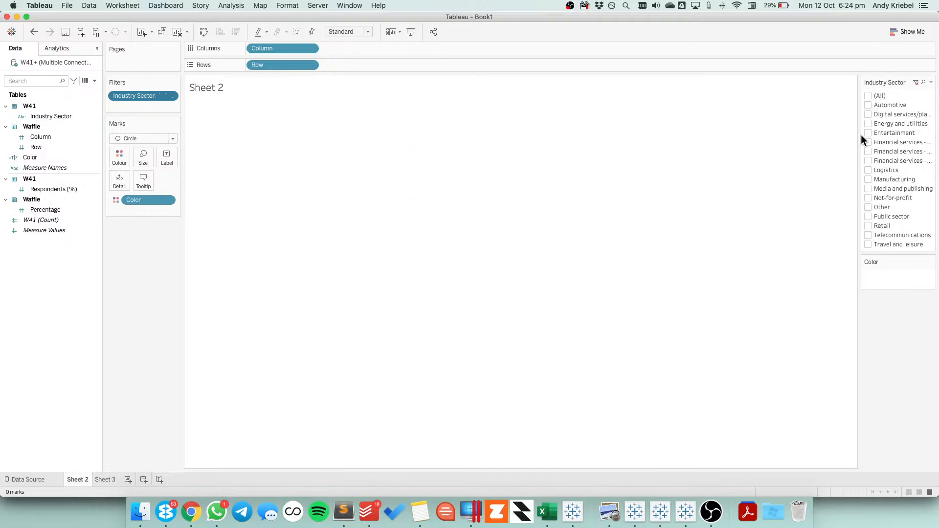
left_click(868, 226)
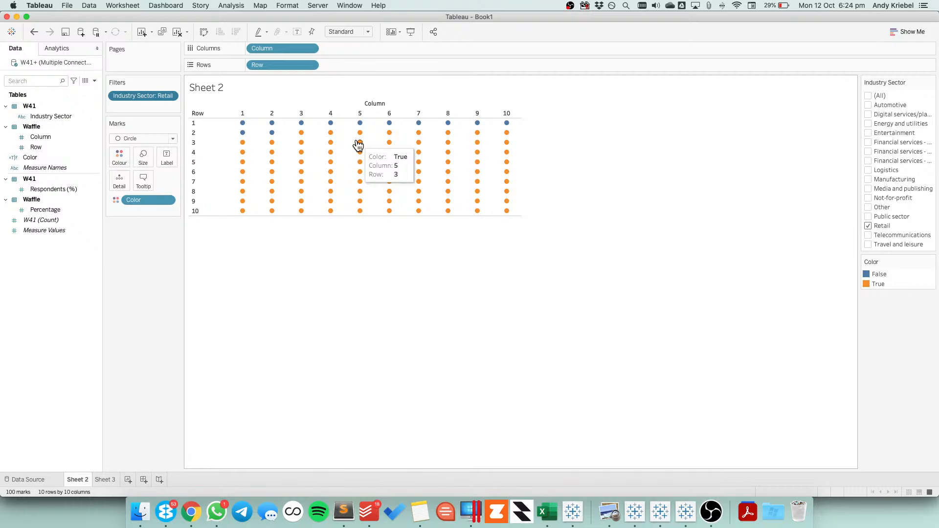
Compare Retail's average Respondents (%) on Sheet 3 with the coloured circles in the Sheet 2 grid
left_click(49, 191)
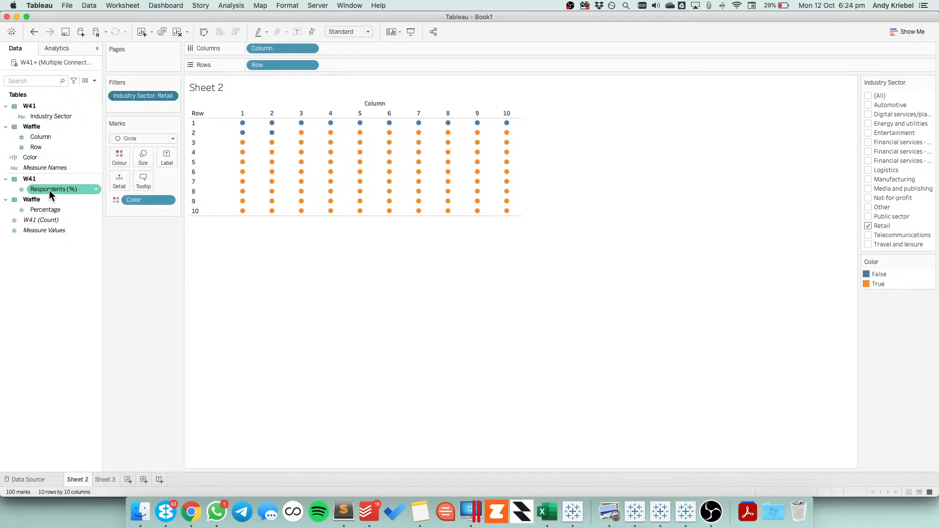
left_click(258, 319)
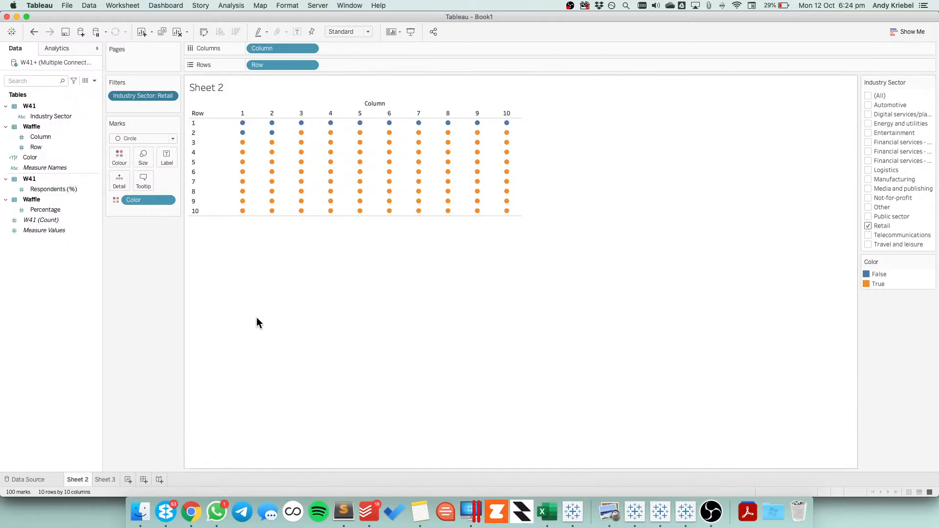
left_click(102, 478)
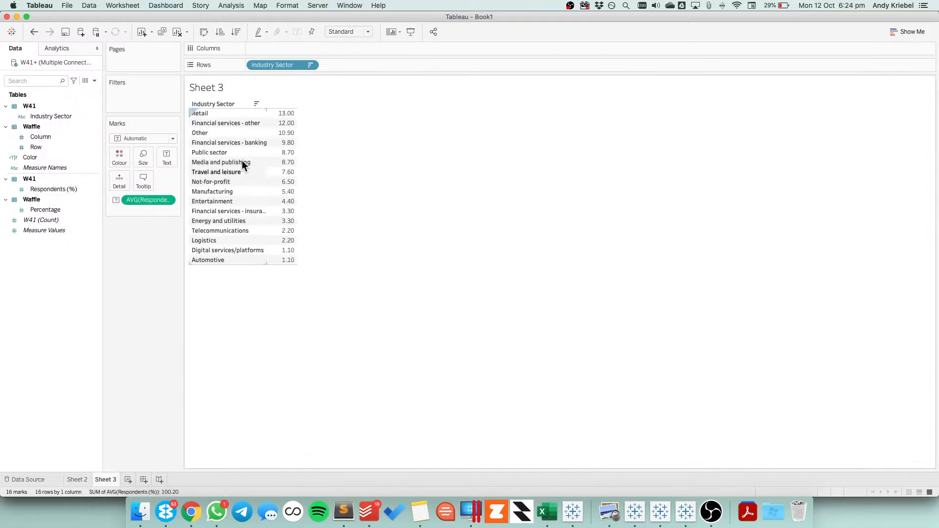
mouse_move(288, 118)
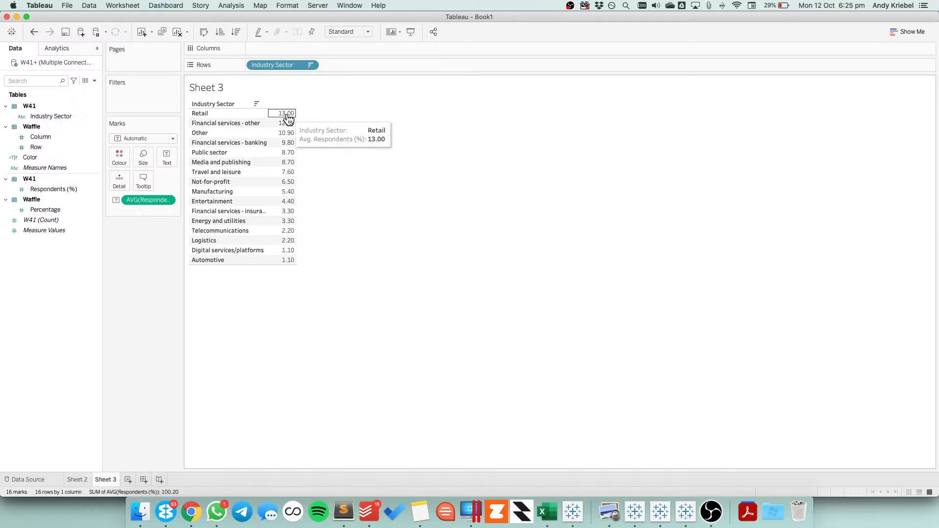
left_click(75, 478)
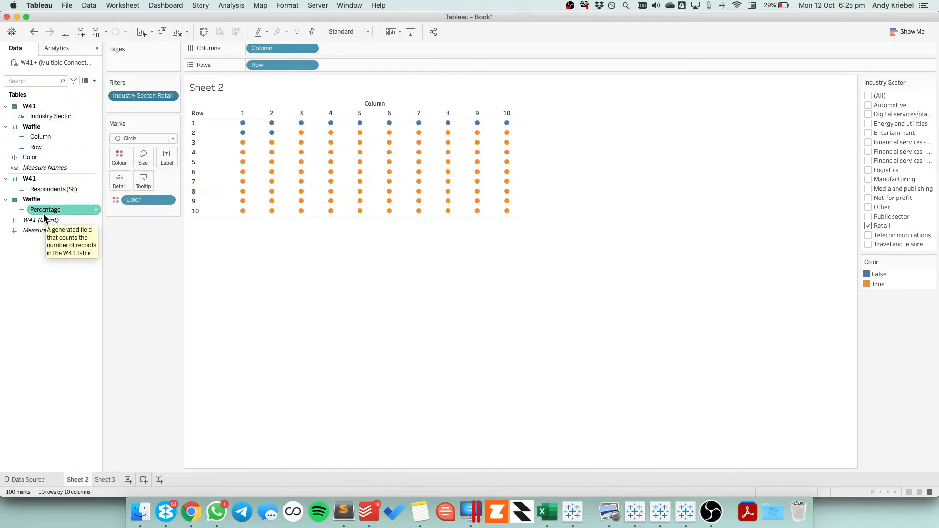
Edit the Color calculated field to read [Respondents (%)]/100 < [Percentage]
right_click(45, 157)
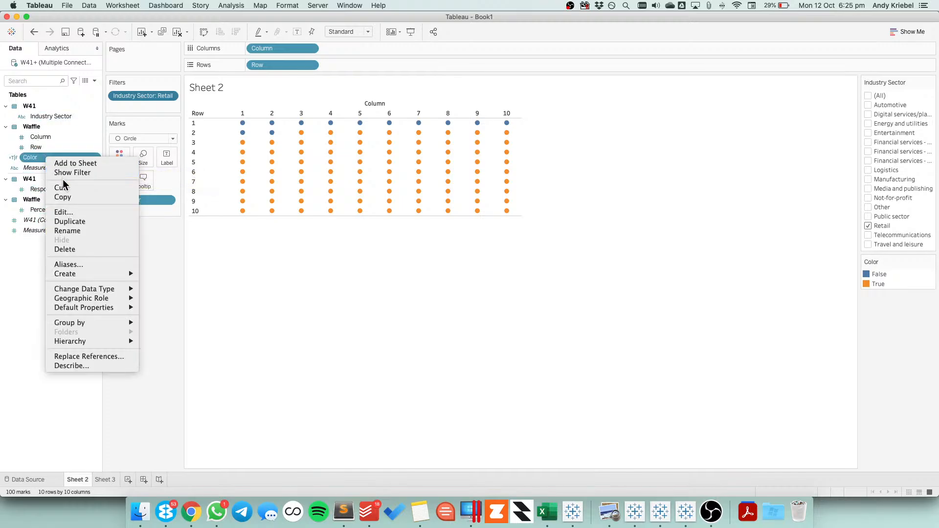
left_click(66, 209)
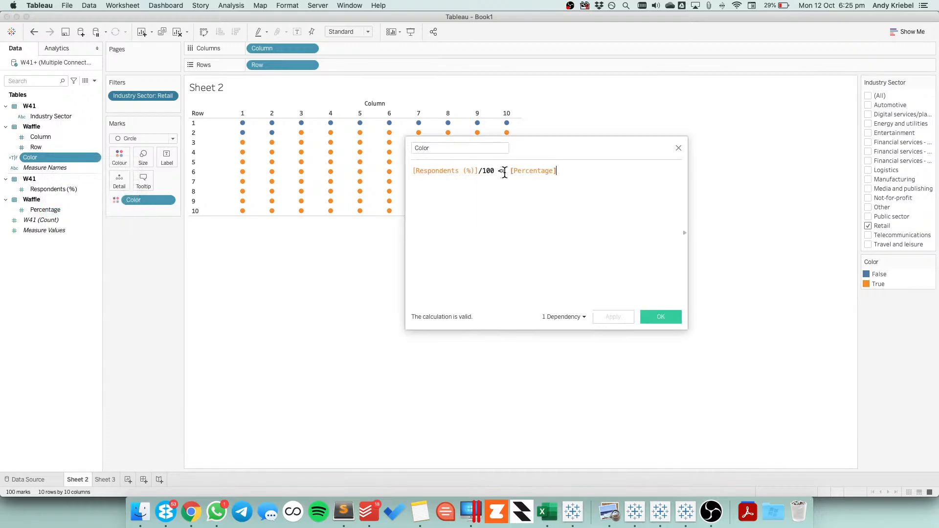
key("BackSpace")
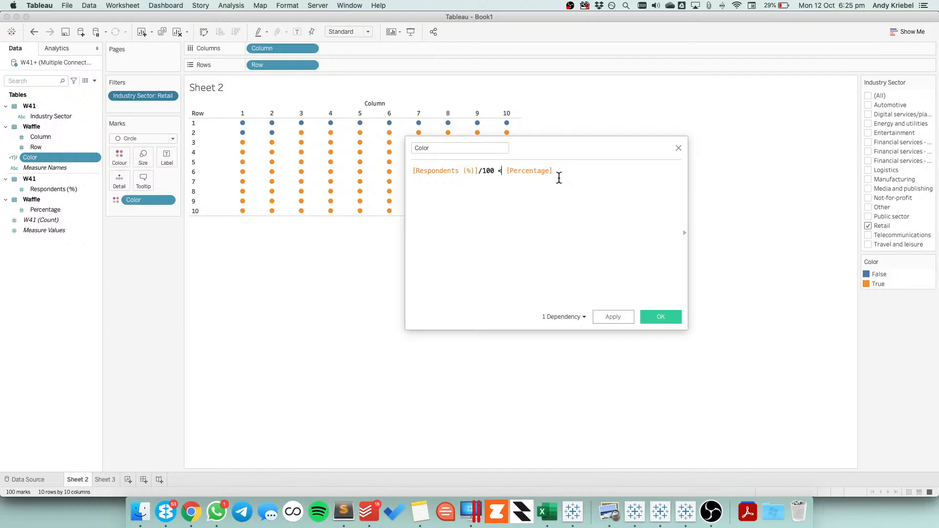
left_click(613, 316)
left_click(656, 316)
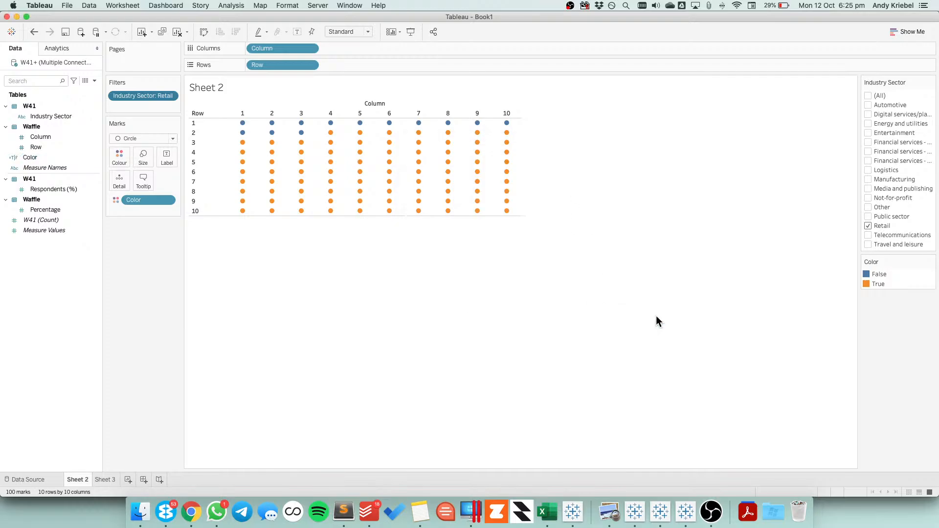
Try the Square mark type on the grid and undo the change
left_click(310, 48)
key("Escape")
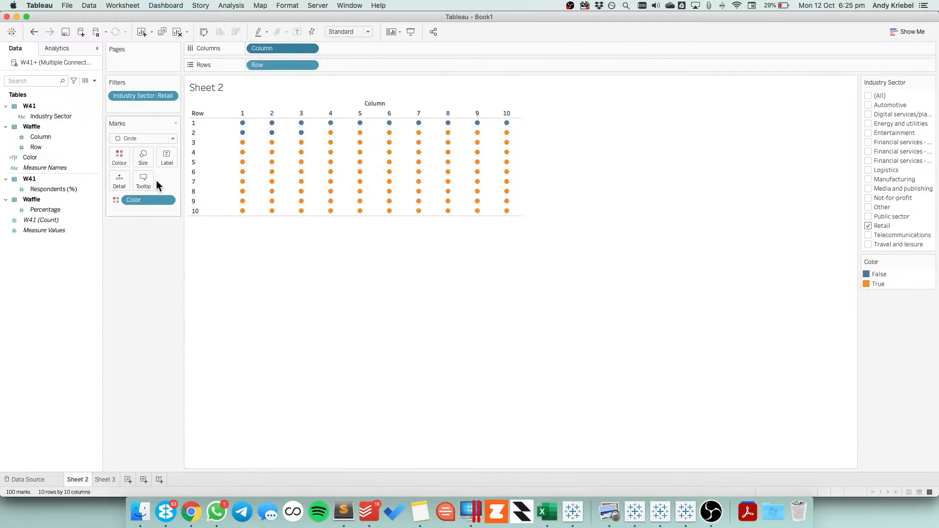
left_click(125, 137)
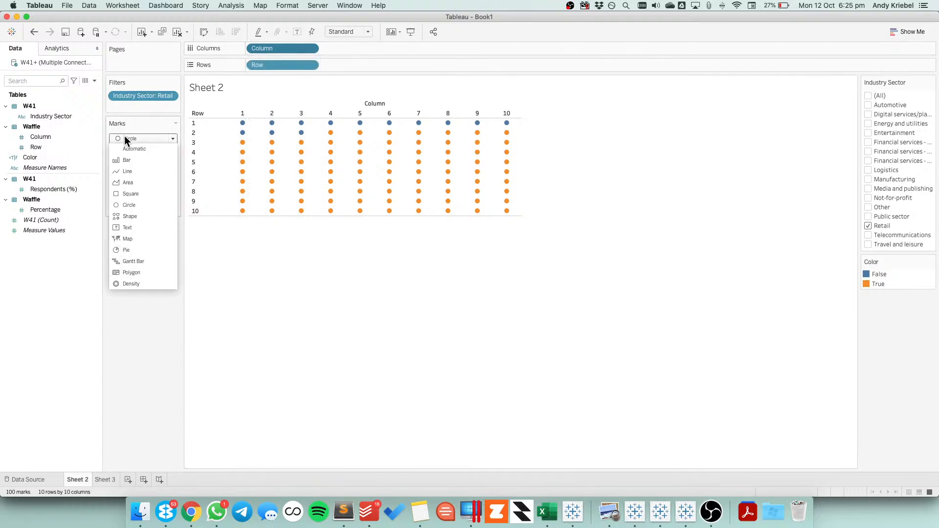
left_click(131, 194)
left_click(37, 32)
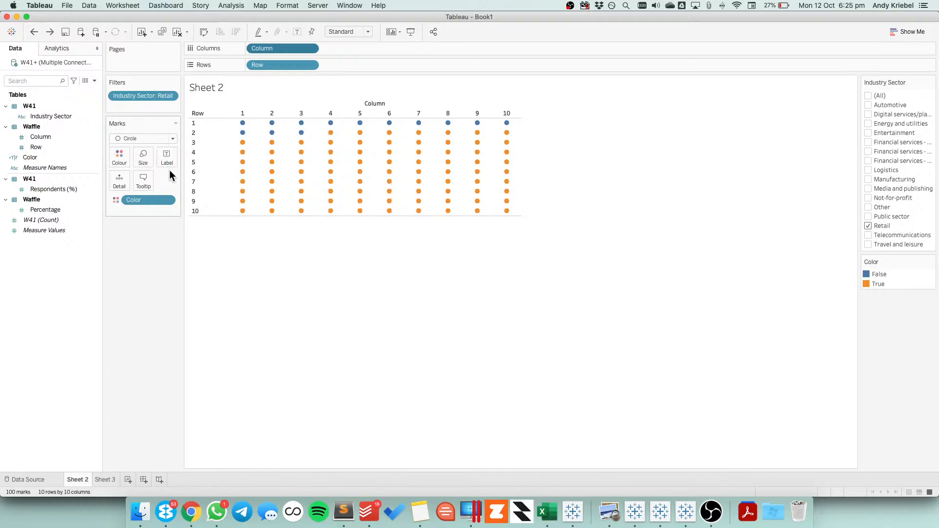
Try converting Column and Row to continuous fields and enlarging the circles
left_click(310, 48)
left_click(292, 201)
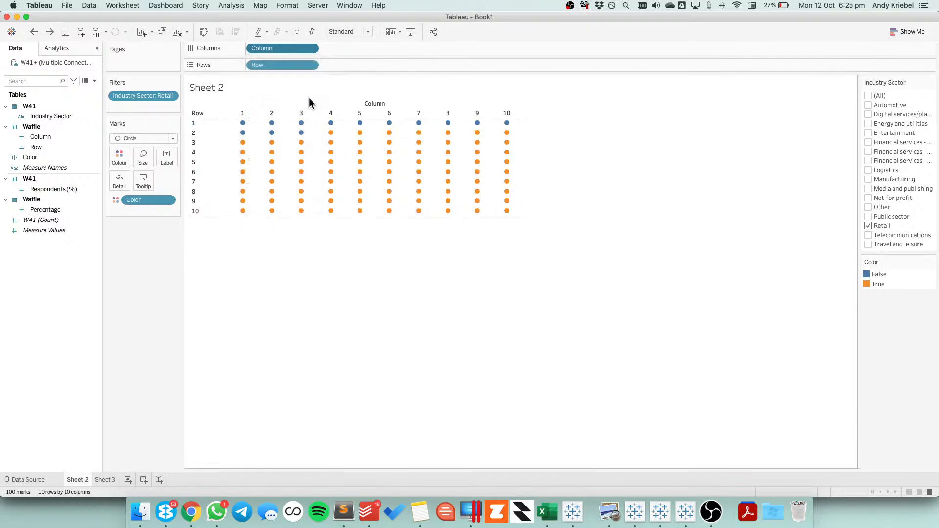
left_click(310, 65)
left_click(288, 218)
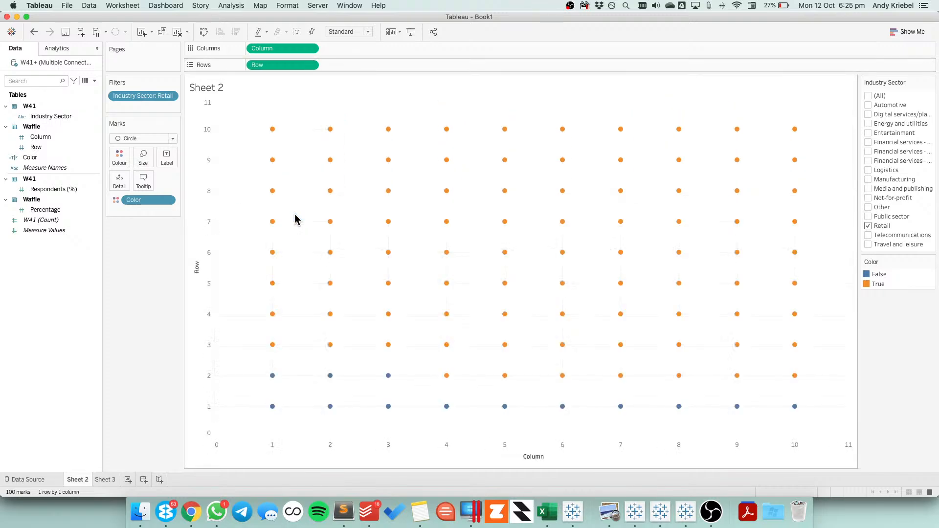
left_click(143, 157)
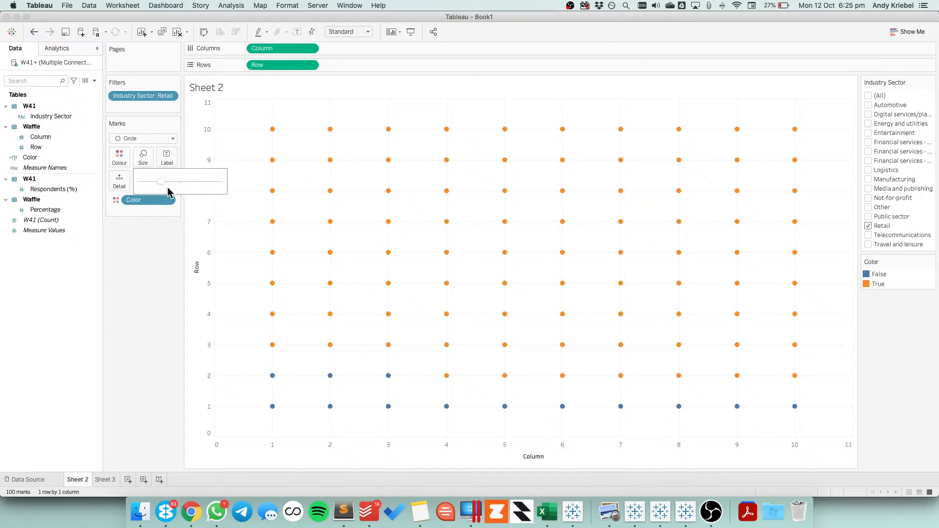
left_click_drag(175, 182, 204, 183)
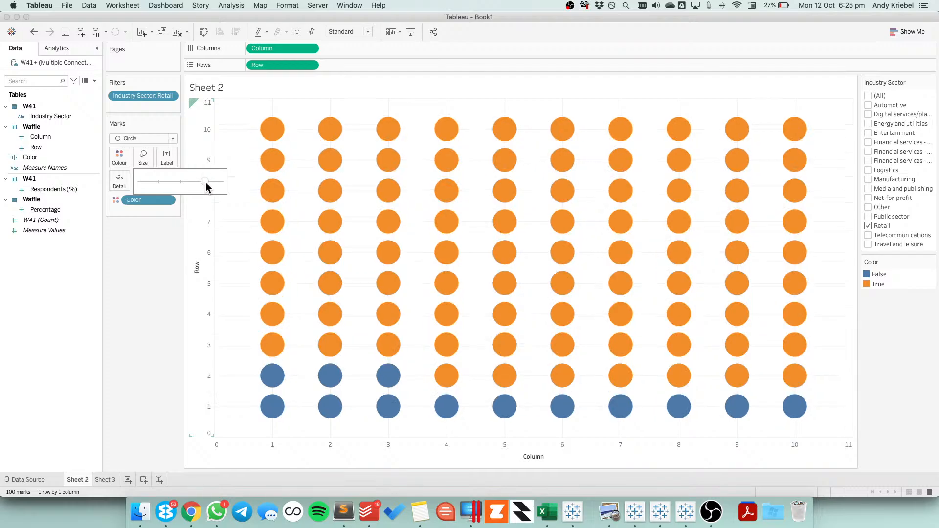
Undo the circle size changes and the conversion of Column and Row to continuous
left_click(34, 33)
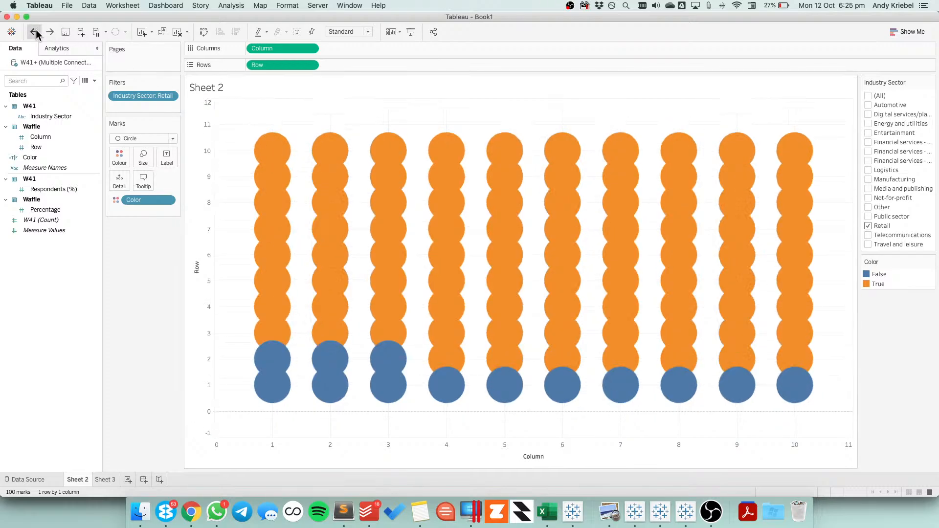
left_click(34, 32)
left_click(35, 32)
left_click(35, 32)
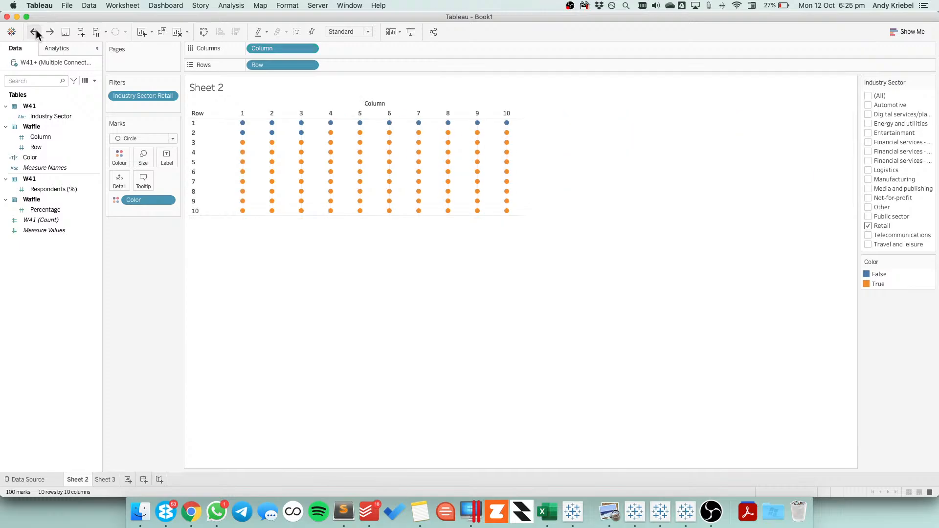
Sort the Row field in descending data source order
left_click(311, 65)
left_click(272, 116)
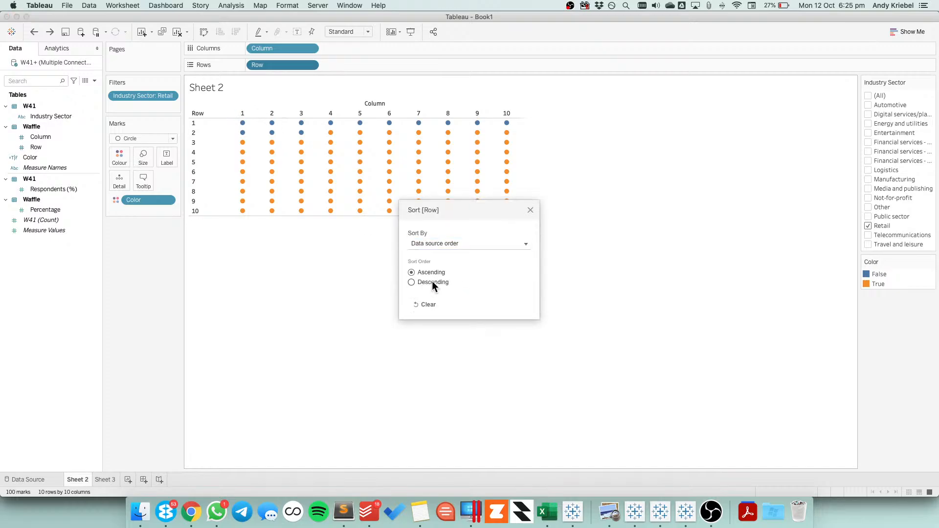
left_click(531, 210)
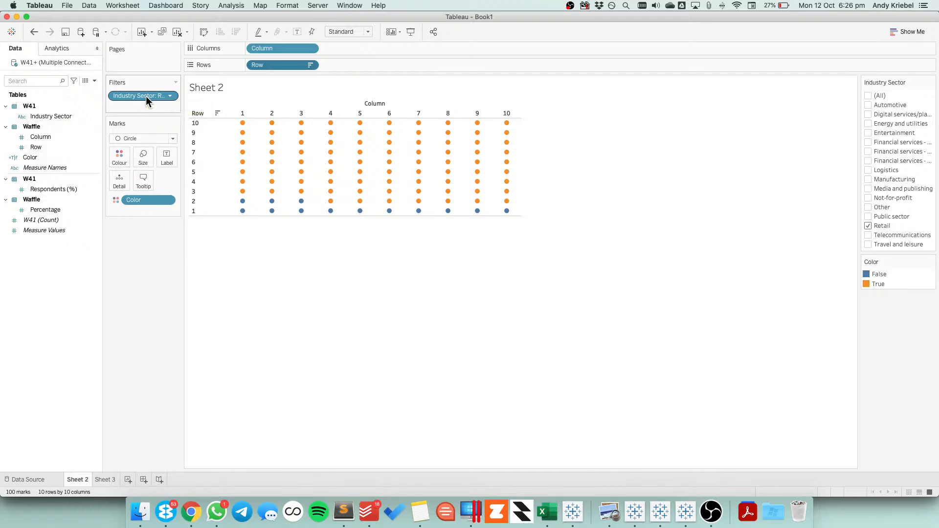
Move Industry Sector from the filters to the columns, ahead of Column, to give each sector its own waffle
left_click_drag(146, 96, 257, 51)
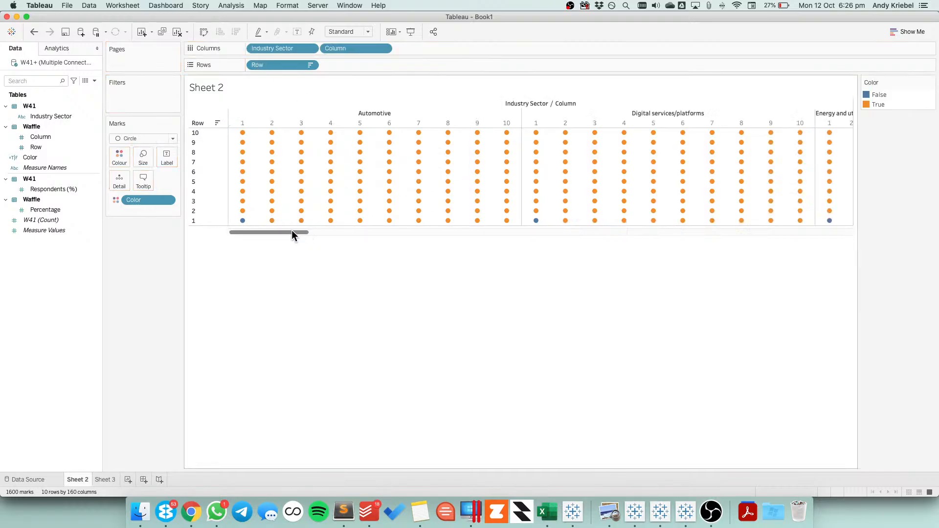
left_click_drag(291, 232, 250, 226)
Sort Industry Sector in descending order by the sum of the Respondents (%) field
left_click(310, 48)
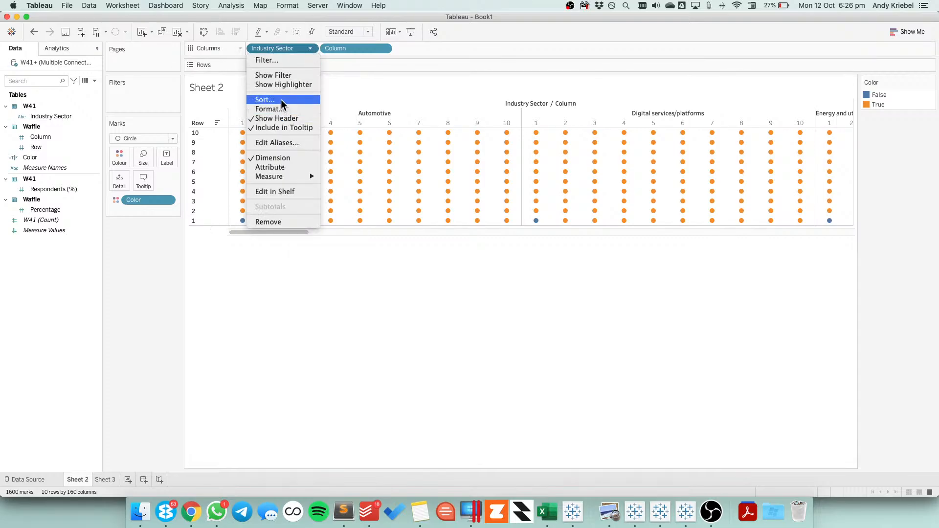
left_click(366, 116)
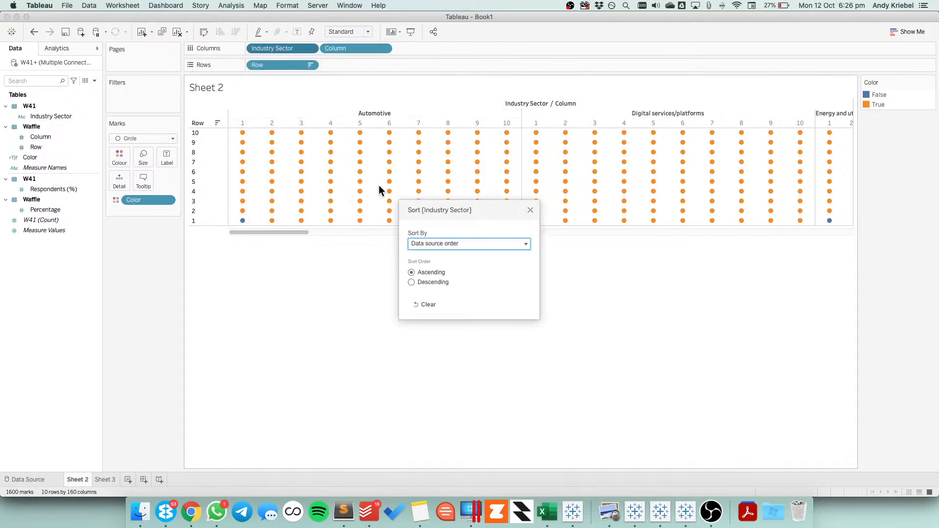
left_click(421, 282)
left_click(423, 243)
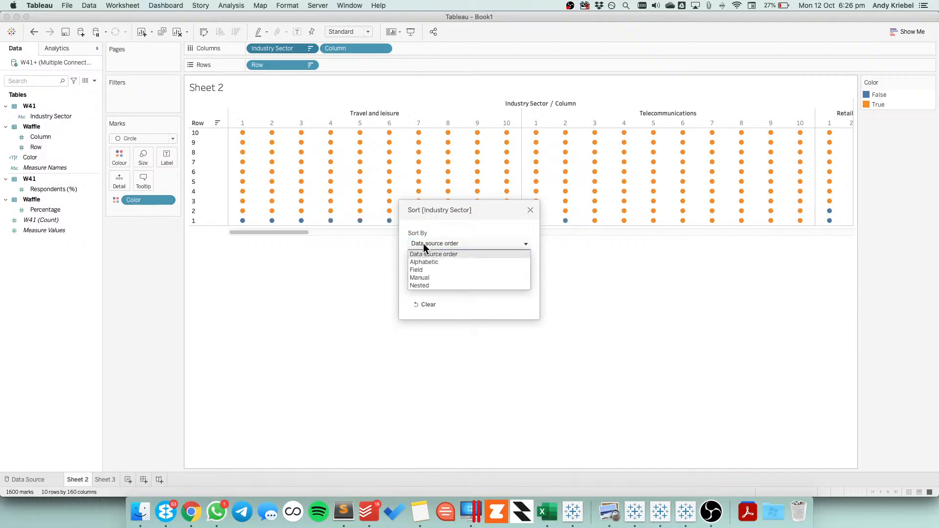
left_click(423, 270)
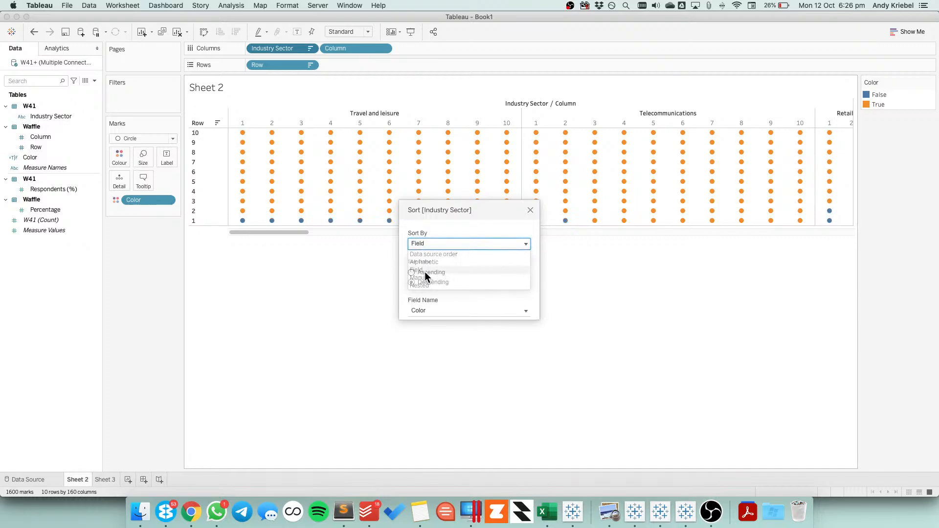
left_click(424, 310)
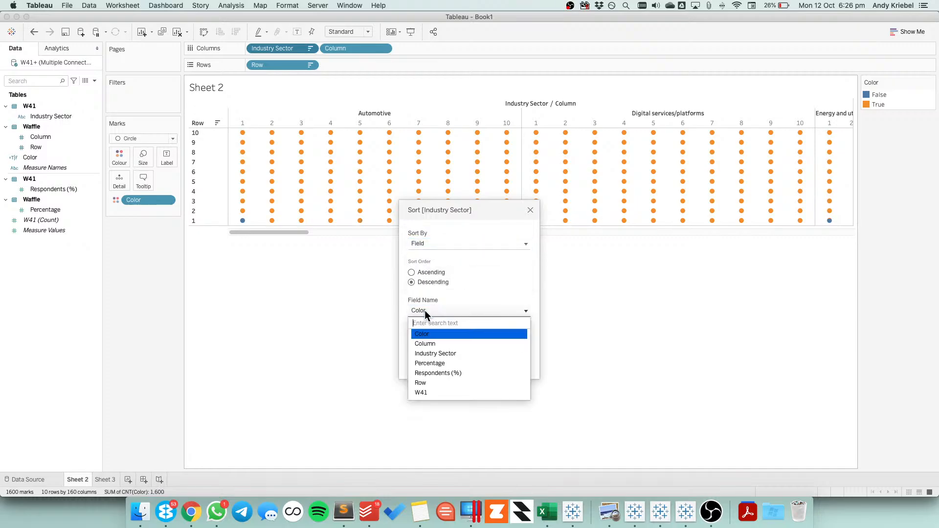
left_click(432, 373)
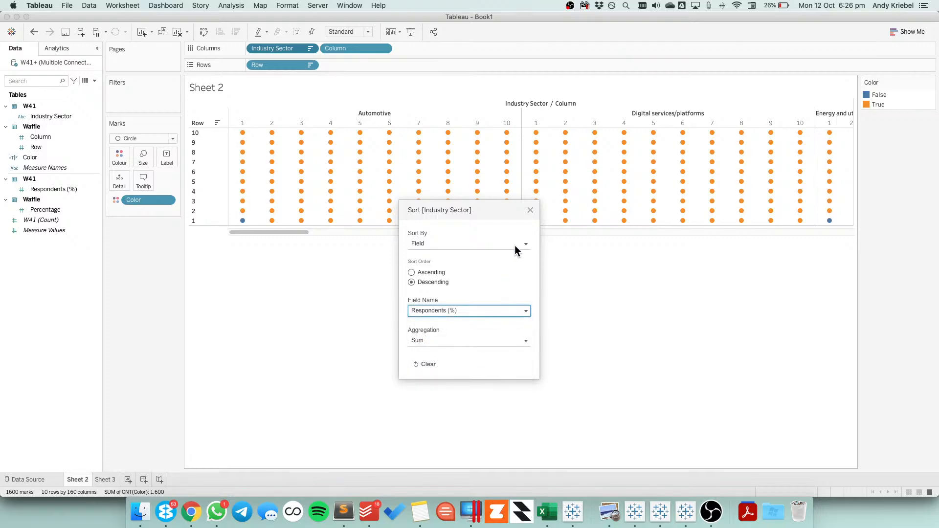
left_click(530, 210)
left_click_drag(295, 229, 263, 227)
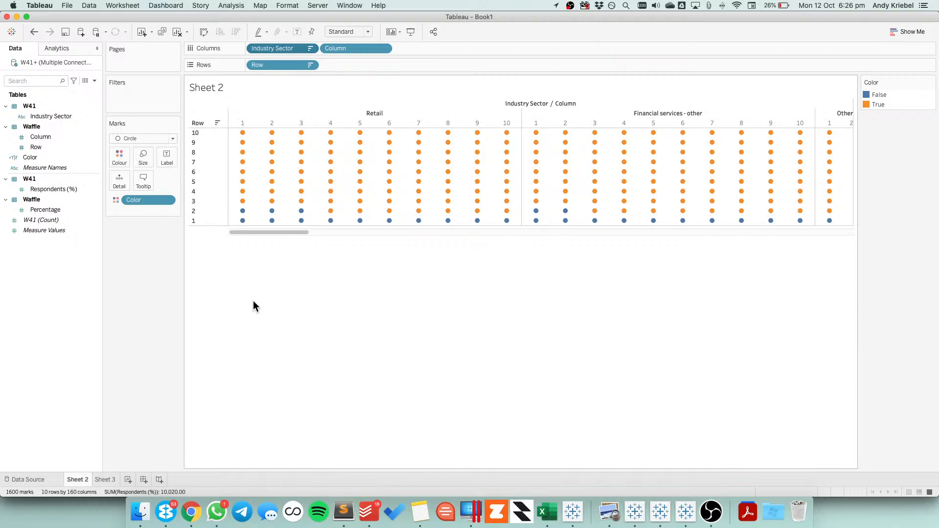
Search the computer for "trellis" and copy the Columns and Rows formulas from the Trellis / Panel Chart Calculations note
left_click(420, 512)
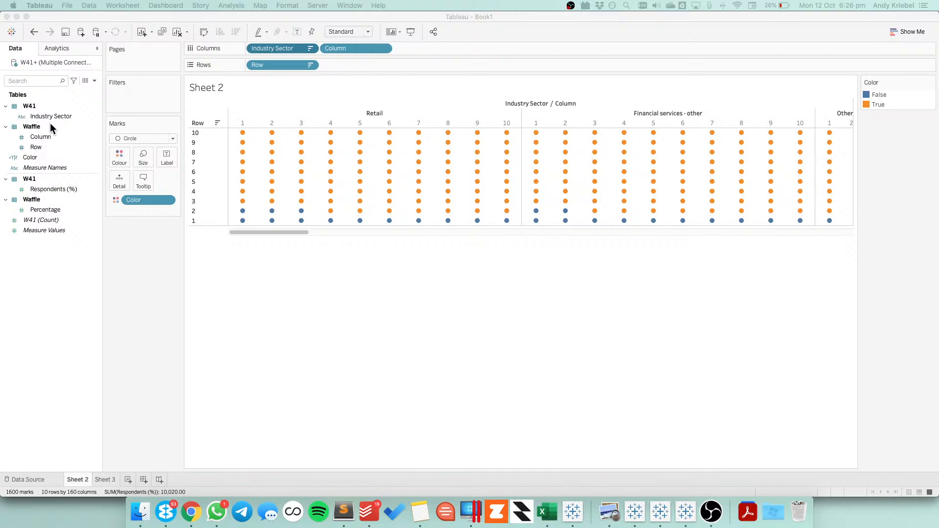
left_click(408, 378)
key("super+space")
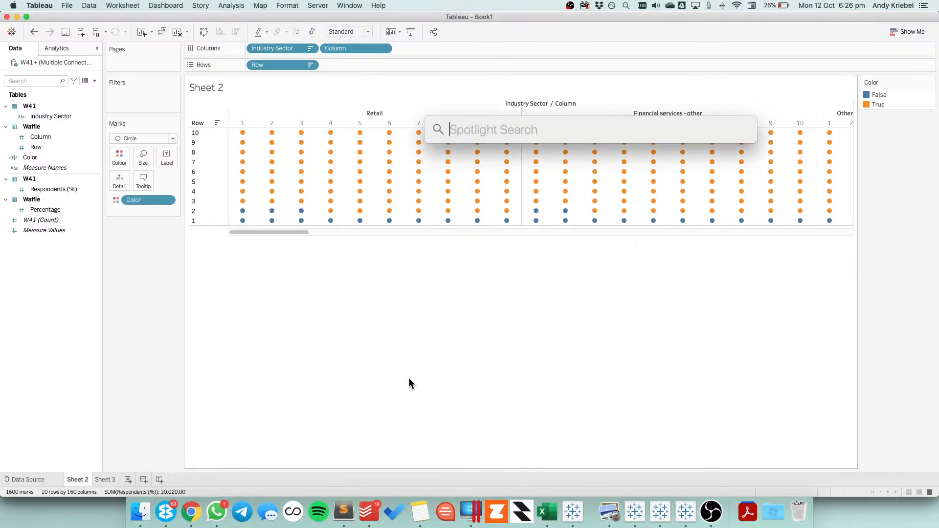
type("trellis")
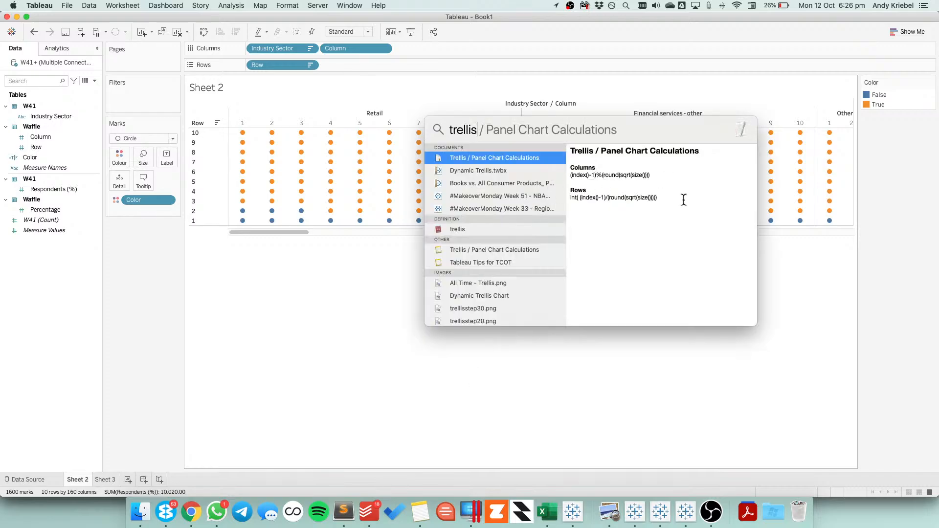
left_click_drag(684, 200, 559, 168)
key("super+c")
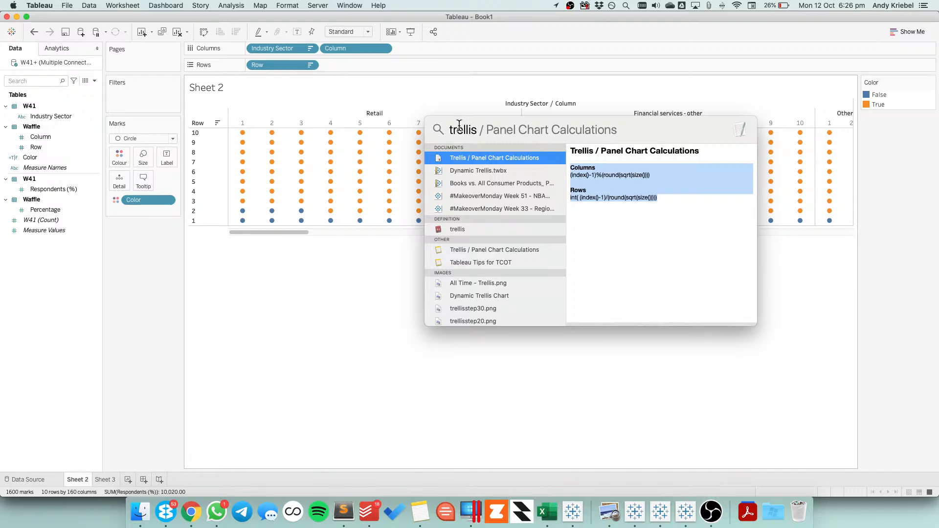
left_click(324, 281)
Create a calculated field named Columns with only the copied formula (index()-1)%(round(sqrt(size())))
right_click(27, 283)
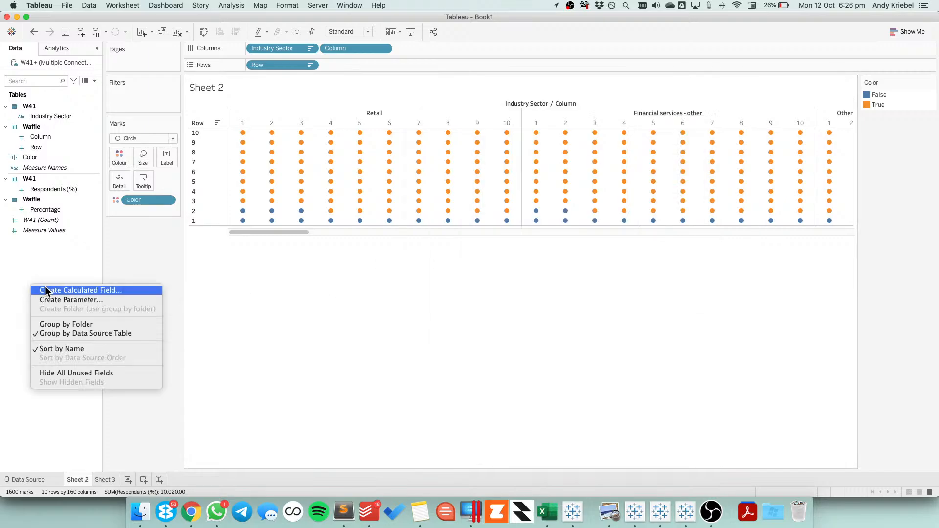
left_click(62, 291)
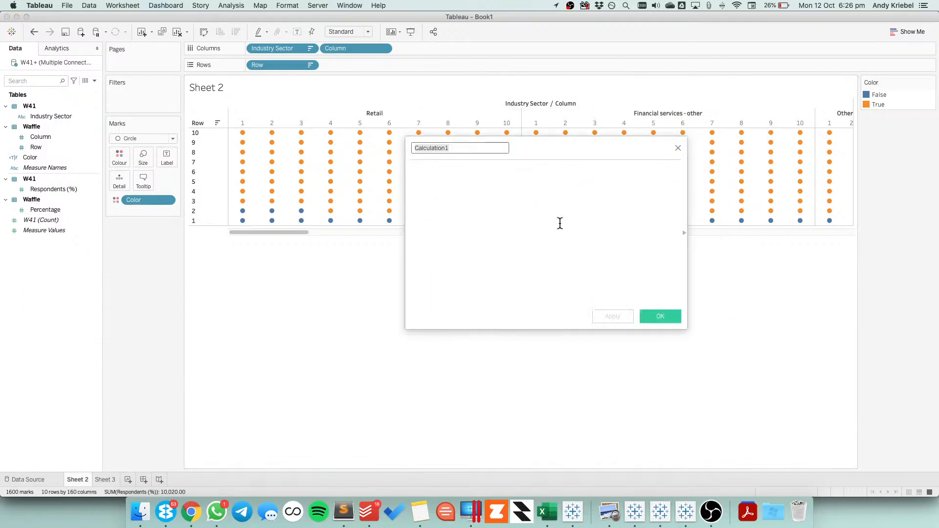
type("Columns")
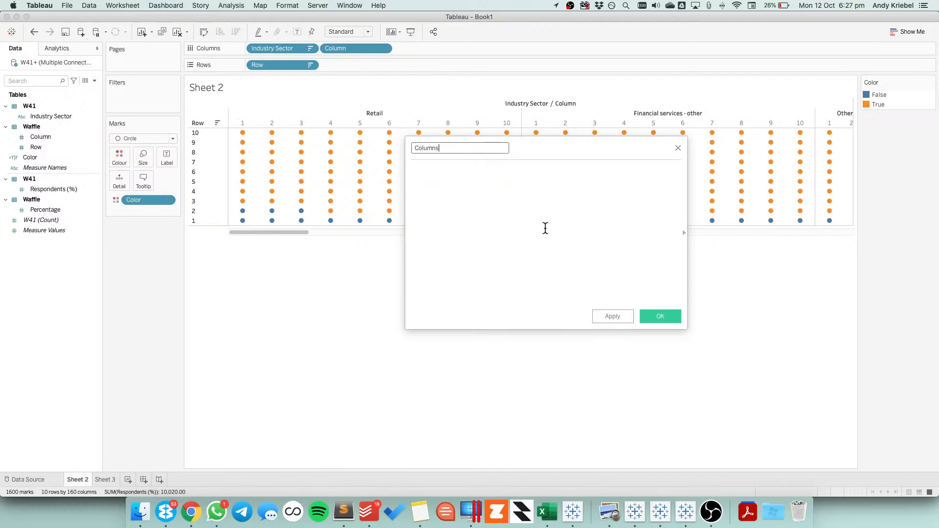
left_click(545, 228)
key("super+v")
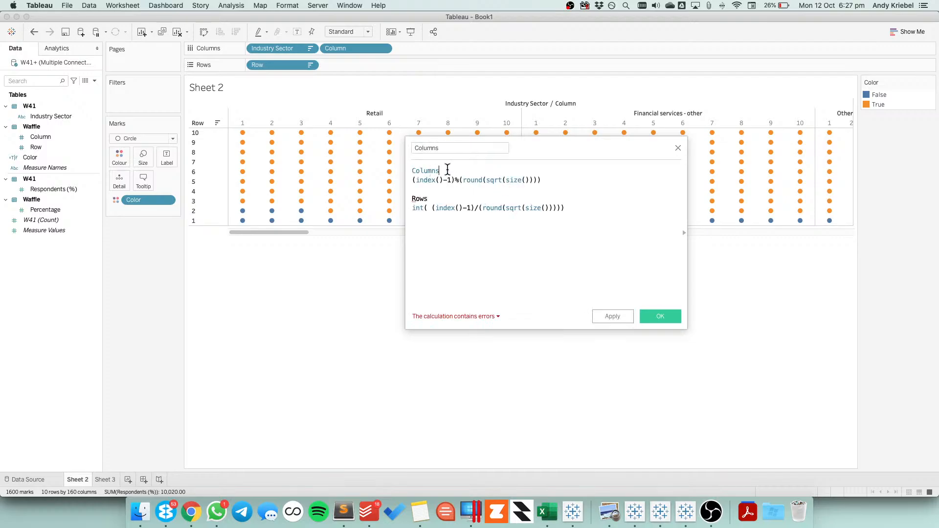
left_click_drag(444, 170, 388, 174)
key("BackSpace")
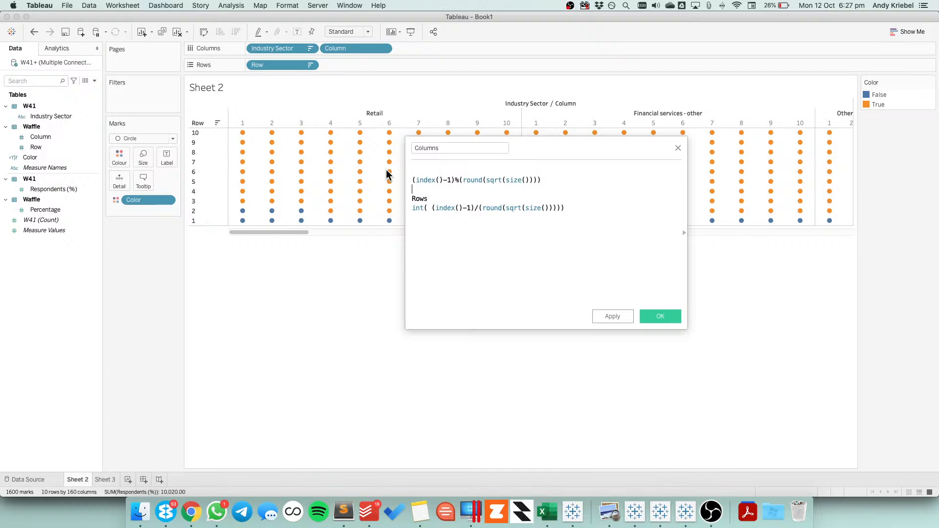
key("shift+super+Down")
key("super+c")
key("BackSpace")
key("Up")
key("BackSpace")
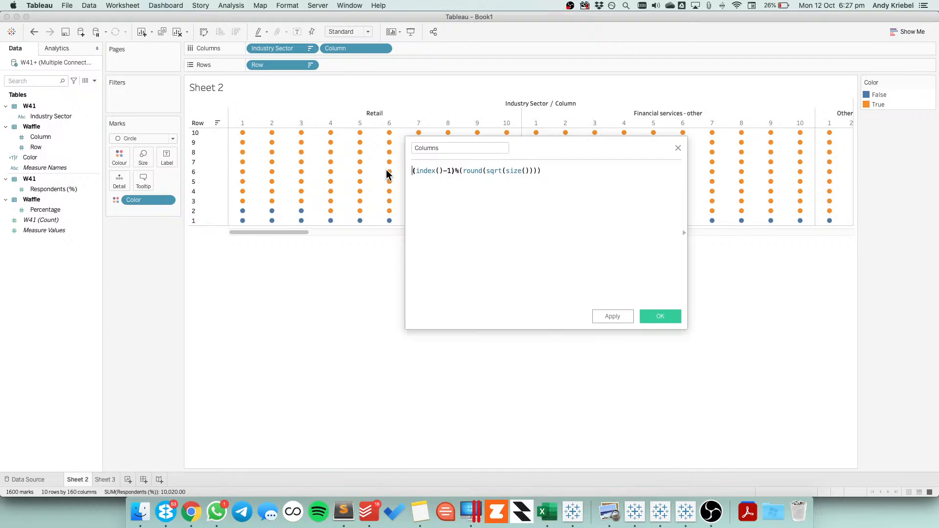
left_click(660, 315)
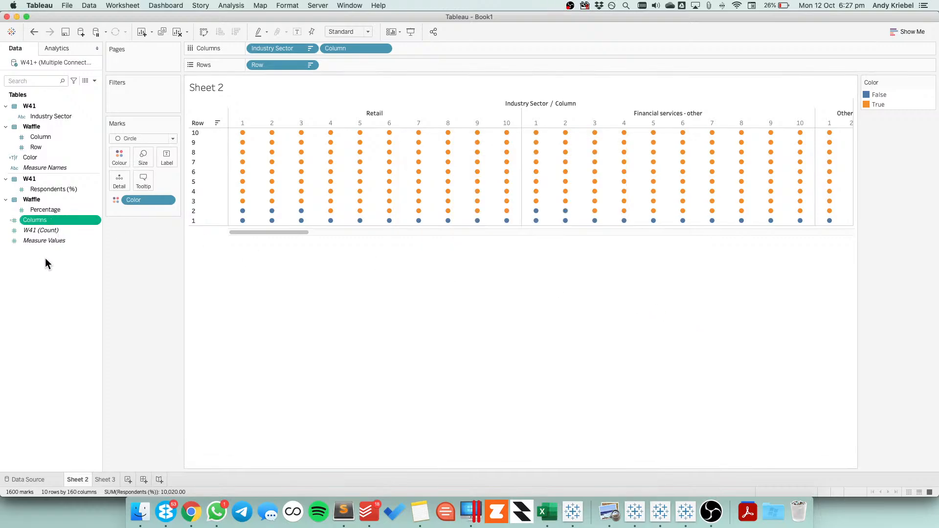
Create a calculated field named Rows with only the copied formula int( (index()-1)/(round(sqrt(size()))))
right_click(41, 276)
left_click(80, 279)
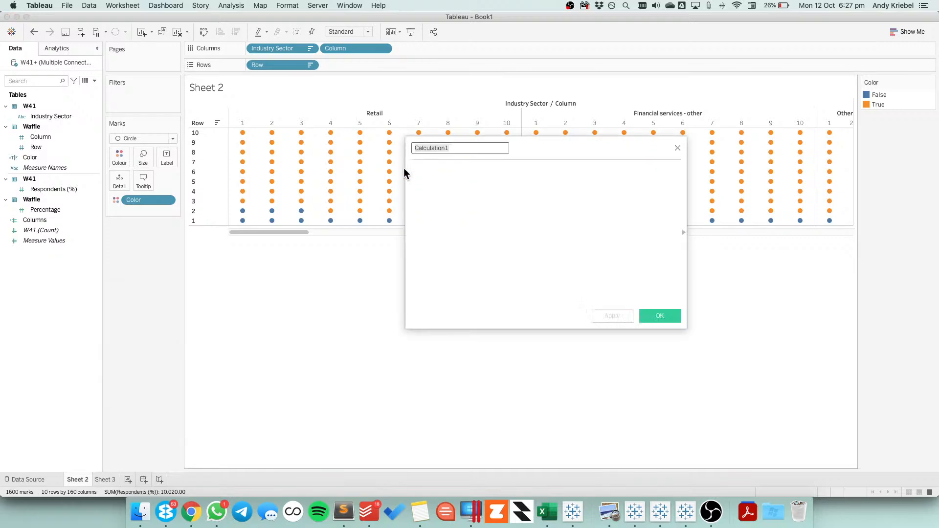
type("Rows")
left_click(435, 188)
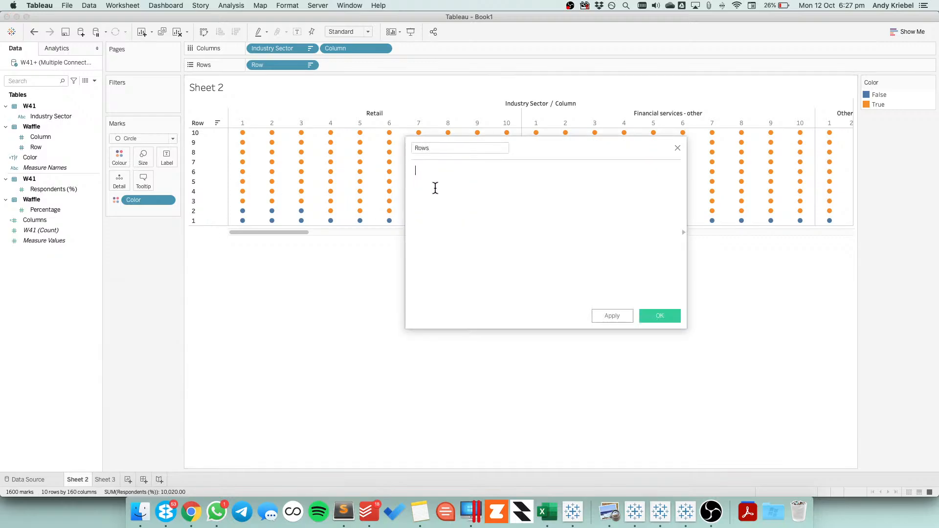
key("super+v")
left_click_drag(412, 190, 406, 157)
key("BackSpace")
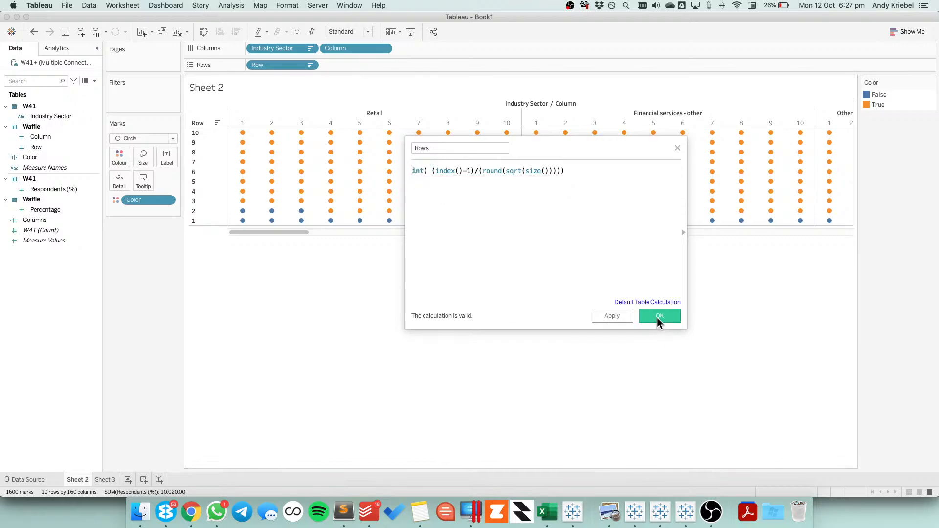
left_click(657, 318)
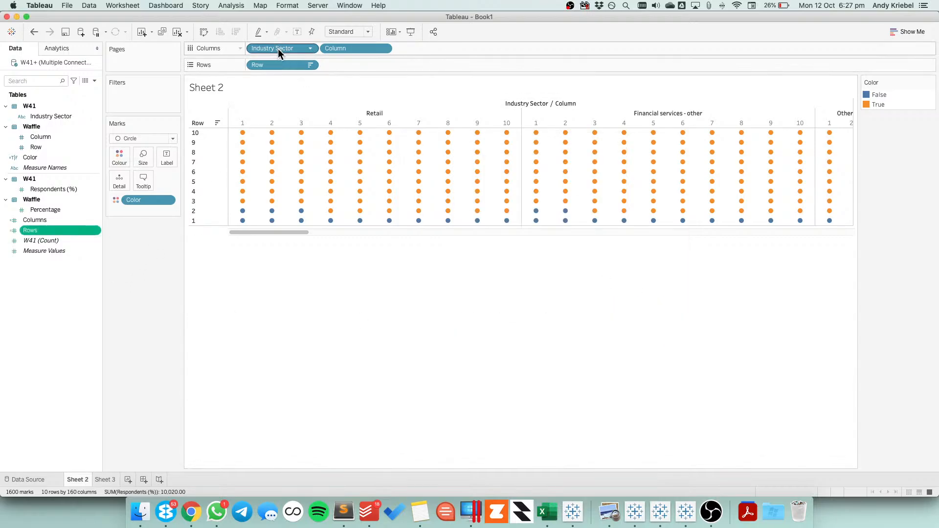
Move Industry Sector from the columns to the marks' detail and convert the Columns and Rows calculations to discrete
left_click_drag(278, 49, 119, 179)
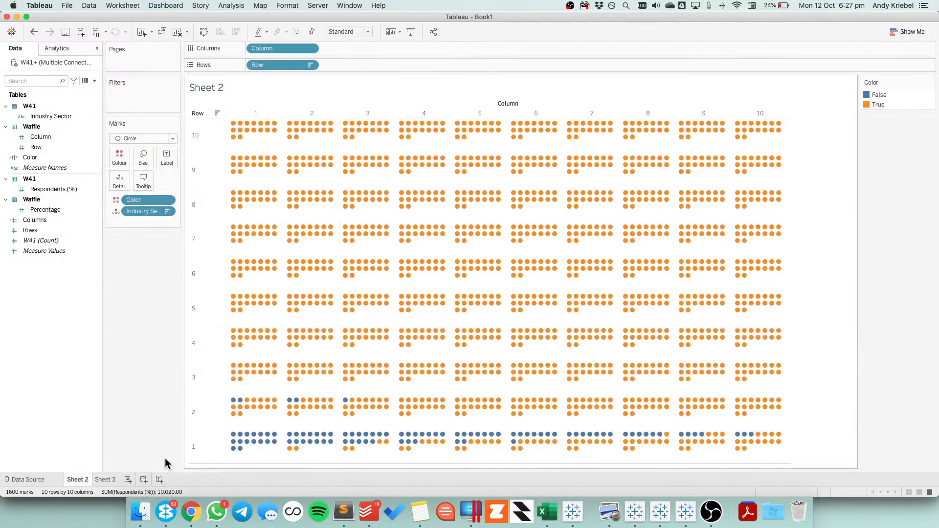
left_click(69, 231)
left_click(31, 220, "super")
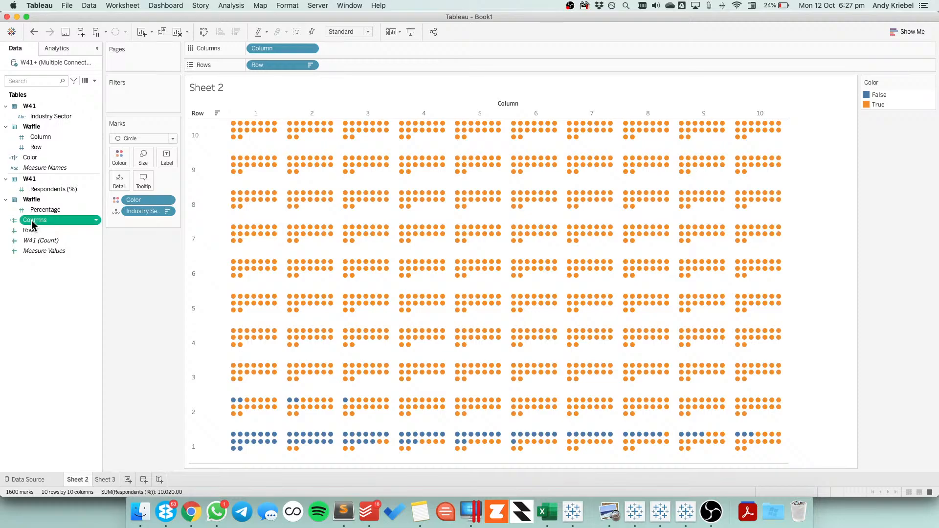
right_click(38, 229)
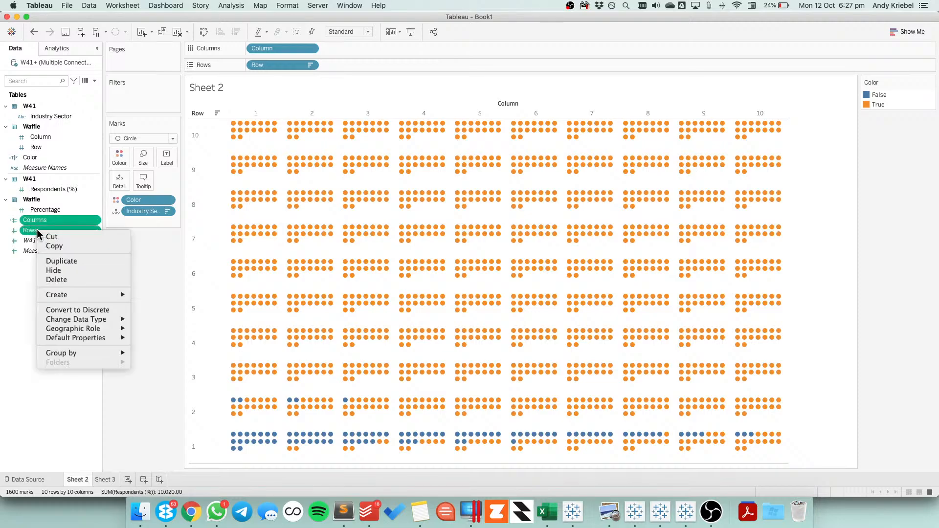
left_click(83, 308)
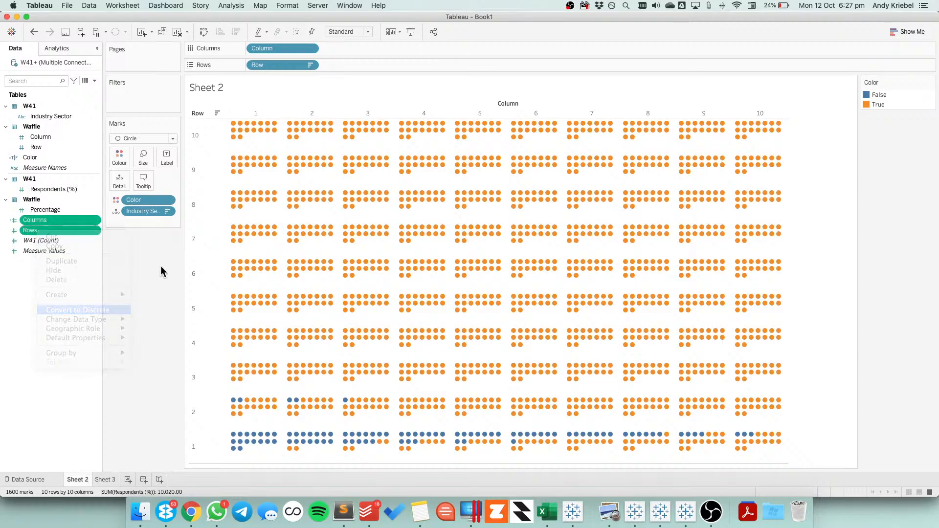
Place Columns ahead of Column and Rows ahead of Row, and compute both table calculations using Industry Sector
left_click_drag(56, 220, 260, 49)
left_click_drag(43, 229, 254, 68)
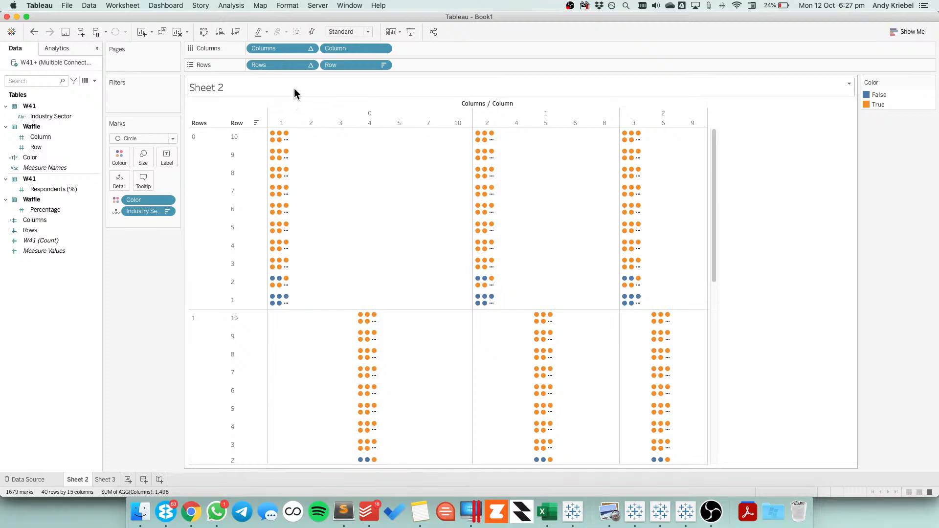
left_click(310, 48)
mouse_move(321, 181)
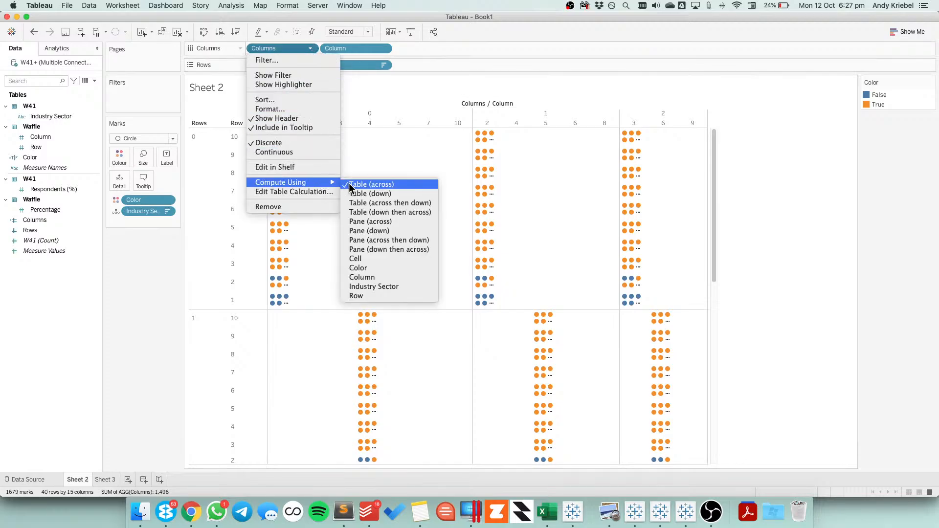
left_click(367, 287)
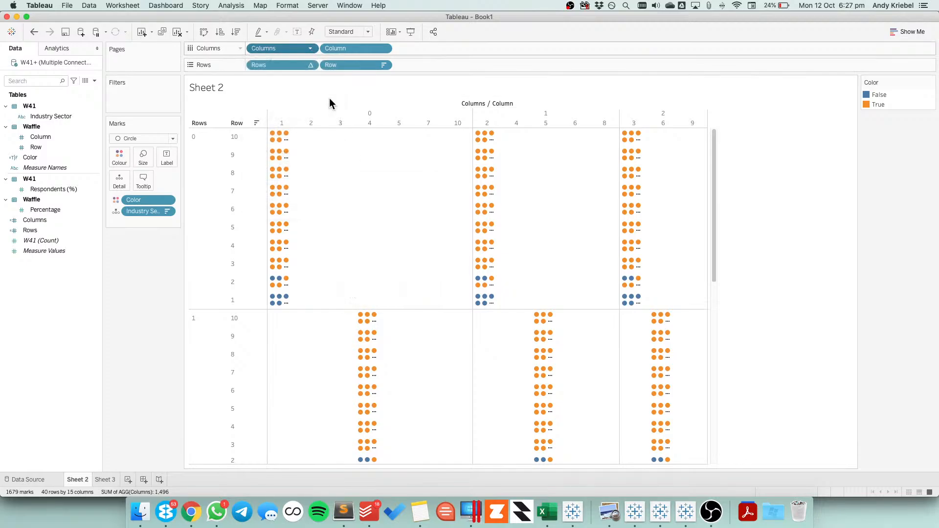
left_click(311, 65)
mouse_move(312, 200)
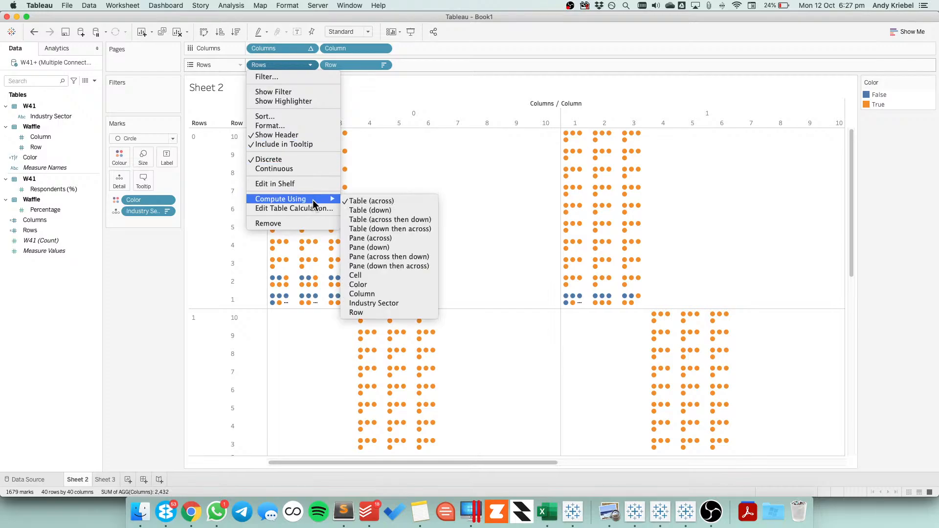
left_click(379, 303)
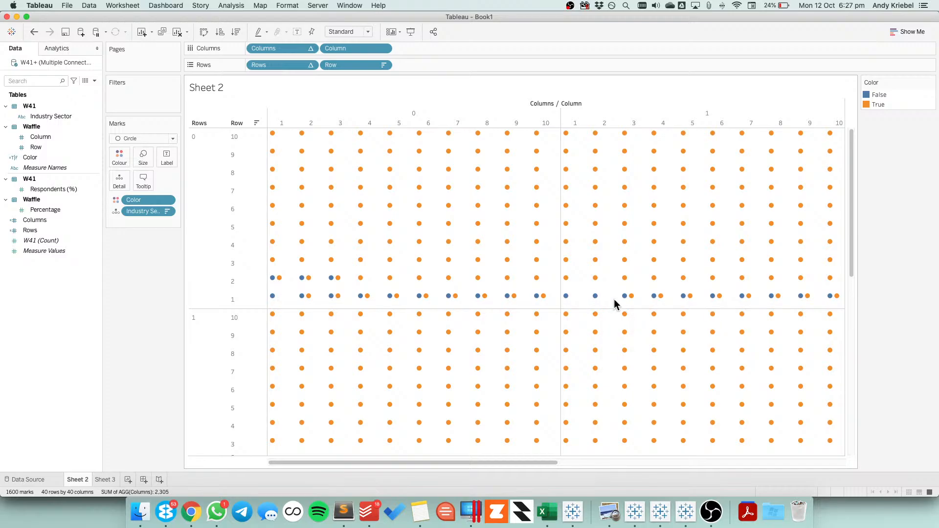
Add Color to the specific dimensions, alongside Industry Sector, in both the Columns and Rows table calculations
left_click(310, 47)
left_click(290, 192)
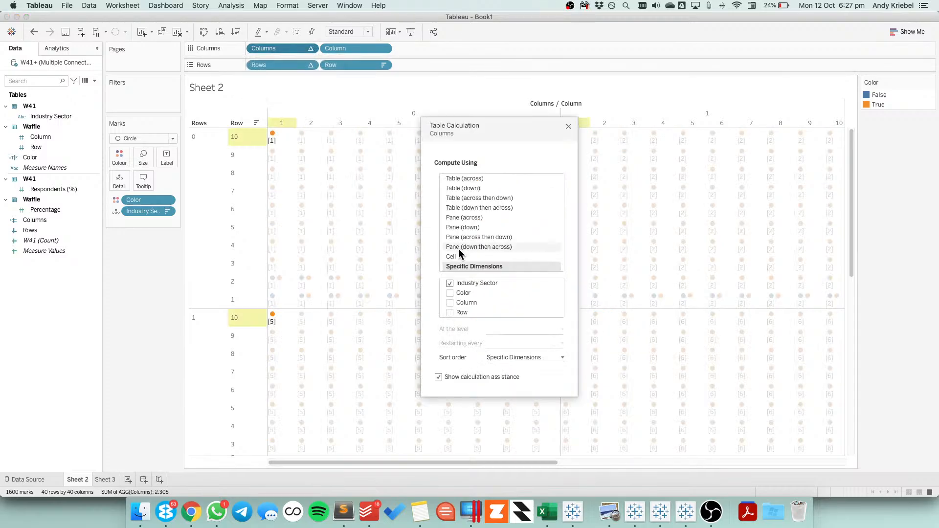
left_click(449, 293)
left_click(309, 65)
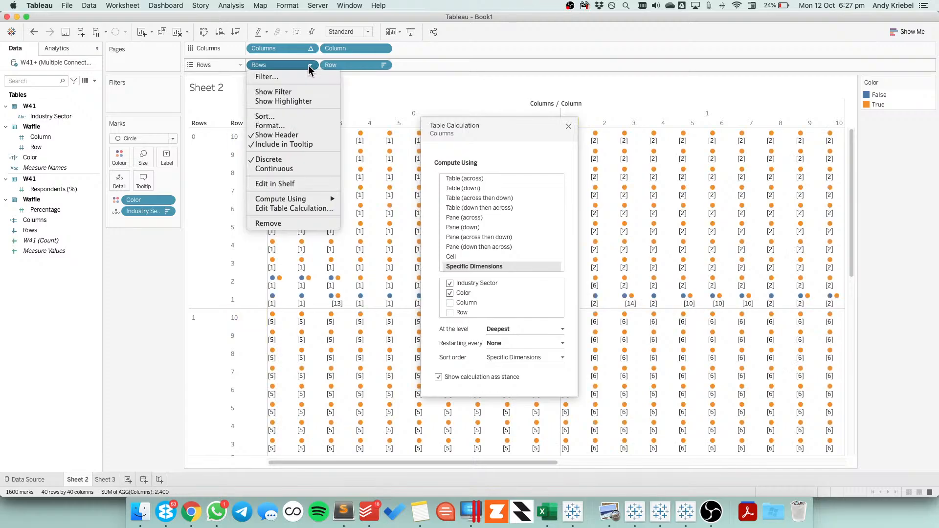
left_click(289, 207)
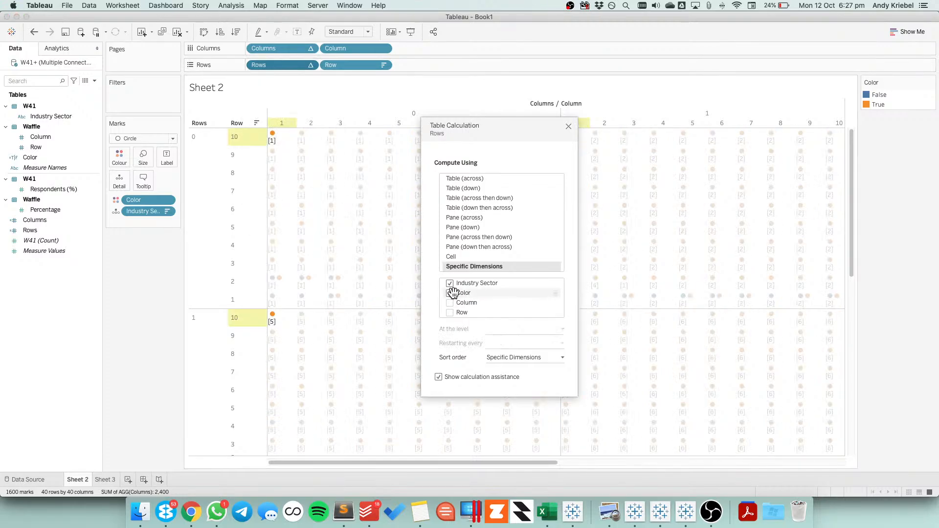
left_click(450, 293)
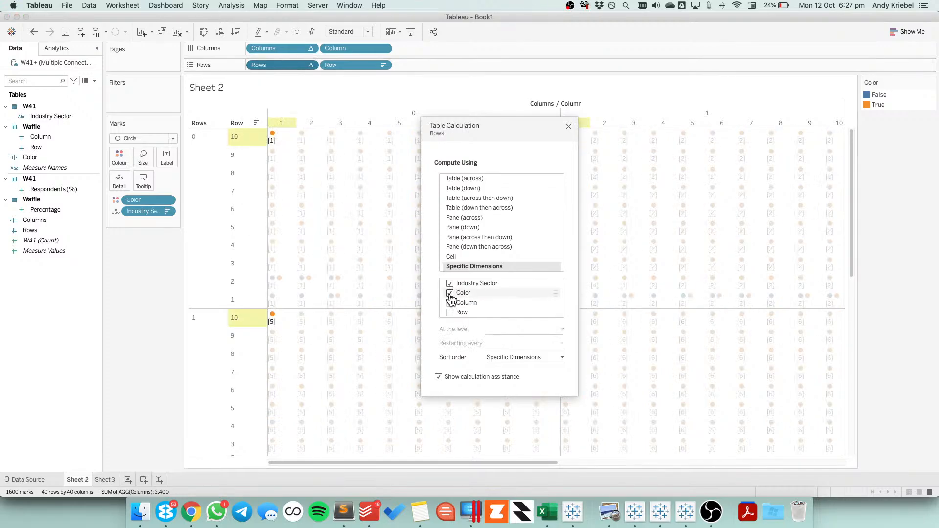
Close the table calculation settings and fit the sheet to the entire view
left_click(569, 127)
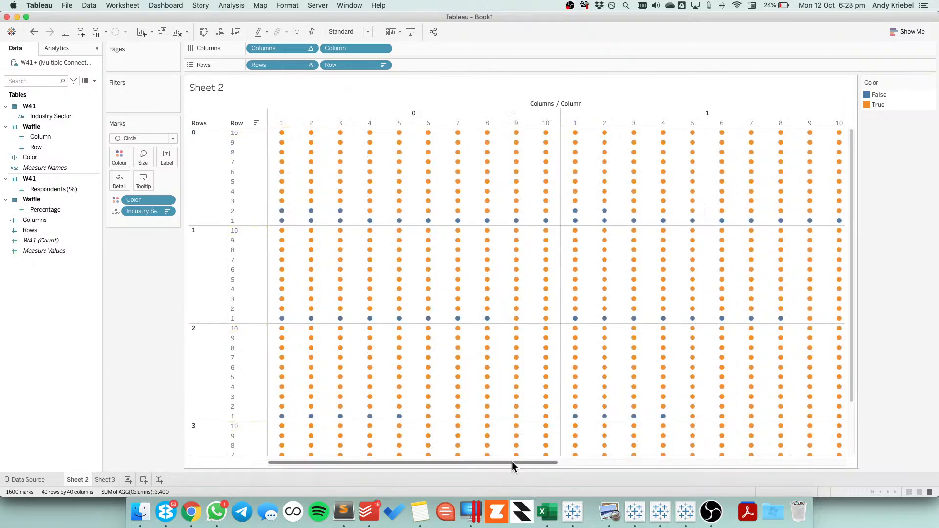
left_click(348, 32)
left_click(345, 64)
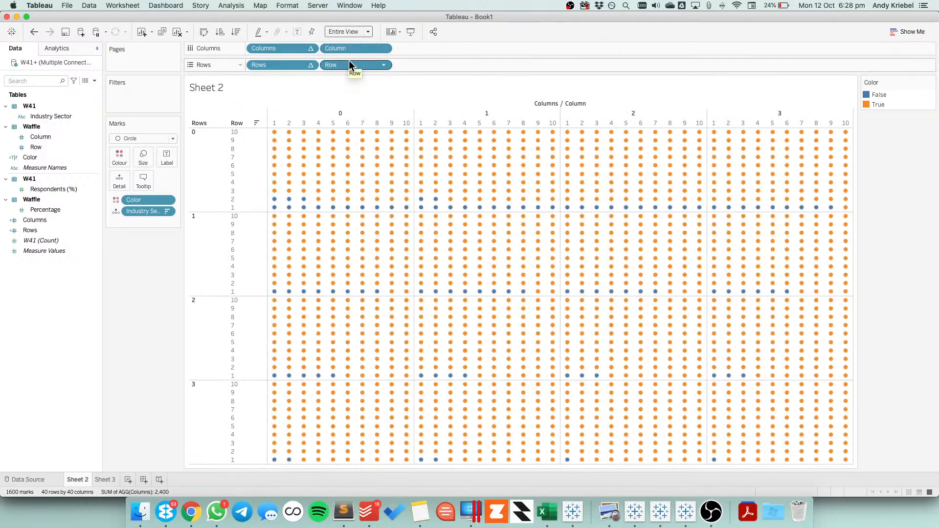
Hide the headers of the Columns and Rows table calculations
left_click(310, 48)
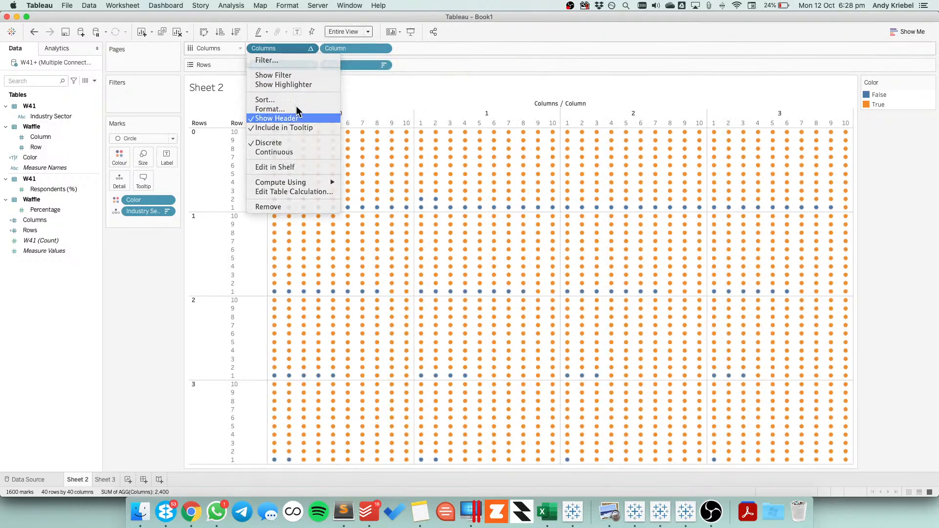
left_click(294, 118)
left_click(310, 65)
left_click(285, 135)
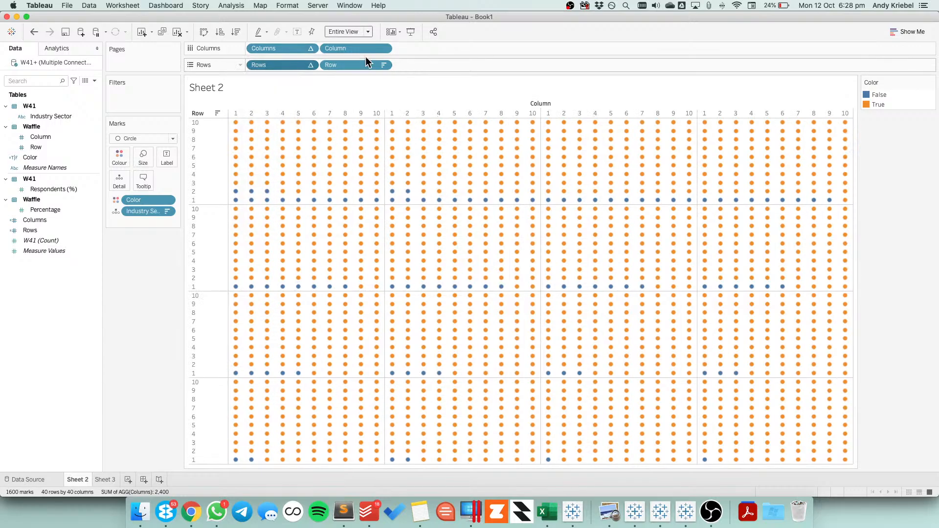
Hide the headers of the Row and Column fields
left_click(383, 48)
mouse_move(353, 176)
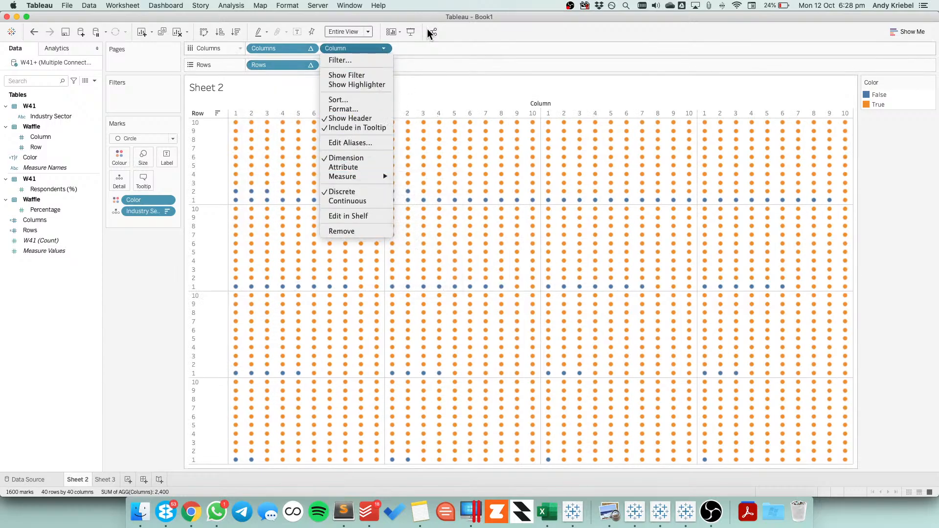
left_click(425, 13)
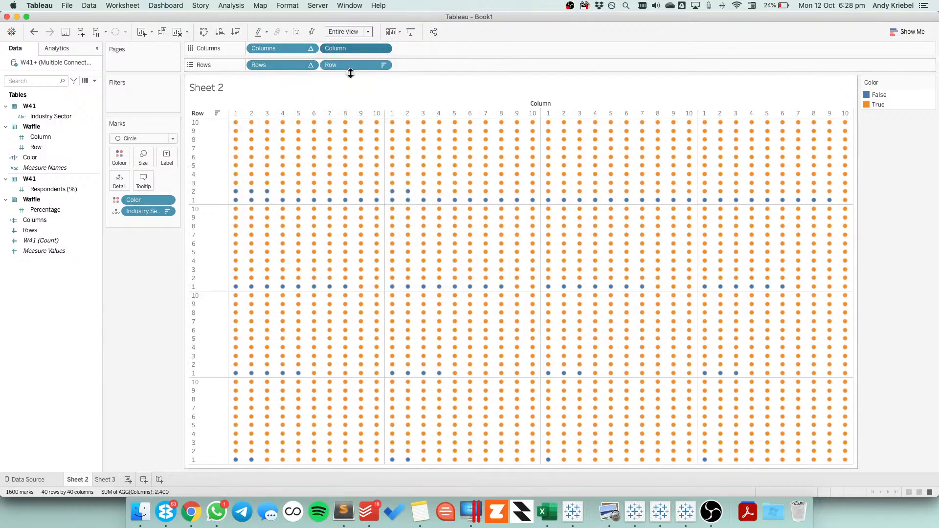
left_click(383, 65)
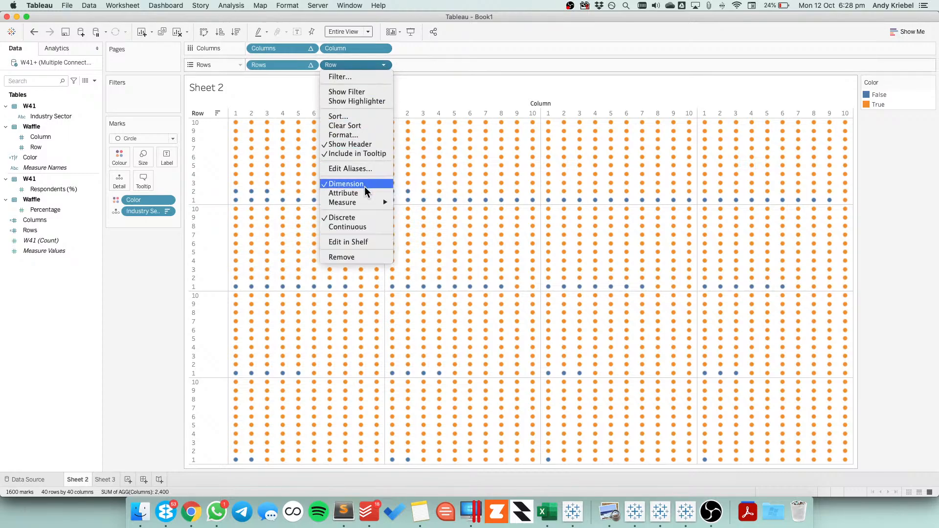
left_click(357, 144)
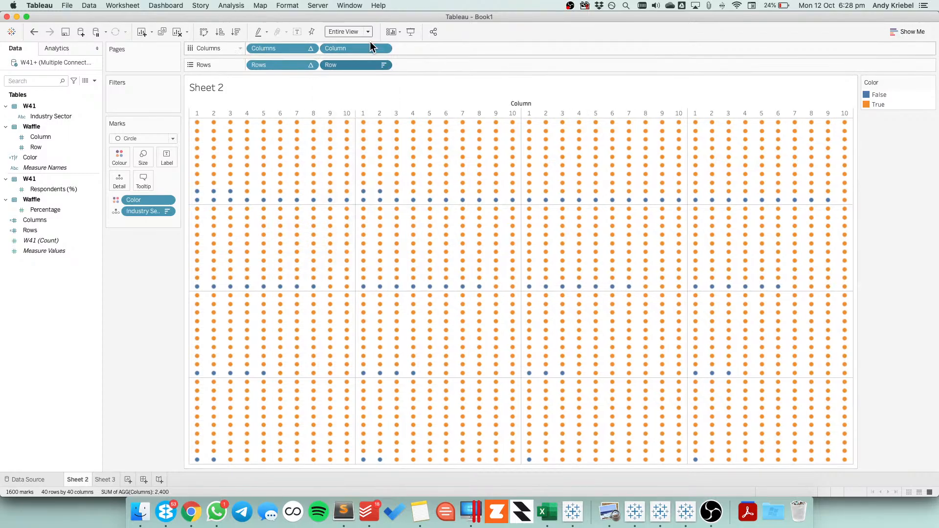
left_click(383, 48)
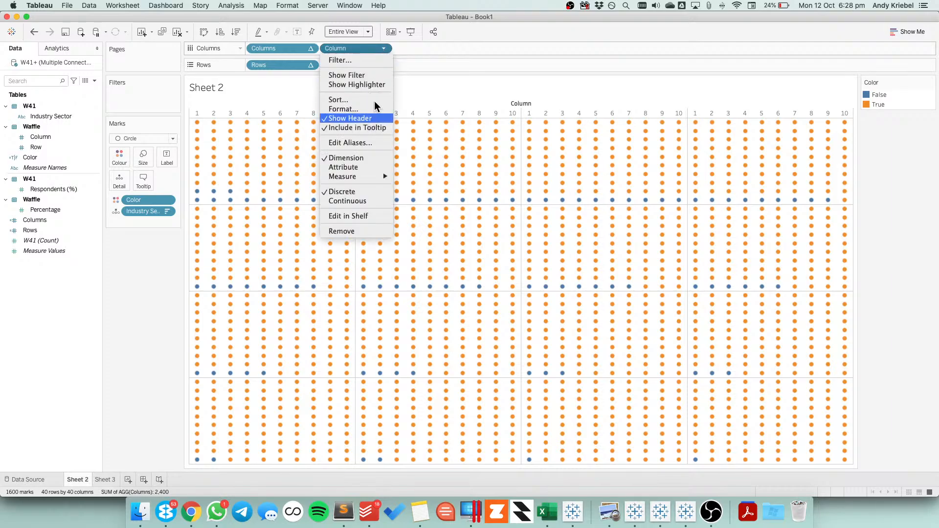
left_click(362, 118)
Convert the Column and Row fields on the shelves from discrete to continuous
left_click(383, 48)
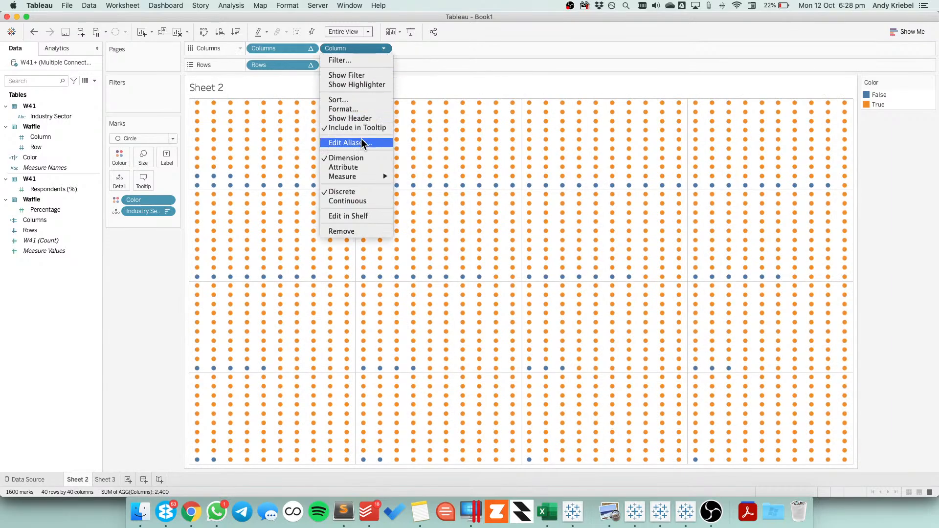
left_click(358, 202)
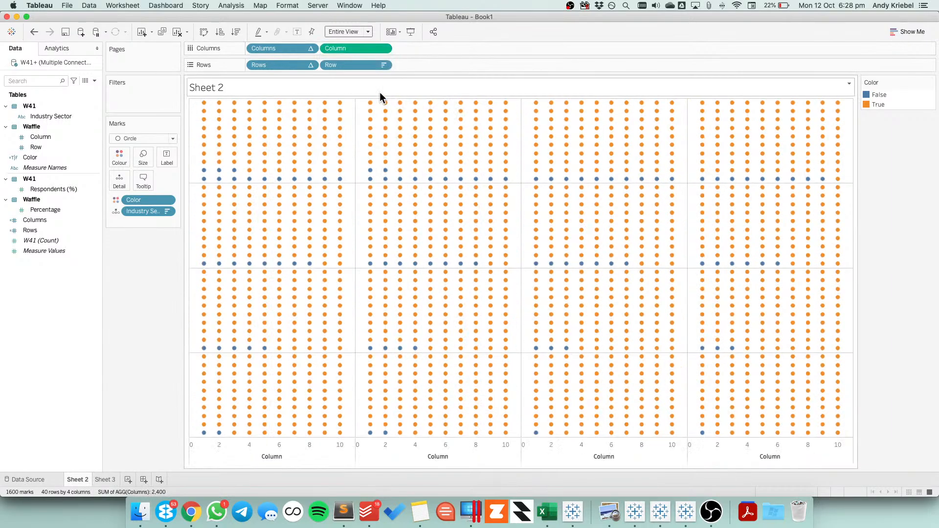
left_click(383, 65)
left_click(364, 226)
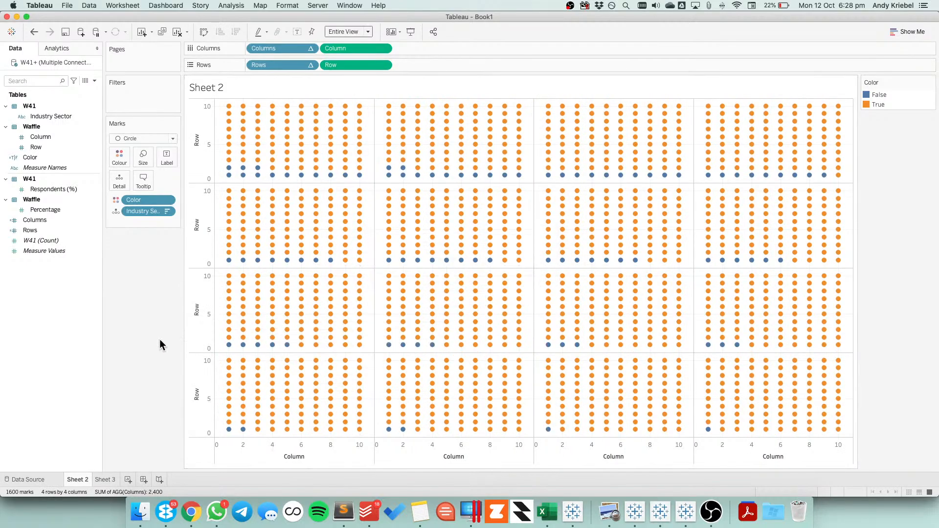
Edit the Color legend's colours and assign blue from the Automatic palette to the True item
double_click(894, 107)
left_click(355, 191)
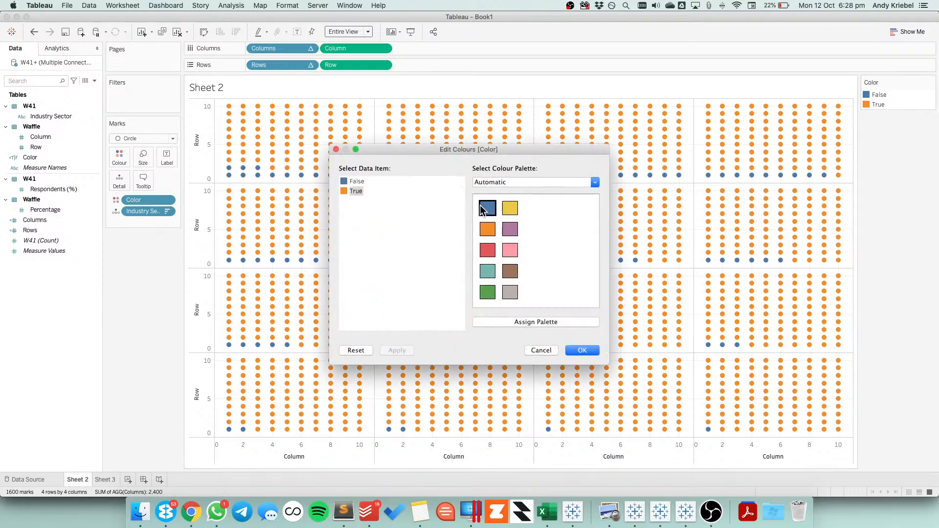
left_click(484, 209)
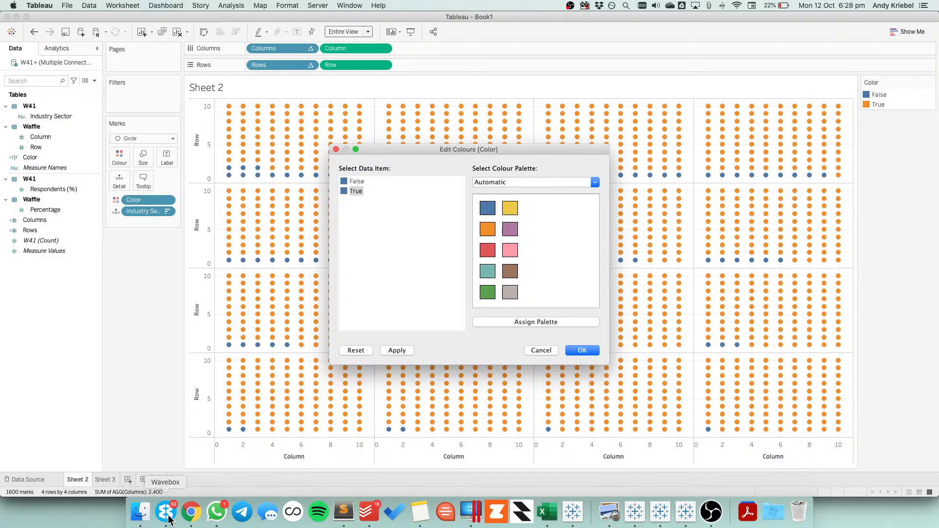
Switch to Chrome and examine the data culture report PDF, its cover and the DataIQ web page for design and colour ideas
left_click(191, 511)
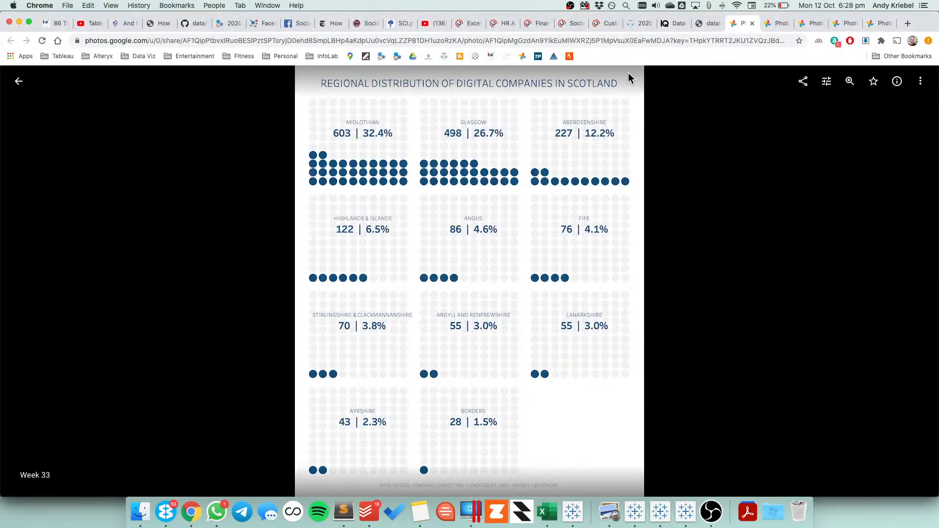
left_click(704, 23)
scroll(409, 224, "up", 20)
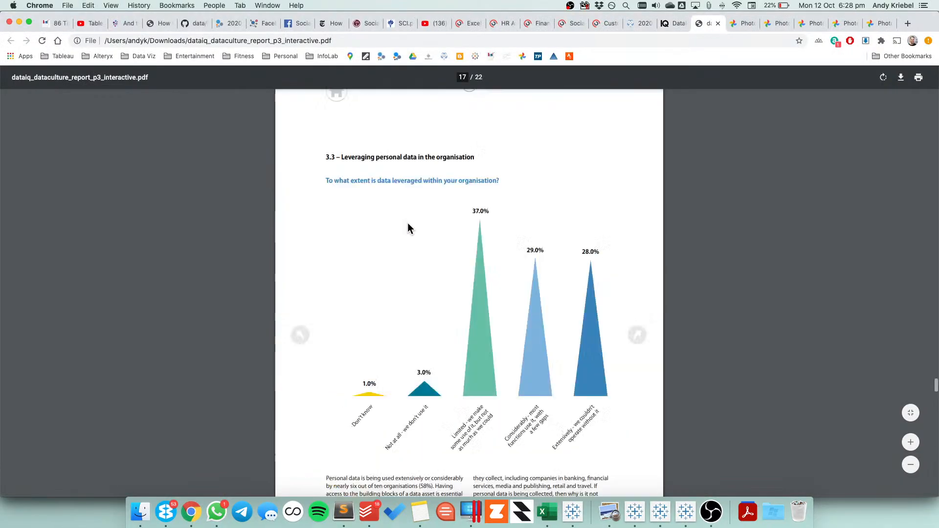
scroll(926, 250, "up", 3)
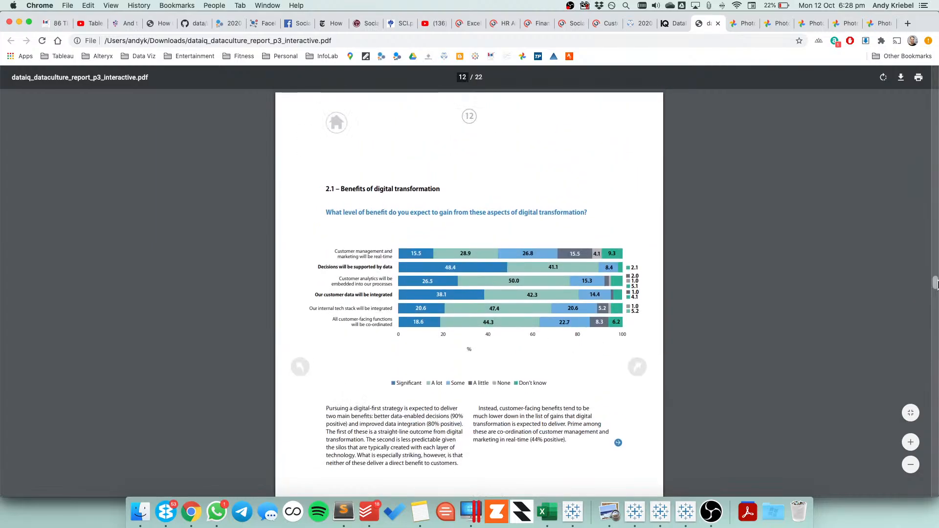
left_click_drag(935, 291, 935, 74)
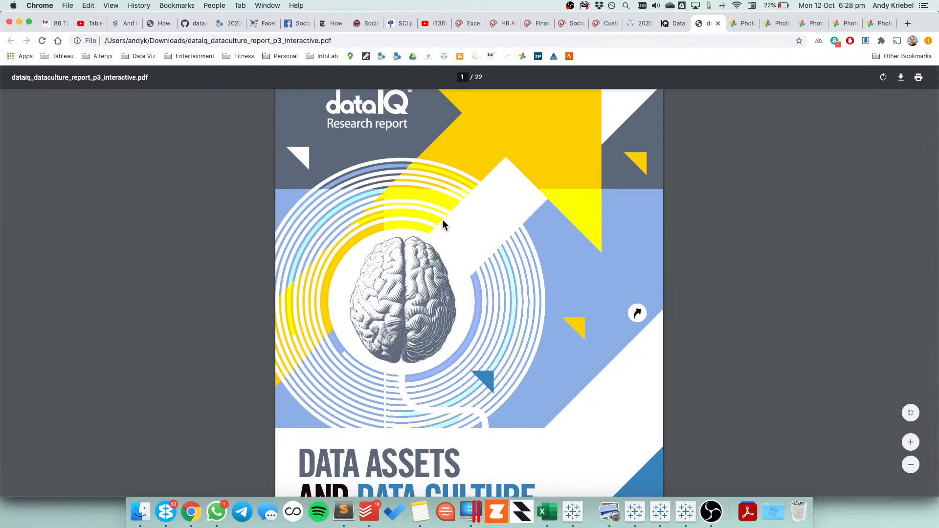
scroll(591, 299, "down", 3)
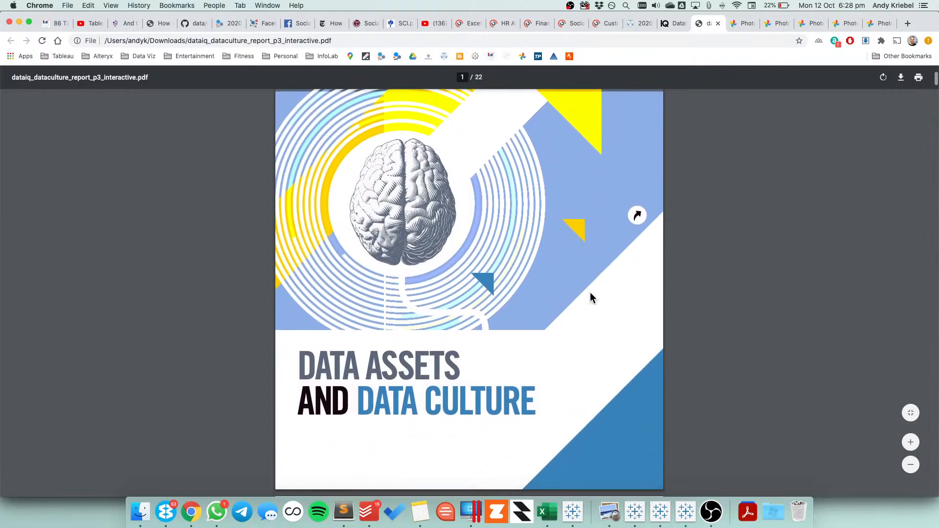
scroll(590, 298, "up", 4)
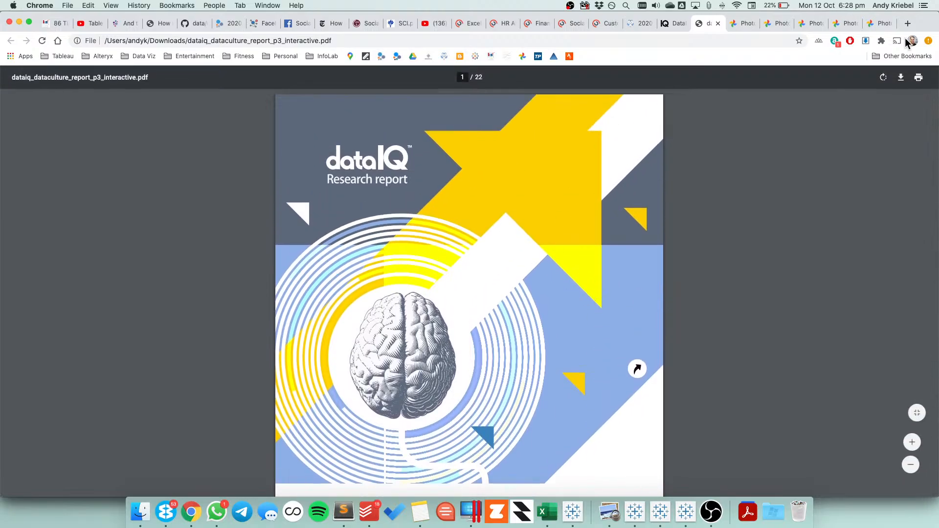
left_click(671, 23)
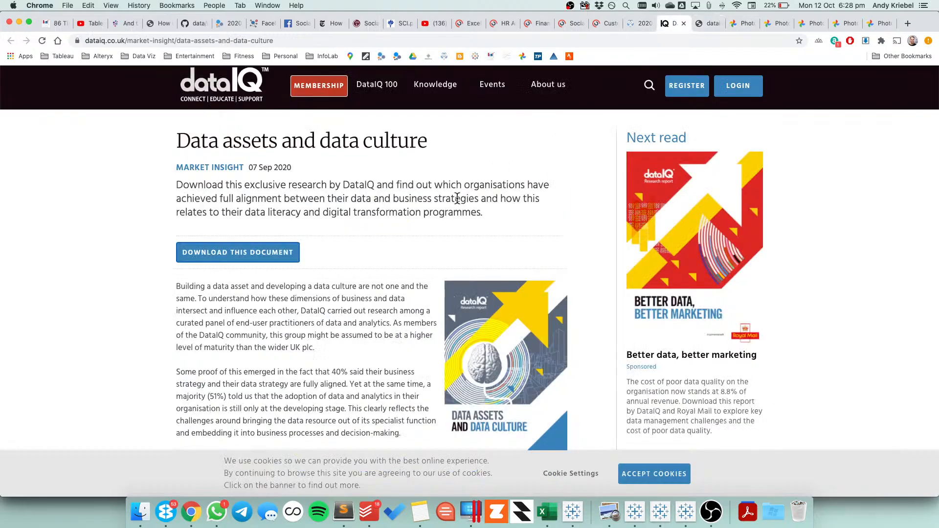
scroll(460, 192, "up", 1)
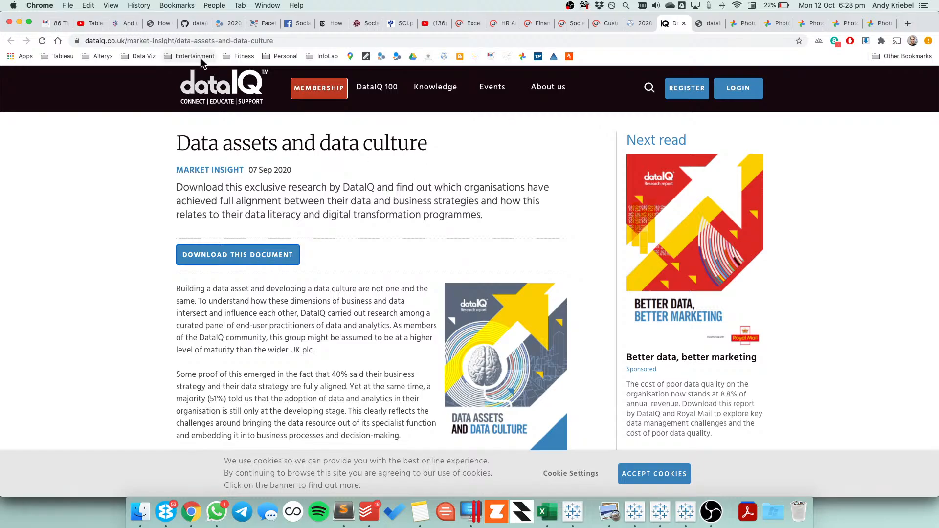
scroll(471, 220, "down", 10)
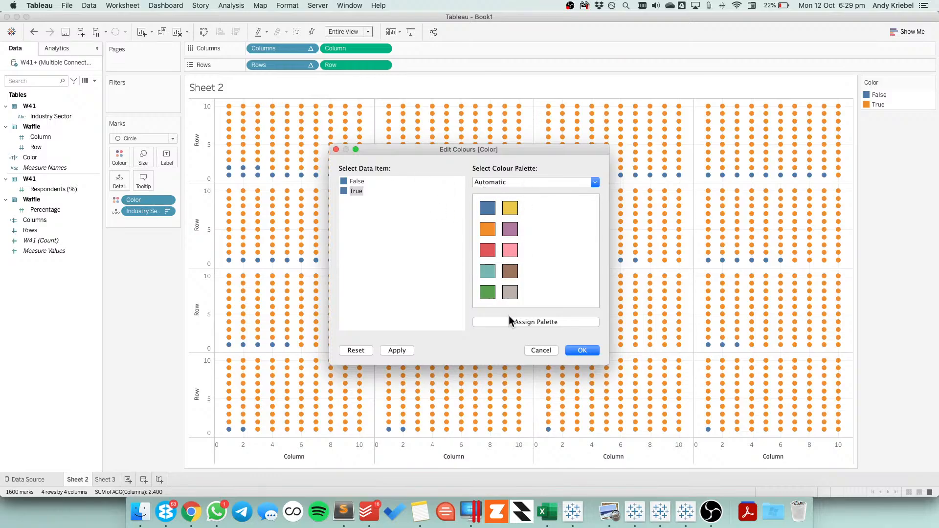
Set the custom colour of the True item to hex FFFFFF
left_click(502, 182)
left_click(351, 190)
double_click(345, 190)
double_click(431, 223)
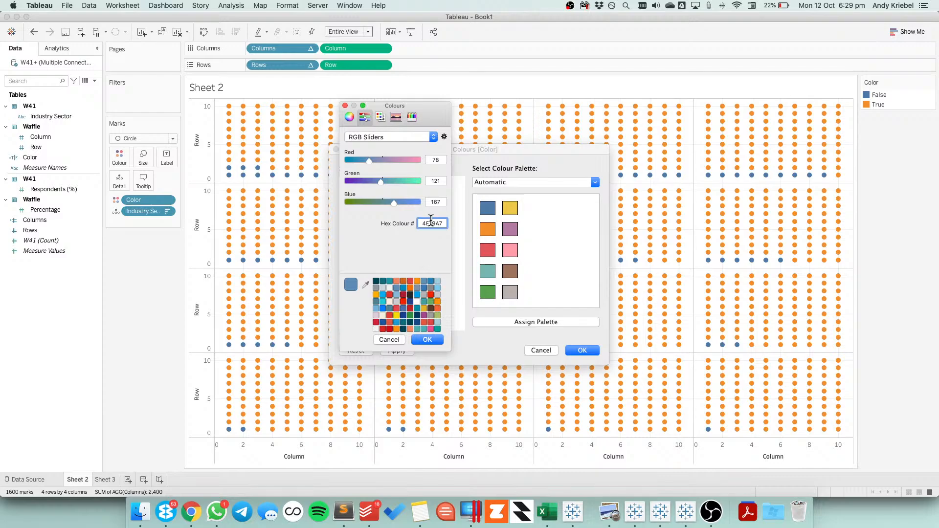
key("BackSpace")
type("fffff")
key("Return")
double_click(436, 224)
type("ffffff")
key("Return")
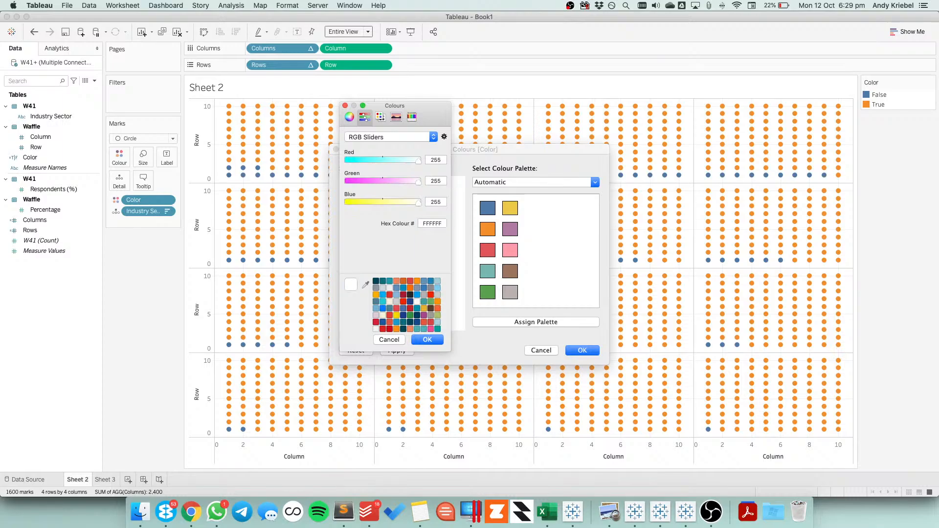
Change the True item's custom colour to black and accept it
double_click(431, 224)
type("000000")
left_click(421, 339)
Give the False item the grey swatch A4A5A4 and apply the edited colours to the chart
double_click(354, 181)
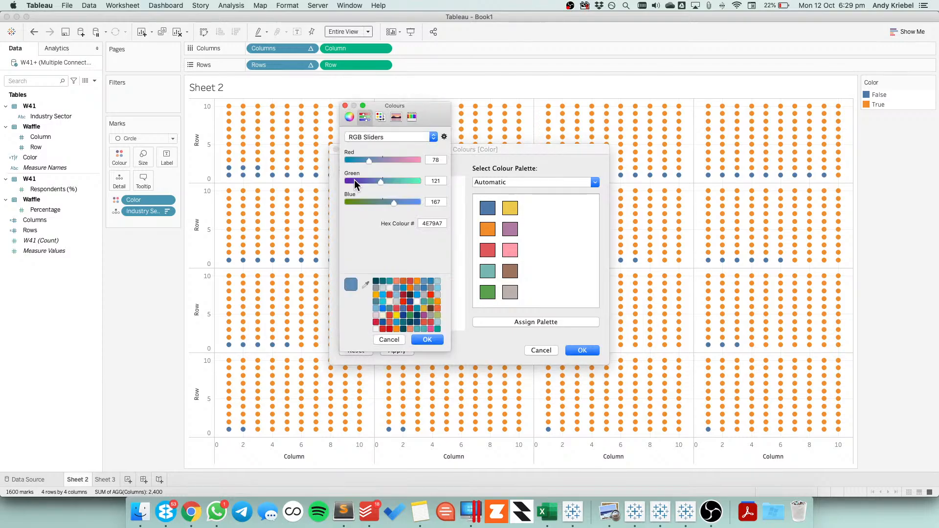
left_click(424, 295)
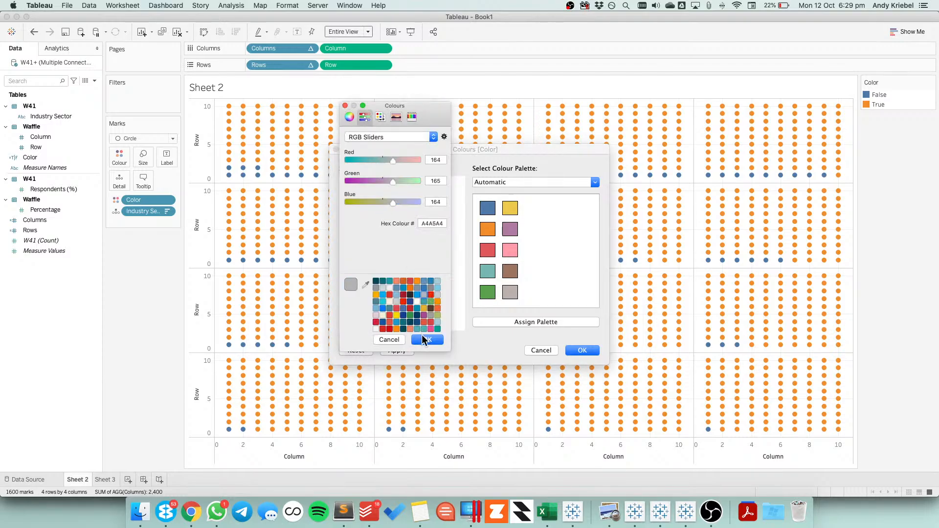
left_click(423, 339)
left_click(582, 353)
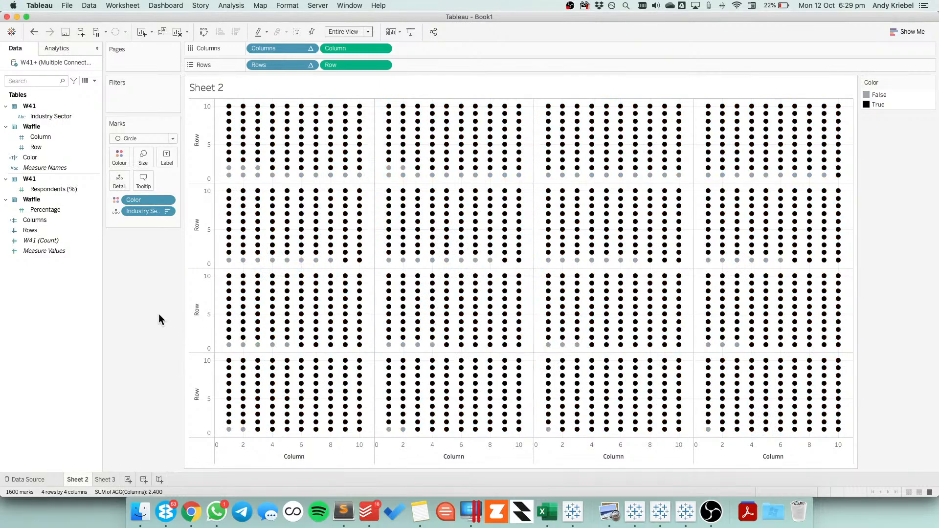
Reopen the Color legend's colours and set the False item to hex 000000
double_click(896, 104)
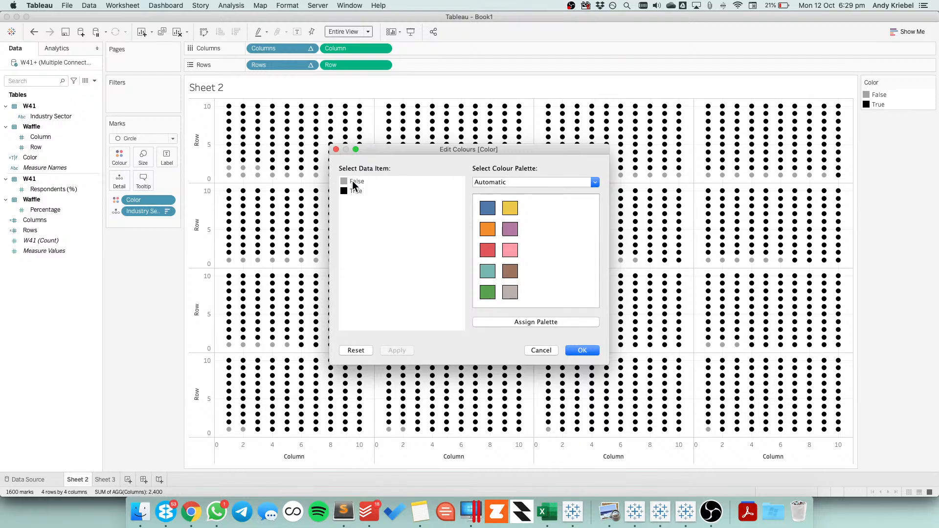
double_click(346, 182)
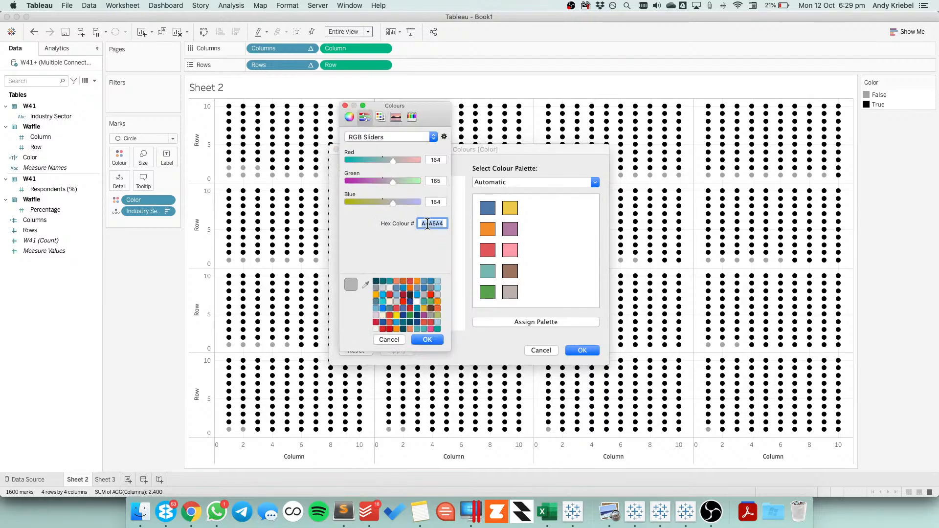
type("000000")
left_click(428, 340)
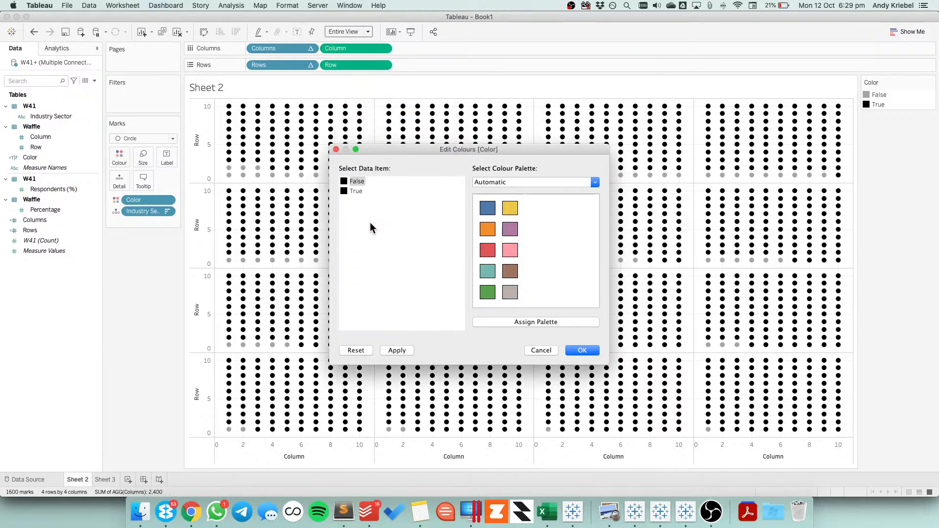
Set the True item to the copied grey hex A4A5A4 and apply the colours to the chart
double_click(348, 190)
double_click(426, 223)
type("A4A5A4")
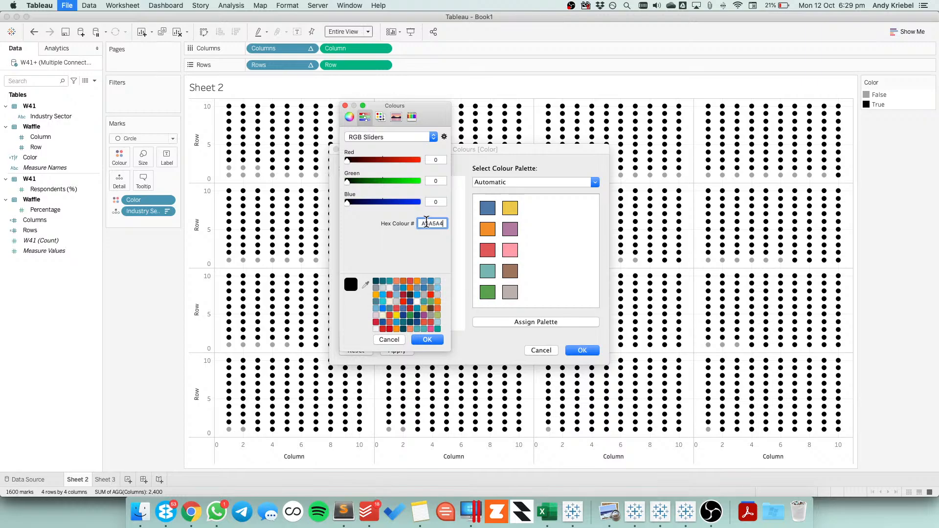
key("Return")
left_click(424, 339)
left_click(574, 349)
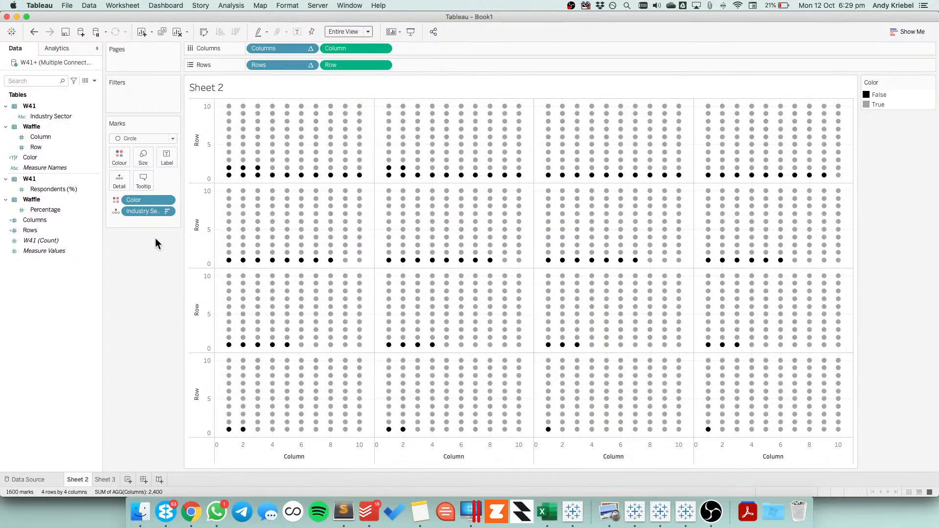
Set the default number format of Respondents (%) to a custom number with 1 decimal place and a % suffix
mouse_move(287, 147)
right_click(51, 189)
mouse_move(117, 314)
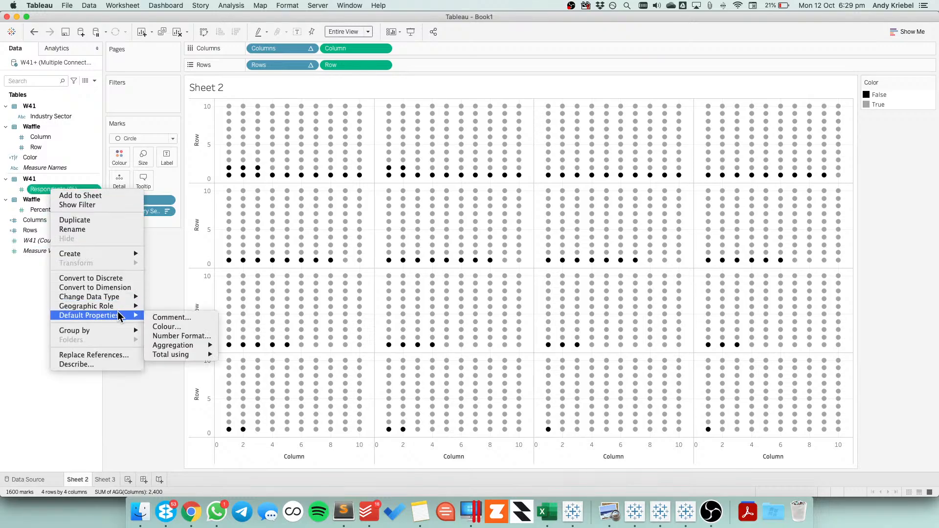
left_click(181, 336)
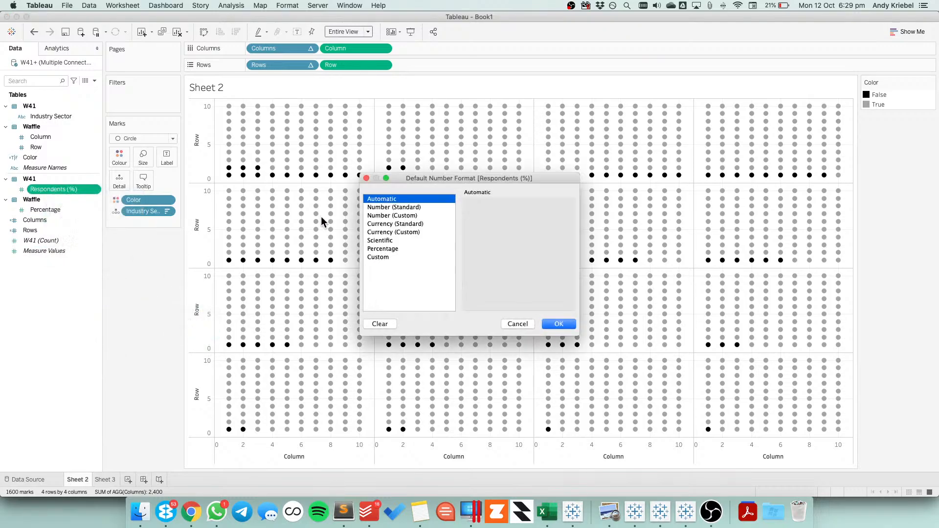
left_click(401, 215)
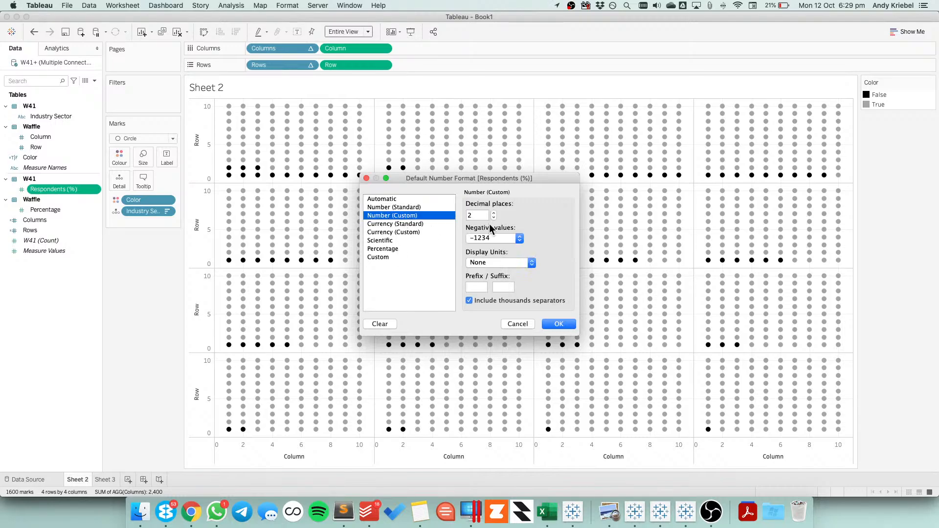
left_click(494, 218)
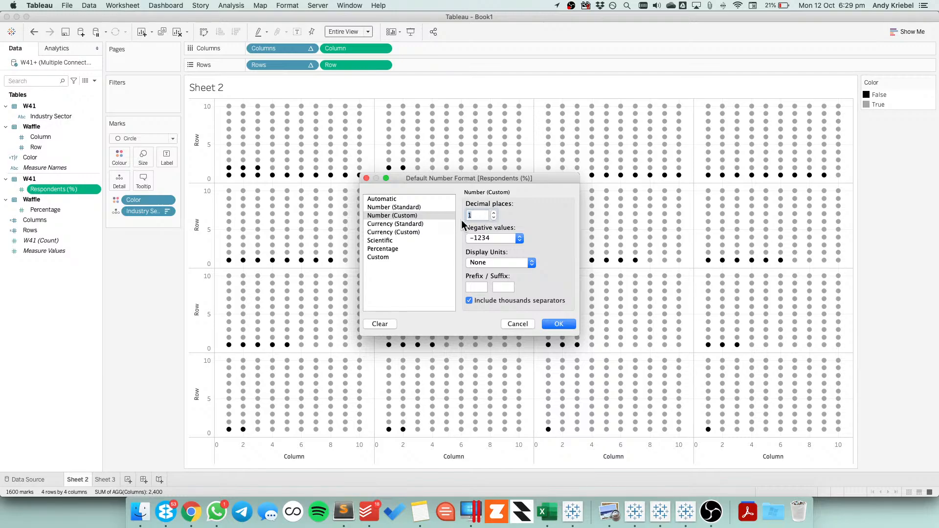
left_click(506, 289)
type("%")
left_click(558, 324)
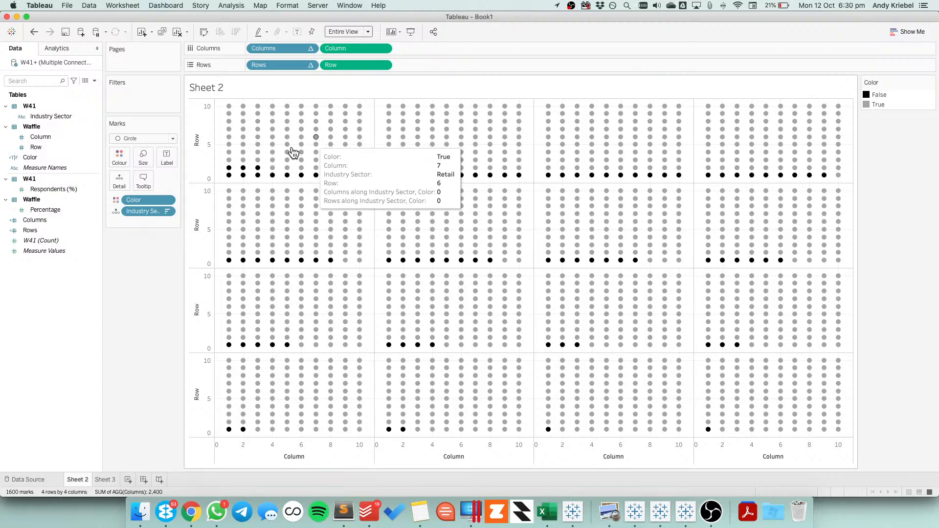
Add Respondents (%) to the marks and assign it to Detail
left_click_drag(53, 189, 138, 175)
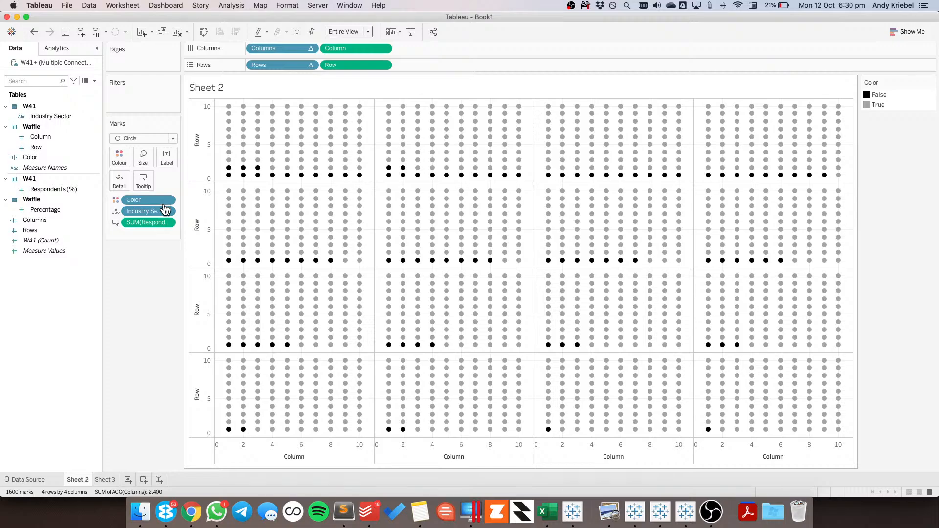
left_click_drag(144, 222, 117, 181)
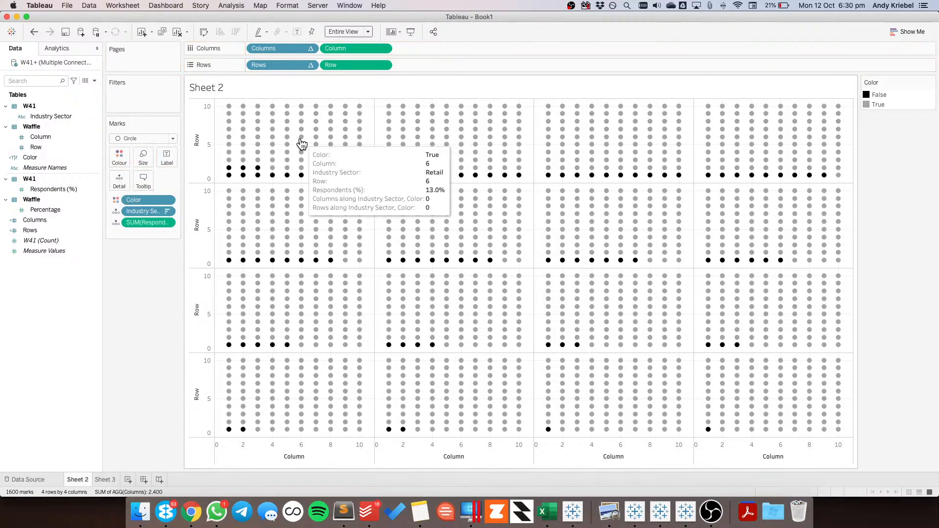
mouse_move(493, 160)
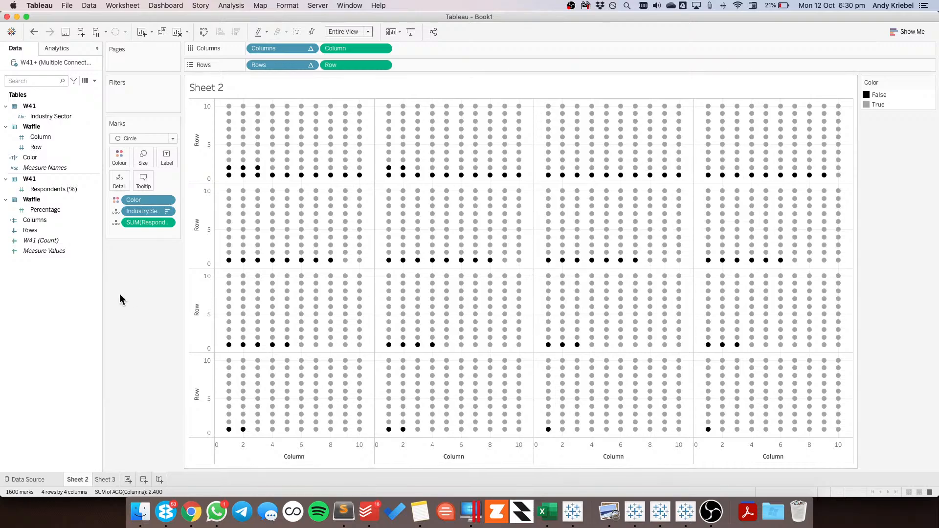
Create a new calculated field named Sector Label
right_click(57, 296)
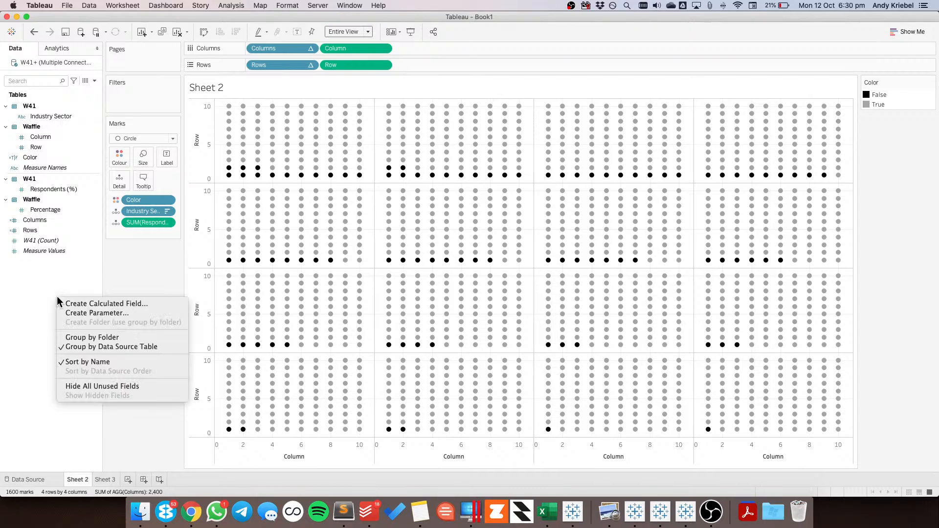
left_click(84, 303)
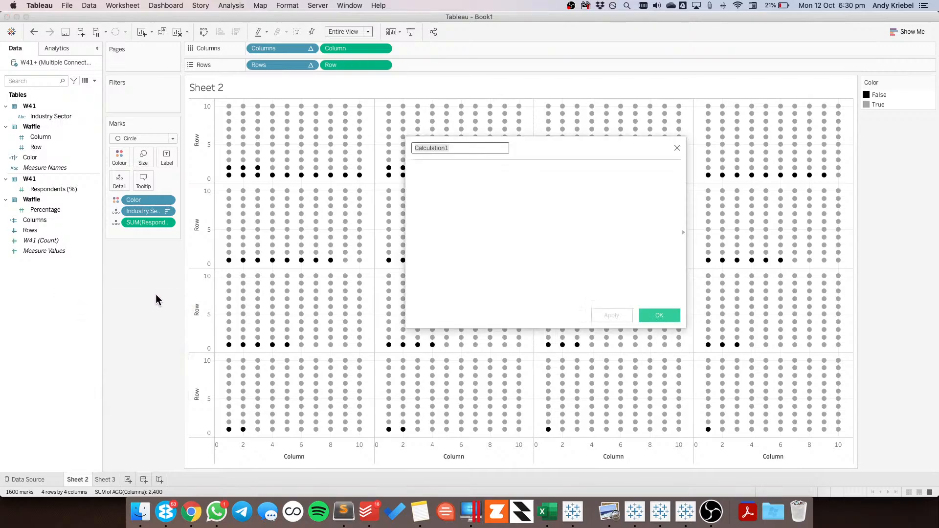
type("Label")
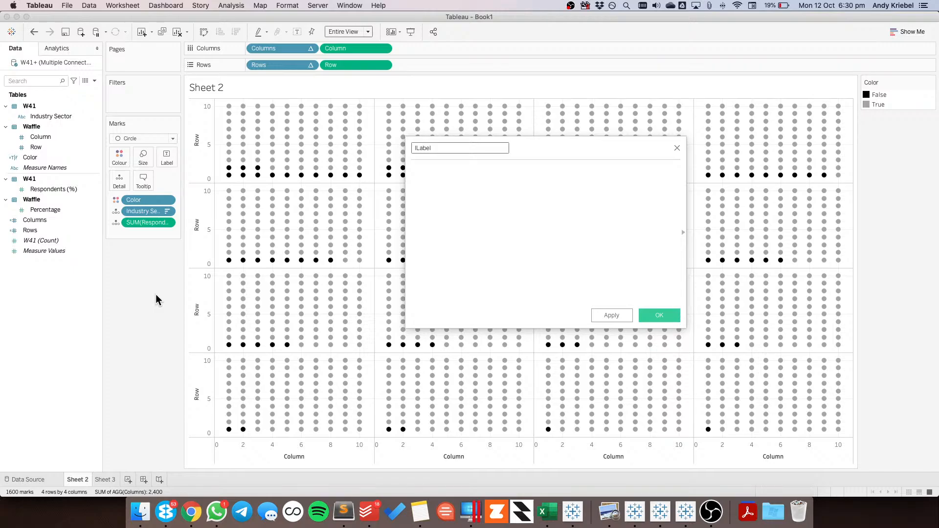
type("Sector")
key("Tab")
Enter the formula's condition as IF [Column]=5 and [Row]=5
type("IF col")
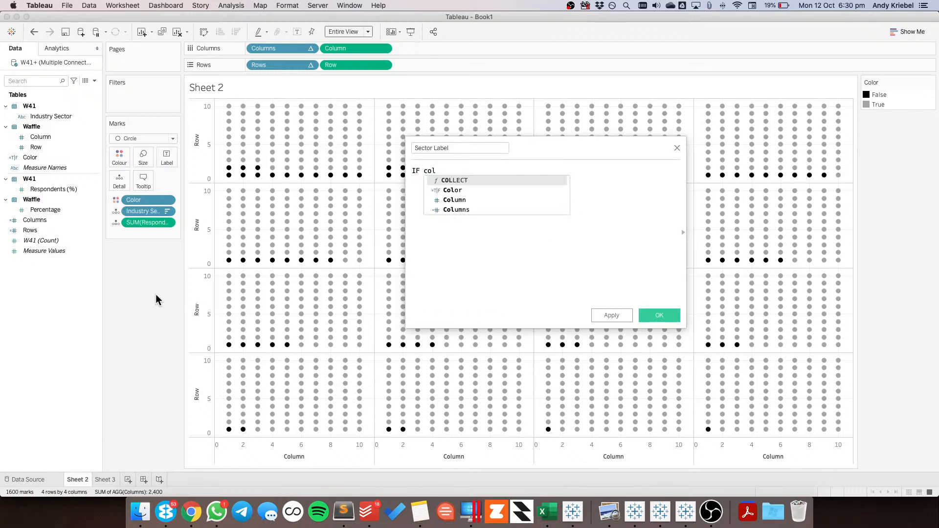
key("Down")
key("Down")
key("Return")
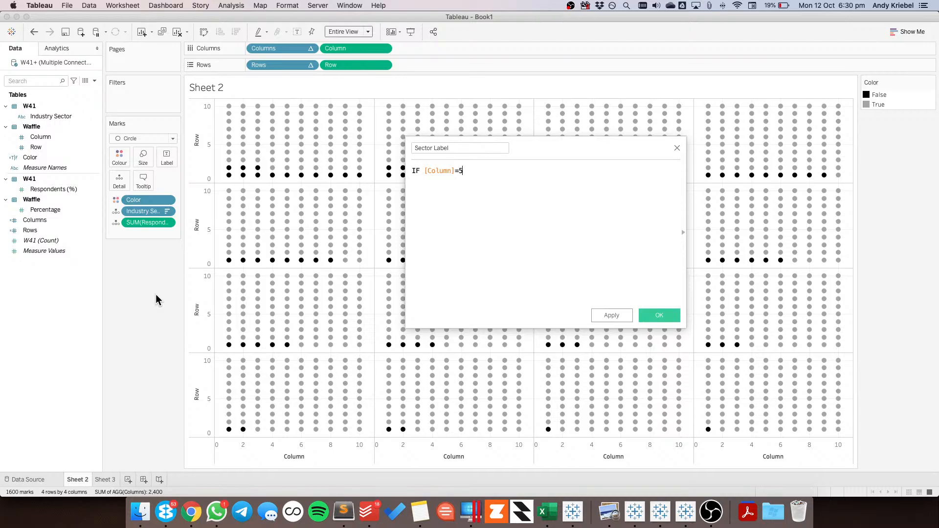
type("=5an")
type("and row")
key("Return")
type("=5")
key("Return")
Complete the Sector Label formula with THEN [Industry Sector] END and save the calculation
type("THEN se")
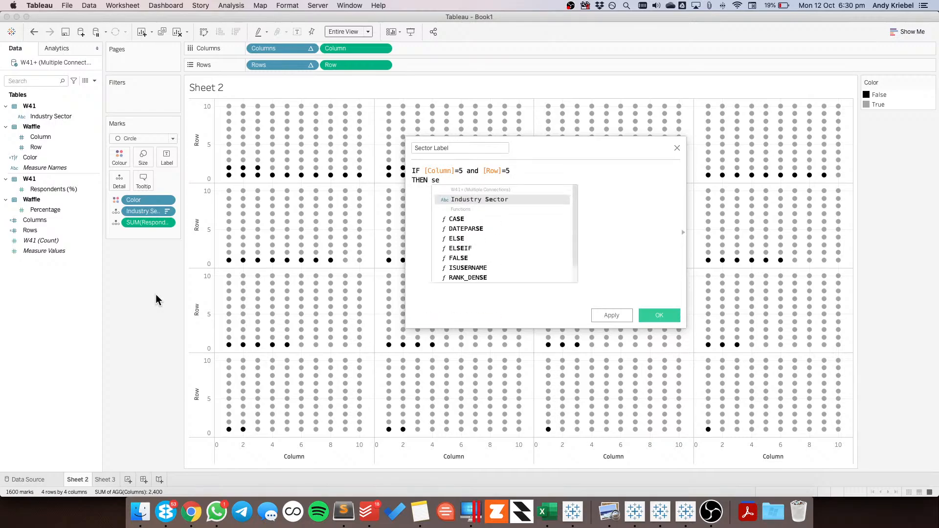
key("Return")
key("Return")
type("END")
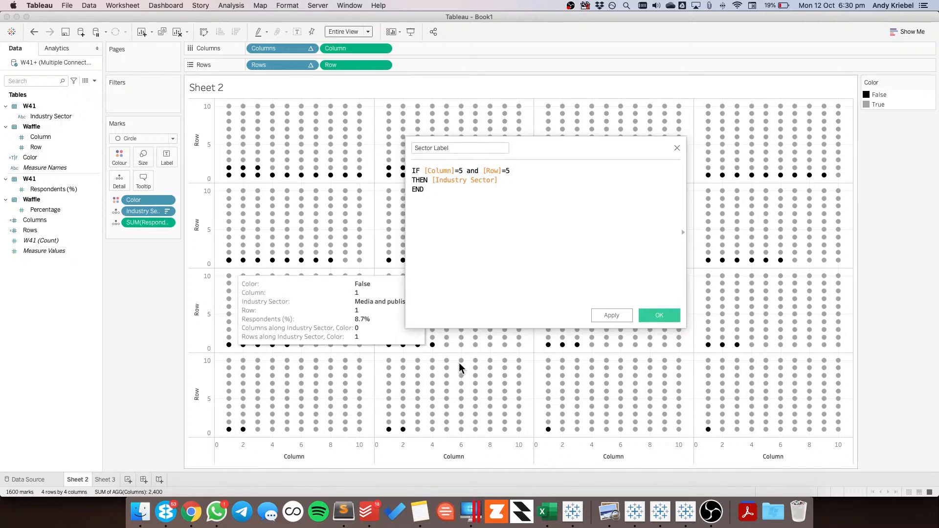
left_click(641, 315)
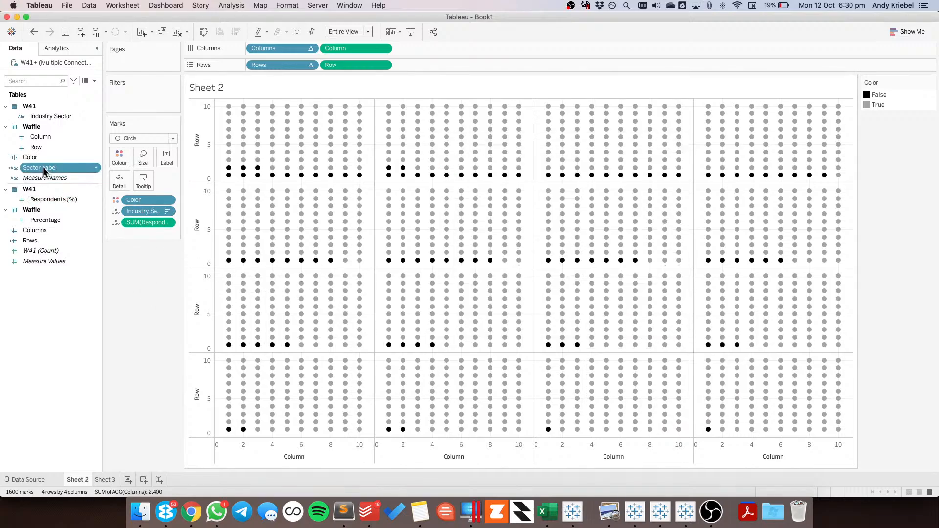
Label the marks with Sector Label and convert that field to an attribute
left_click_drag(43, 166, 171, 163)
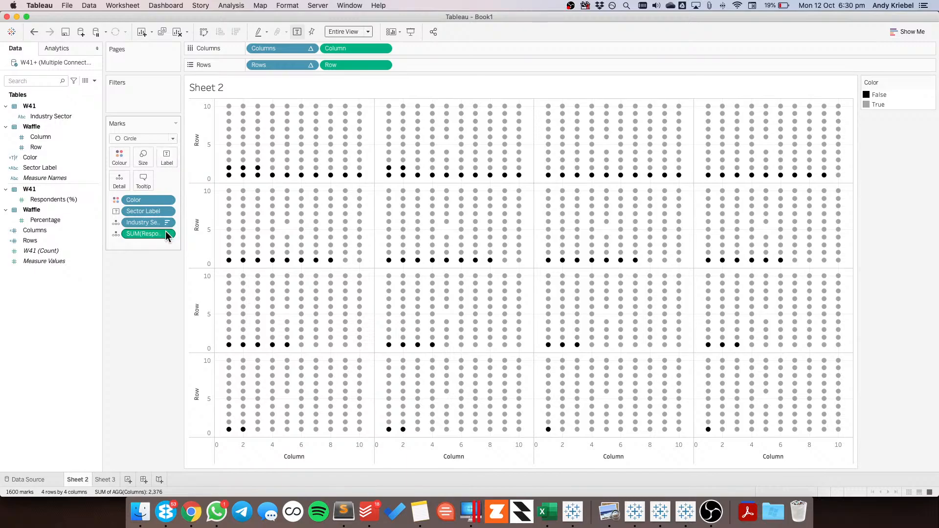
left_click(167, 212)
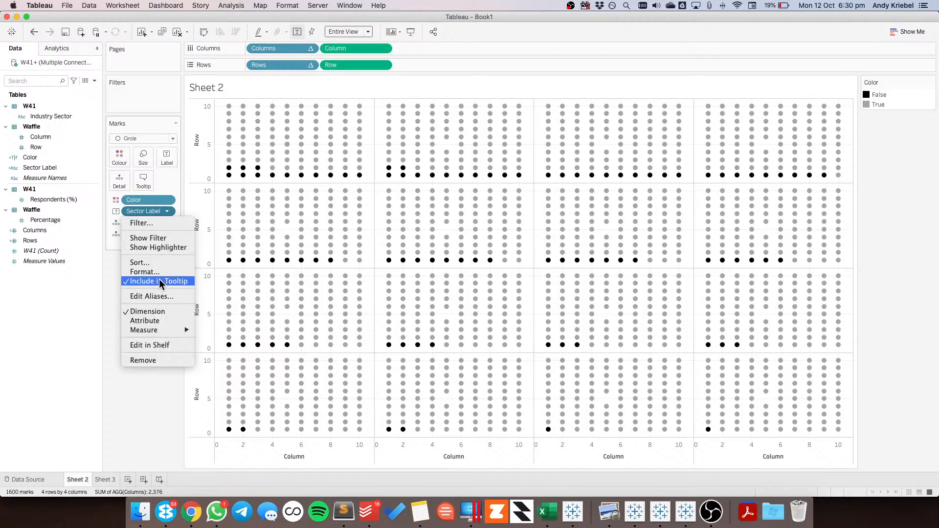
left_click(156, 321)
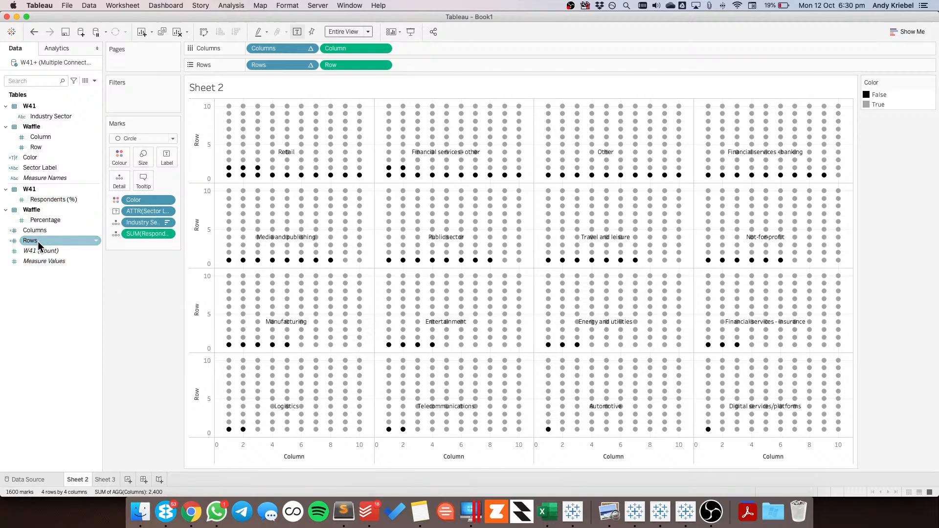
Duplicate Sector Label, rename the copy Respondents Label, and make its formula return Respondents (%) in place of Industry Sector
right_click(44, 167)
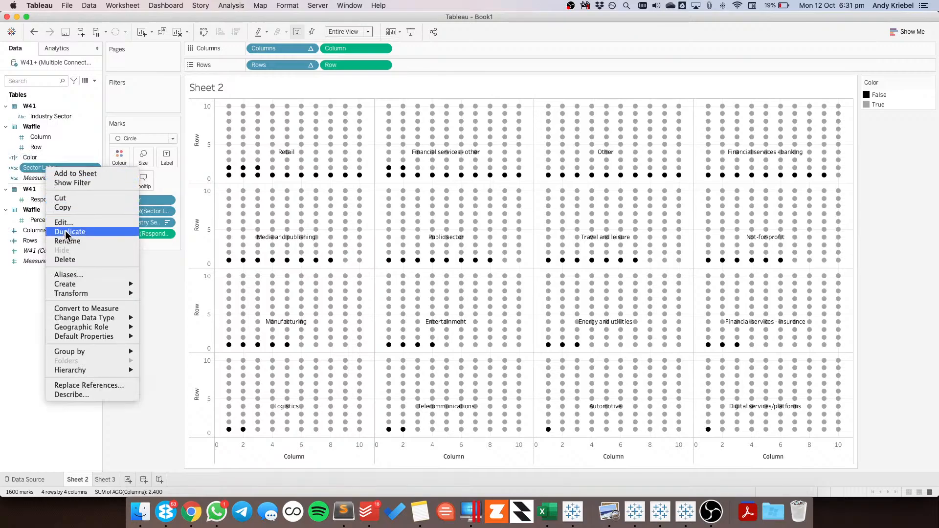
left_click(68, 231)
right_click(45, 177)
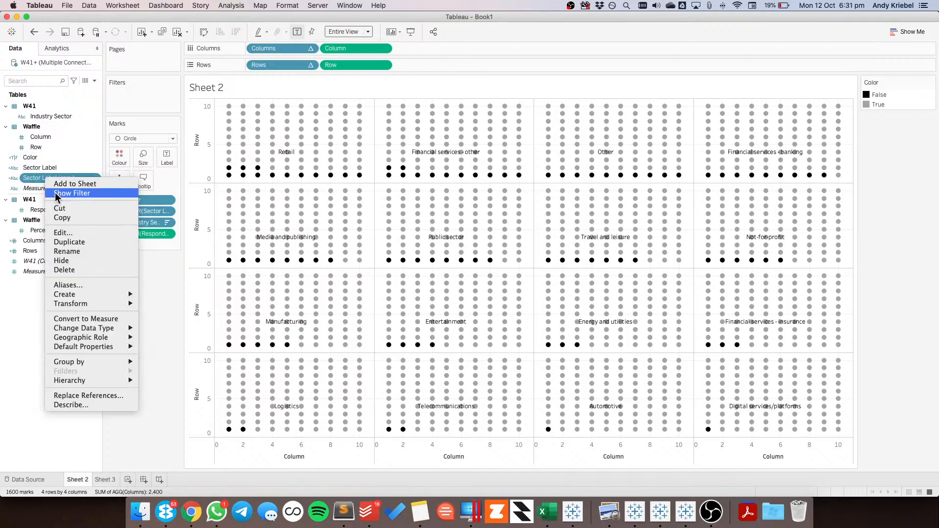
left_click(57, 232)
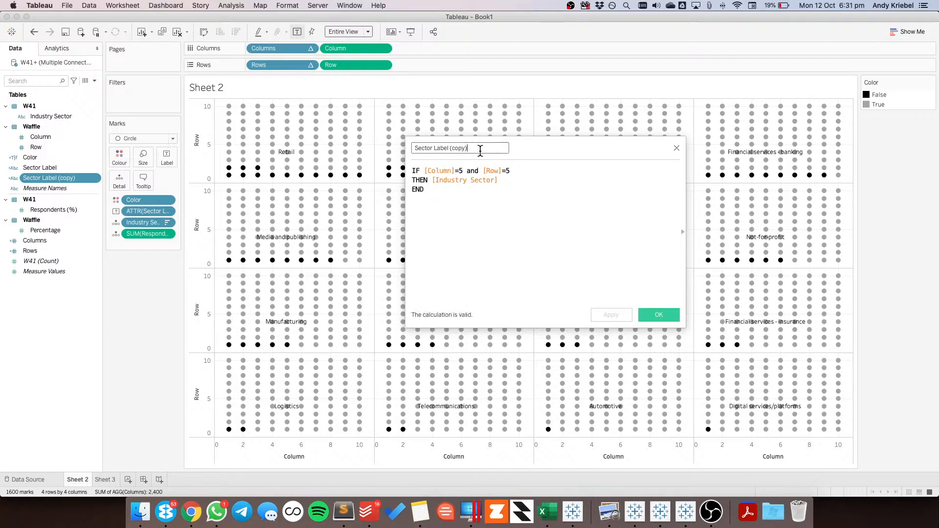
left_click_drag(481, 151, 397, 148)
type("Respo")
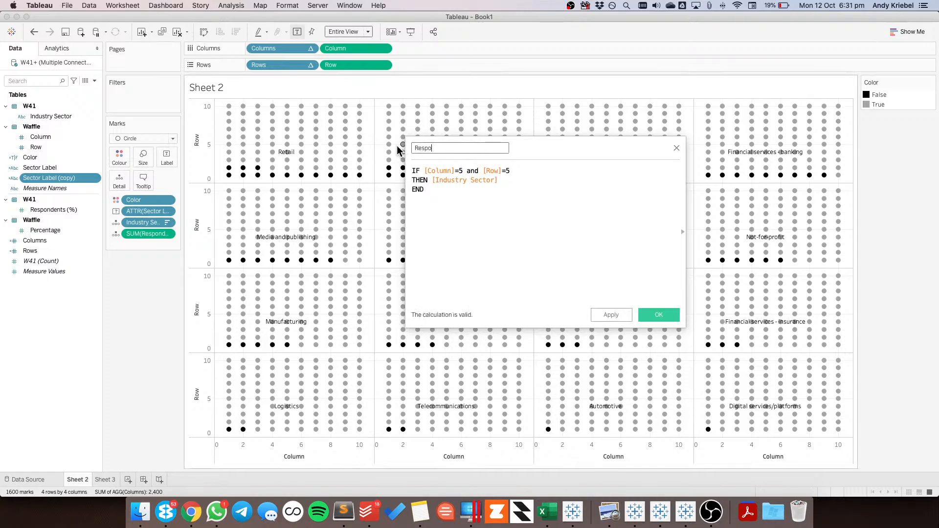
type("ndents Label")
left_click_drag(63, 210, 447, 188)
left_click(659, 315)
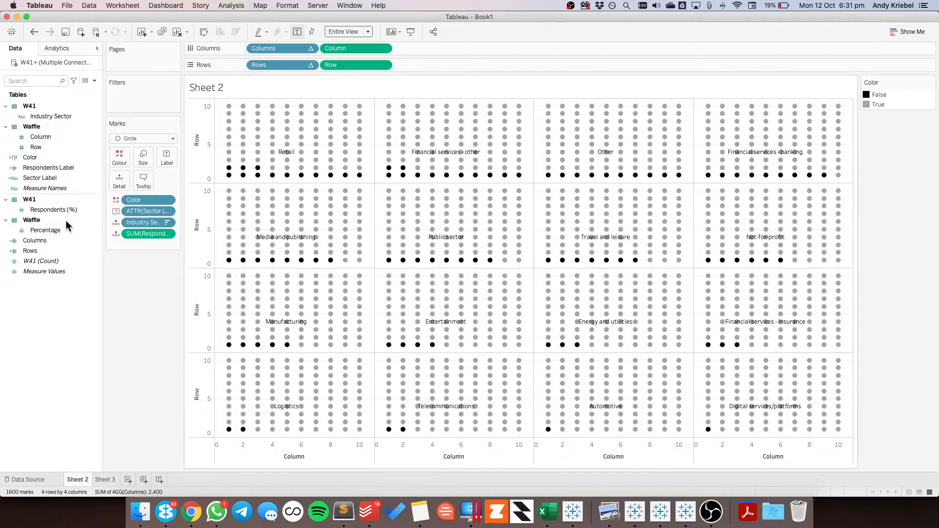
Set the default number format of Respondents Label to a custom number with 1 decimal place and a % suffix
right_click(50, 172)
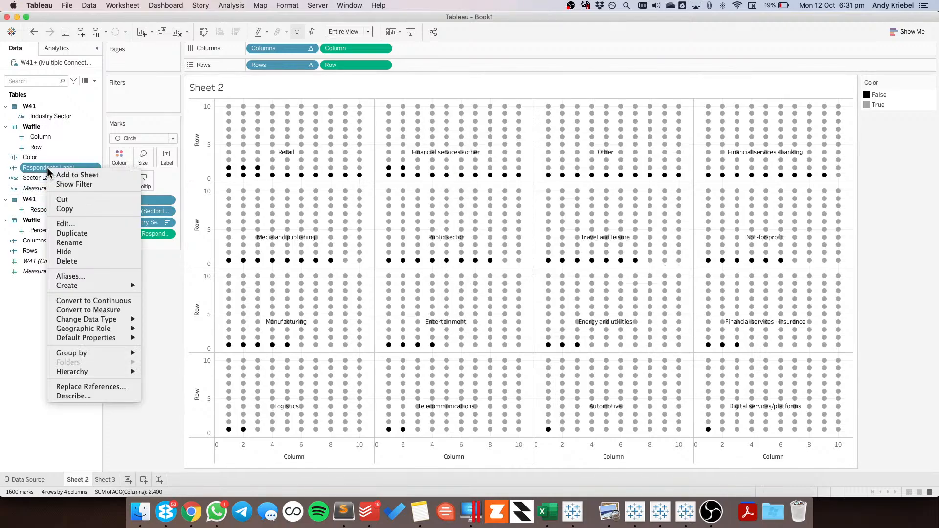
mouse_move(108, 338)
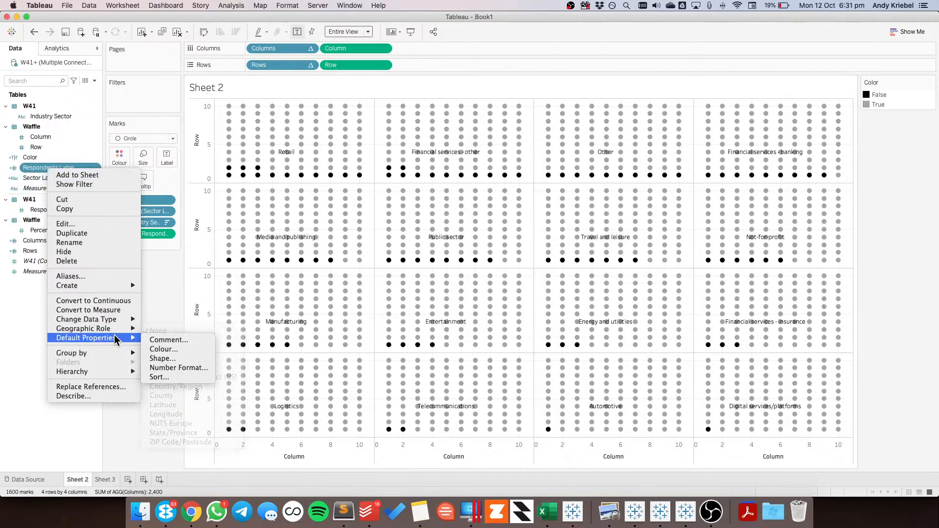
left_click(179, 368)
left_click(393, 216)
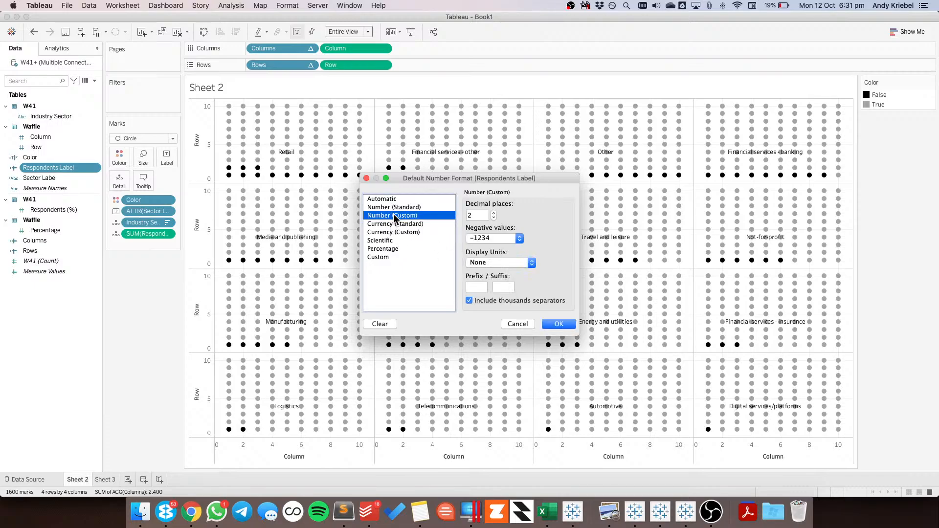
left_click(494, 217)
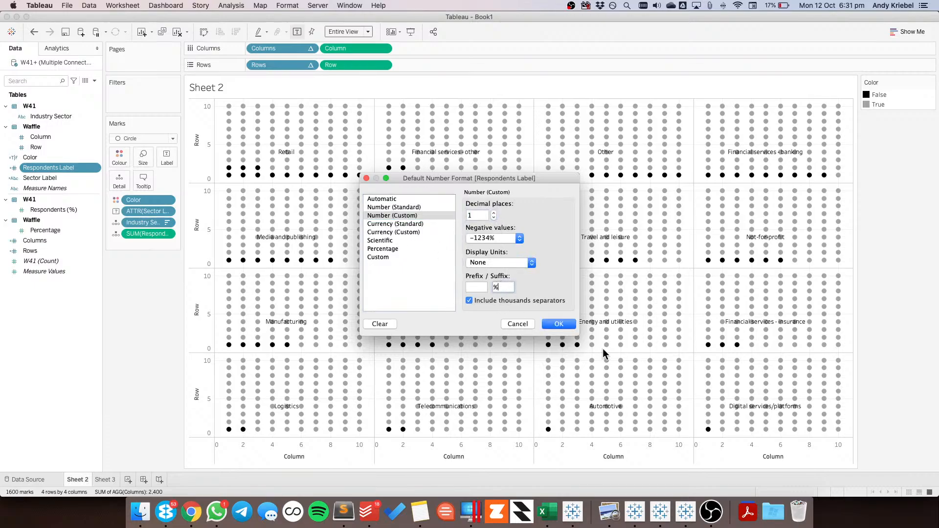
left_click(559, 325)
Add Respondents Label to the mark labels and convert it to an attribute
left_click_drag(46, 167, 166, 160)
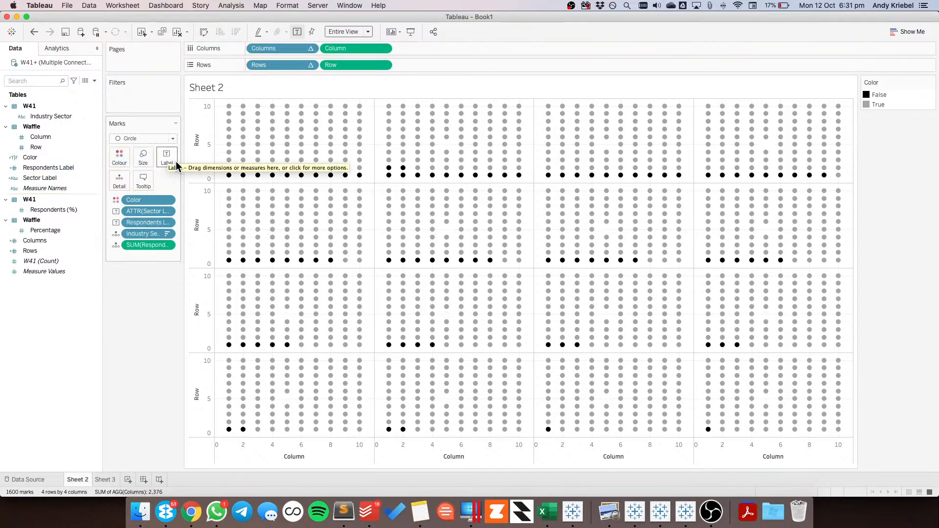
left_click(166, 223)
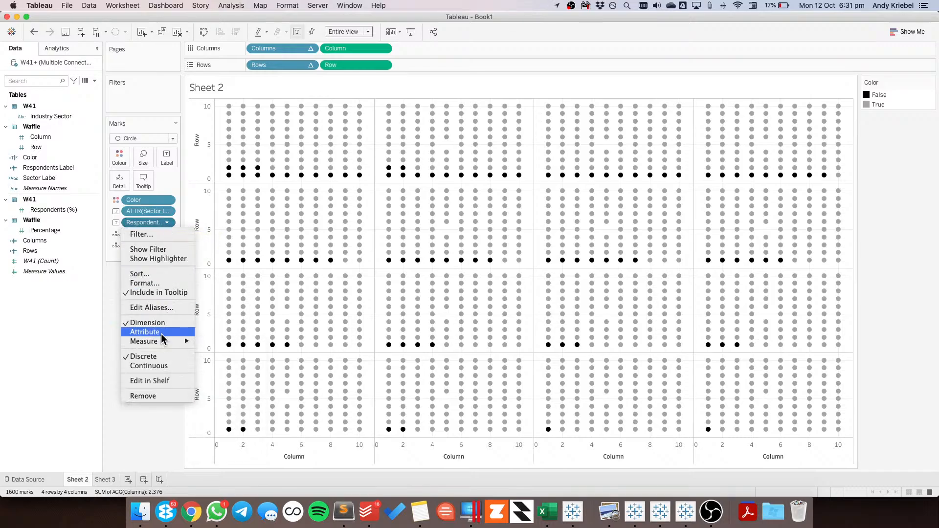
left_click(160, 333)
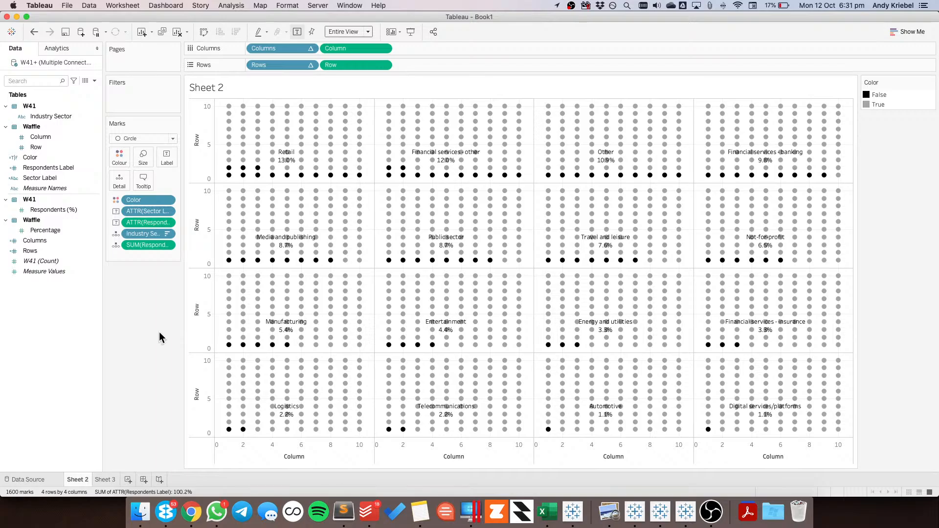
Align the mark labels to the middle centre and allow them to overlap other marks
left_click(169, 159)
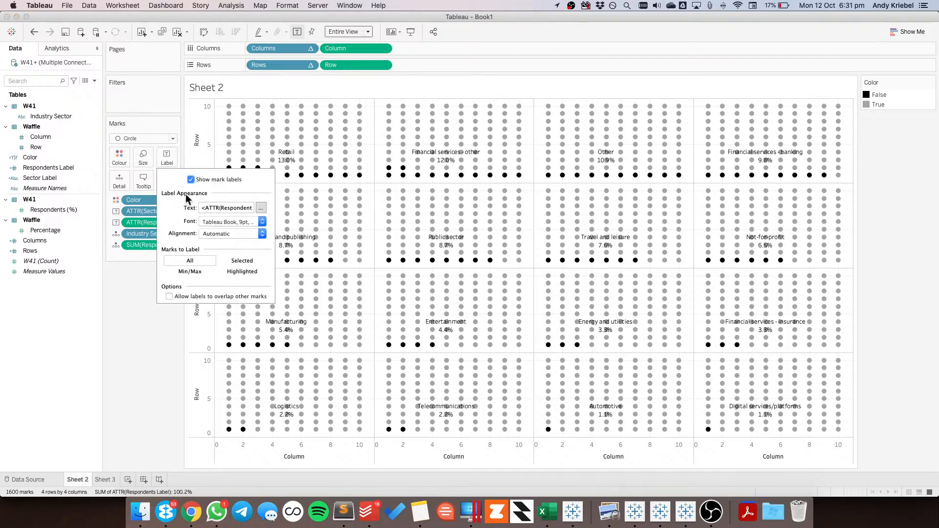
left_click(221, 233)
left_click(227, 278)
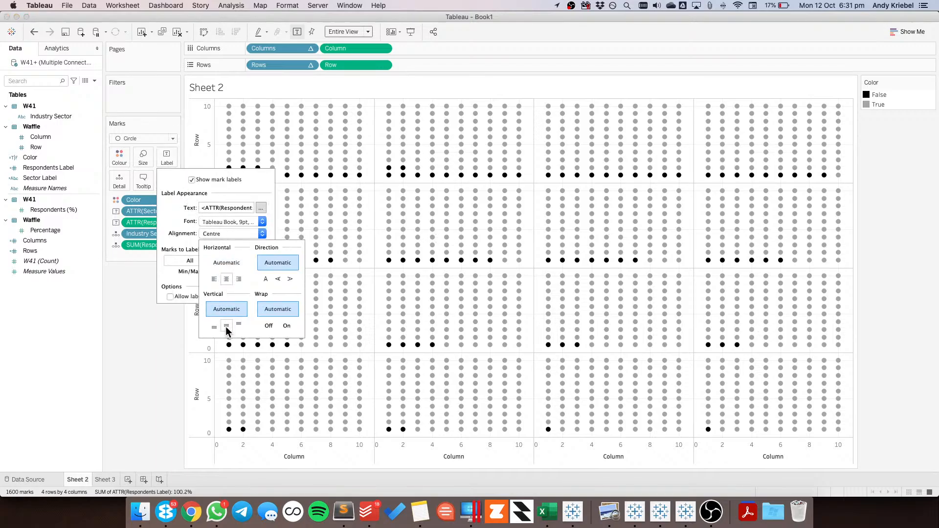
left_click(226, 325)
left_click(170, 296)
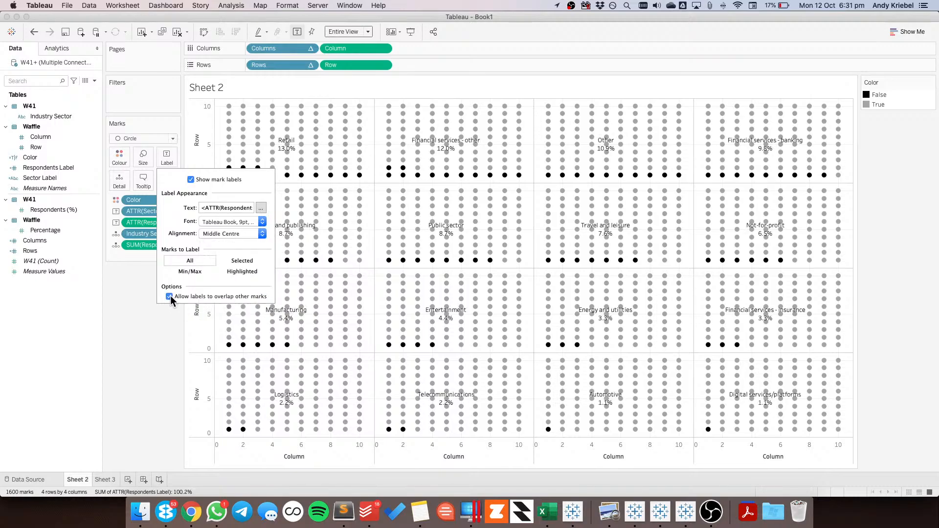
left_click(140, 327)
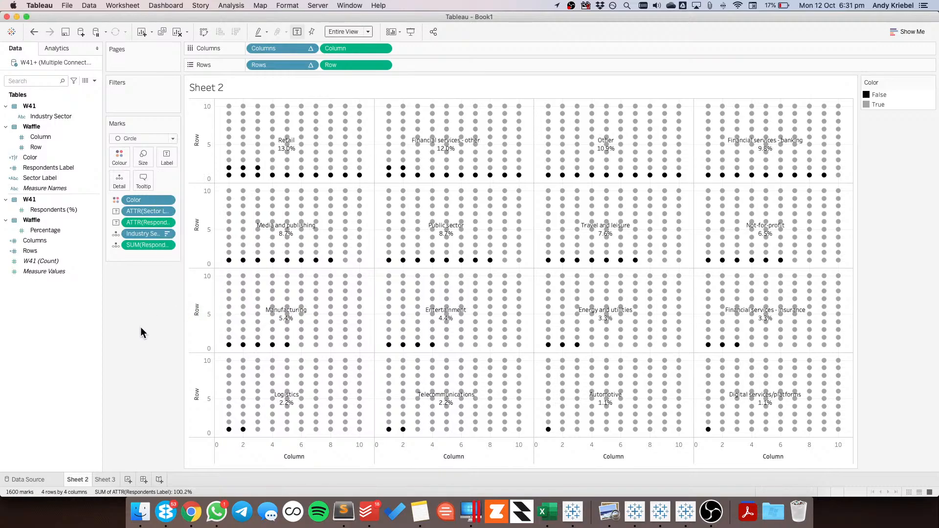
Reorder the mark label text so Sector Label sits on the first line and Respondents Label on the line below
left_click(168, 158)
left_click(261, 208)
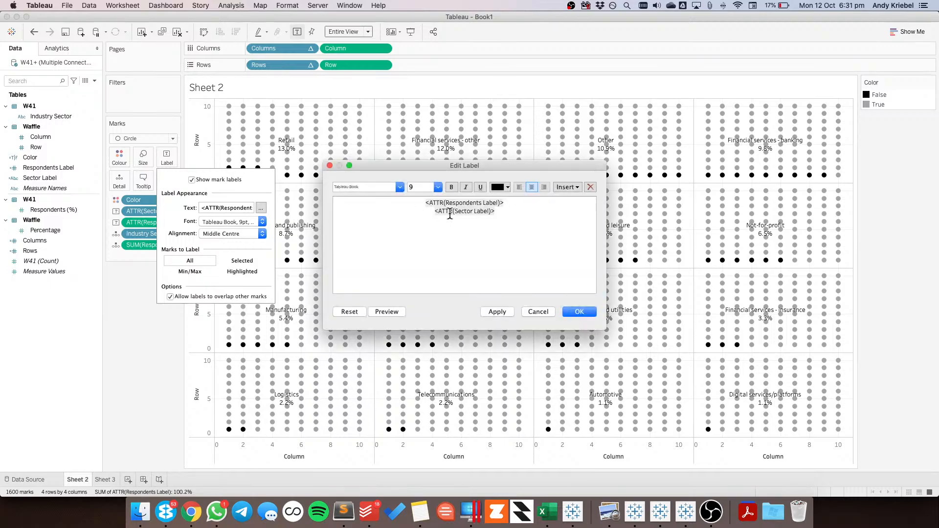
left_click_drag(424, 203, 560, 207)
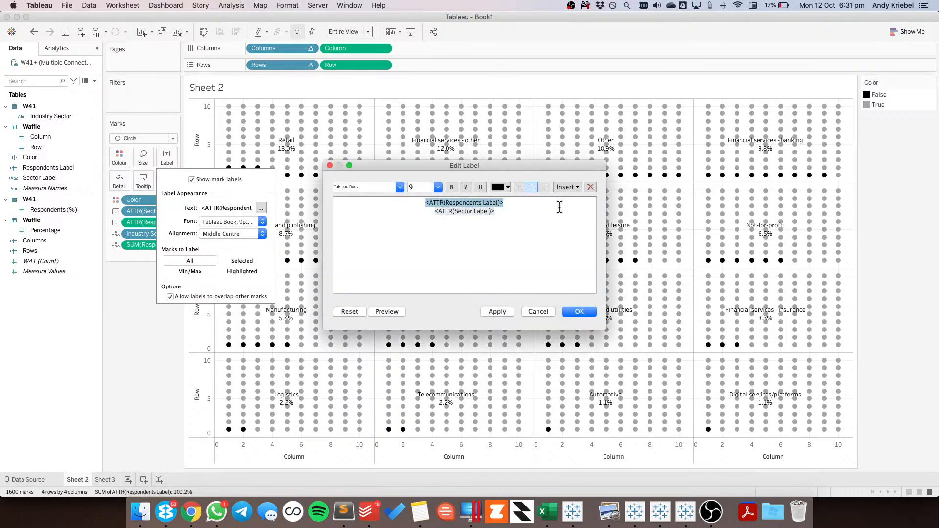
left_click(559, 207)
double_click(559, 207)
key("super+c")
key("BackSpace")
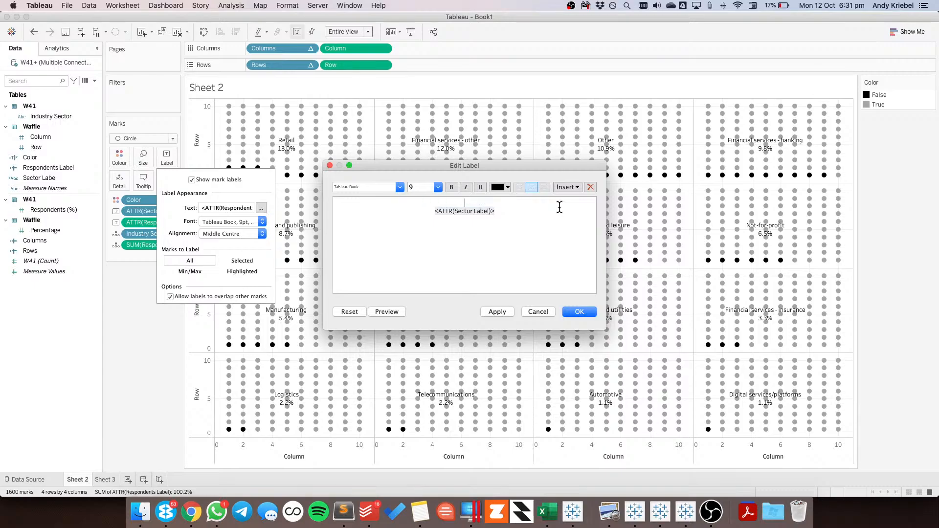
key("Delete")
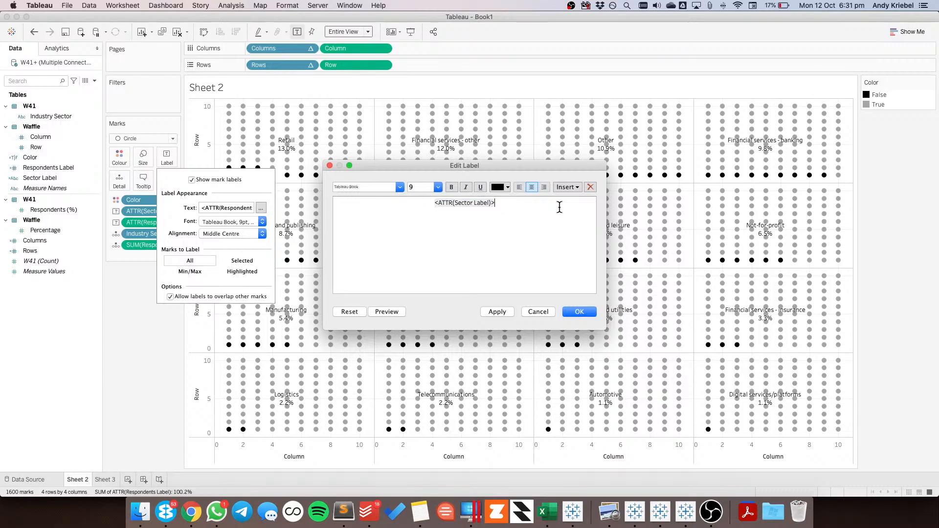
key("Return")
key("super+v")
Set the font size of Sector Label in the mark label text to 14 and apply it
double_click(447, 203)
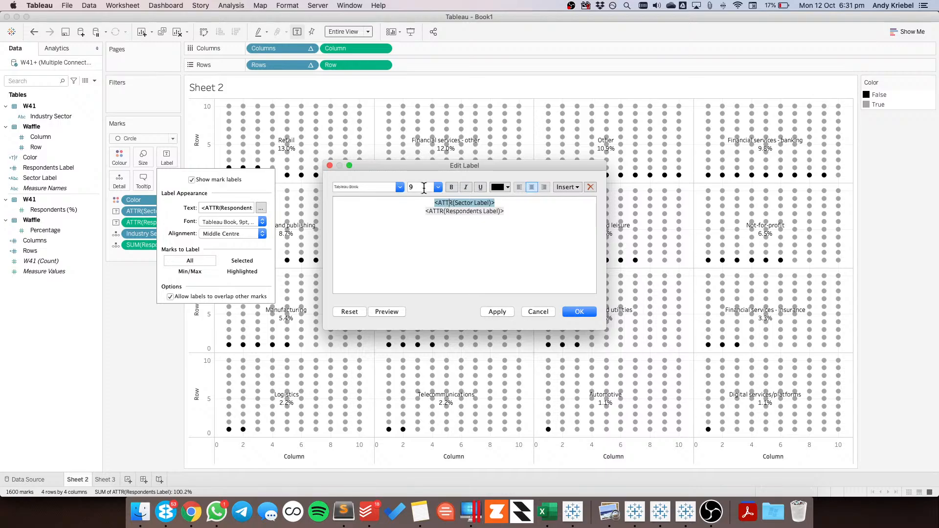
left_click(442, 202)
left_click_drag(434, 203, 501, 201)
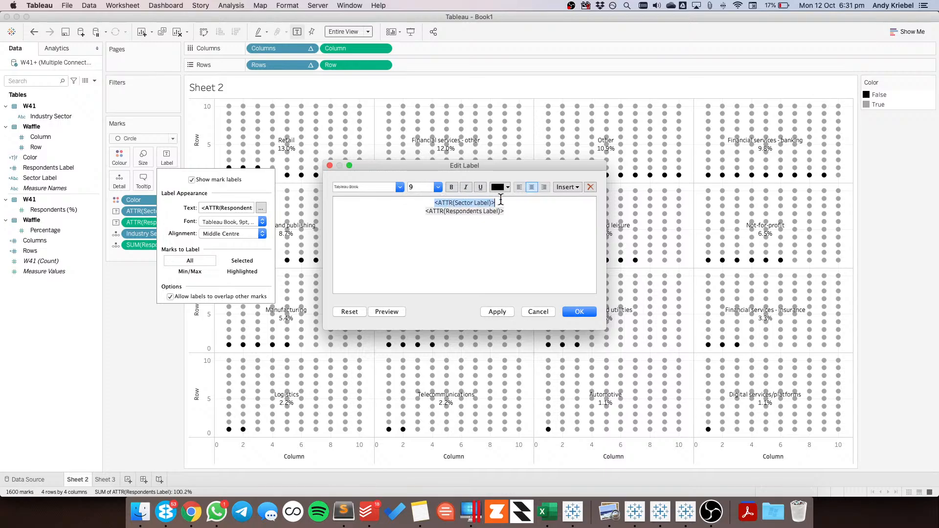
left_click(438, 188)
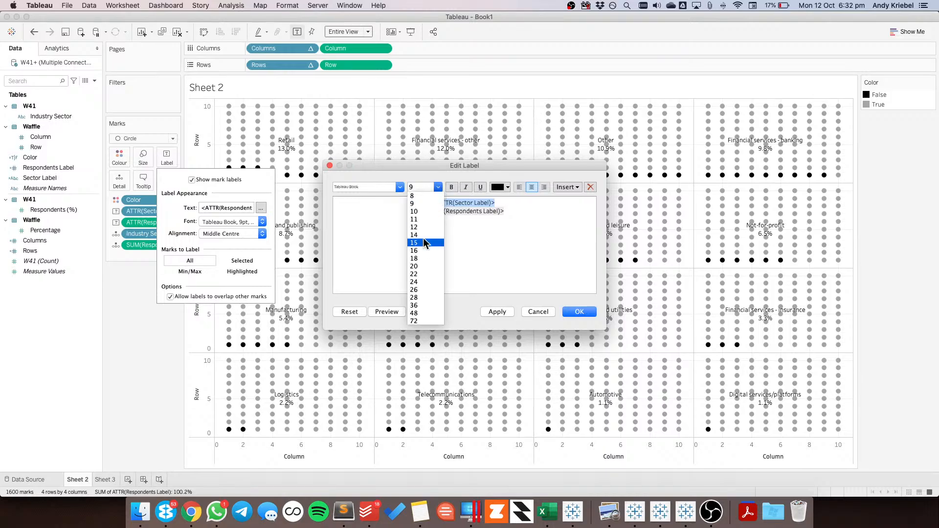
left_click(424, 235)
left_click(497, 309)
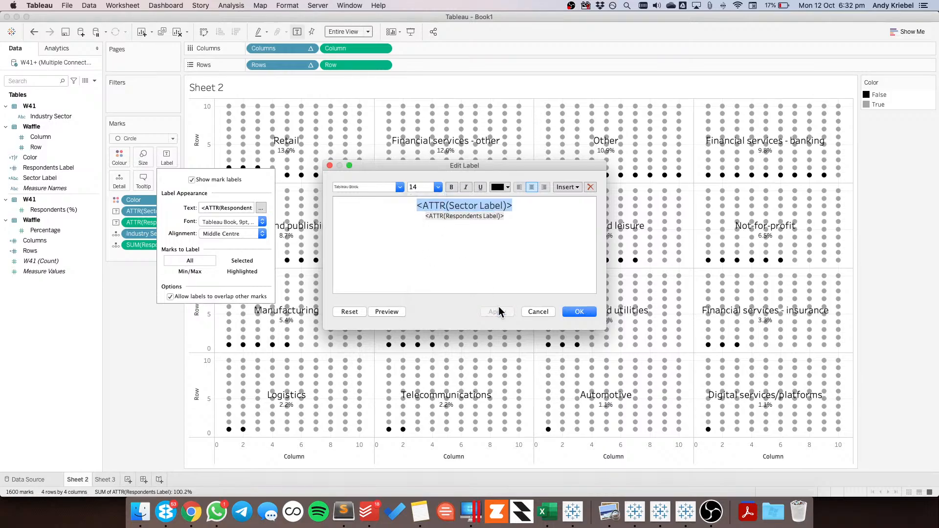
Format Respondents Label in the mark label text as bold at font size 24 and accept the label edits
left_click(426, 216)
triple_click(444, 216)
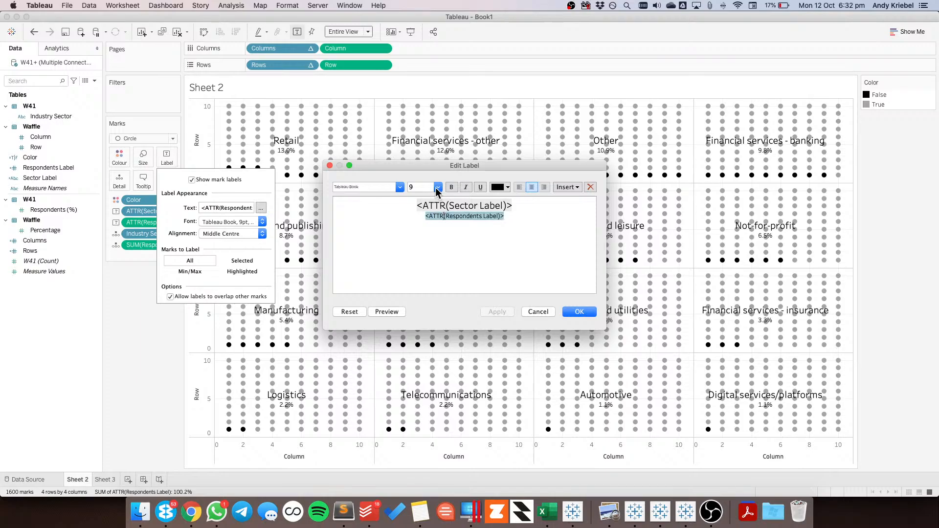
left_click(438, 187)
left_click(425, 281)
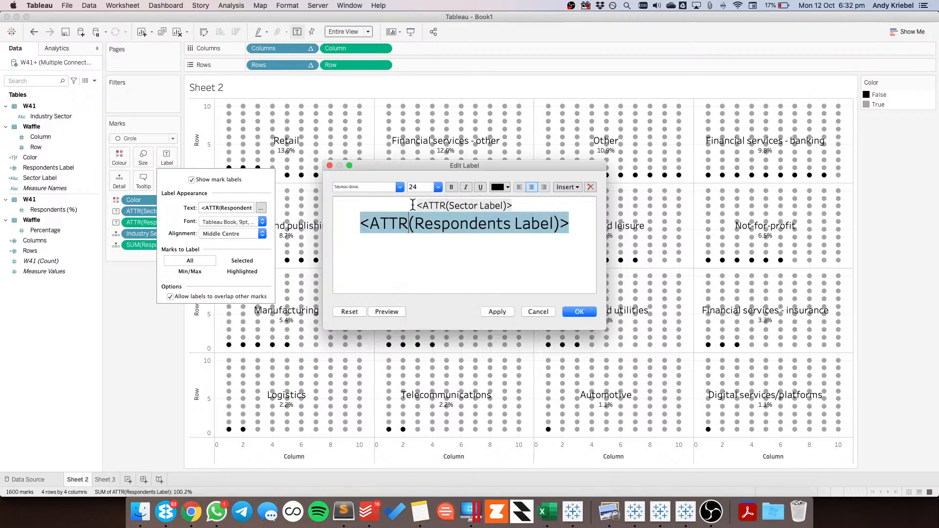
left_click(498, 311)
left_click(448, 187)
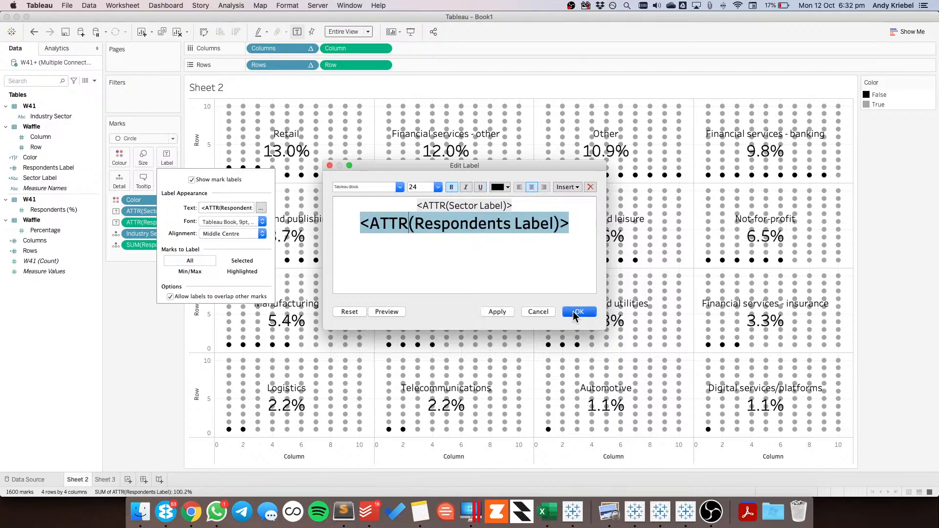
left_click(575, 312)
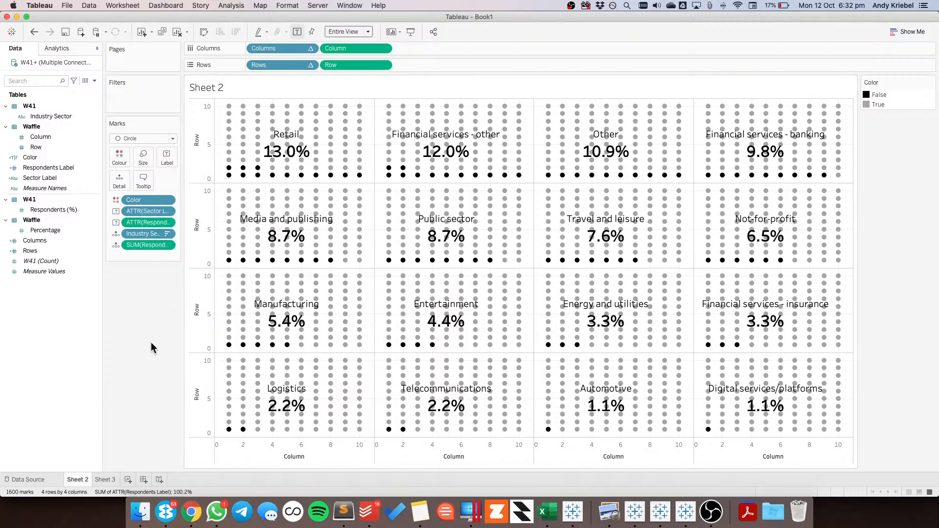
Hide the Row and Column axis headers and turn off the tooltips on the waffle chart sheet
left_click(384, 64)
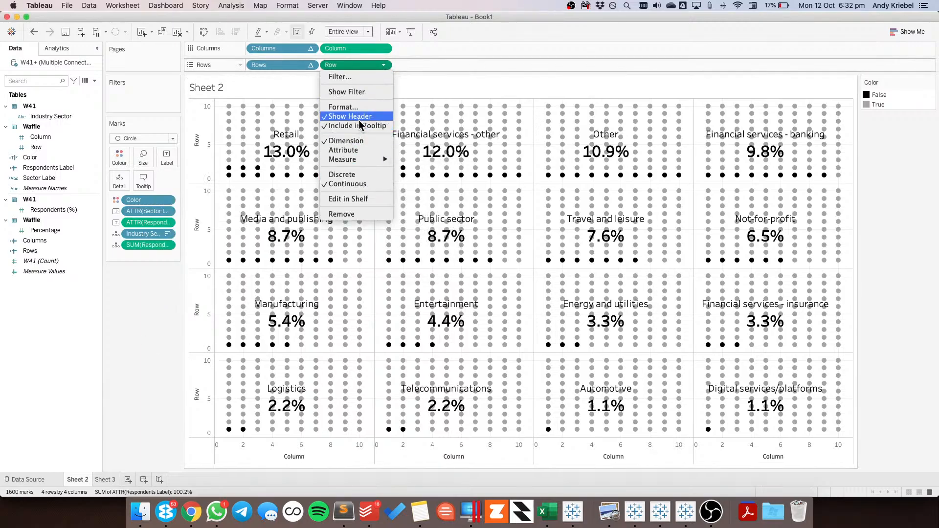
left_click(342, 213)
left_click(383, 49)
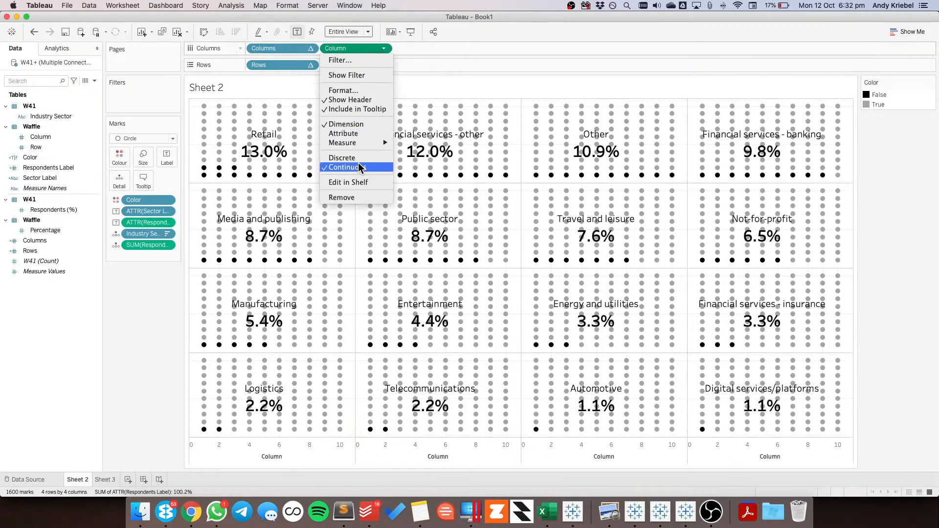
left_click(357, 99)
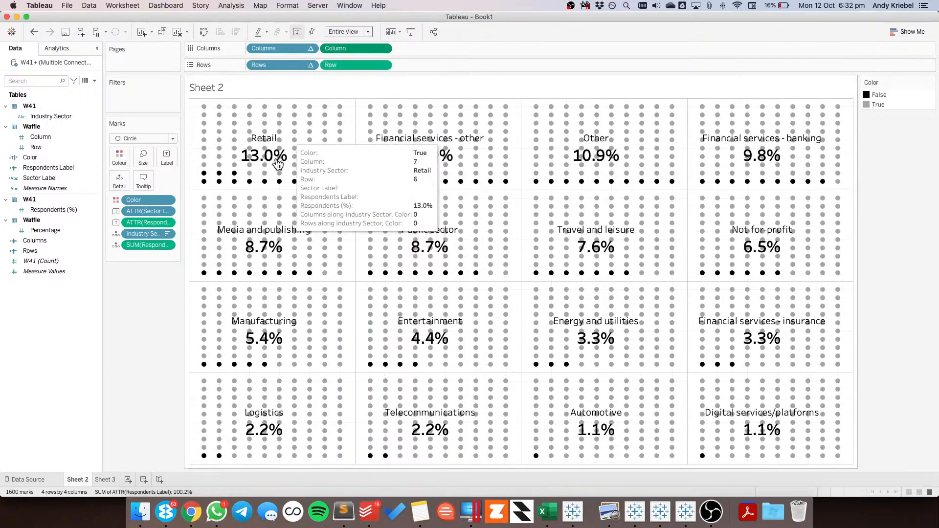
left_click(144, 180)
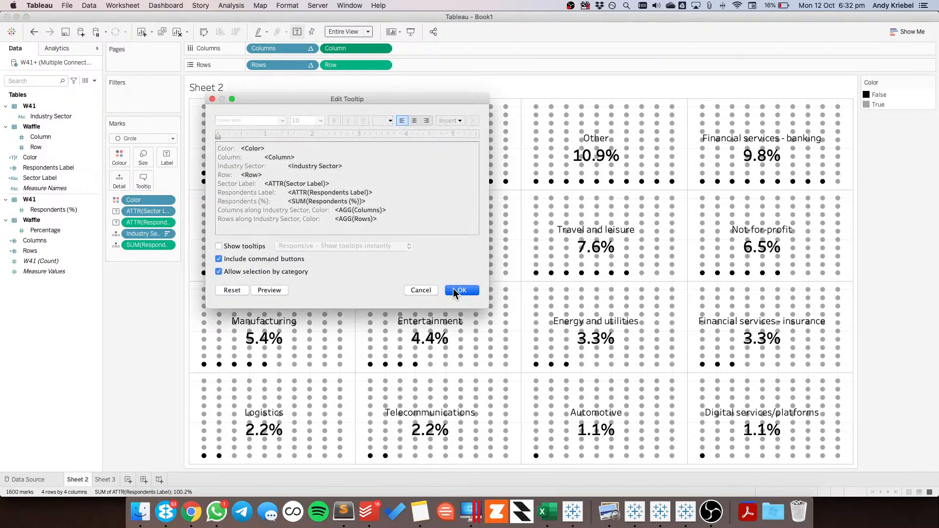
left_click(461, 290)
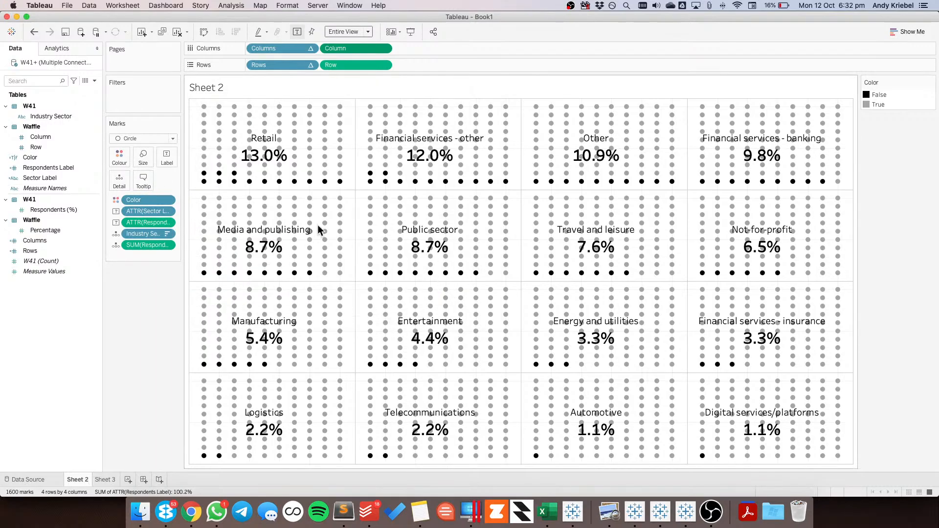
Set the sheet's grid lines and zero lines to None
right_click(346, 159)
key("Escape")
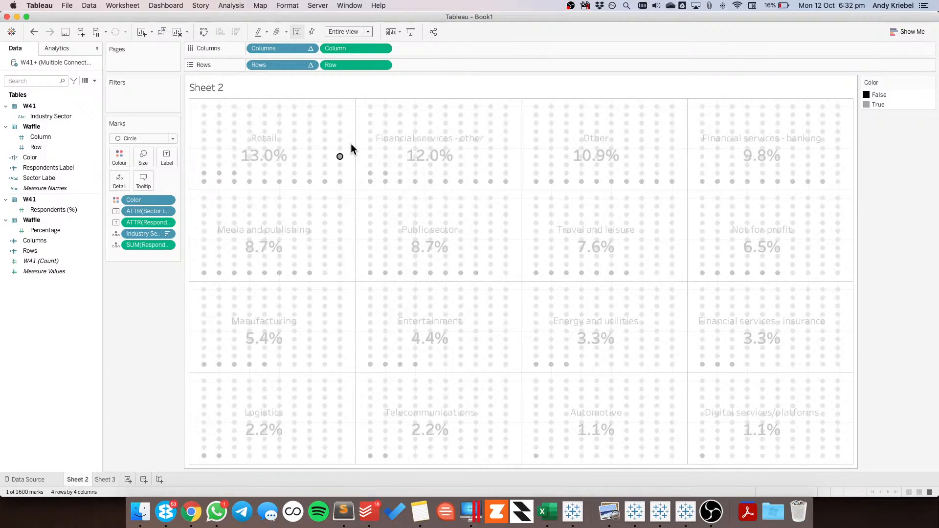
right_click(351, 143)
left_click(383, 193)
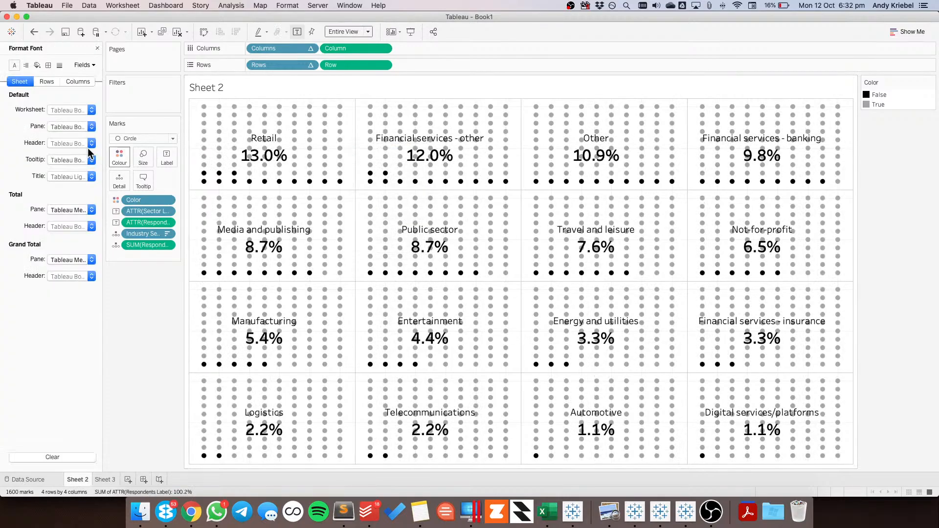
left_click(59, 65)
left_click(64, 125)
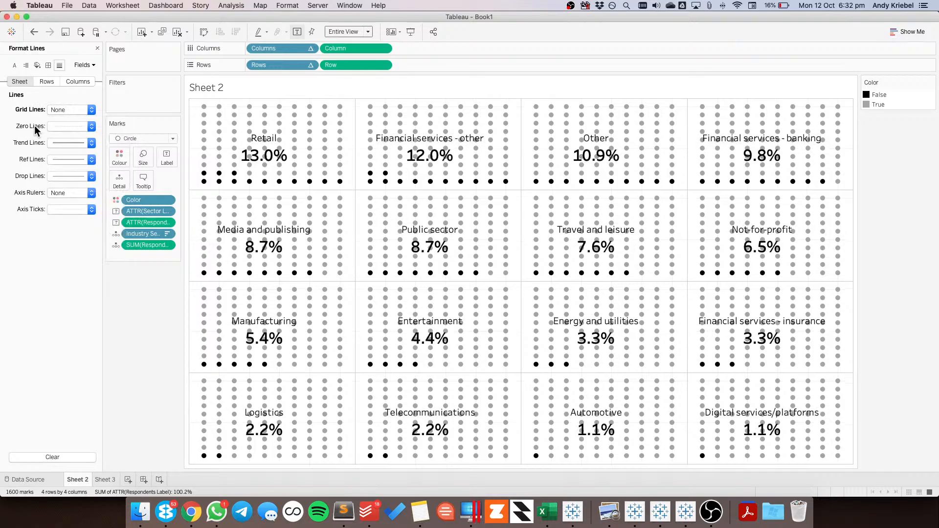
left_click(63, 128)
left_click(66, 141)
Set the pane borders of the row divider and column divider to None for the whole sheet
left_click(48, 68)
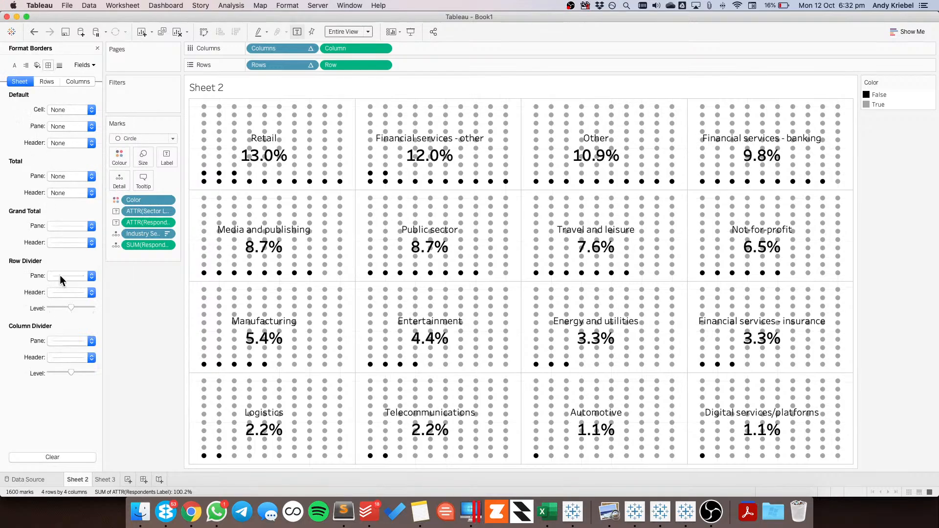
left_click(59, 275)
left_click(66, 288)
left_click(80, 340)
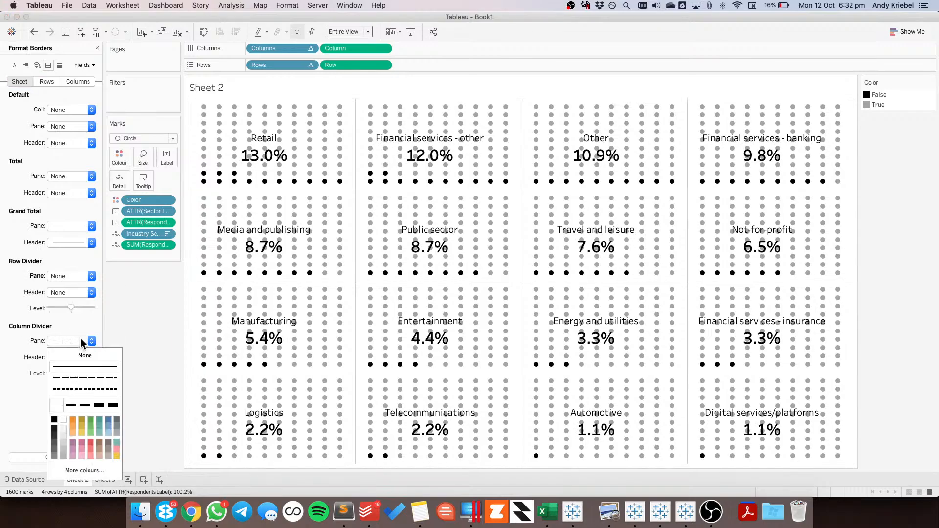
left_click(81, 354)
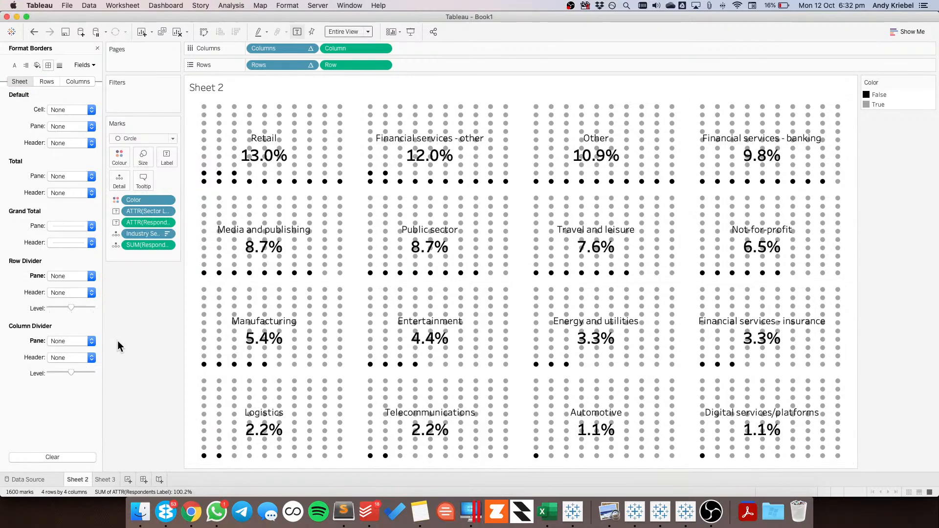
Create a new dashboard containing Sheet 2 and remove its Color legend
left_click(143, 478)
mouse_move(38, 161)
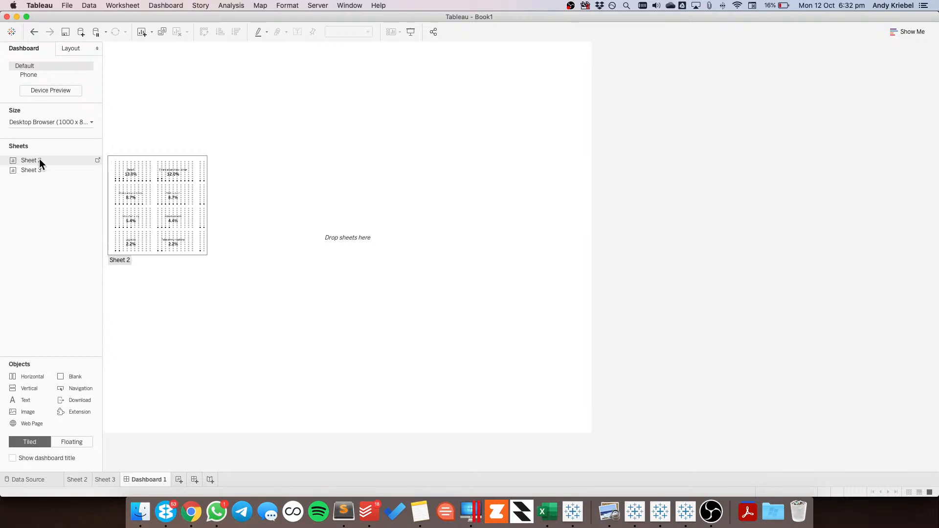
left_click_drag(39, 160, 248, 153)
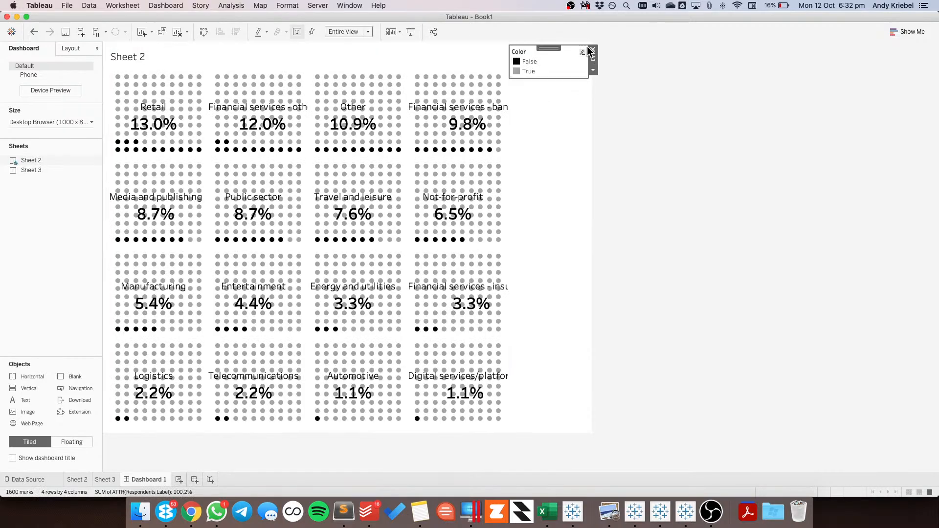
left_click(591, 50)
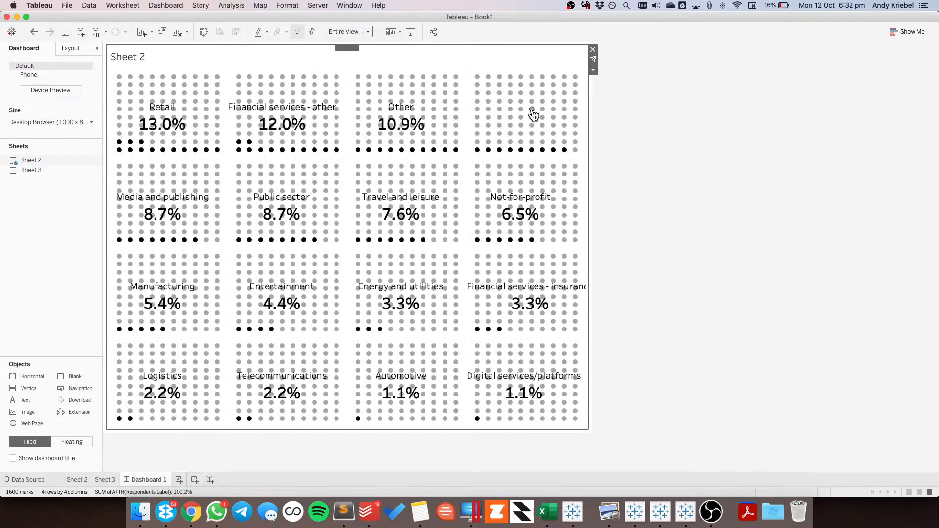
On Sheet 3, group the sectors Financial services - other, Financial services - banking and Financial services - insurance
left_click(593, 59)
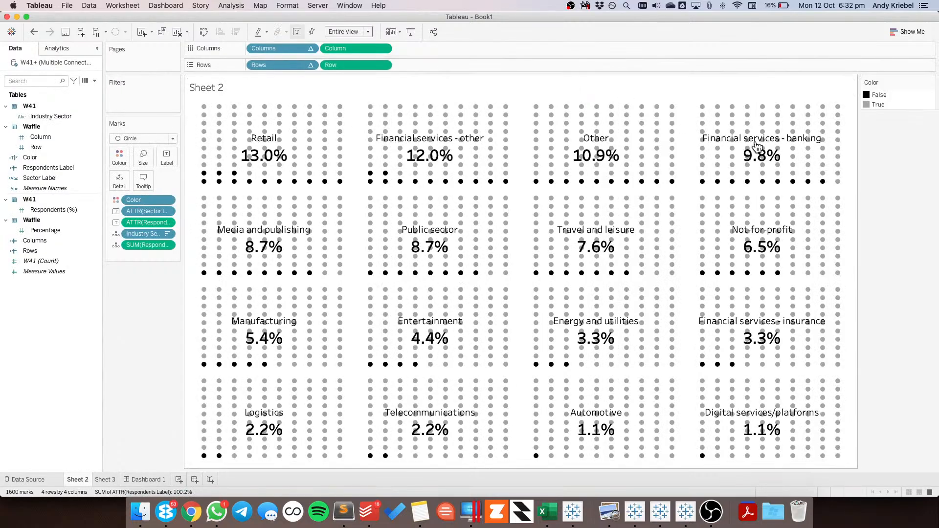
left_click(108, 482)
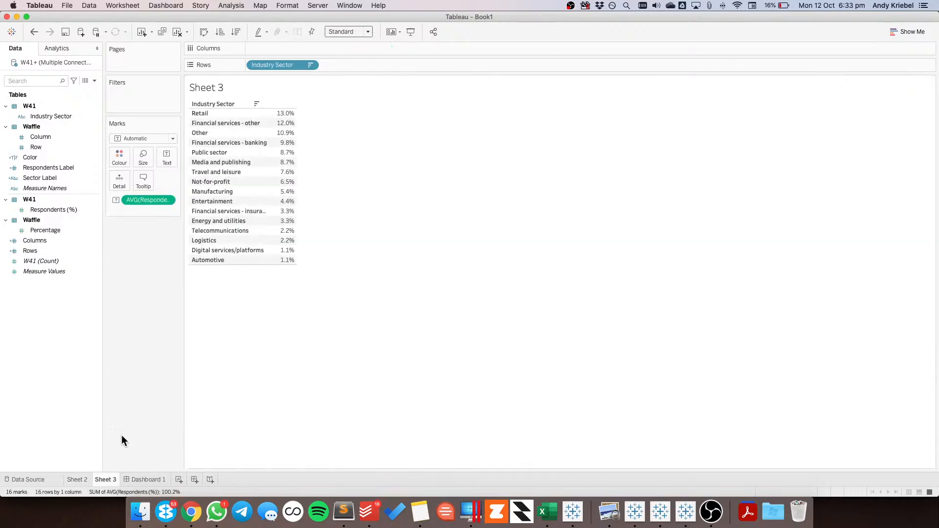
left_click(231, 124)
left_click(221, 141, "super")
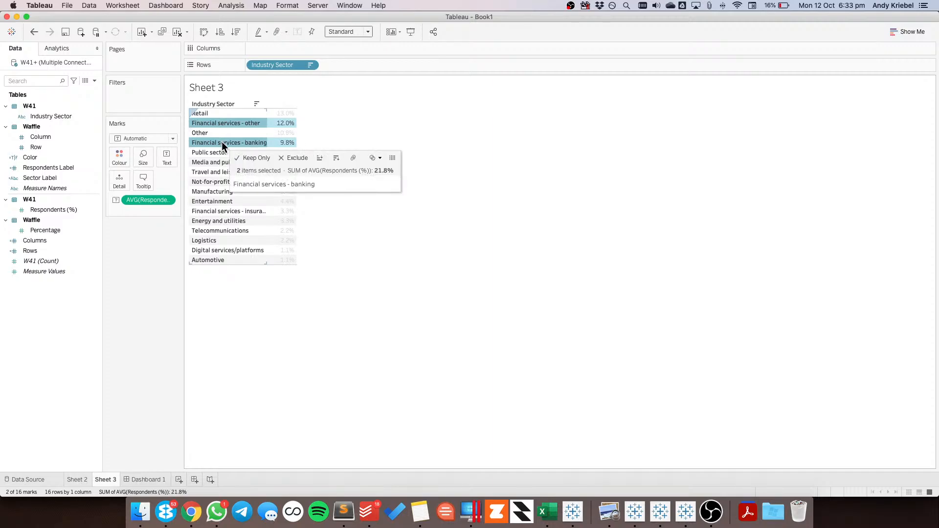
left_click(221, 211, "super")
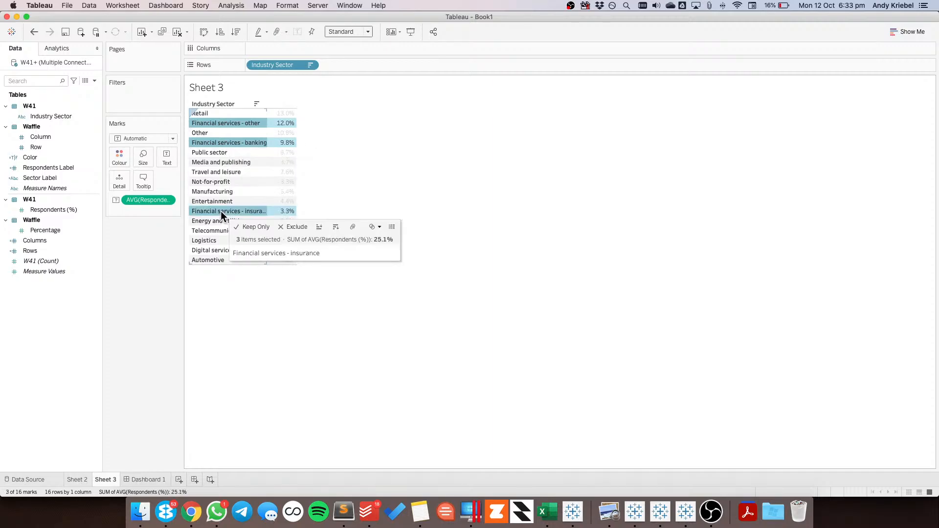
left_click(351, 227)
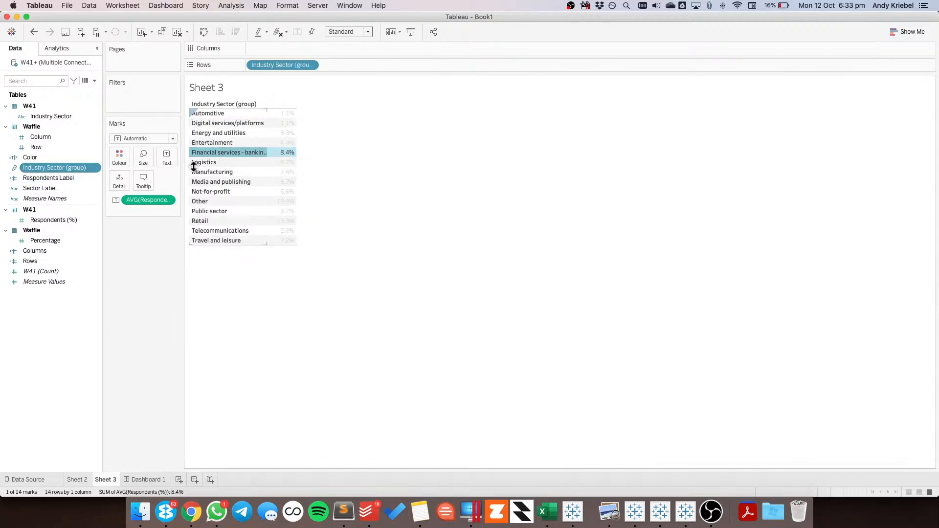
Replace the grouped sector field on Rows of Sheet 3 with the original Industry Sector field
right_click(225, 152)
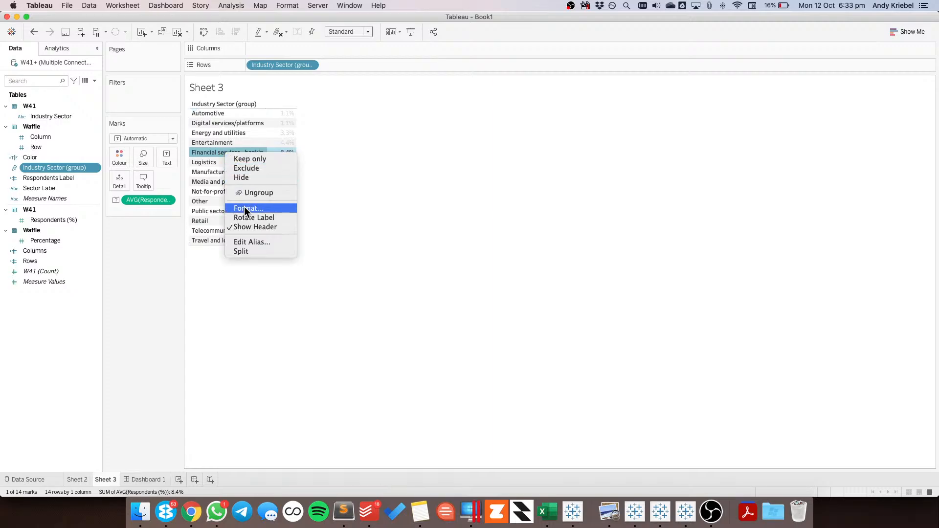
left_click(166, 260)
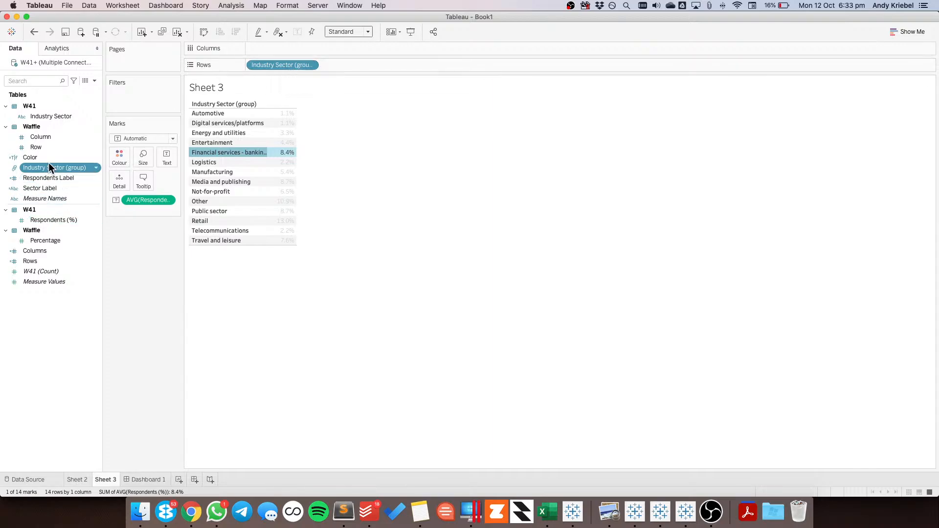
left_click_drag(42, 116, 266, 65)
left_click_drag(351, 63, 152, 292)
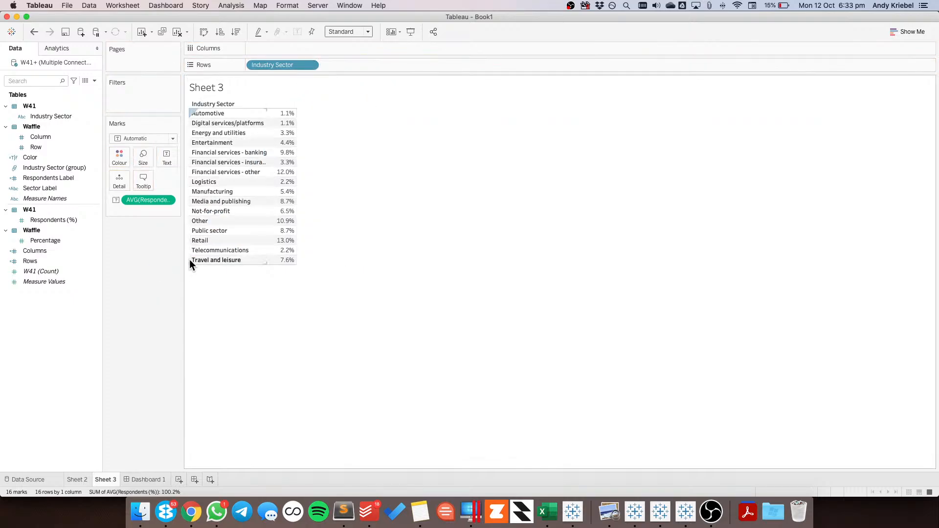
On Sheet 3, change the alias of the sector Financial services - banking to Banking
right_click(247, 154)
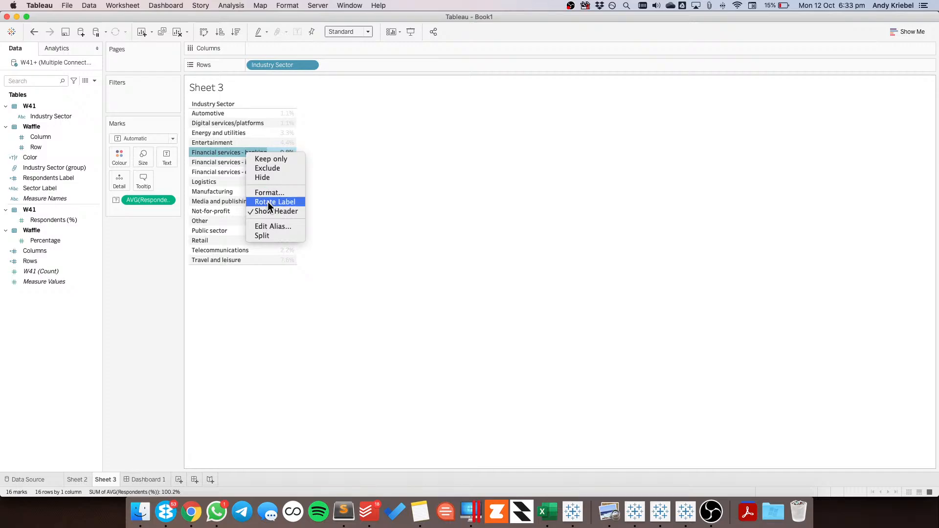
left_click(270, 226)
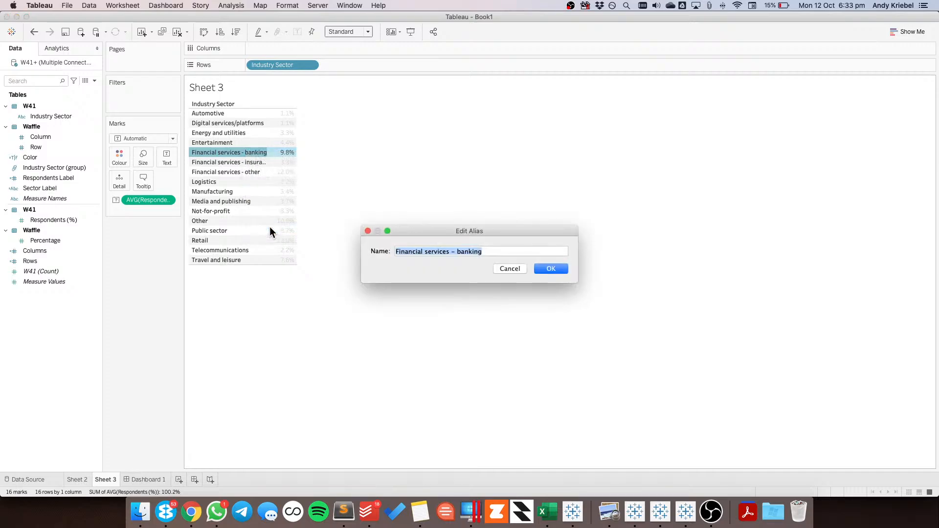
left_click(458, 252)
key("shift+super+Left")
type("B")
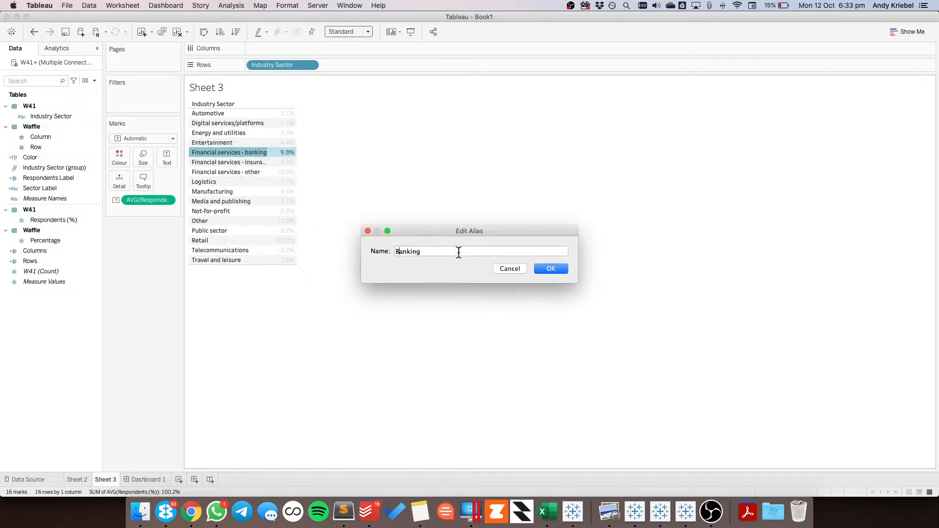
left_click(540, 267)
Change the alias of the sector Financial services - insurance to Insurance
right_click(236, 162)
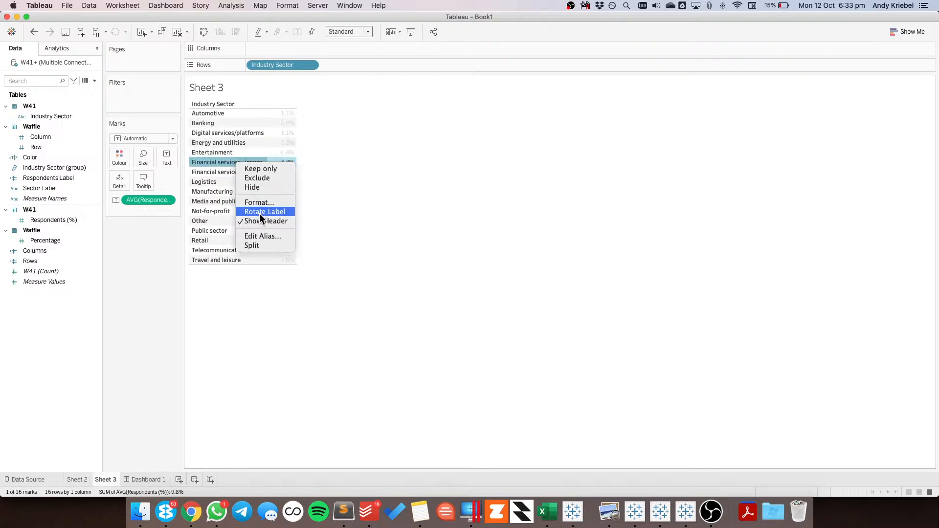
left_click(261, 236)
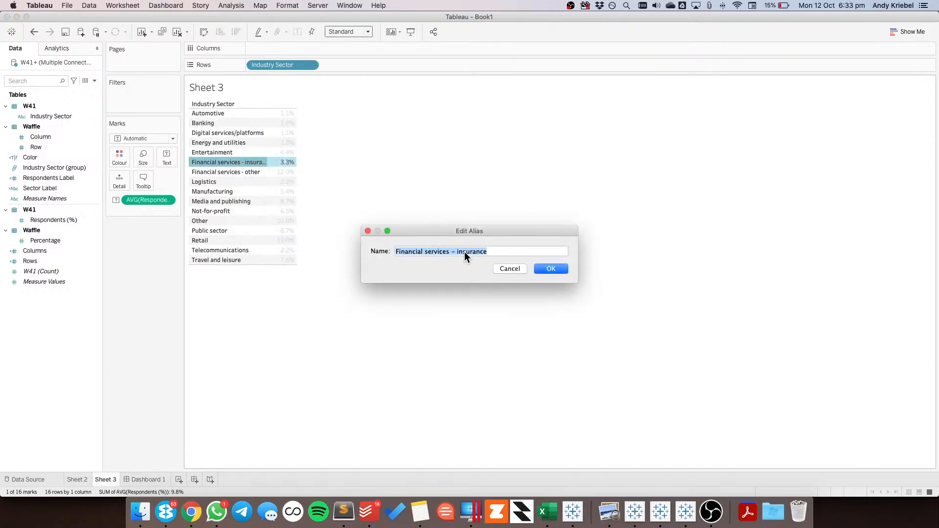
left_click(459, 252)
key("shift+super+Left")
type("I")
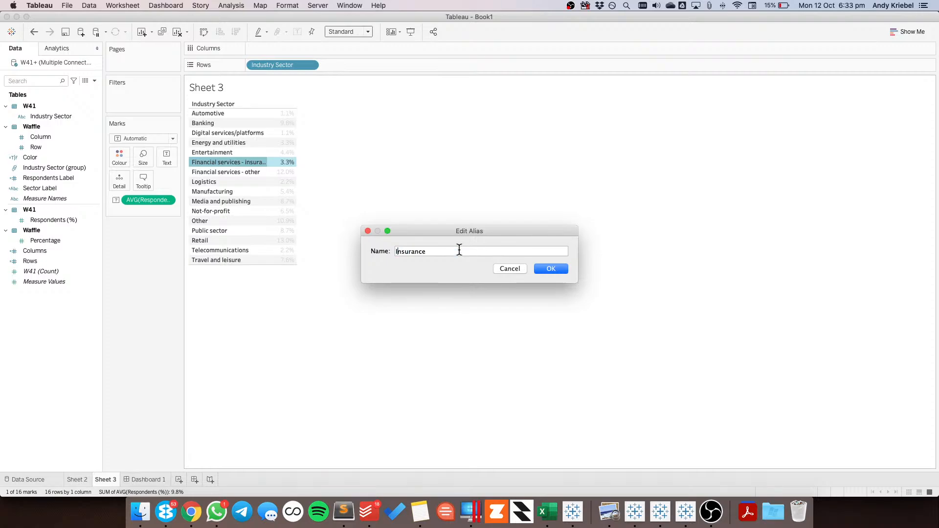
left_click(549, 269)
right_click(243, 161)
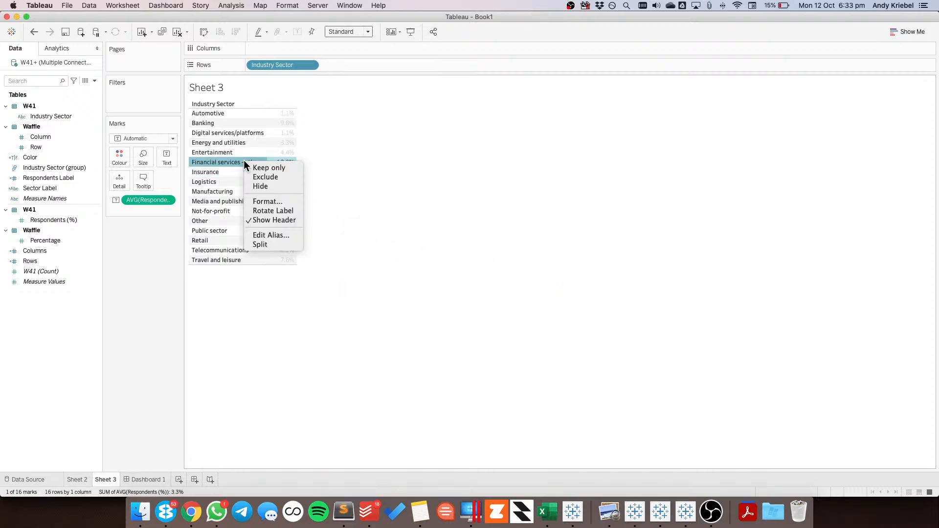
left_click(265, 235)
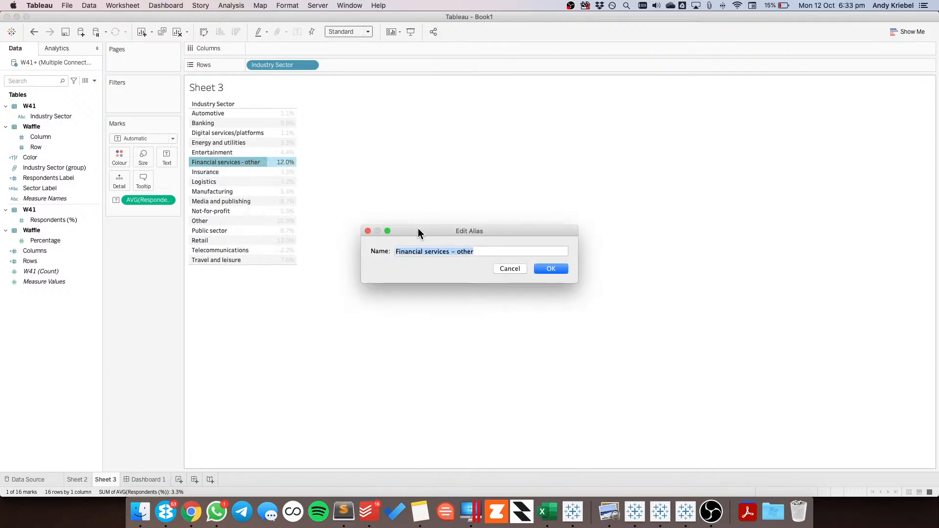
left_click(461, 252)
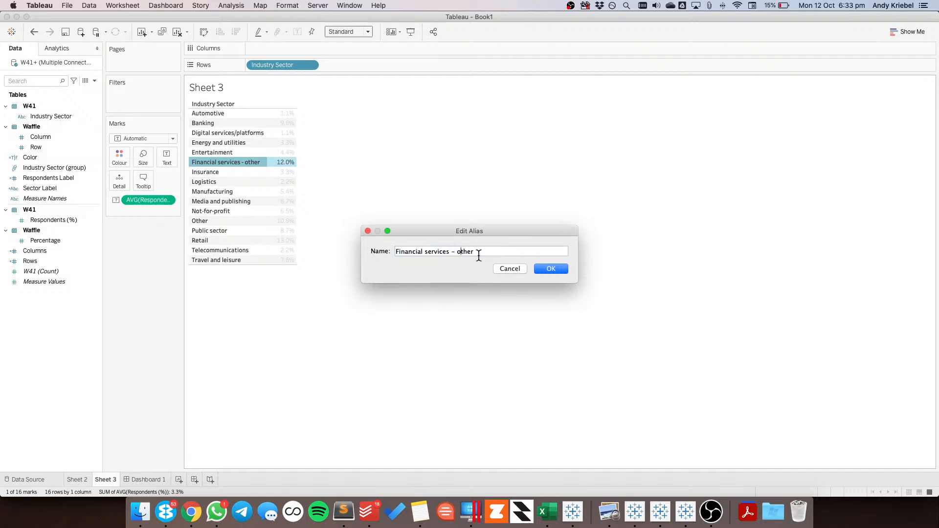
key("super+shift+Left")
key("Escape")
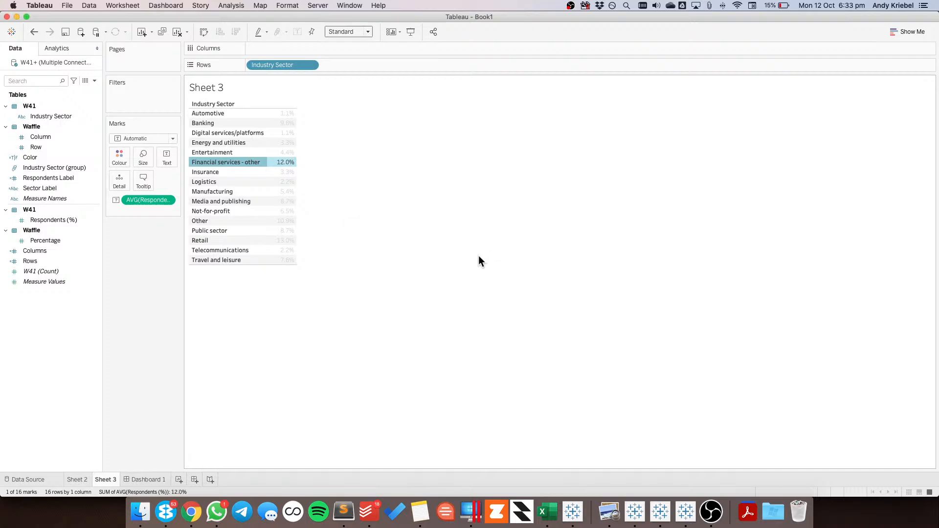
Change the alias of the sector Financial services - other to Other Fin. Services and clear the selection
right_click(231, 163)
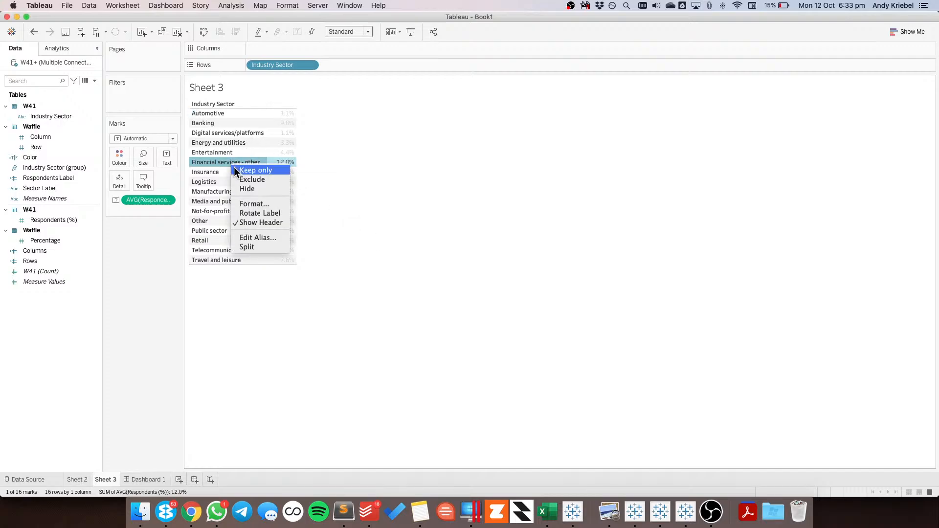
left_click(281, 238)
type("Other ")
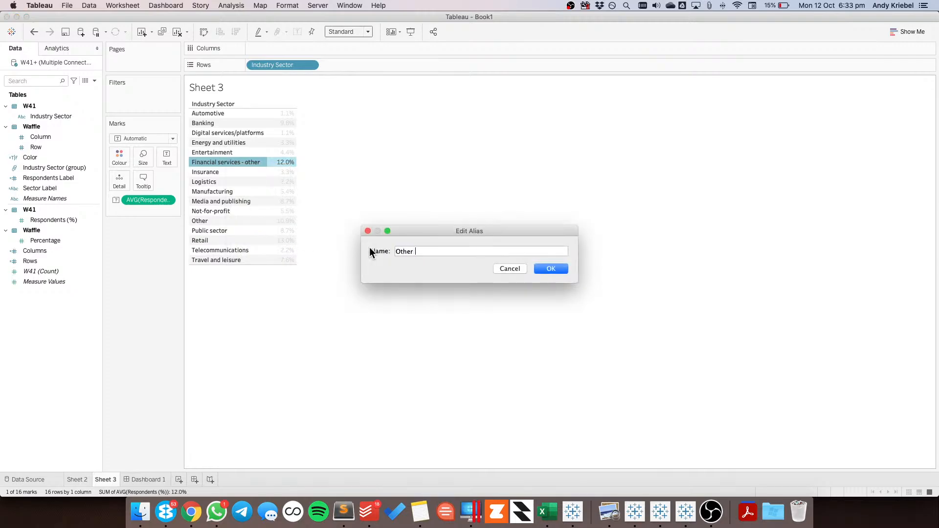
type("Fin Services")
left_click(426, 252)
type(".")
left_click(560, 270)
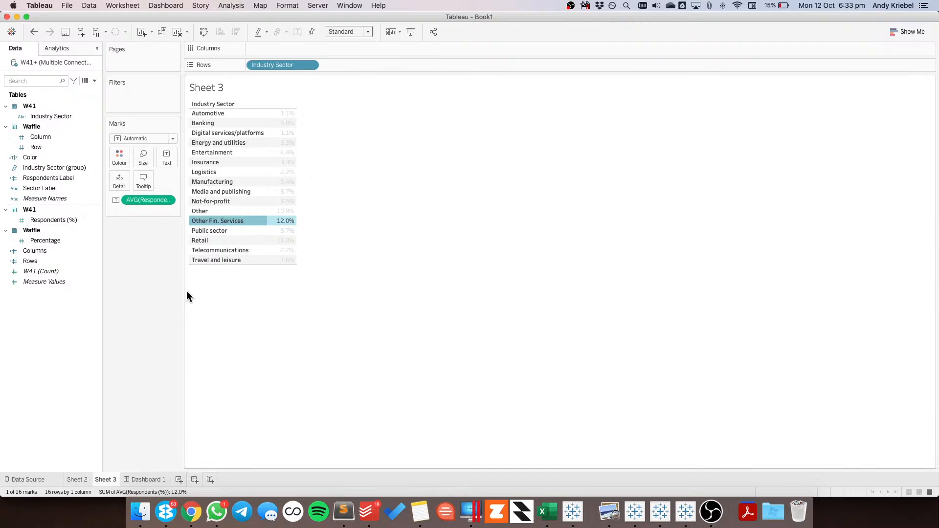
left_click(207, 211)
left_click(166, 265)
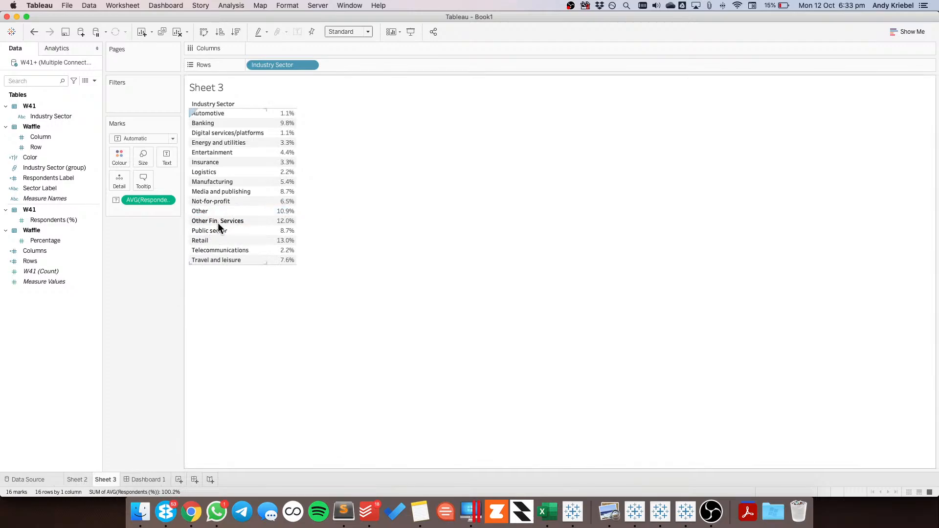
Go from Dashboard 1 to Sheet 2 and open the alias list of the Sector Label field, widened to show full names
left_click(143, 480)
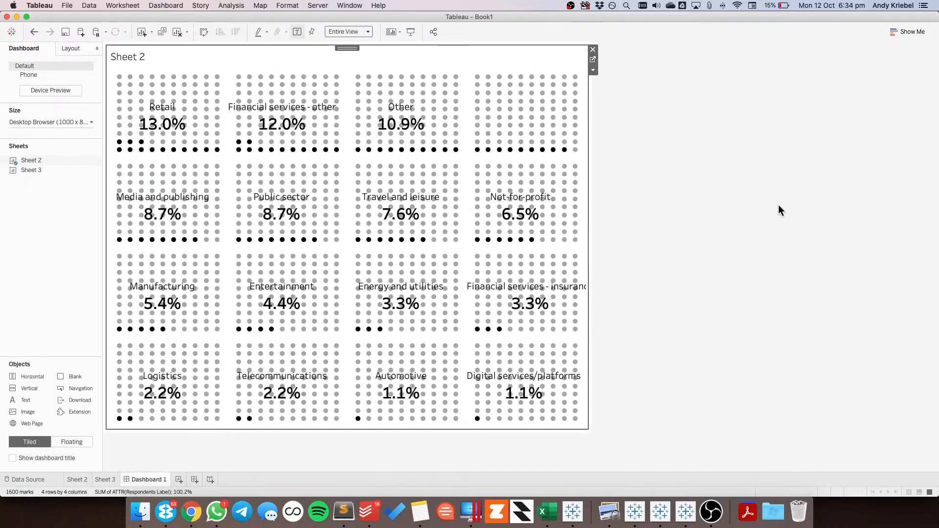
left_click(592, 59)
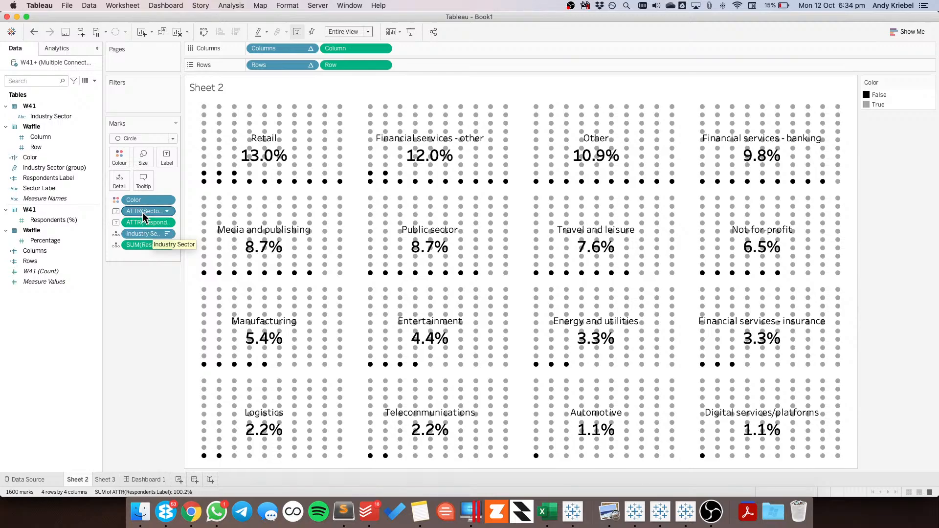
right_click(50, 188)
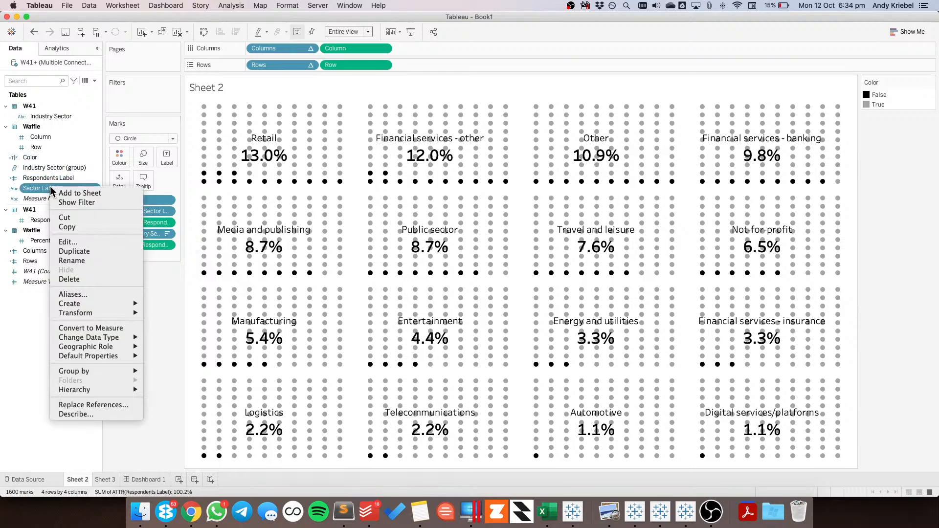
left_click(96, 294)
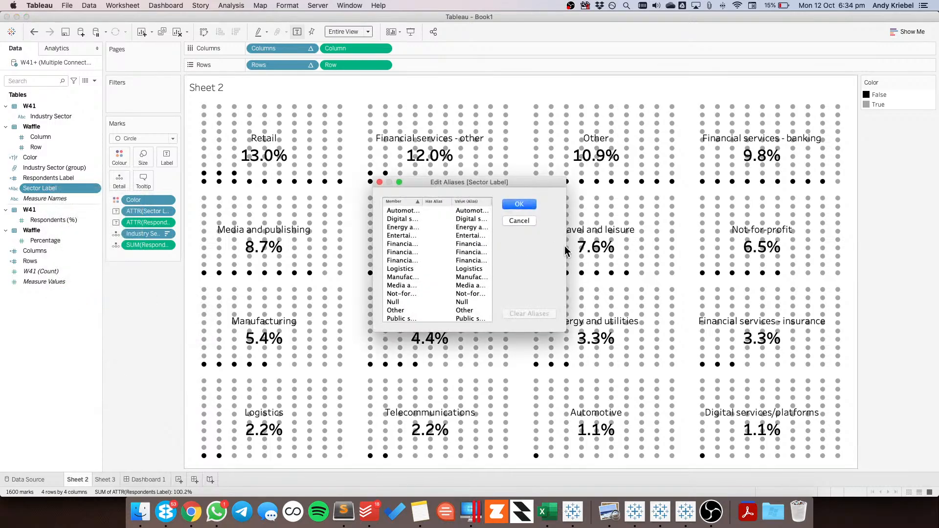
left_click_drag(563, 251, 748, 250)
left_click_drag(491, 202, 615, 203)
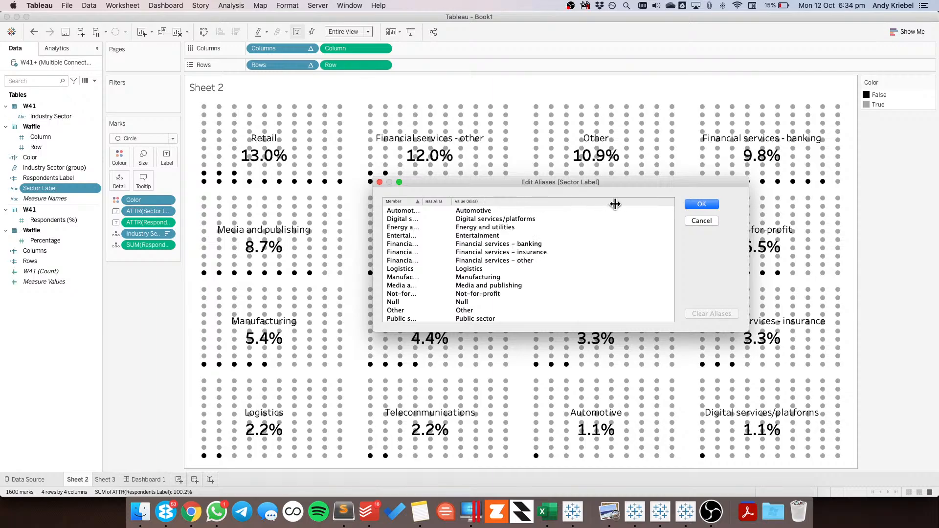
Open the Sector Label alias of Financial services - banking for editing and dismiss the low battery notification
double_click(509, 243)
left_click(514, 244)
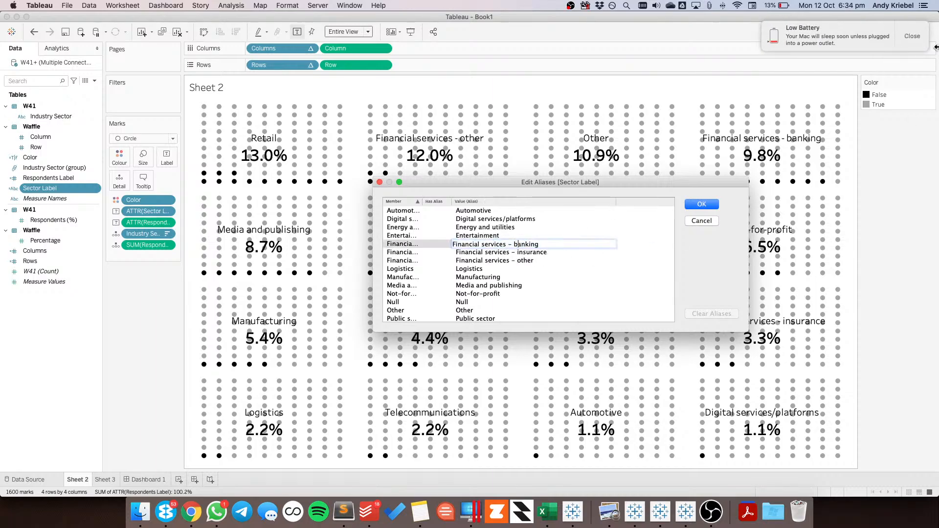
left_click(914, 37)
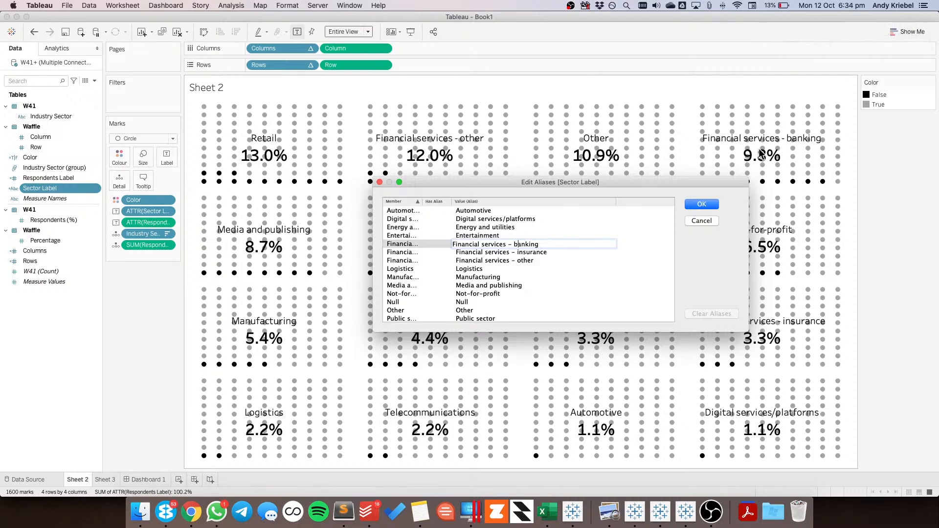
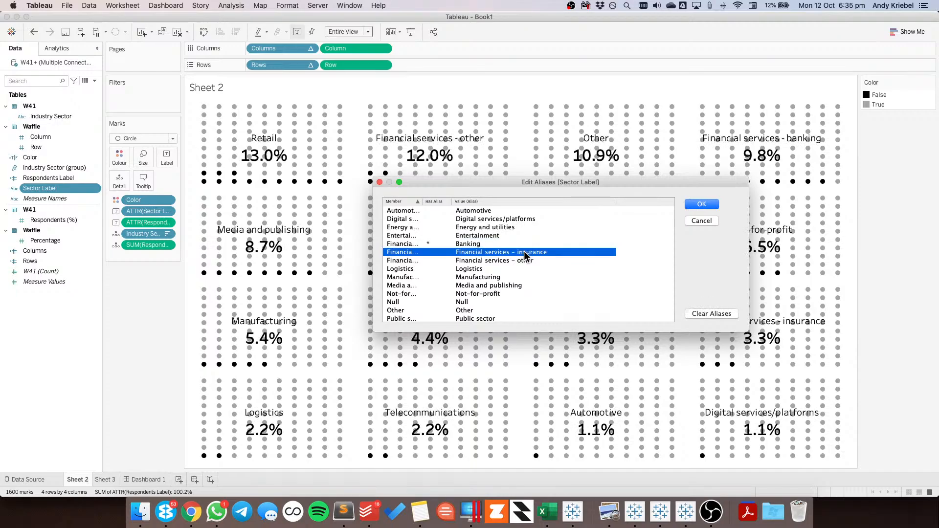
Shorten the Sector Label aliases of the three Financial services sectors to Banking, Insurance and Other Fin. Svcs, and check them on Dashboard 1
left_click(516, 252)
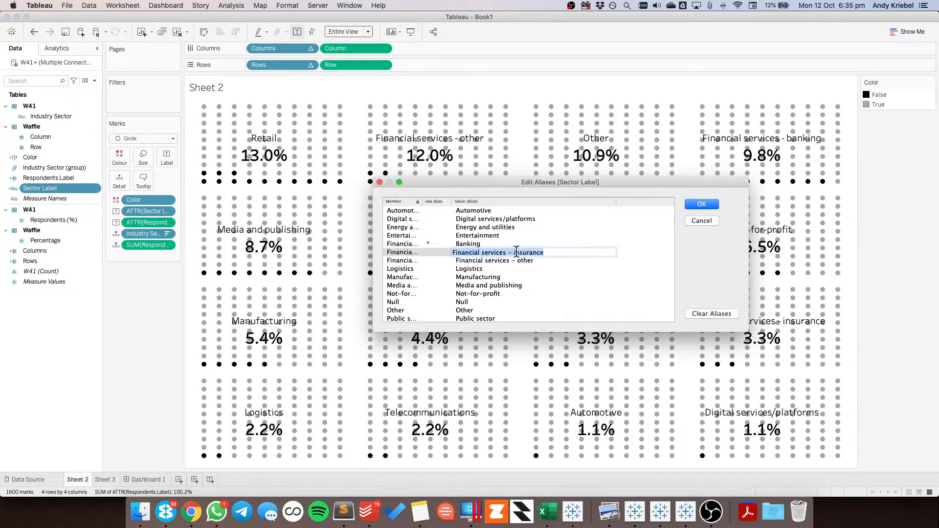
type("Insurance")
left_click(497, 260)
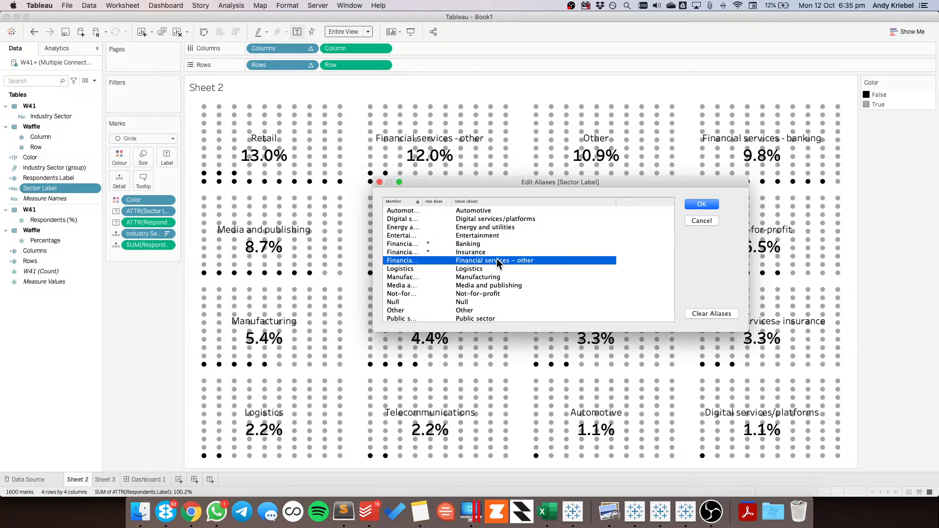
left_click(497, 258)
type("Other ")
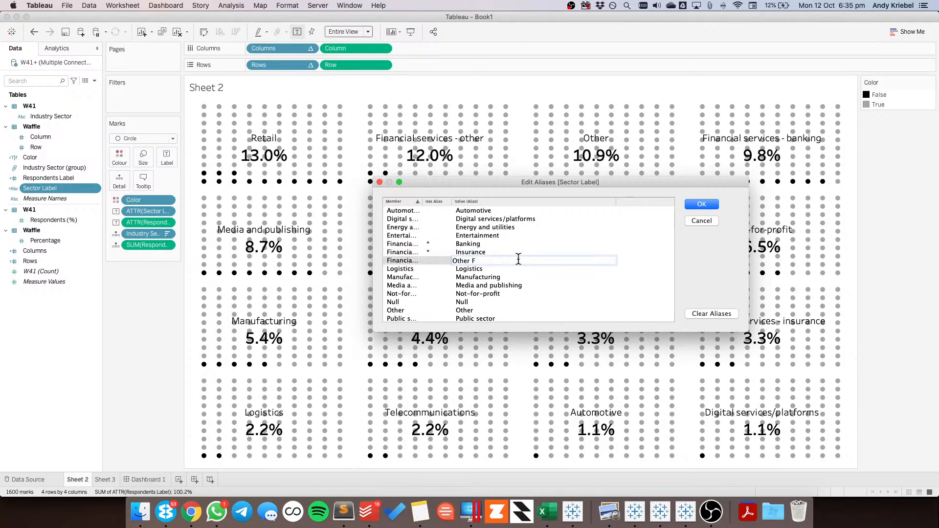
type("Fin. Svcs")
left_click(703, 204)
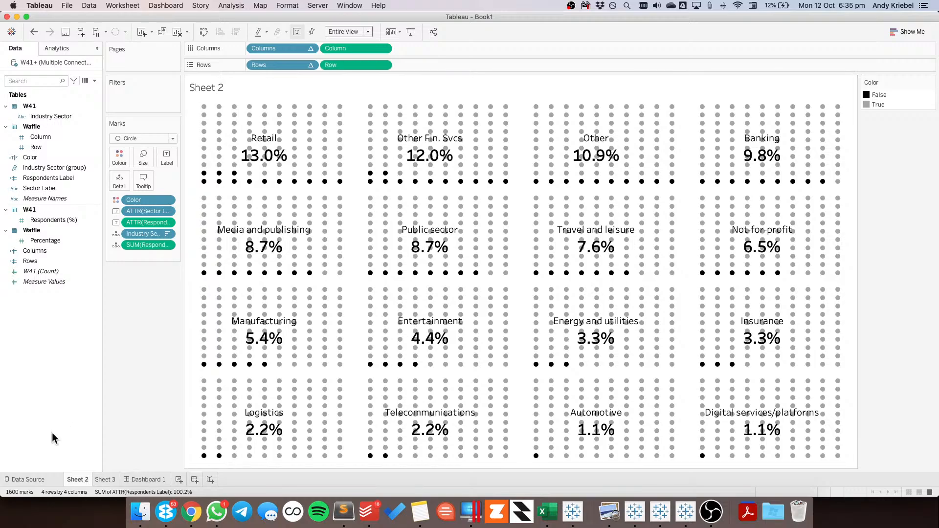
left_click(144, 479)
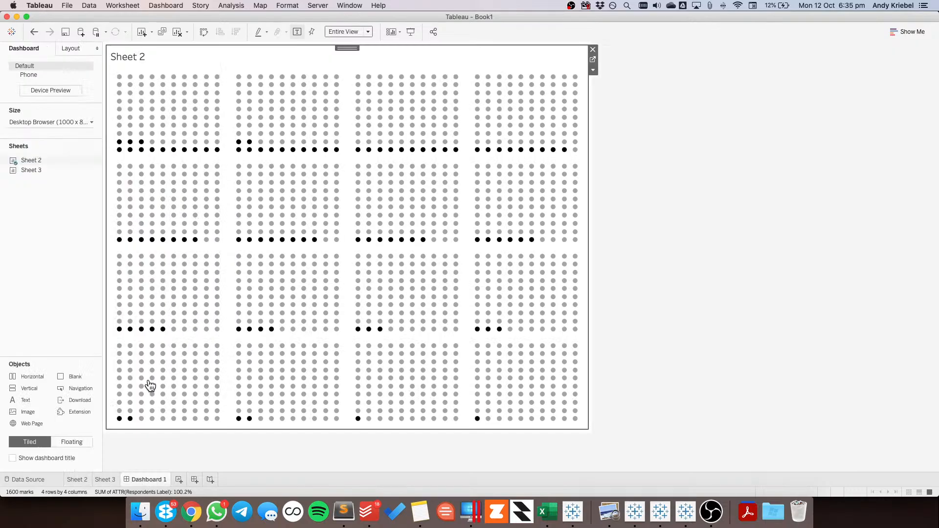
left_click(725, 227)
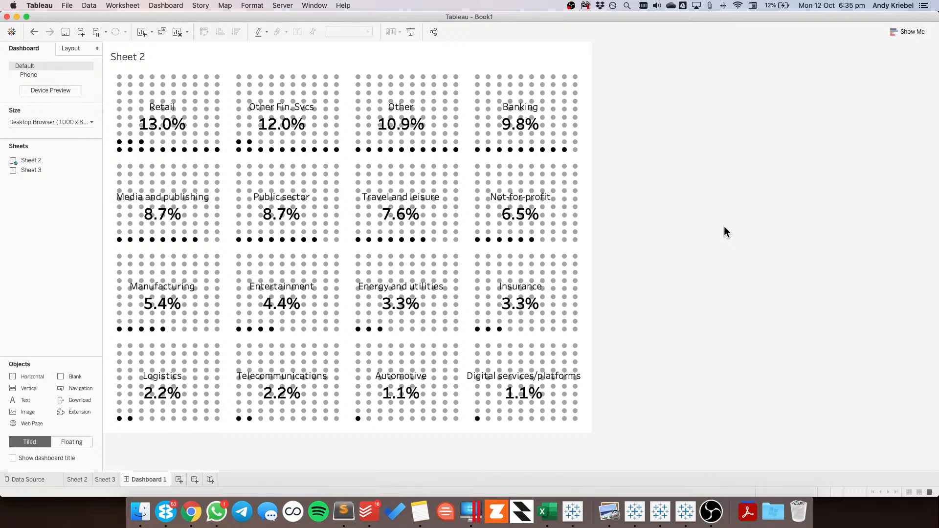
On Sheet 2, recolor the True dots light grey from the Seattle Greys palette
left_click(106, 480)
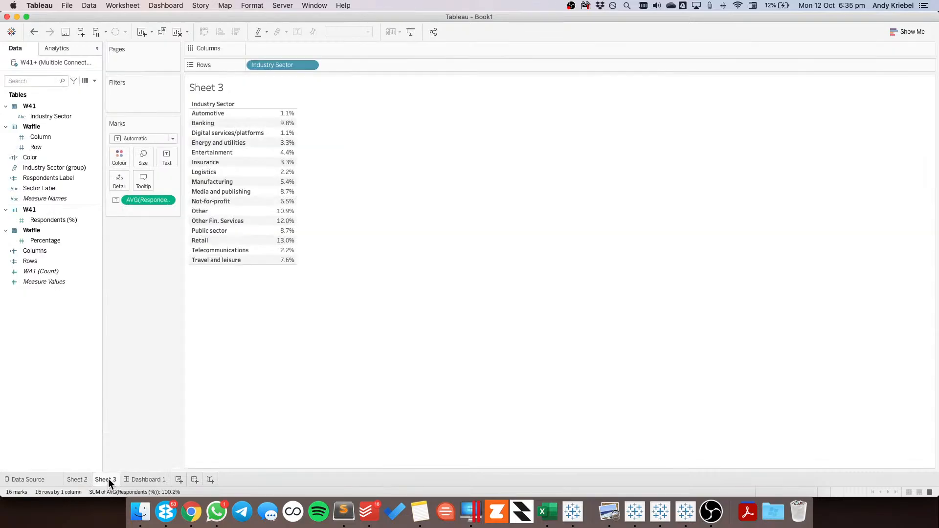
left_click(77, 482)
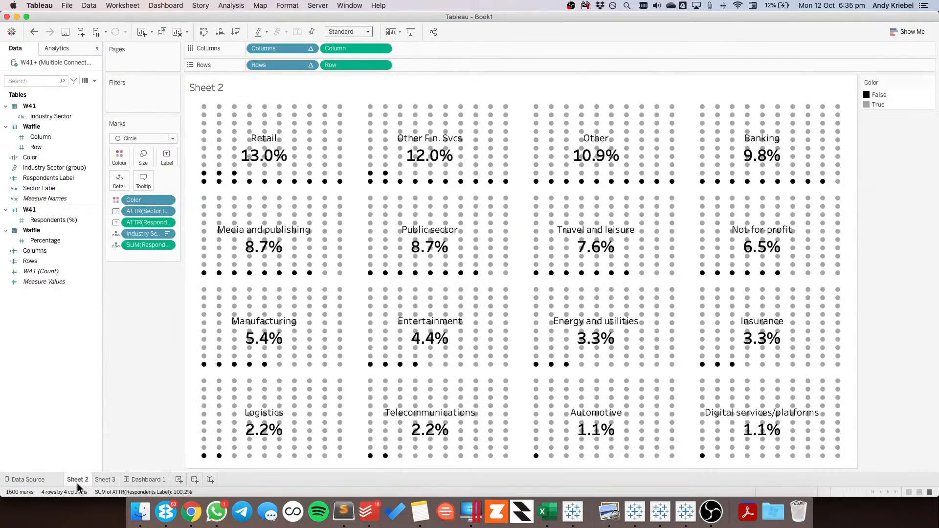
double_click(887, 104)
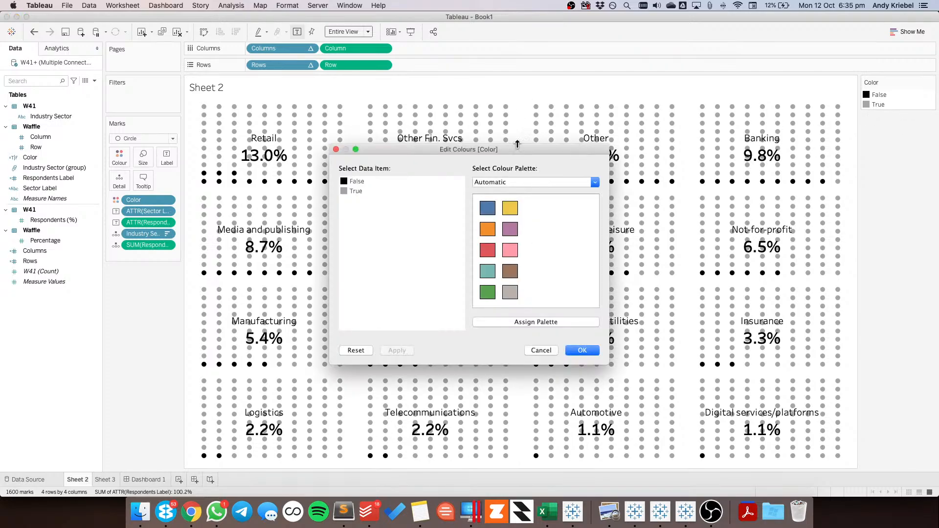
left_click(514, 182)
left_click(503, 54)
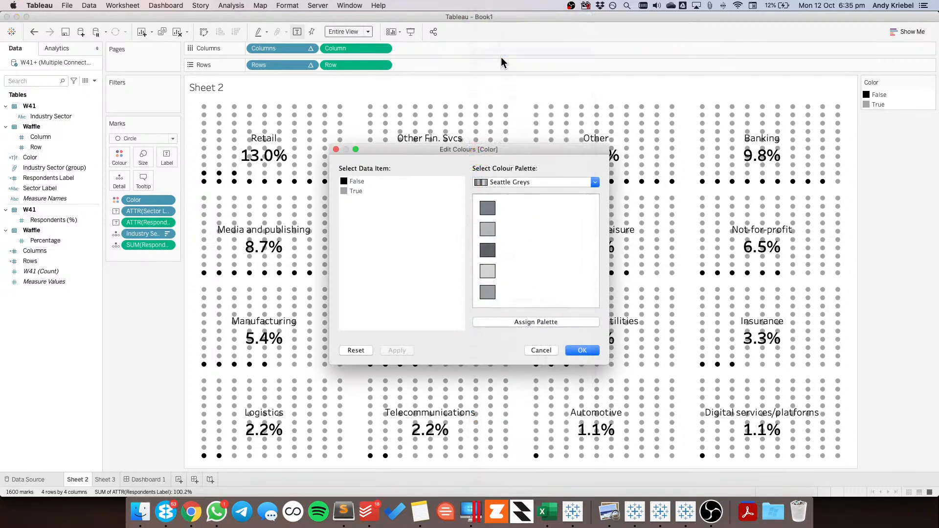
left_click(348, 189)
left_click(483, 269)
left_click(582, 350)
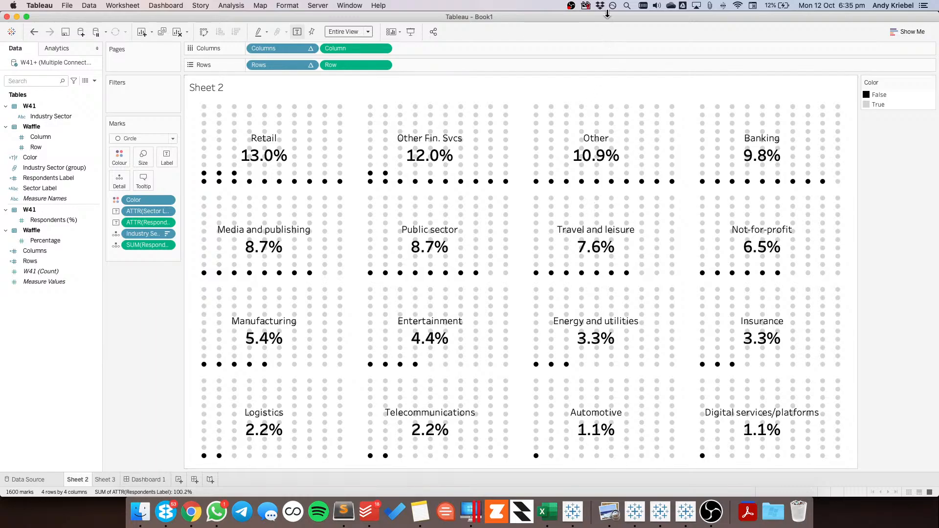
Disable the f.lux screen color adjustment
left_click(613, 6)
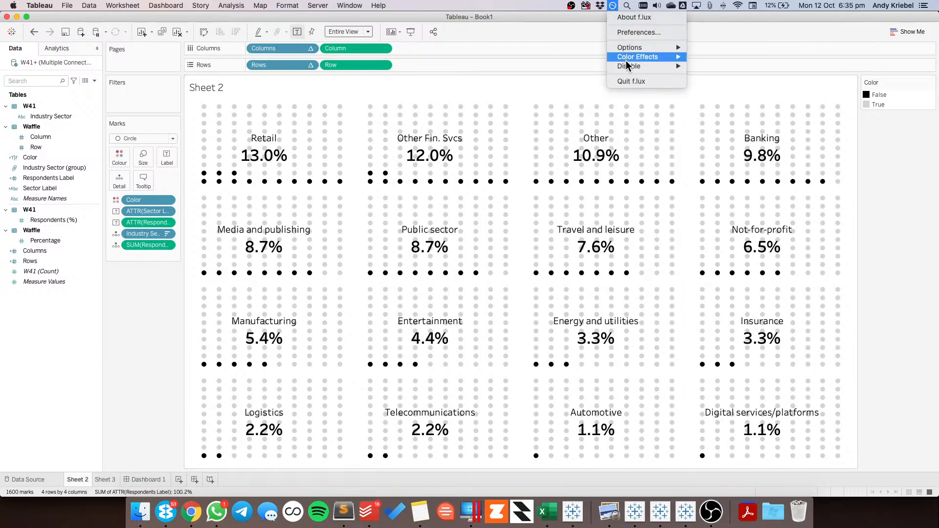
mouse_move(626, 68)
left_click(729, 69)
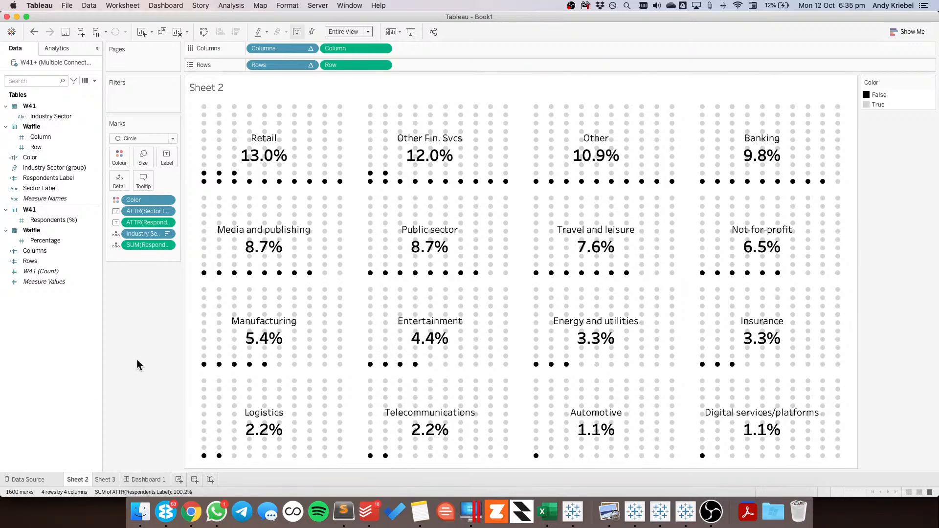
Increase the circle size of the waffle marks on Sheet 2
left_click(148, 480)
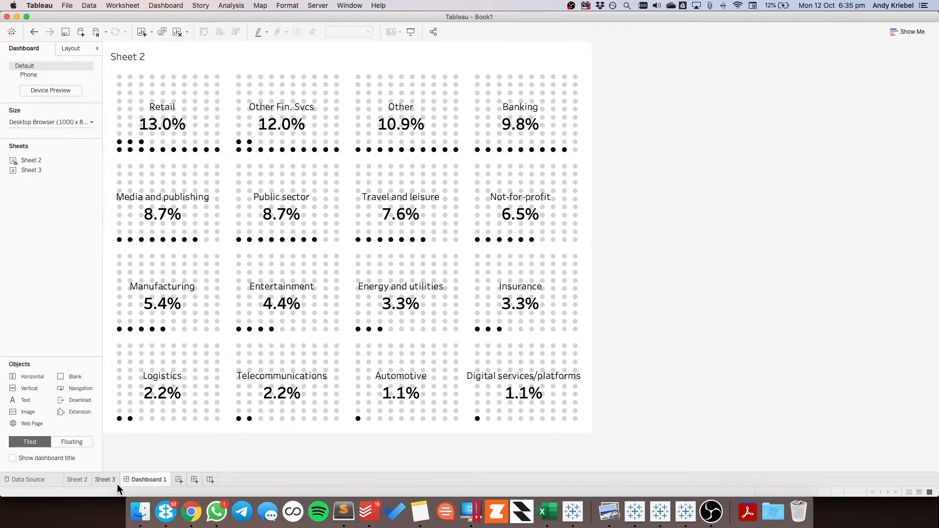
left_click(84, 479)
left_click(142, 156)
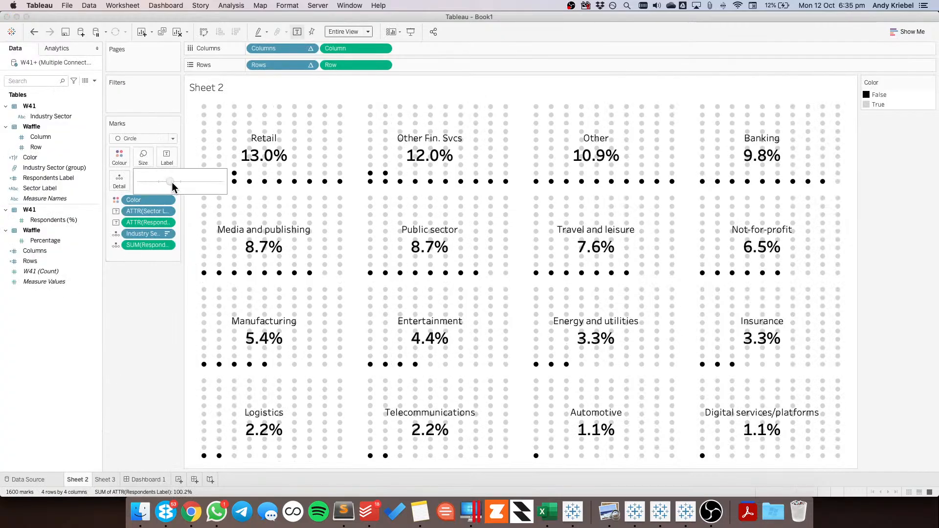
left_click_drag(172, 182, 182, 182)
Rename Dashboard 1 as Waffle Chart
left_click(142, 480)
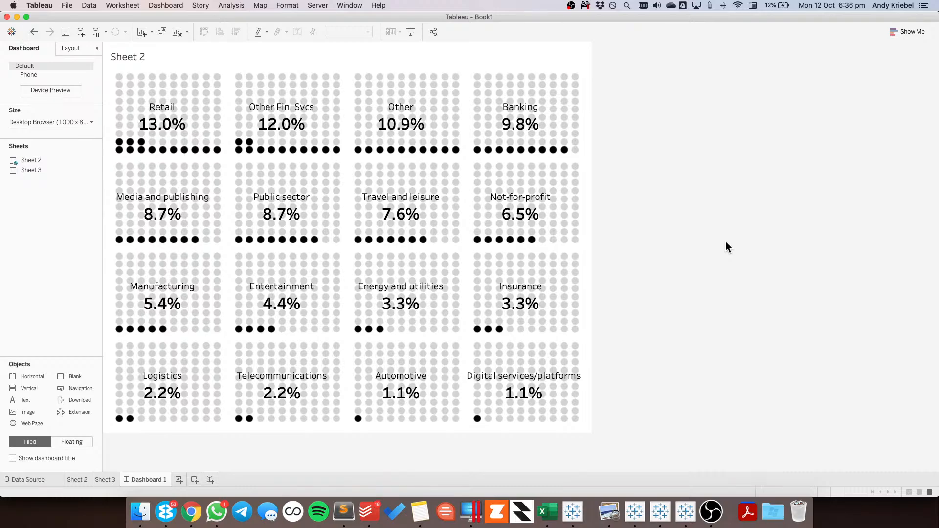
double_click(154, 479)
type("Waf")
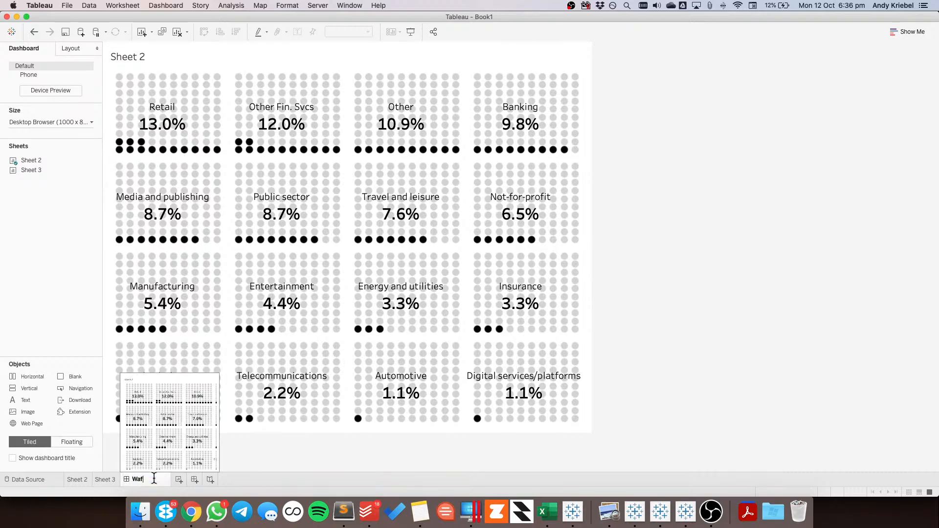
type("fle Chart")
key("Return")
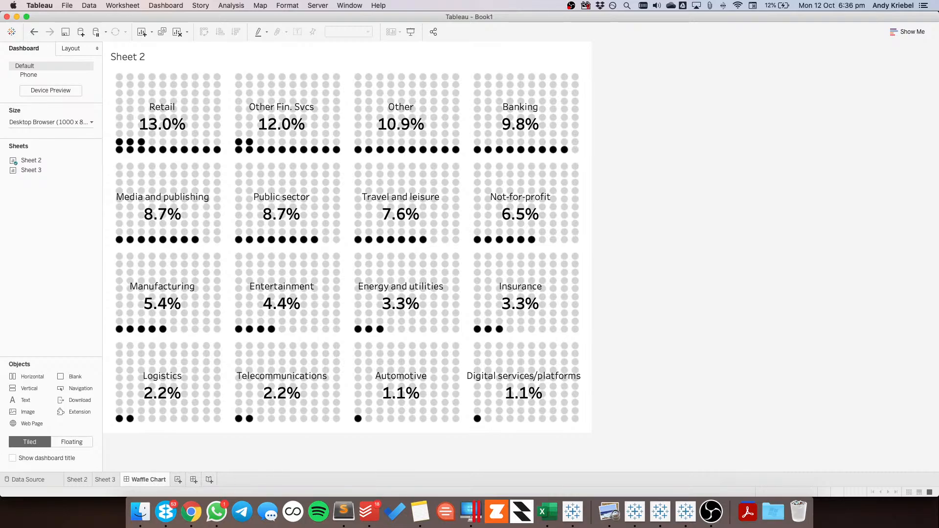
Create a new worksheet and rename its data source MMW41 Waffle
left_click(419, 517)
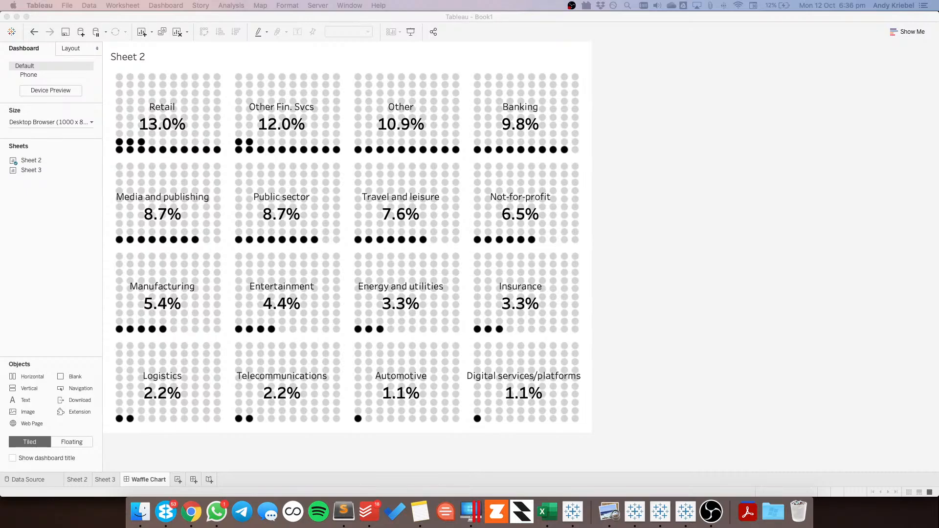
left_click(179, 480)
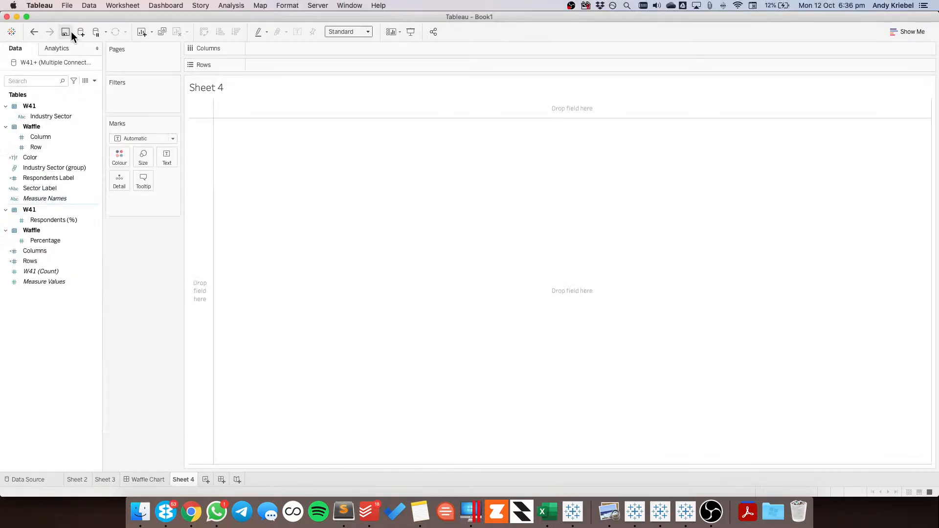
right_click(65, 60)
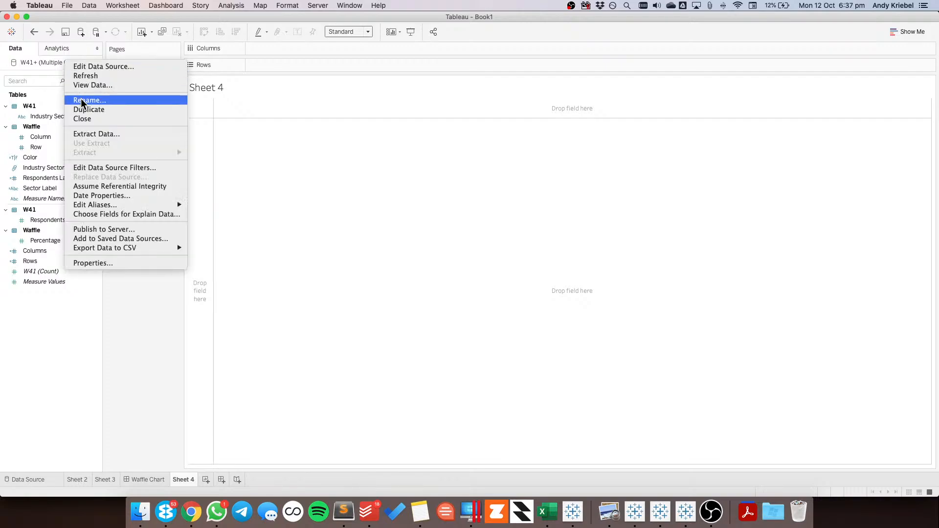
left_click(79, 101)
type("MMw41")
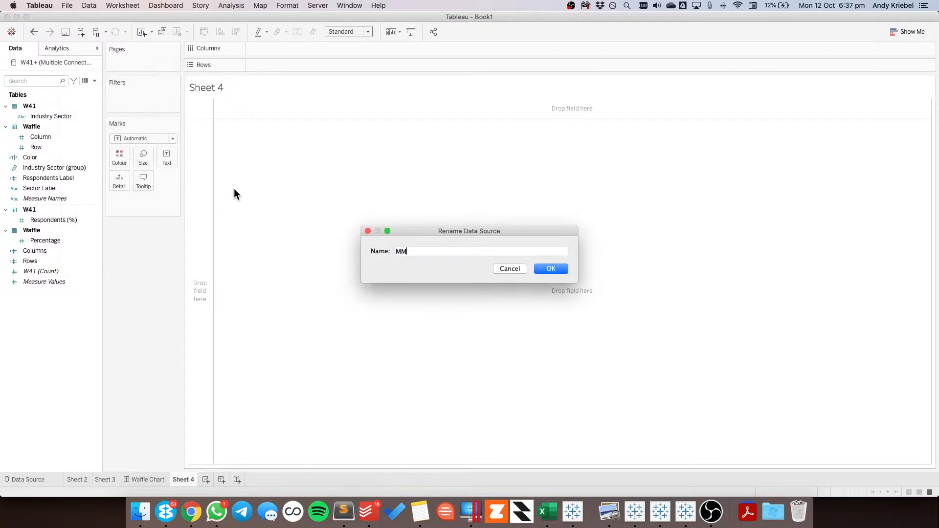
key("BackSpace")
key("BackSpace")
key("BackSpace")
type("W41 Waffle")
key("Return")
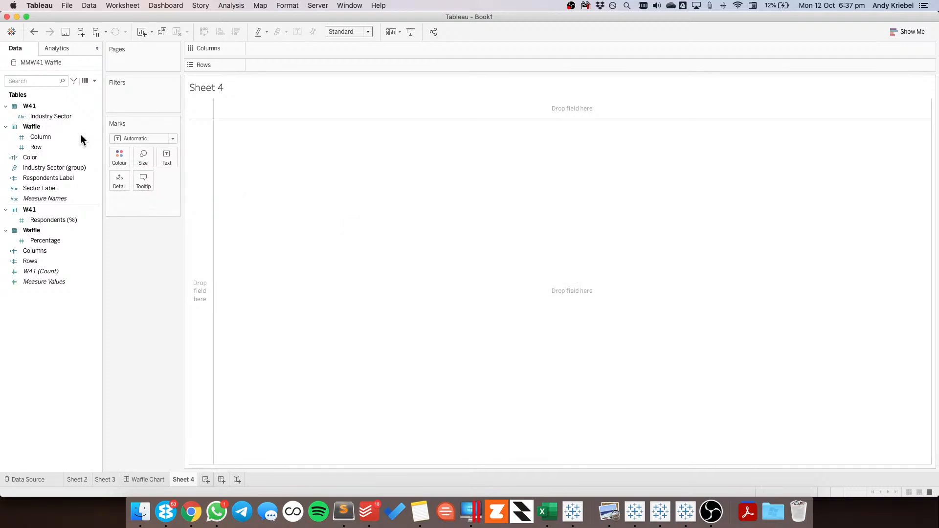
Connect the workbook to the Excel file MM2020 W41 as a second data source
left_click(81, 31)
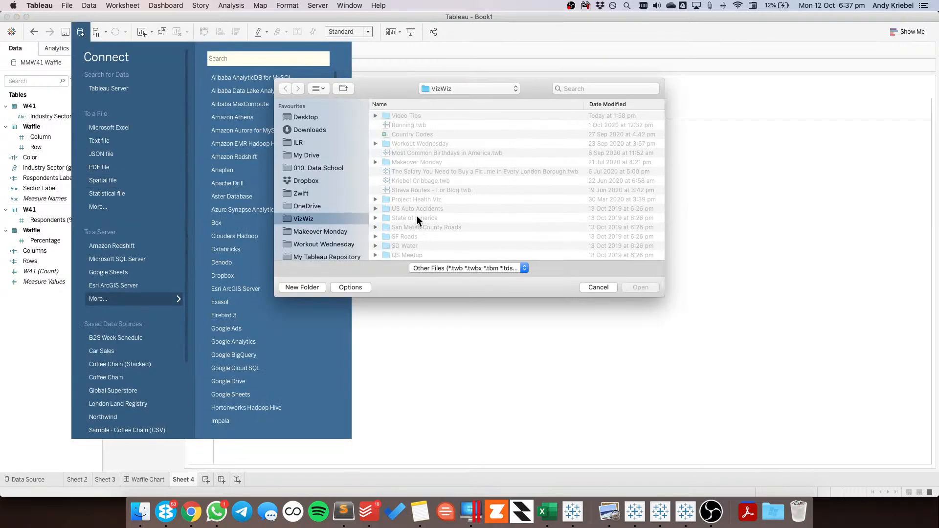
left_click(460, 88)
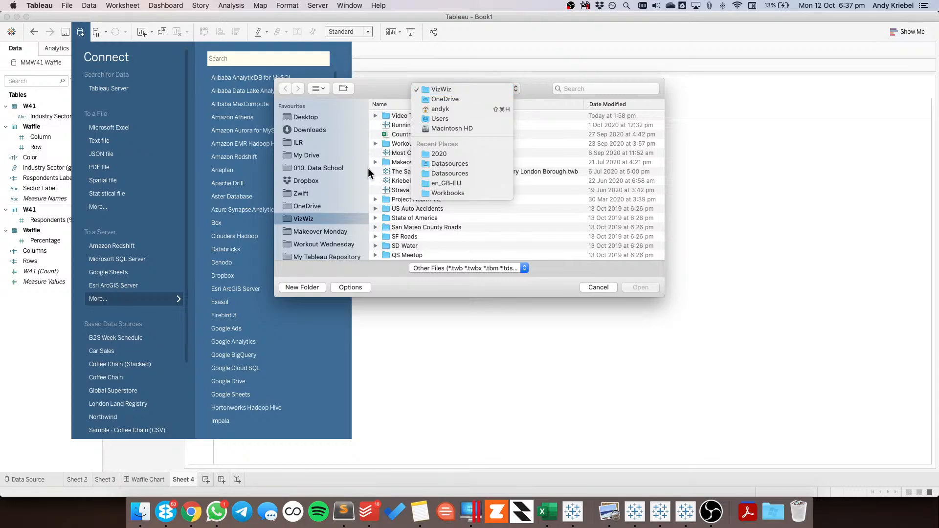
left_click(442, 154)
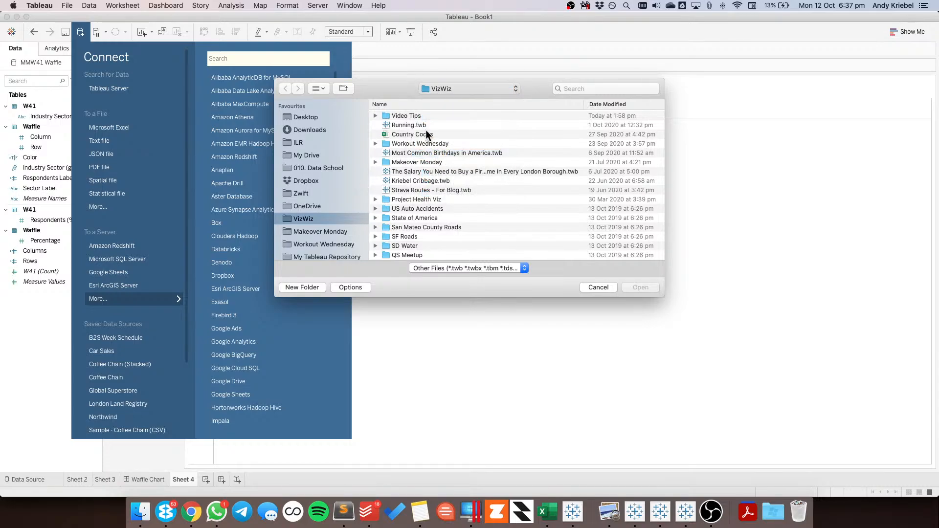
left_click(417, 116)
left_click(641, 288)
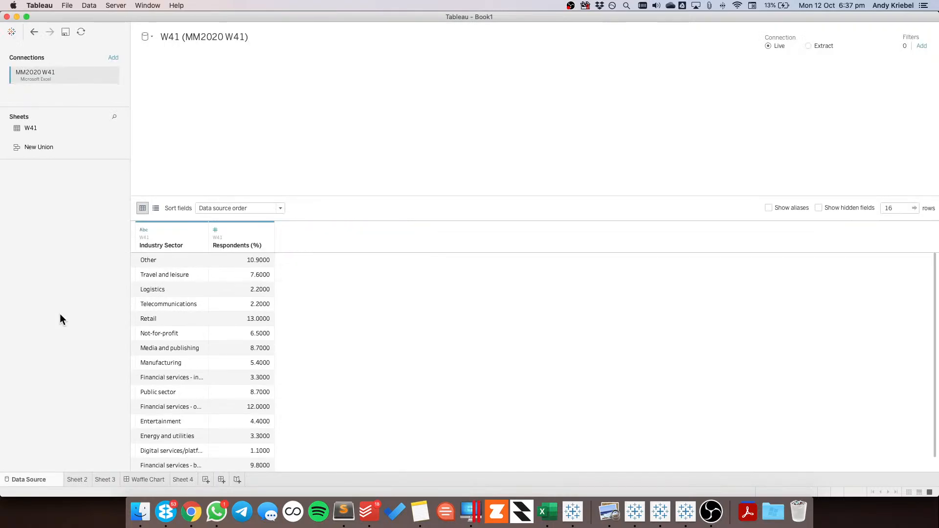
left_click_drag(31, 128, 248, 125)
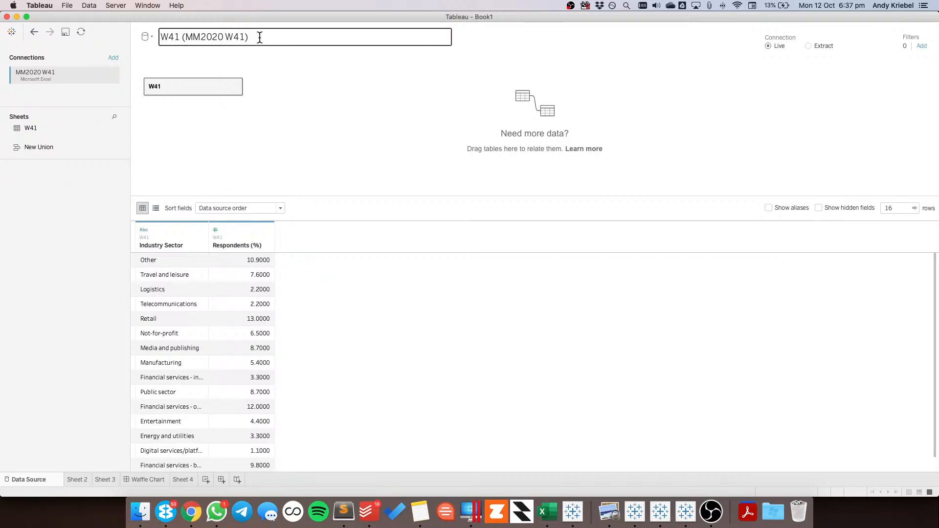
left_click(259, 37)
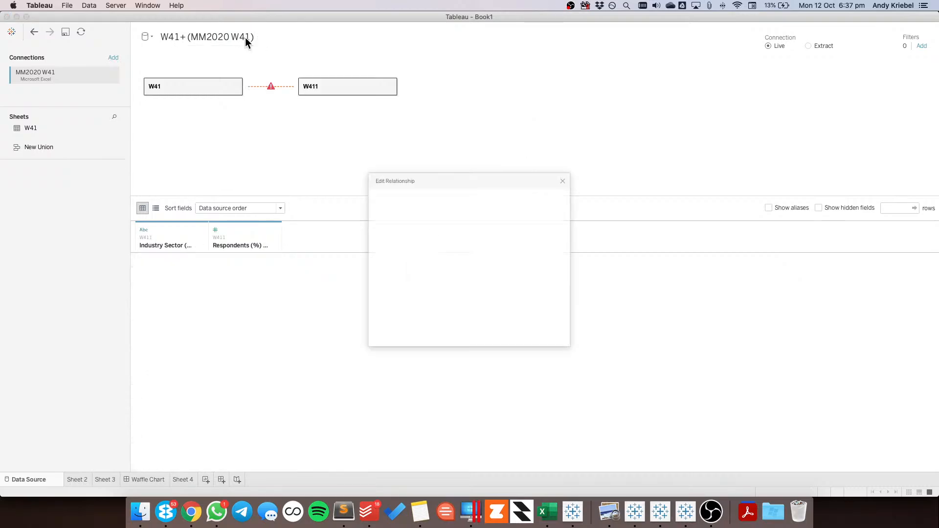
left_click(585, 162)
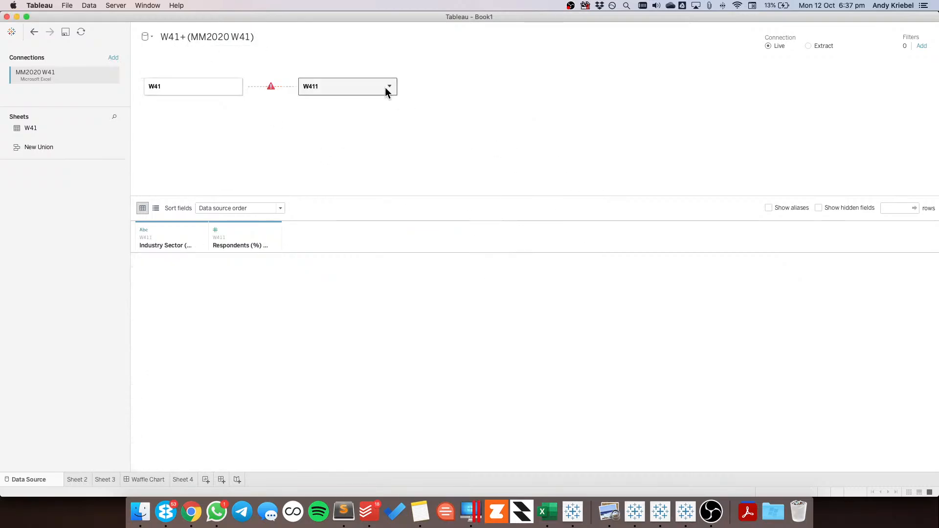
left_click(389, 87)
left_click(399, 122)
Rename the new data source MM2020 W41
left_click(257, 37)
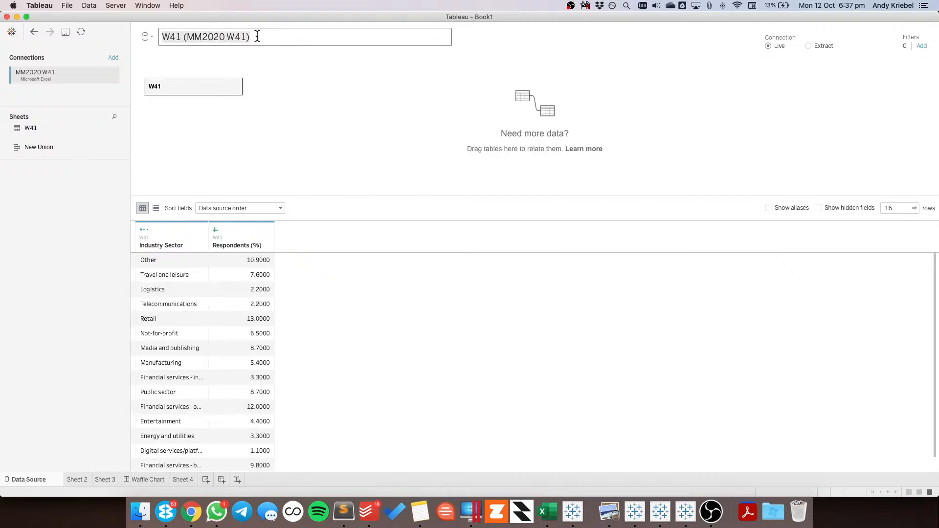
left_click(257, 38)
key("BackSpace")
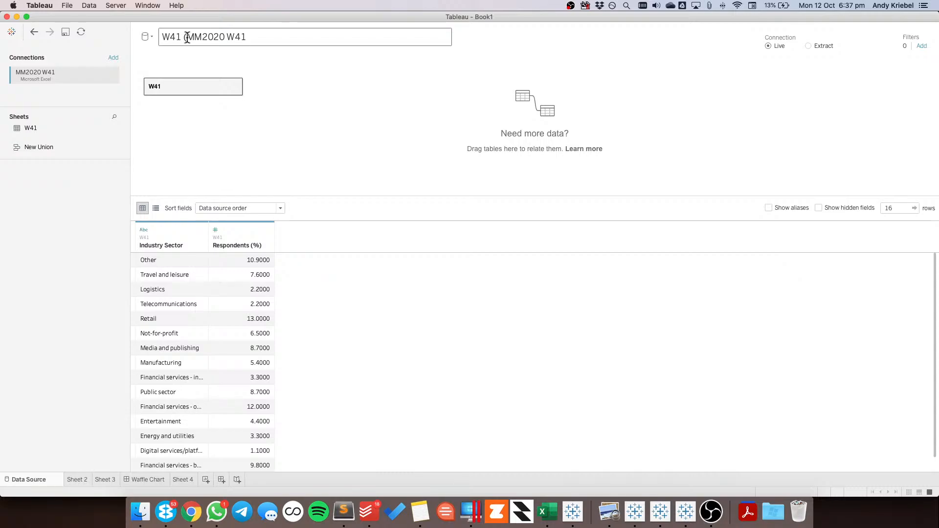
left_click(186, 38)
key("BackSpace")
key("BackSpace")
key("BackSpace")
key("BackSpace")
key("BackSpace")
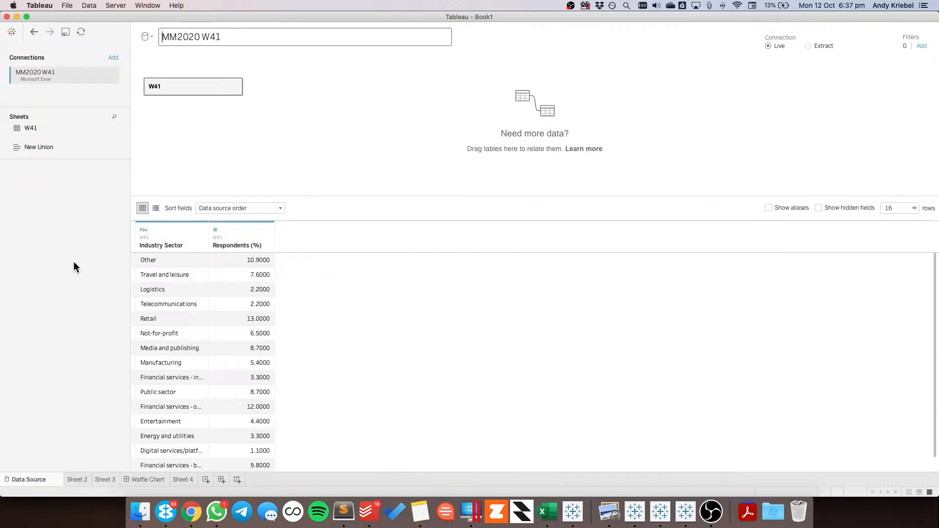
key("Return")
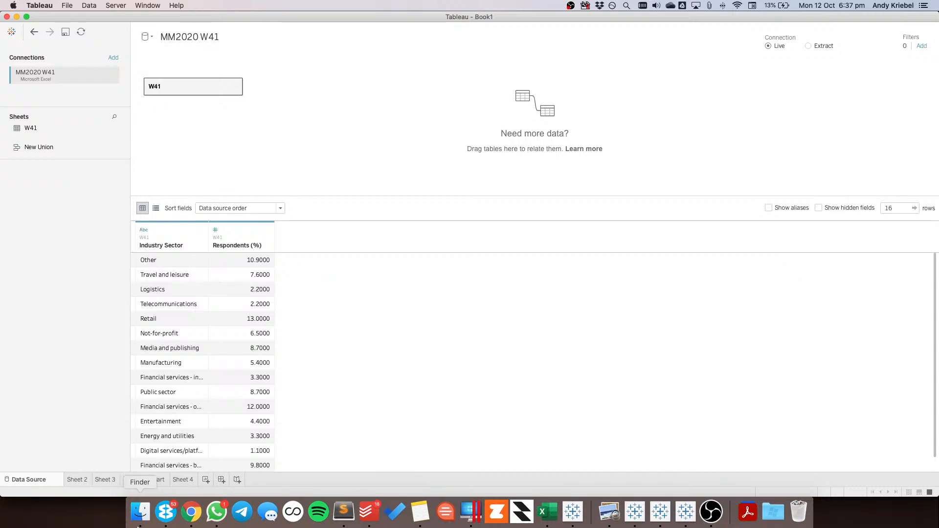
On Sheet 4, set the default number format of Respondents (%) to a custom number with 1 decimal place and a % suffix
left_click(181, 480)
left_click(54, 134)
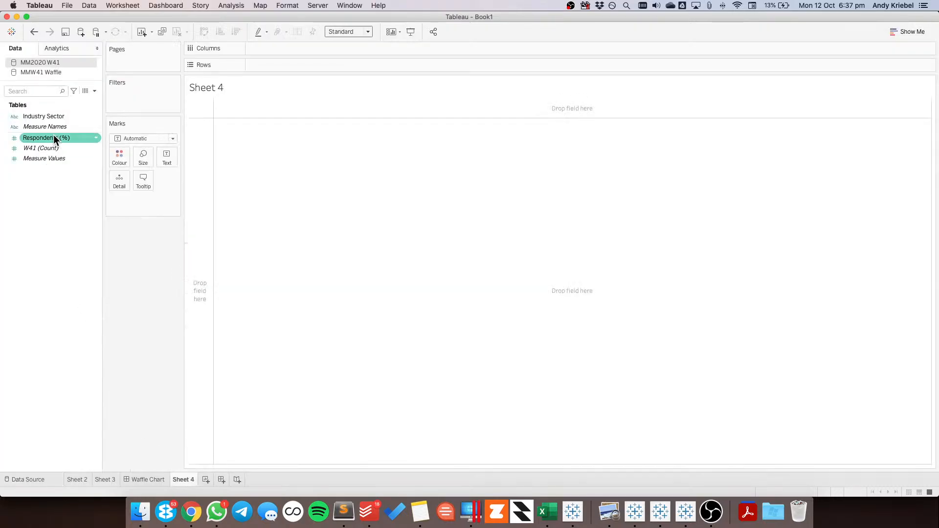
right_click(53, 136)
mouse_move(123, 253)
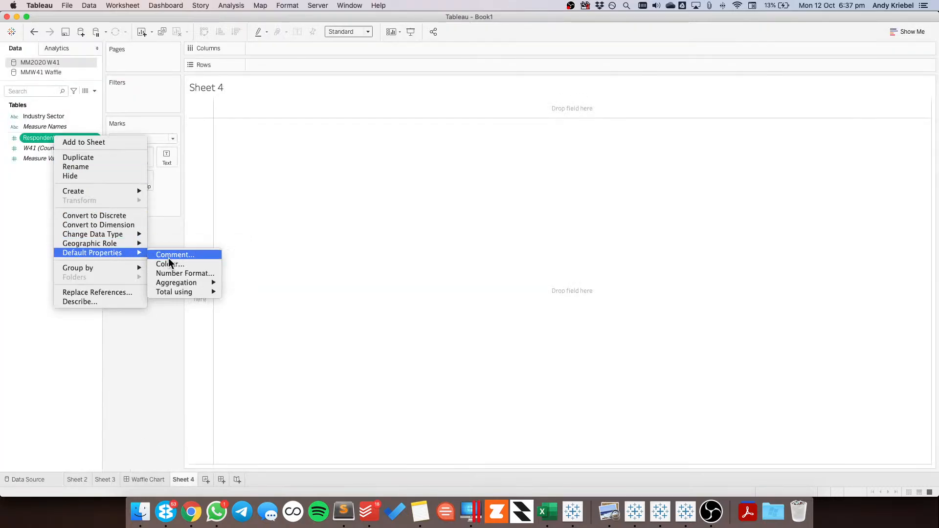
left_click(188, 274)
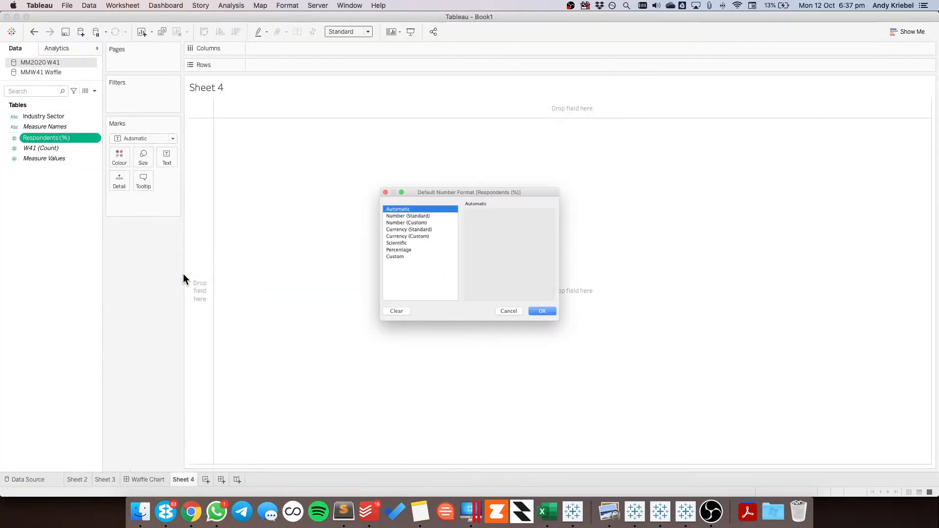
left_click(397, 216)
left_click(493, 218)
left_click(502, 288)
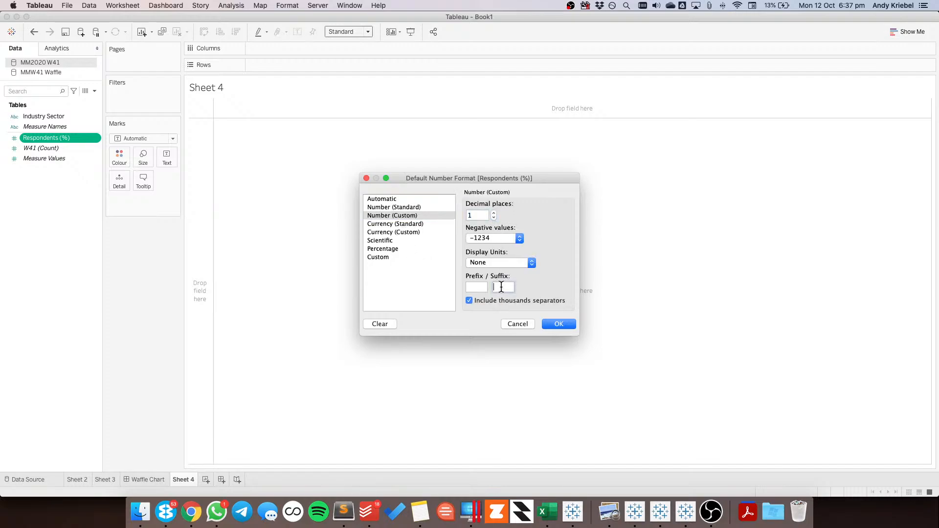
type("%")
left_click(559, 323)
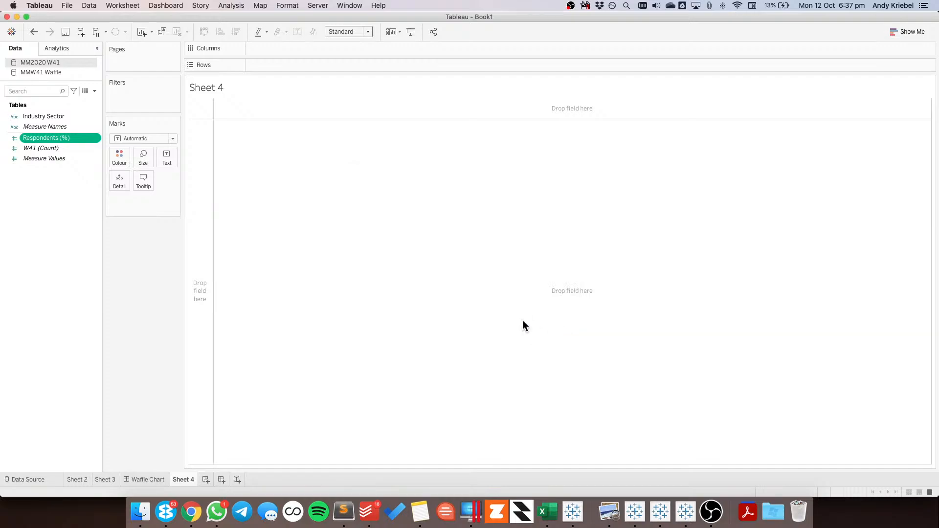
left_click(60, 120)
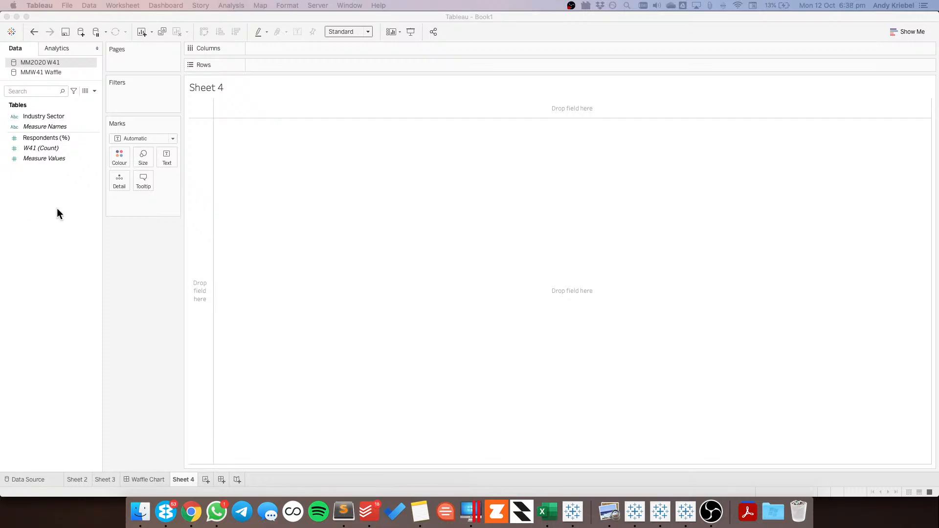
Switch to Chrome, examine the example charts in the open photo pages for design ideas, and return to Tableau
key("super+Tab")
key("super+Tab")
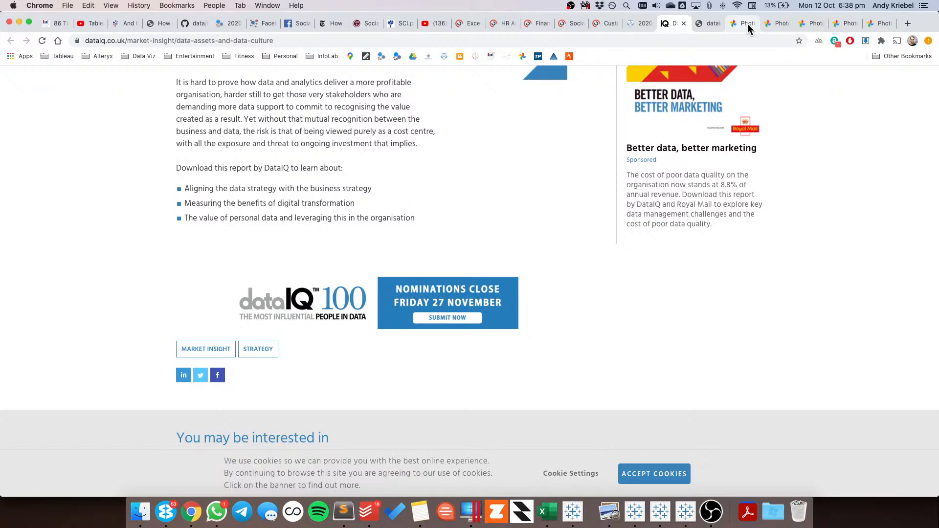
left_click(747, 24)
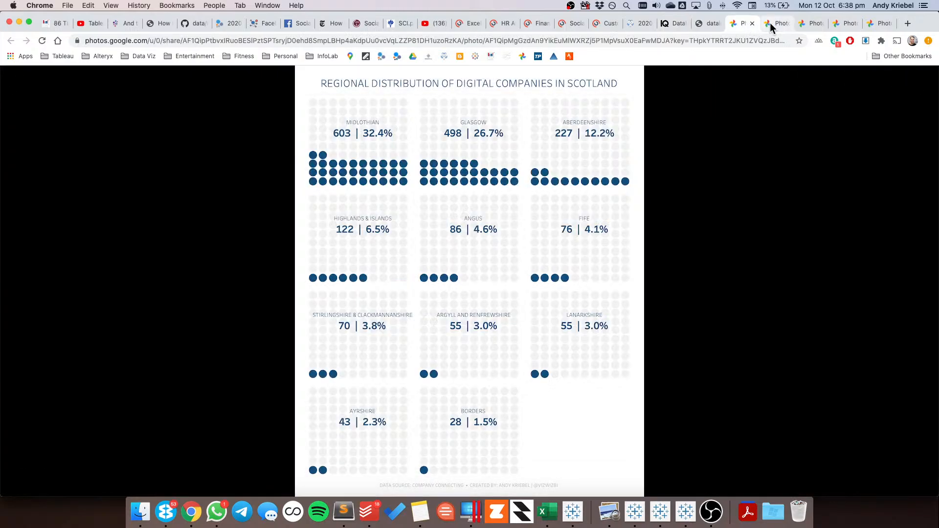
left_click(770, 23)
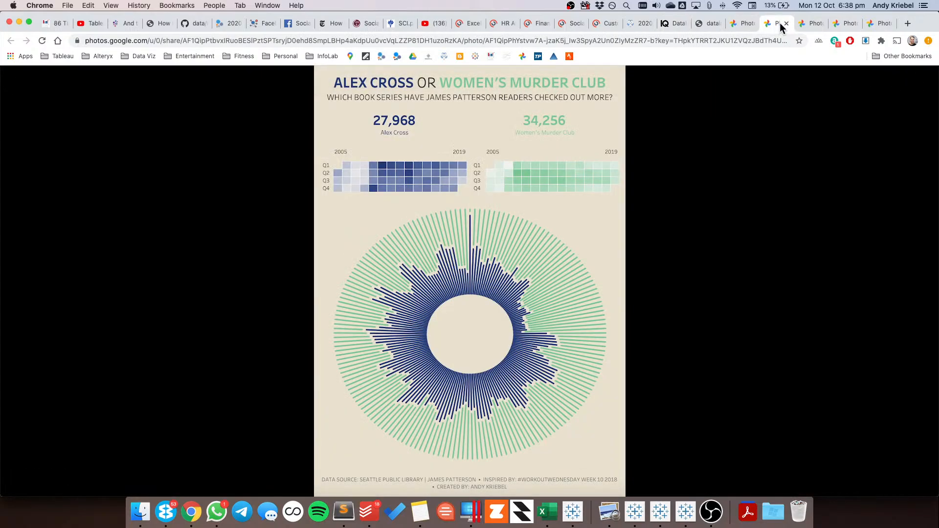
left_click(803, 27)
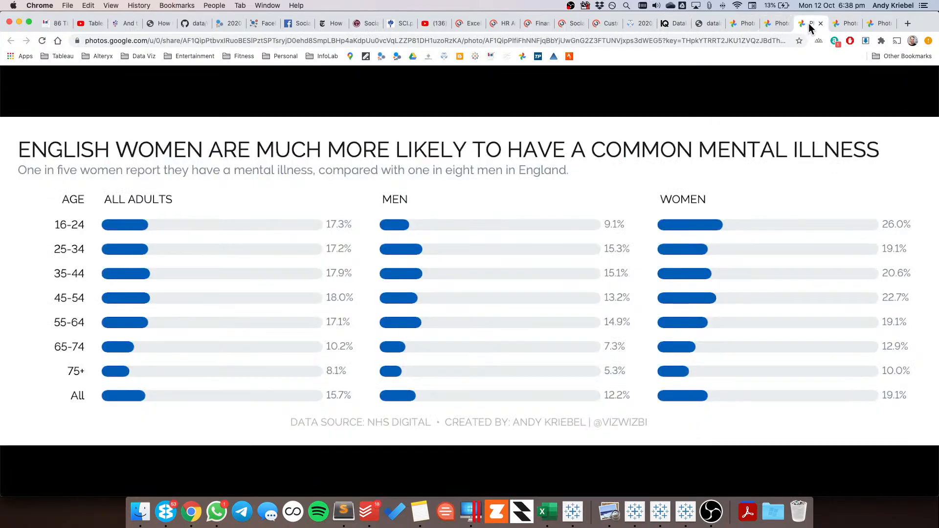
left_click(846, 27)
left_click(873, 24)
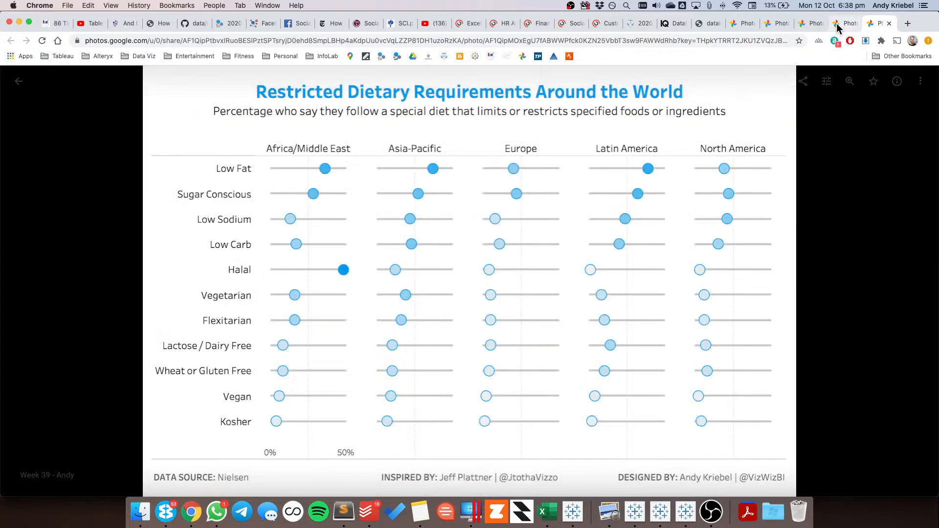
left_click(813, 26)
key("super+Tab")
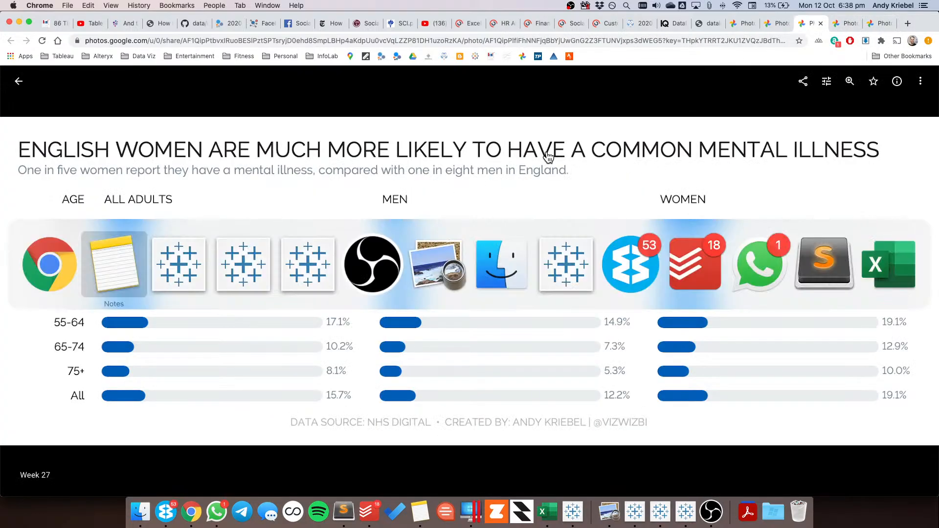
key("super+Tab")
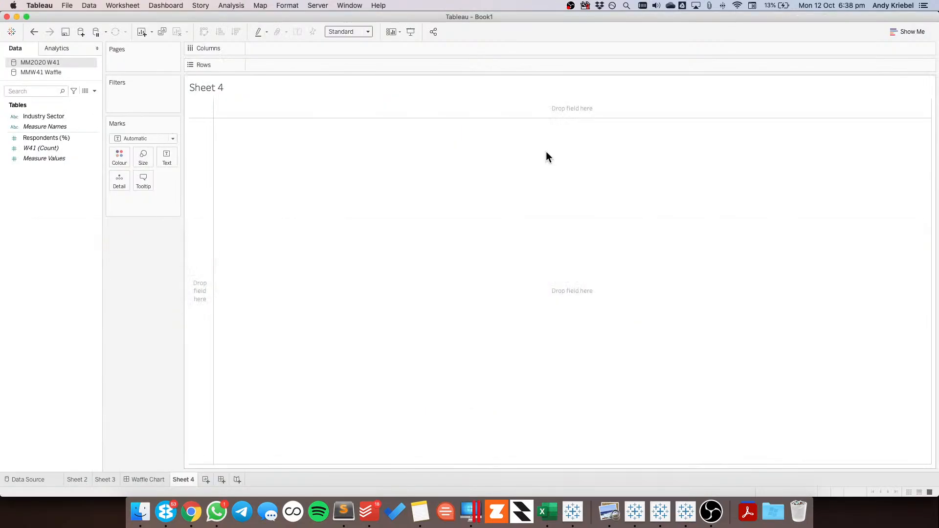
Build a horizontal bar chart of Respondents (%) by Industry Sector
left_click_drag(54, 116, 298, 70)
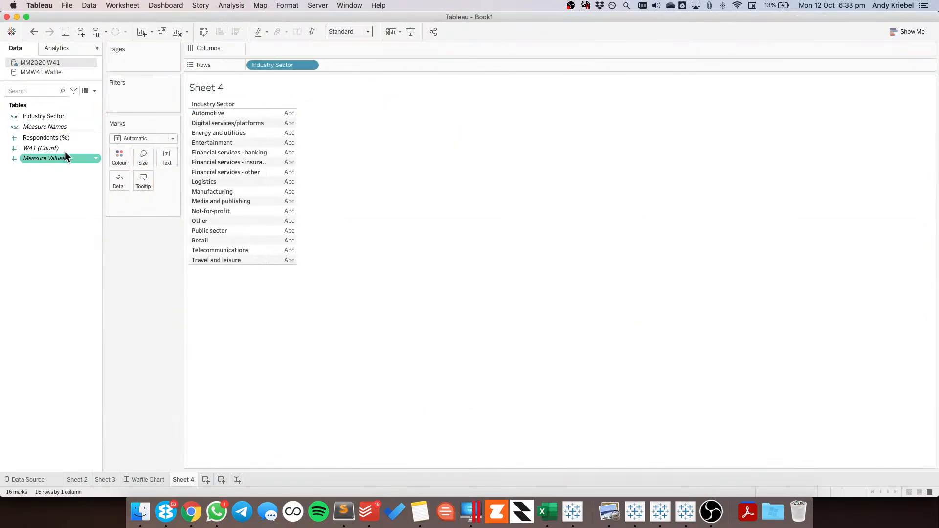
left_click_drag(48, 138, 278, 49)
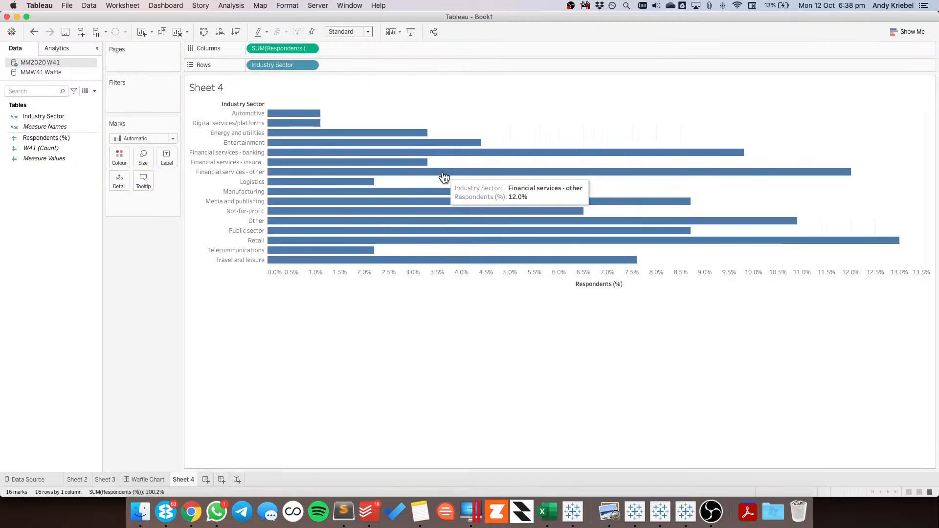
Fit the bar chart to the entire view, with sectors sorted descending by Respondents (%) and mark labels shown
left_click(341, 32)
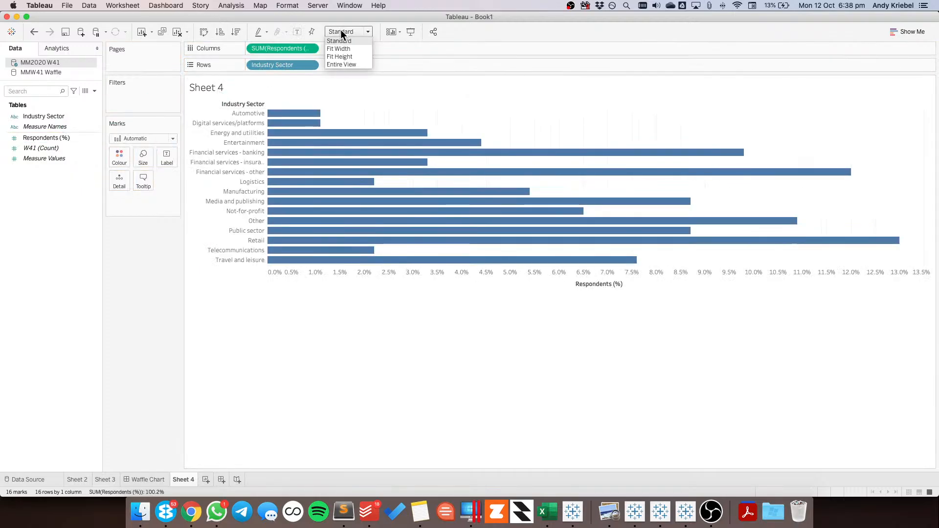
left_click(343, 62)
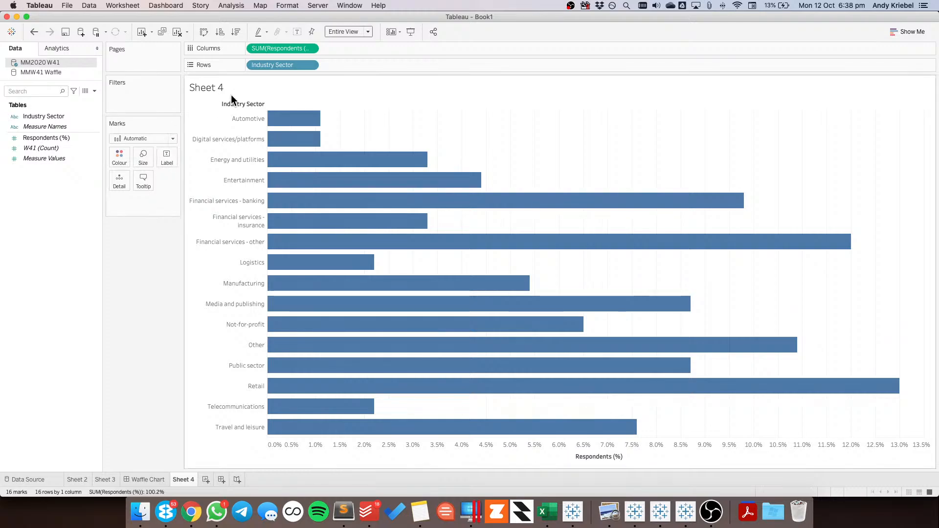
left_click(236, 32)
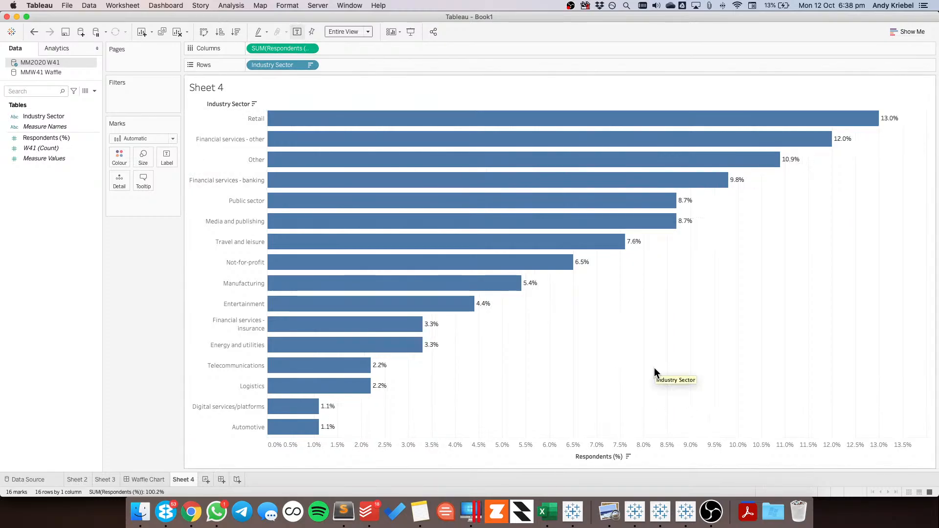
Rename the Sheet 4 worksheet as Bar Chart
double_click(180, 480)
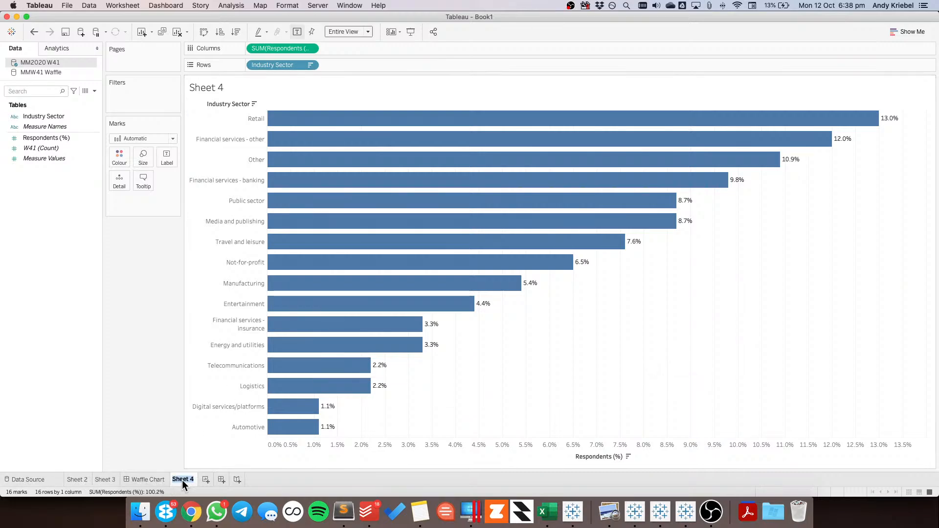
type("Bar")
type("cChart")
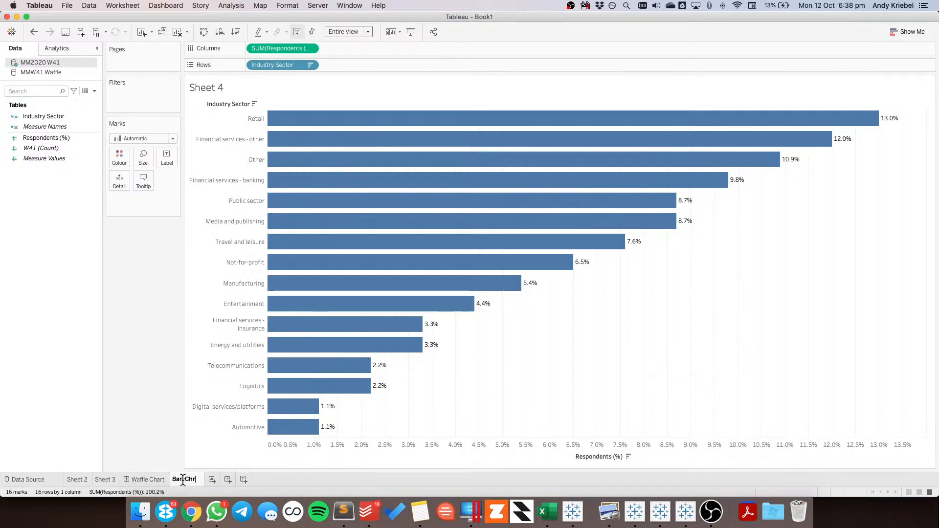
key("Return")
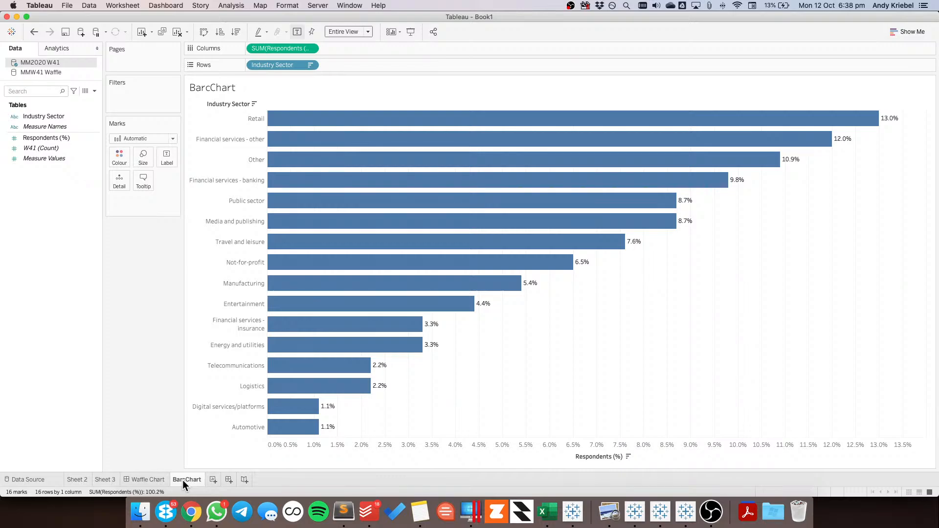
double_click(180, 479)
left_click(185, 479)
key("BackSpace")
key("Return")
Duplicate the Bar Chart worksheet and add an AVG(1) calculation to the copy's columns beside Respondents (%)
right_click(182, 477)
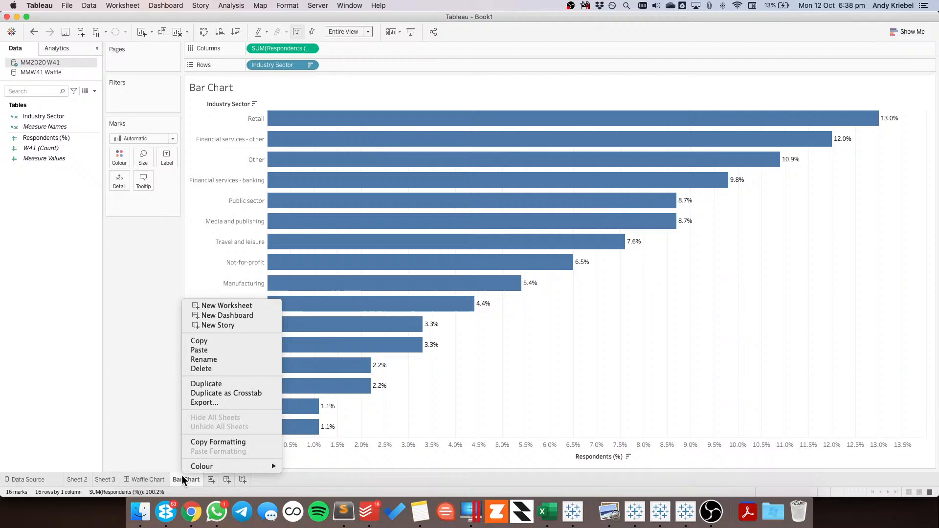
left_click(222, 385)
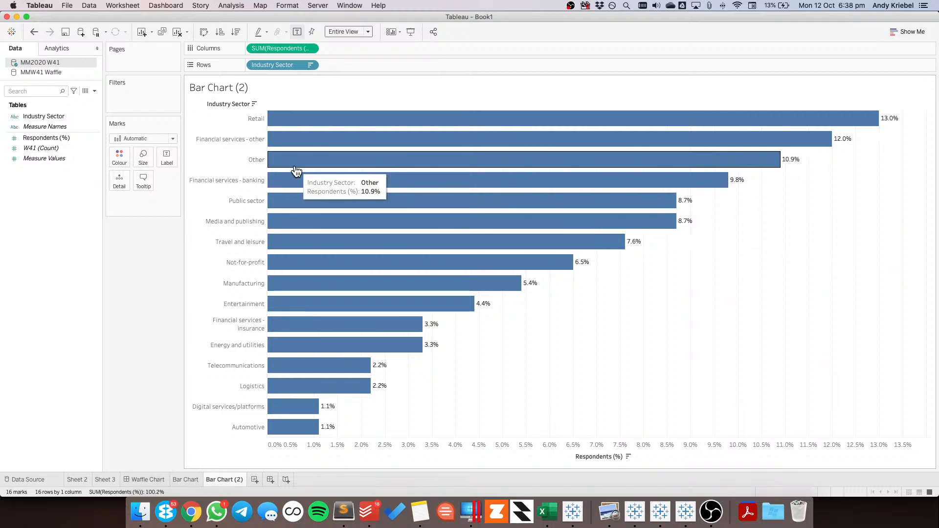
double_click(340, 49)
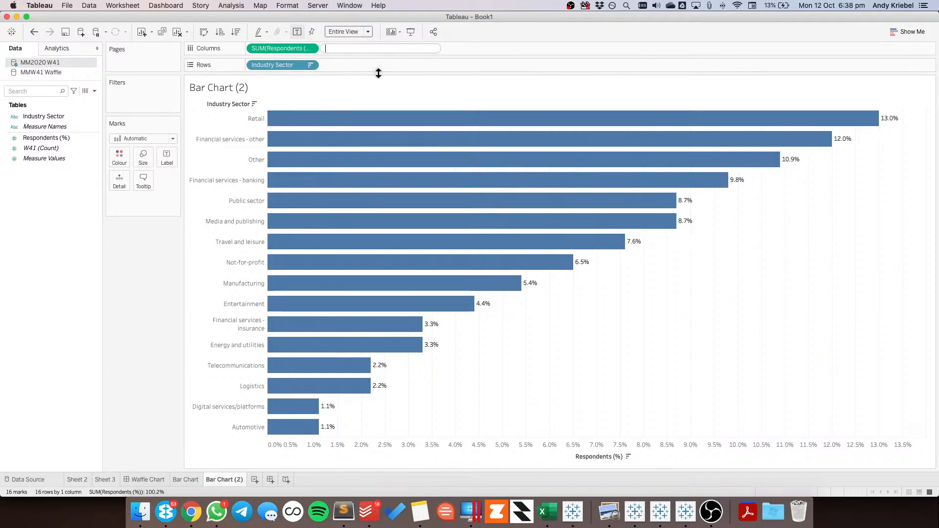
type("AVG(1)")
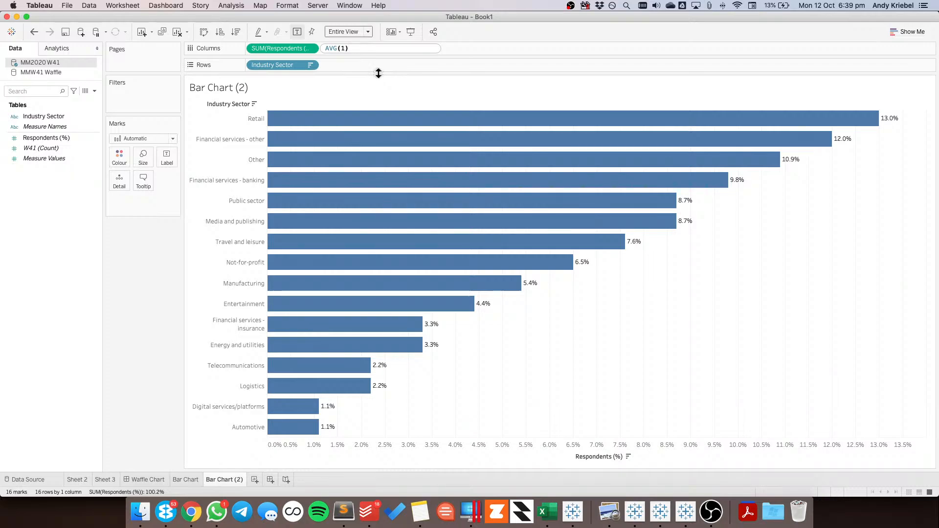
key("Return")
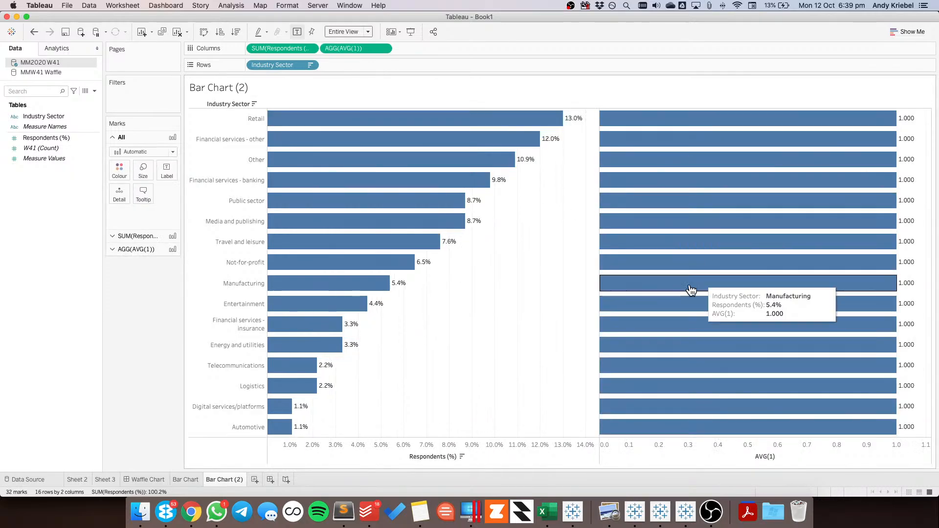
Combine AVG(1) with Respondents (%) on a synchronised dual axis and set all marks to Bar
left_click(383, 48)
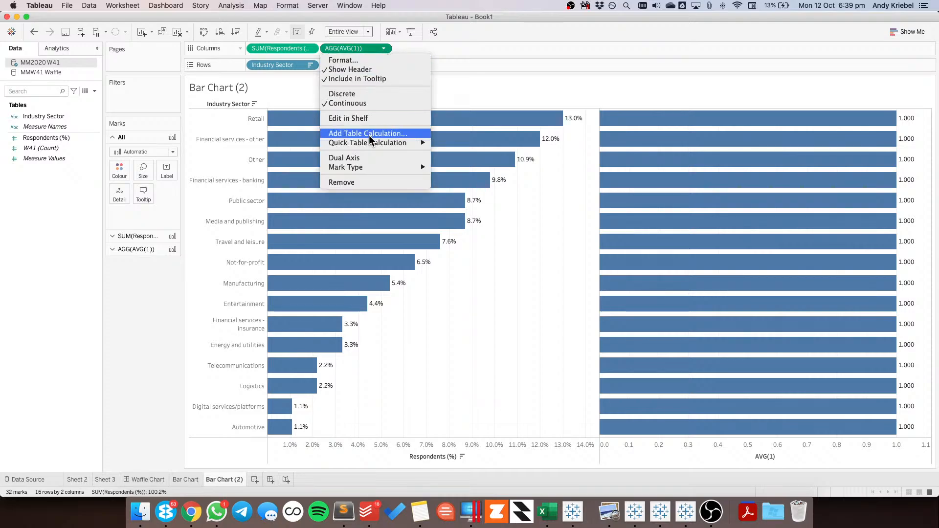
left_click(366, 155)
right_click(382, 115)
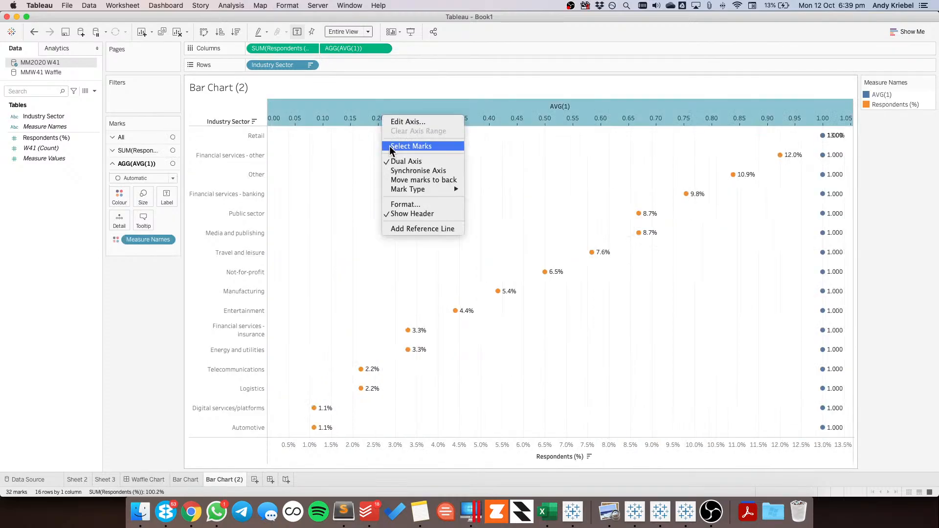
left_click(395, 170)
left_click(136, 135)
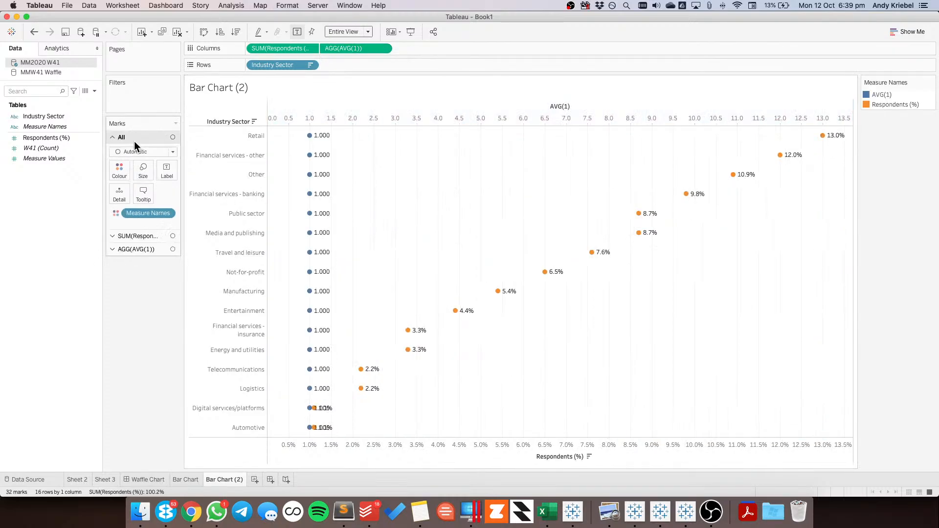
left_click(132, 152)
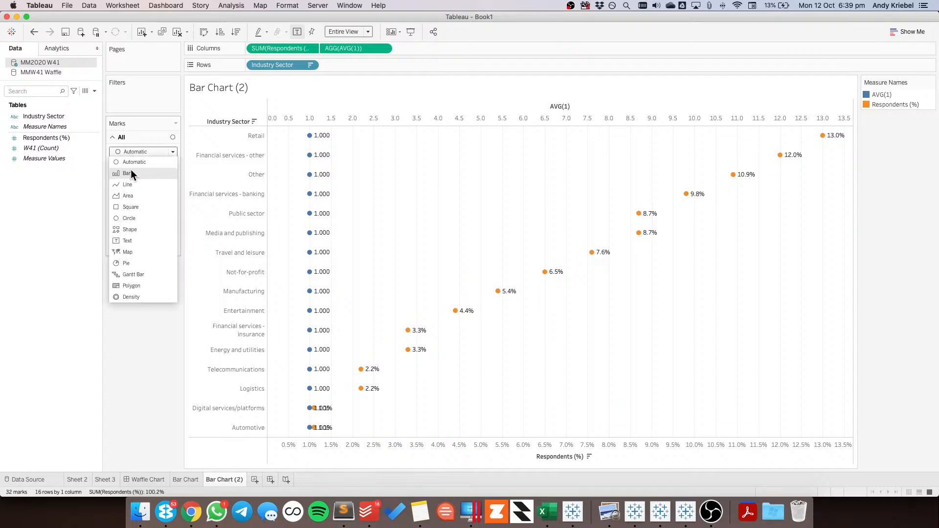
left_click(130, 169)
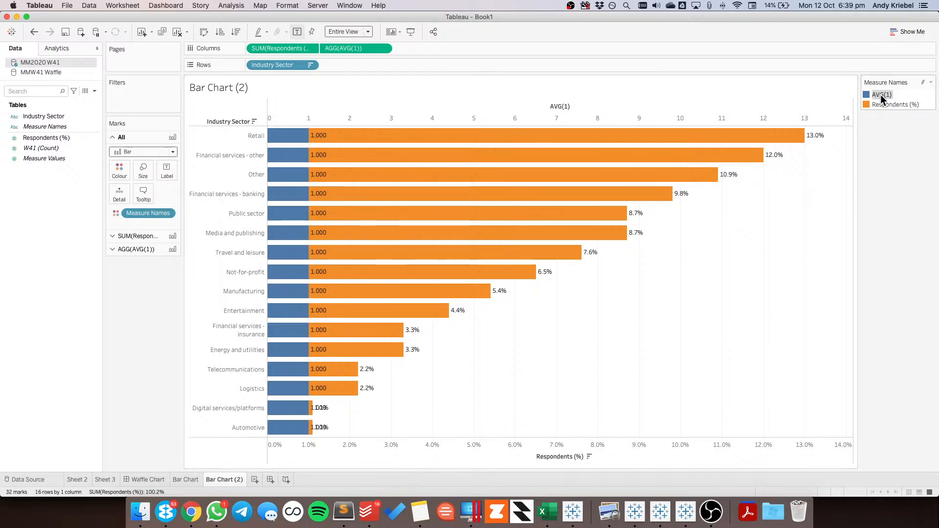
Change the AVG(1) column calculation to AVG(100) and try different measure orders in the colour legend
left_click_drag(883, 102, 885, 92)
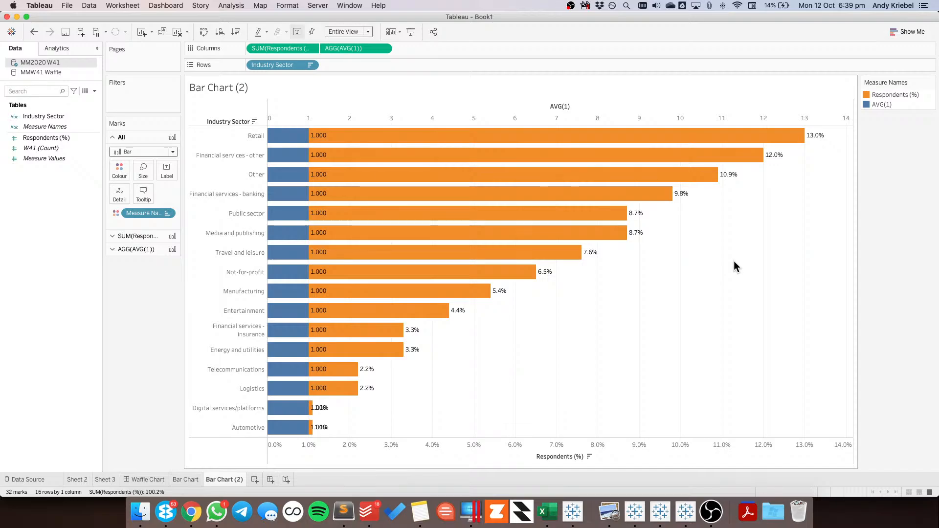
double_click(343, 48)
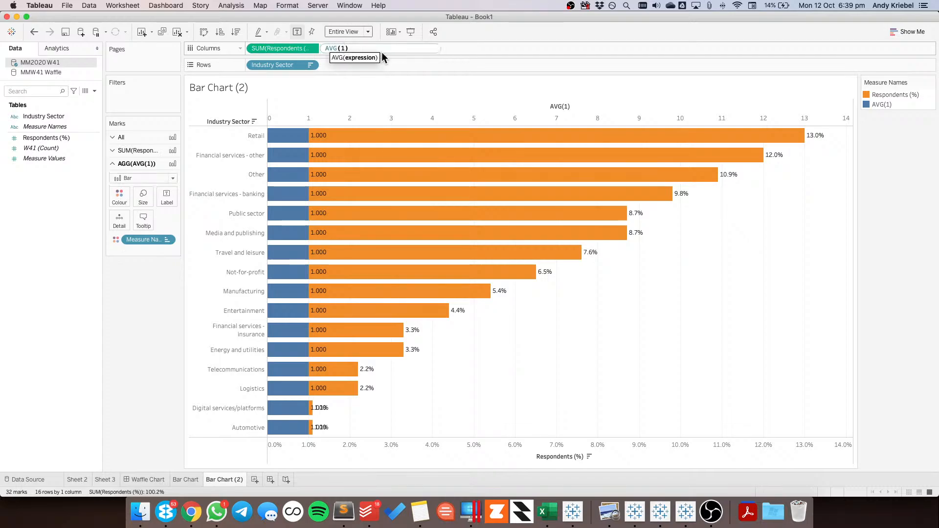
type("00")
key("Return")
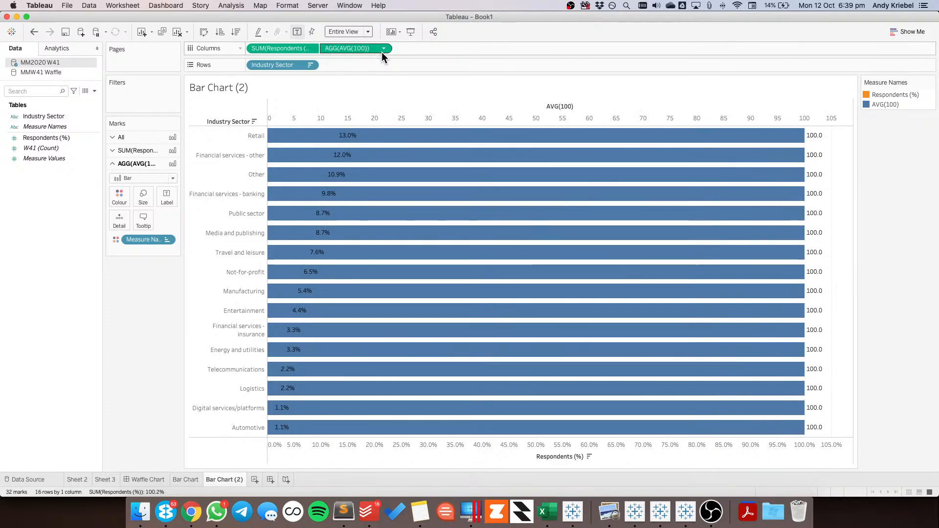
left_click_drag(882, 95, 884, 106)
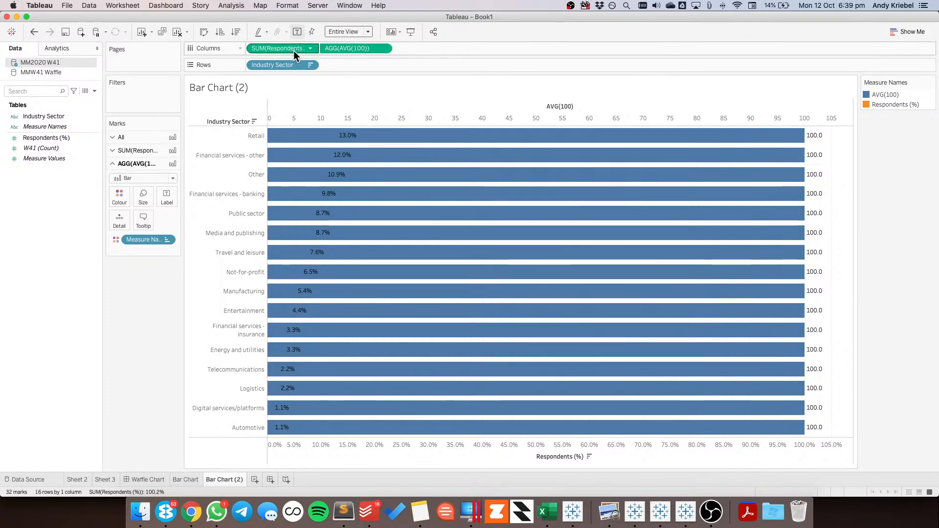
Send the AVG(100) bars behind the Respondents (%) bars and colour them light grey from the Seattle Greys palette
right_click(373, 120)
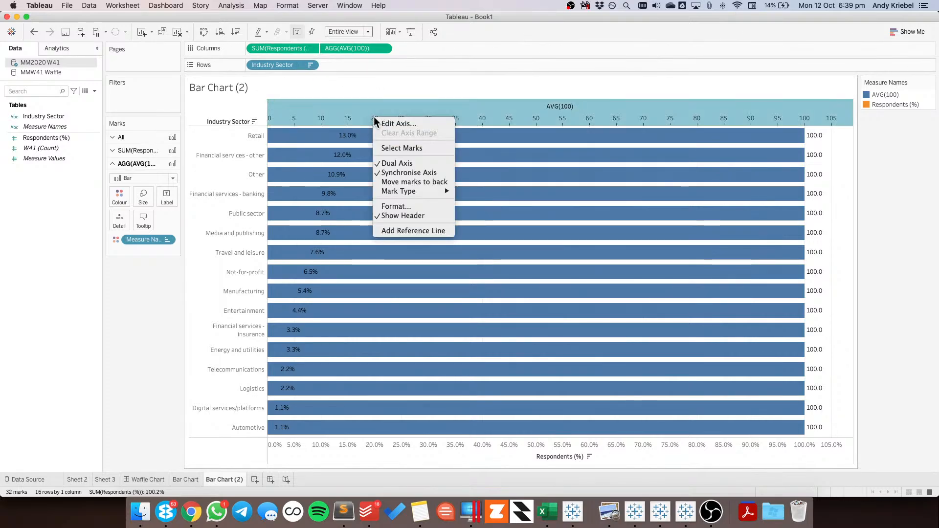
left_click(405, 182)
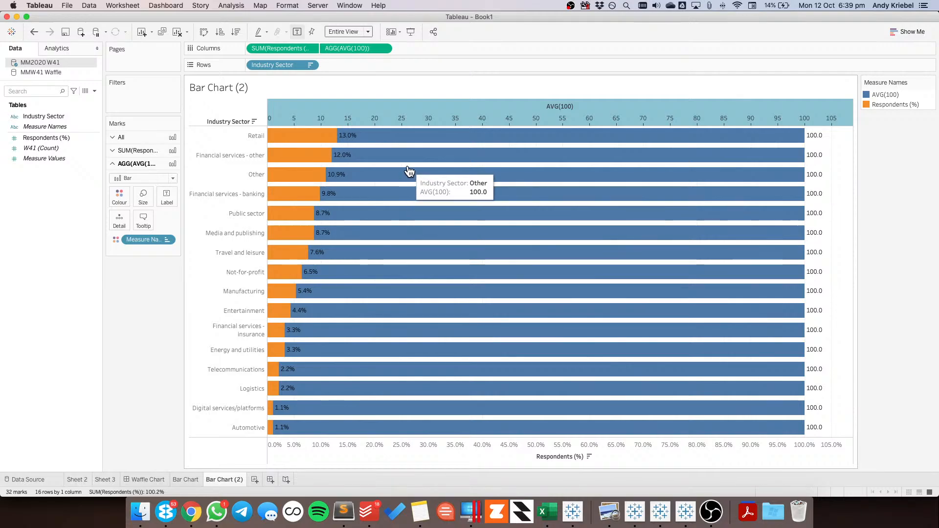
left_click(121, 196)
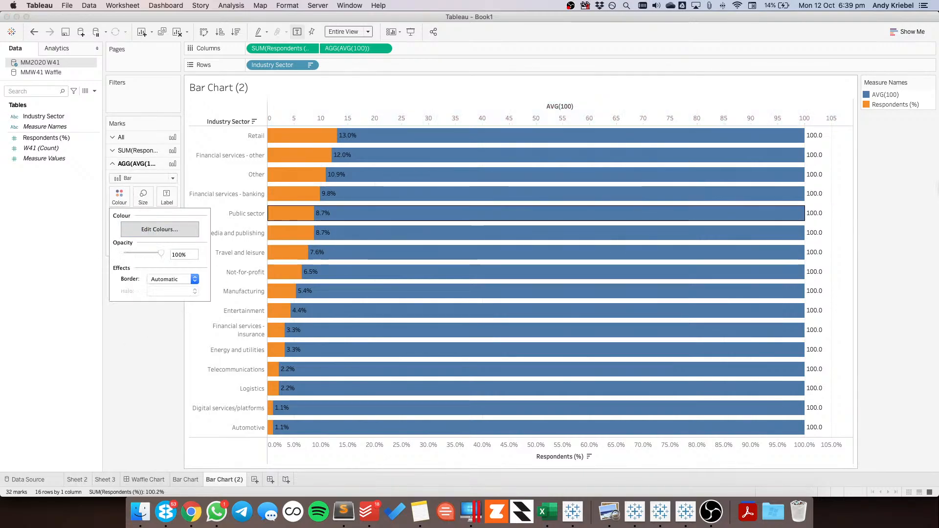
left_click(918, 176)
double_click(925, 102)
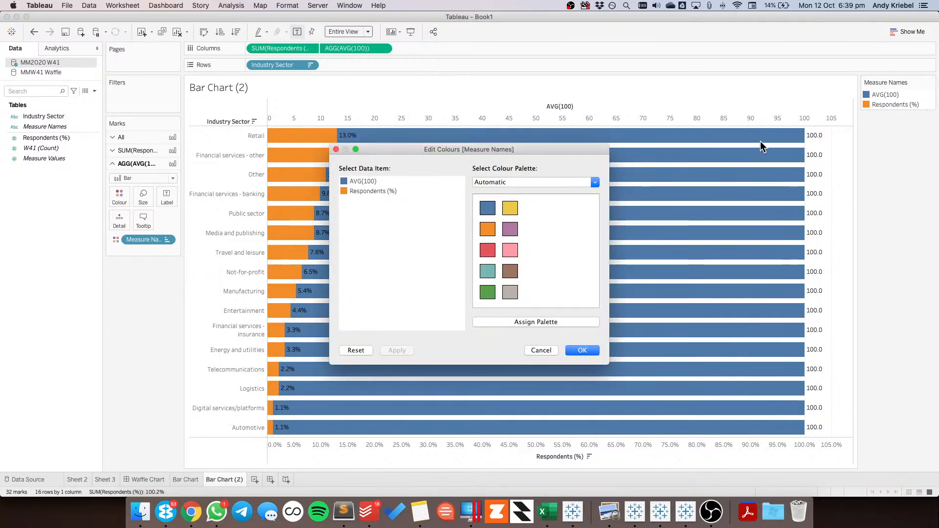
left_click(514, 183)
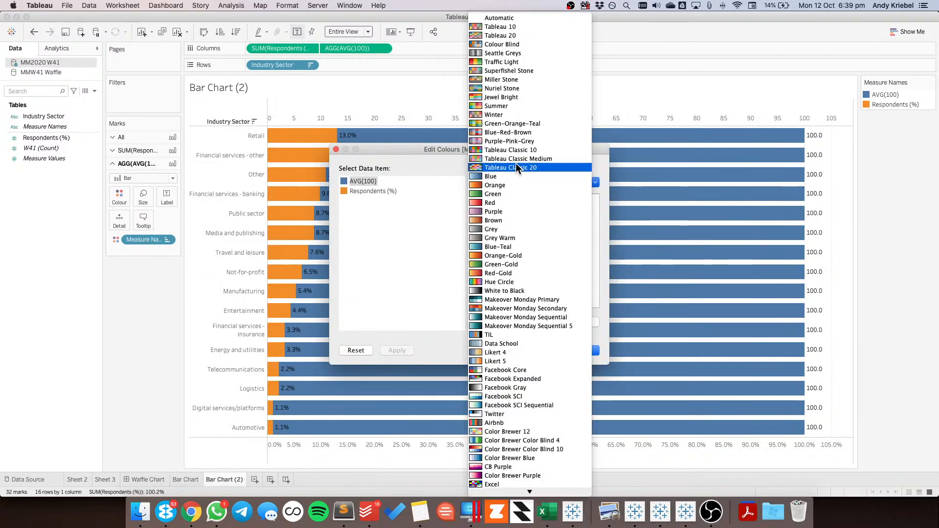
left_click(532, 55)
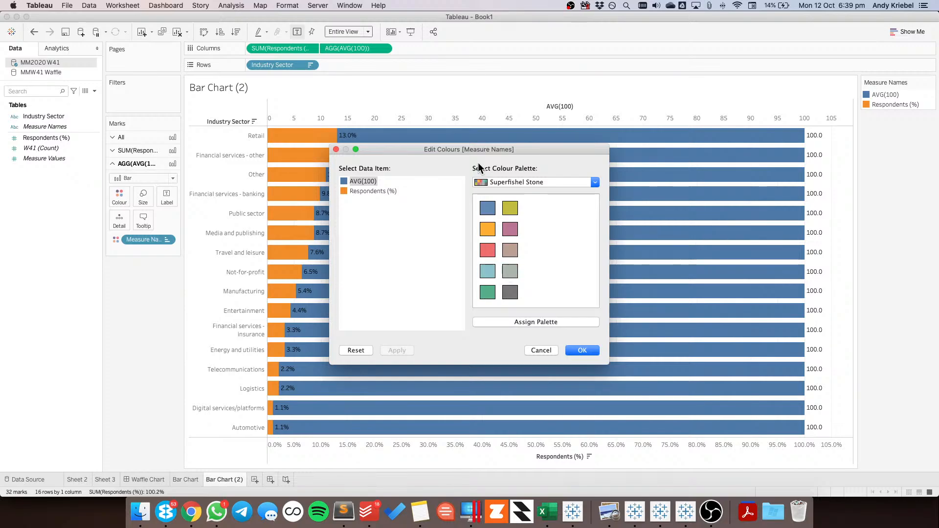
left_click(486, 182)
scroll(499, 72, "up", 3)
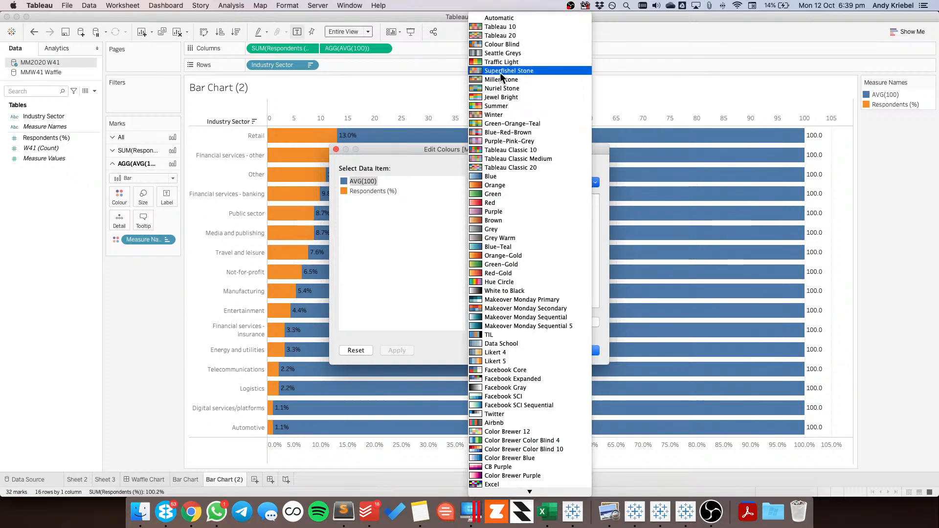
left_click(500, 54)
left_click(487, 272)
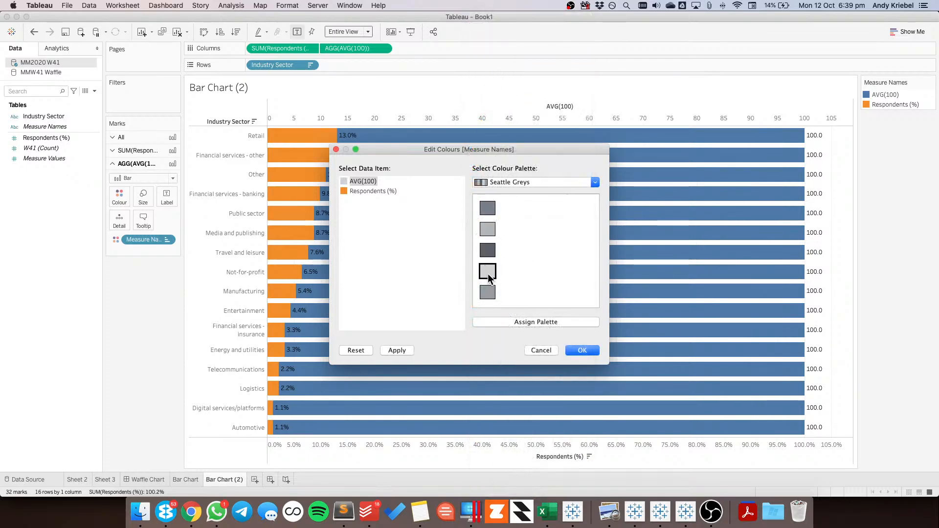
Colour the Respondents (%) bars bright pink from the CB Purple palette and apply the measure colours
left_click(489, 181)
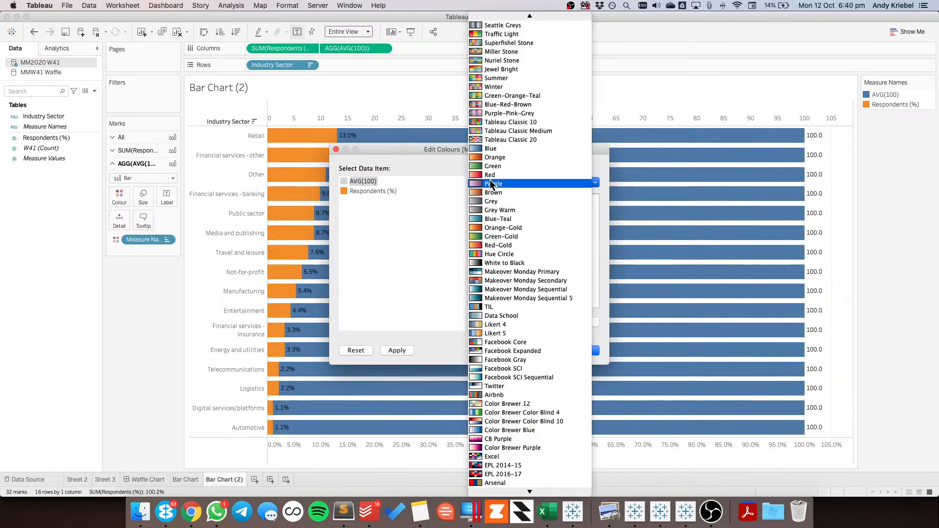
left_click(497, 298)
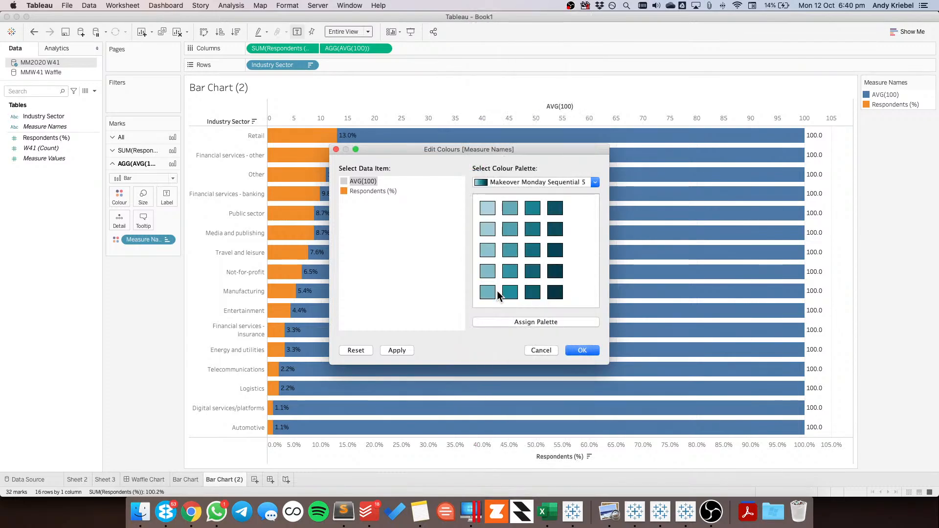
left_click(523, 183)
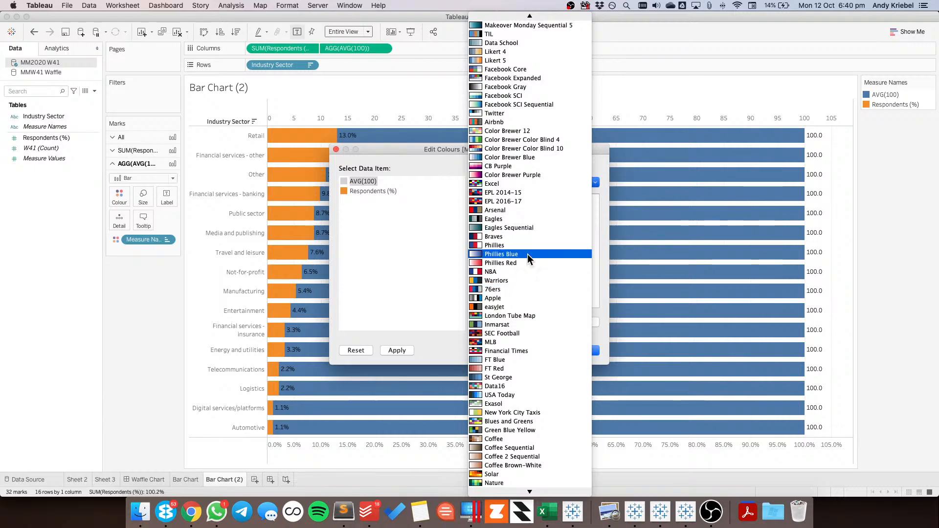
scroll(536, 215, "up", 1)
scroll(536, 215, "up", 5)
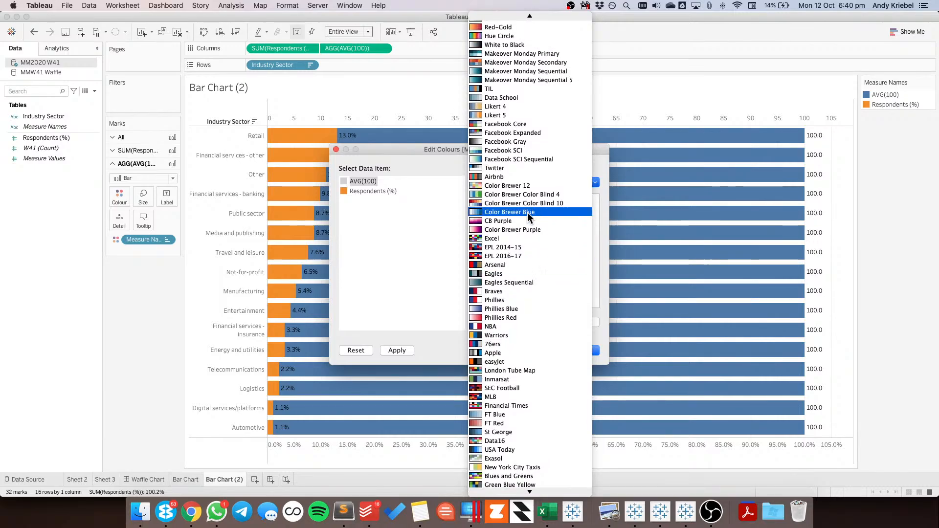
left_click(497, 221)
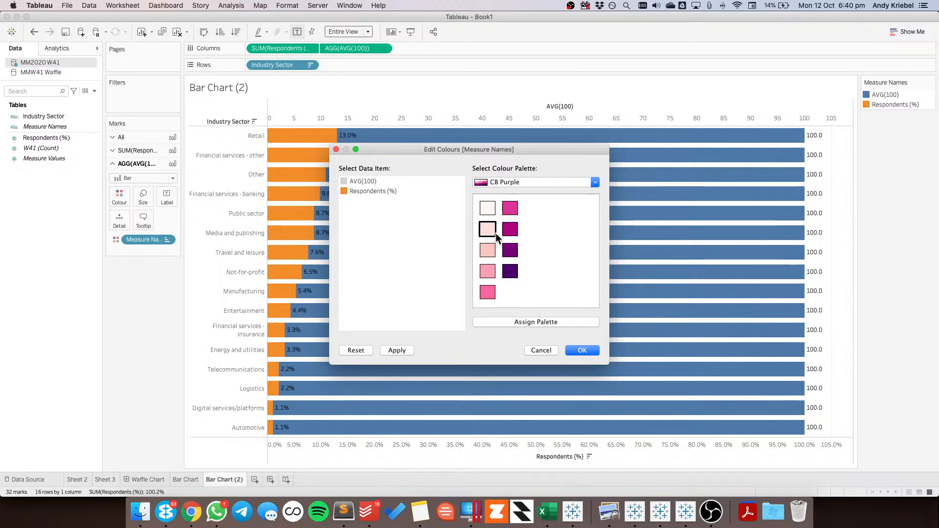
left_click(367, 190)
left_click(510, 208)
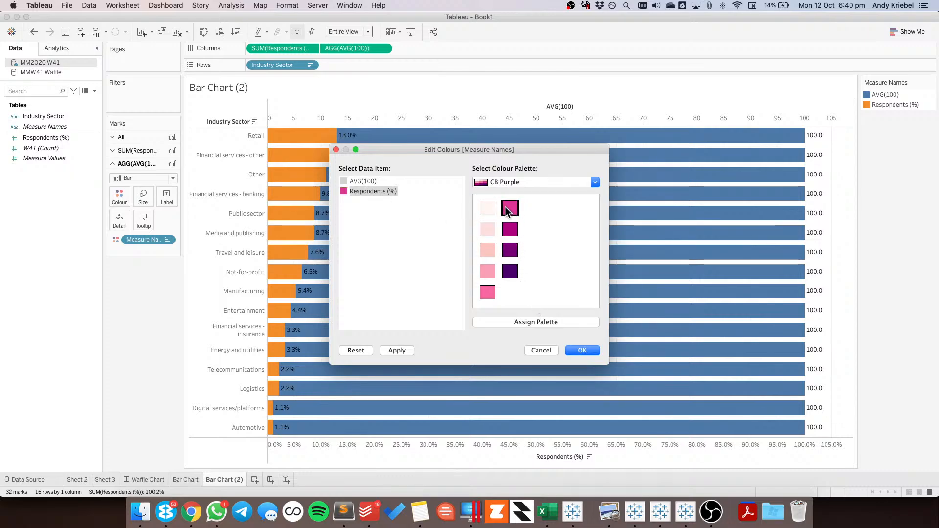
left_click(396, 351)
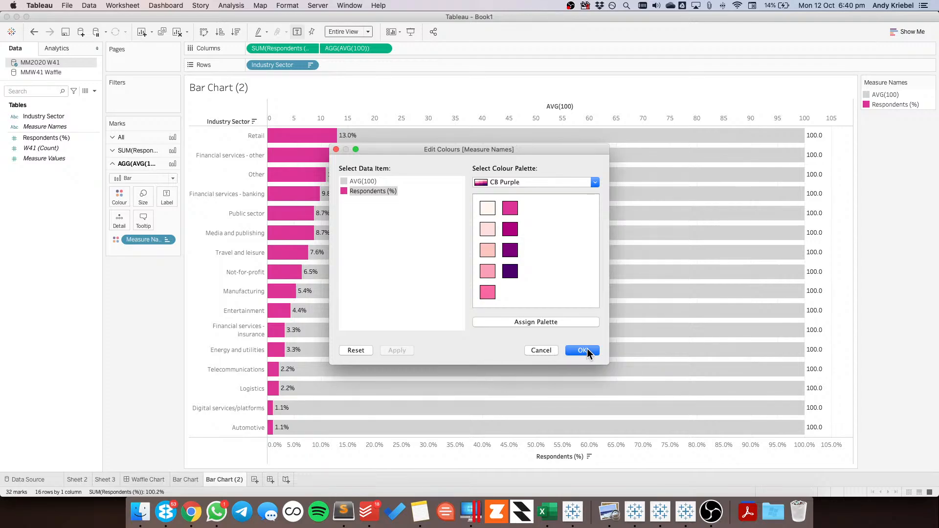
left_click(583, 350)
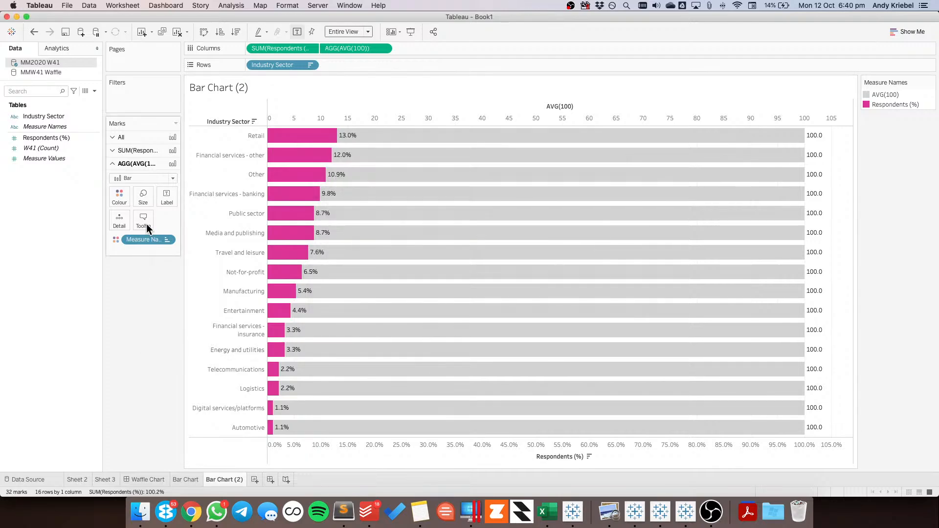
Turn off the mark labels for the AVG(100) bars
left_click(167, 195)
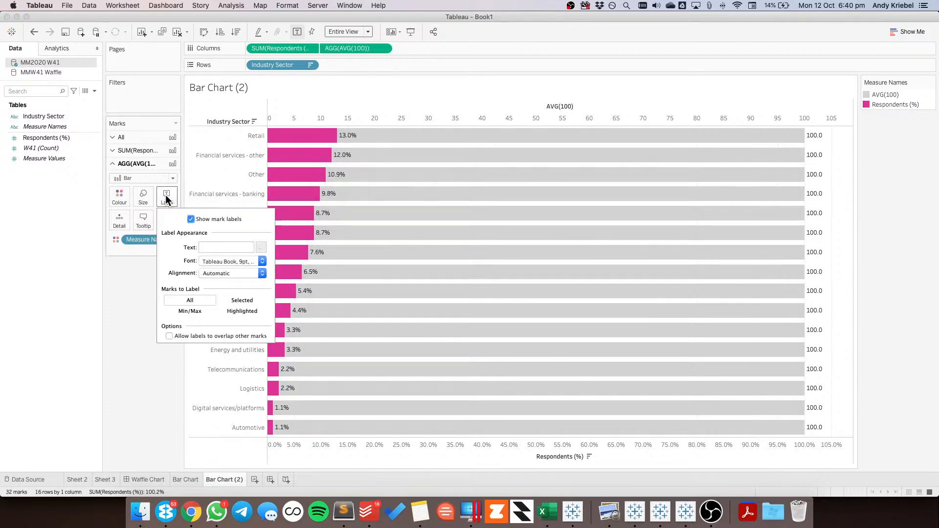
left_click(191, 219)
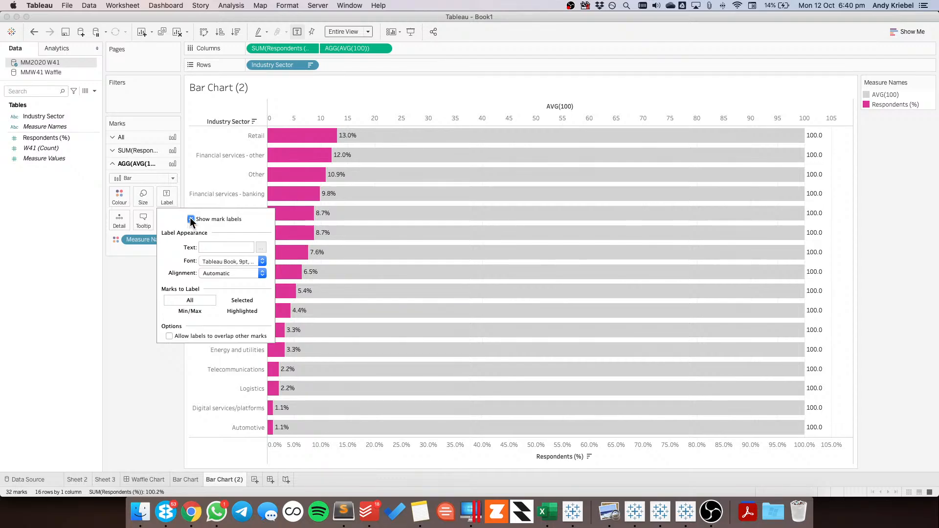
left_click(116, 303)
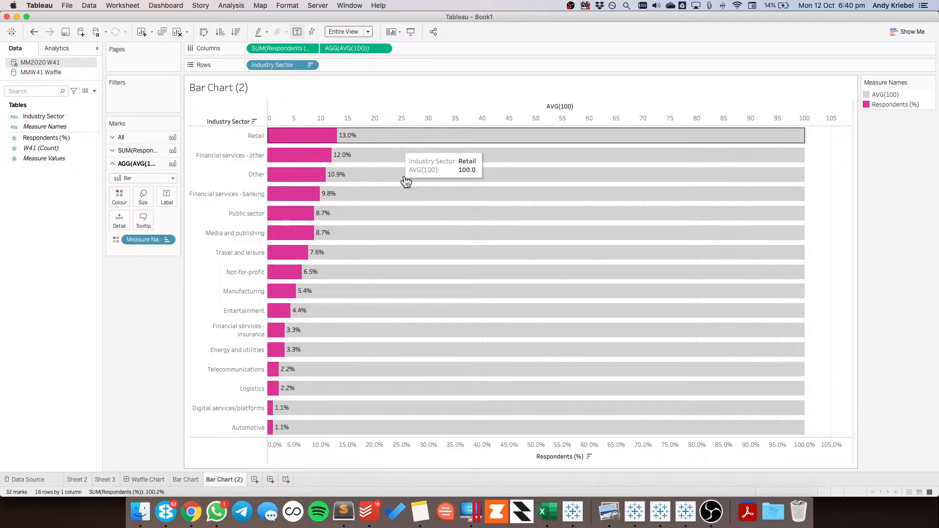
Fix the AVG(100) axis range from 0 to 100
left_click(380, 206)
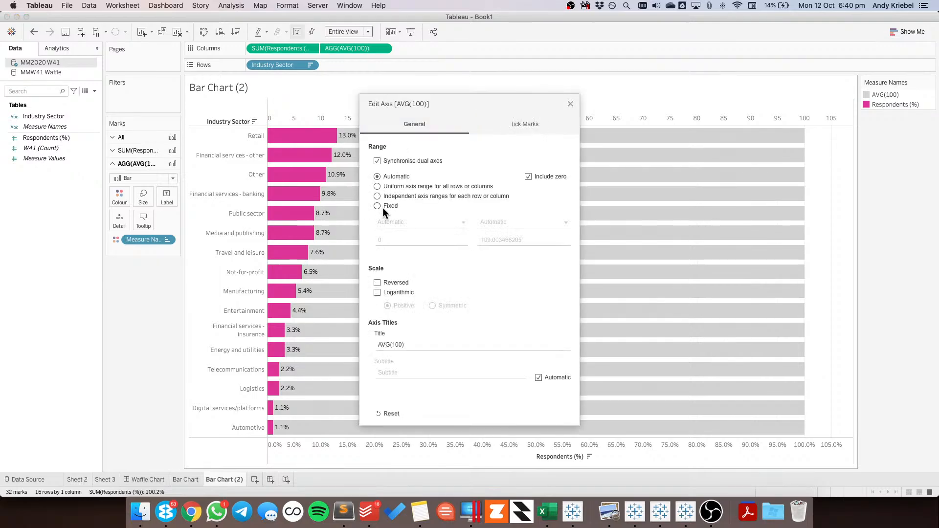
left_click(393, 239)
key("Tab")
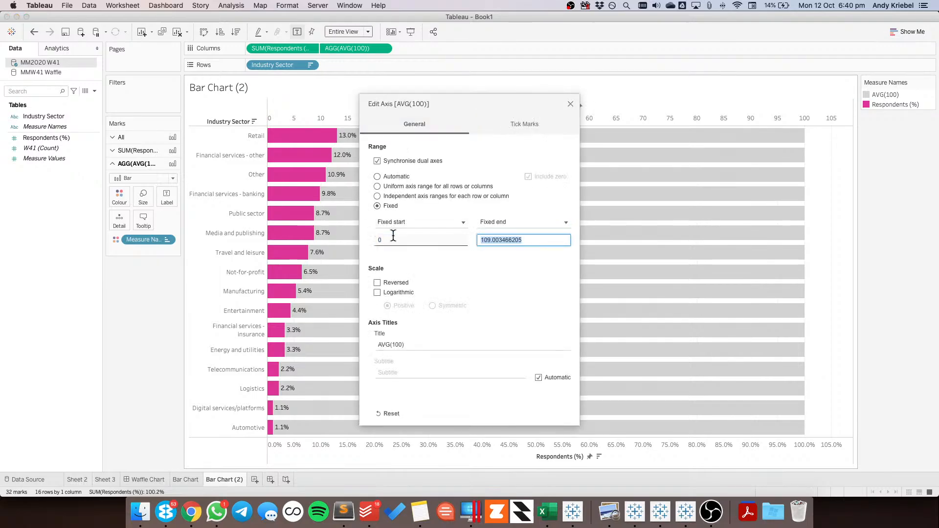
key("Tab")
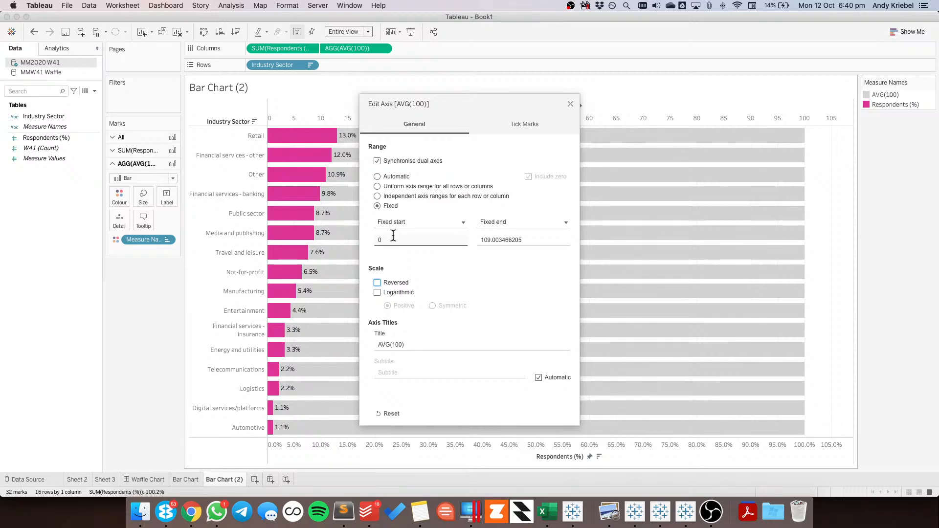
left_click(555, 238)
left_click_drag(540, 239, 440, 236)
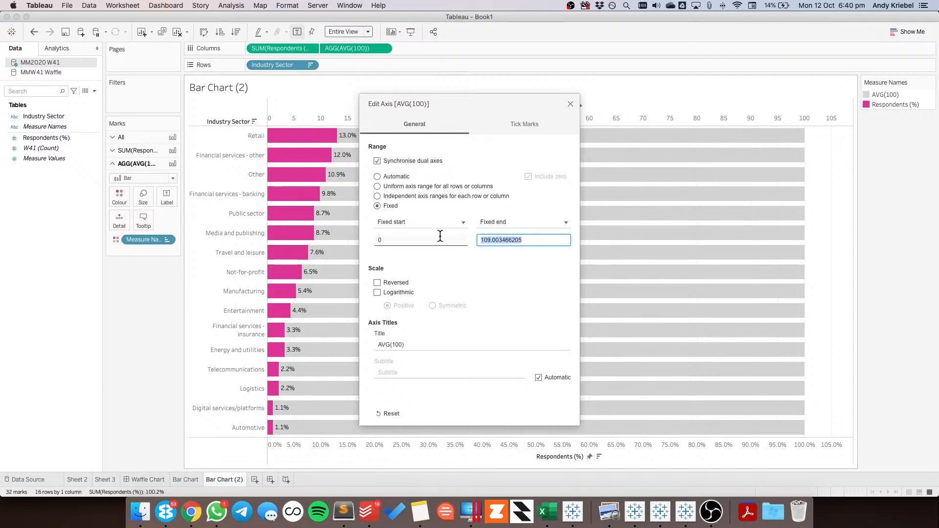
type("100")
key("Tab")
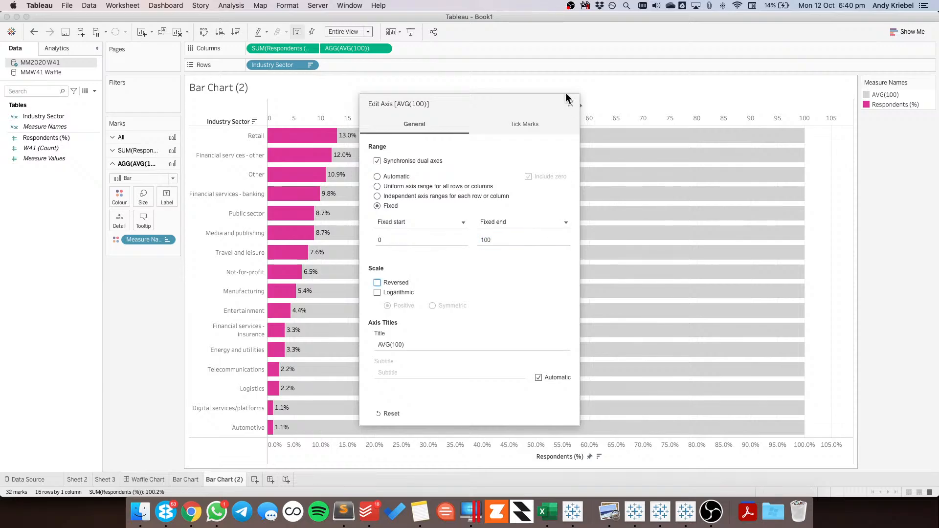
left_click(570, 104)
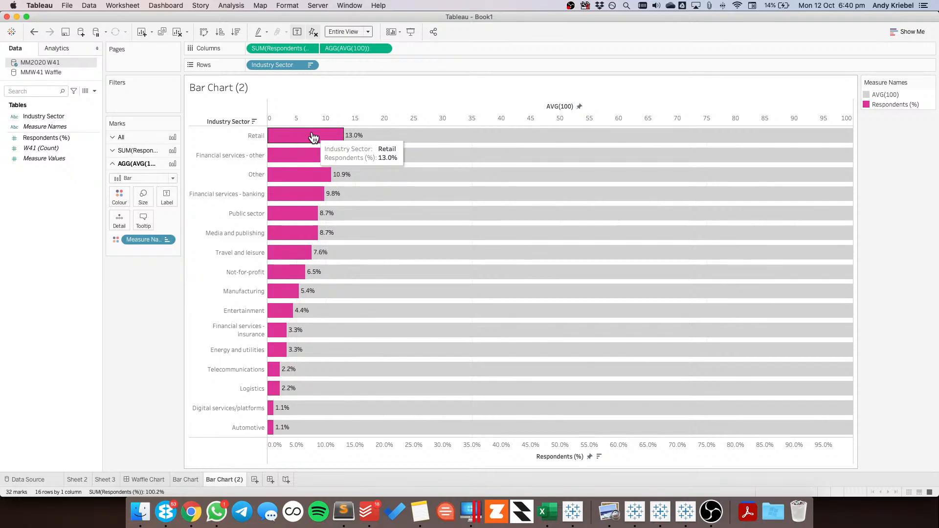
Format the Respondents (%) mark labels in Tableau Medium, size 11, matching the mark colour
mouse_move(410, 236)
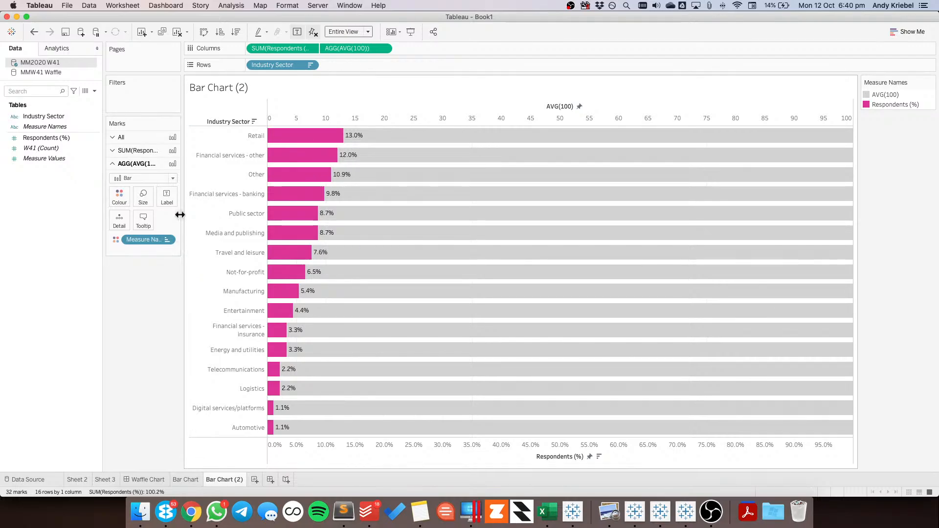
left_click(141, 149)
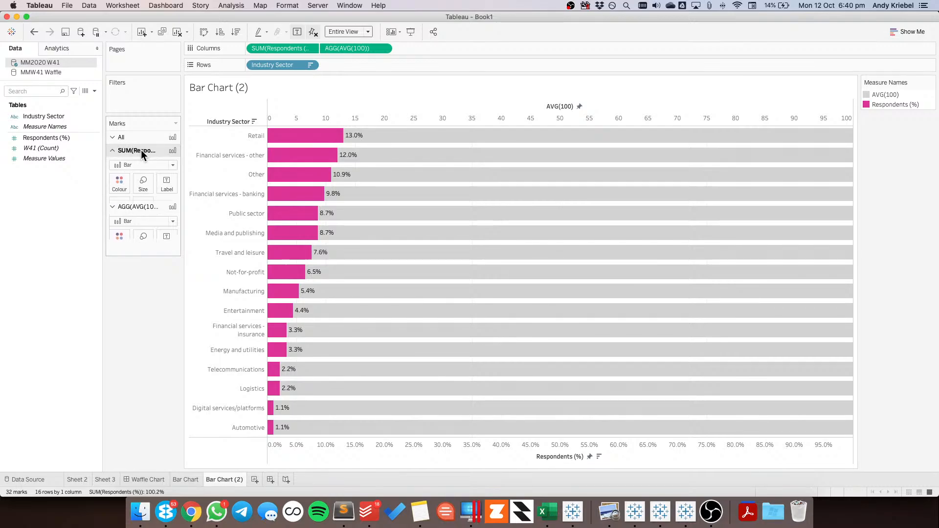
left_click(167, 188)
left_click(228, 248)
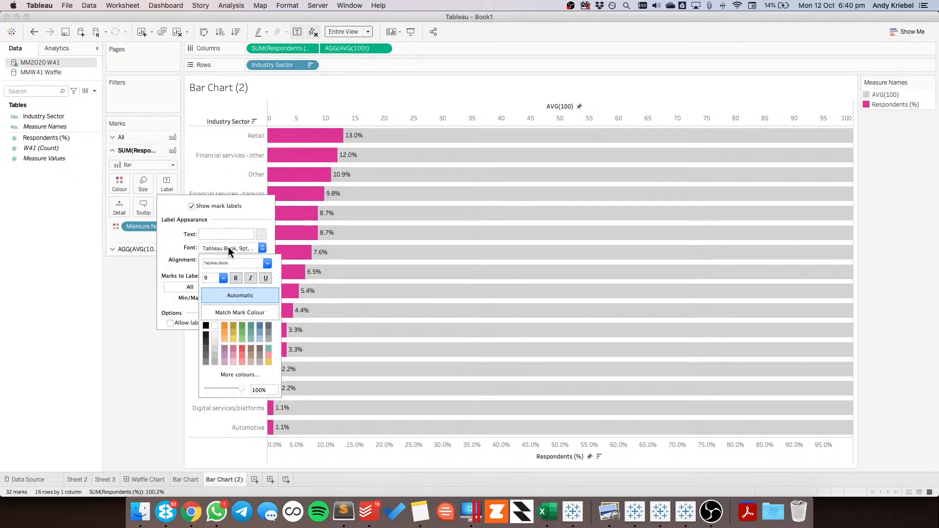
left_click(237, 305)
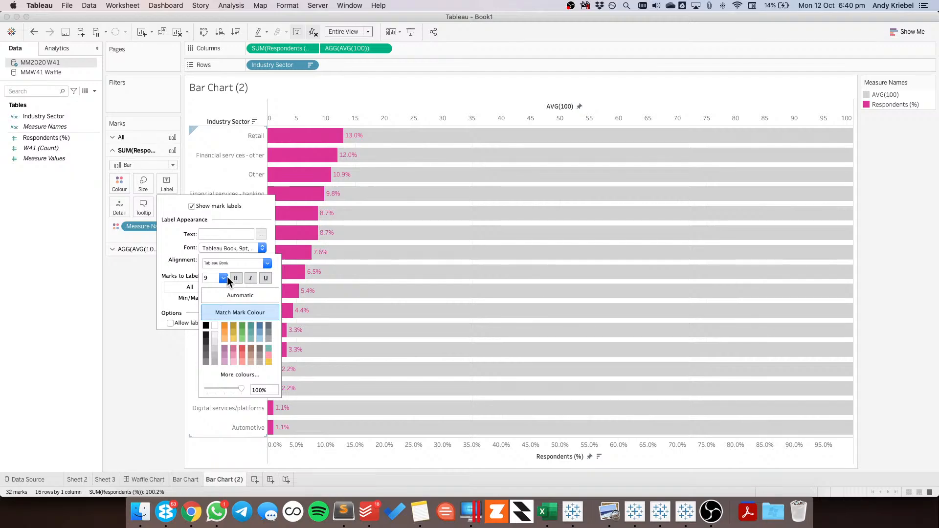
left_click(267, 263)
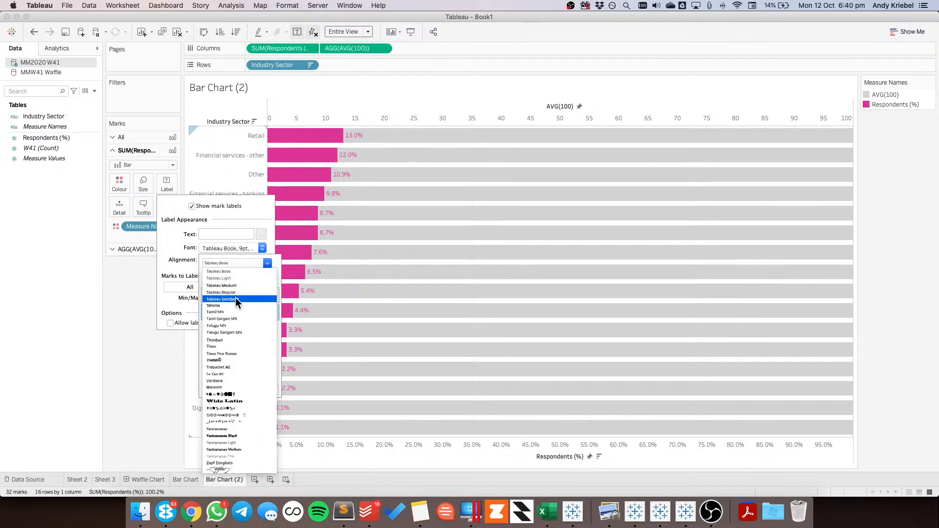
left_click(236, 285)
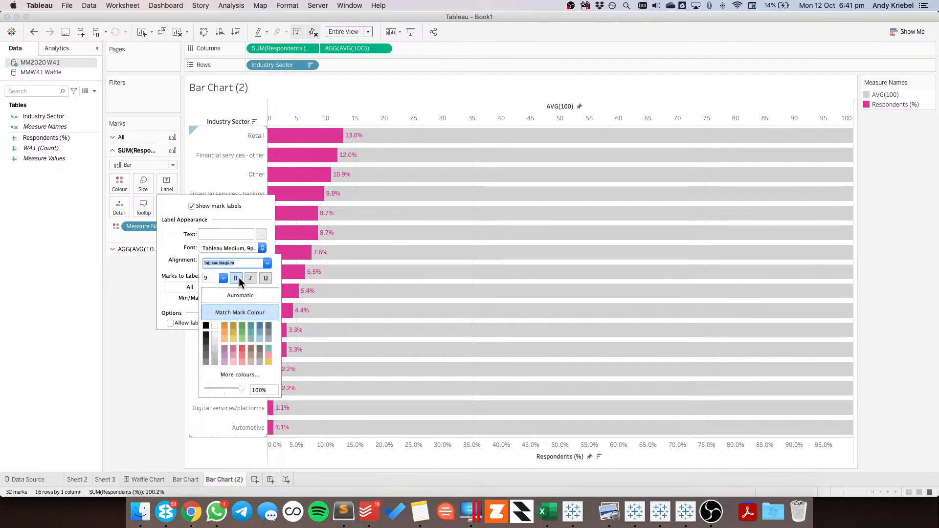
left_click(223, 278)
left_click(210, 304)
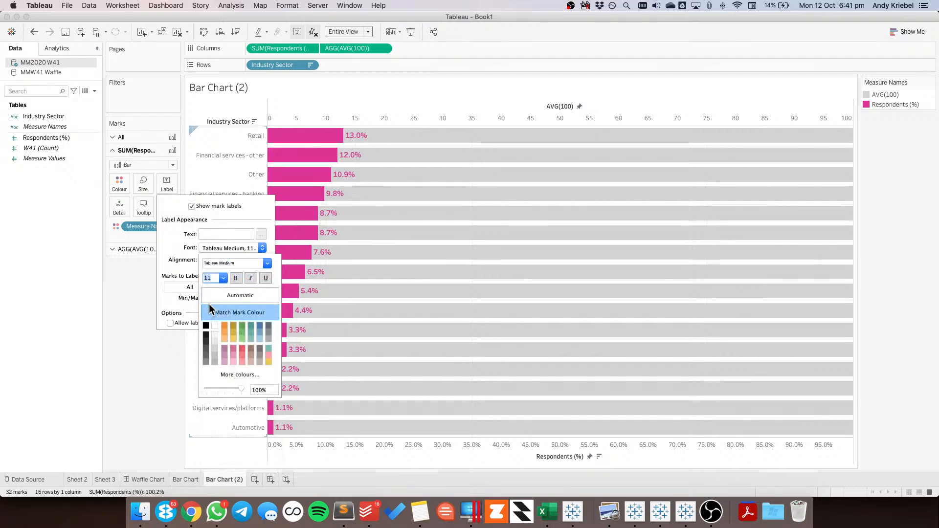
left_click(142, 357)
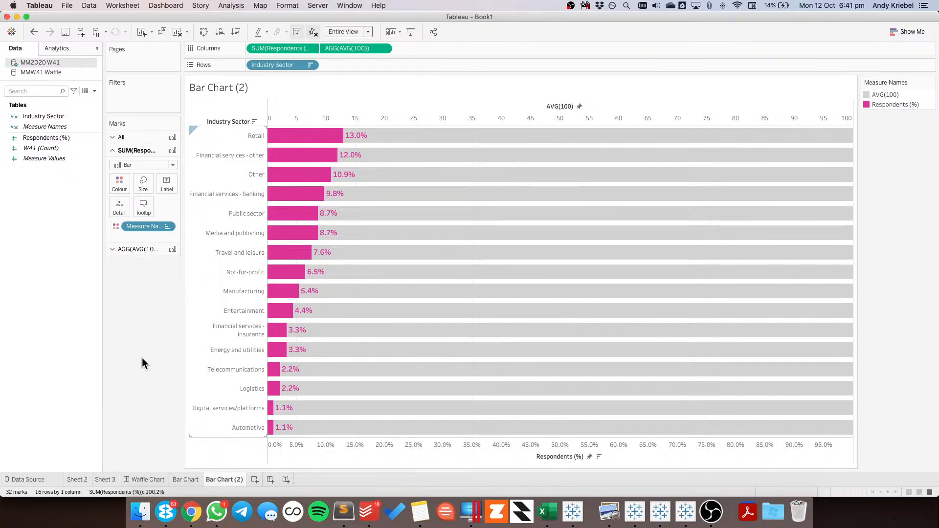
Hide the headers of both the AVG(100) and Respondents (%) axes
right_click(371, 113)
left_click(398, 212)
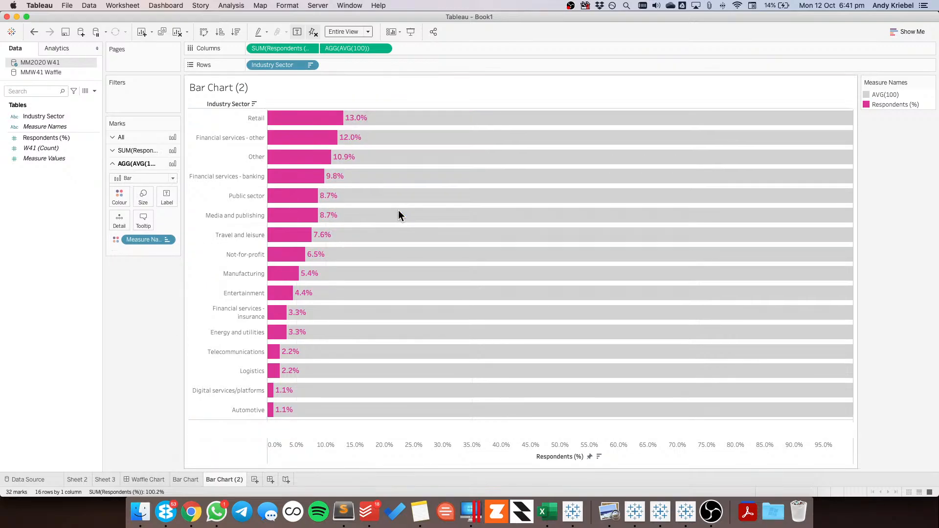
right_click(400, 450)
left_click(418, 430)
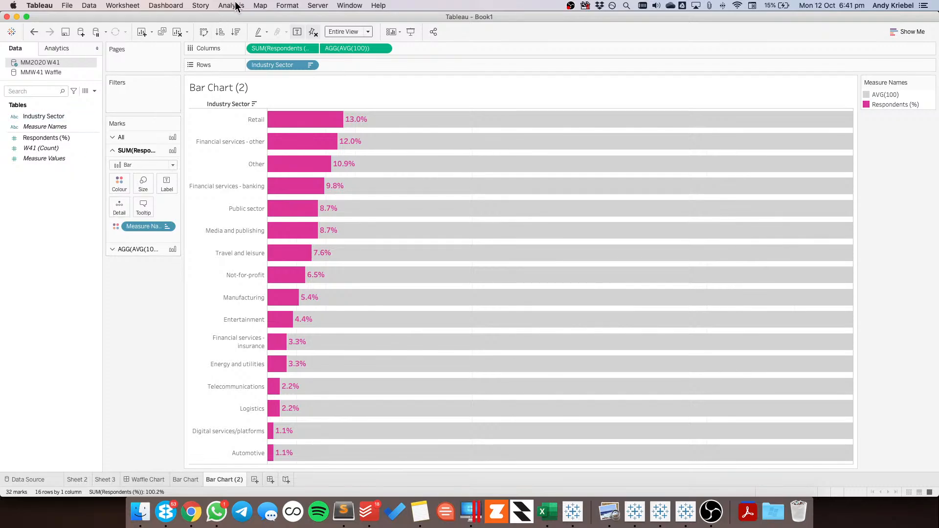
Set the pane borders of both the row divider and the column divider to None
left_click(288, 6)
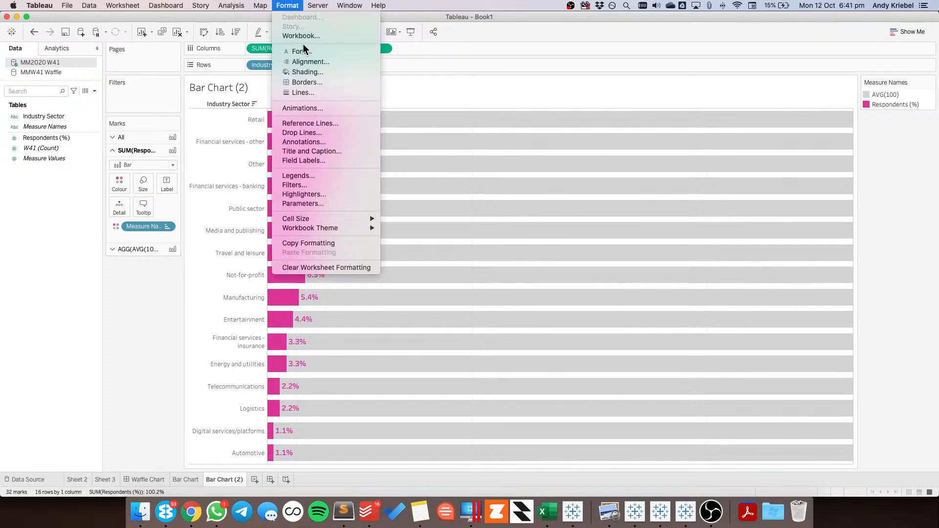
left_click(307, 83)
left_click(72, 340)
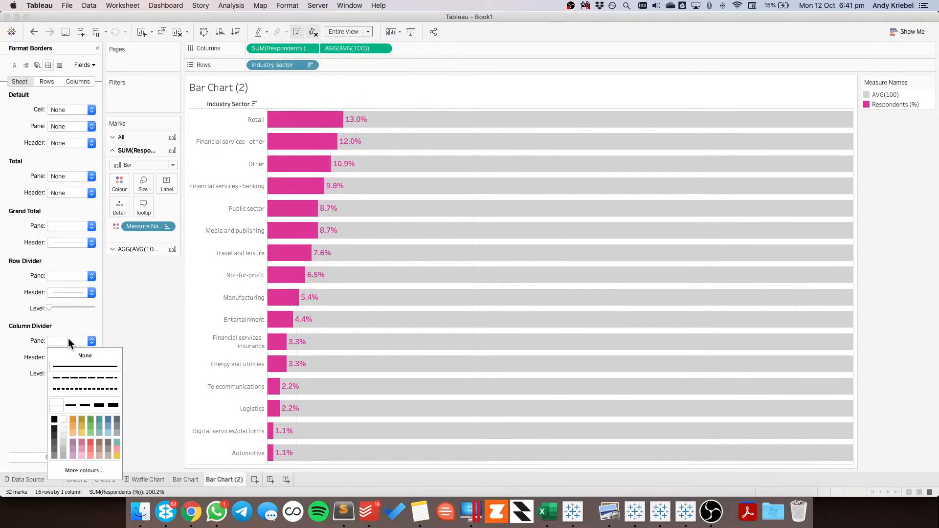
left_click(68, 277)
left_click(78, 291)
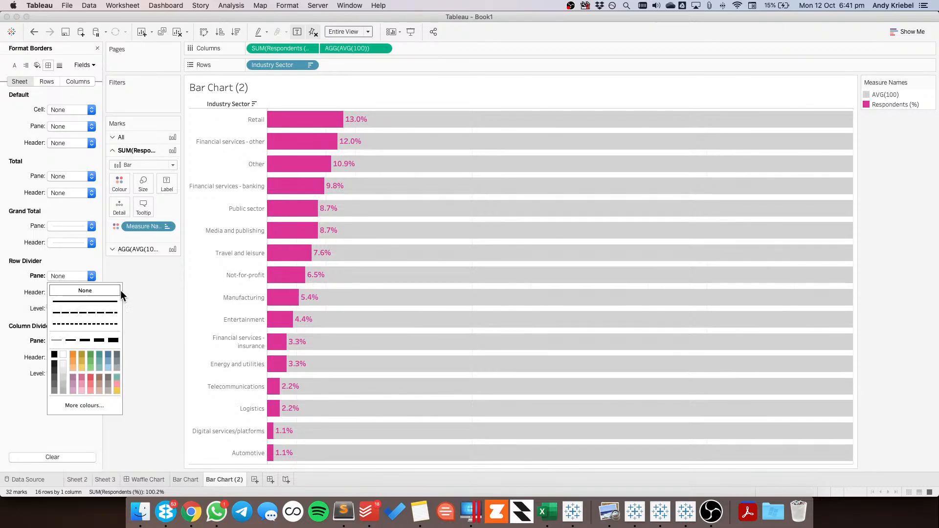
Set the sheet's grid lines and zero lines to None and close the line formatting
left_click(61, 66)
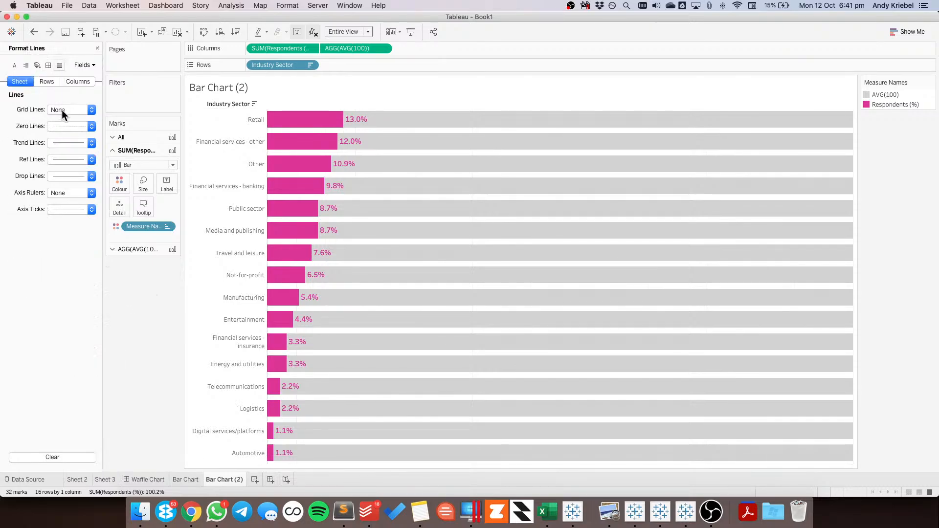
left_click(62, 111)
left_click(67, 127)
left_click(67, 126)
left_click(72, 141)
left_click(151, 339)
left_click(97, 49)
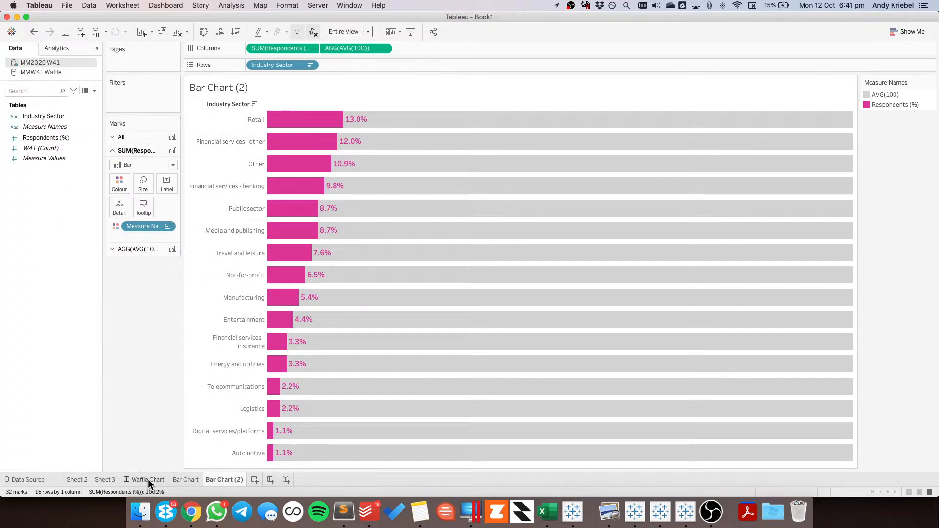
Switch to Chrome and search the web for "abbreviation for financial services" in a new browser tab
left_click(191, 514)
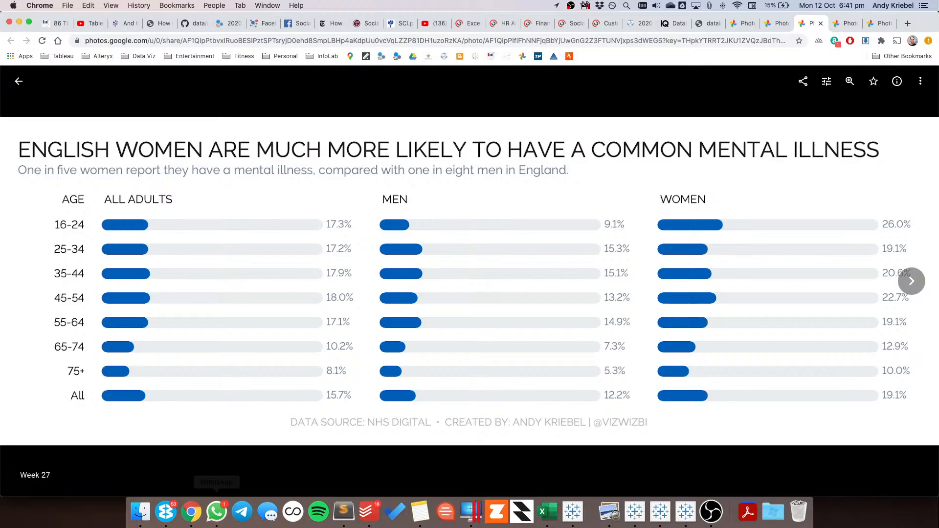
left_click(908, 24)
type("abbrivate")
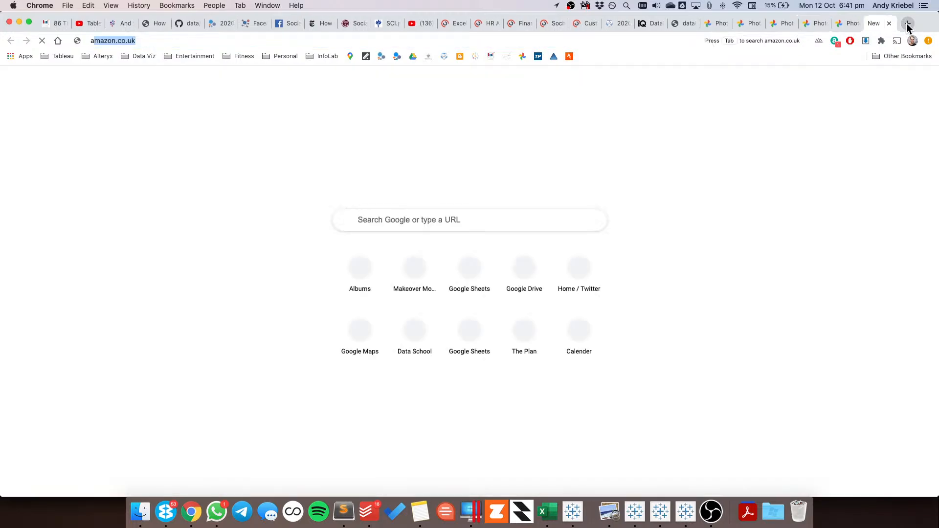
key("BackSpace")
key("BackSpace")
key("BackSpace")
key("BackSpace")
key("BackSpace")
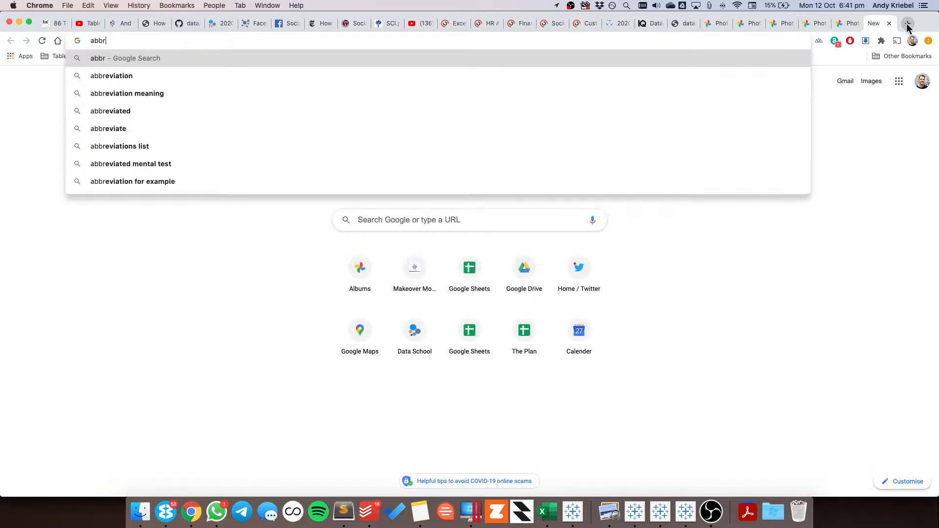
key("Down")
type("f")
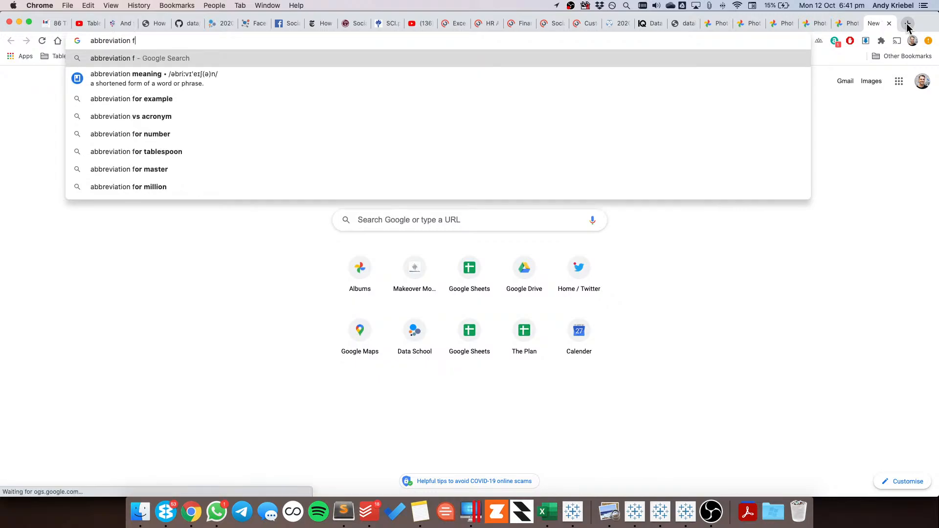
type("or financial ser")
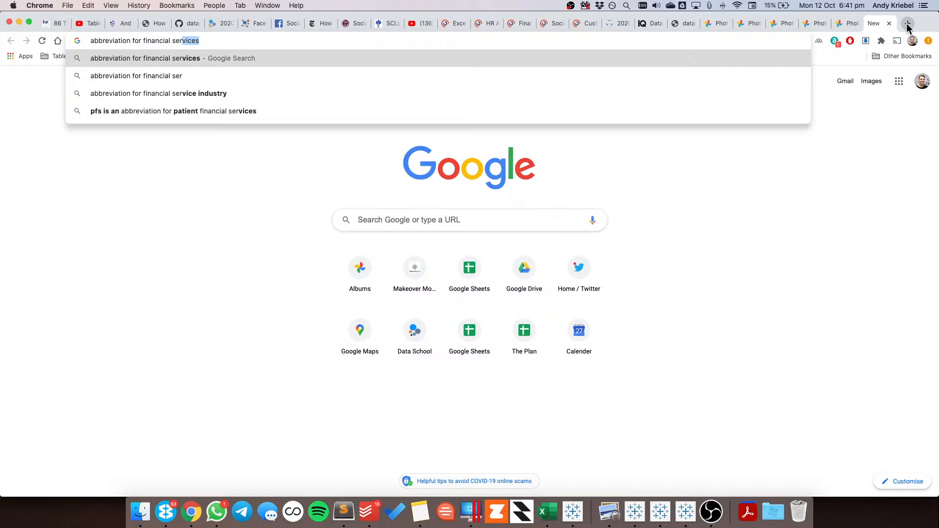
key("Return")
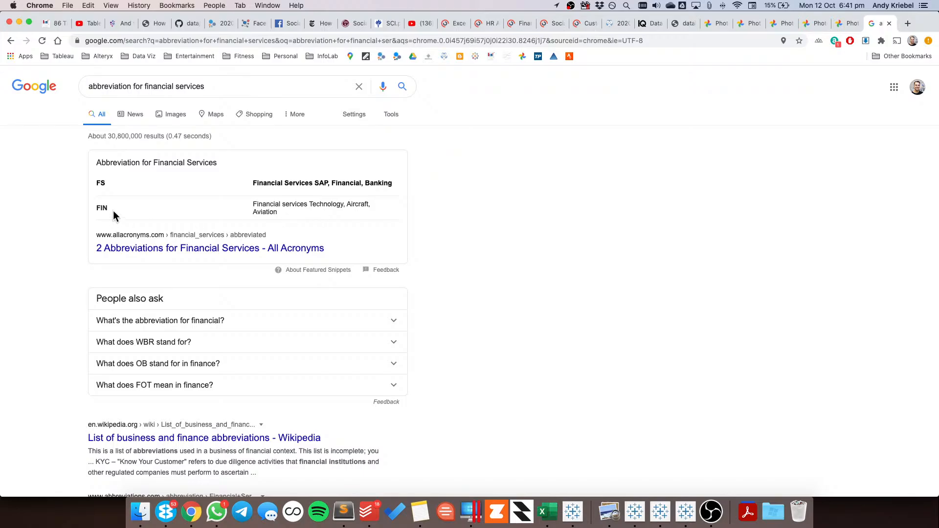
Examine the search results and the abbreviations.com page on Financial Services Industry for a suitable short form
scroll(49, 265, "down", 2)
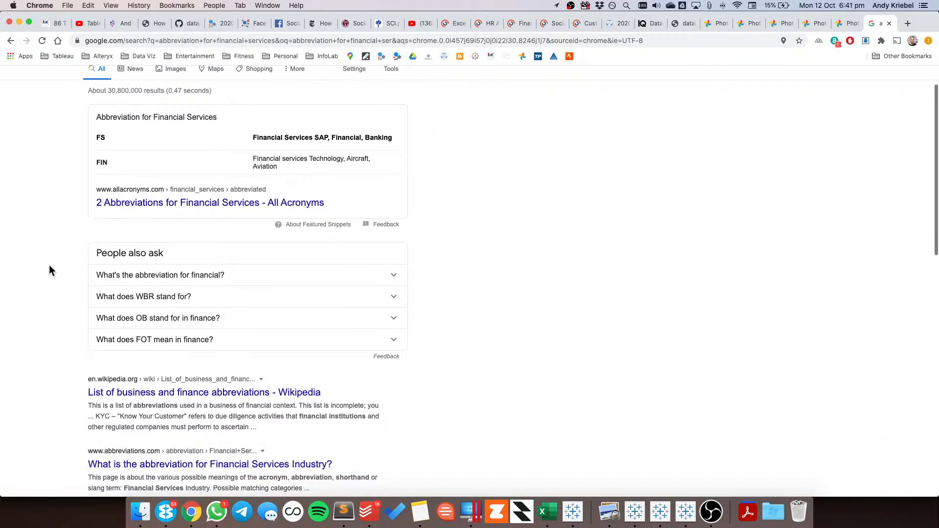
left_click(142, 260)
scroll(45, 260, "down", 3)
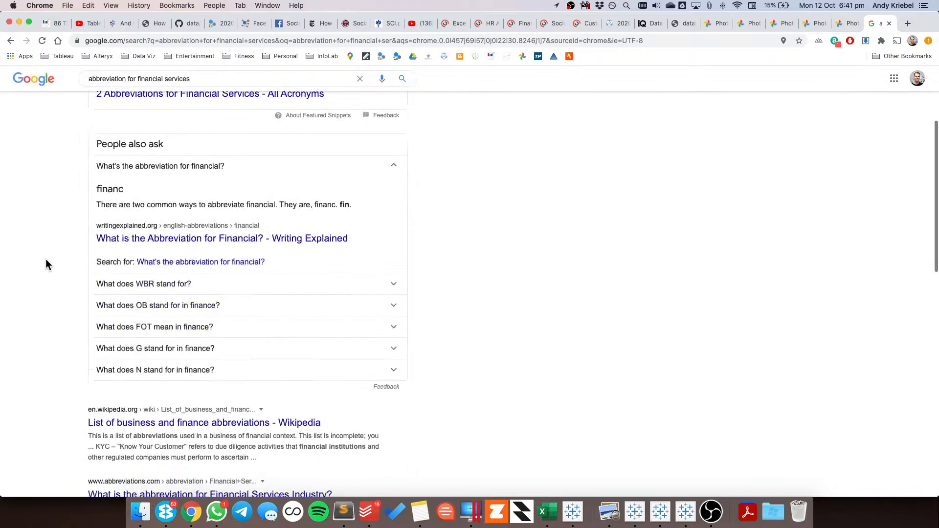
scroll(45, 259, "down", 5)
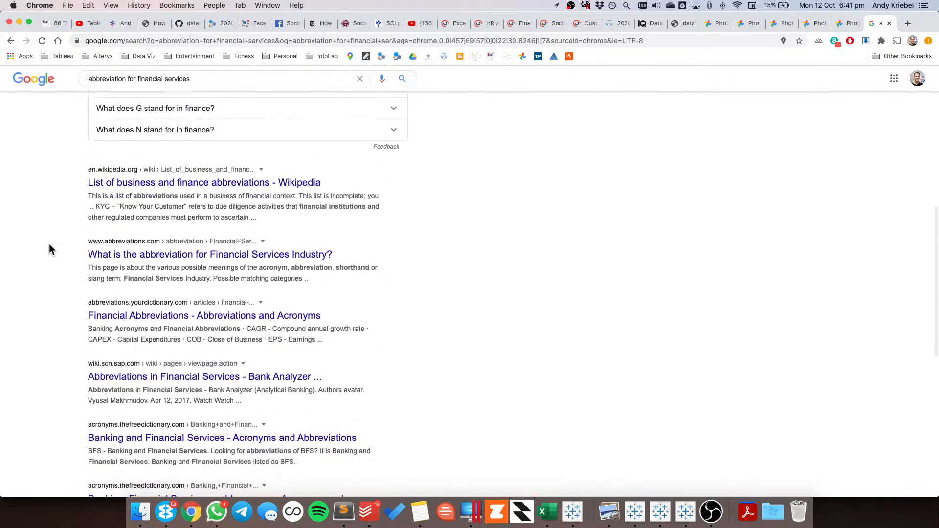
left_click(305, 288)
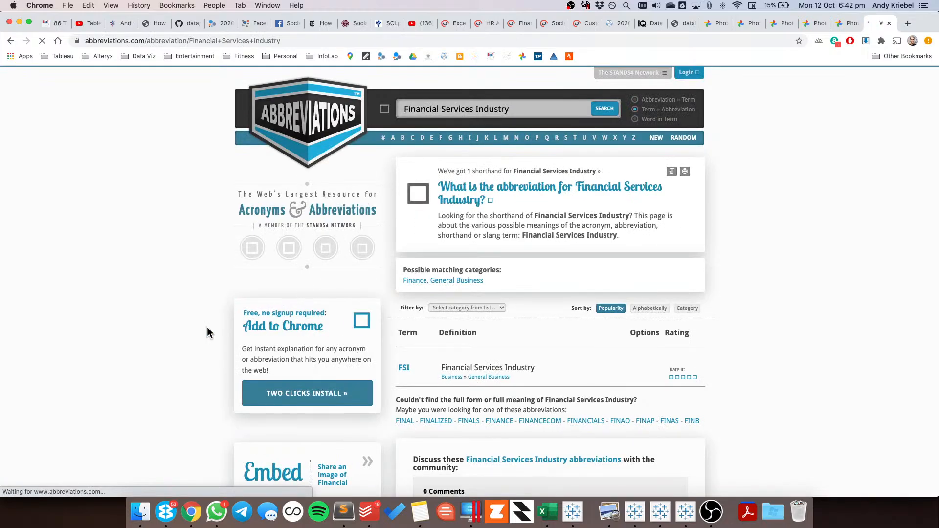
scroll(207, 326, "down", 3)
scroll(207, 327, "down", 1)
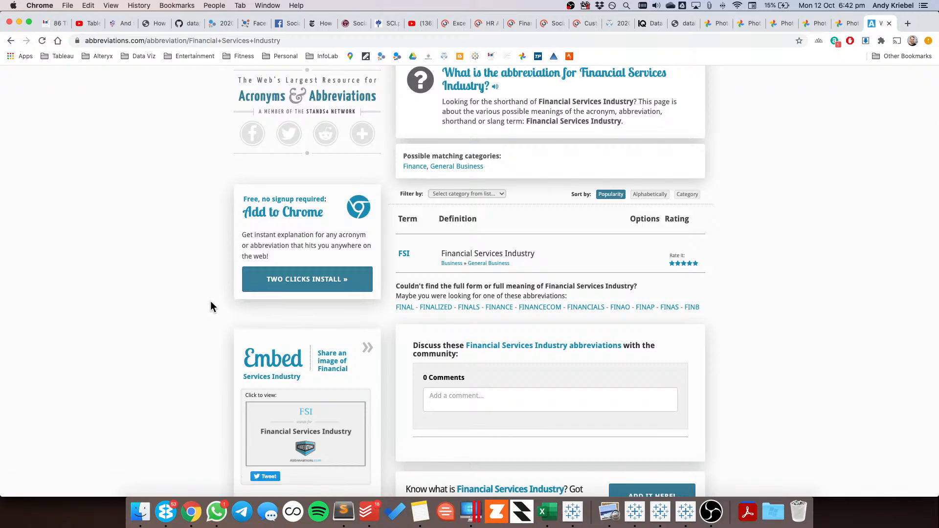
Switch back to Tableau and set the Industry Sector alias of "Financial services - banking" to Banking
key("super+Tab")
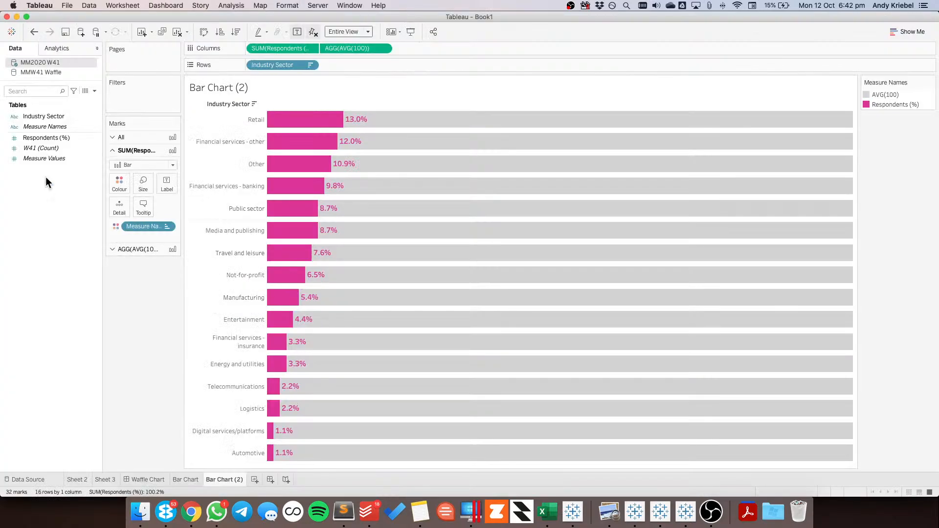
left_click(46, 116)
right_click(46, 116)
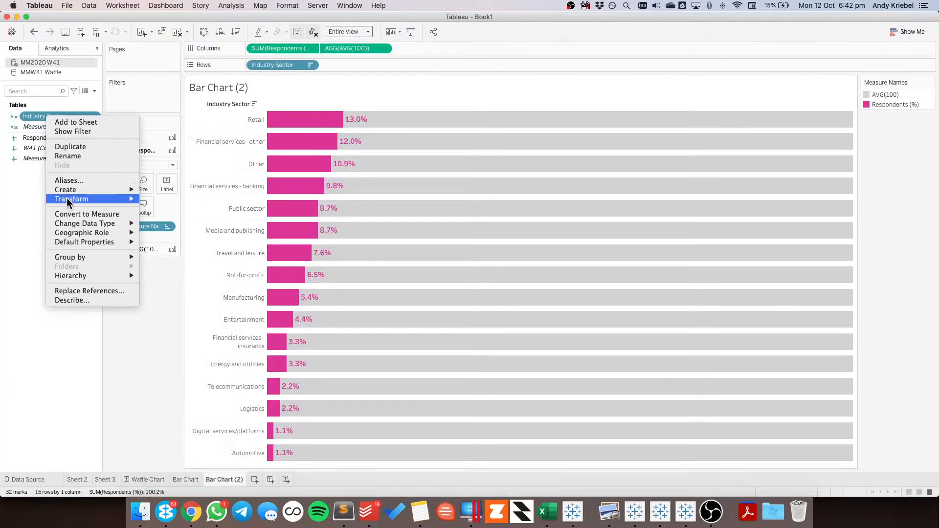
left_click(72, 180)
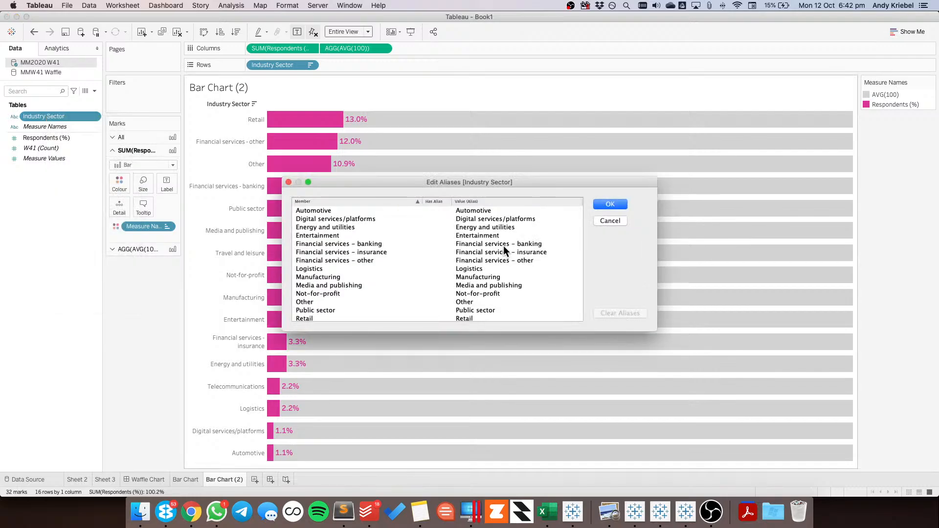
left_click(521, 244)
left_click(522, 244)
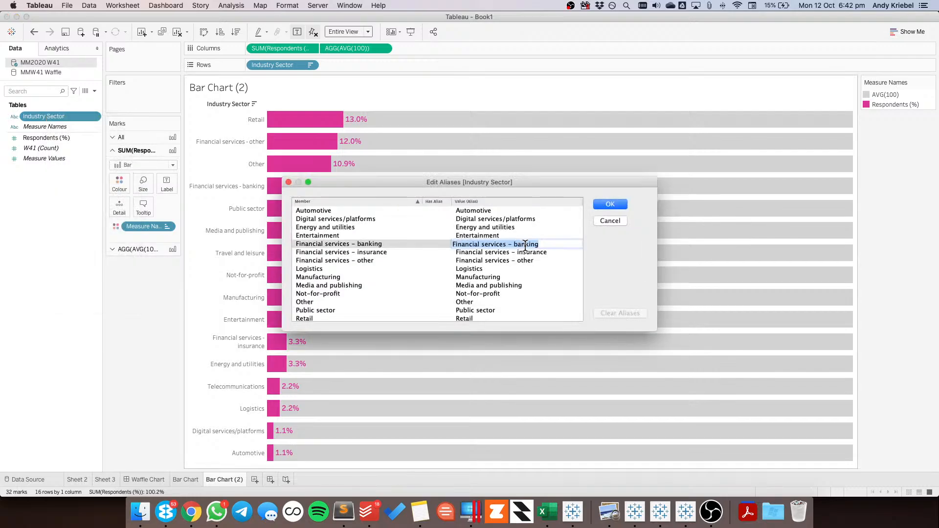
left_click(518, 244)
key("super+shift+Left")
type("B")
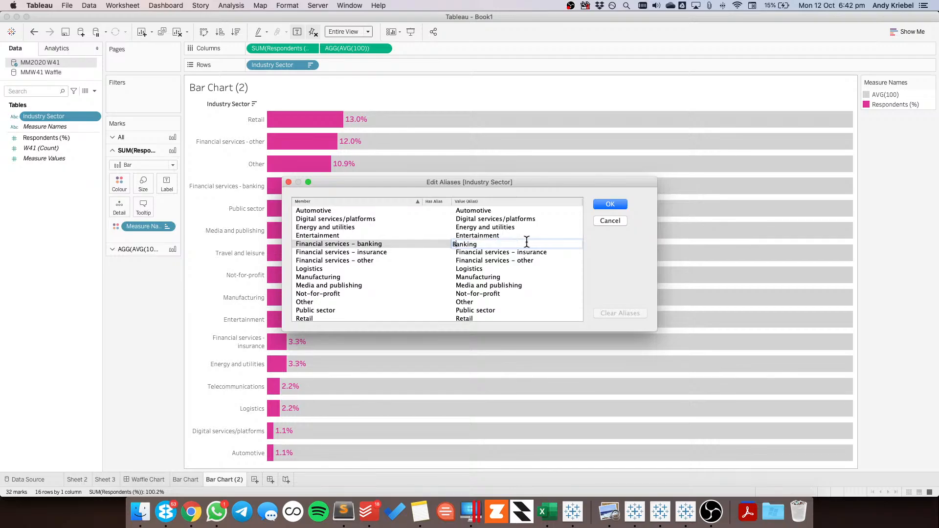
Alias "Financial services - insurance" as Insurance and "Financial services - other" as Other FSI, and apply the aliases
left_click(520, 253)
left_click(514, 252)
key("super+shift+Left")
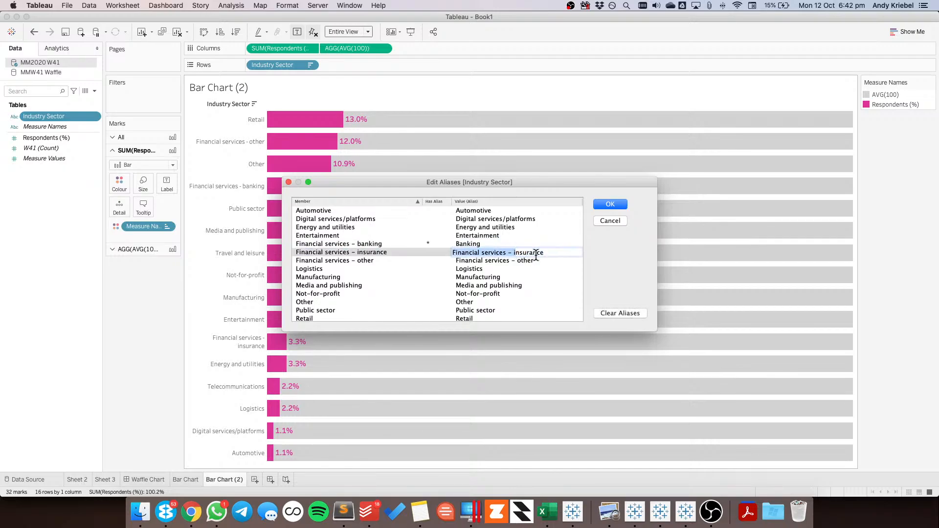
type("I")
left_click(532, 260)
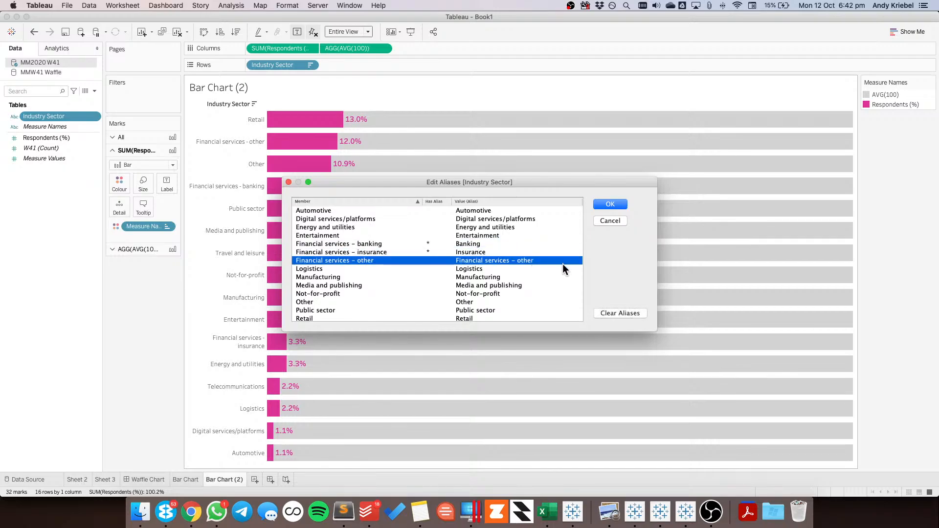
left_click(555, 260)
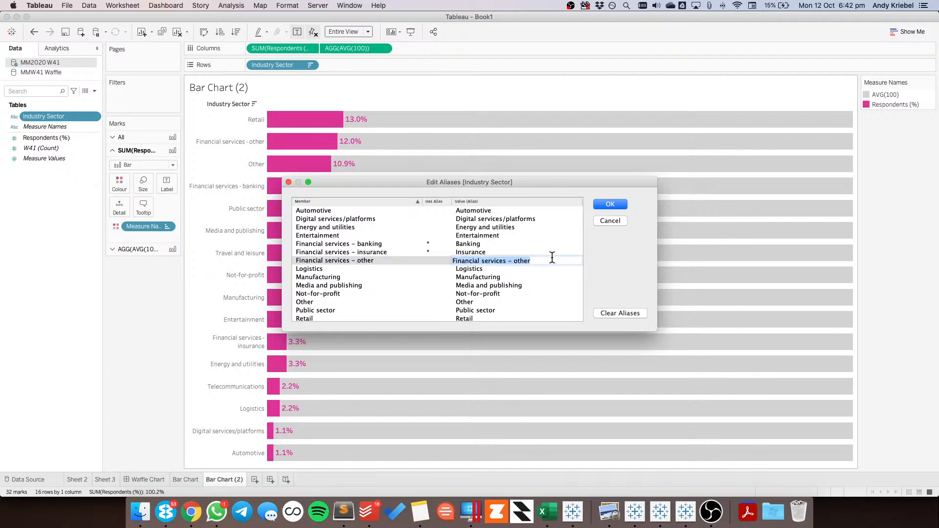
type("Other FSI")
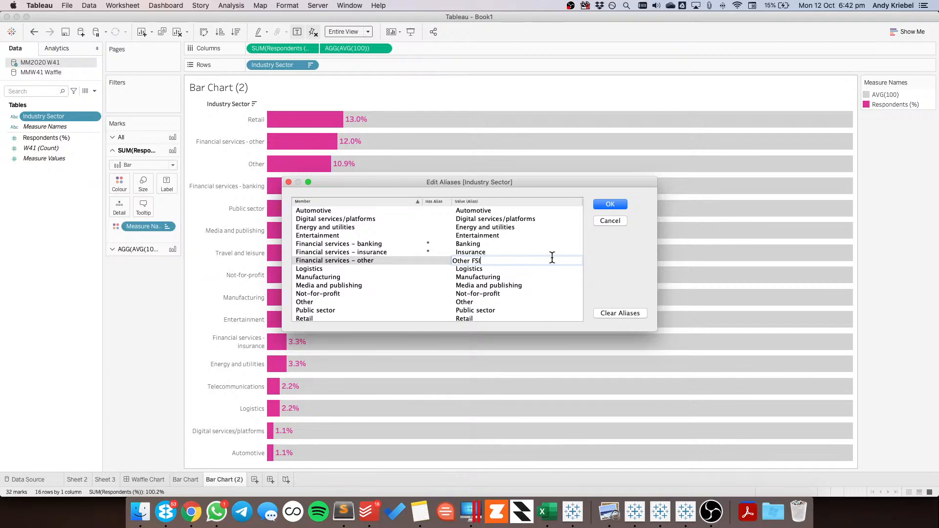
key("Return")
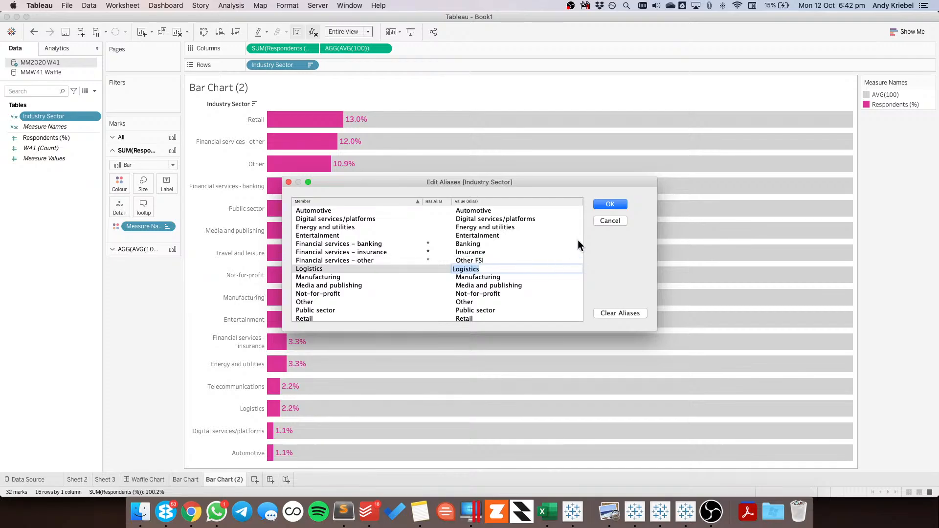
left_click(609, 204)
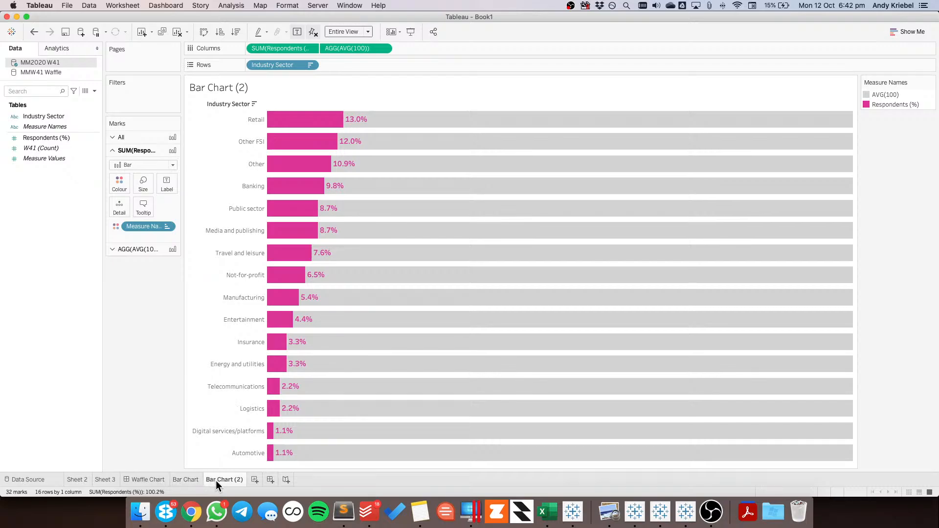
Rename the Bar Chart (2) worksheet as "Bar chart w/ 100%"
type("Bar char")
type("t wi")
type(" 100%")
key("Return")
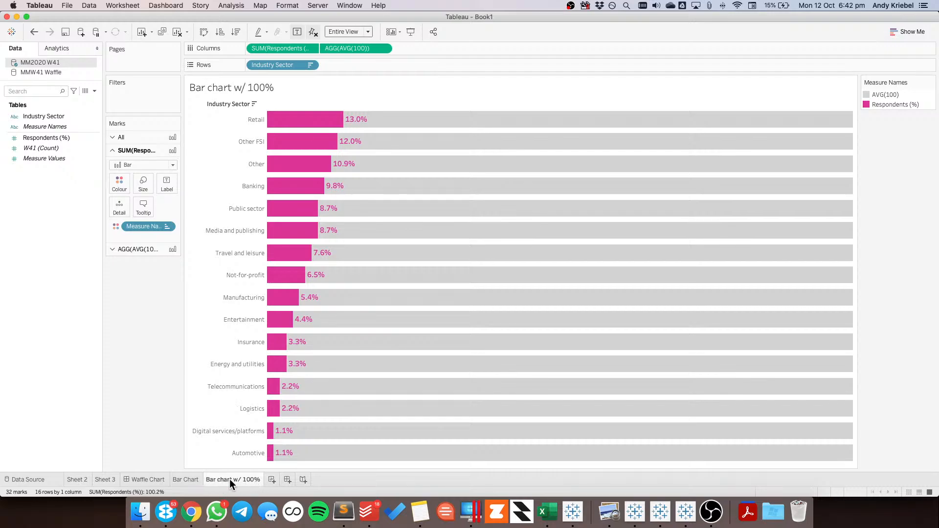
Create a new worksheet plotting Respondents (%) in columns against Industry Sector in rows, with the mark type set to Line
left_click(272, 481)
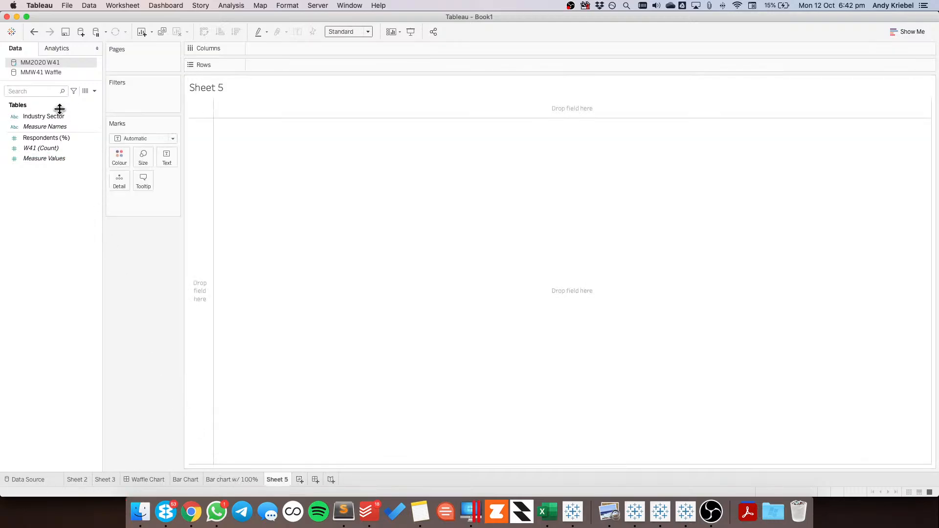
left_click_drag(54, 117, 203, 171)
left_click(52, 140)
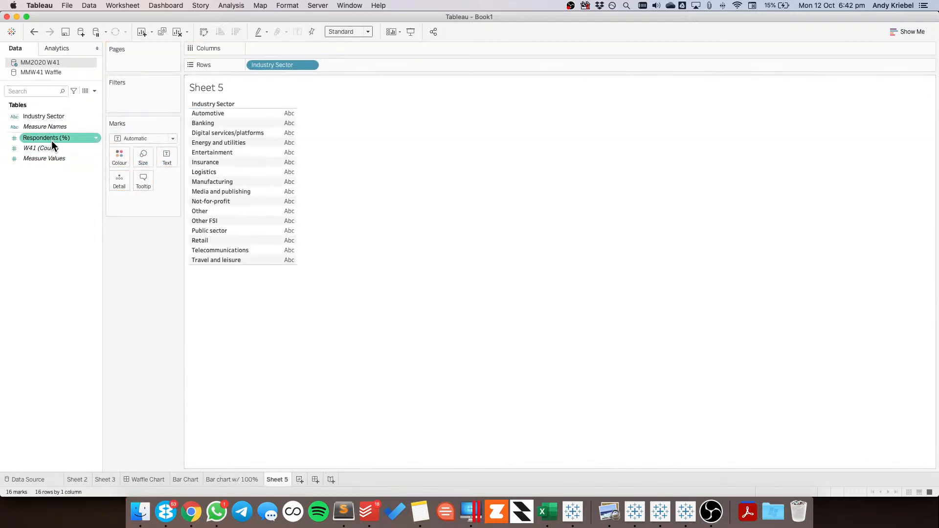
left_click_drag(78, 138, 367, 50)
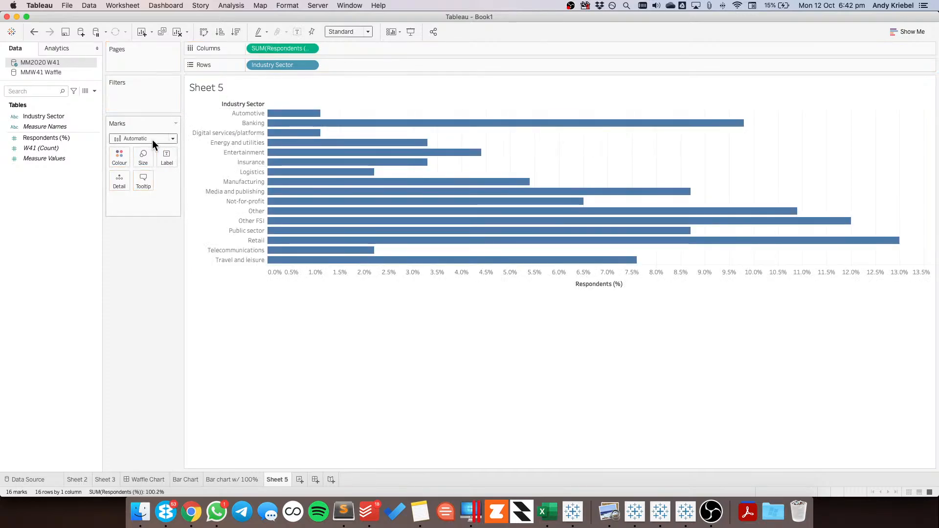
left_click(151, 139)
left_click(146, 168)
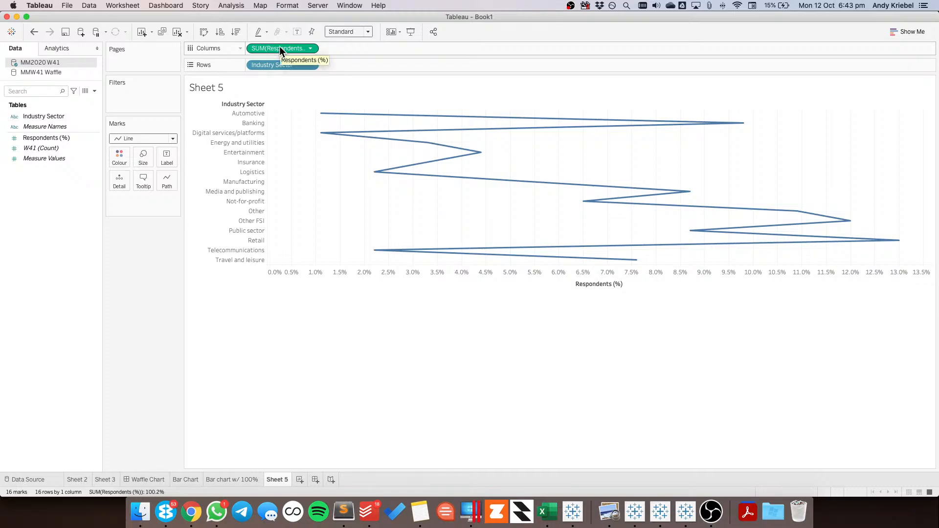
Duplicate the Respondents (%) field and add the copy to the existing axis so both measures share Measure Values
left_click_drag(279, 46, 351, 47)
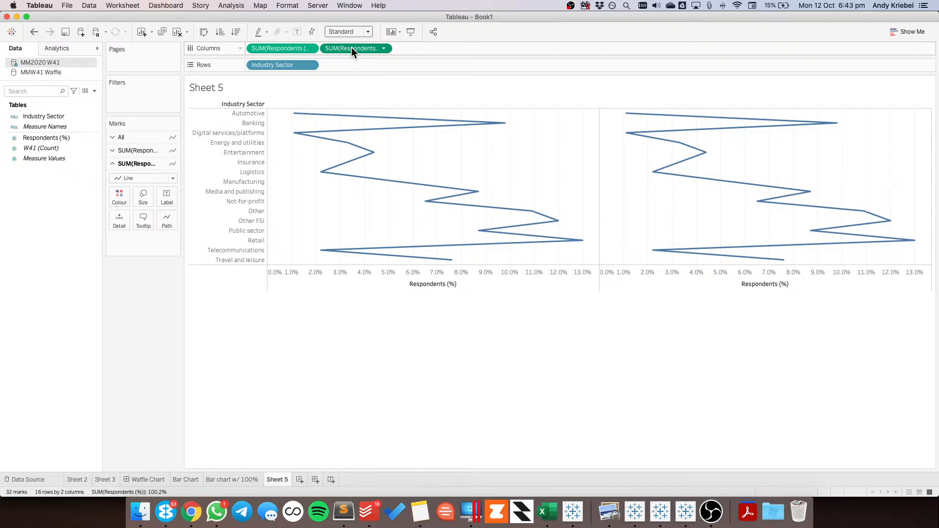
left_click_drag(351, 47, 48, 155)
right_click(51, 137)
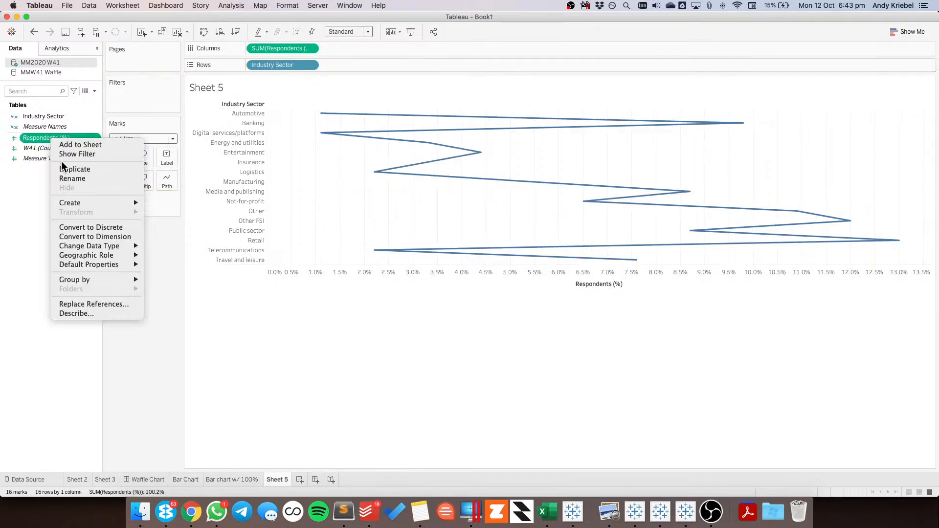
left_click(61, 168)
left_click_drag(60, 146, 394, 283)
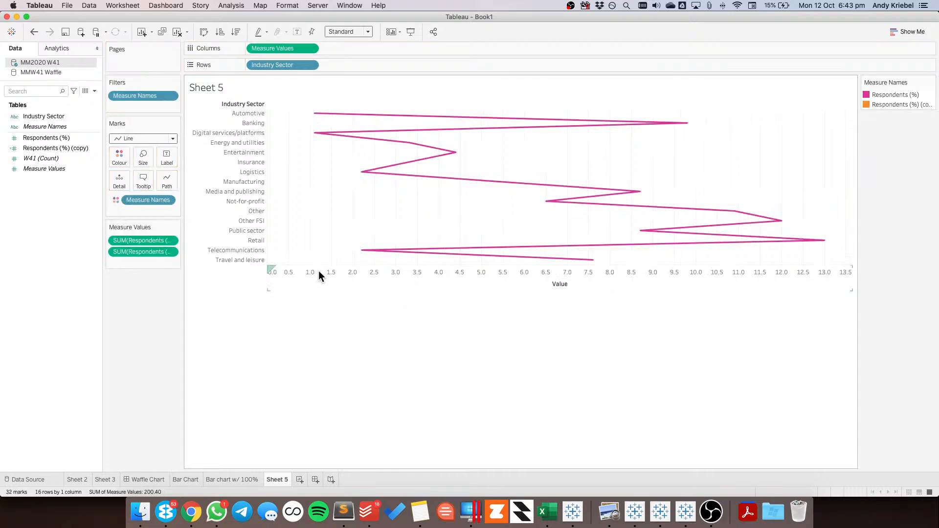
Undo the shared axis and the duplicated field so that columns hold a single Respondents (%) measure
left_click_drag(149, 202, 161, 179)
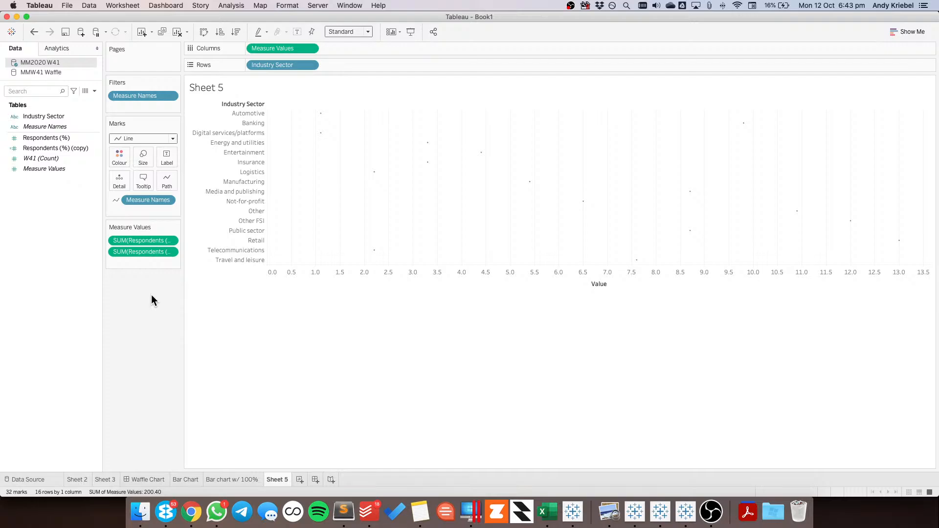
left_click(34, 32)
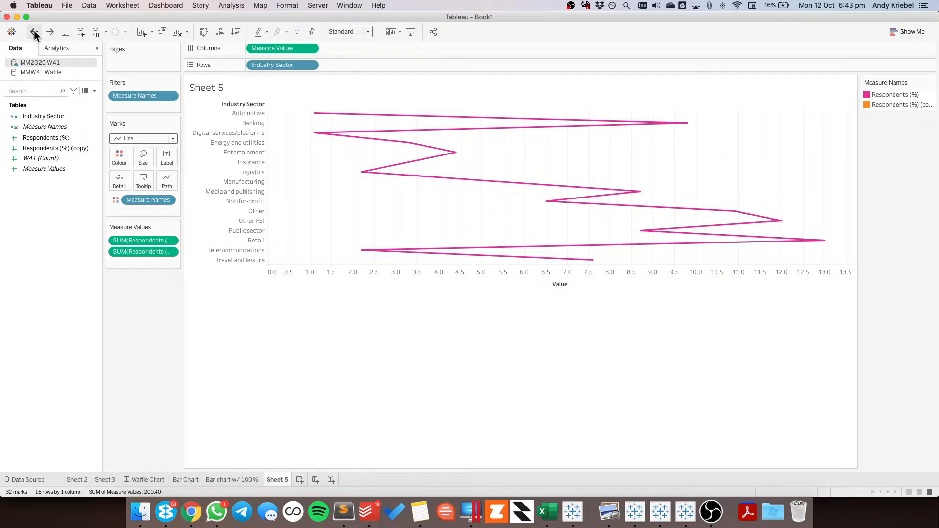
left_click(34, 32)
left_click(34, 32)
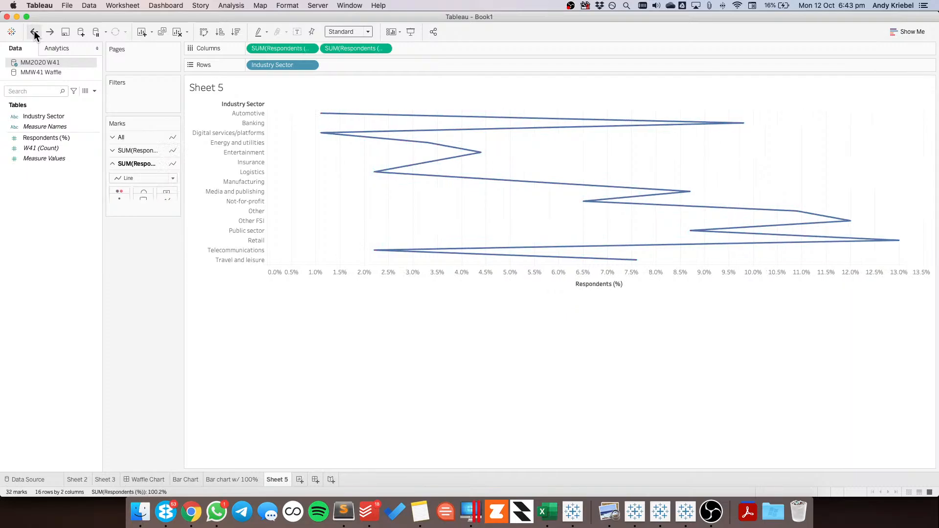
left_click(34, 32)
left_click(35, 32)
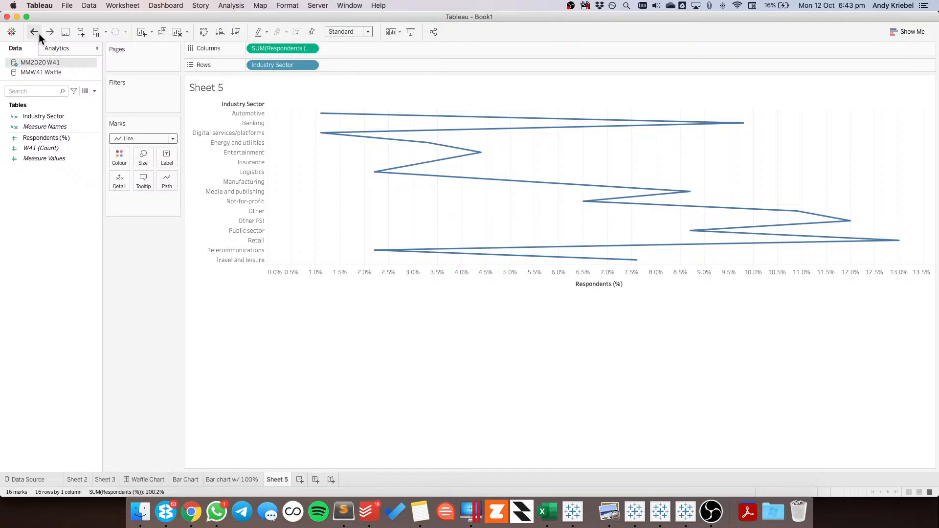
Add an AVG(100) calculation to columns on the same axis as Respondents (%), with Measure Names assigned to Path
double_click(338, 50)
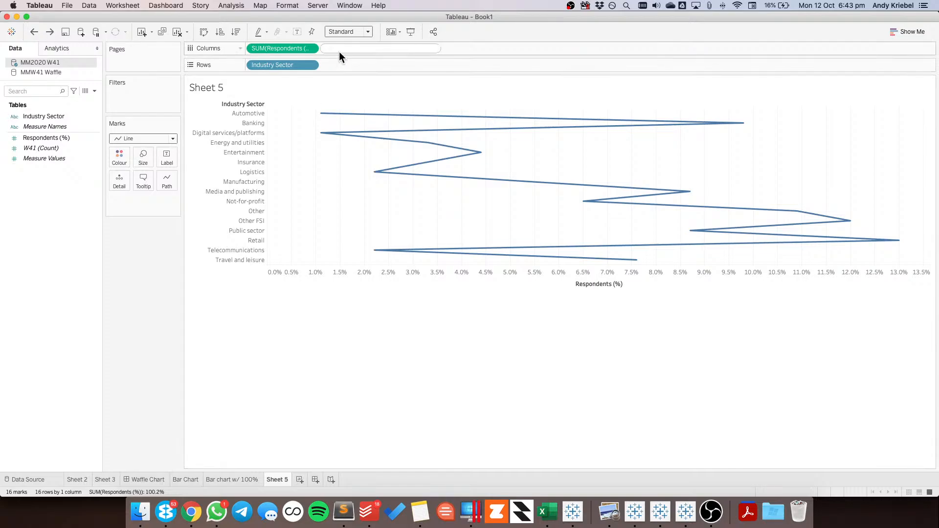
type("AVG(100)")
key("Return")
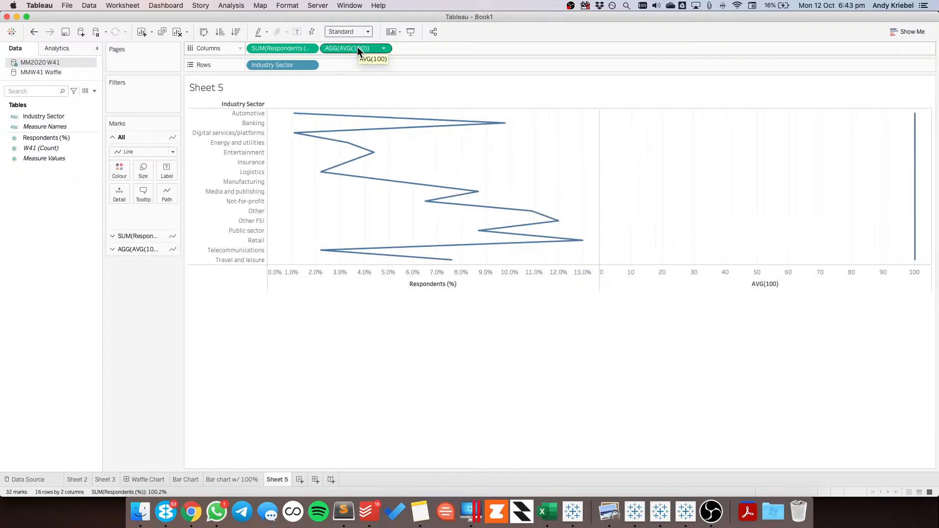
left_click_drag(357, 48, 360, 274)
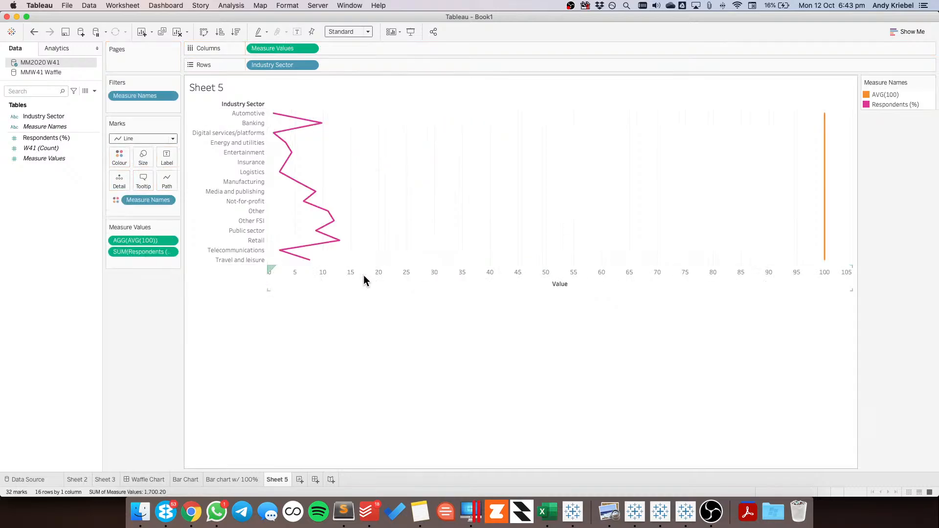
left_click_drag(143, 200, 164, 185)
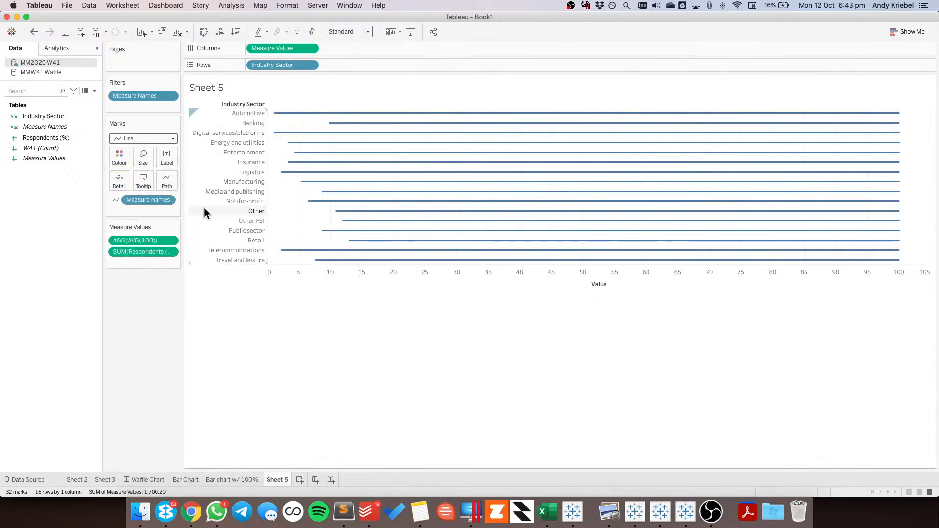
Try reversing the scale of the Measure Values axis, and undo the reversal
double_click(344, 278)
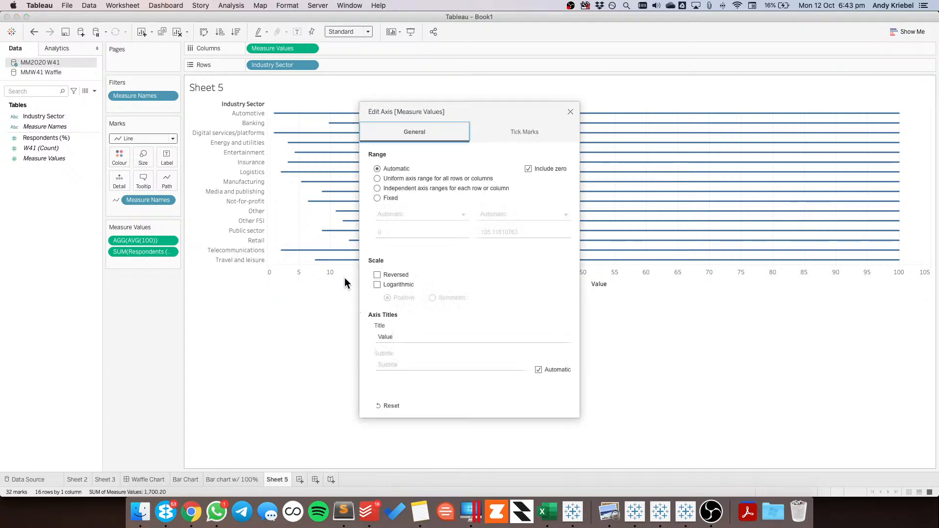
left_click(377, 275)
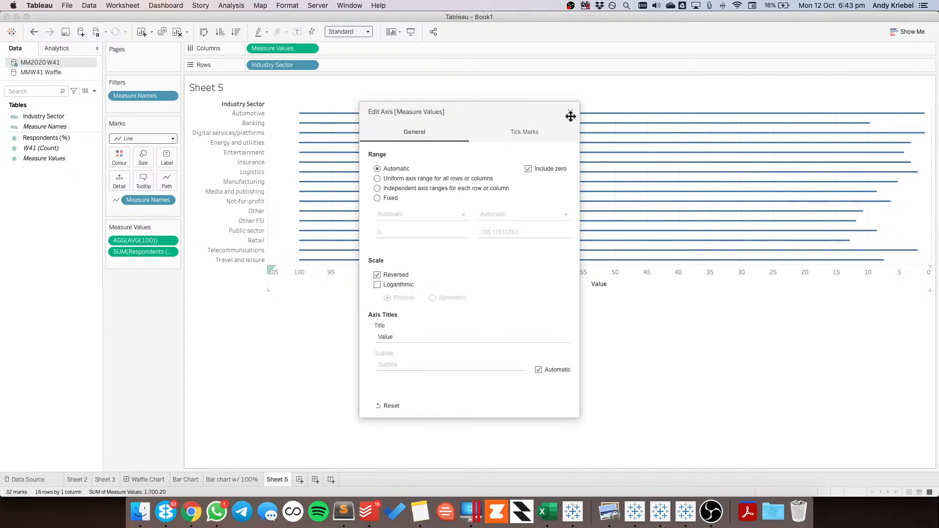
left_click(570, 112)
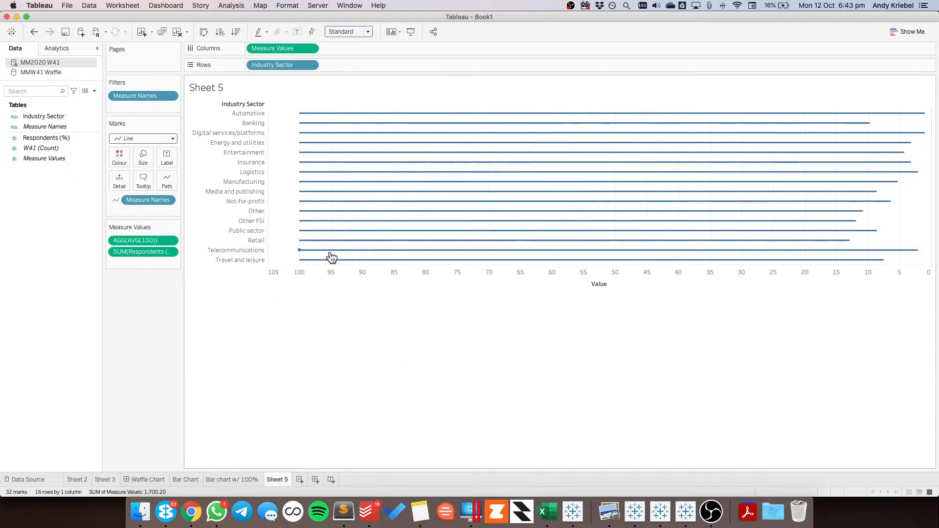
left_click(34, 32)
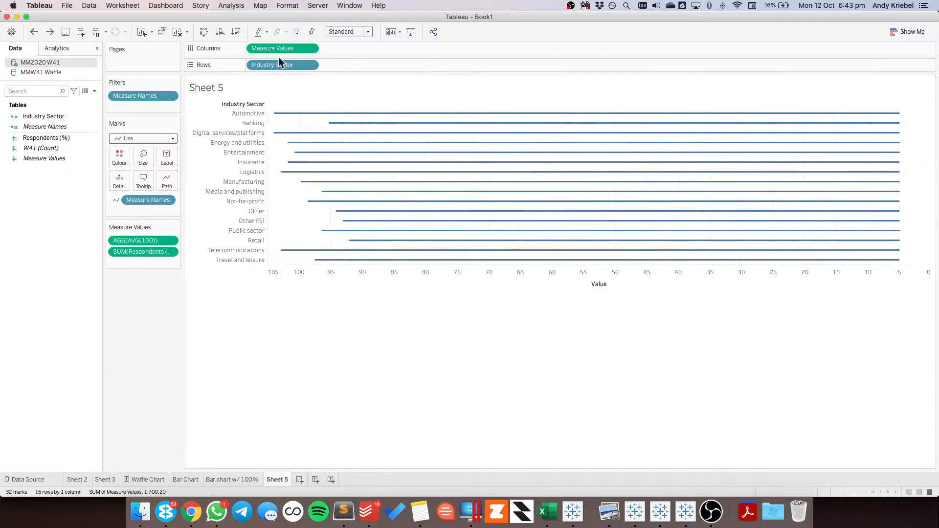
Change the AVG(100) calculation in Measure Values to AVG(0) so the lines start from zero
double_click(147, 237)
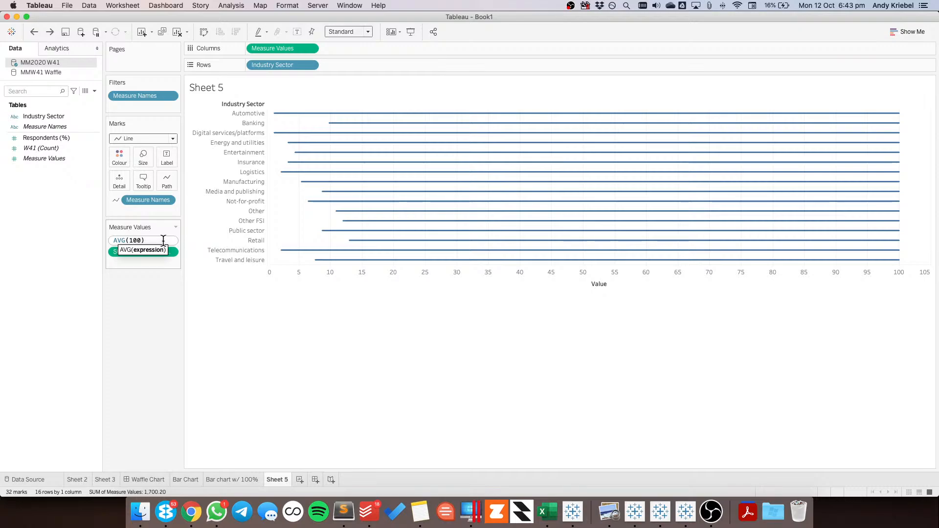
key("BackSpace")
key("BackSpace")
key("Return")
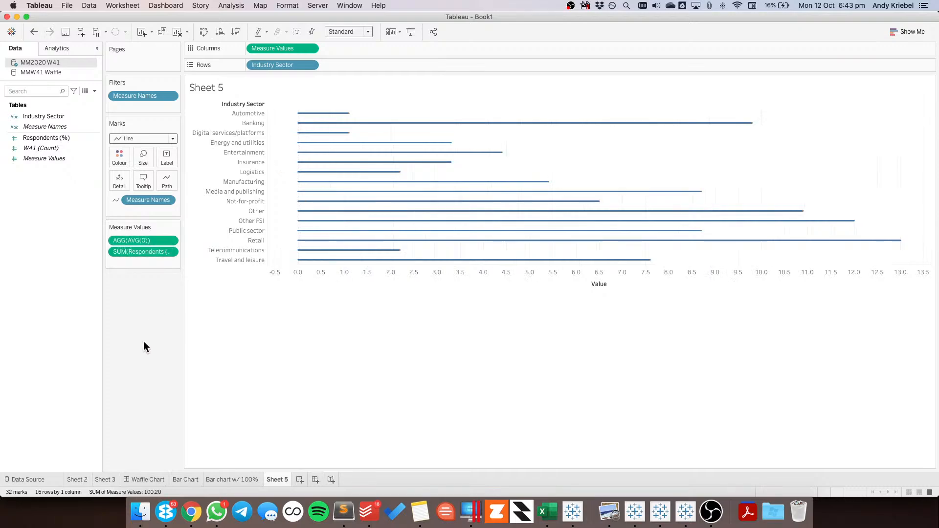
Sort Industry Sector by field in descending order of the sum of Respondents (%)
left_click(310, 65)
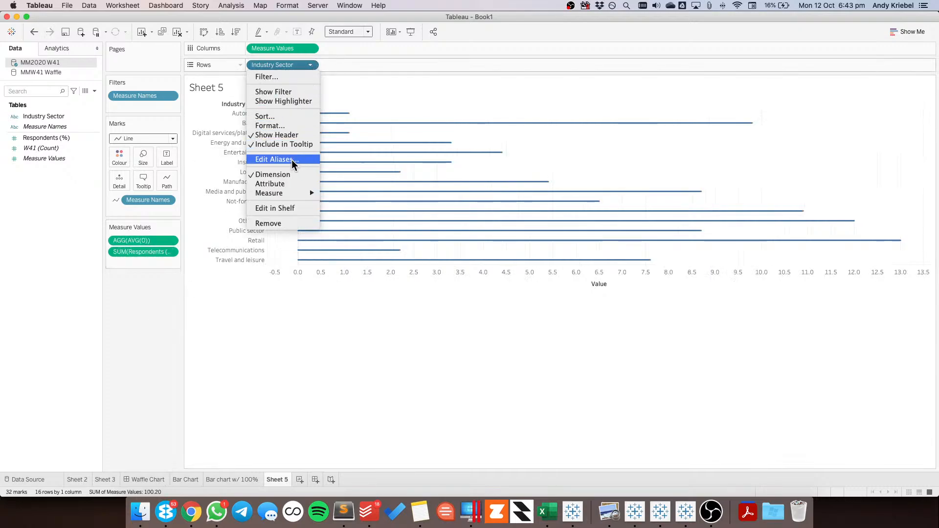
left_click(283, 115)
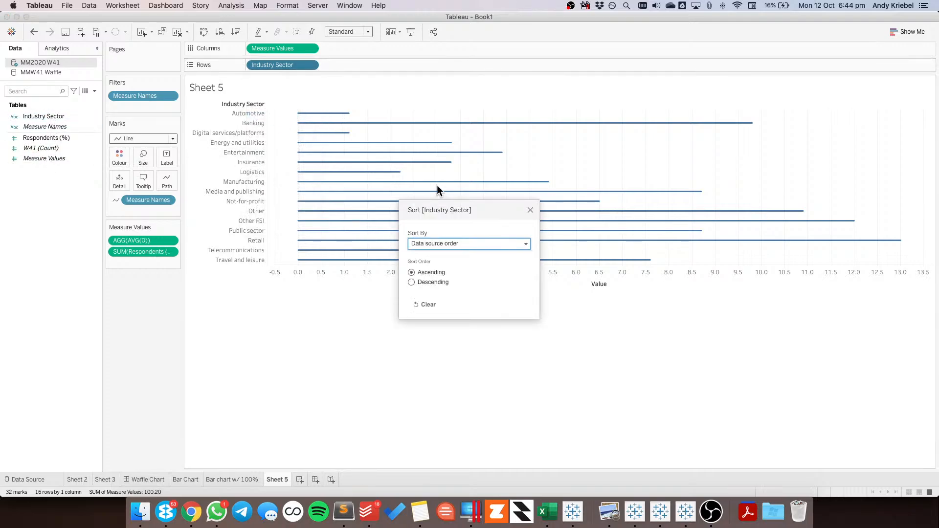
left_click(428, 242)
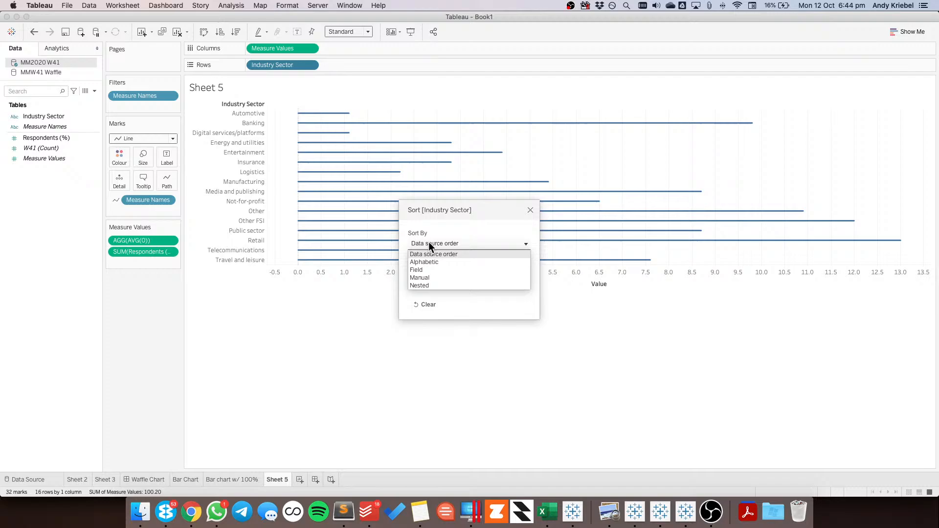
left_click(424, 269)
left_click(424, 283)
left_click(425, 312)
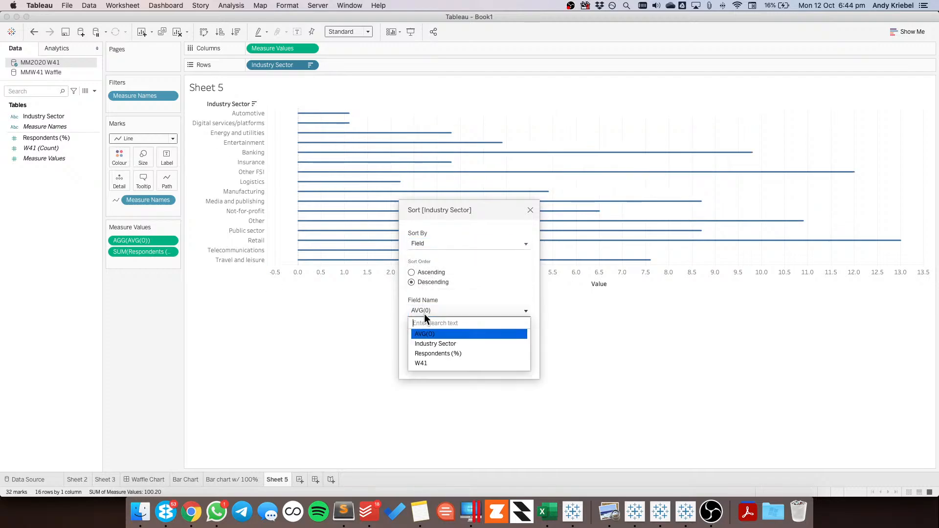
left_click(427, 352)
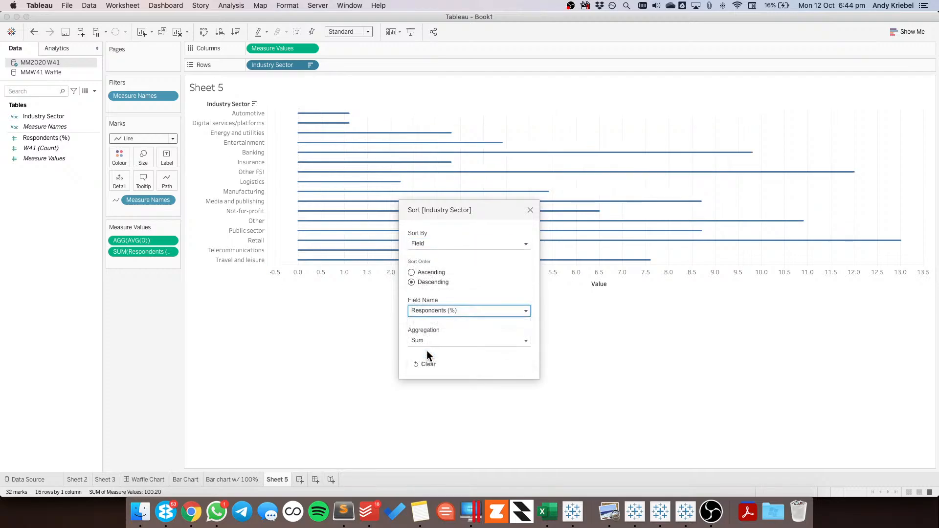
left_click(530, 209)
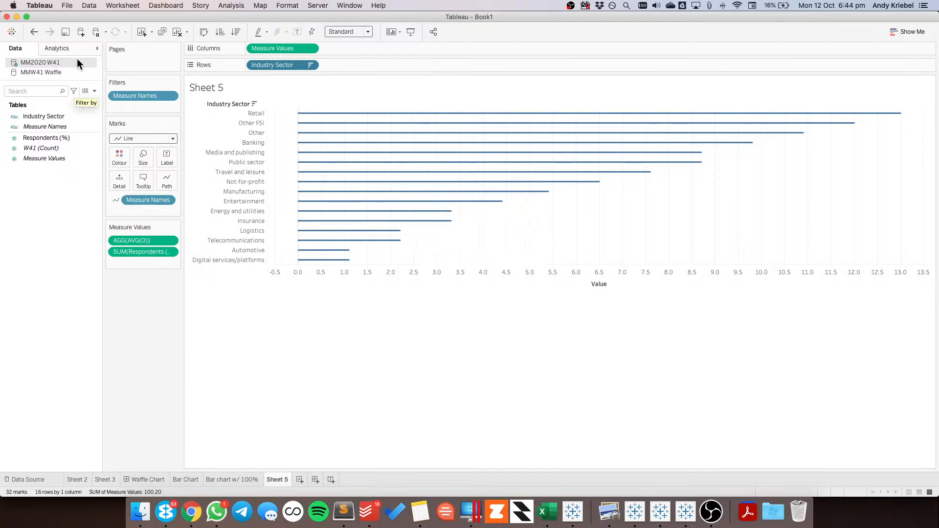
Show mark labels on the line ends only, with the label at the start of each line turned off
left_click(296, 31)
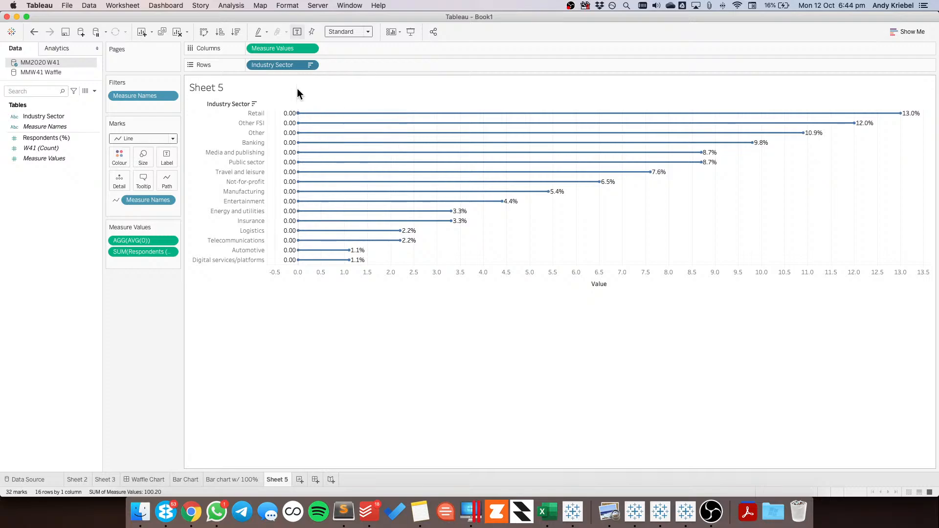
left_click(162, 158)
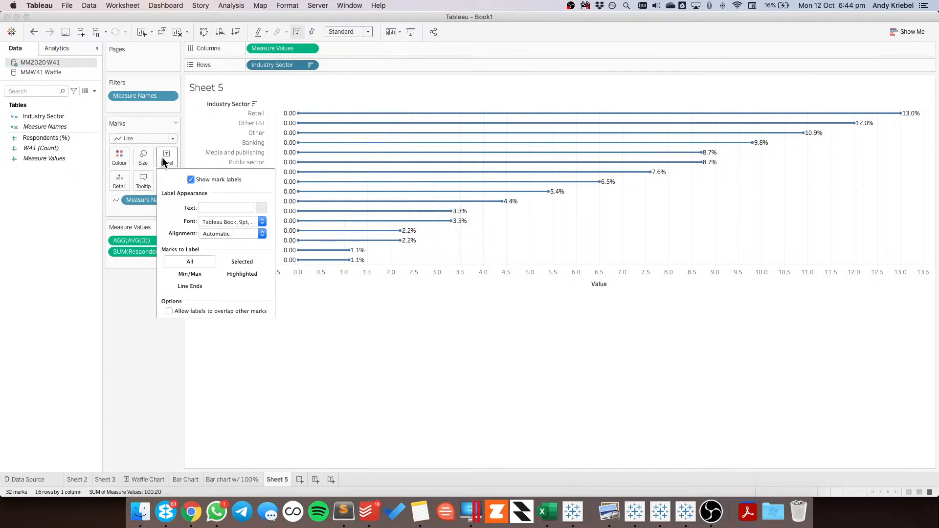
left_click(186, 286)
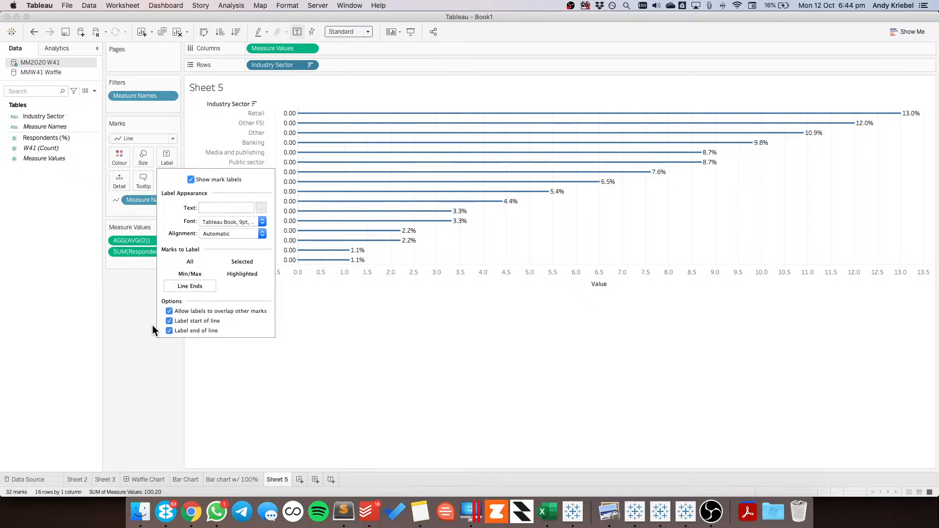
left_click(169, 320)
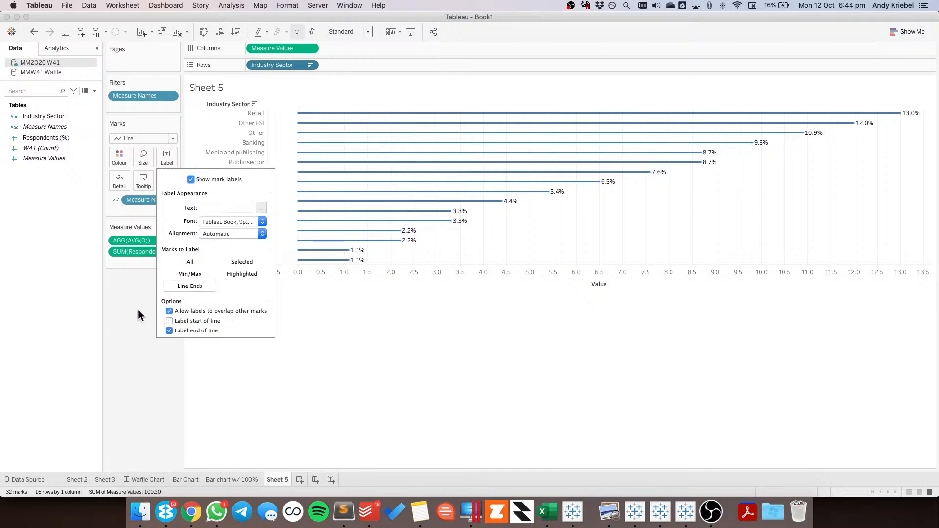
Set the line colour to hex DD3497, copied from the Respondents (%) colour on the Bar chart w/ 100% sheet
left_click(117, 156)
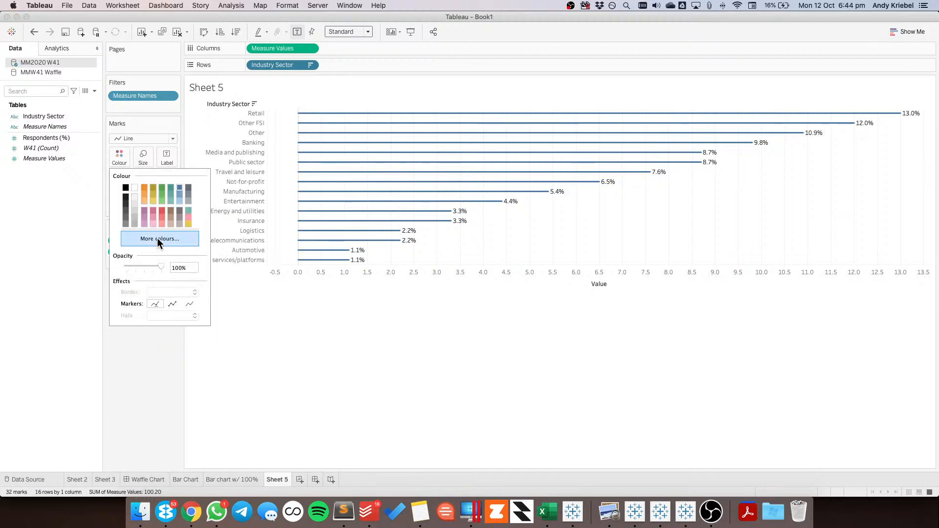
left_click(247, 479)
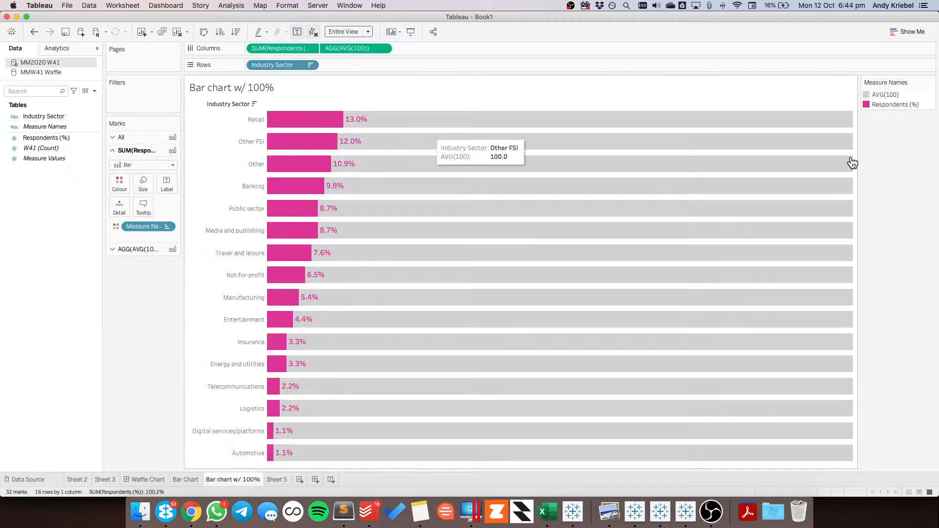
double_click(928, 100)
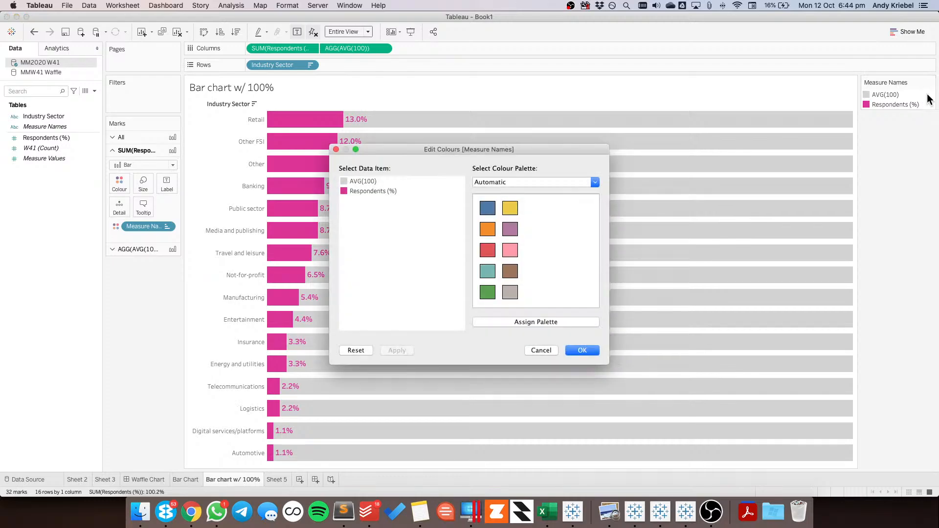
double_click(343, 189)
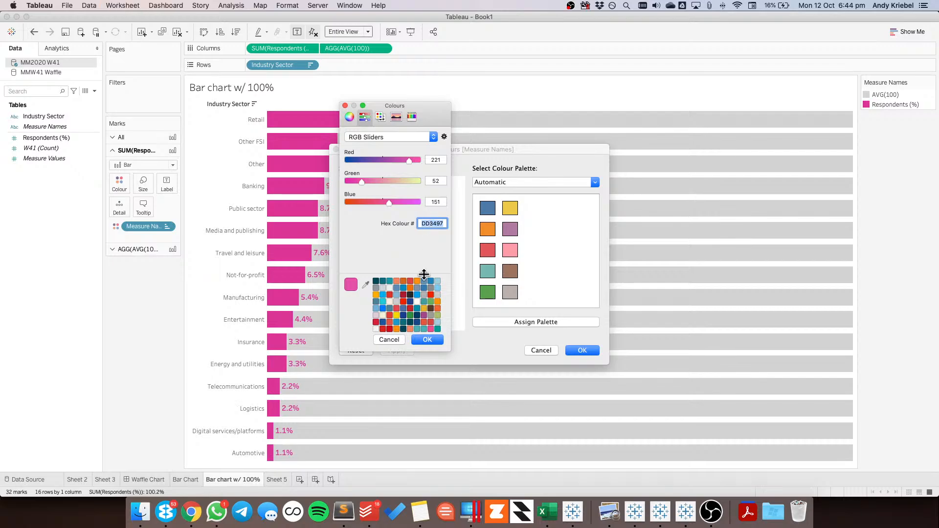
left_click(386, 339)
left_click(536, 350)
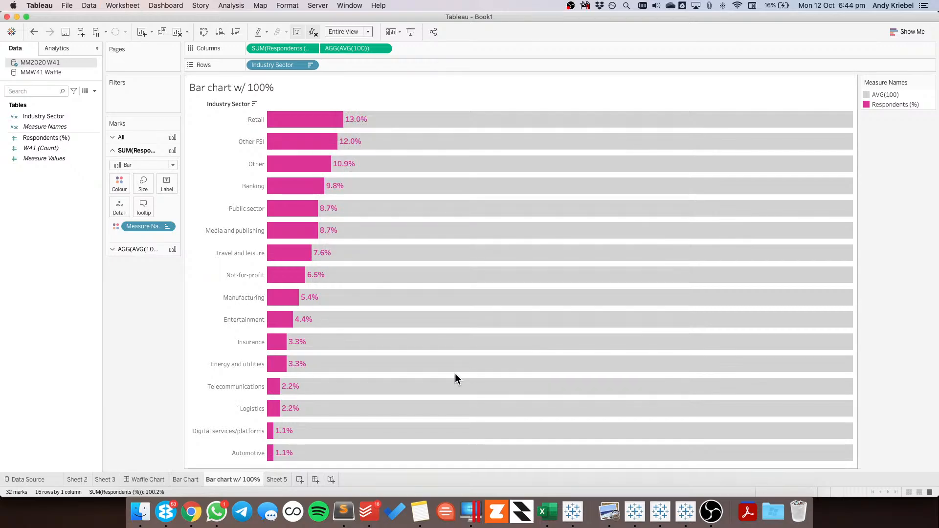
left_click(277, 479)
left_click(118, 156)
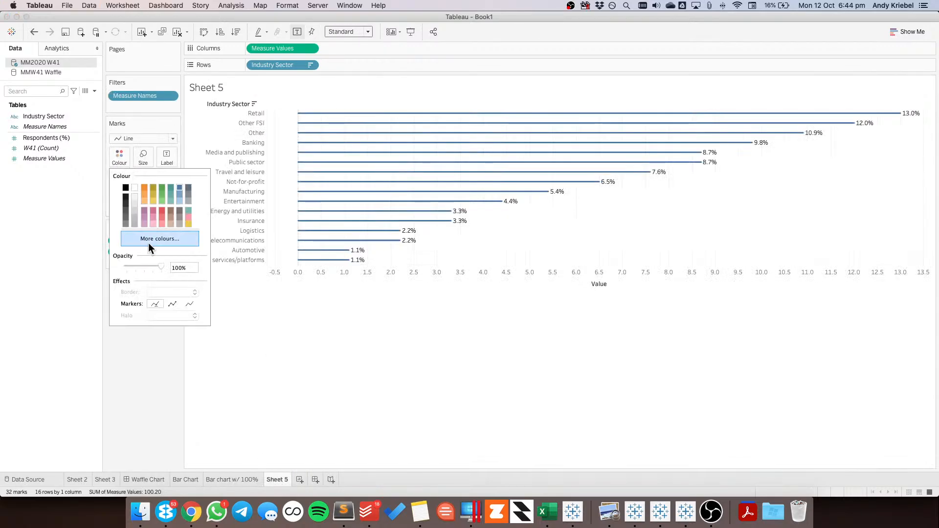
left_click(150, 240)
key("Tab")
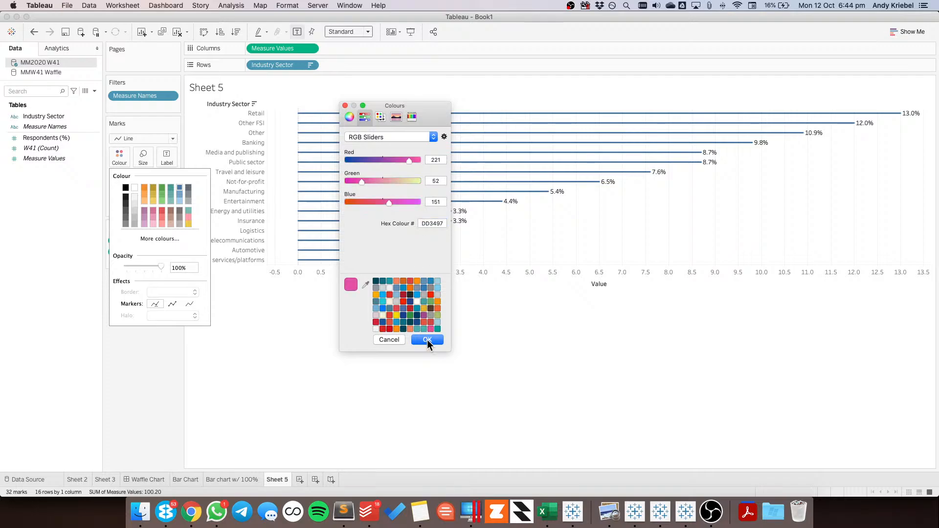
left_click(427, 339)
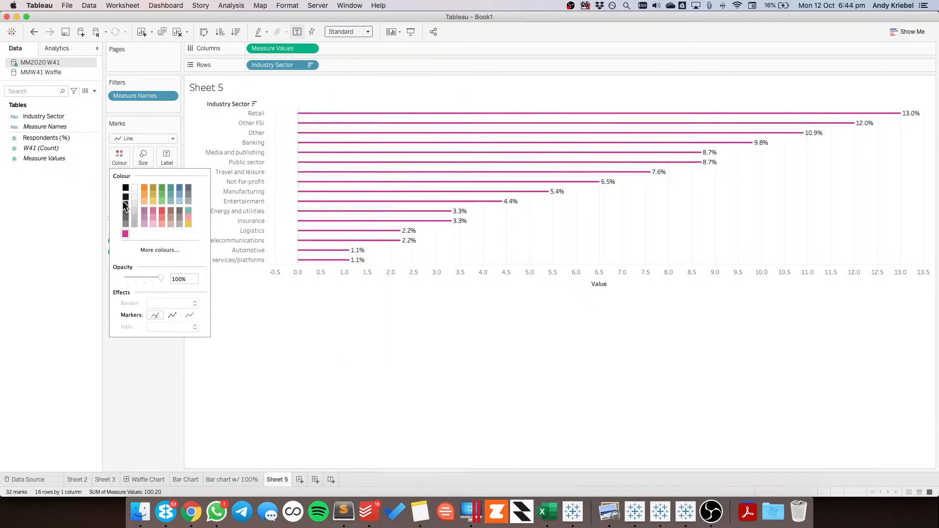
Set the mark label font to Tableau Medium, 11 pt, with the text colour matching the mark colour
left_click(165, 157)
left_click(218, 222)
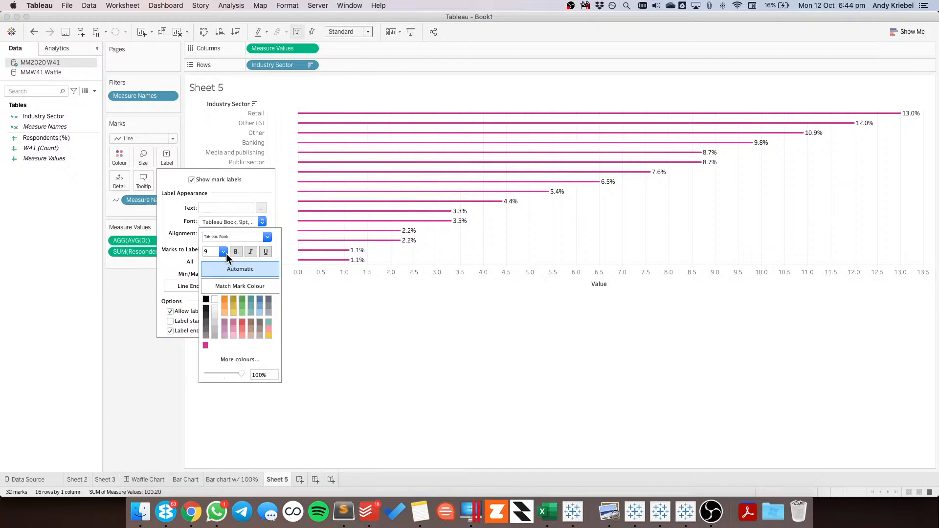
left_click(222, 251)
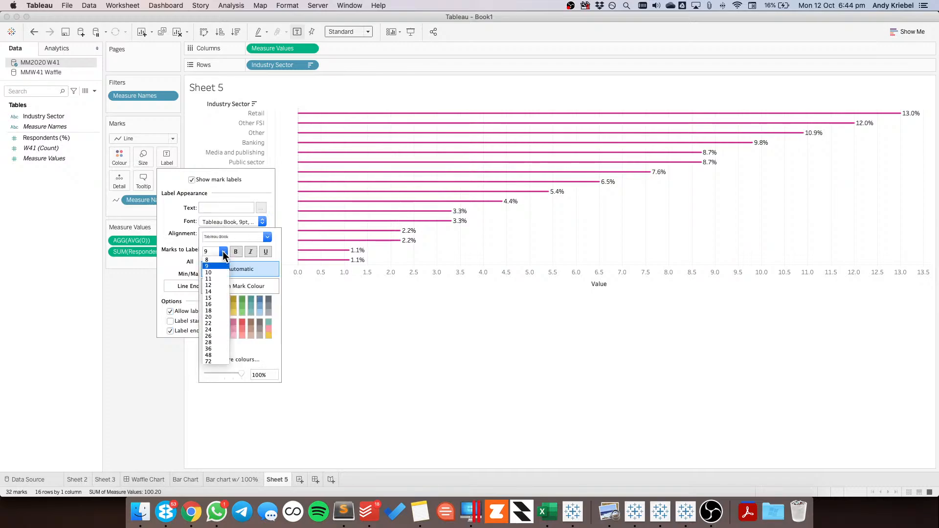
left_click(216, 283)
left_click(269, 237)
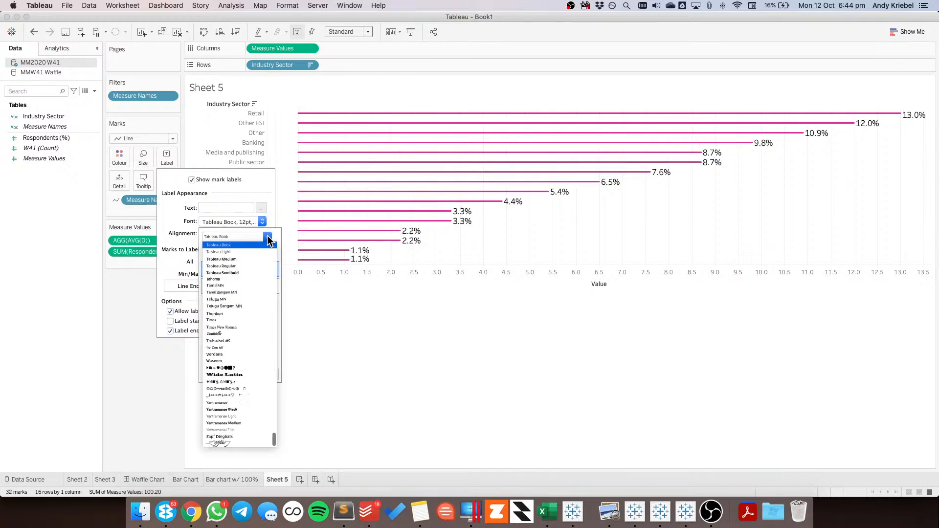
left_click(242, 259)
left_click(223, 251)
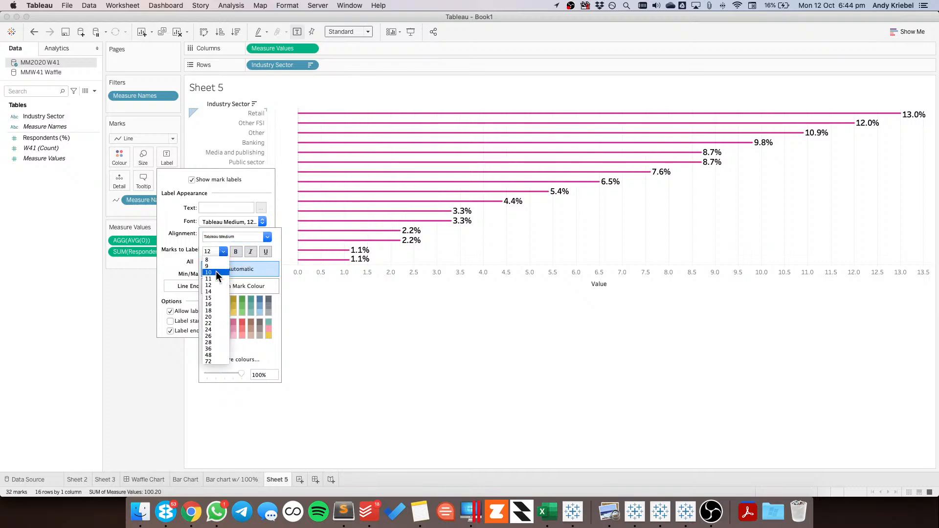
left_click(221, 279)
left_click(240, 287)
left_click(442, 262)
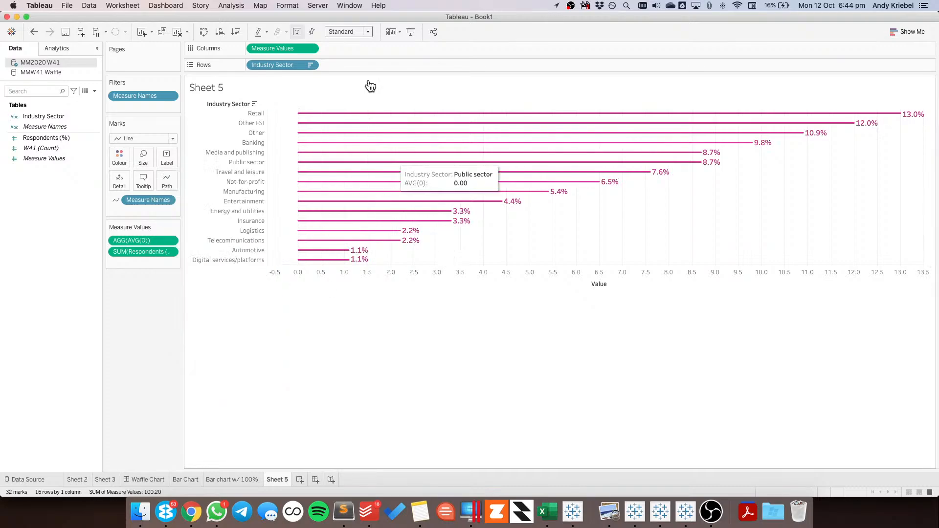
Fit the chart to the entire view
left_click(339, 31)
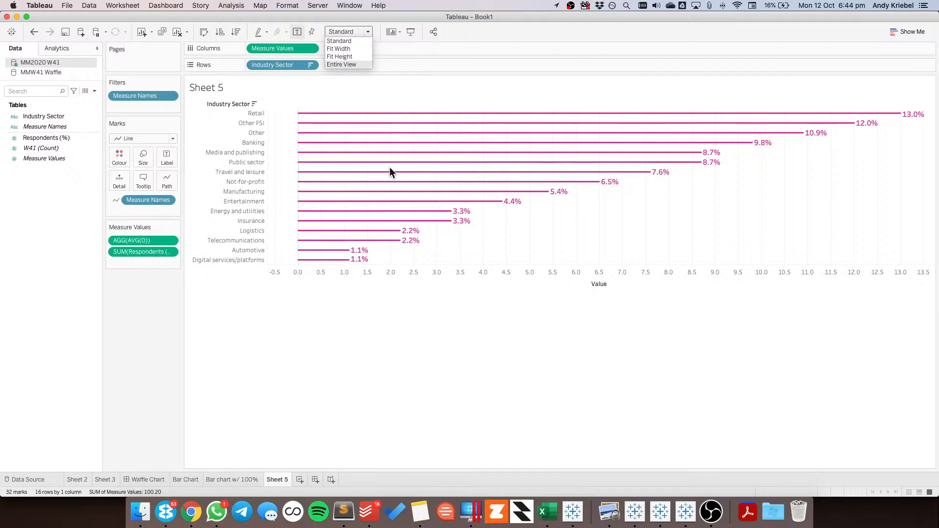
left_click(342, 64)
Try hiding the value axis header, and undo the change
right_click(469, 443)
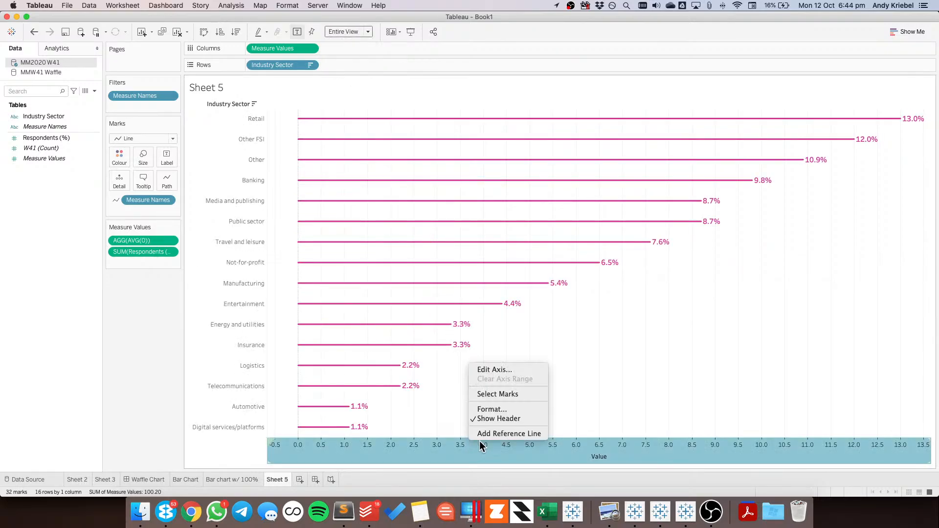
left_click(496, 418)
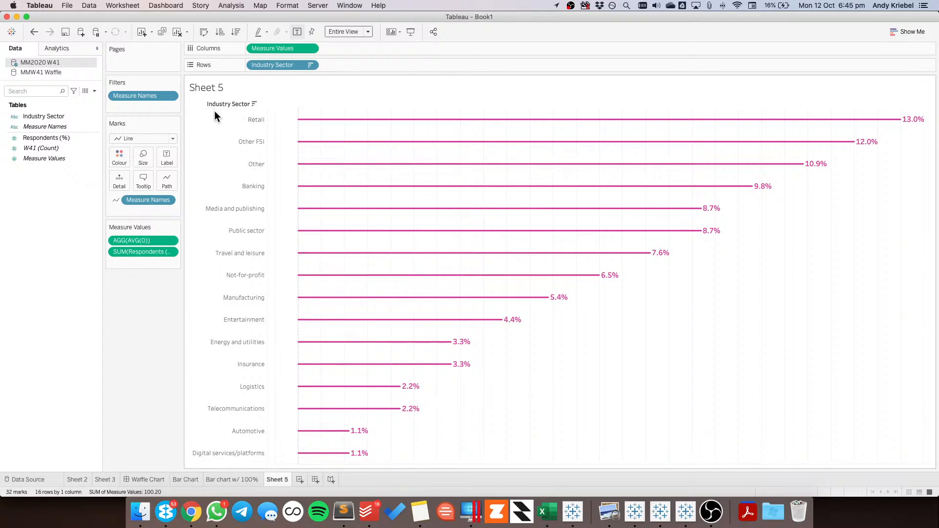
left_click(34, 32)
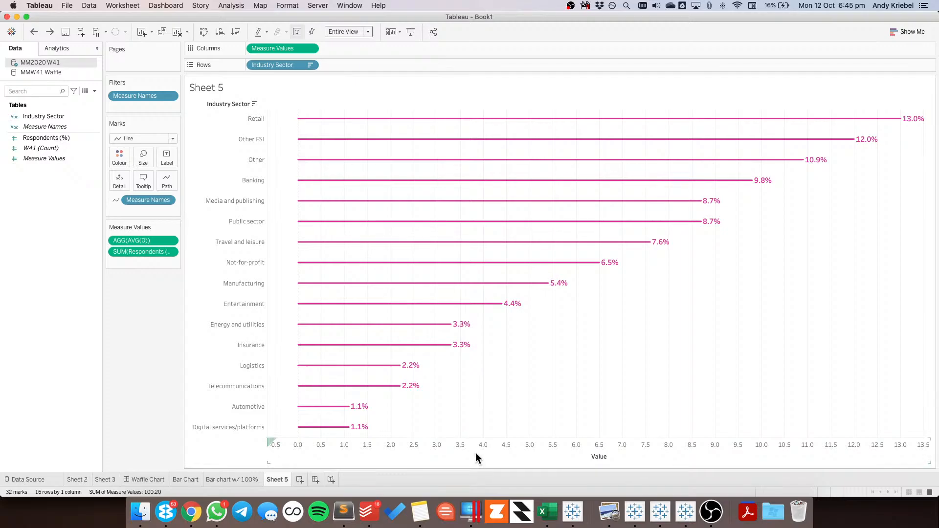
Give the Measure Values axis a fixed start of 0 and an automatic end
mouse_move(300, 127)
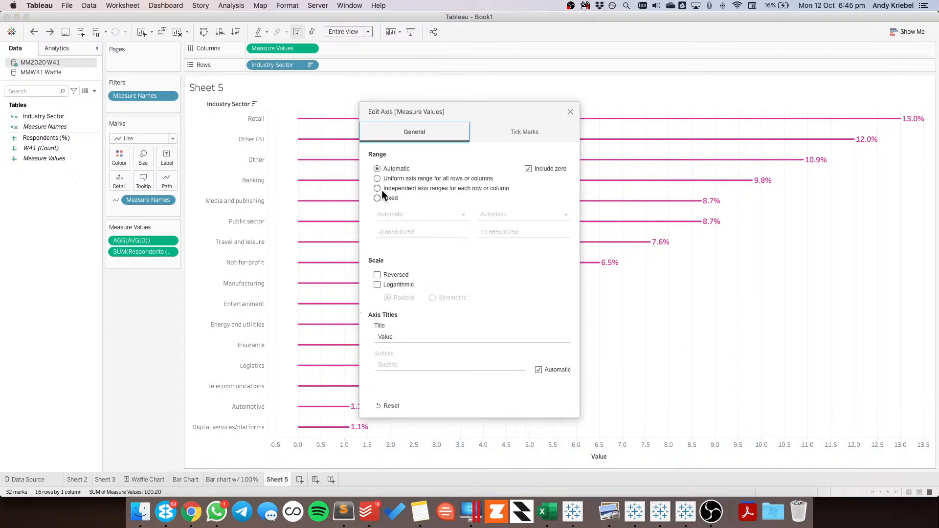
left_click(381, 197)
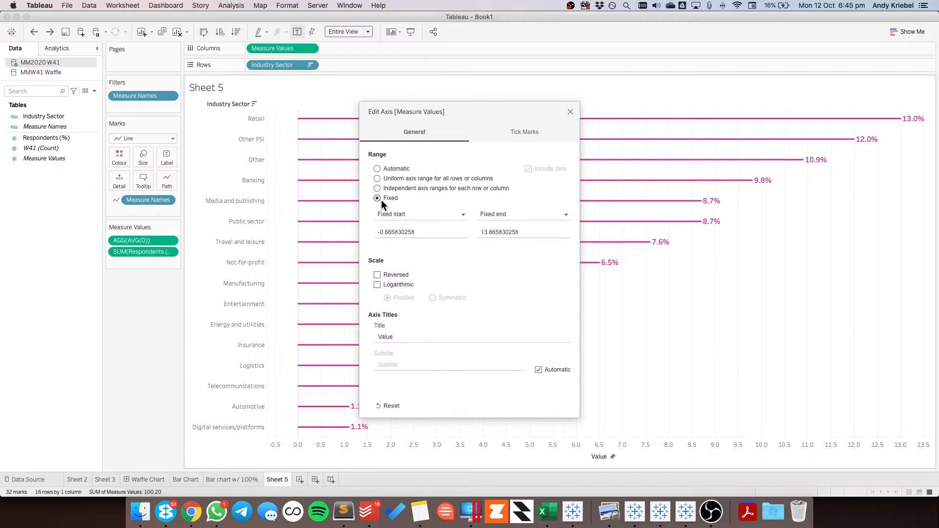
left_click(425, 229)
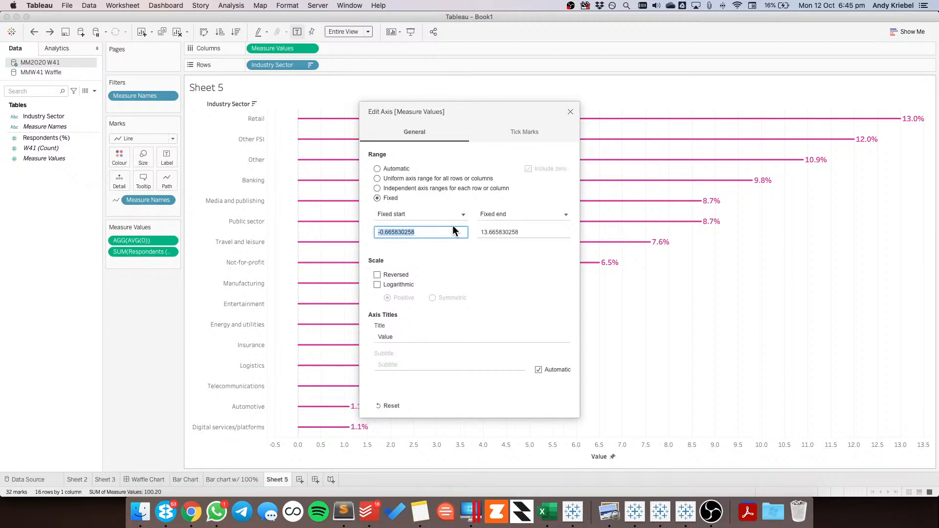
type("0")
key("Tab")
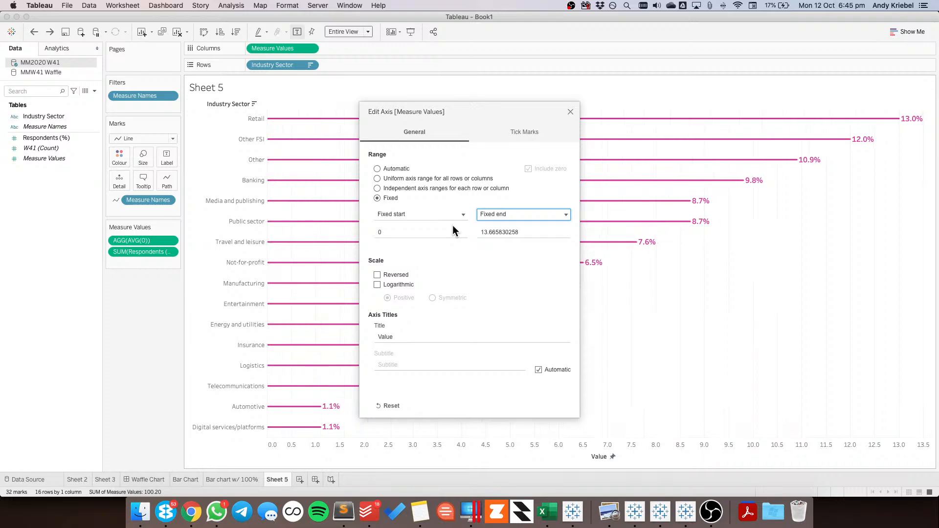
key("Tab")
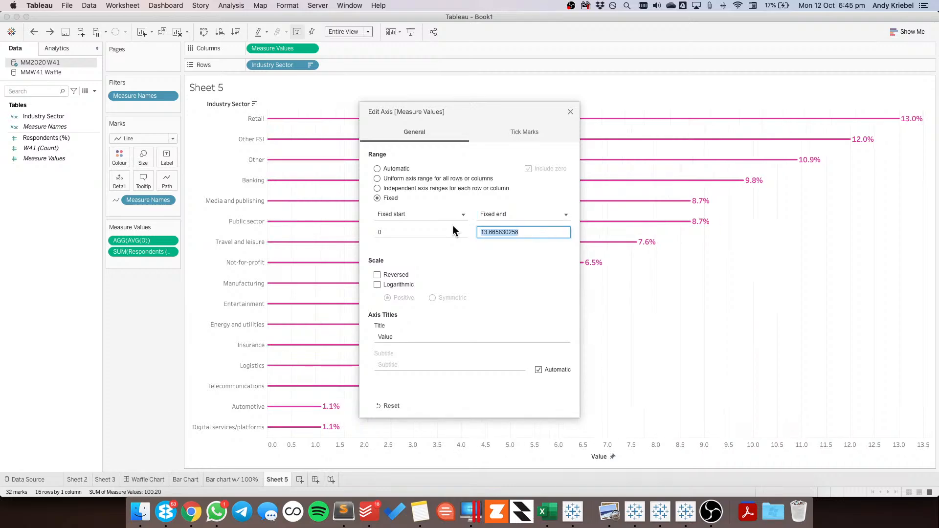
left_click(506, 214)
left_click(498, 229)
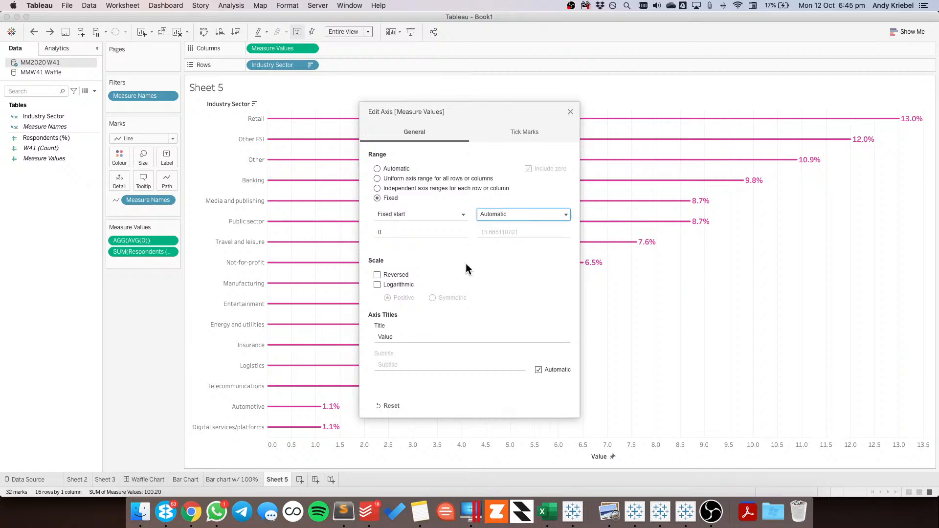
left_click(570, 112)
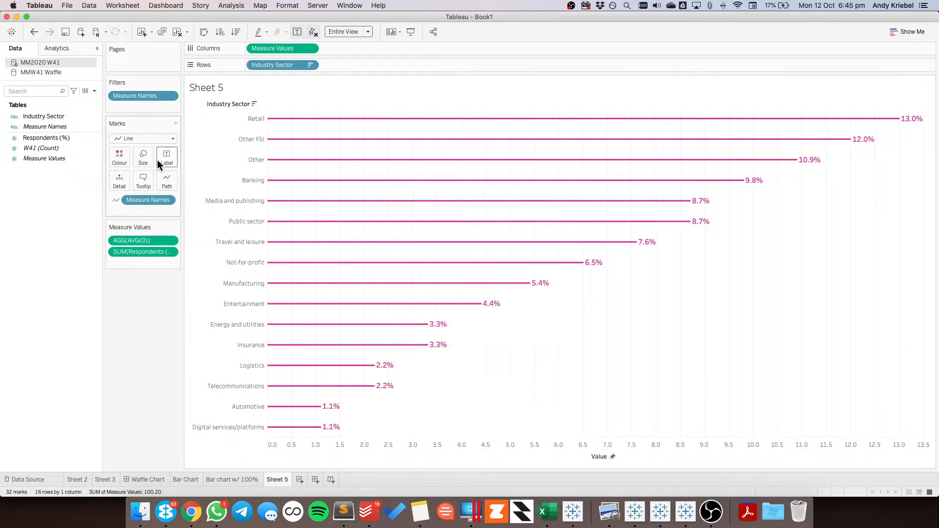
Increase the size of the line marks to the maximum so they form thick rounded bars
left_click(143, 158)
left_click_drag(160, 182, 219, 182)
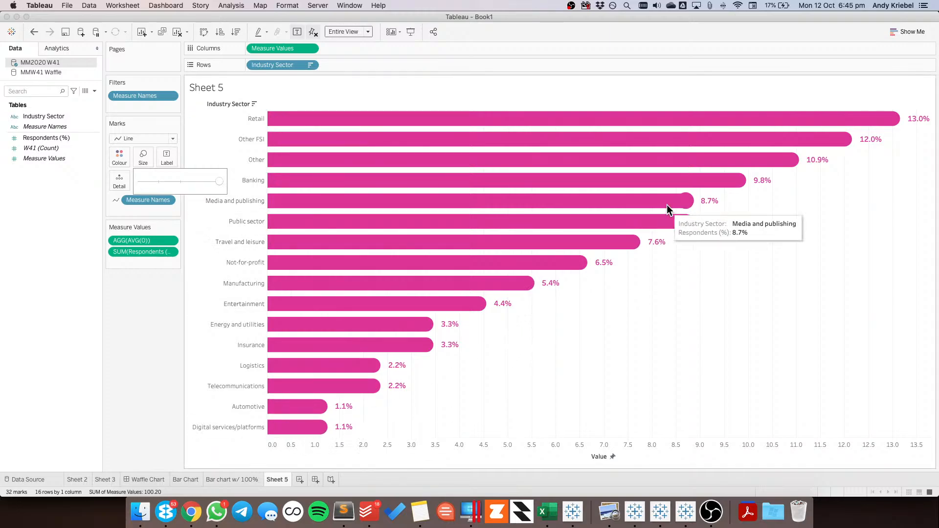
left_click(639, 323)
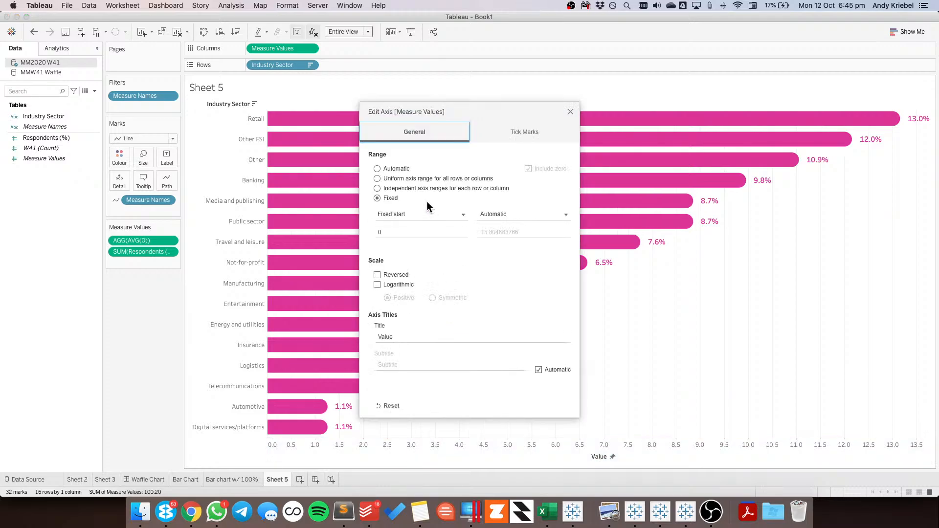
Set the Measure Values axis range to Automatic
left_click(395, 214)
left_click(377, 168)
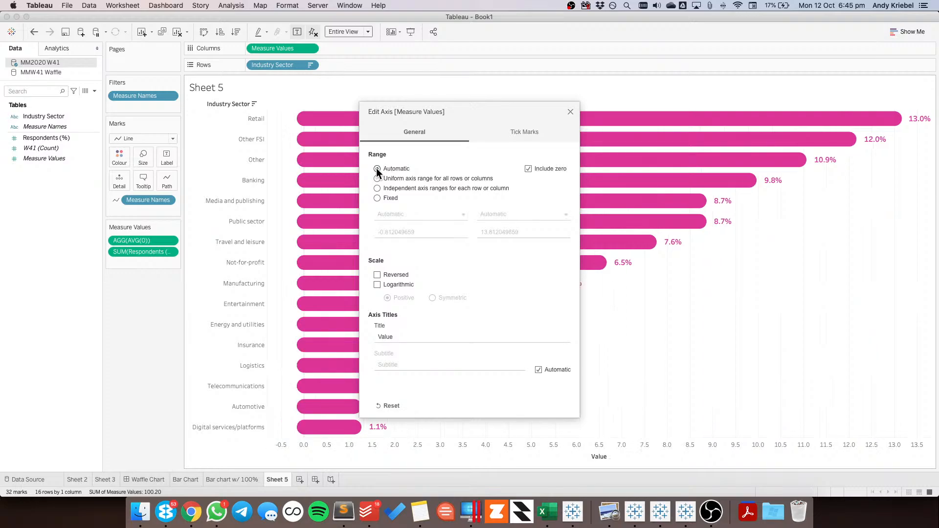
left_click(571, 112)
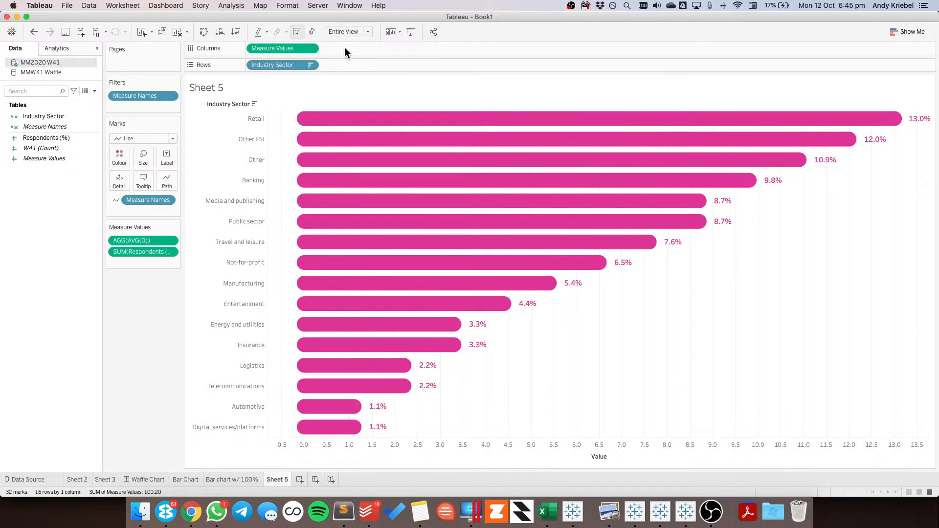
Switch to Chrome to view the rounded-bar mental illness chart in Google Photos, and return to Tableau
key("super+Tab")
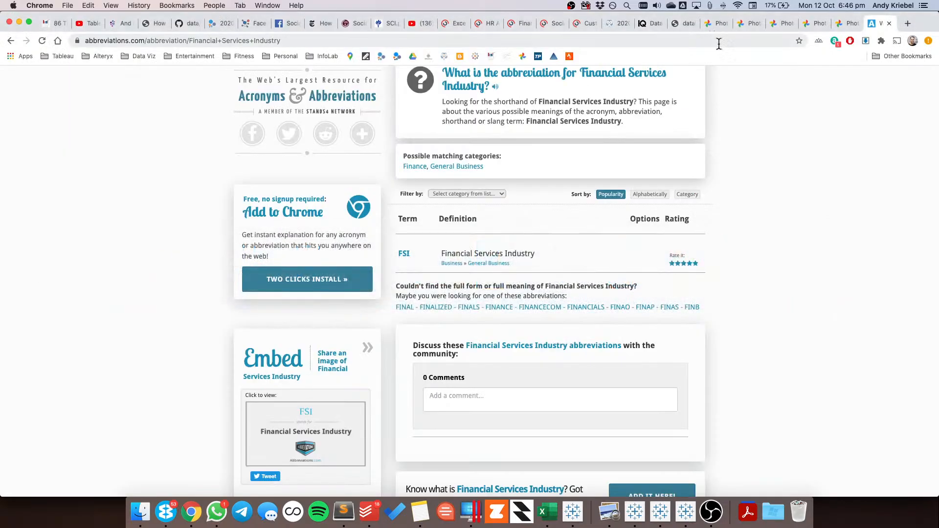
left_click(779, 22)
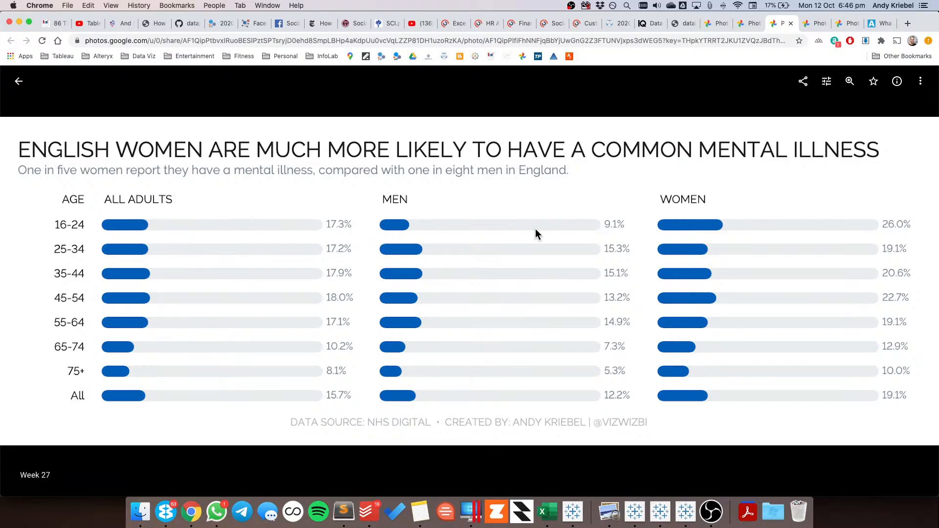
key("super+Tab")
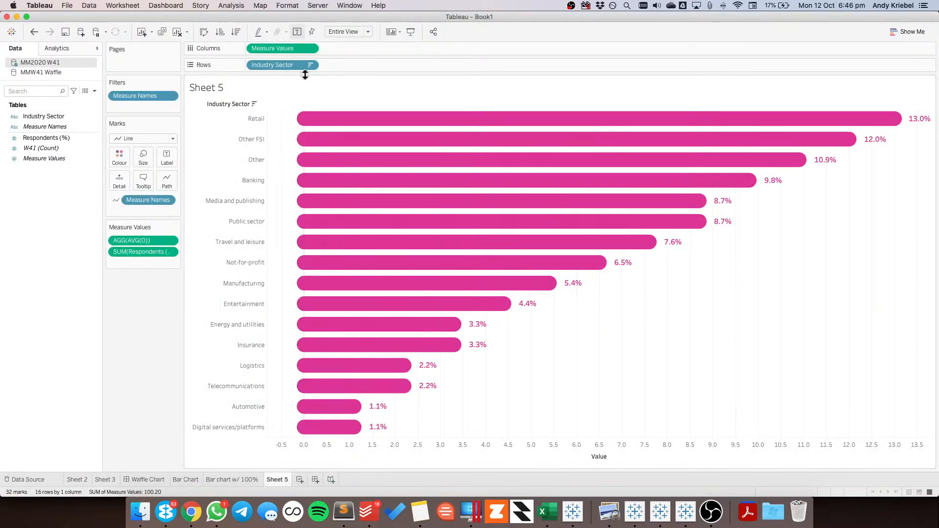
Try adding an AVG(100) calculation to Columns beside Measure Values, and remove it again
double_click(331, 45)
type("AV")
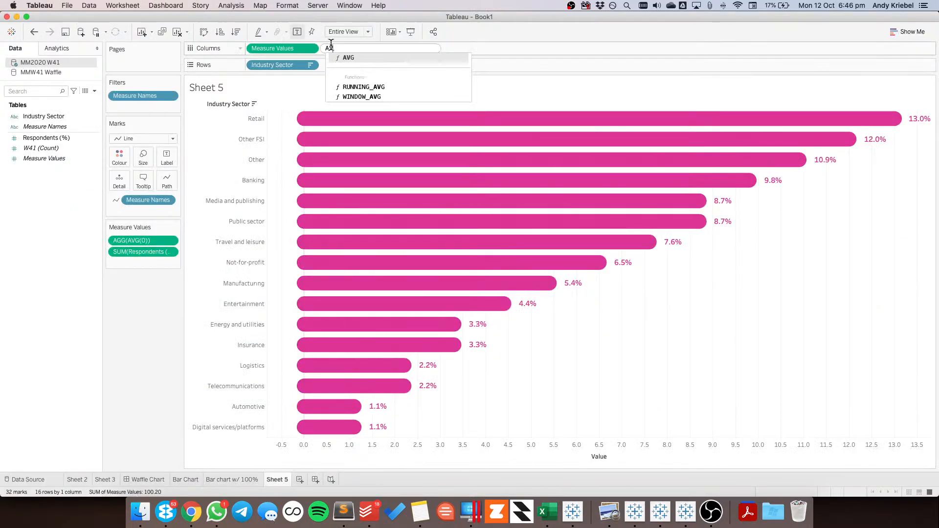
type("G(100)")
key("Return")
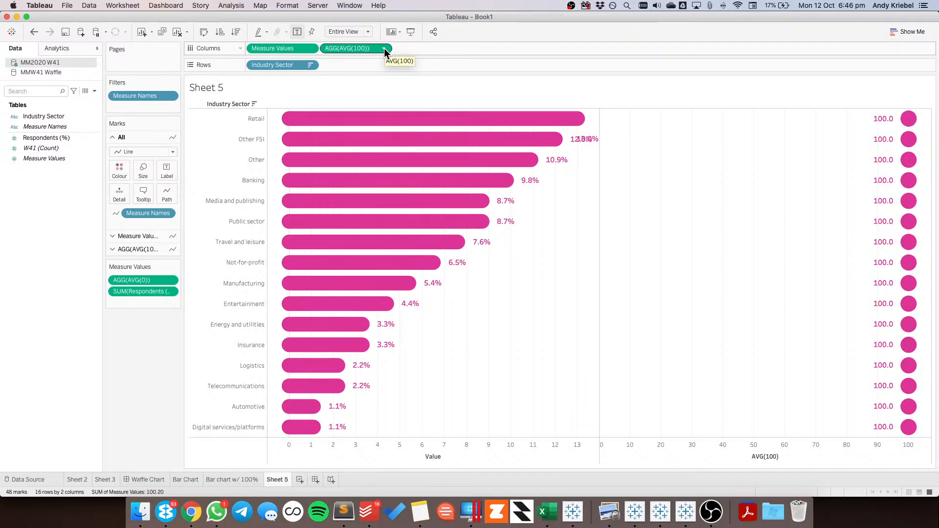
left_click_drag(363, 48, 144, 382)
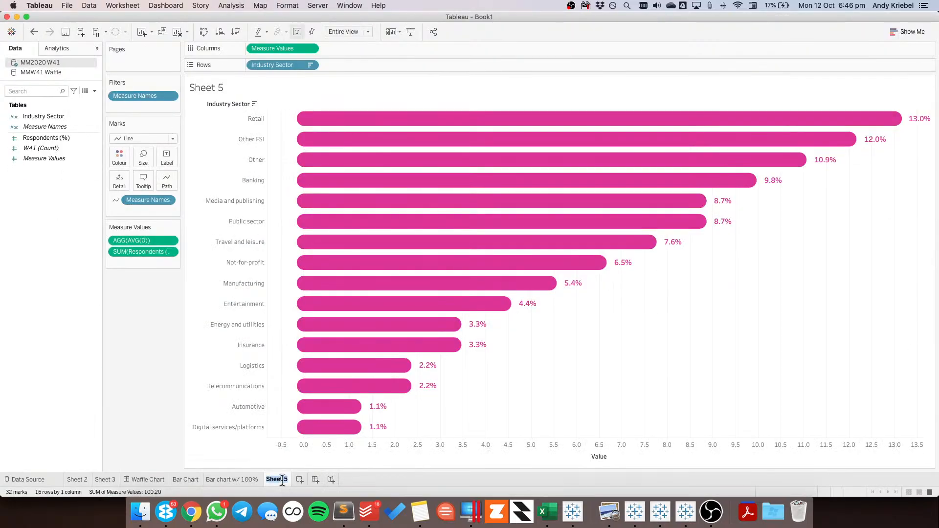
Rename Sheet 5 as Rounded Bar Chart
type("ROunded Bar Chart")
key("shift+Right")
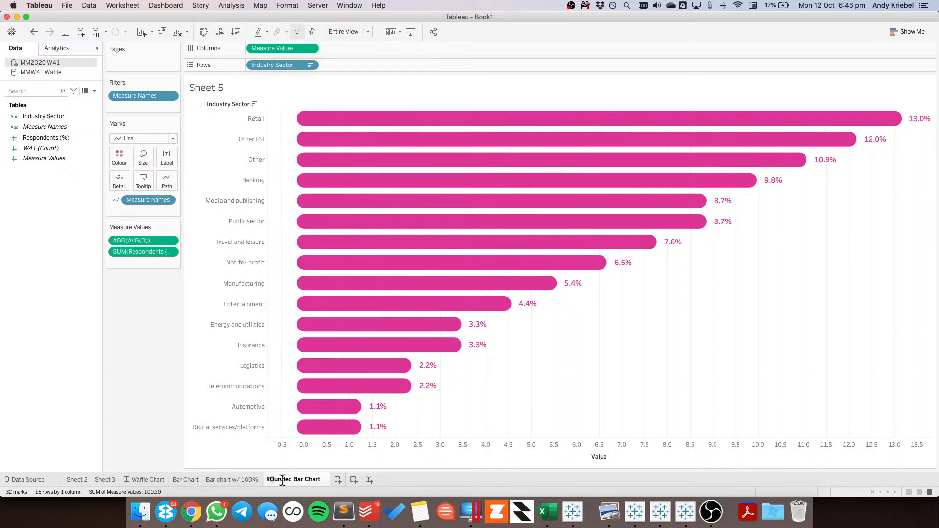
type("o")
key("Return")
Compare with the rounded-bar example in Chrome, return to Tableau, and hide the value axis header
key("super+Tab")
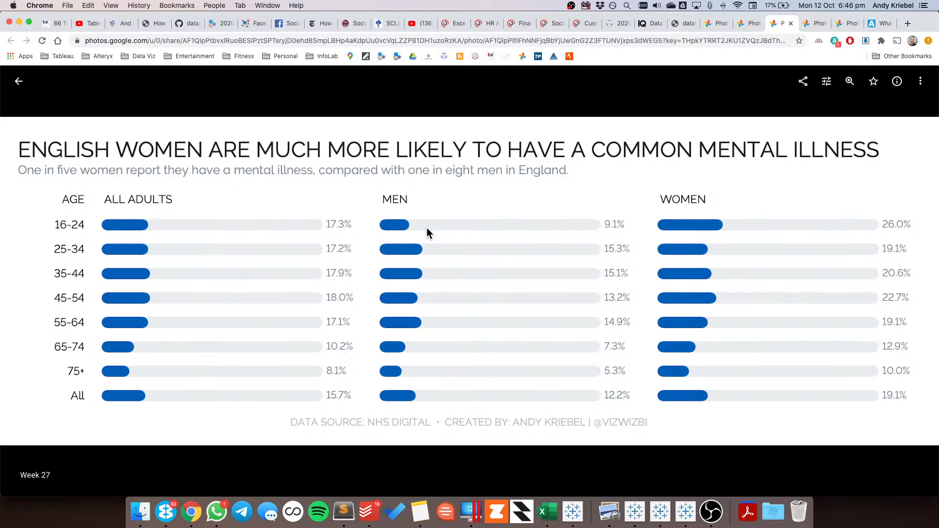
key("super+Tab")
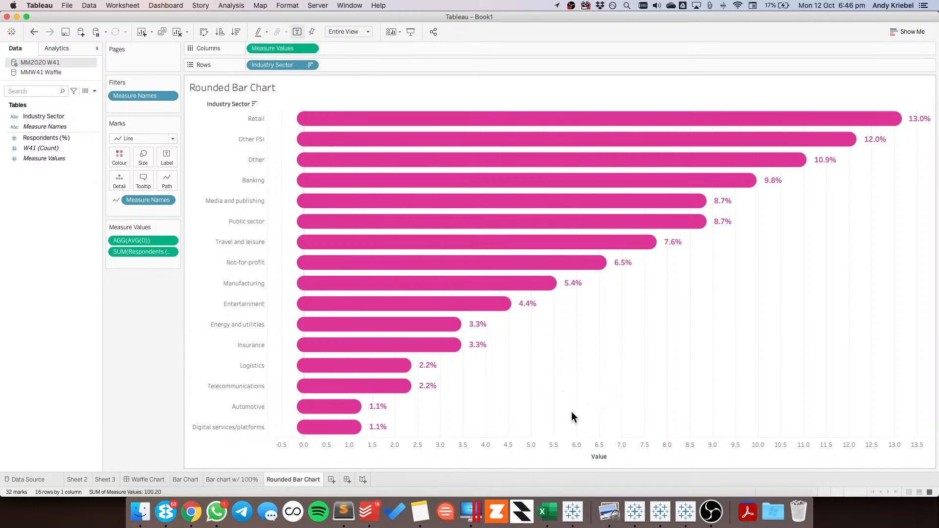
right_click(552, 452)
left_click(567, 428)
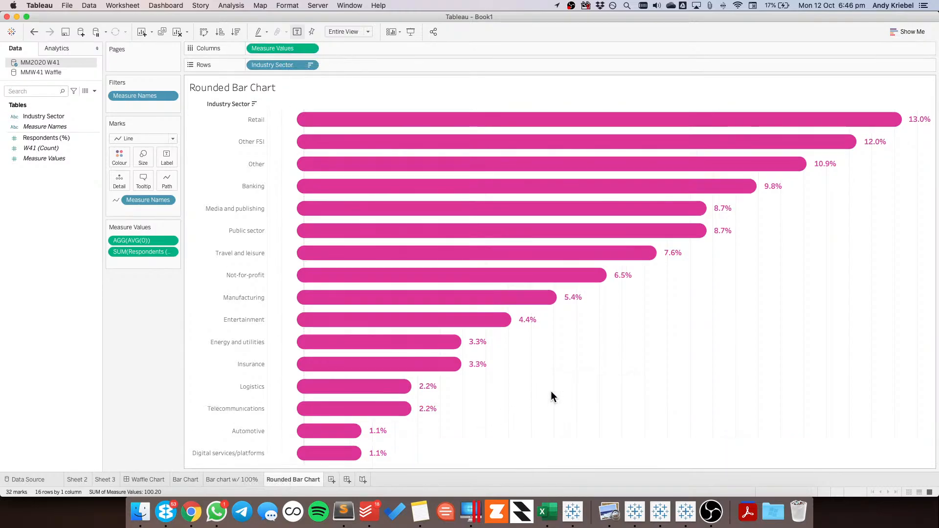
Copy the formatting of the Bar chart w/ 100% sheet and paste it onto the Rounded Bar Chart sheet
left_click(230, 480)
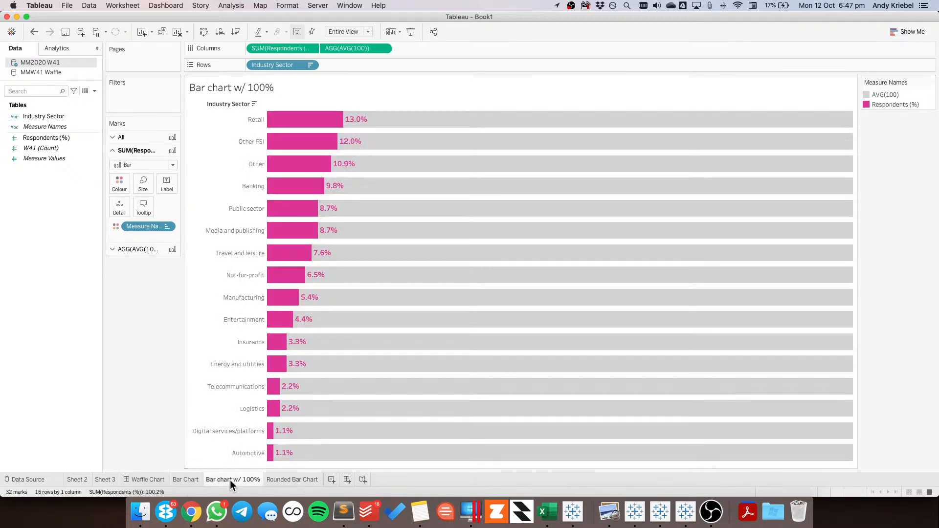
right_click(233, 478)
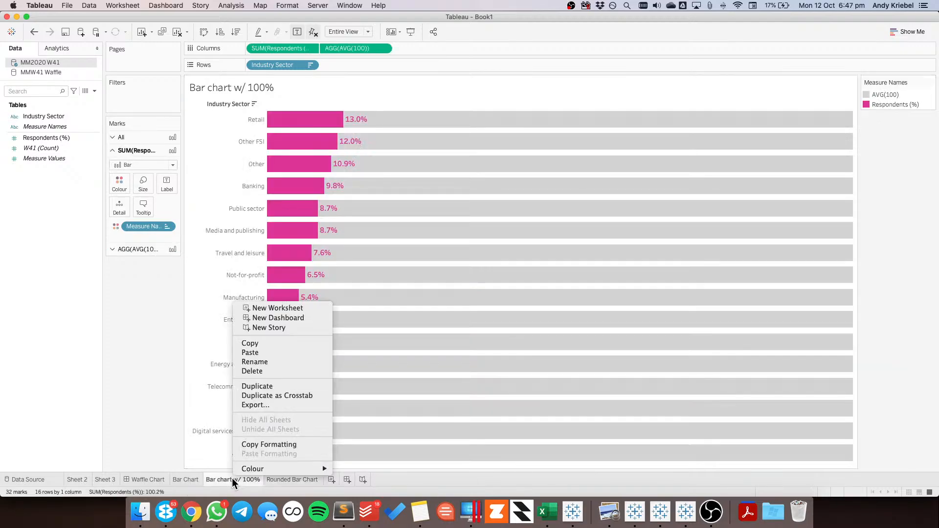
left_click(255, 444)
left_click(288, 479)
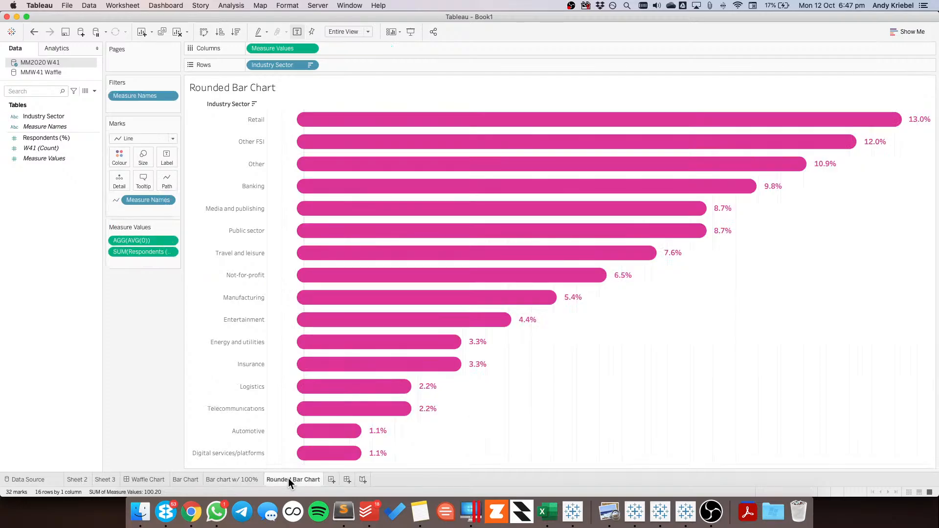
right_click(288, 478)
left_click(309, 454)
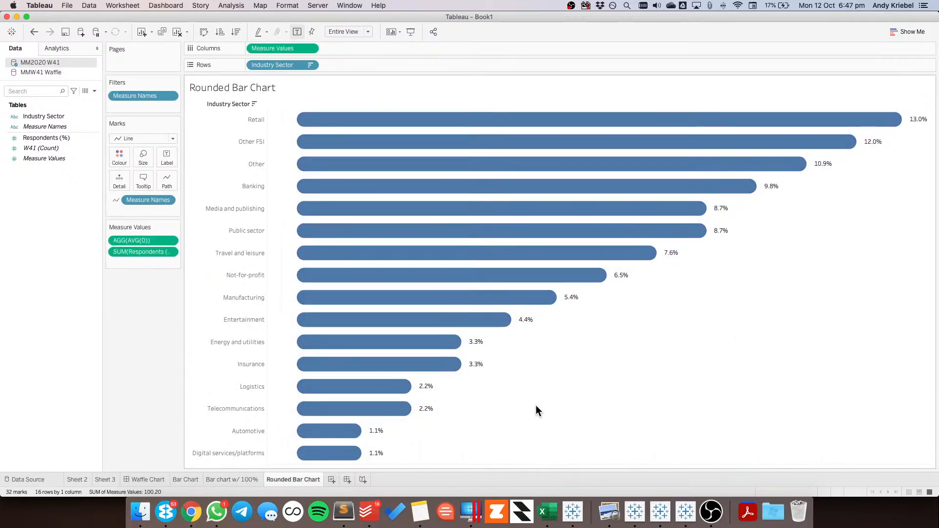
Try recolouring the rounded bars with the custom pink colour and check the label options
left_click(113, 157)
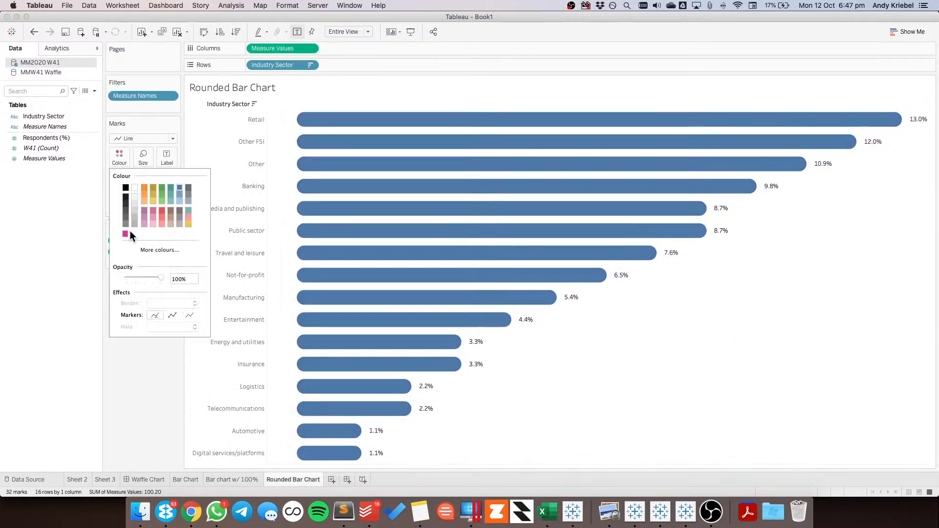
left_click(125, 234)
left_click(593, 395)
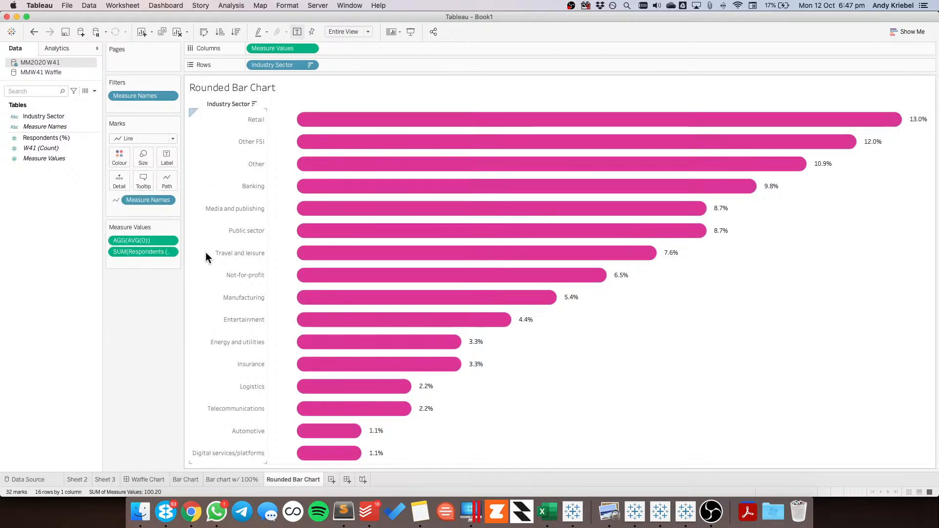
left_click(164, 159)
left_click(582, 419)
Undo the bar recolouring and the pasted formatting on the Rounded Bar Chart
left_click(36, 33)
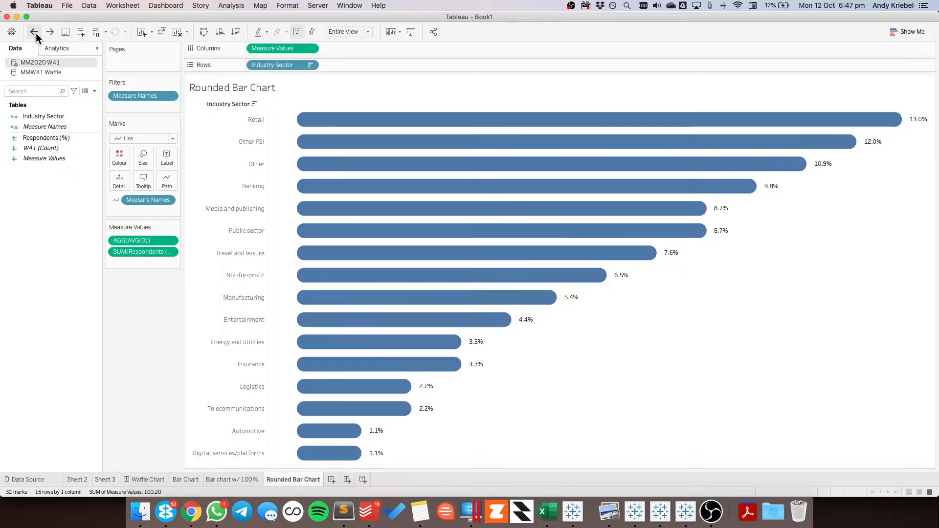
left_click(36, 33)
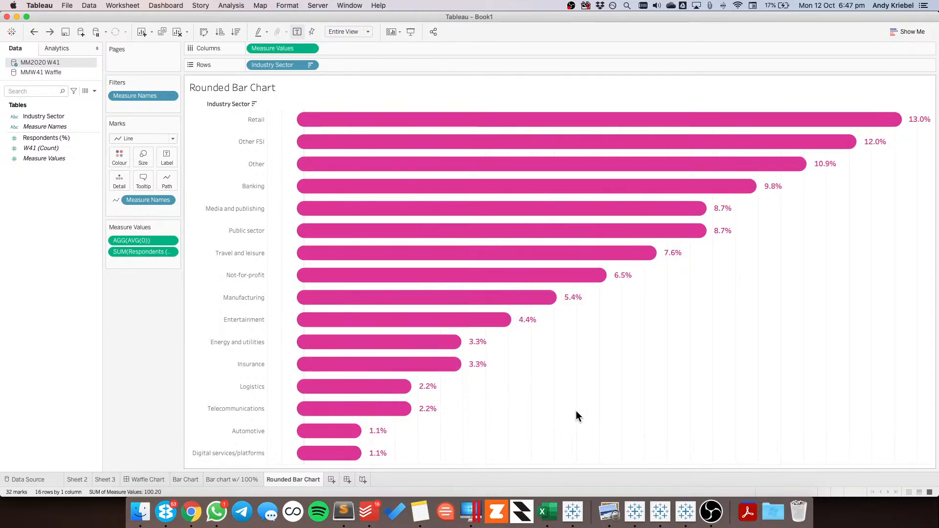
Set the grid lines, zero lines and axis rulers of the Rounded Bar Chart sheet to None
right_click(576, 411)
left_click(596, 350)
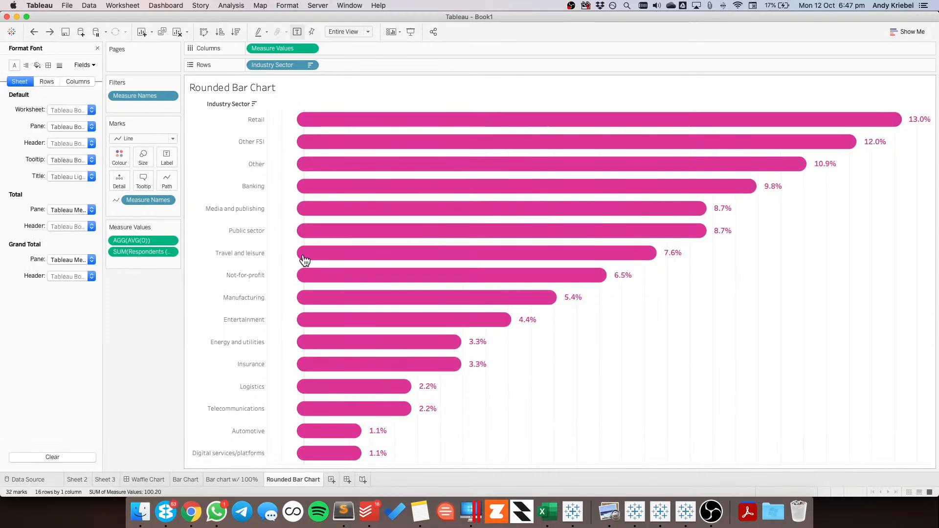
left_click(57, 67)
left_click(64, 108)
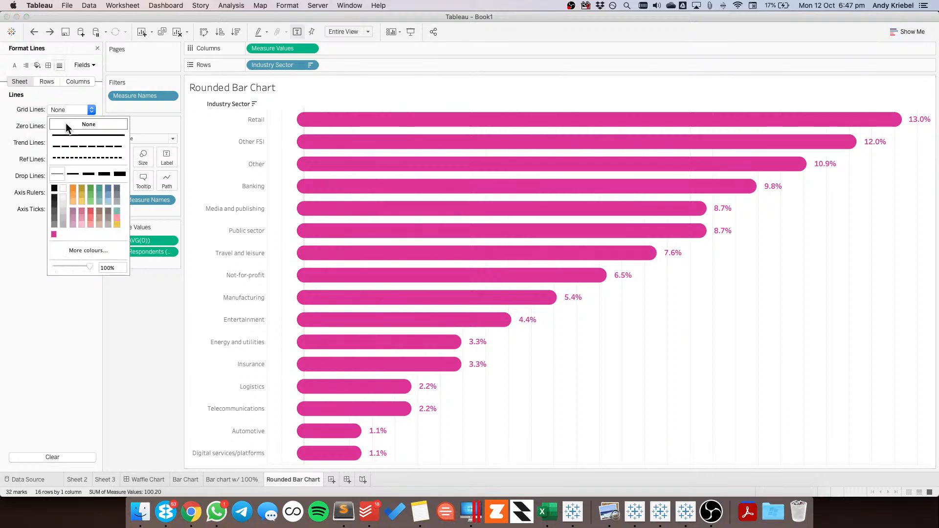
left_click(61, 126)
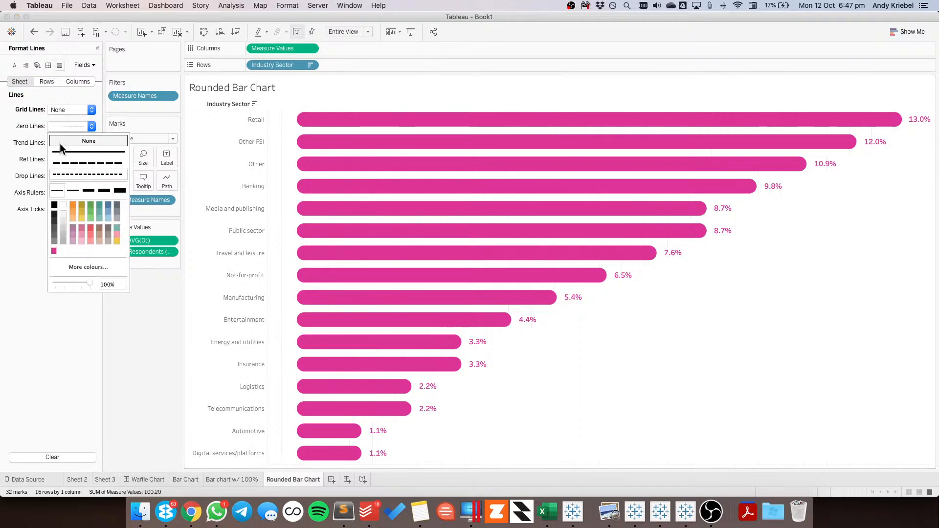
left_click(89, 141)
left_click(57, 194)
left_click(66, 208)
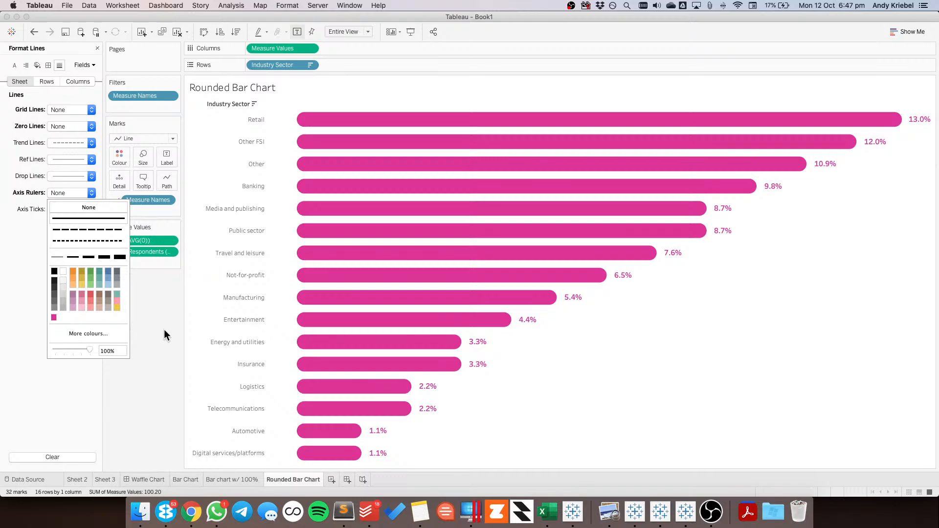
left_click(157, 351)
left_click(97, 48)
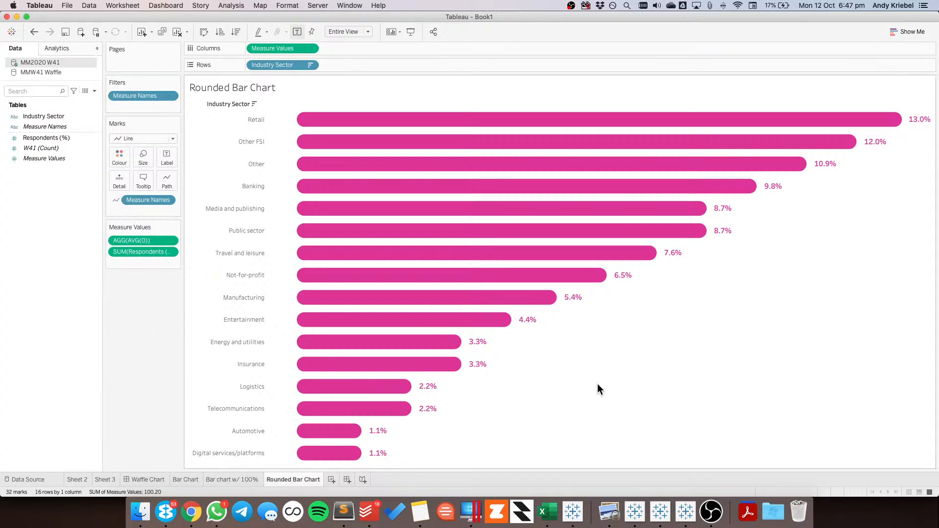
Switch to Google Chrome
key("super+Tab")
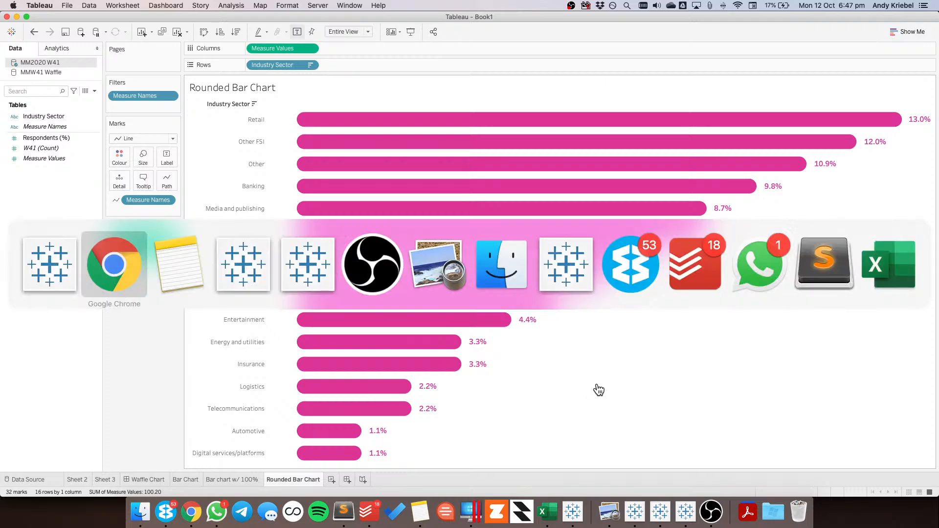
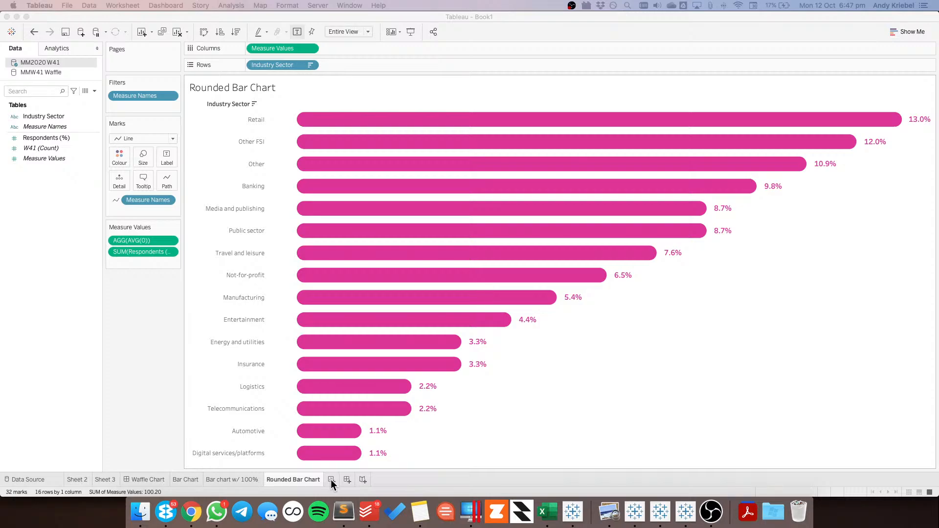
Add a new worksheet and create a calculated field named Respondents with the formula [Respondents (%)]/100
left_click(331, 481)
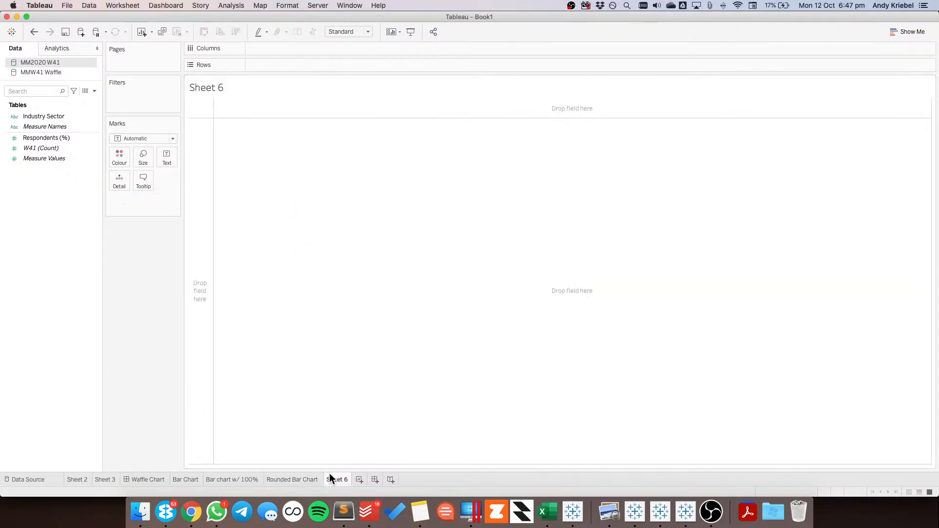
left_click(79, 117)
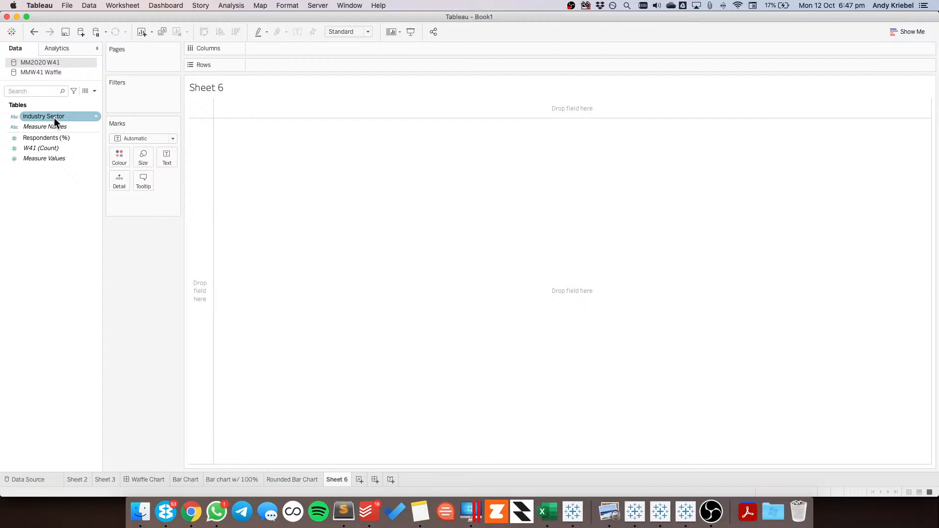
right_click(48, 186)
left_click(66, 193)
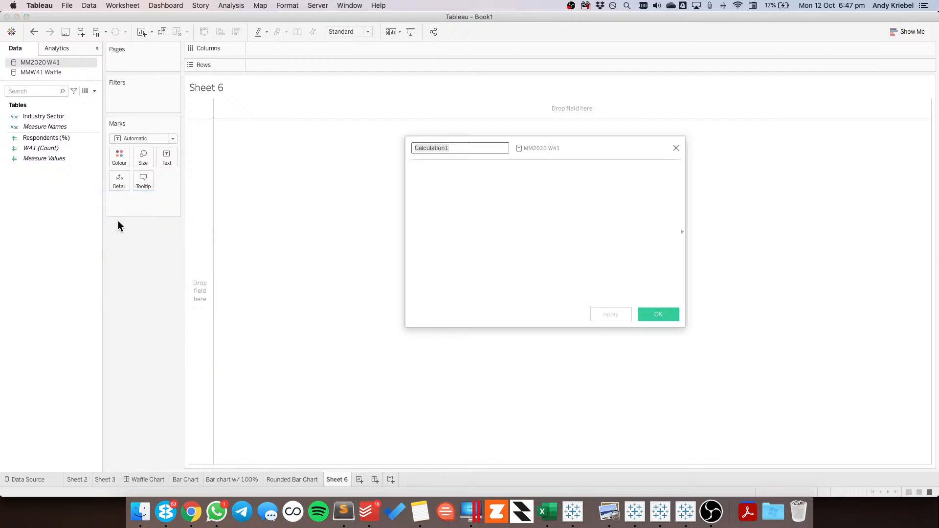
type("Res")
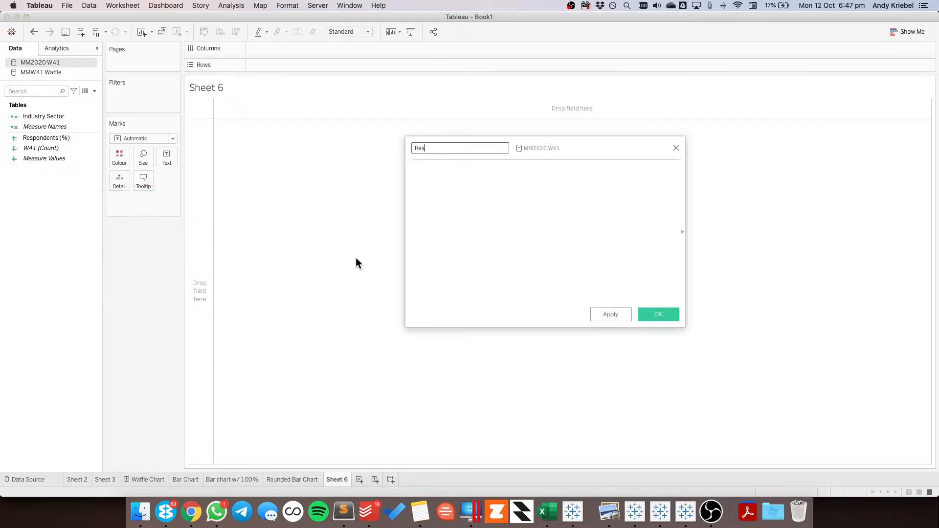
type("pondents")
key("Tab")
left_click_drag(49, 137, 450, 251)
type("*100")
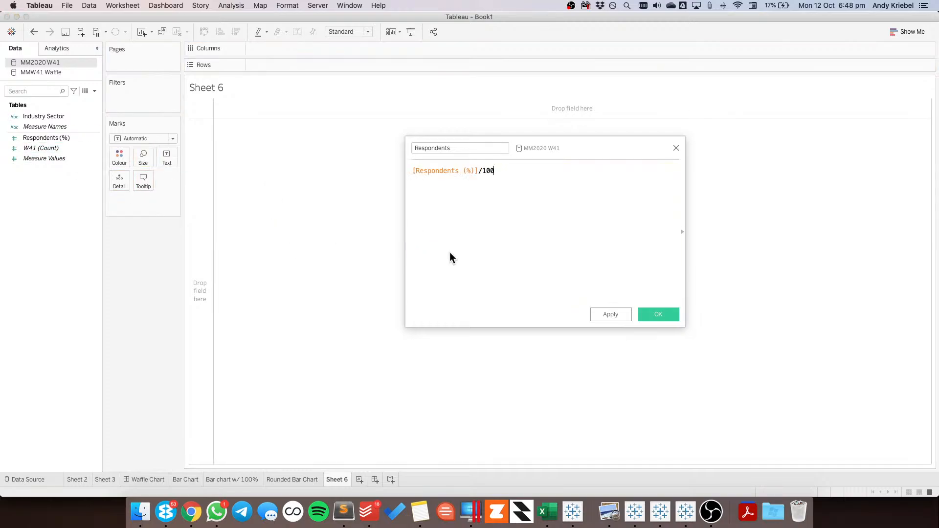
left_click(653, 314)
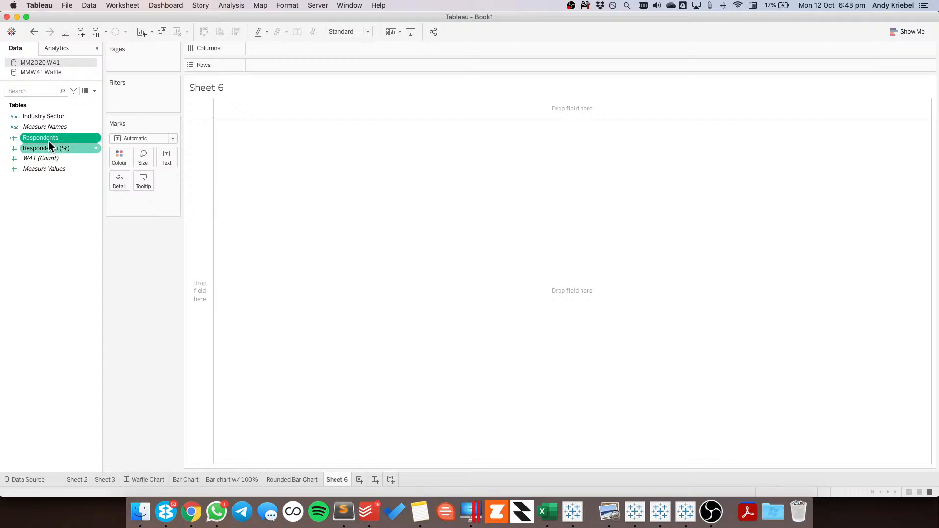
Put Industry Sector on Rows of the new sheet and set the mark type to Pie
left_click_drag(51, 116, 200, 166)
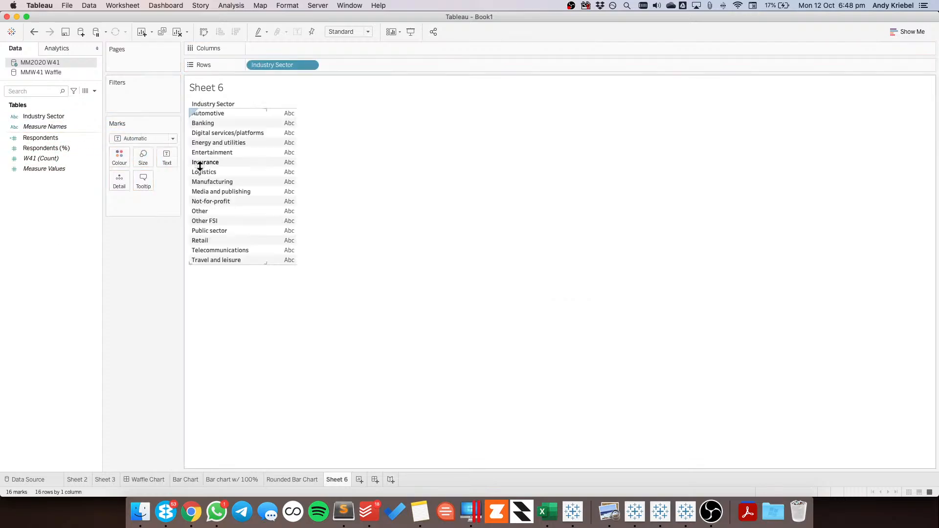
left_click(135, 141)
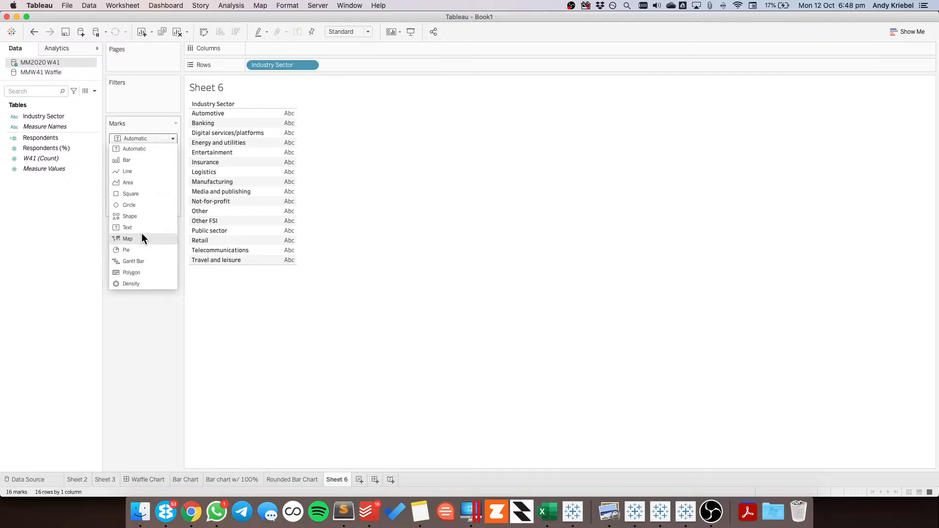
left_click(134, 250)
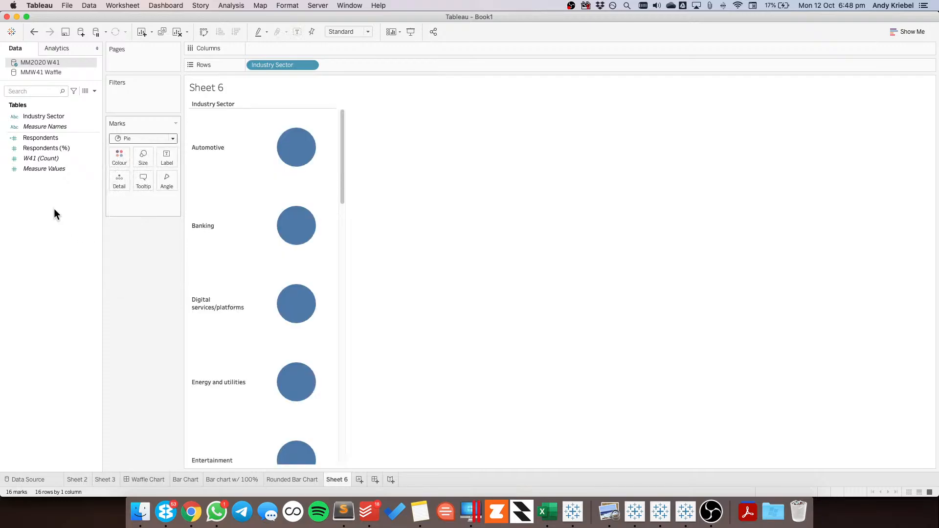
Create a calculated field named Remainder that subtracts Respondents from 1
right_click(55, 209)
left_click(78, 216)
type("R")
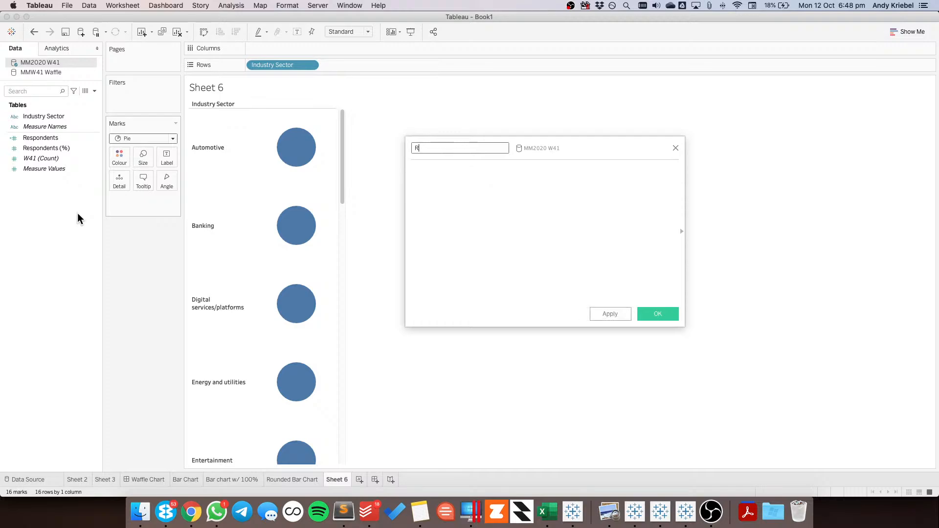
type("emainder")
key("Tab")
type("1-")
left_click(43, 149)
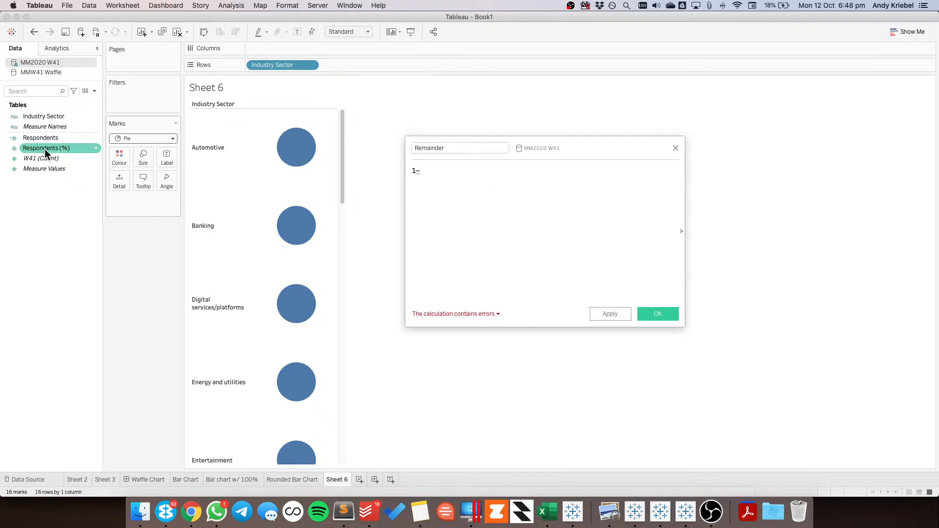
left_click_drag(45, 149, 526, 206)
left_click(658, 313)
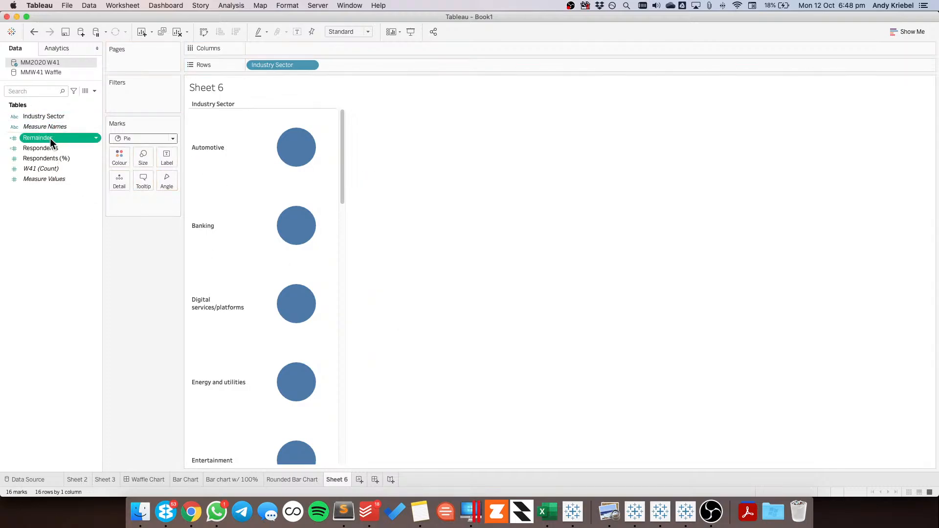
Try Respondents (%) and Remainder as the angle of the pies, and delete the pie worksheet
left_click(47, 159, "super")
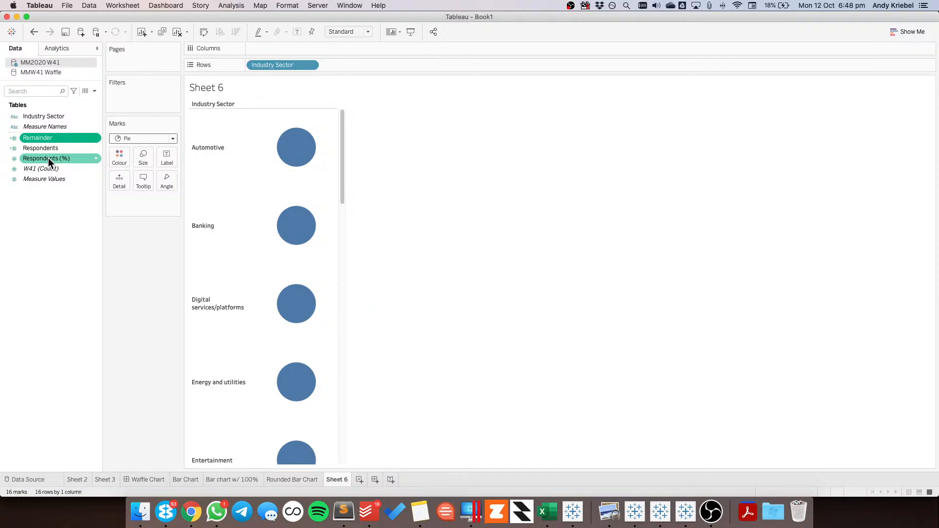
left_click_drag(47, 157, 163, 177)
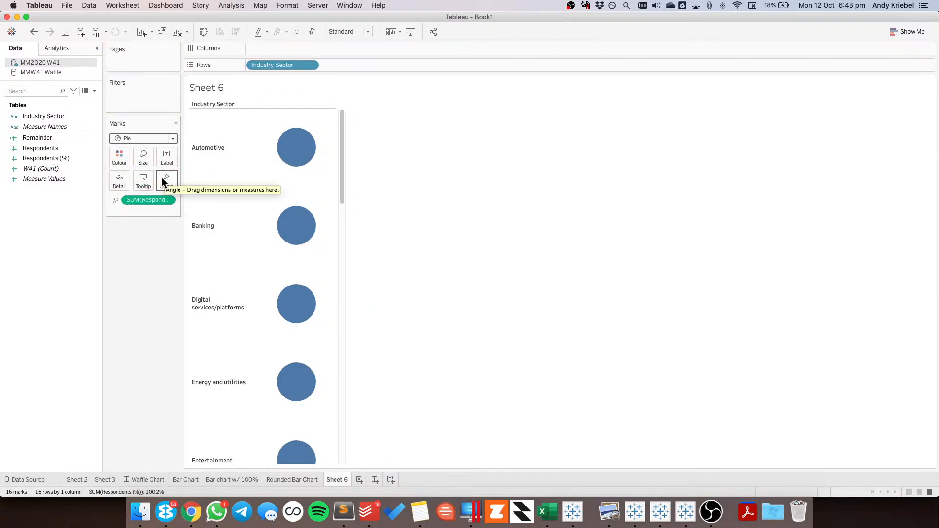
left_click(77, 157)
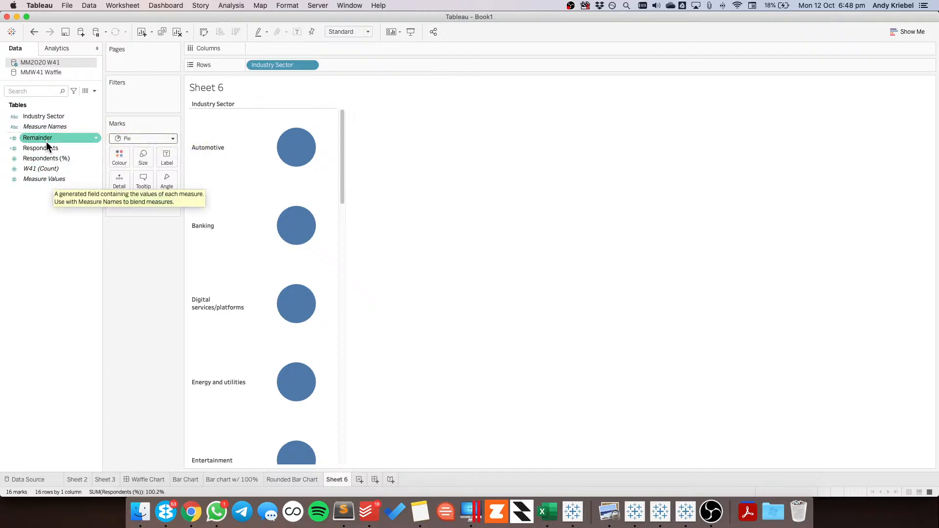
left_click_drag(40, 136, 167, 175)
mouse_move(294, 152)
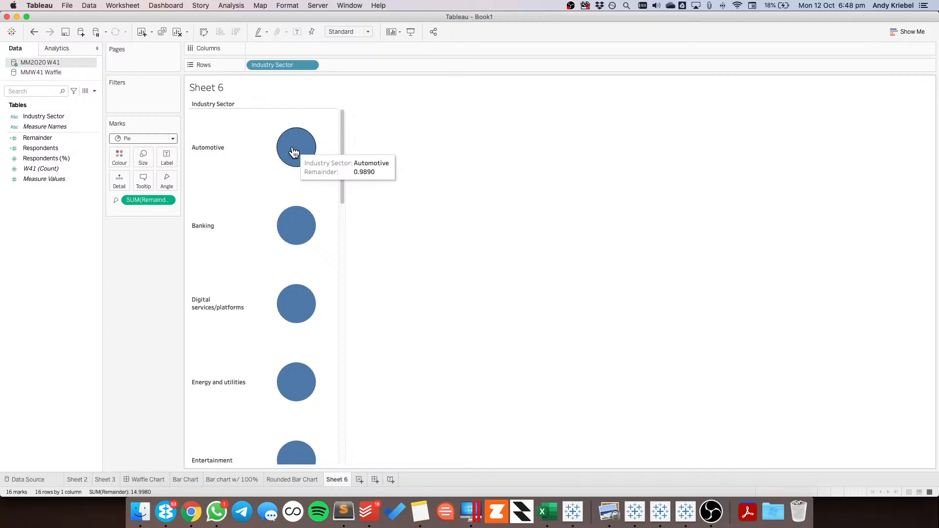
right_click(342, 481)
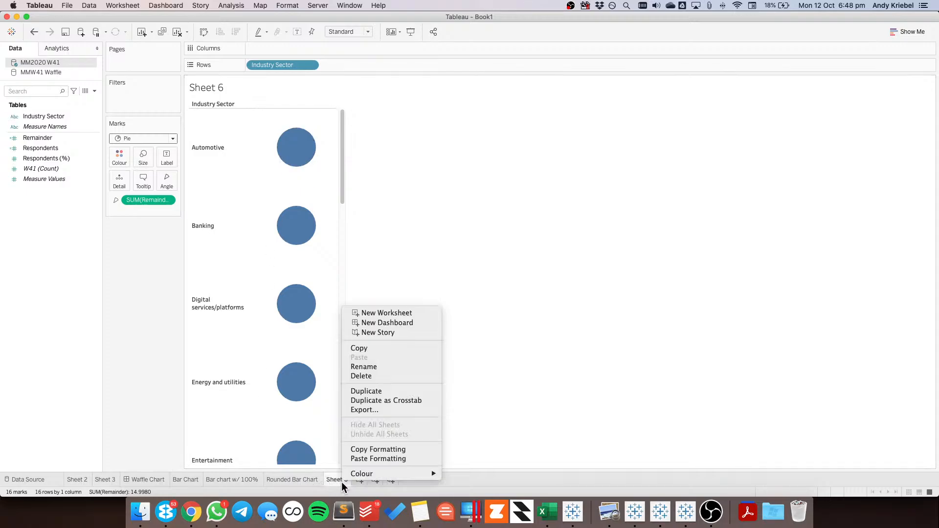
left_click(387, 376)
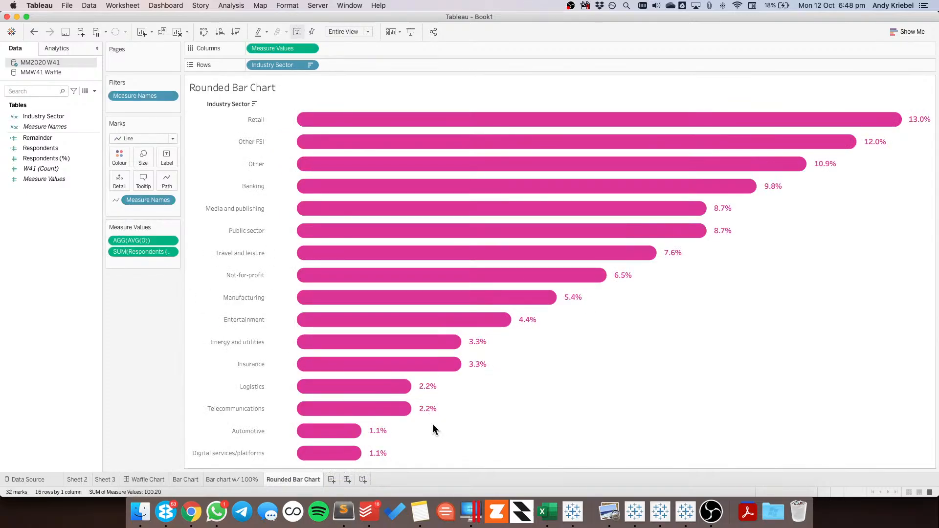
Add a new worksheet with Industry Sector on Rows and Respondents (%) on Columns
left_click(331, 479)
left_click(58, 116)
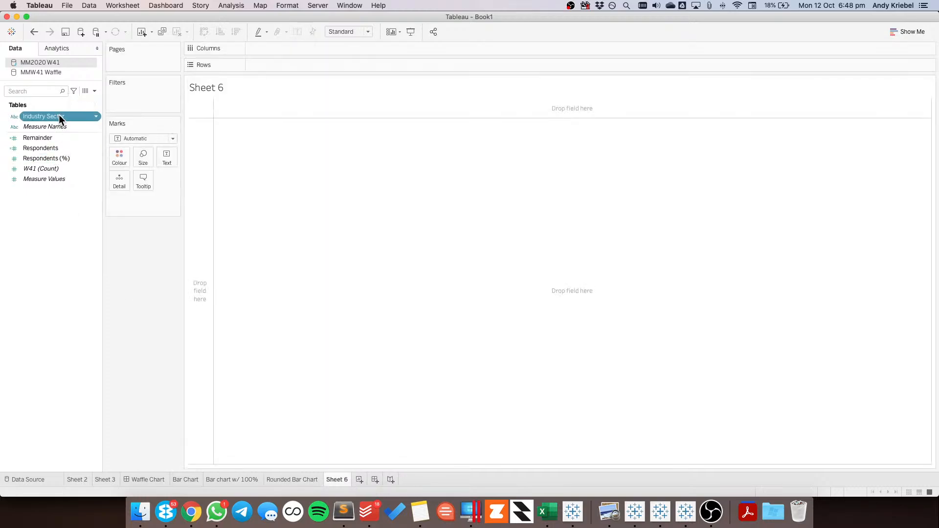
left_click_drag(59, 114, 283, 64)
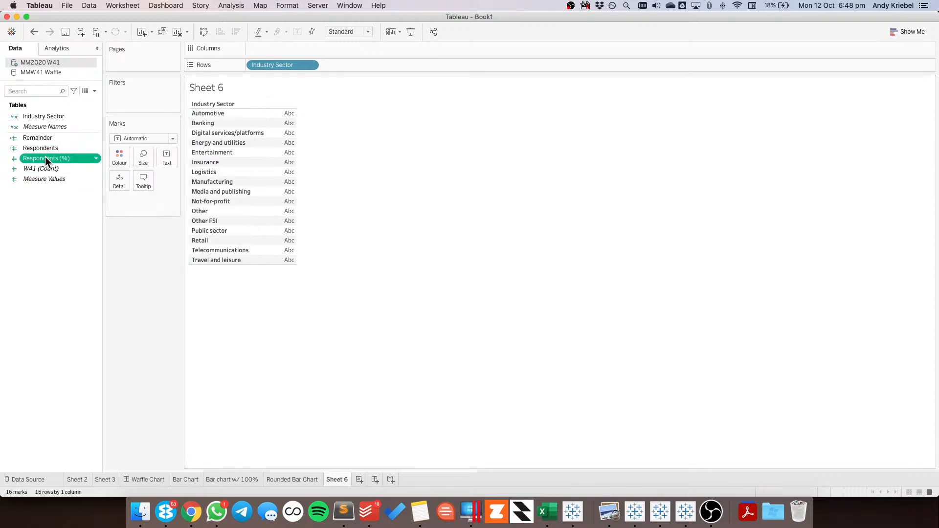
left_click_drag(45, 156, 279, 48)
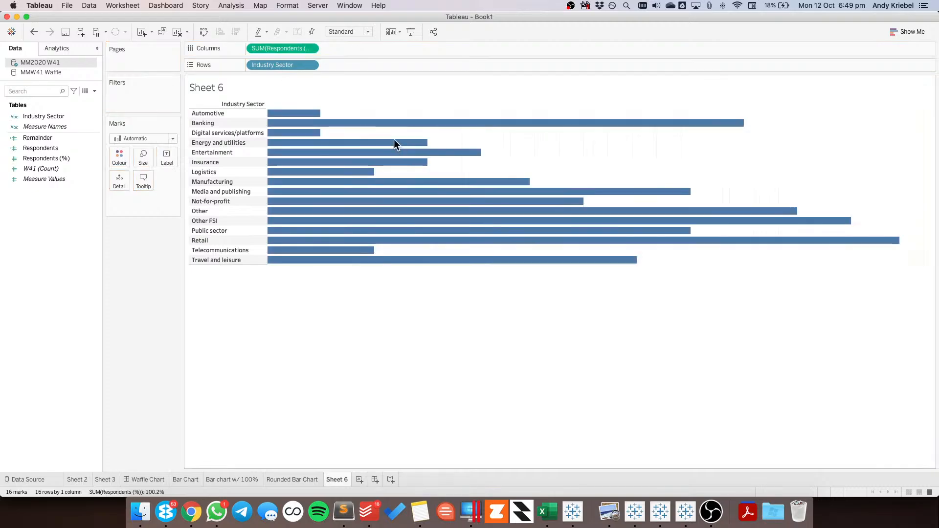
Change the mark type of the chart to Circle and fit it to Entire View
left_click(154, 140)
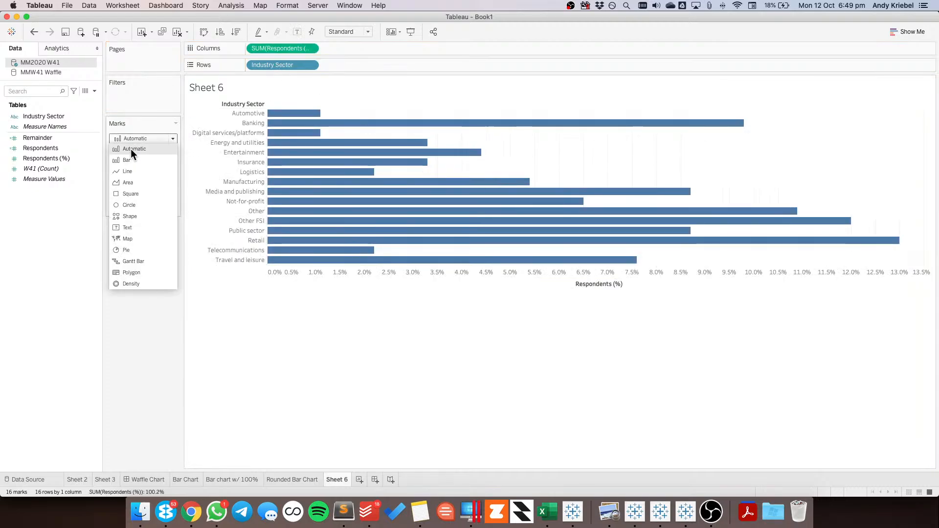
left_click(137, 205)
left_click(342, 31)
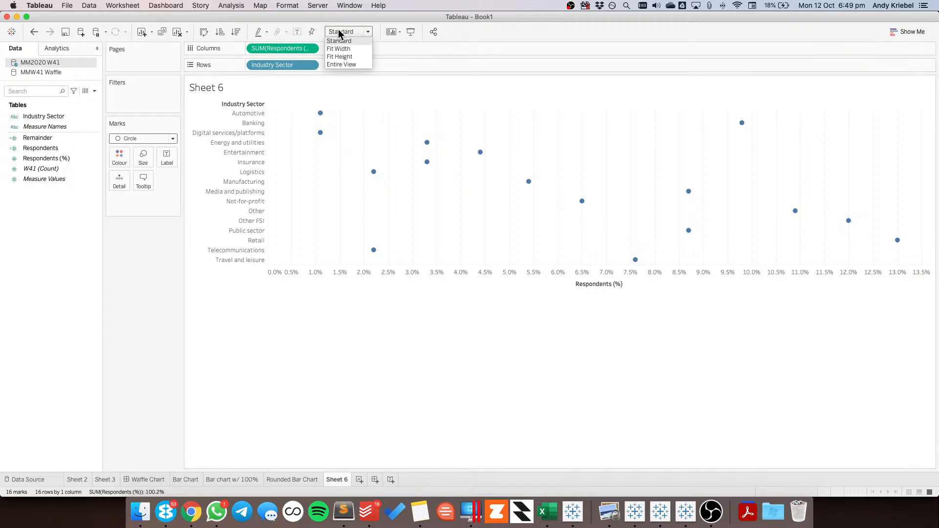
left_click(341, 64)
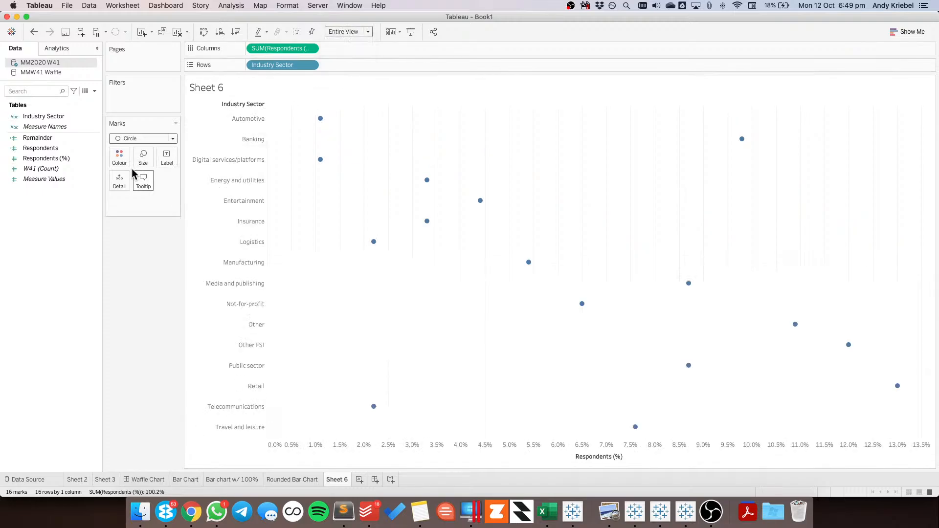
Colour the circles with the custom pink and enlarge them
left_click(119, 157)
left_click(125, 233)
left_click(269, 214)
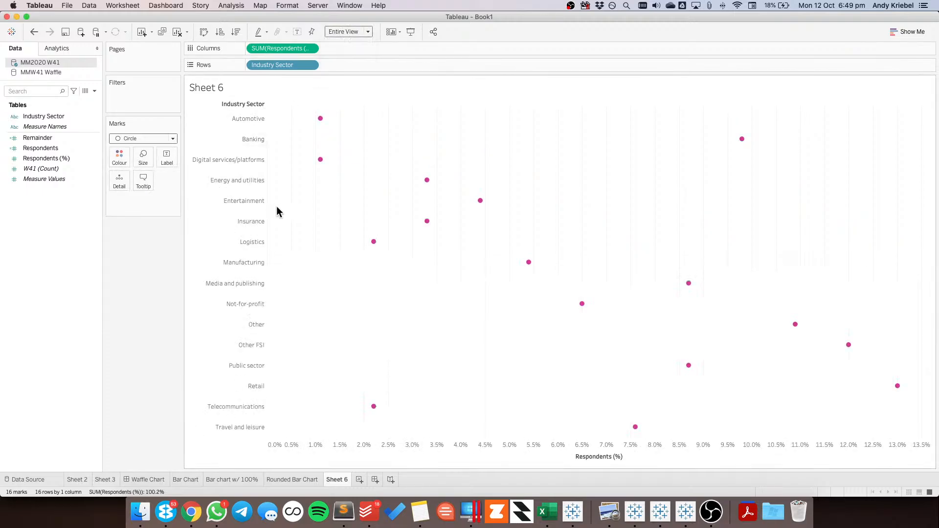
left_click(143, 157)
left_click_drag(176, 185, 303, 200)
left_click(303, 200)
Add the ad hoc calculation AVG(100) to Columns after the Respondents (%) measure
double_click(332, 48)
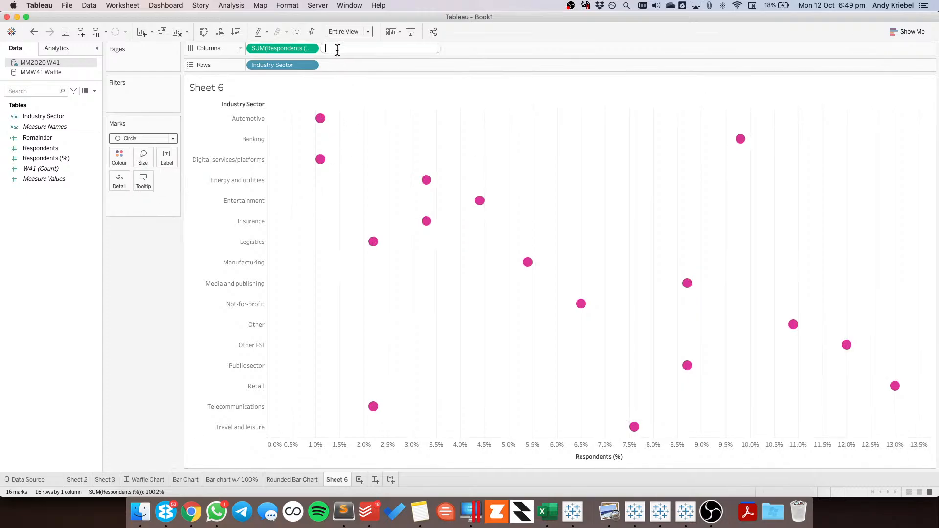
type("AVG")
type("(100)")
key("Return")
Set the AVG(100) marks to Bar and shrink them to thin lines
left_click(135, 248)
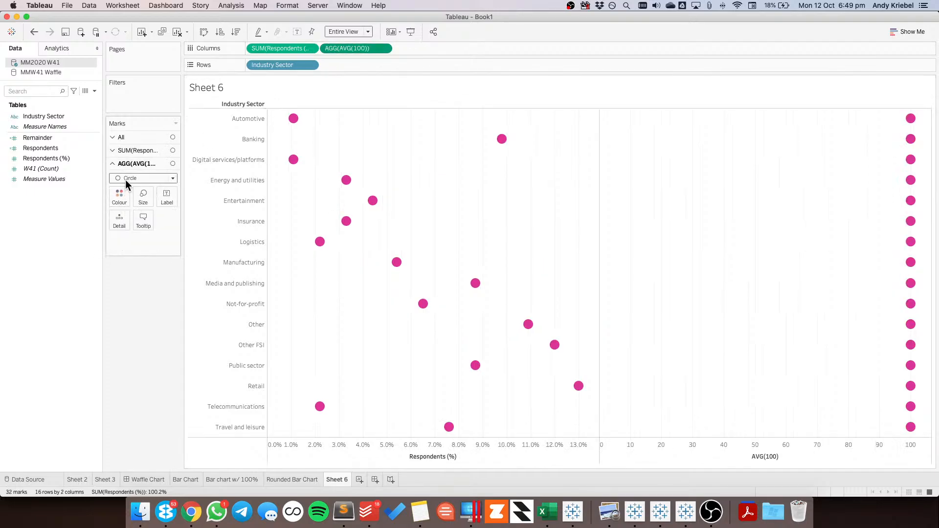
left_click(125, 179)
left_click(128, 199)
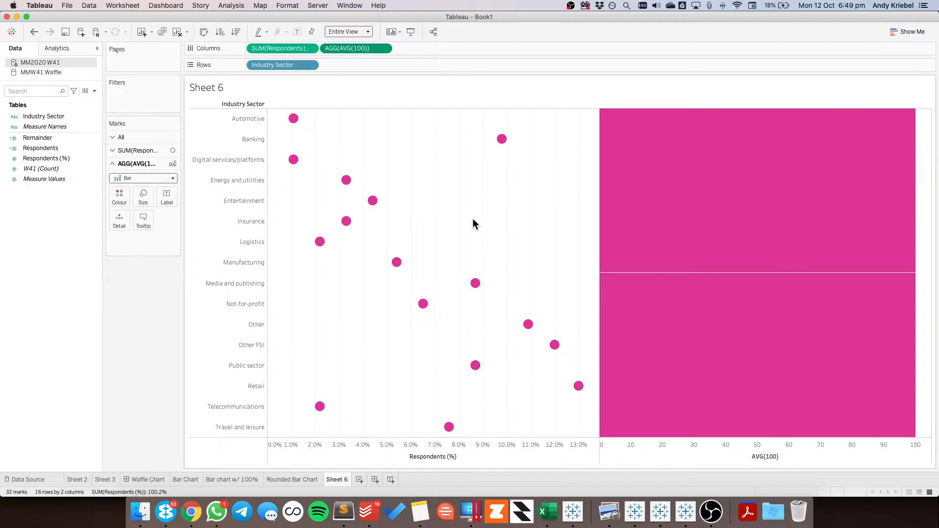
left_click(143, 197)
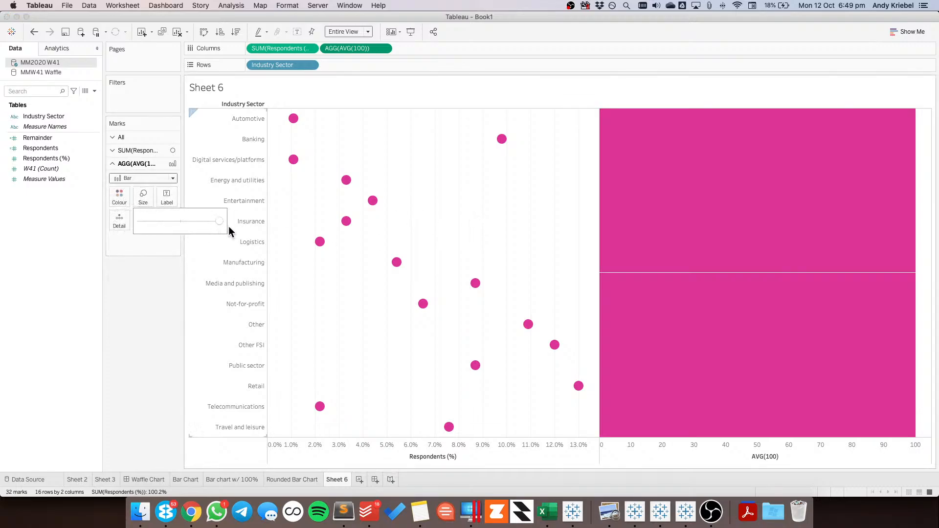
left_click_drag(157, 218, 154, 218)
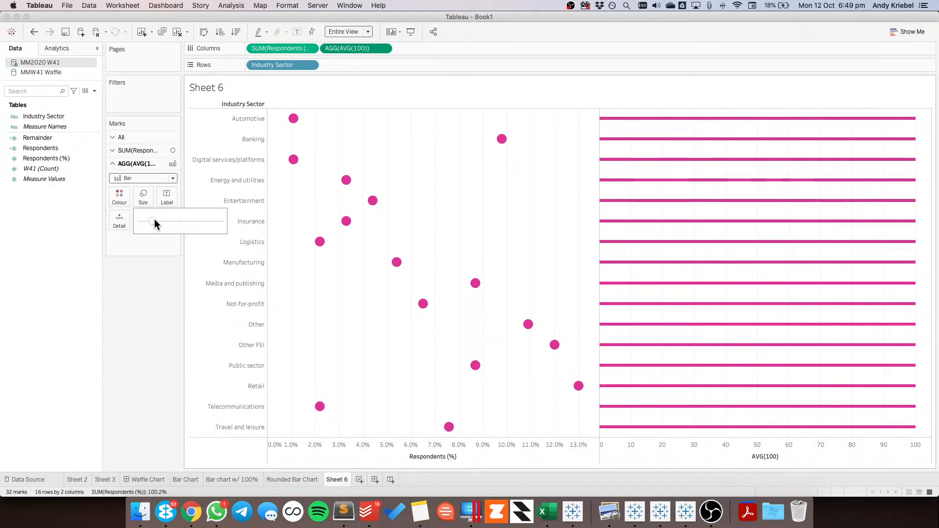
Combine AVG(100) and Respondents (%) in a synchronised dual axis and move the AVG(100) bars behind the circles
left_click(384, 49)
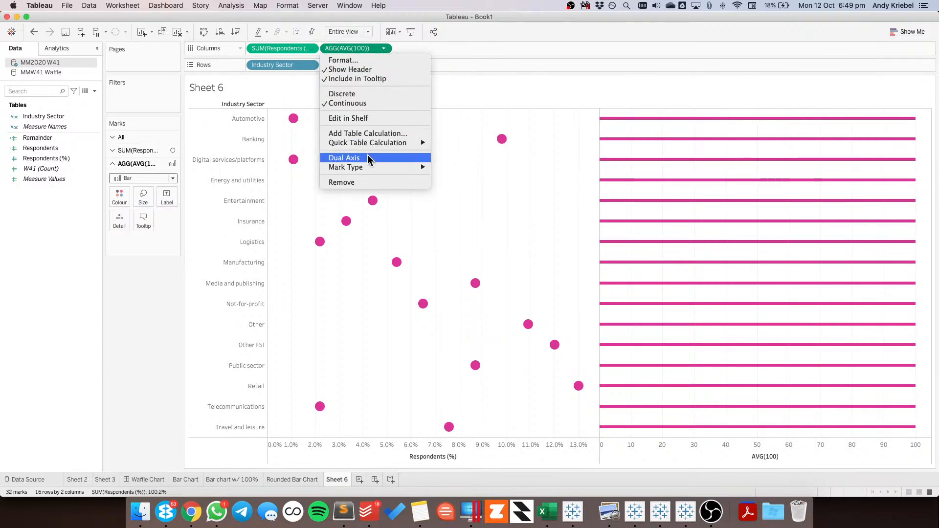
left_click(369, 154)
right_click(381, 119)
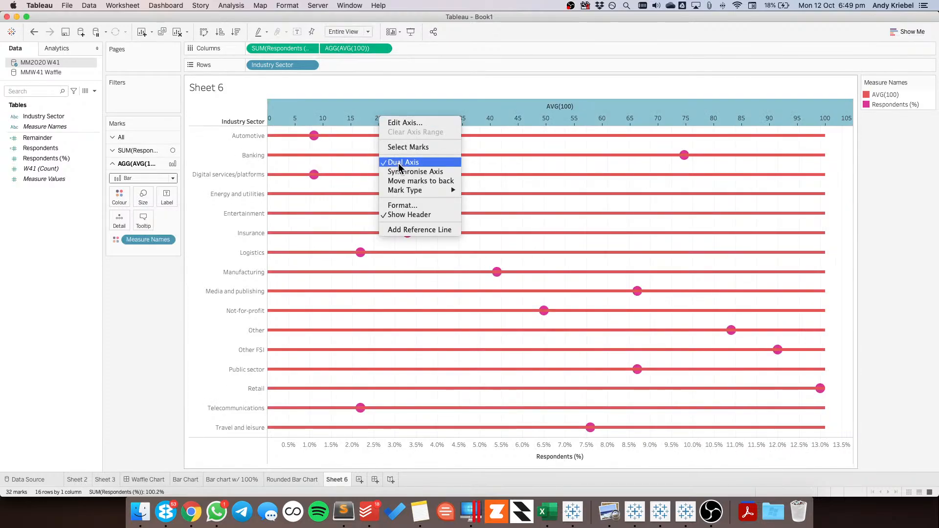
left_click(397, 170)
right_click(359, 111)
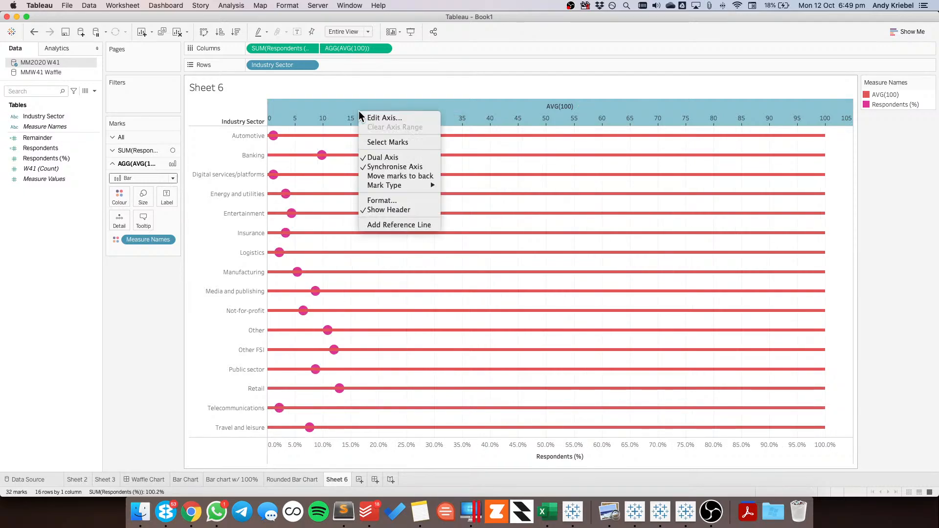
left_click(383, 176)
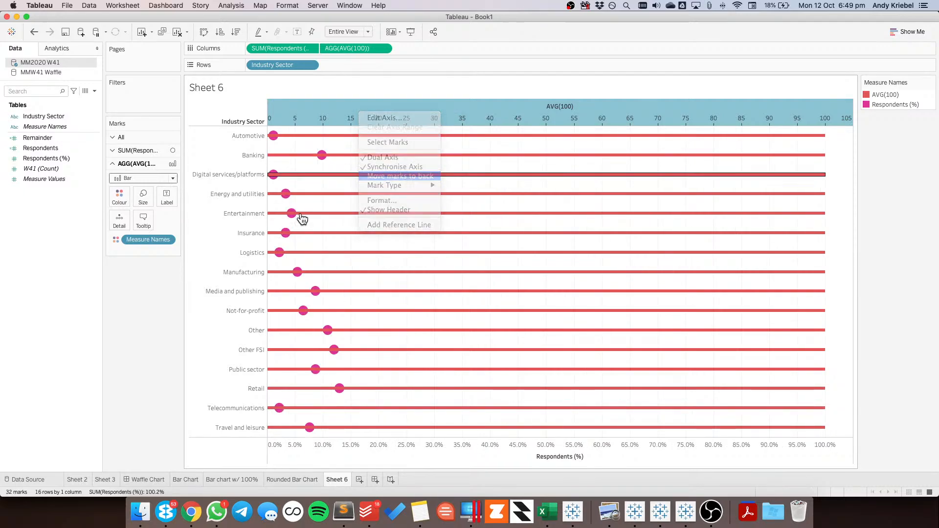
left_click(137, 322)
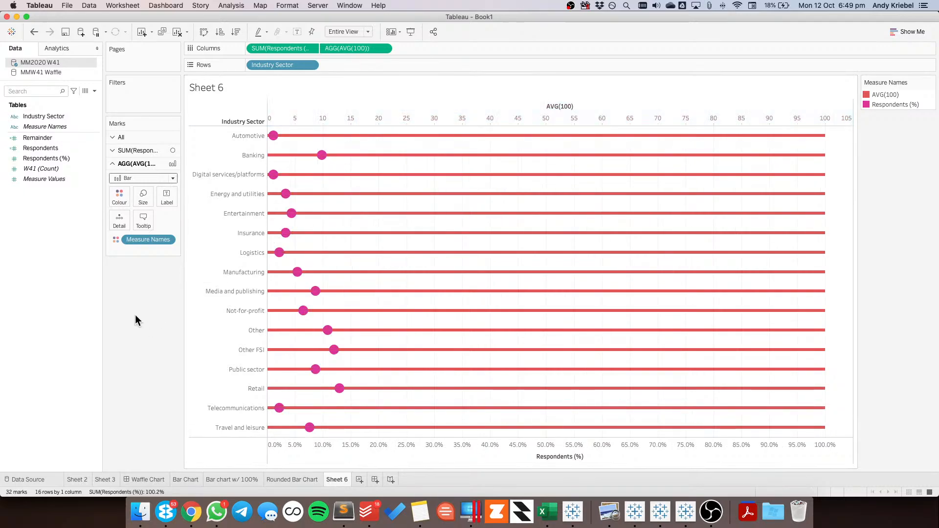
Remove Measure Names from the marks' colour and colour the AVG(100) bars light grey
left_click(131, 139)
left_click_drag(139, 213, 152, 320)
left_click(142, 248)
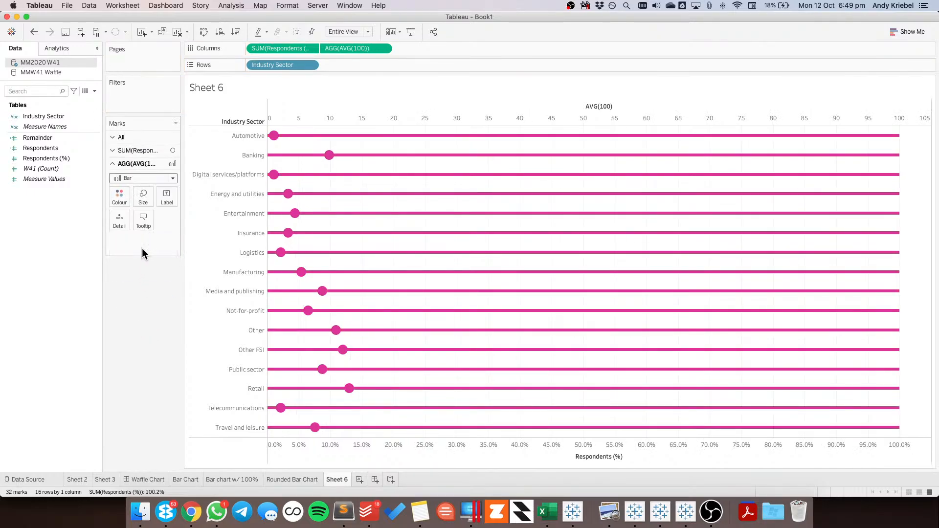
left_click(128, 197)
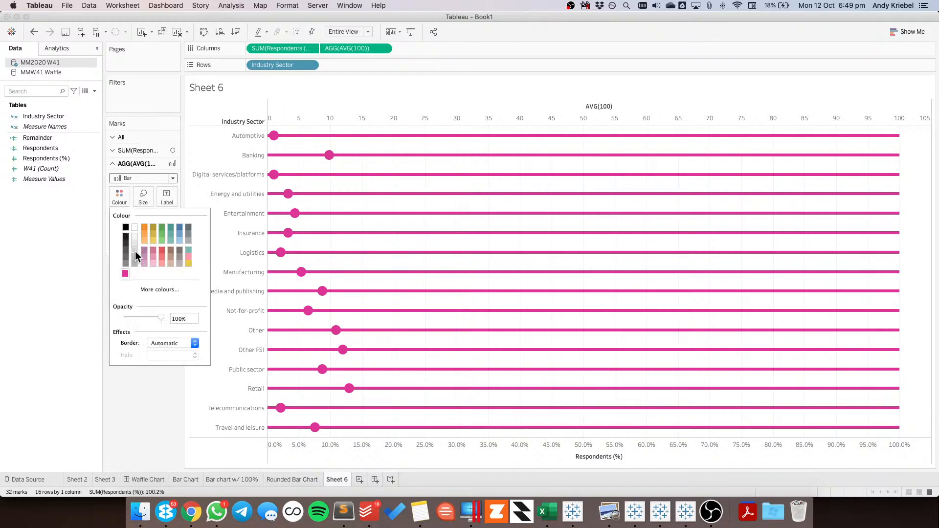
left_click(135, 250)
left_click(149, 370)
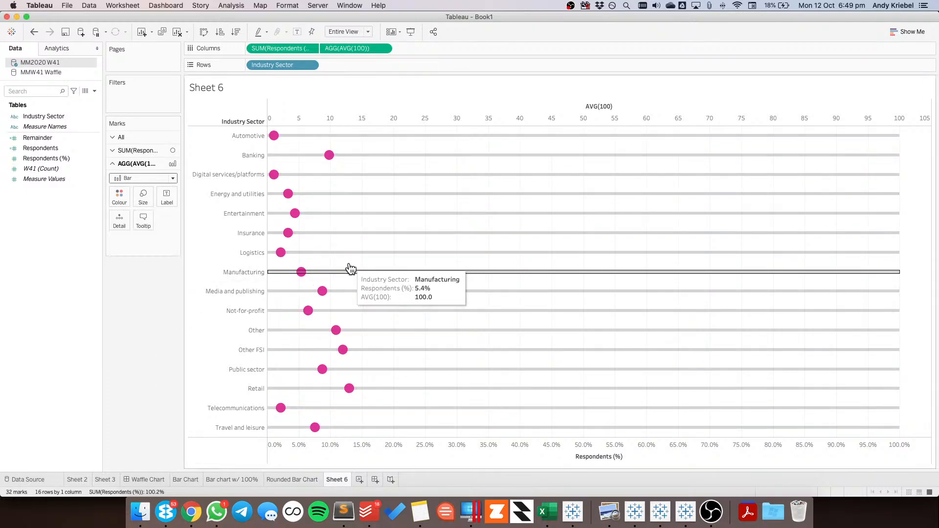
Sort Industry Sector by the field Respondents (%) in descending order
left_click(310, 65)
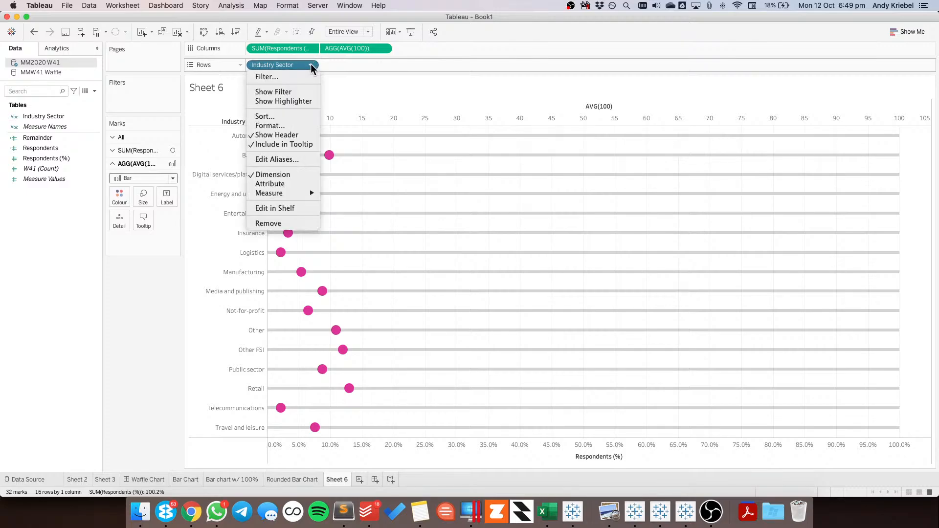
left_click(285, 118)
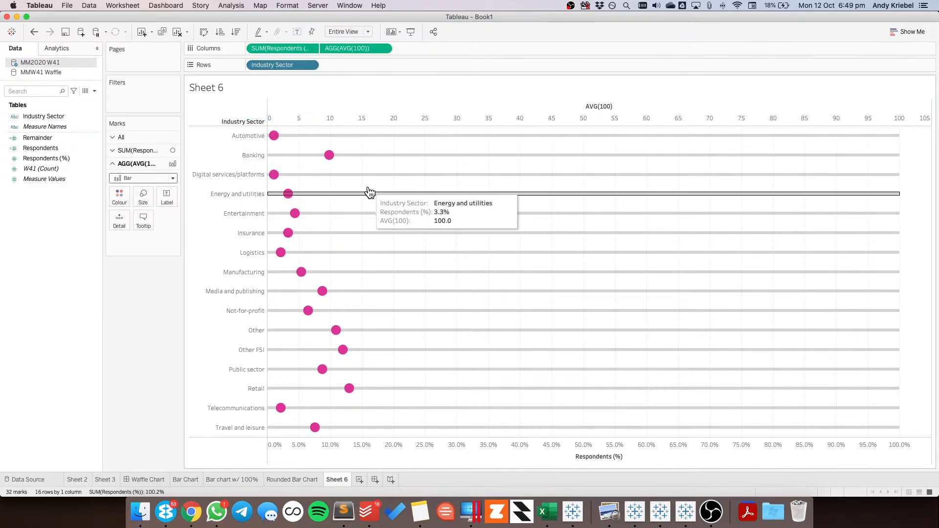
left_click(425, 243)
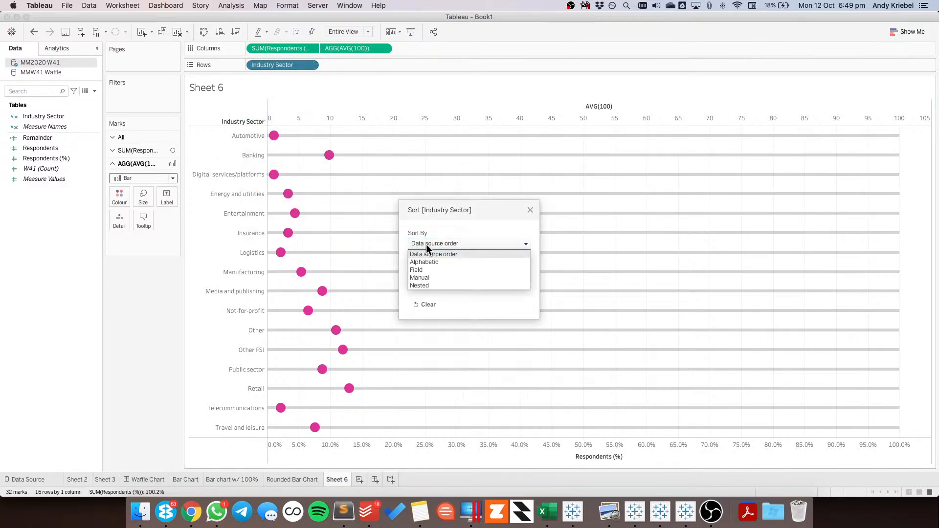
left_click(427, 270)
left_click(422, 281)
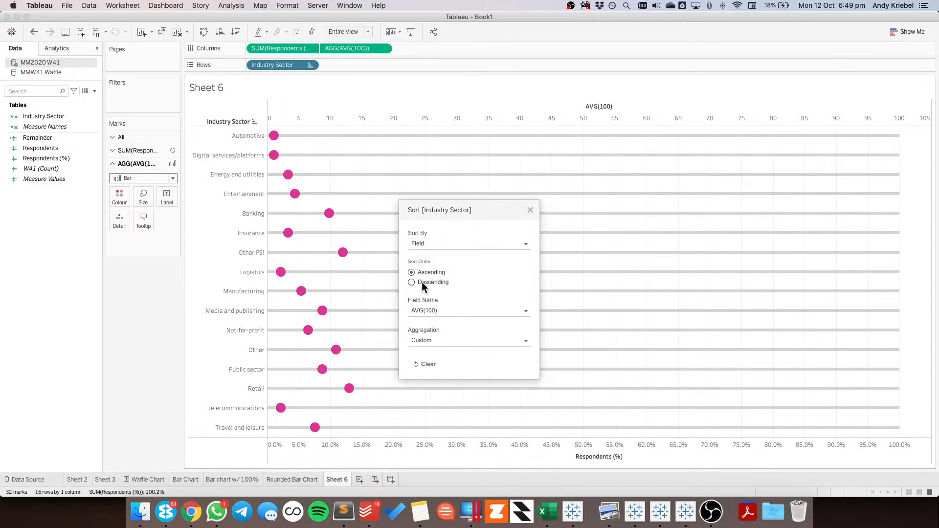
left_click(429, 311)
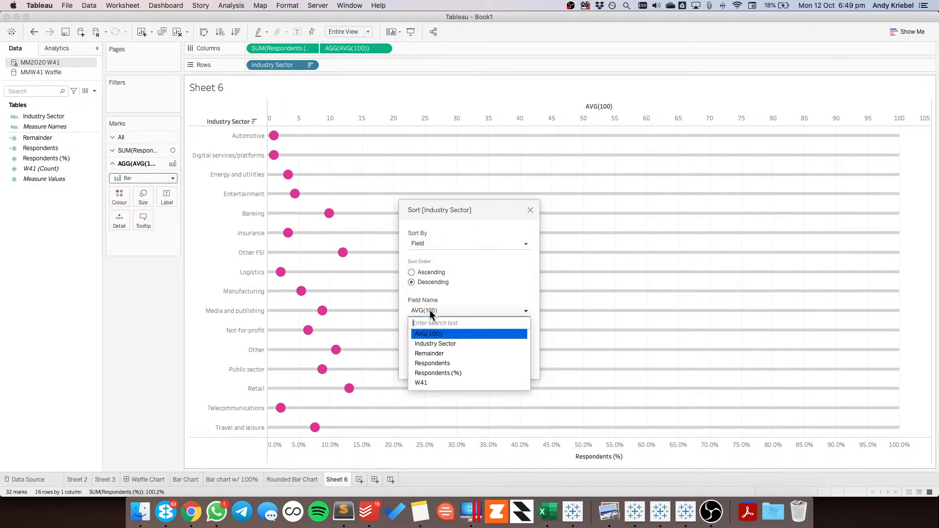
left_click(434, 373)
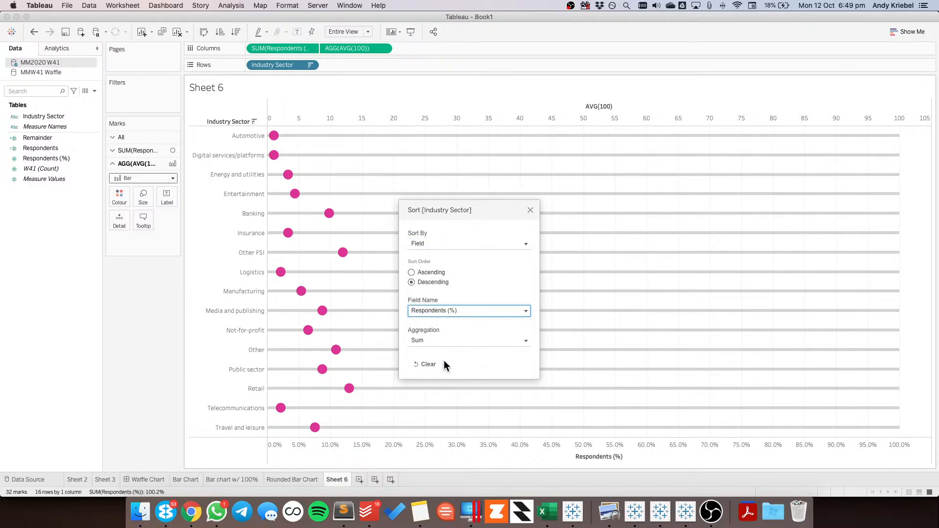
left_click(530, 209)
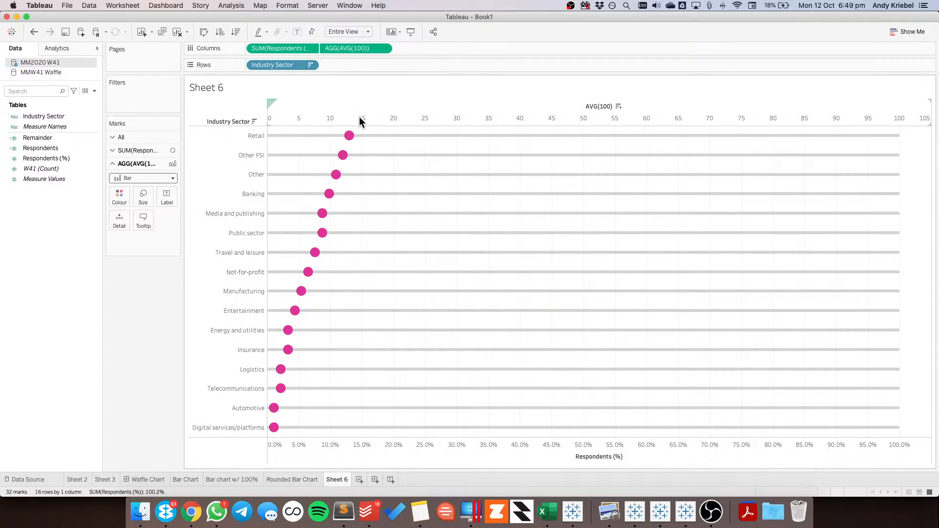
Switch to Chrome and compare the "Restricted Dietary Requirements Around the World" example chart and its axis with the Tableau sheet
key("super+Tab")
key("super+Tab")
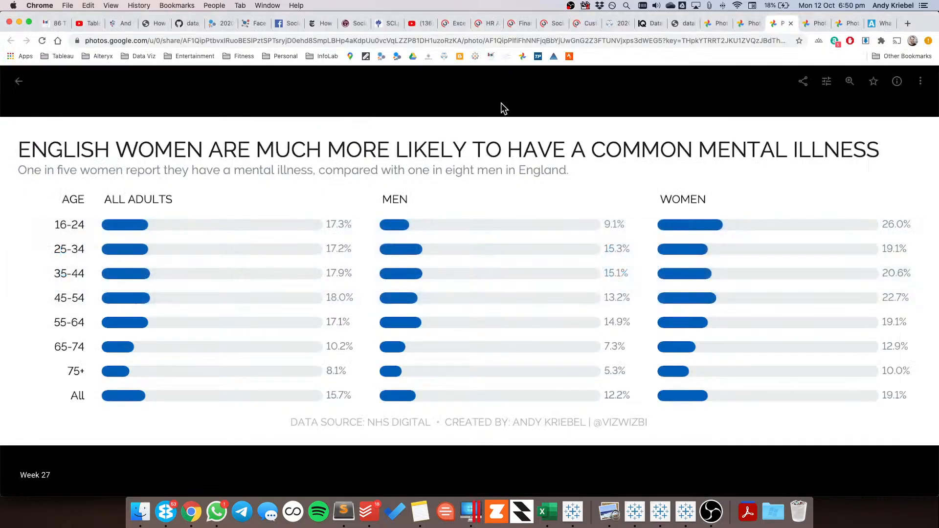
left_click(848, 24)
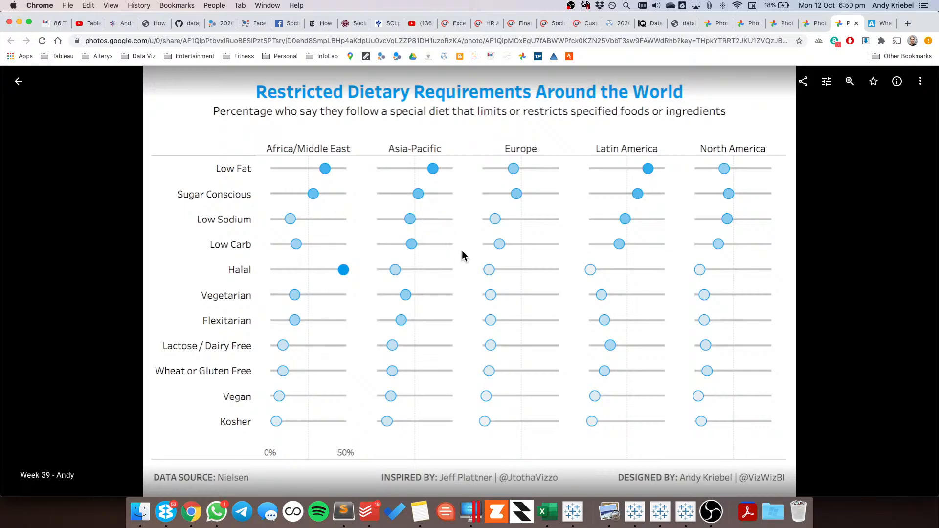
key("super+Tab")
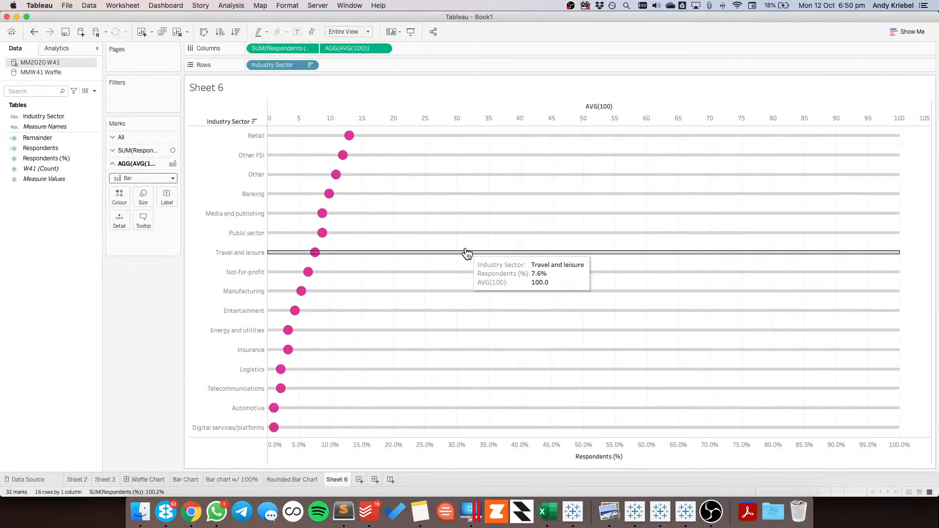
key("super+Tab")
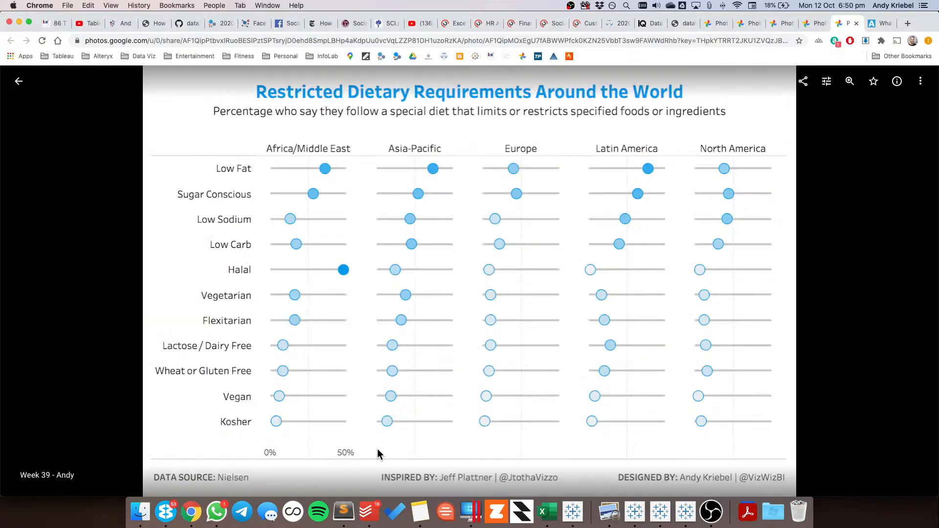
key("super+Tab")
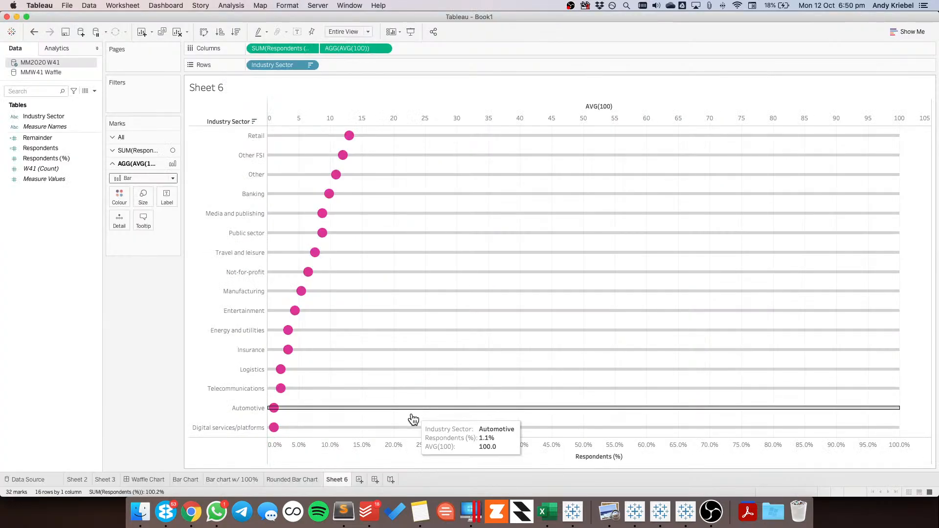
key("super+Tab")
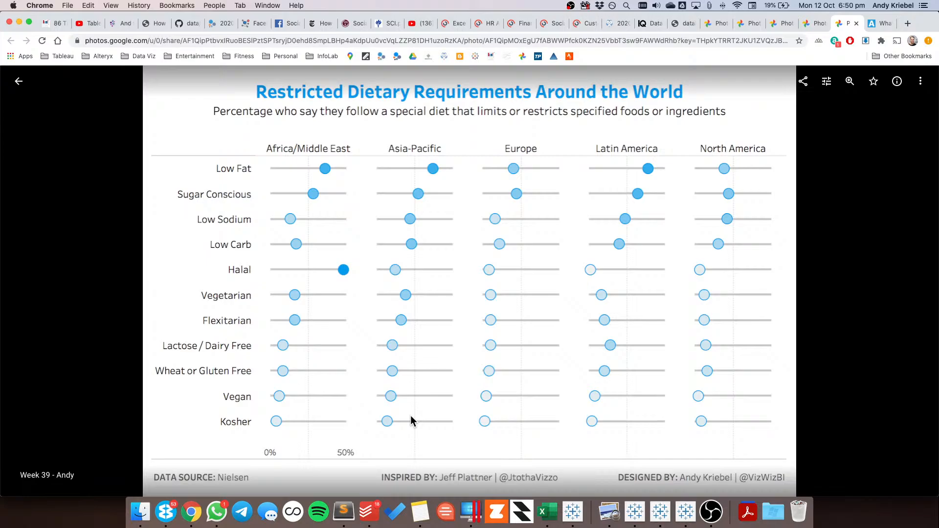
key("super+Tab")
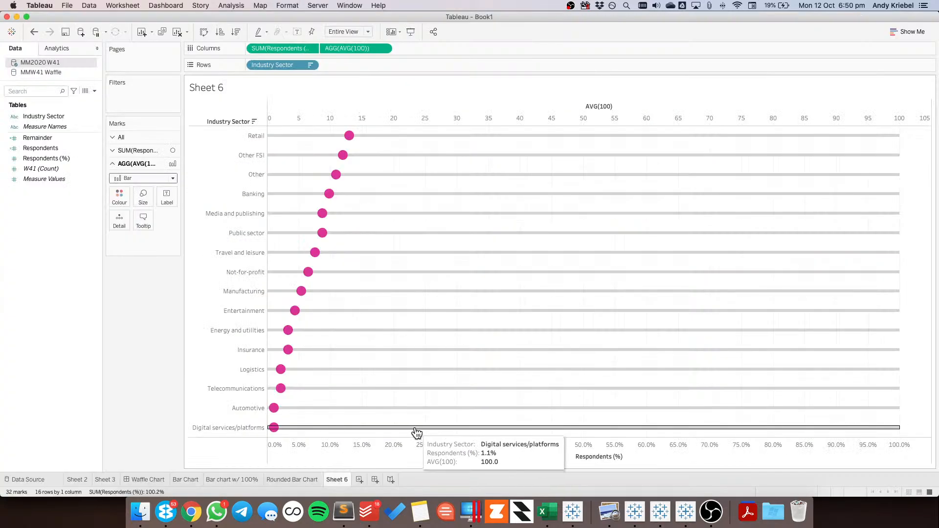
Give the Respondents (%) axis a fixed range ending at 102
right_click(414, 447)
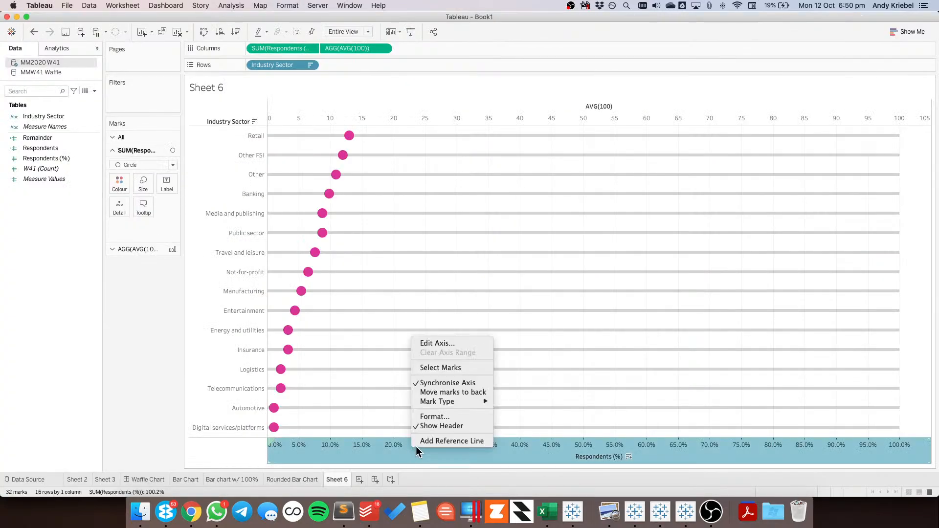
left_click(432, 344)
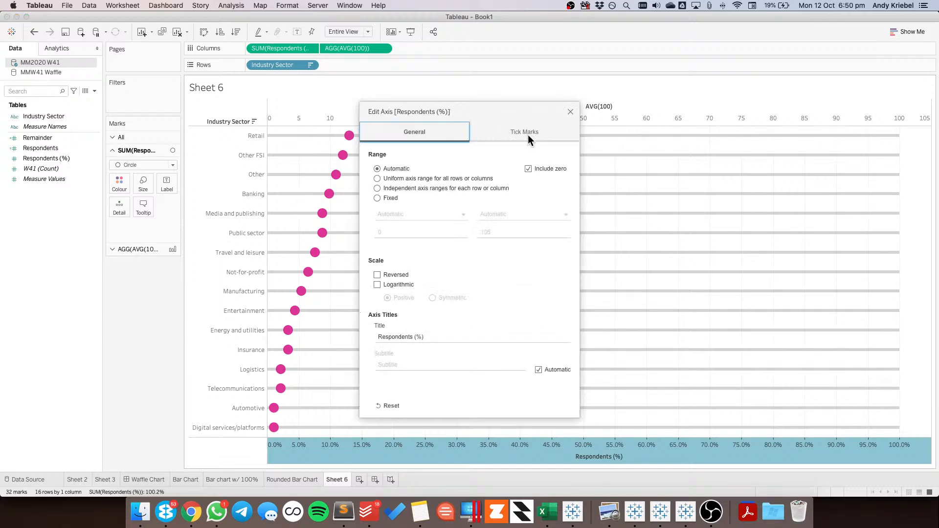
left_click(391, 198)
left_click(396, 233)
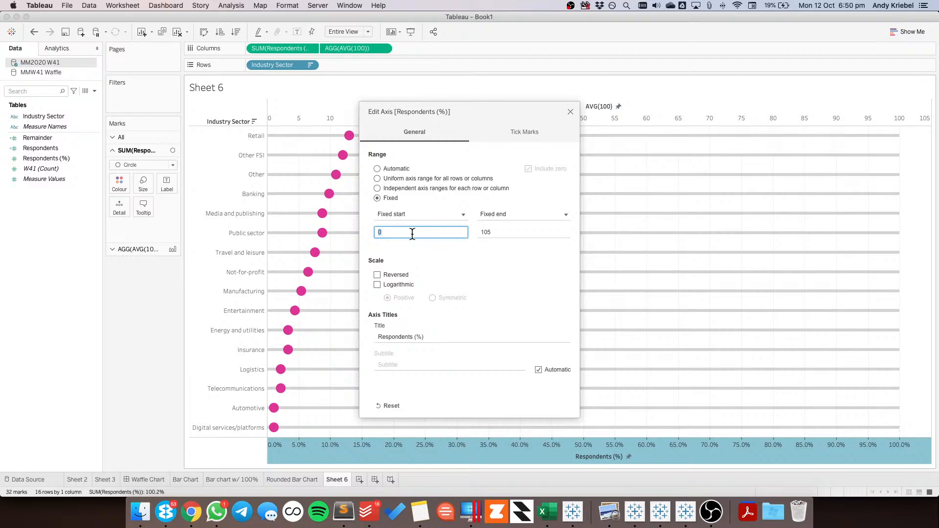
type("./")
key("BackSpace")
type("0")
type("0")
key("Tab")
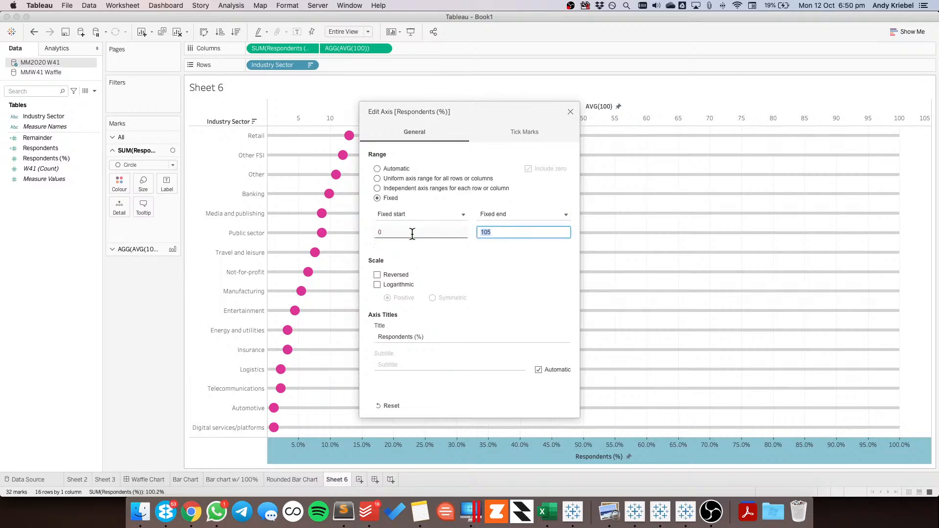
type("102")
Set the fixed start of the Respondents (%) axis to -2
left_click(398, 234)
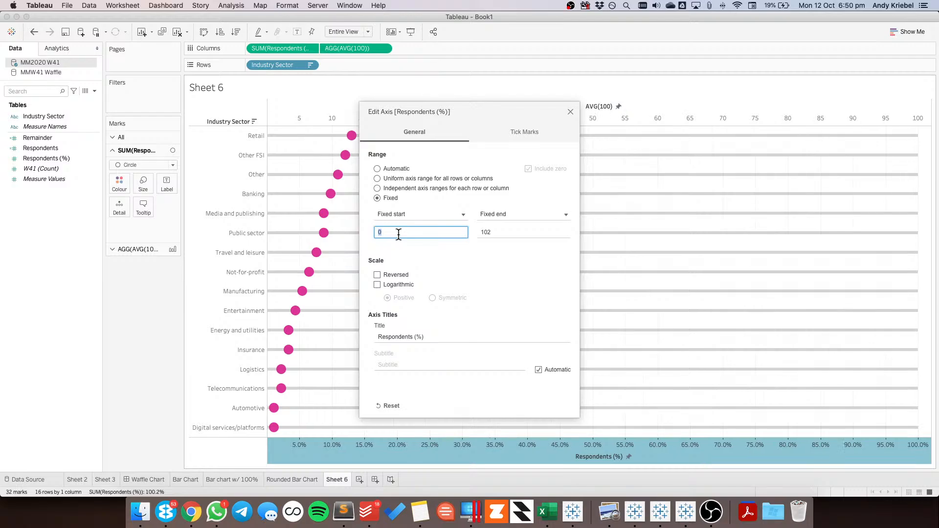
key("BackSpace")
type("-2")
key("Tab")
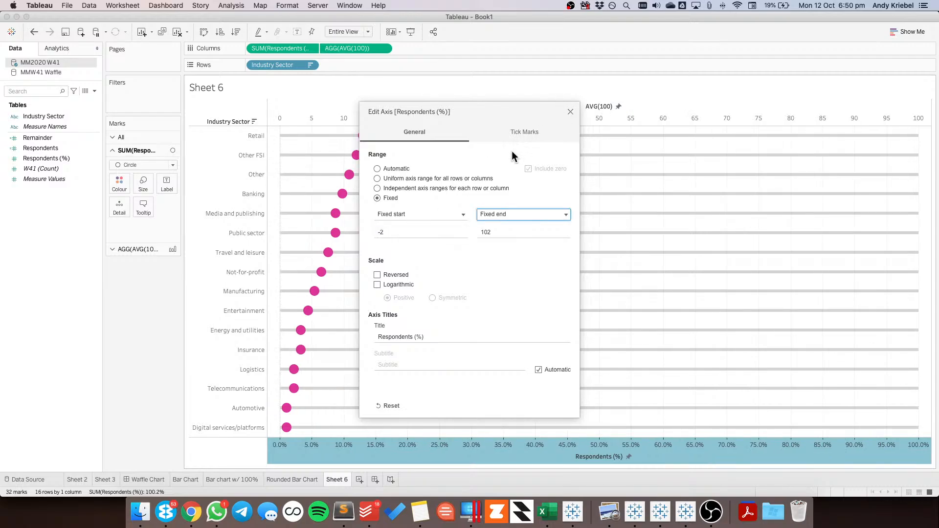
Give the Respondents (%) axis fixed major tick marks with origin 0 and an interval of 50
left_click(518, 131)
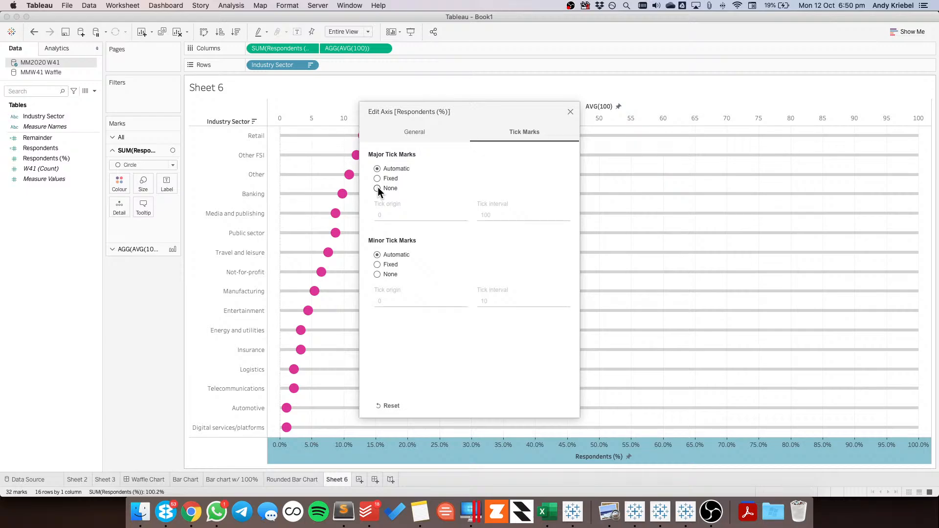
left_click(378, 189)
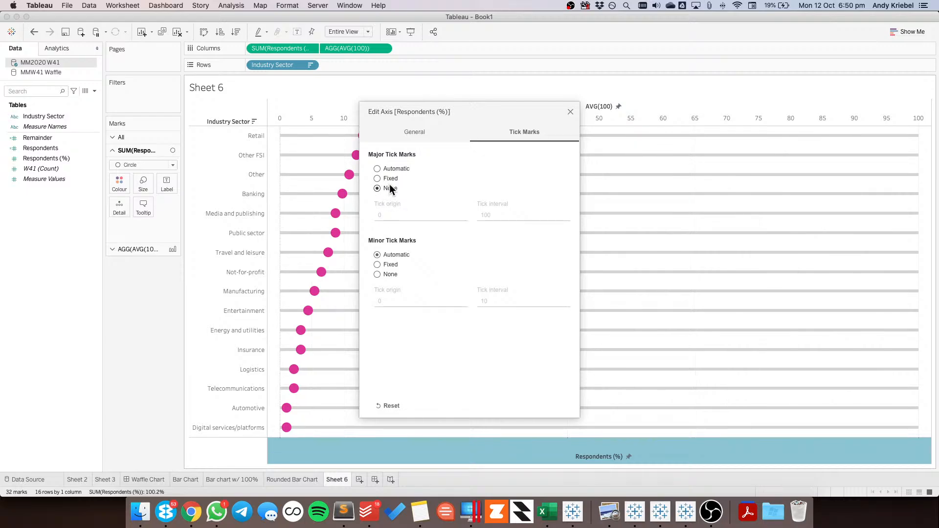
left_click(387, 179)
left_click(387, 214)
left_click(516, 214)
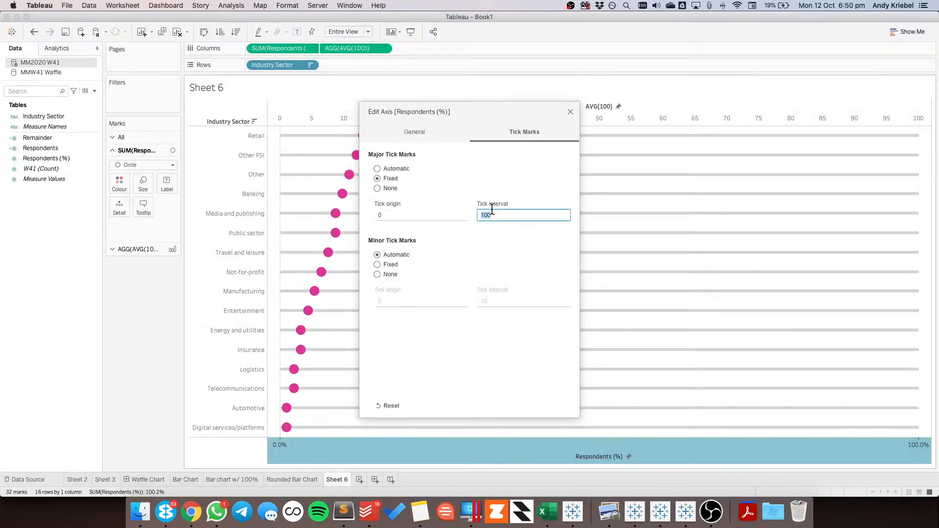
double_click(492, 211)
type("50")
left_click(570, 112)
right_click(514, 115)
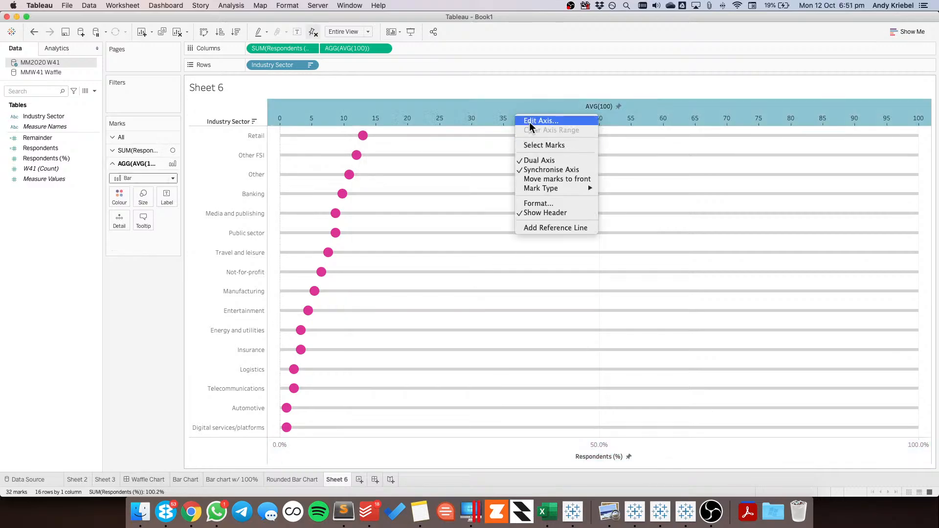
key("Escape")
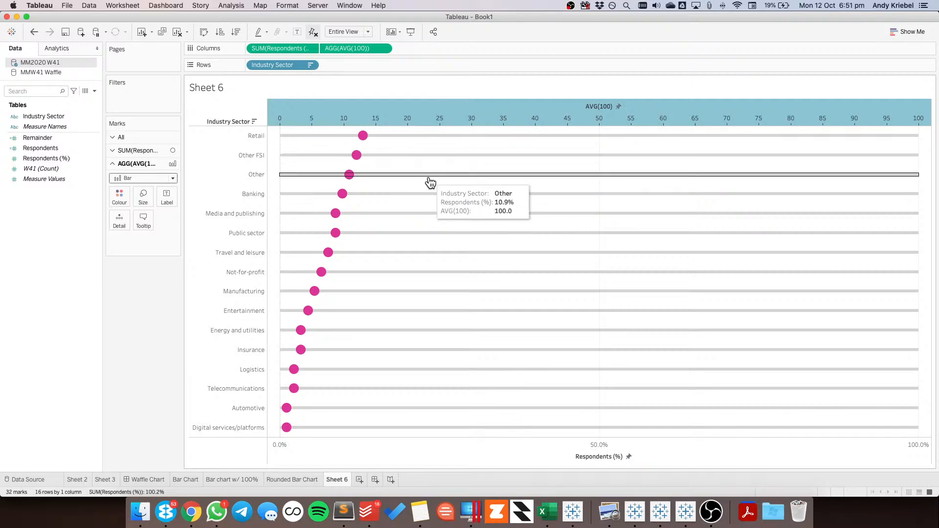
left_click(570, 105)
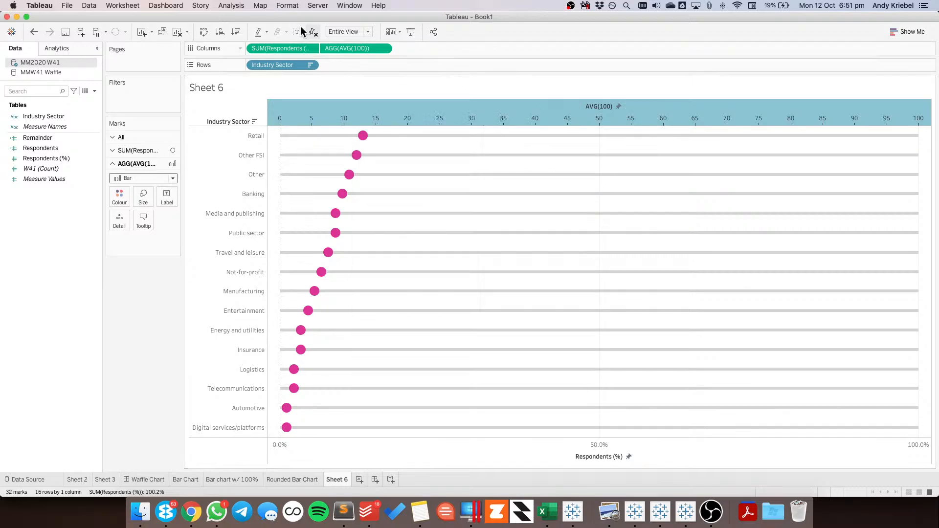
Change the AVG(100) calculation in Columns to AVG(50)
double_click(359, 48)
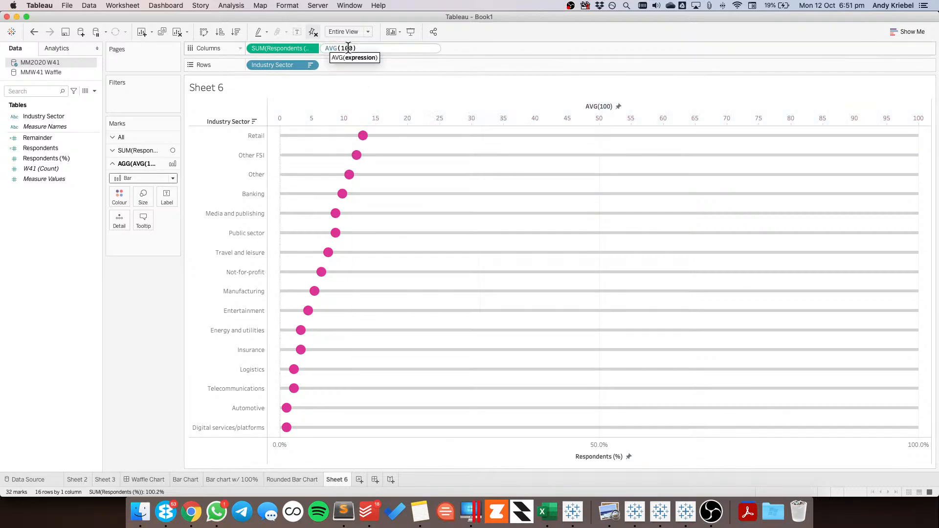
key("BackSpace")
key("BackSpace")
type("5")
key("Return")
Set the fixed end of the AVG(50) axis to 52
right_click(497, 110)
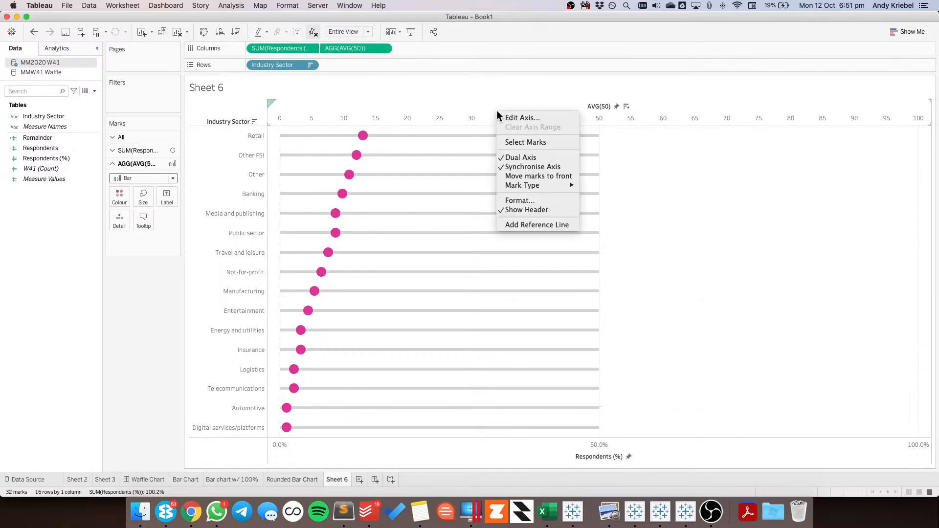
left_click(512, 119)
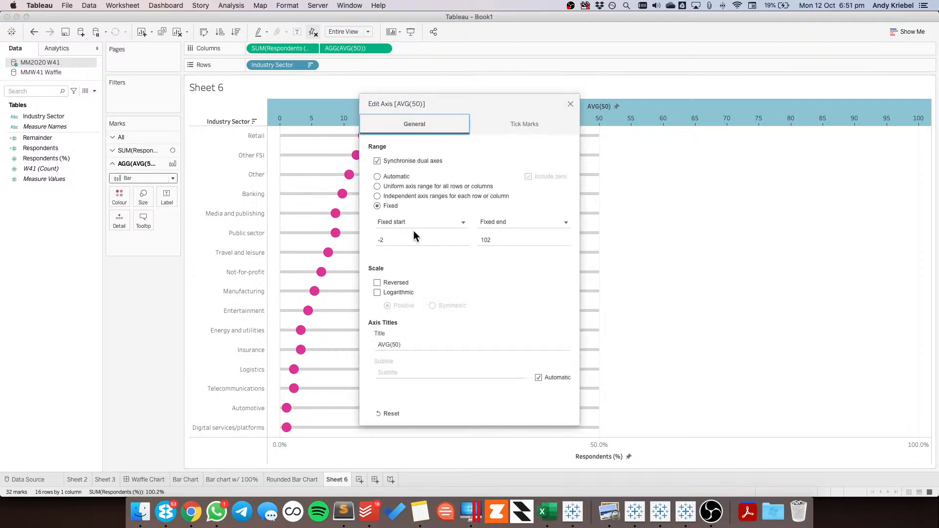
double_click(522, 239)
type("52")
key("Tab")
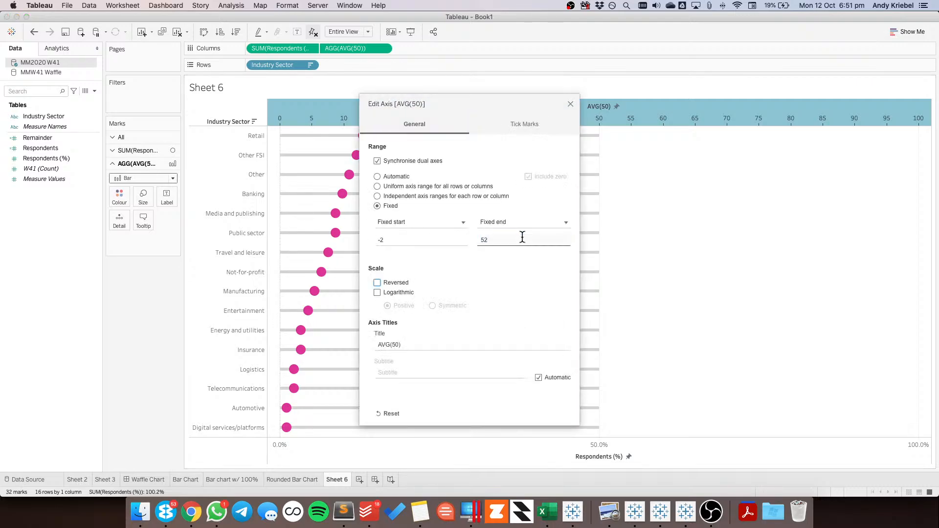
Finish editing the AVG(50) axis and check the Restricted Dietary Requirements dot plot in Chrome as a reference
left_click(570, 104)
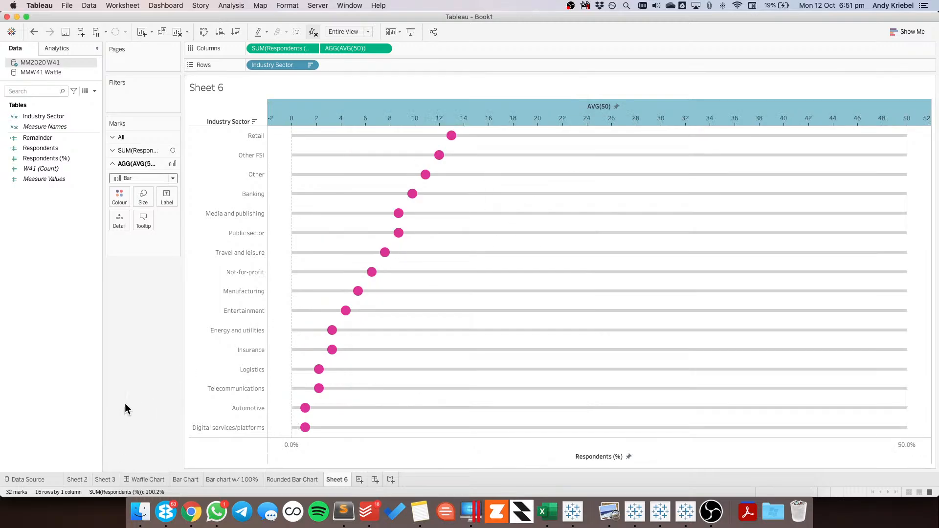
key("super+Tab")
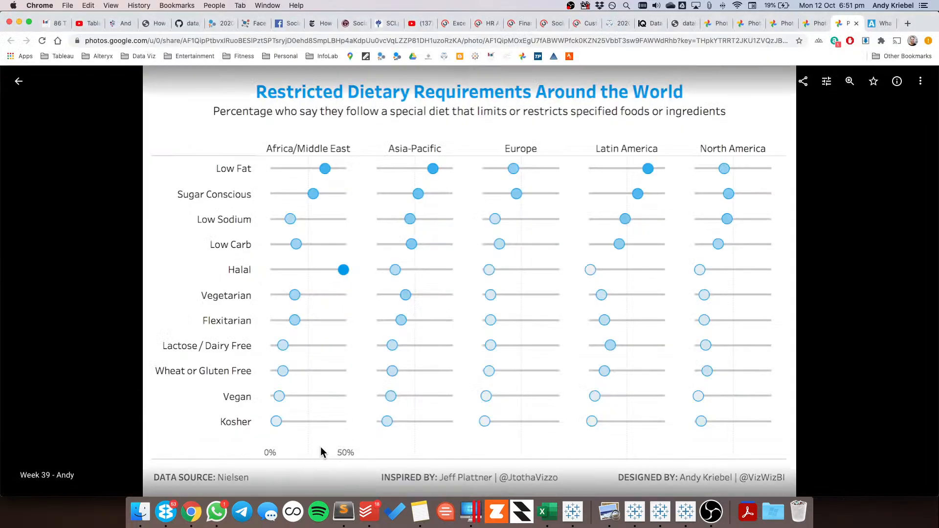
key("super+Tab")
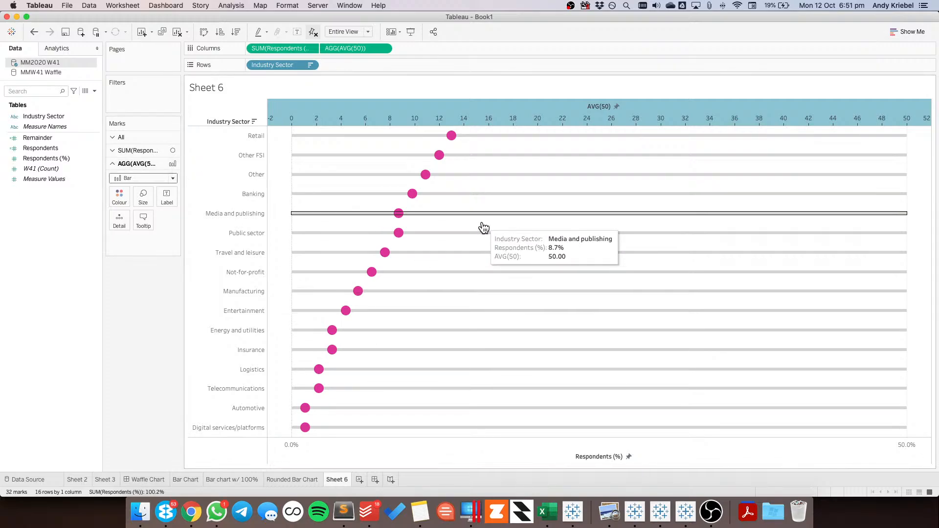
Format the sheet's column grid lines as a dotted line and set the column zero lines to None
right_click(932, 228)
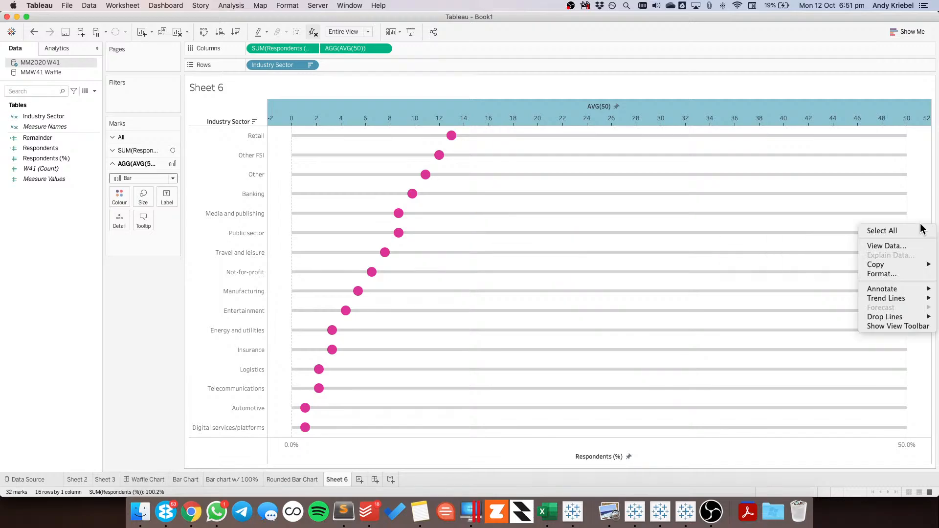
left_click(880, 273)
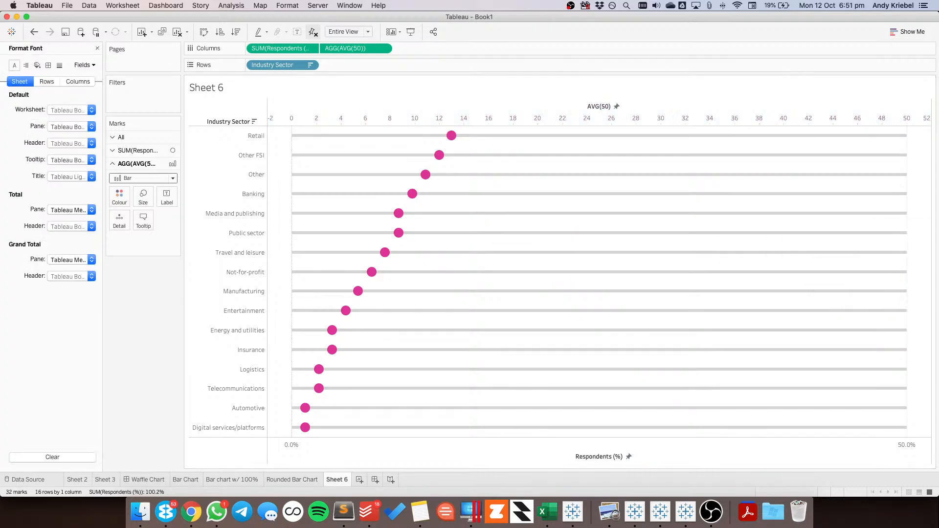
left_click(59, 66)
left_click(63, 110)
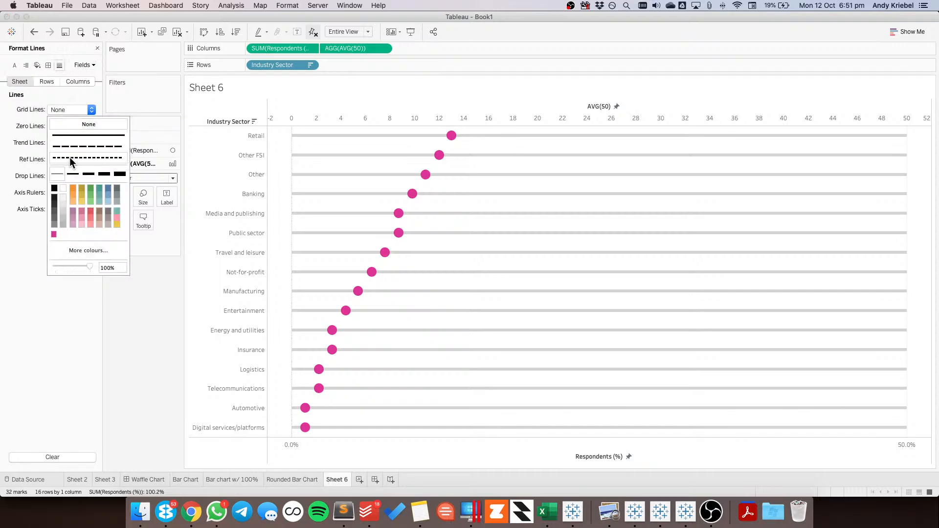
left_click(75, 82)
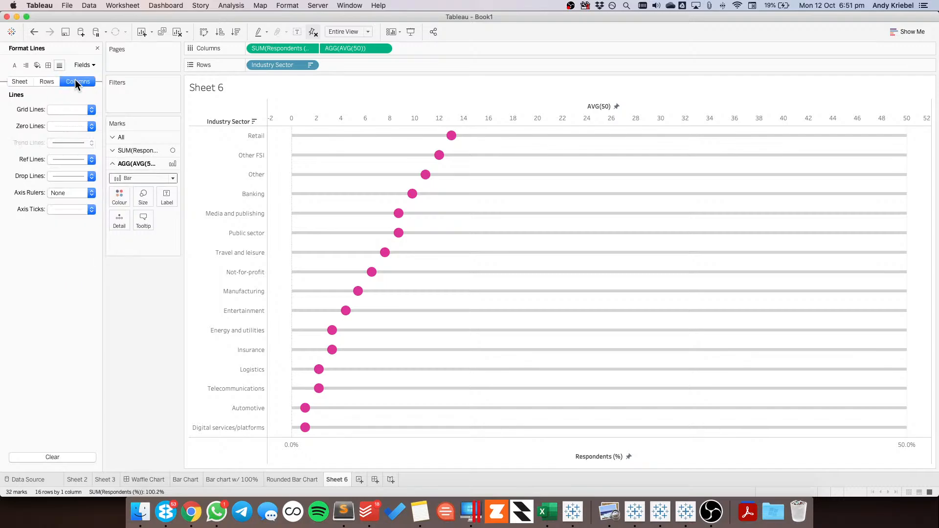
left_click(66, 110)
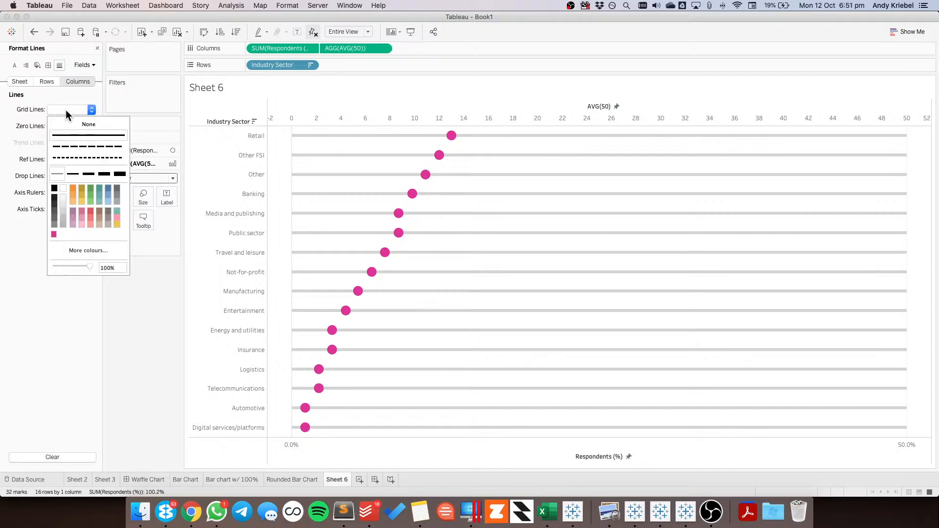
left_click(74, 157)
left_click(24, 126)
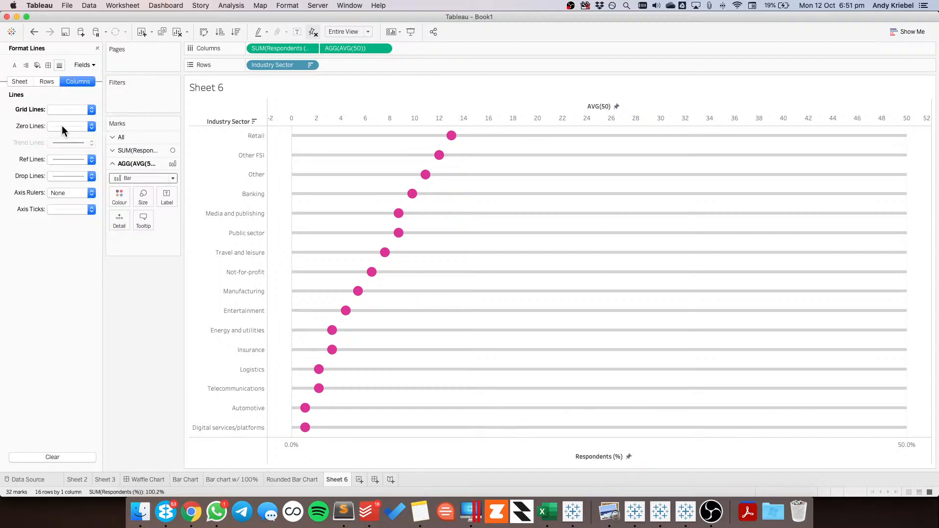
left_click(61, 126)
left_click(63, 136)
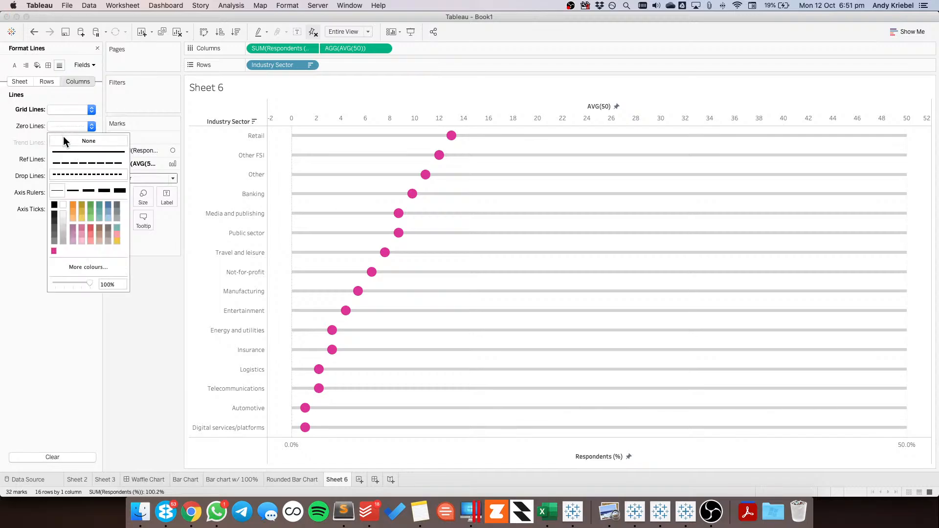
Set the major tick interval of the Respondents (%) axis to 25 and compare with the reference chart in Chrome
left_click(547, 453)
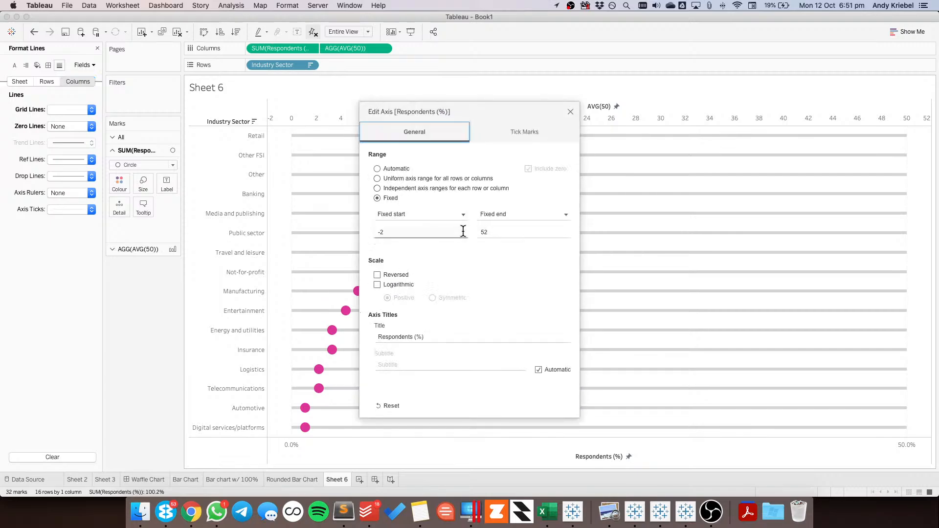
left_click(528, 131)
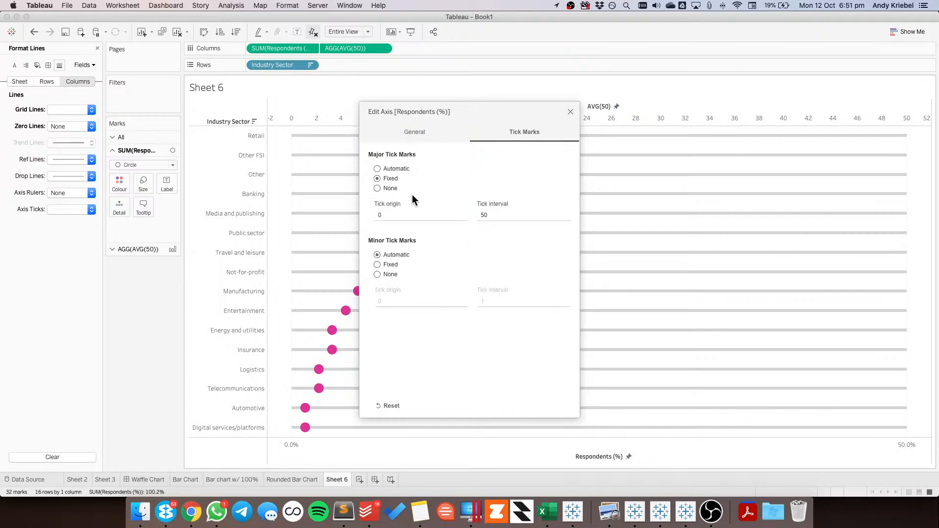
left_click(485, 214)
type("1")
key("Right")
key("shift+Left")
key("shift+Left")
type("50")
key("Tab")
key("shift+Tab")
type("25")
key("Tab")
key("super+Tab")
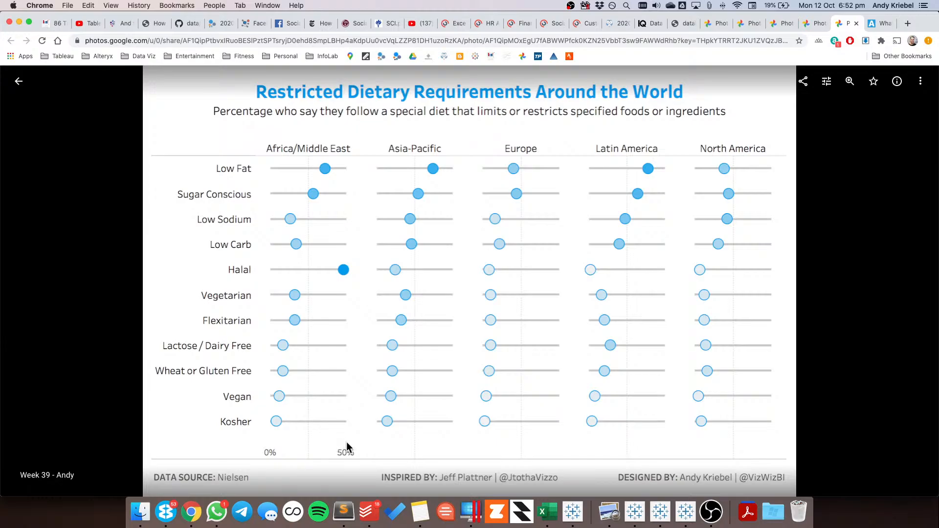
key("super+Tab")
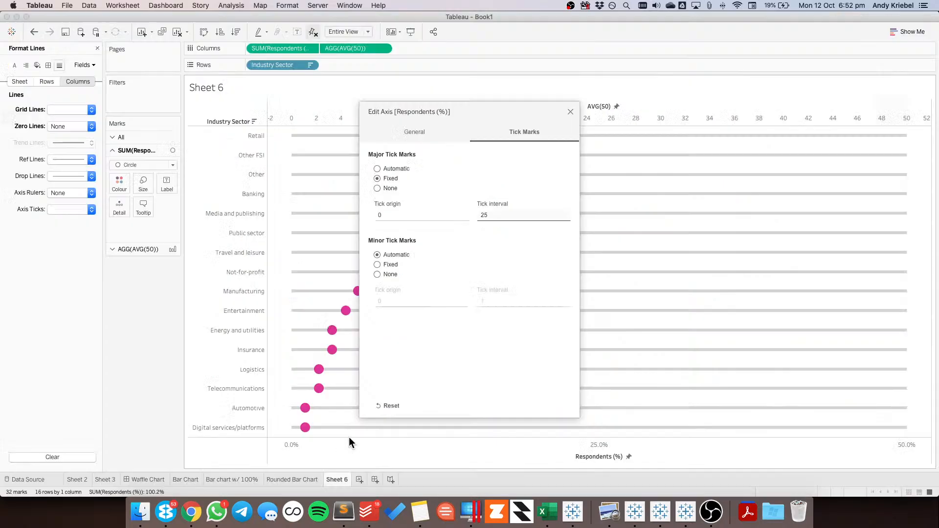
Try a tick origin of -5 on the Respondents (%) axis, then adjust the major ticks so only 25% is labelled
left_click(398, 216)
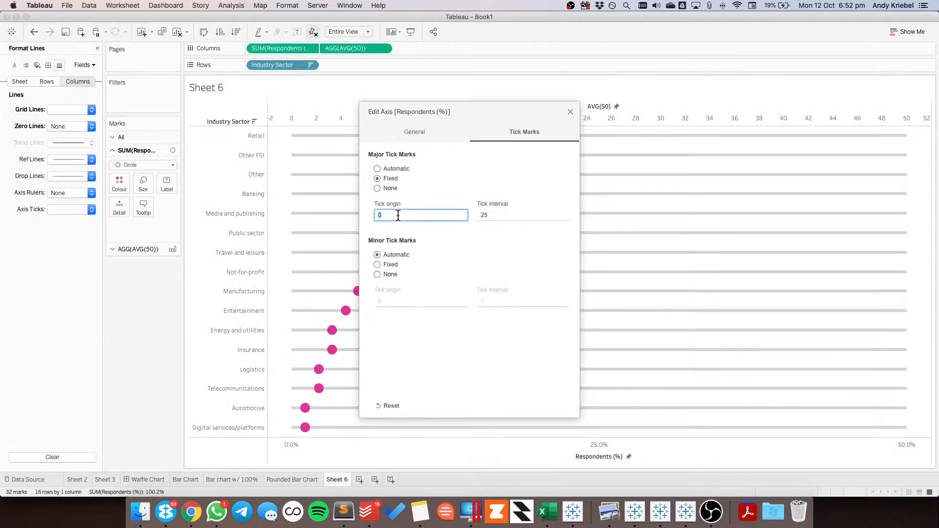
type("-5")
key("Tab")
key("Tab")
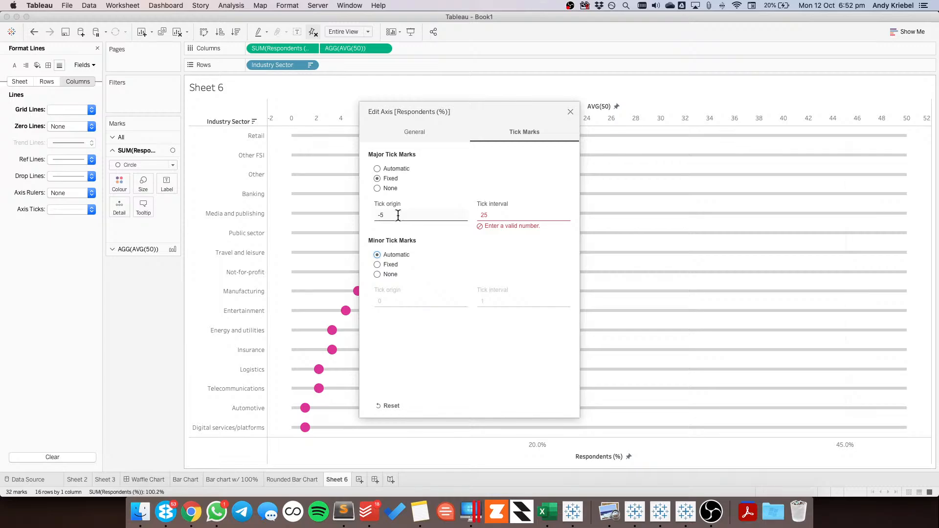
left_click(484, 215)
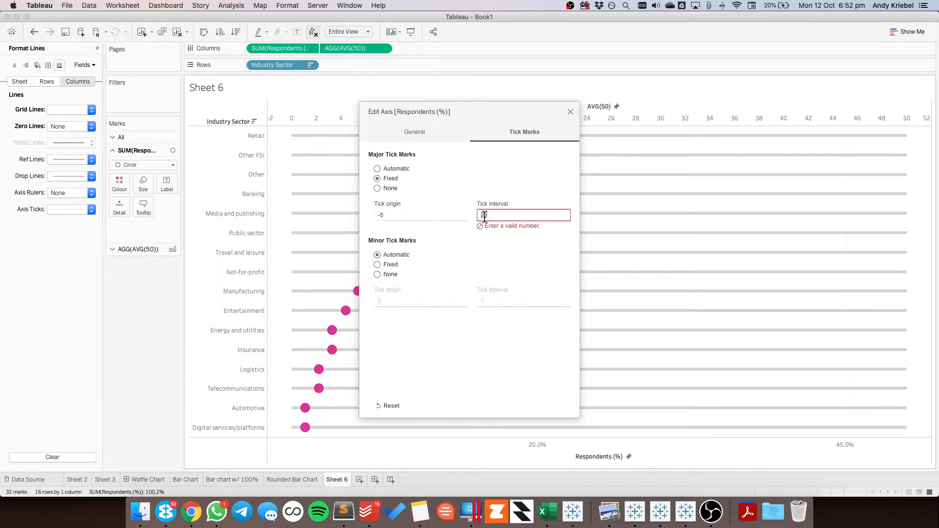
key("Tab")
left_click(570, 111)
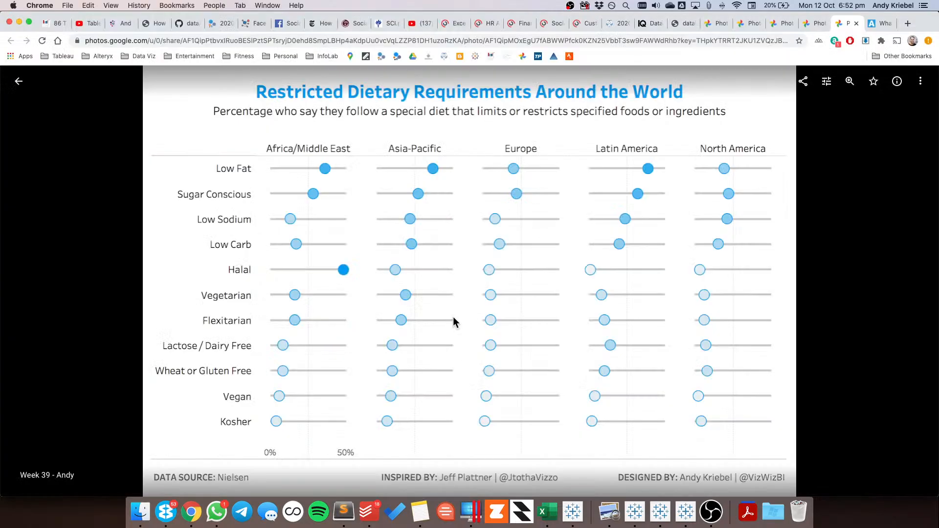
key("super+Tab")
key("super+Tab")
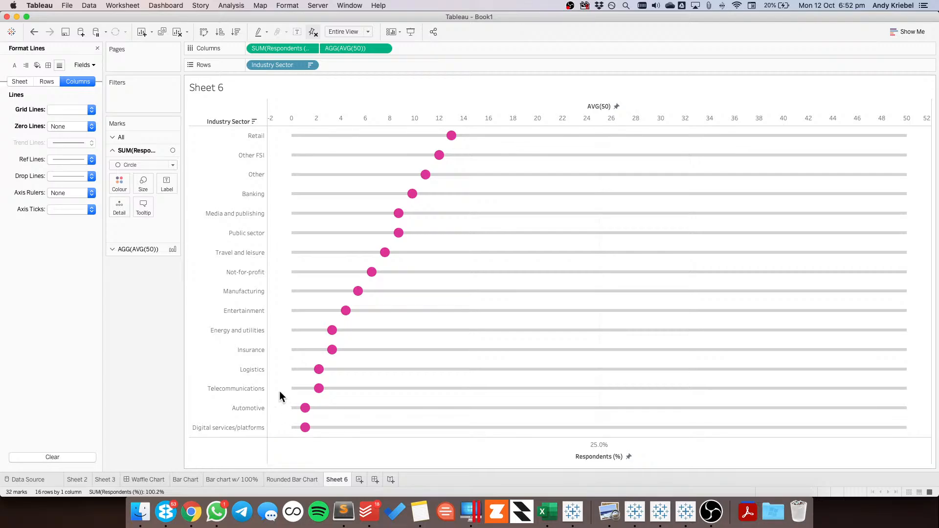
Remove the title of the Respondents (%) axis and compare the chart with the reference in Chrome
right_click(456, 454)
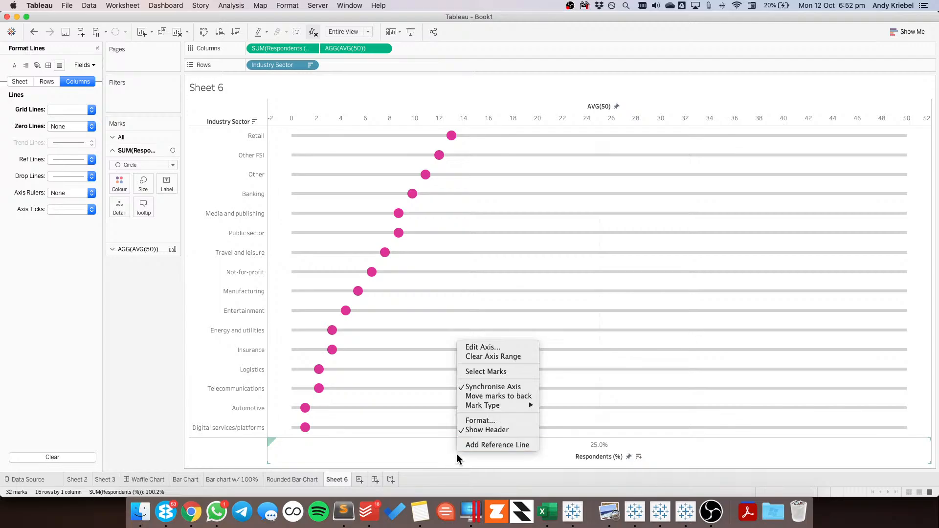
left_click(486, 347)
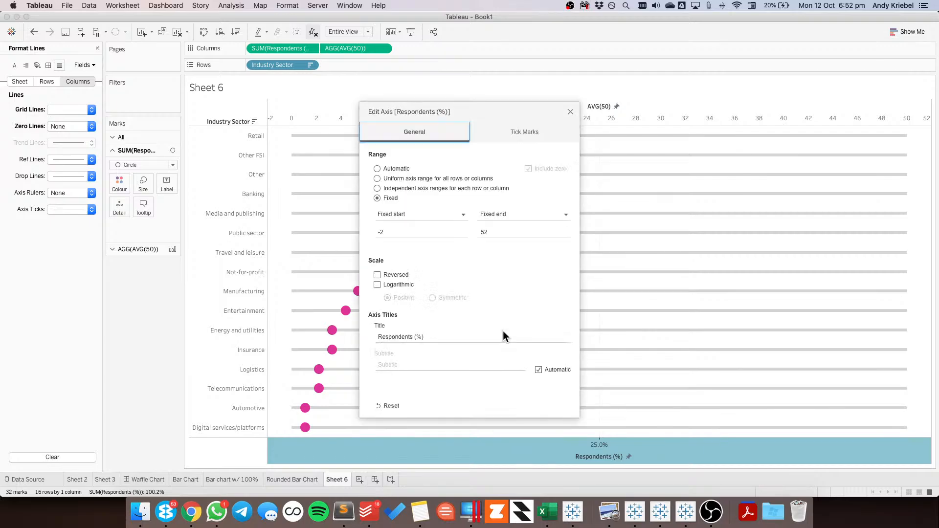
triple_click(479, 336)
key("BackSpace")
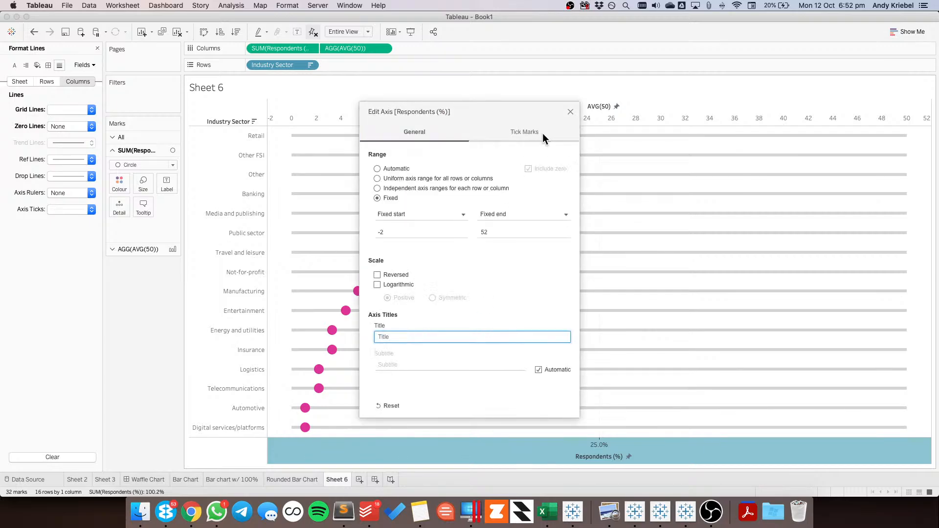
left_click(571, 111)
key("super+Tab")
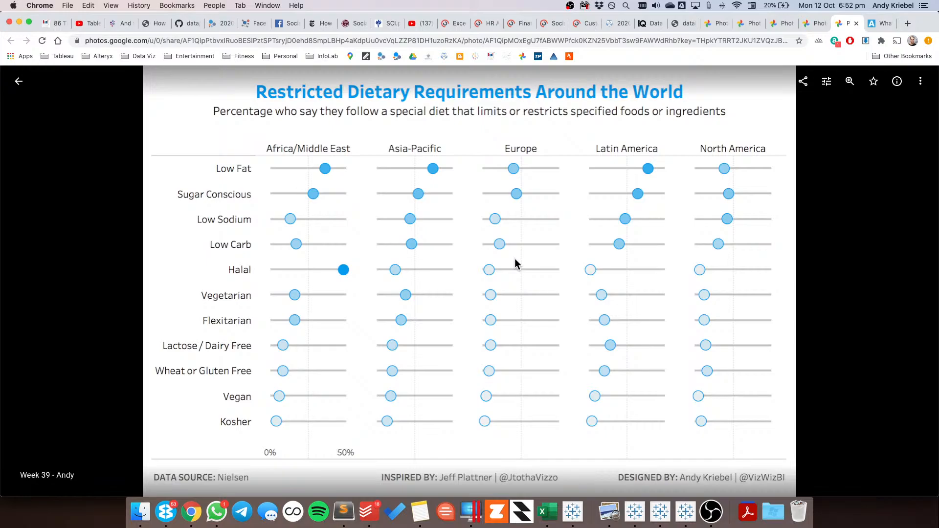
key("super+Tab")
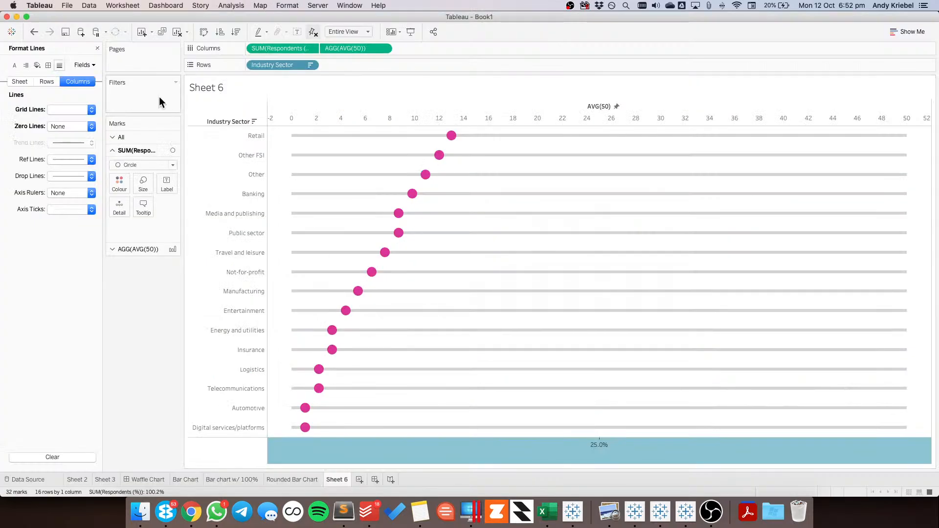
Check the reference chart in Chrome again and add a grand total row below the industry sectors
left_click(97, 48)
left_click(58, 49)
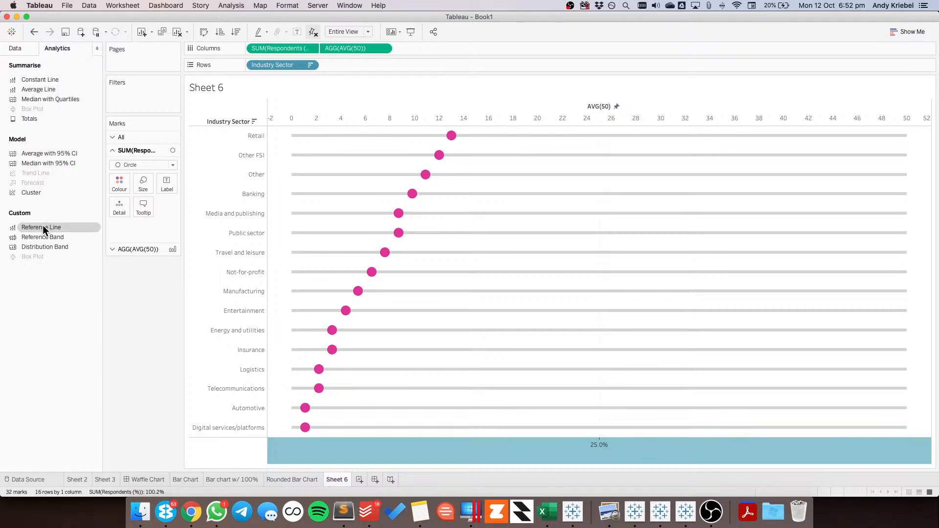
key("super+Tab")
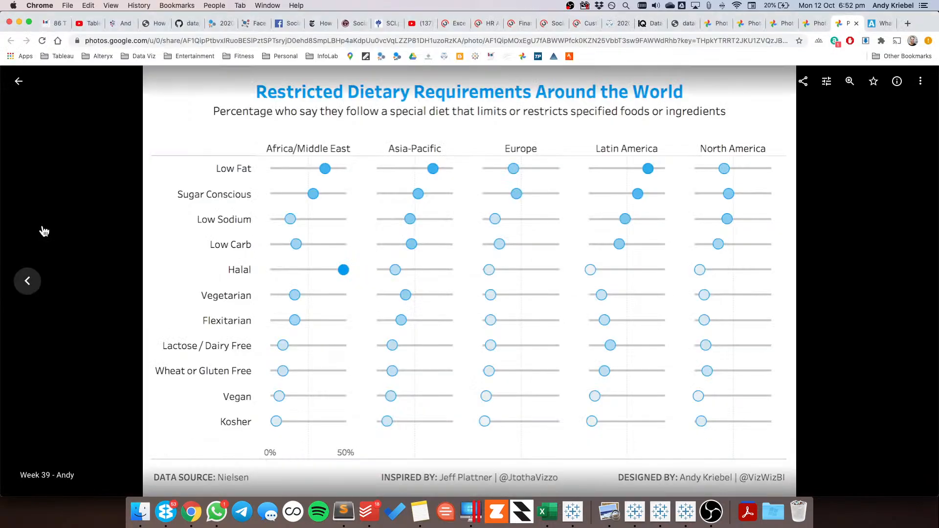
key("super+Tab")
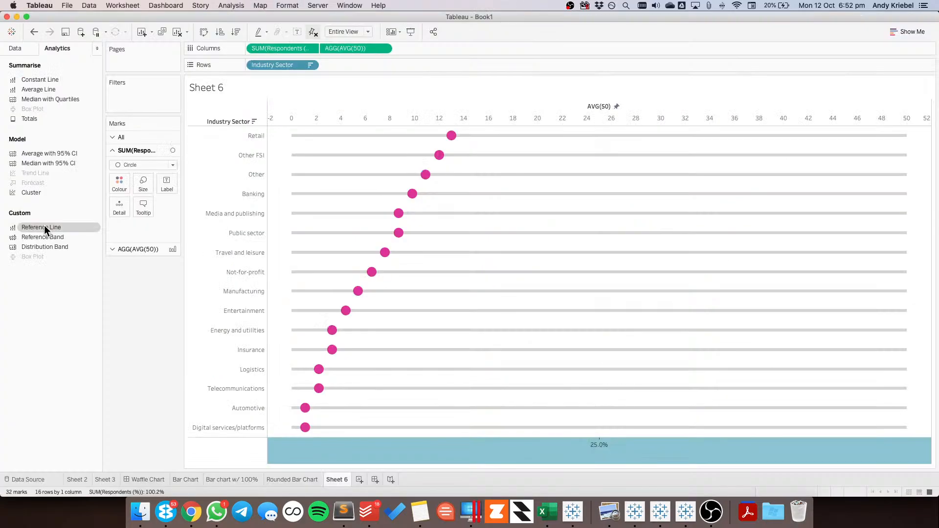
left_click(22, 48)
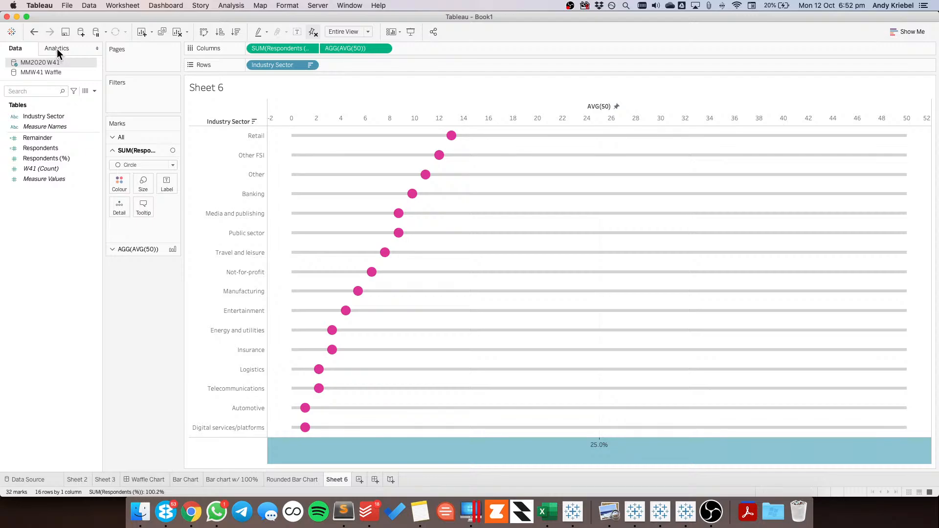
left_click(57, 49)
left_click_drag(37, 119, 321, 113)
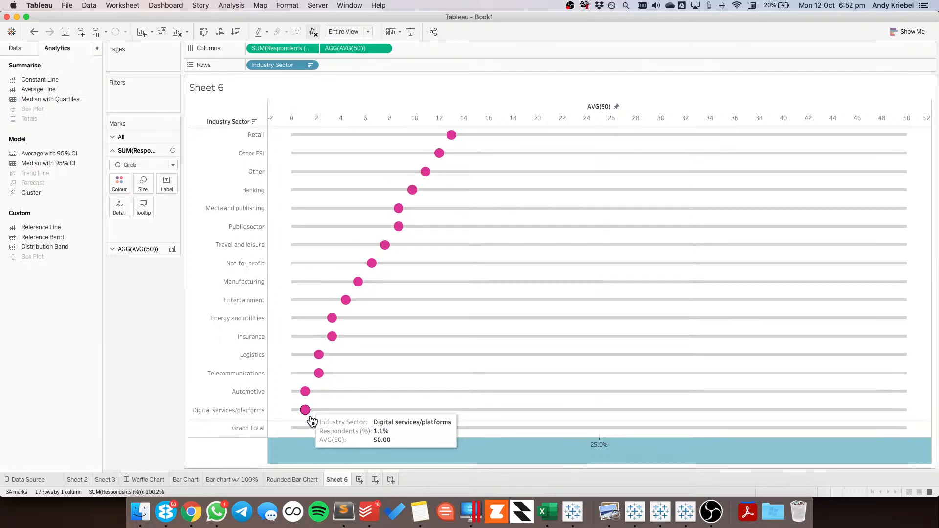
Hide the AVG(50) bar in the Grand Total row by setting its total to Hide
left_click(305, 429)
left_click(331, 426)
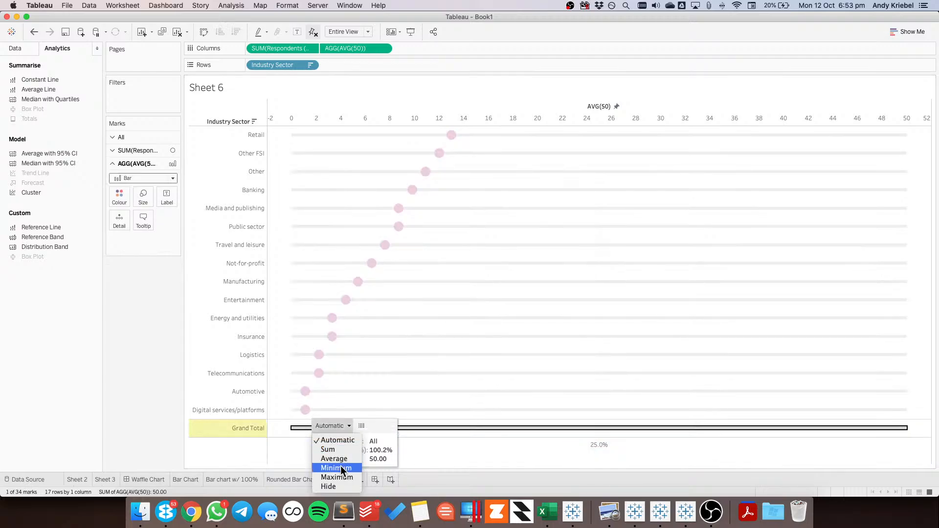
left_click(340, 488)
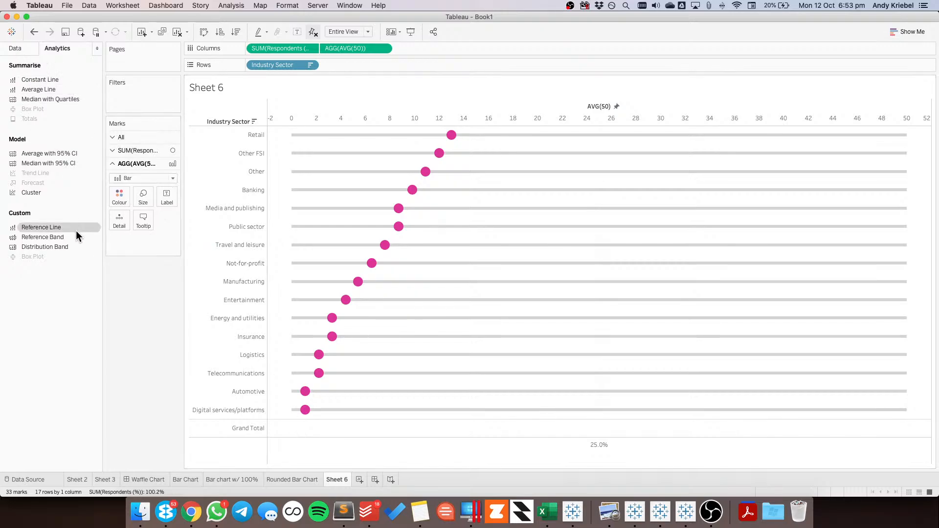
Add a reference band on SUM(Respondents (%)) across the entire table, starting at a constant value of 0
left_click_drag(74, 237, 271, 143)
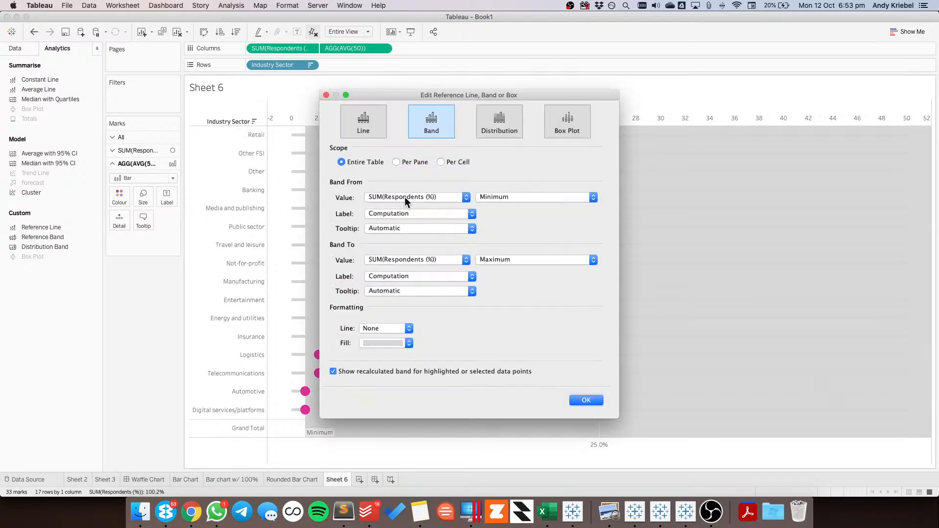
left_click(532, 197)
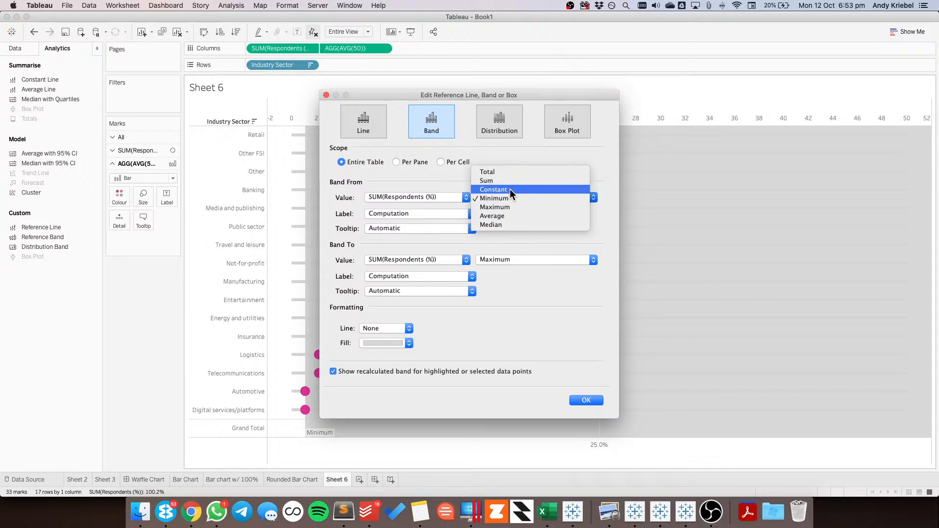
left_click(510, 189)
left_click_drag(386, 198, 339, 197)
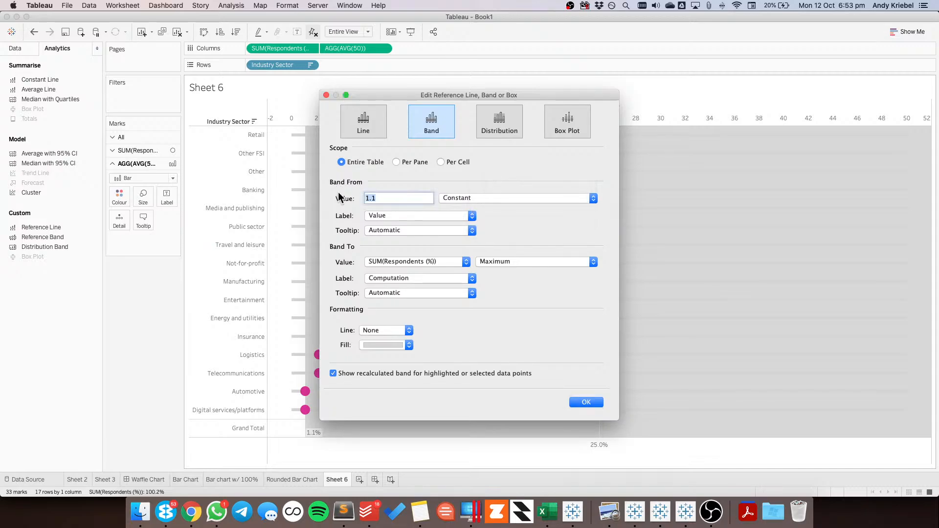
type("0")
key("Tab")
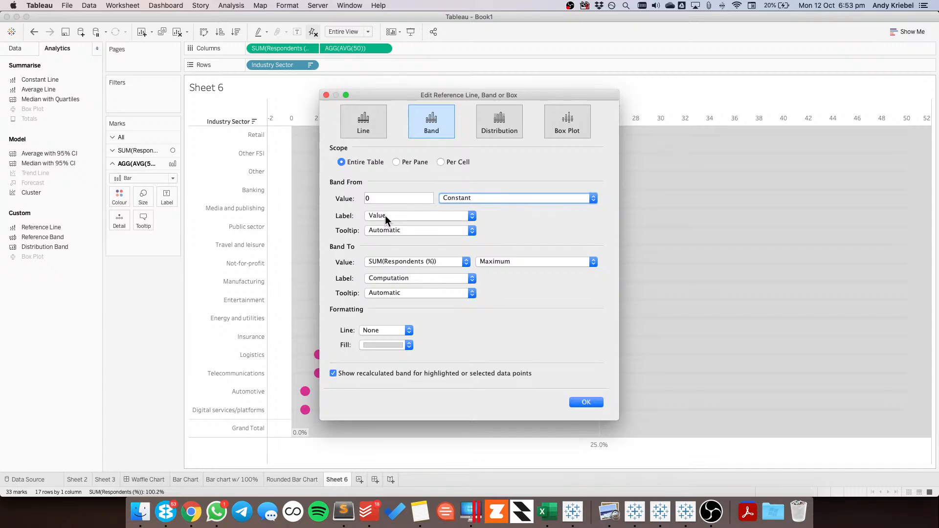
End the reference band at a constant value of 50
left_click(486, 262)
left_click(494, 246)
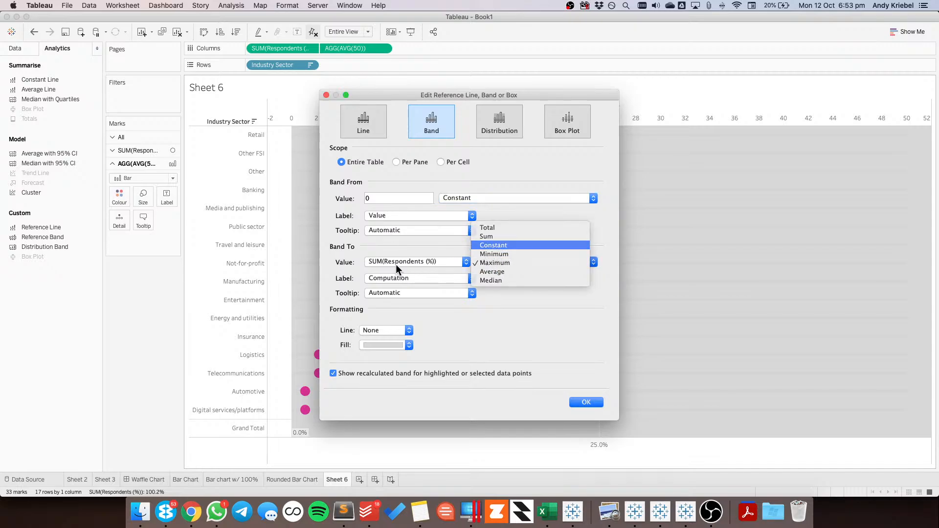
left_click_drag(394, 263, 350, 266)
type("50")
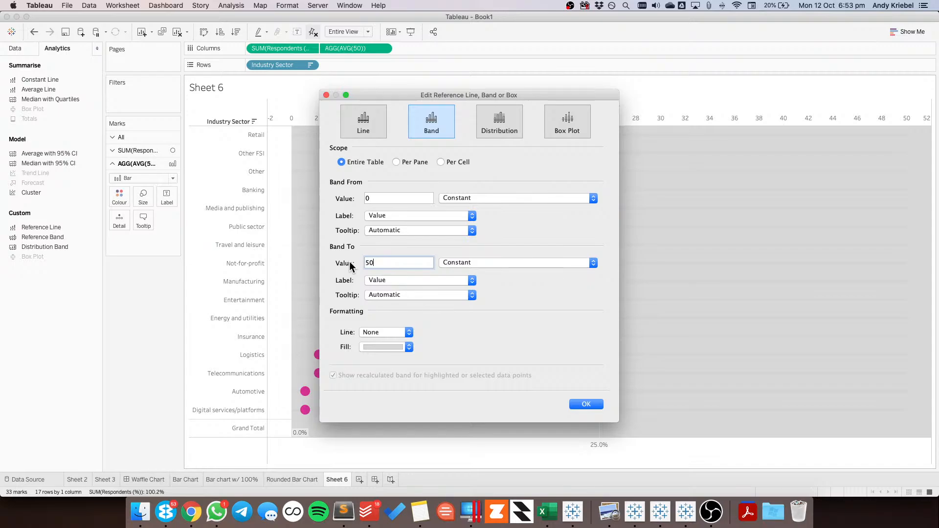
key("Tab")
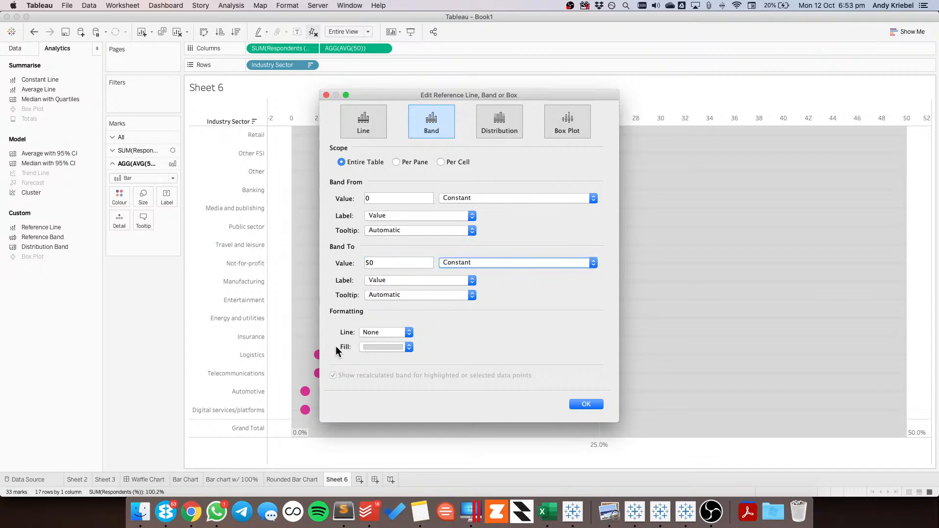
Set the reference band's fill to None and apply the band to the chart
left_click(375, 333)
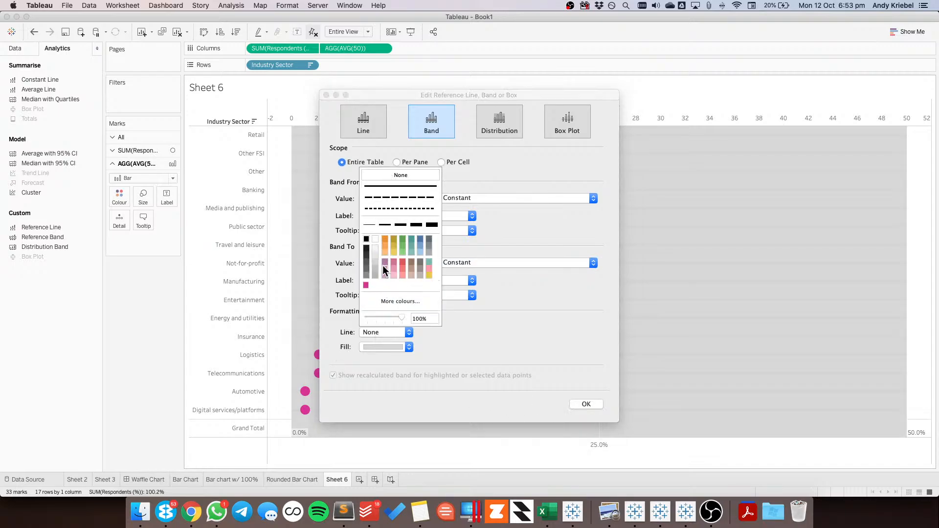
left_click(345, 326)
left_click(374, 348)
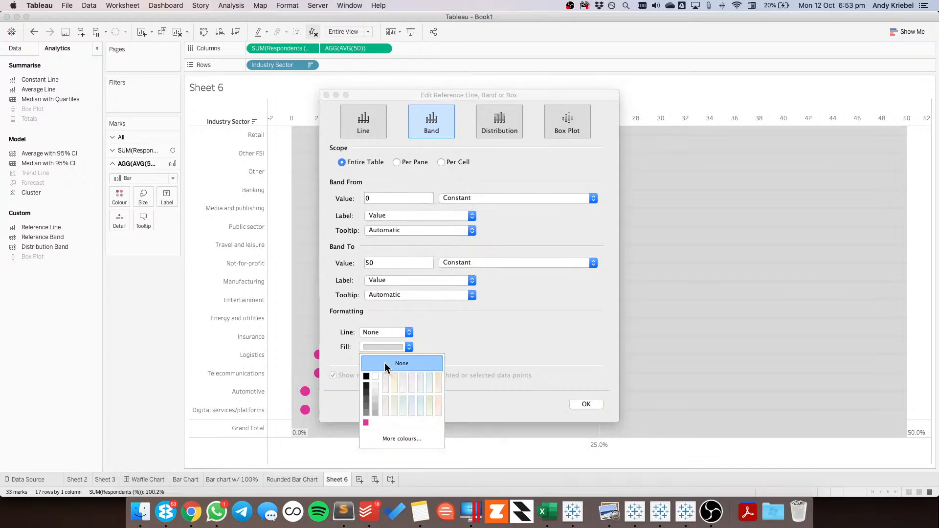
left_click(386, 364)
left_click(585, 406)
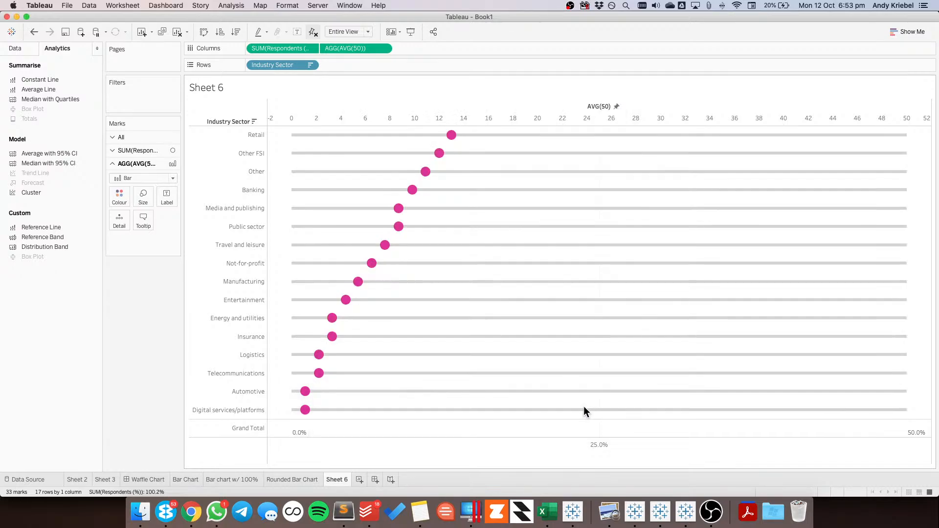
Open the formatting of the reference band and centre its labels horizontally
left_click(294, 431)
left_click(294, 431)
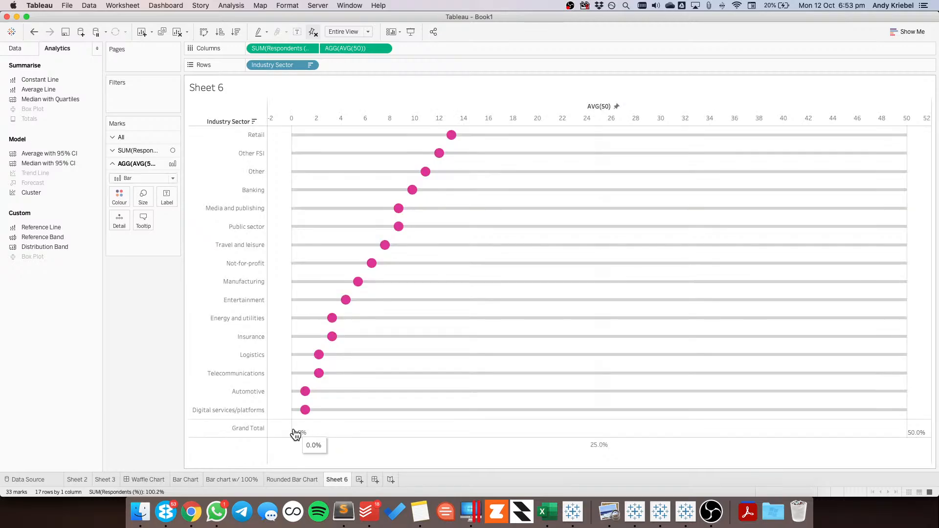
left_click(293, 428)
left_click(332, 429)
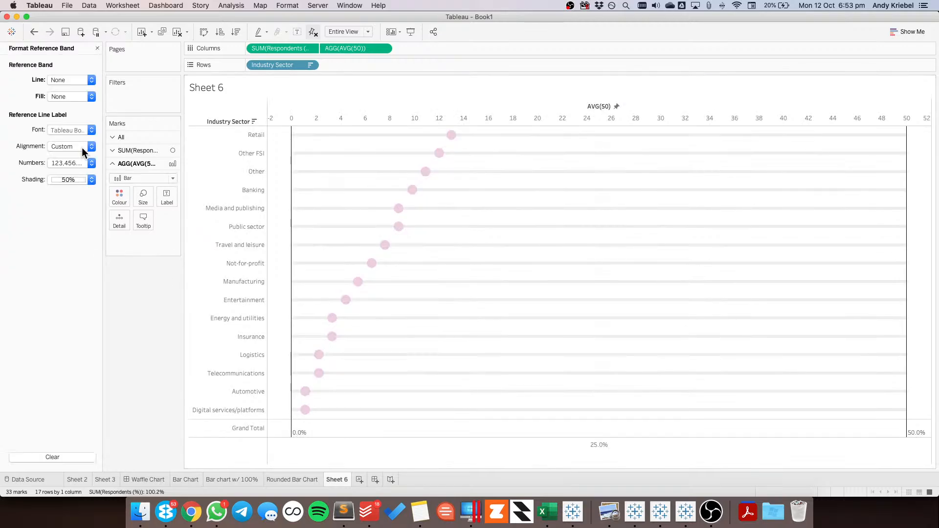
left_click(61, 147)
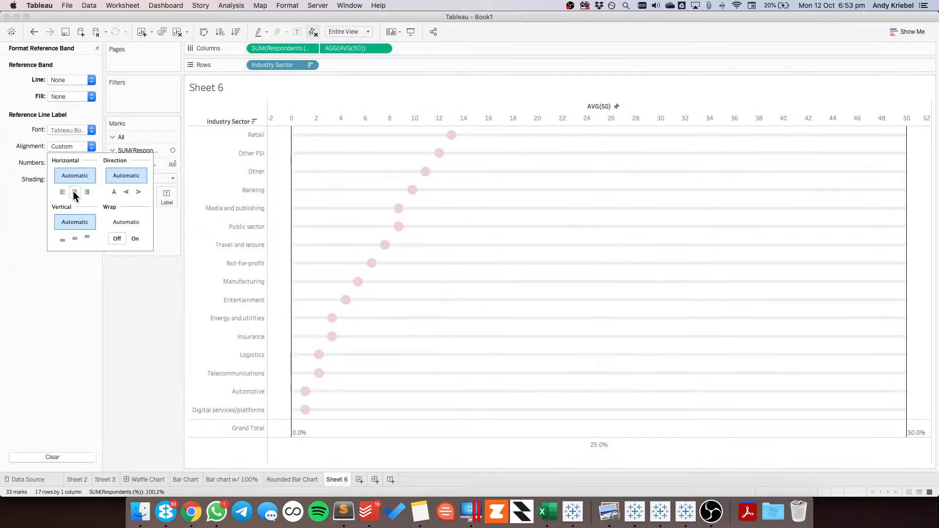
left_click(74, 193)
Increase the reference band labels' font size to 12
left_click(66, 130)
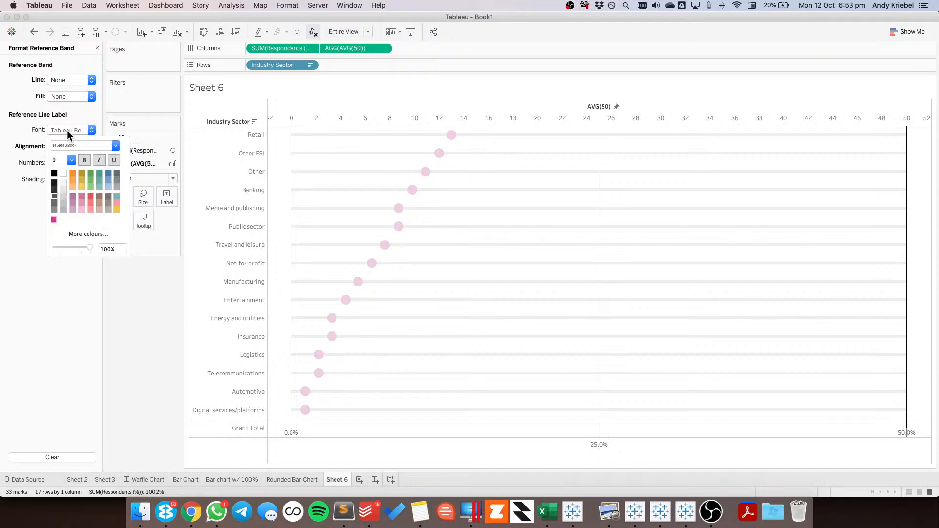
left_click(72, 161)
left_click(64, 194)
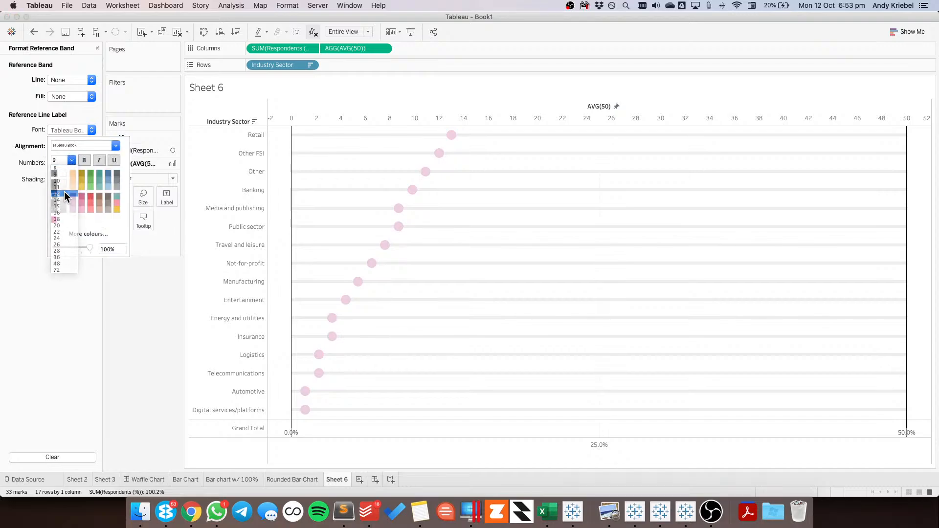
left_click(131, 350)
key("super+Tab")
key("super+Tab")
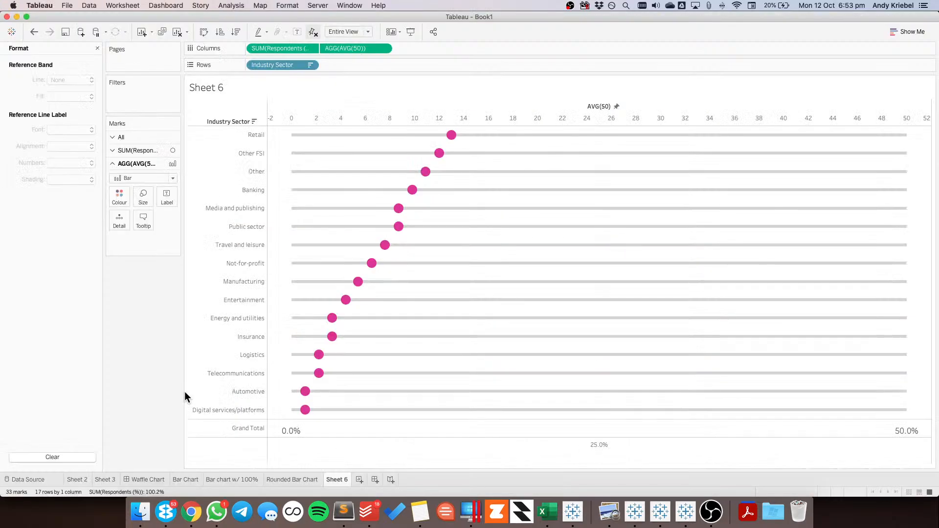
Format the reference band labels as custom numbers with 0 decimal places and a % suffix
left_click(291, 432)
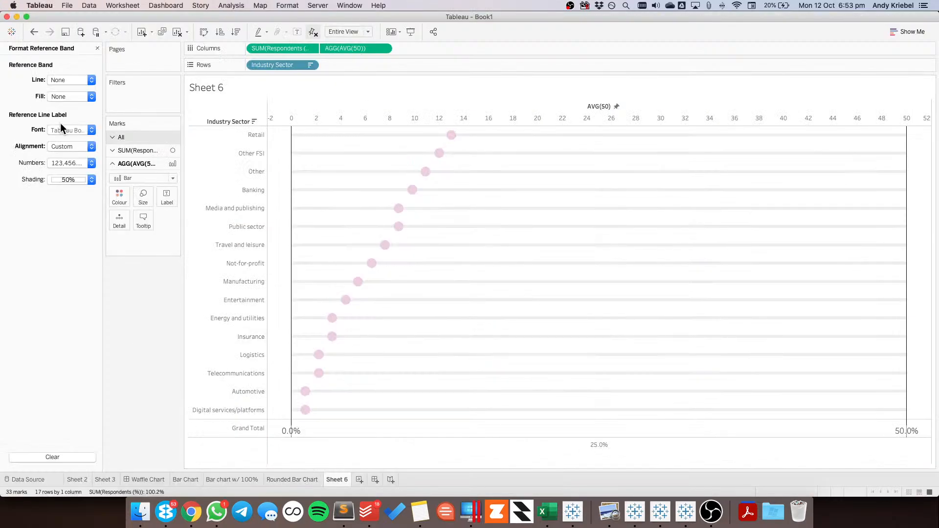
left_click(60, 163)
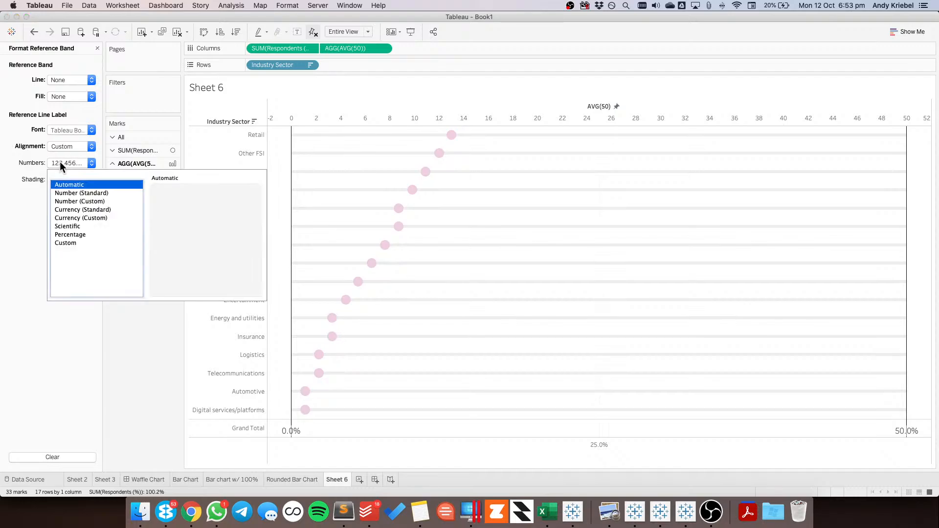
left_click(80, 201)
left_click(194, 272)
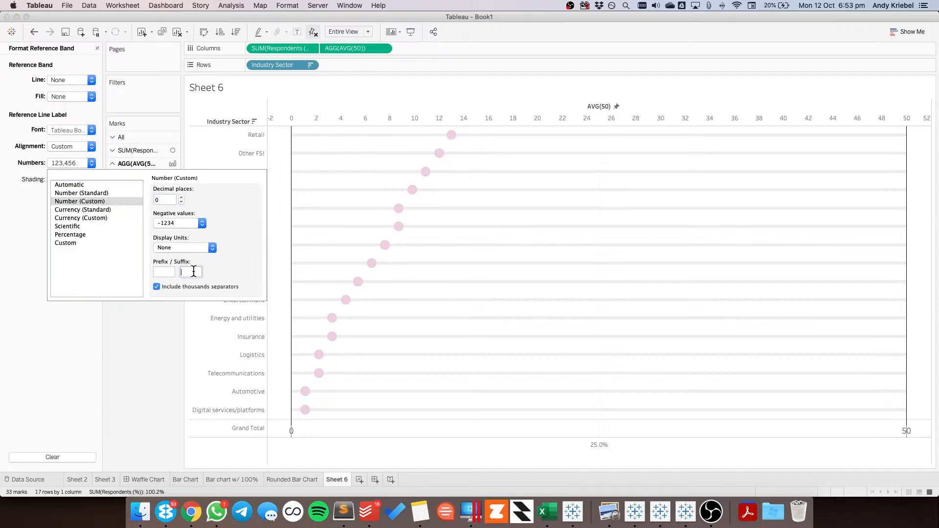
type("%")
left_click(335, 426)
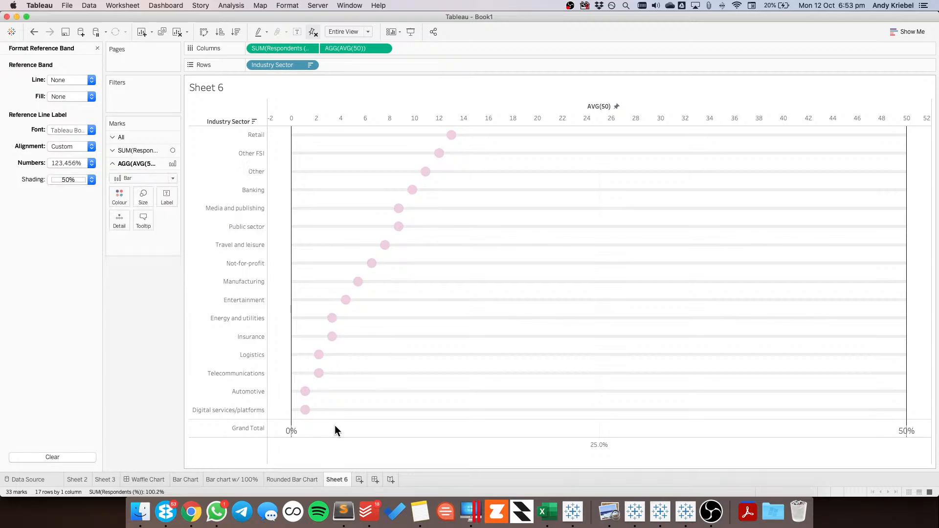
left_click(335, 427)
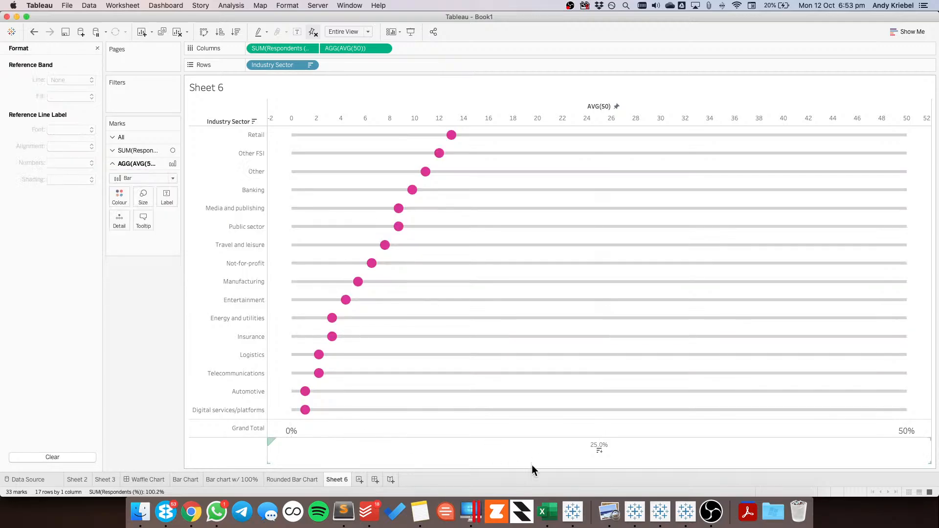
Hide the Respondents (%) axis header and blank out the Grand Total row's label
right_click(584, 450)
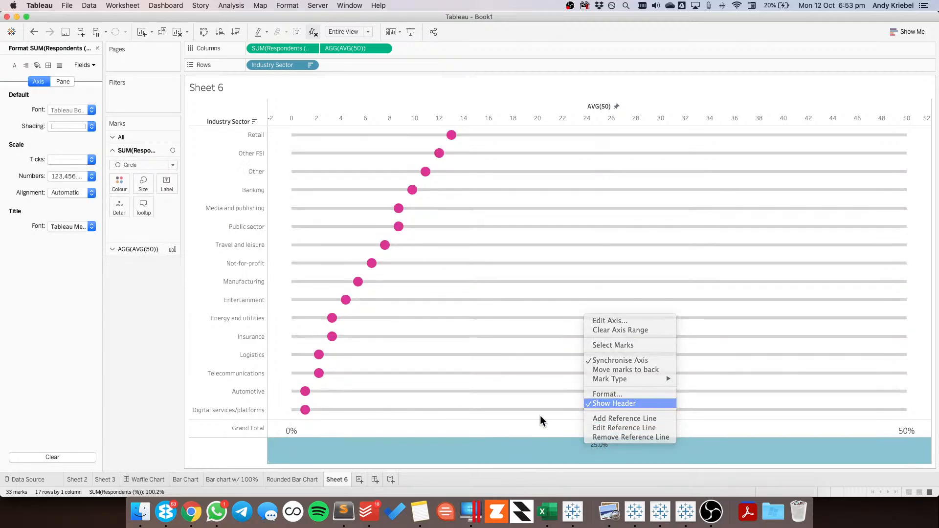
left_click(599, 403)
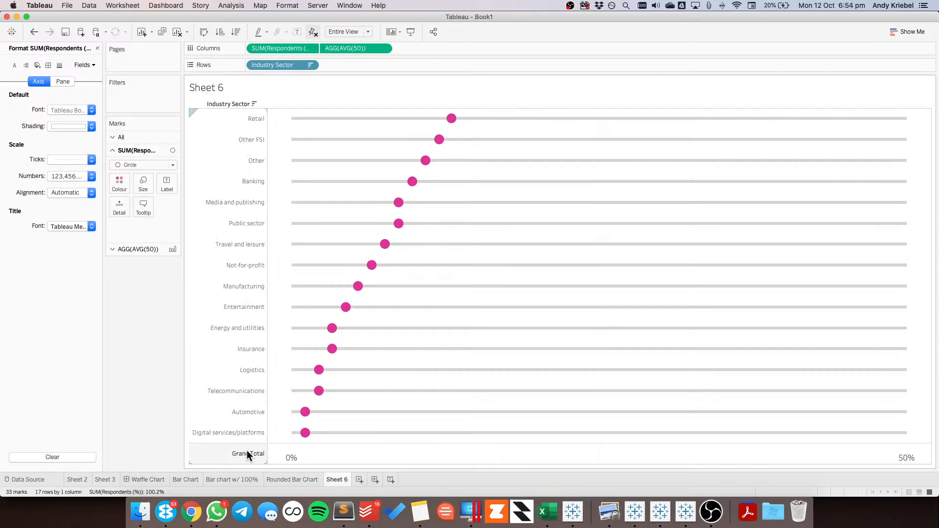
right_click(247, 452)
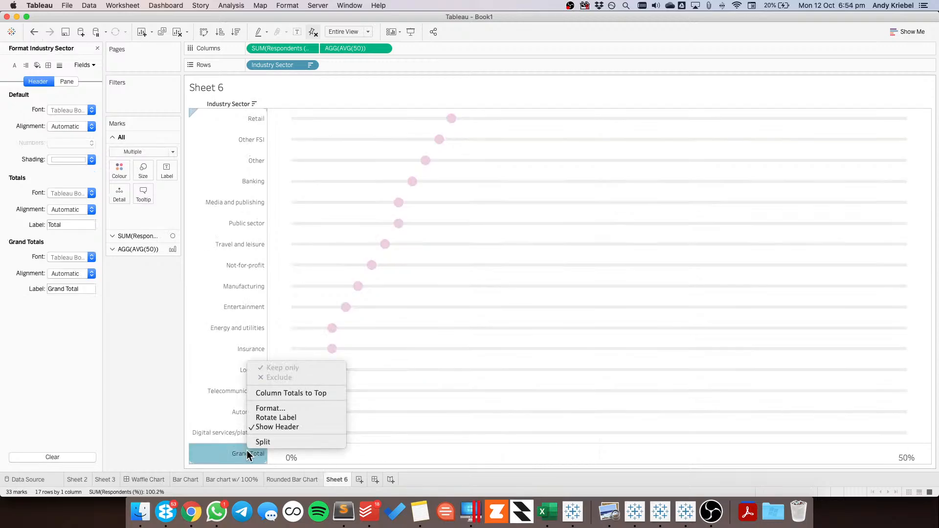
left_click(77, 290)
left_click_drag(82, 286, 34, 291)
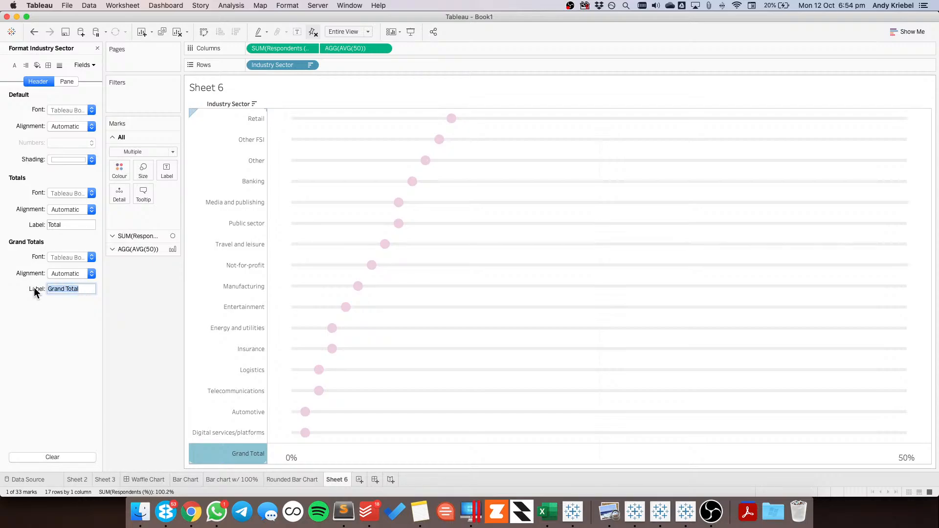
key("BackSpace")
key("Return")
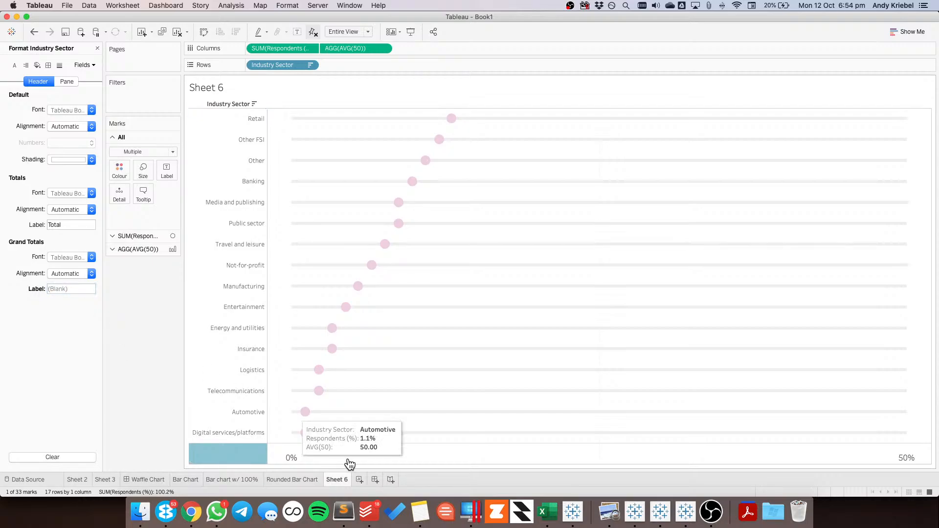
left_click(348, 460)
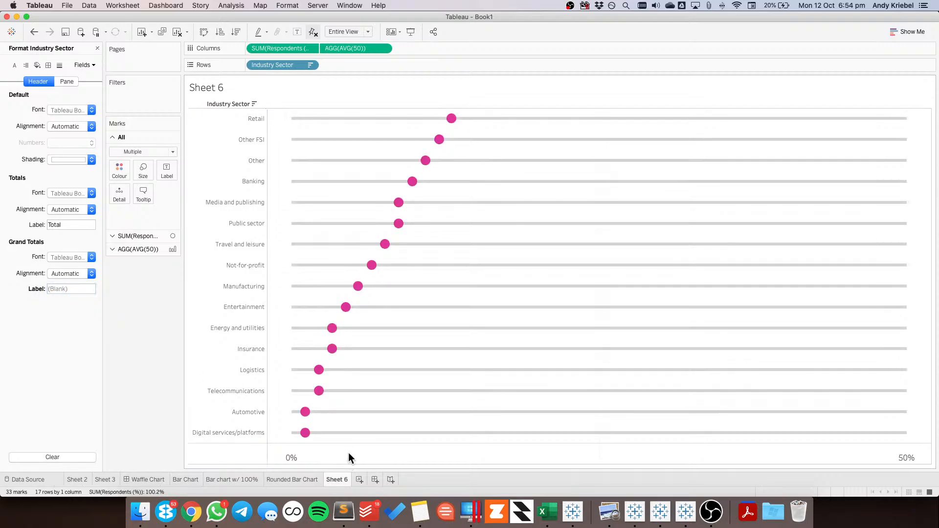
Set the pane borders of the sheet's row and column dividers to None and raise the column divider level to maximum
left_click(49, 65)
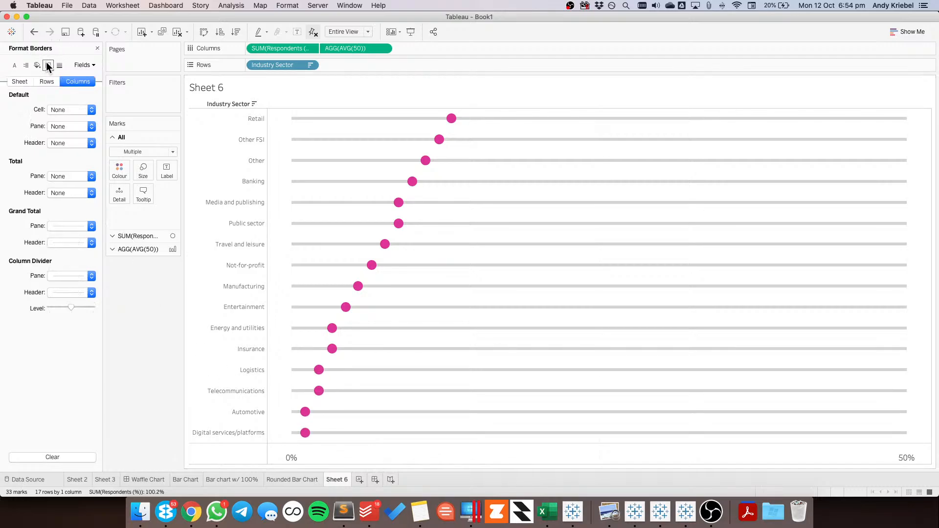
left_click(59, 292)
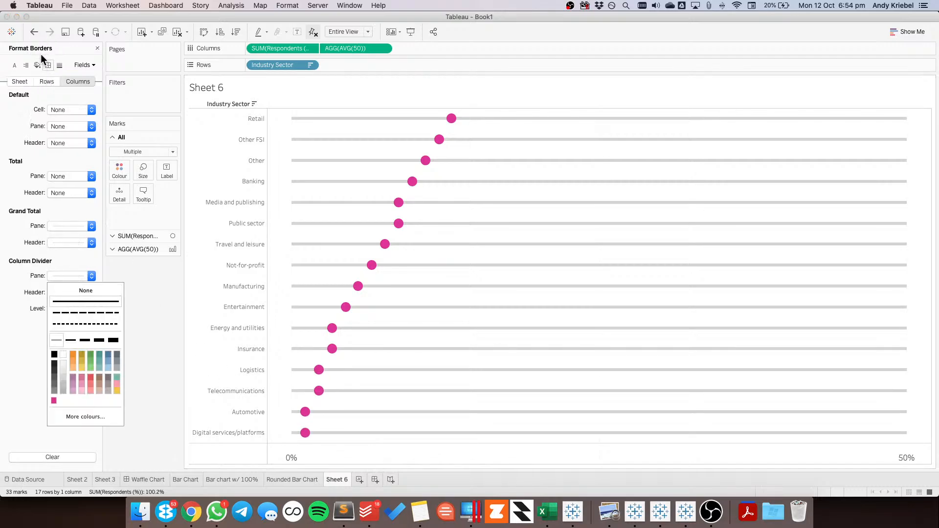
left_click(19, 81)
left_click(61, 343)
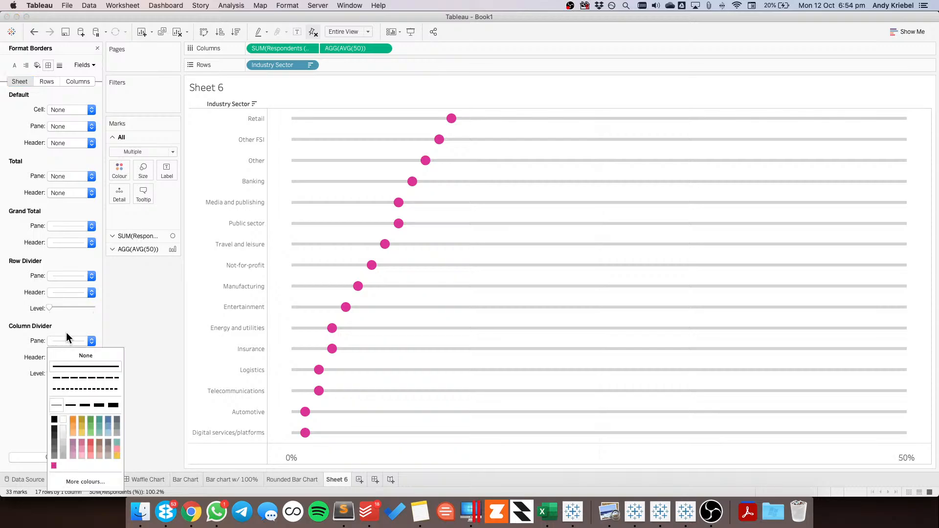
left_click(61, 277)
left_click(64, 291)
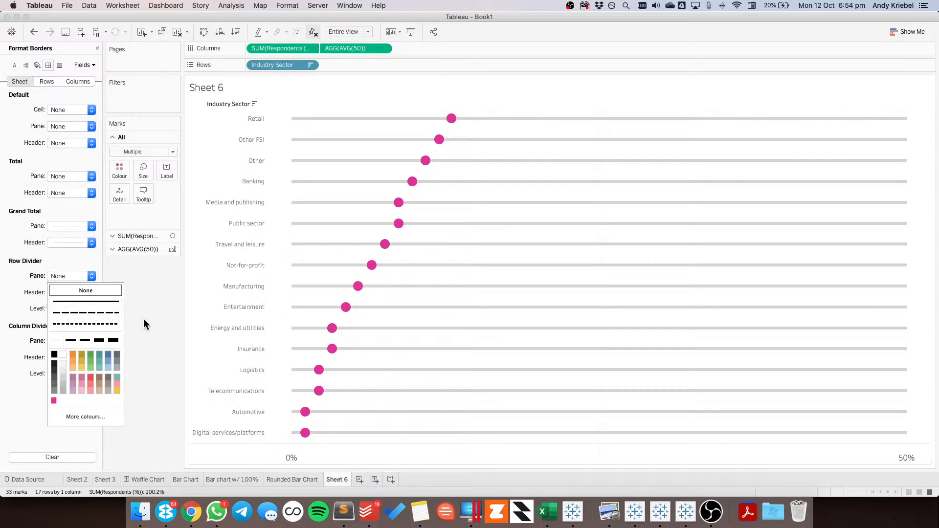
left_click(143, 319)
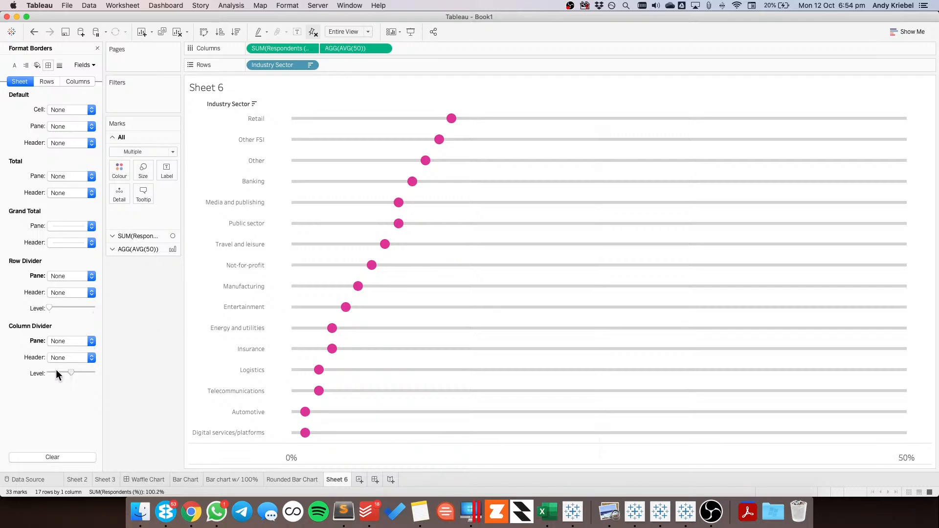
left_click_drag(50, 371, 94, 372)
Set the Grand Total pane and header borders to None
left_click(62, 228)
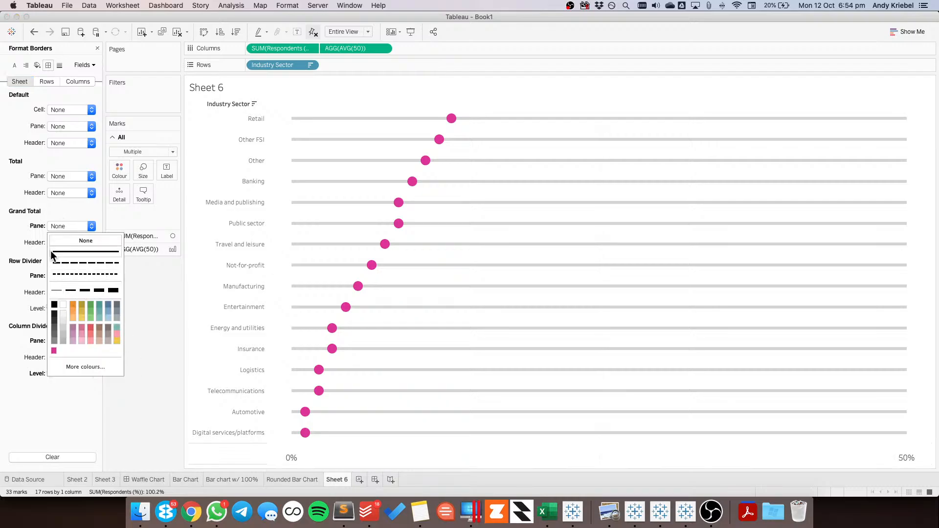
left_click(30, 244)
left_click(66, 243)
left_click(69, 257)
left_click(134, 339)
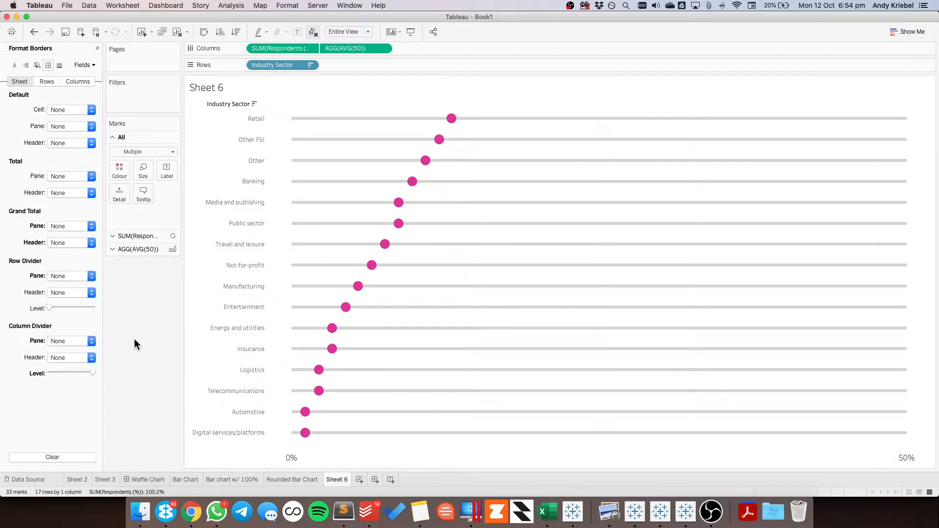
Enlarge the pink circle marks of SUM(Respondents (%)) to slightly above the middle of the size range
left_click(136, 237)
left_click(144, 184)
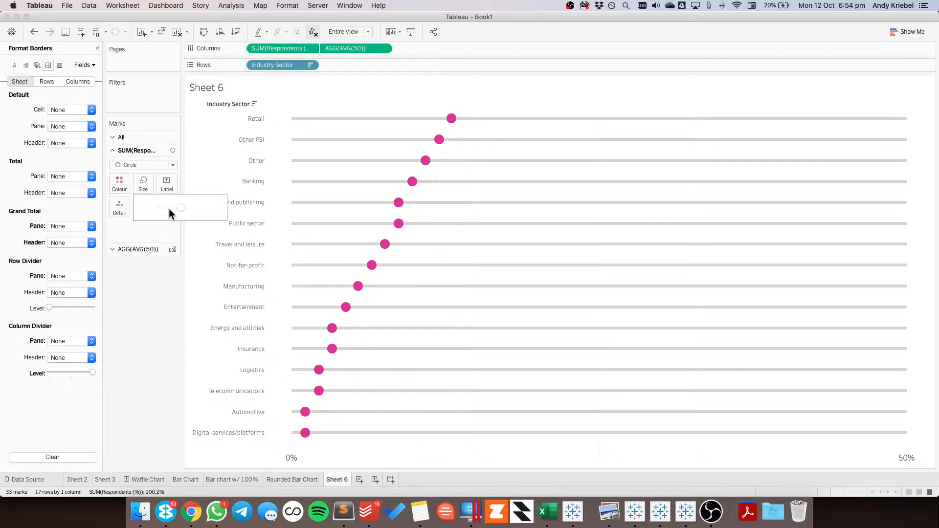
left_click_drag(194, 209, 196, 207)
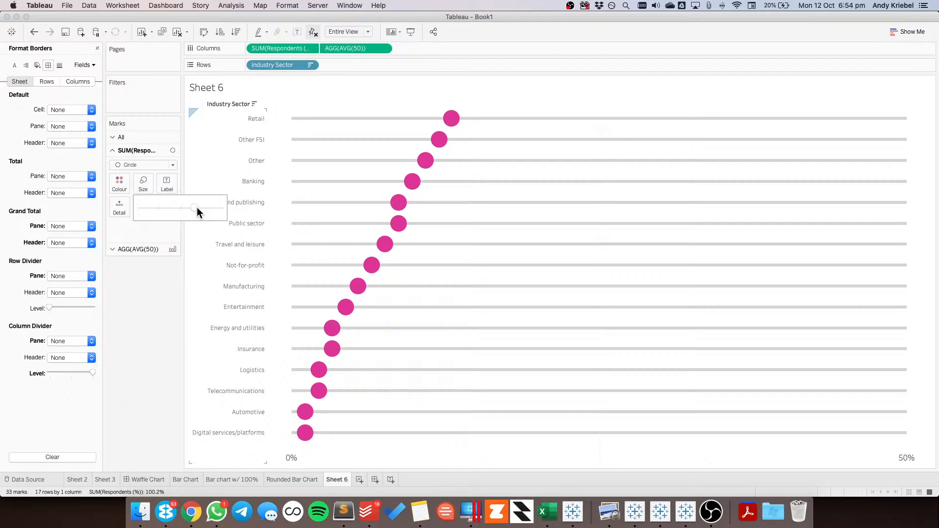
Check the reference dot plot in the browser, then colour the circle marks in Tableau by Respondents (%)
key("super+Tab")
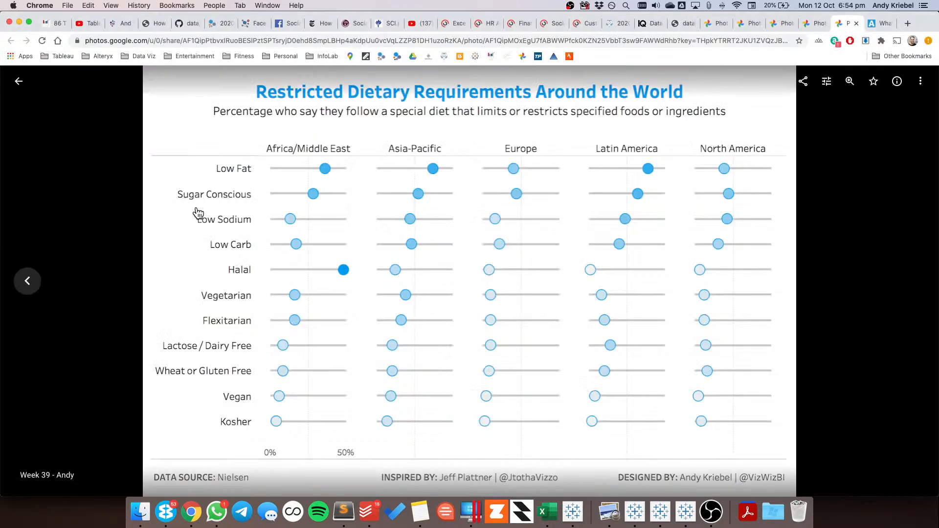
key("super+Tab")
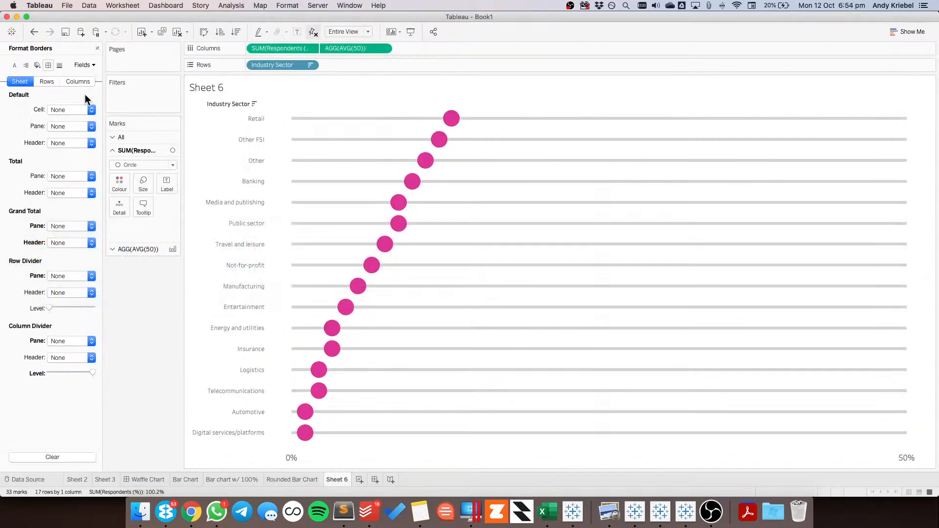
left_click(97, 48)
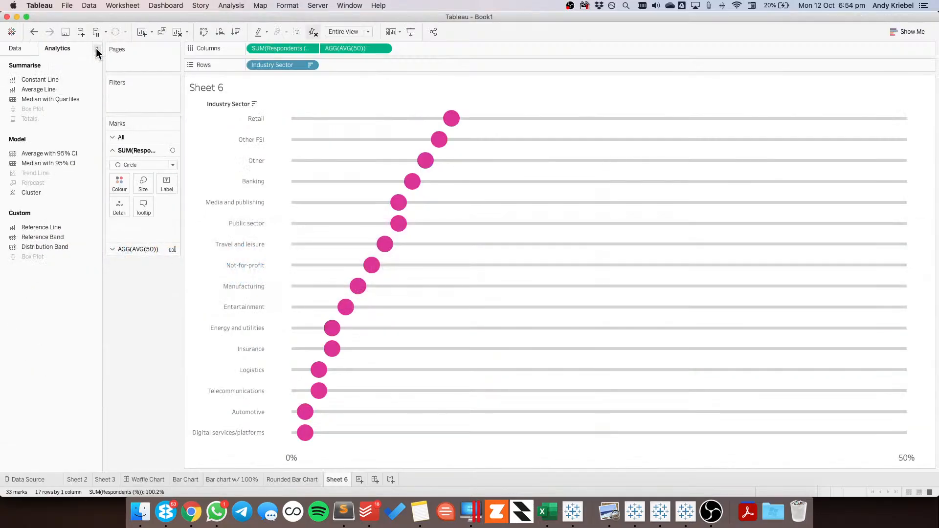
left_click(24, 47)
left_click_drag(47, 157, 116, 177)
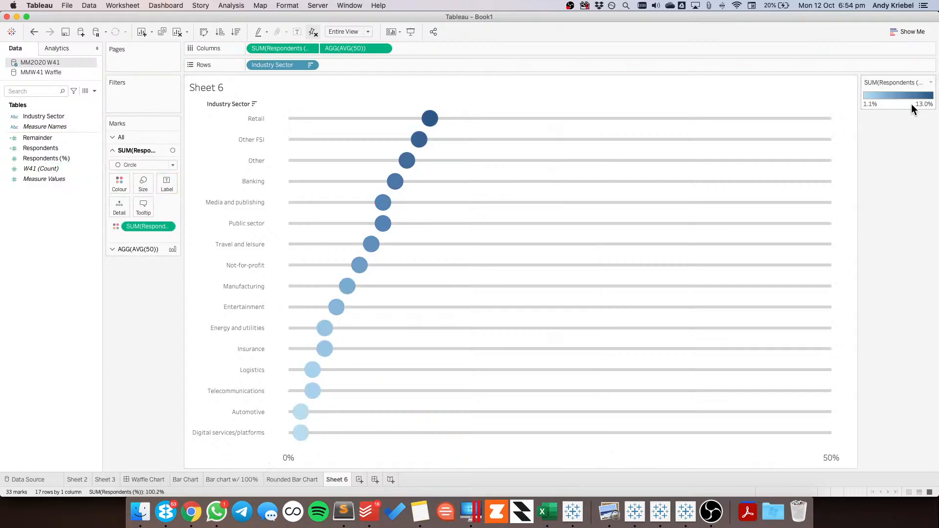
Change the circles' colour palette to Color Brewer Purple
double_click(905, 105)
left_click(472, 201)
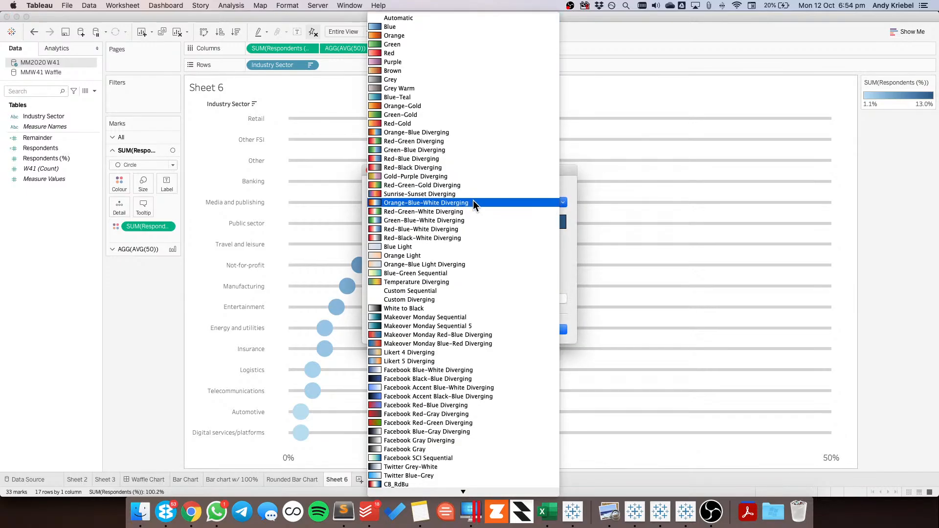
scroll(473, 348, "down", 3)
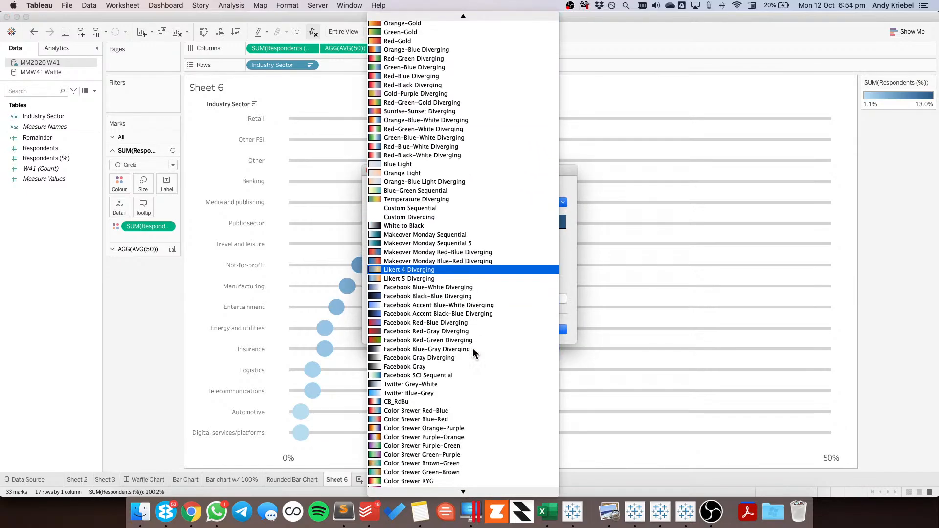
scroll(473, 348, "down", 8)
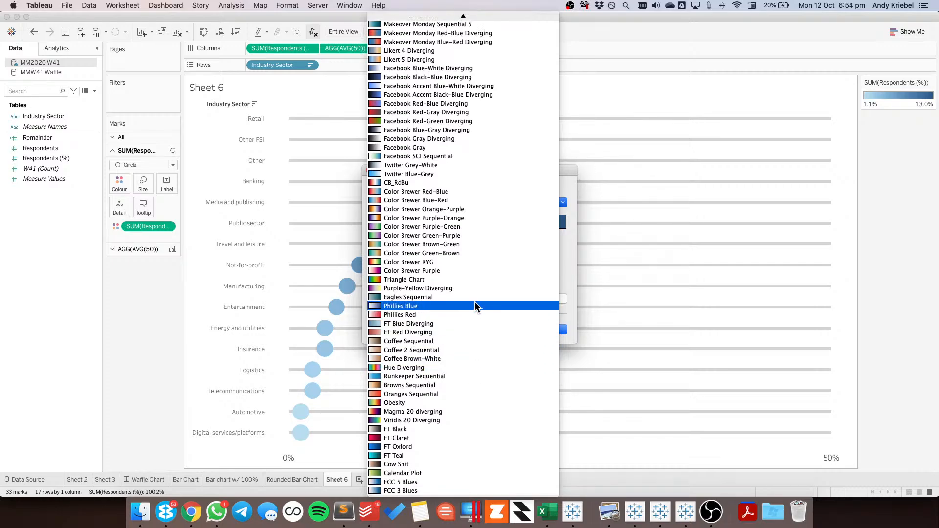
left_click(431, 270)
left_click(428, 330)
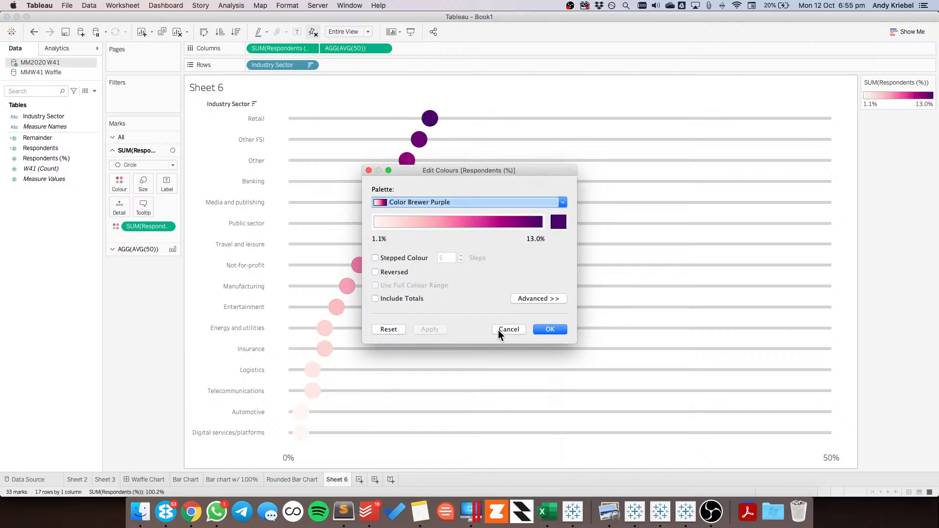
left_click(550, 329)
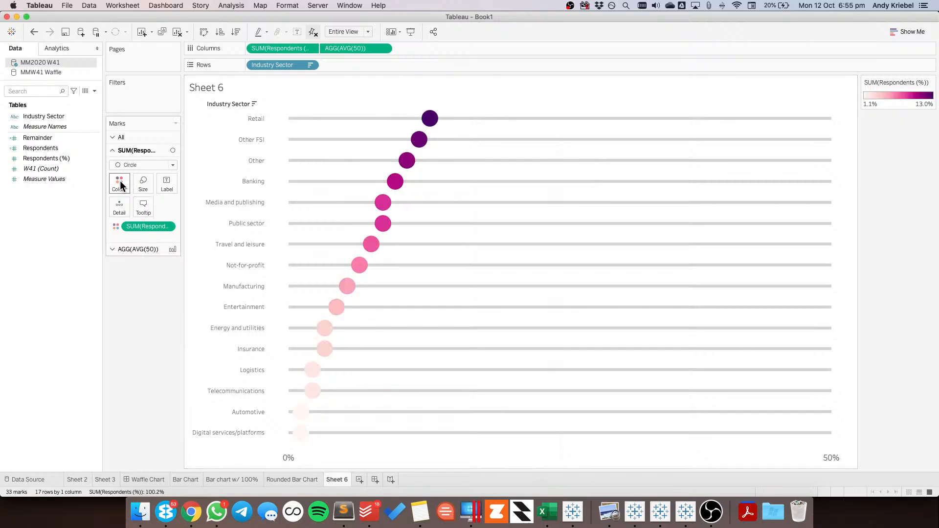
Give the circle marks a border in the custom pink colour
left_click(119, 185)
left_click(165, 265)
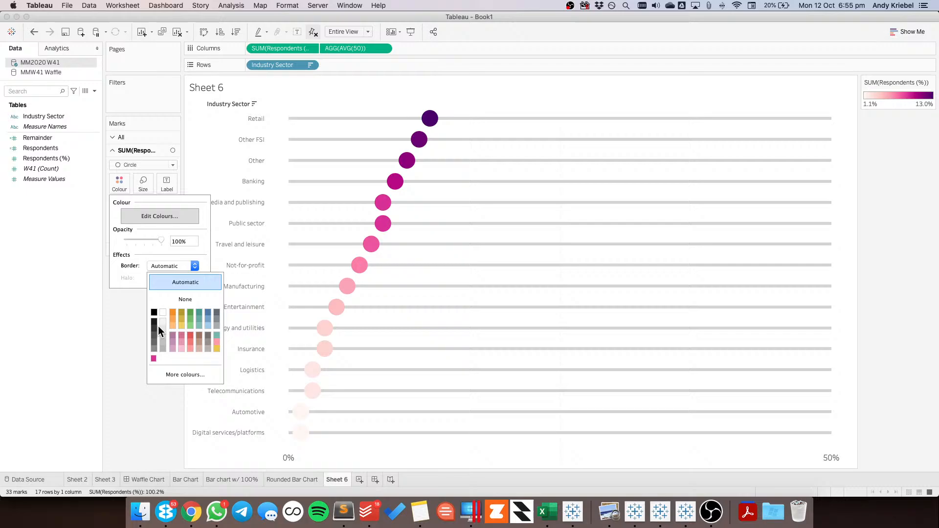
left_click(152, 358)
left_click(108, 345)
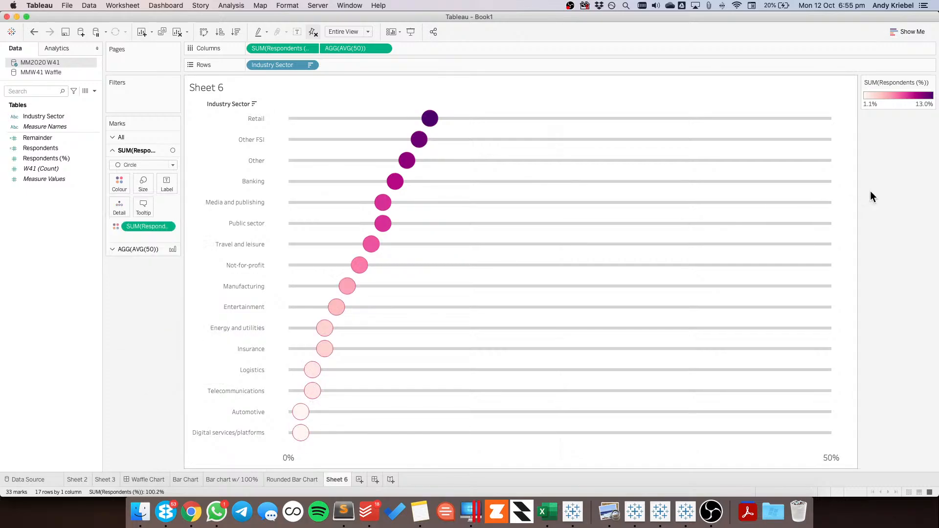
Fix the start of the Respondents (%) colour range at 1 in the advanced colour options
double_click(892, 103)
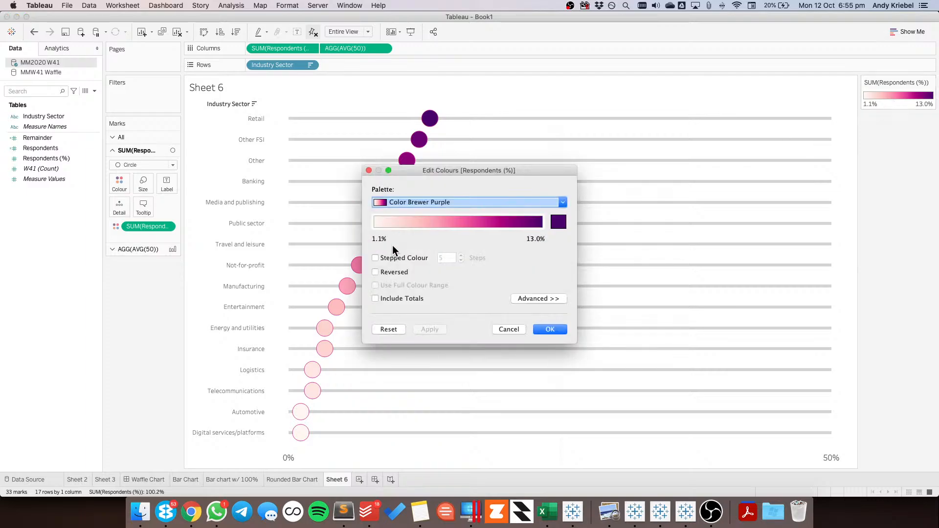
left_click(541, 299)
left_click(375, 325)
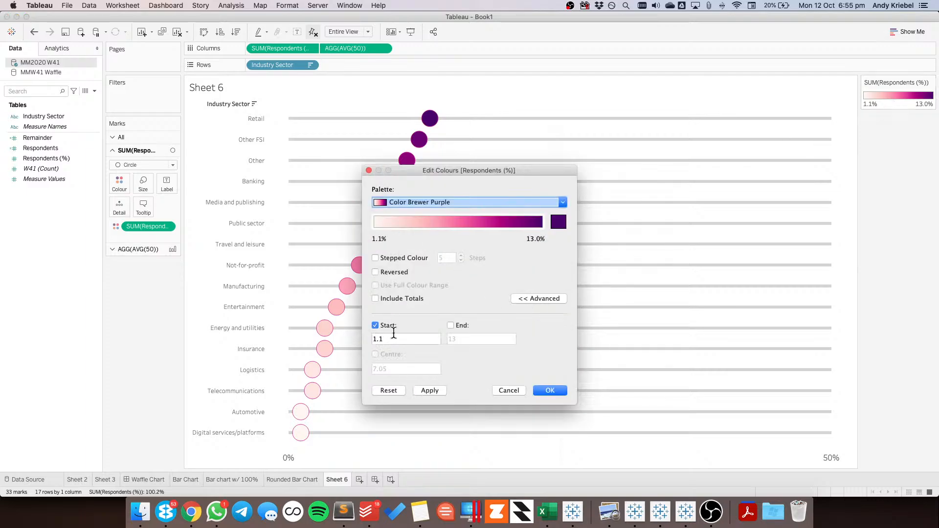
left_click_drag(390, 336, 364, 337)
type("1")
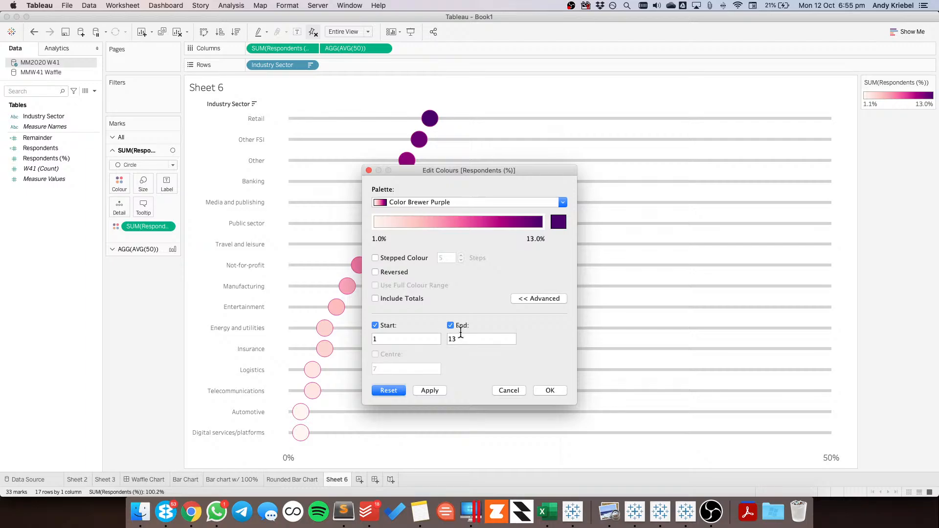
Try 50 and 25 as the fixed end of the colour range, applying each value
key("Tab")
type("50")
left_click(430, 390)
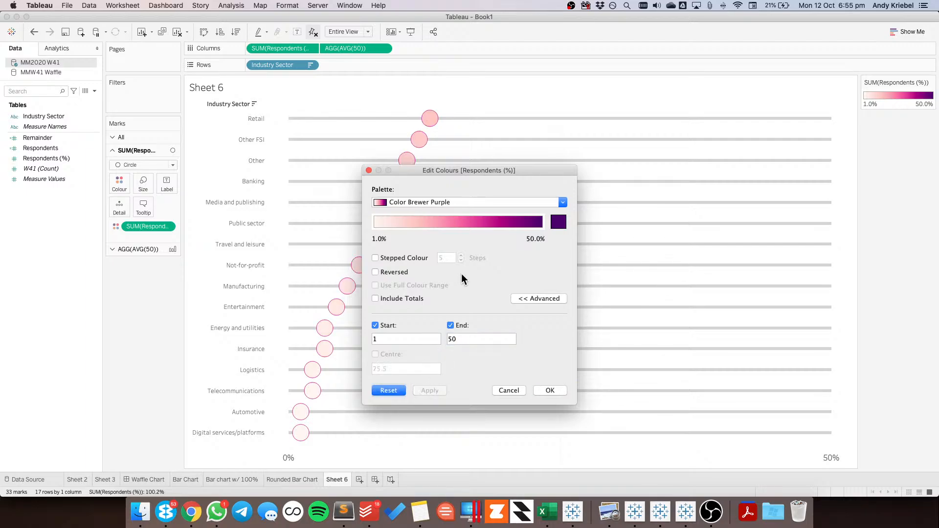
left_click_drag(460, 339, 435, 338)
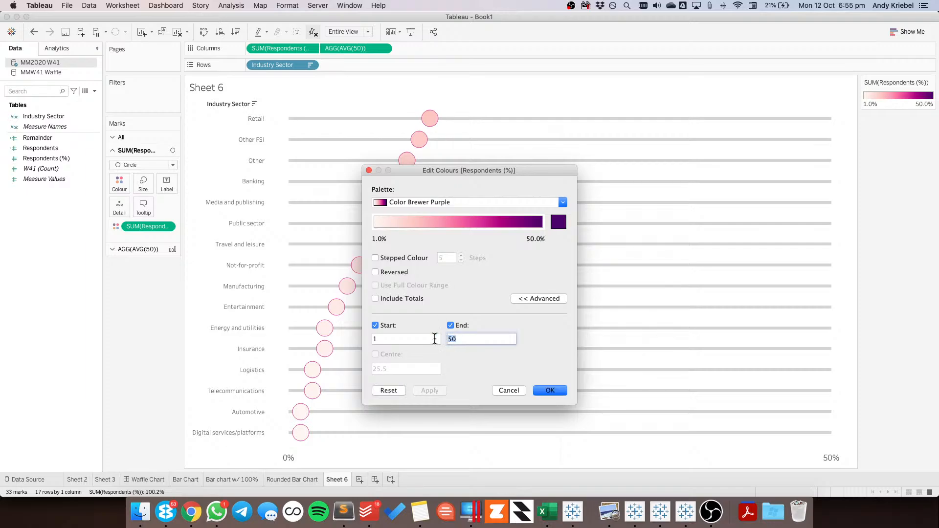
type("25")
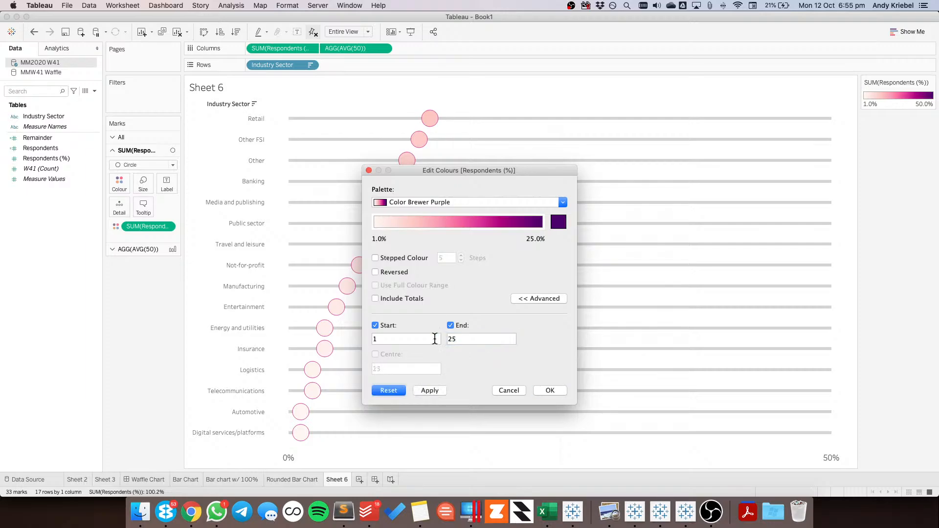
left_click(427, 390)
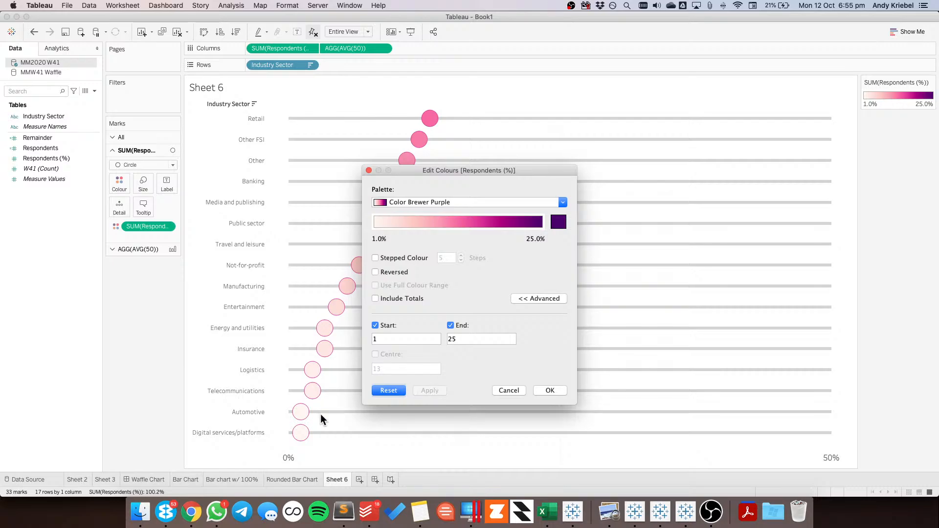
Return the end of the colour range to automatic, confirm the colours, and clear the accidental bar selection
left_click(450, 326)
left_click(548, 390)
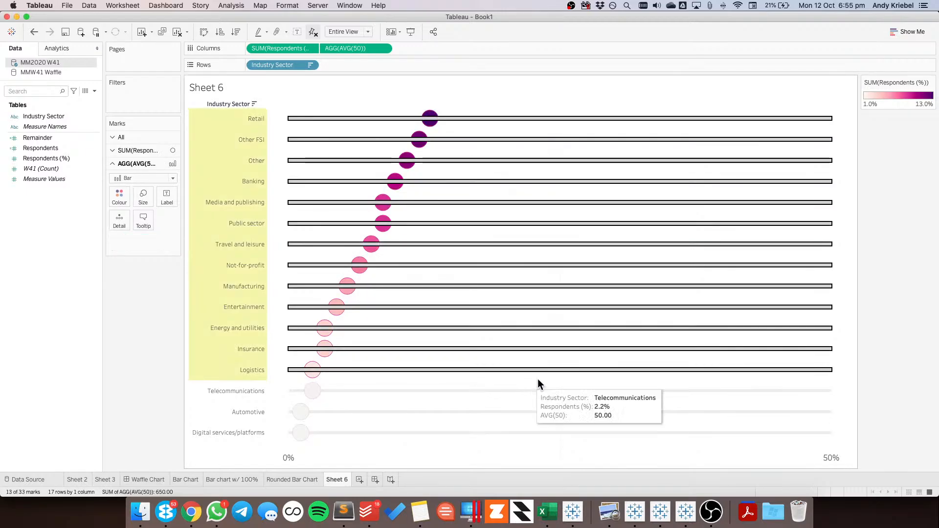
left_click(841, 302)
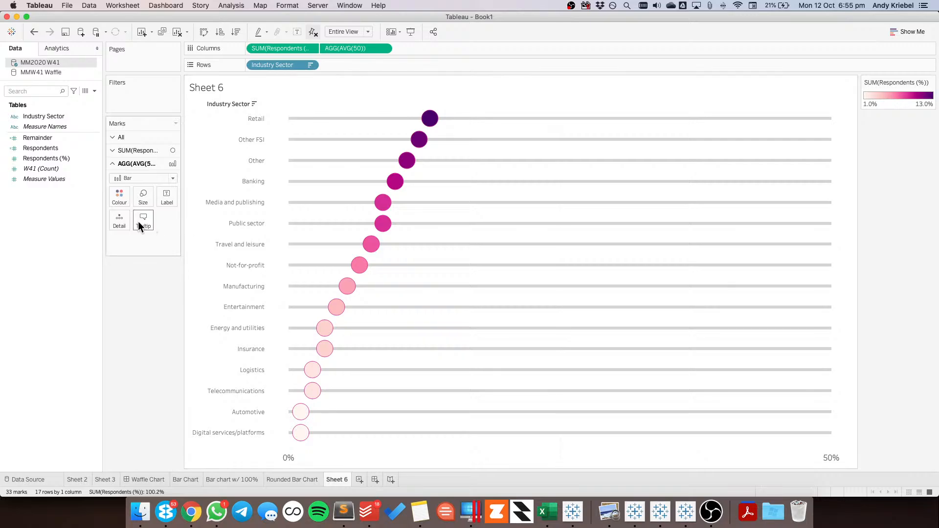
Show mark labels on the SUM(Respondents (%)) circles, aligned middle centre and allowed to overlap other marks
mouse_move(432, 124)
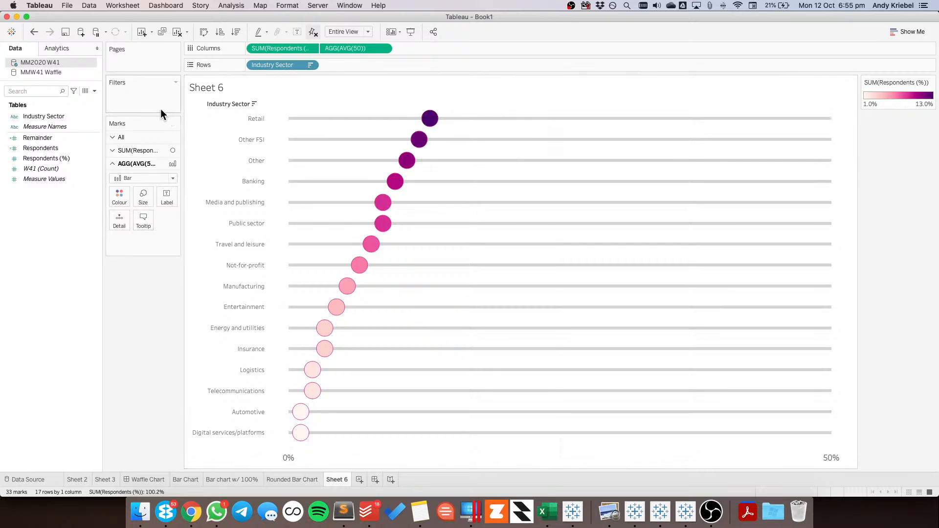
left_click(154, 149)
left_click(167, 184)
left_click(190, 206)
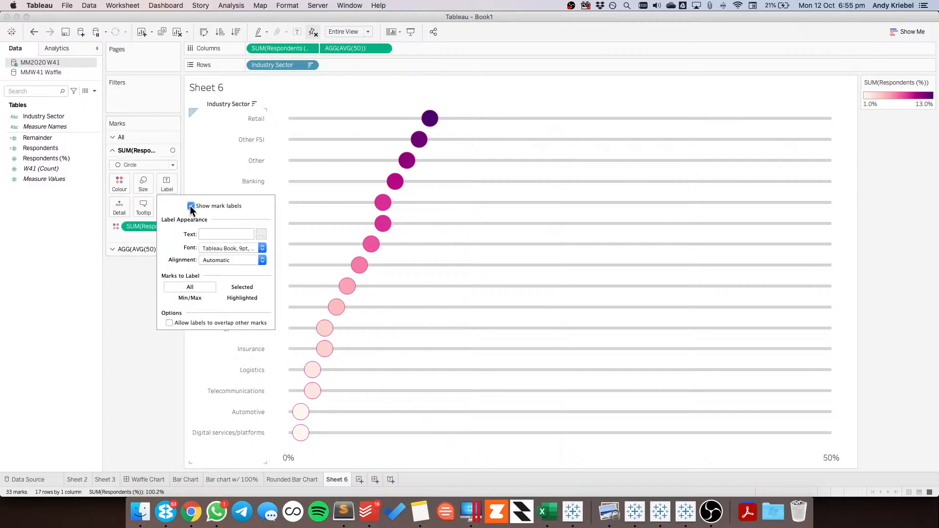
left_click(212, 262)
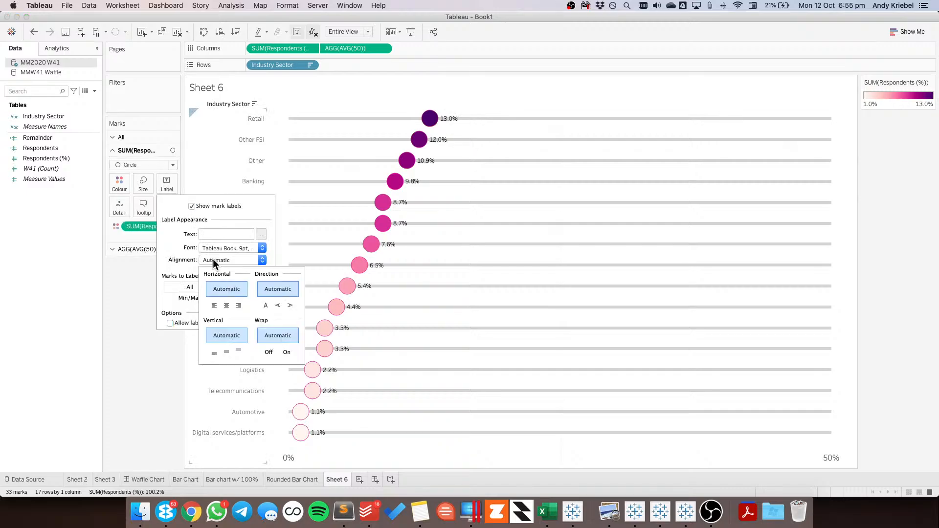
left_click(226, 305)
left_click(227, 352)
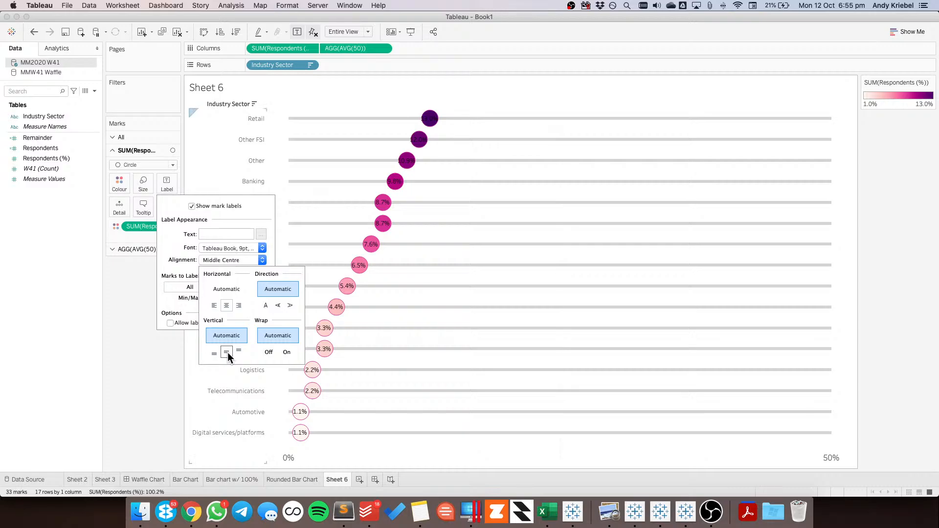
left_click(169, 323)
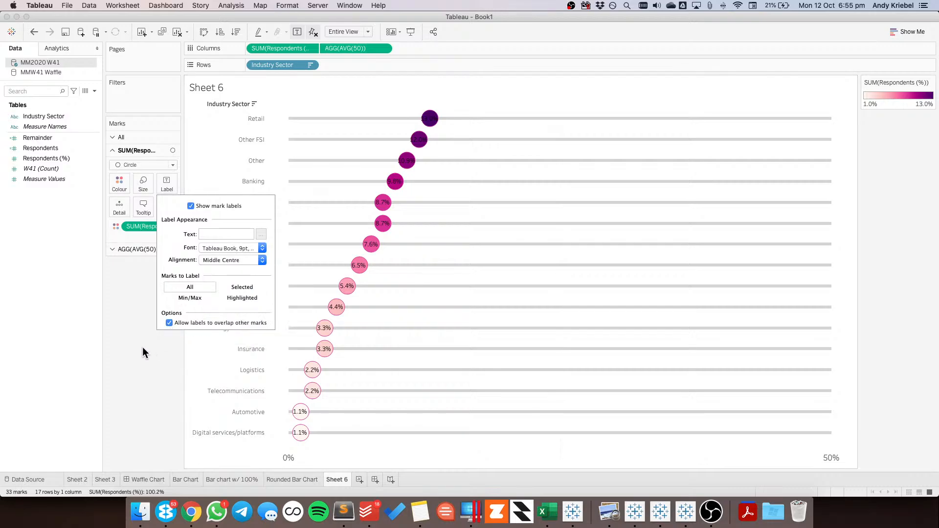
Reduce the font size of the circles' mark labels so they fit inside the circles
left_click(224, 248)
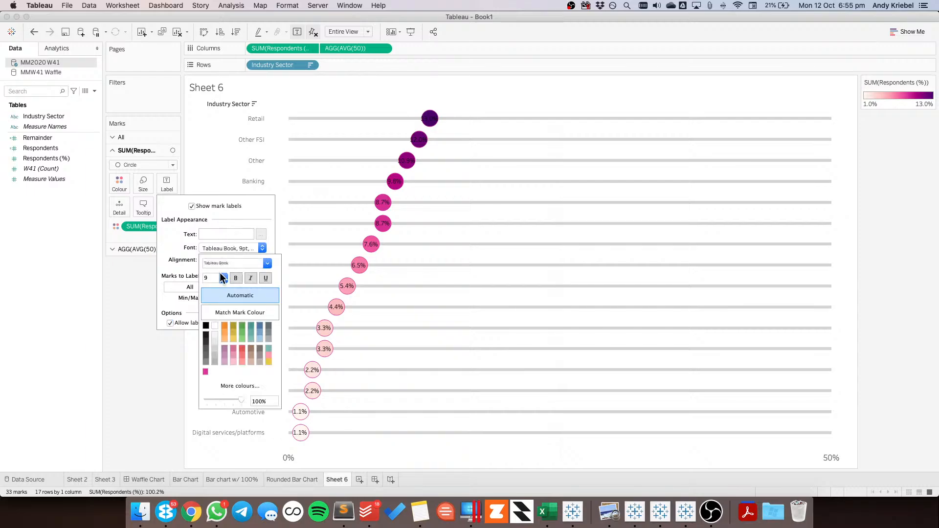
left_click(215, 278)
left_click(210, 285)
left_click(145, 287)
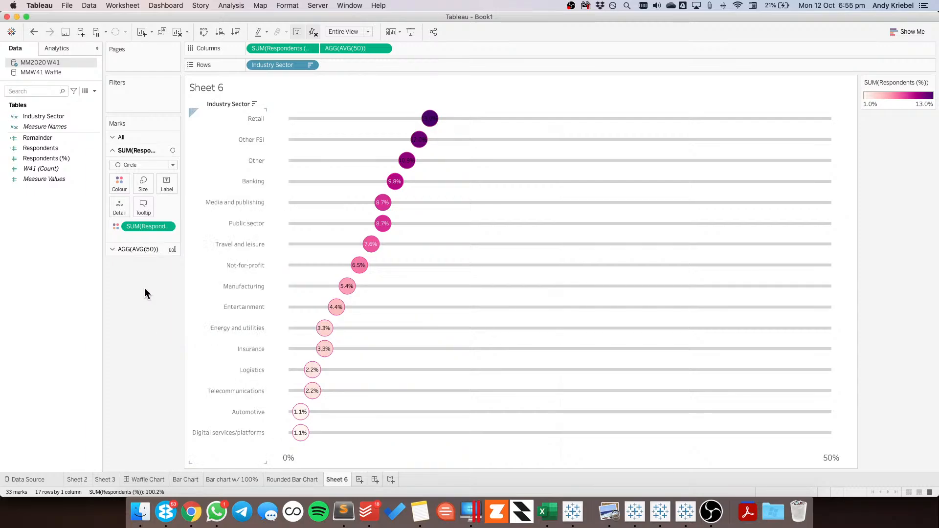
Make the grey AGG(AVG(50)) bars slightly thinner
left_click(141, 249)
left_click(144, 197)
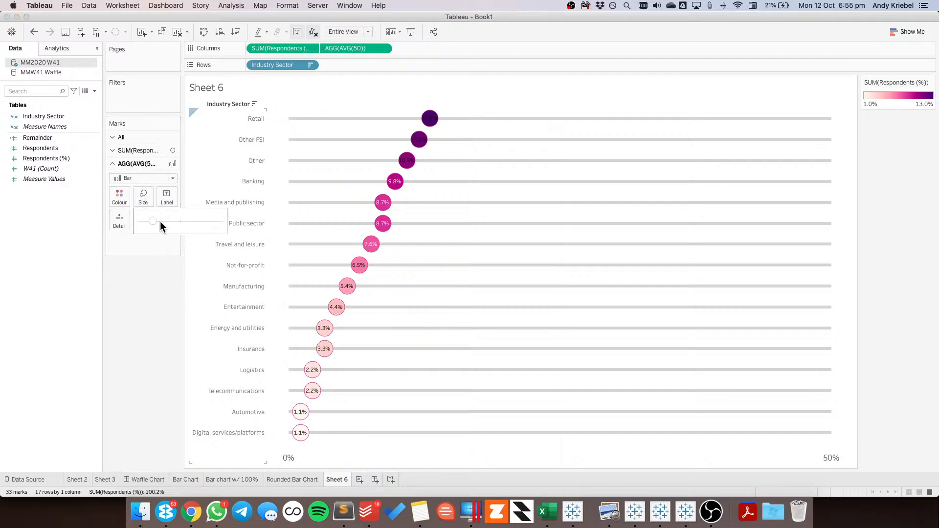
left_click_drag(149, 220, 146, 220)
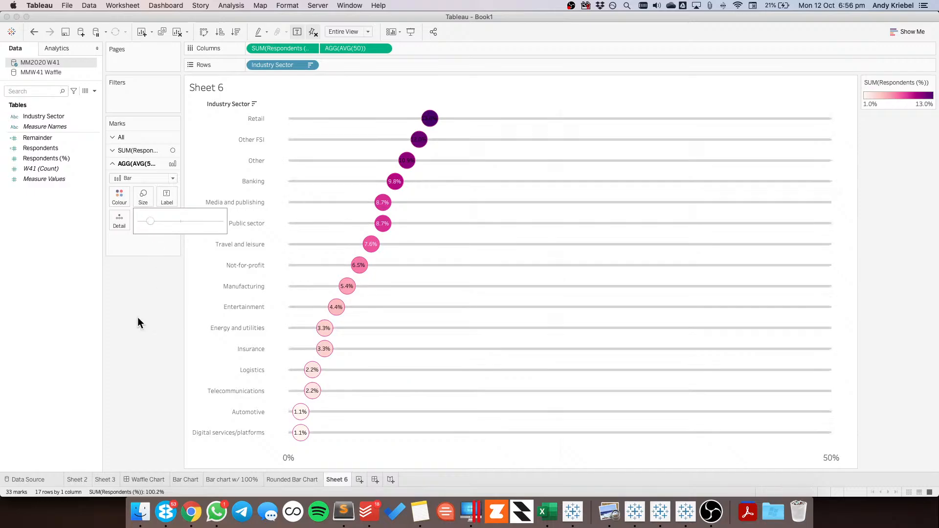
left_click(131, 366)
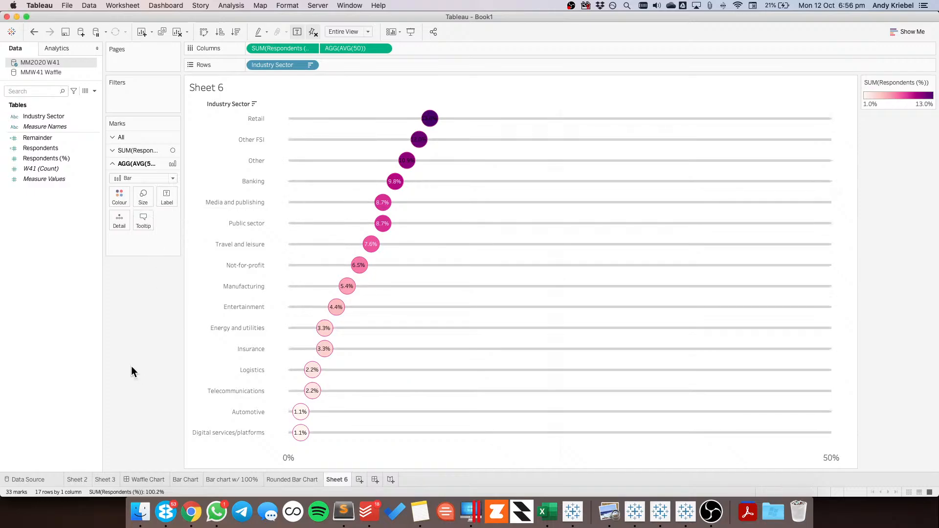
Create a new dashboard, place Sheet 6 on it, and remove the Respondents (%) colour legend
left_click(375, 480)
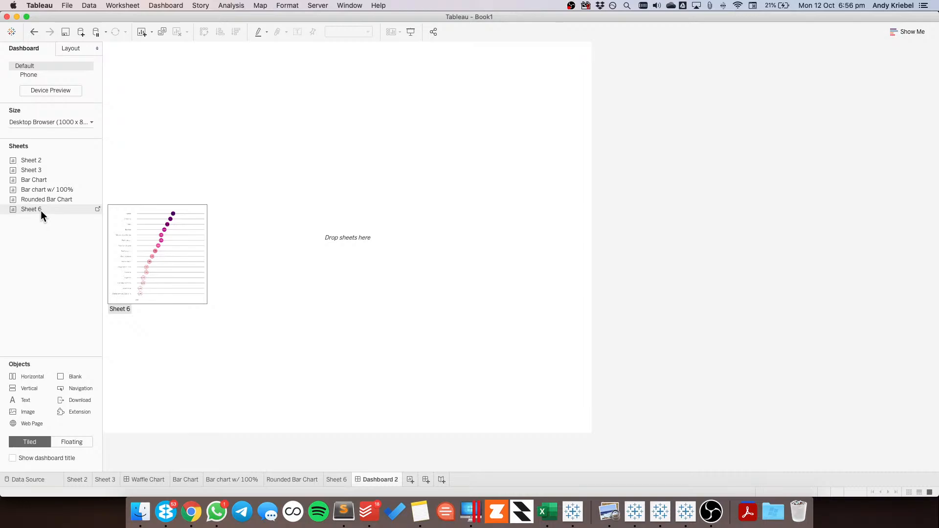
left_click_drag(42, 209, 235, 169)
left_click(575, 56)
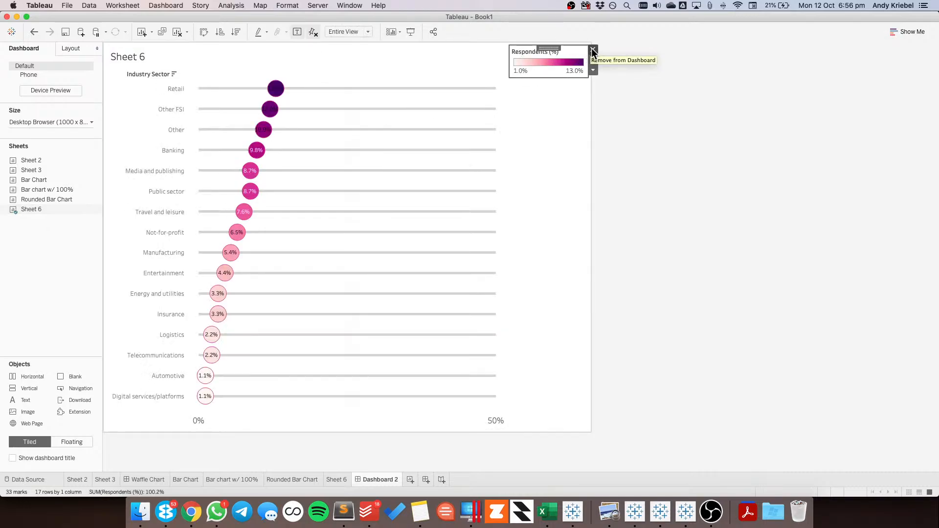
left_click(592, 49)
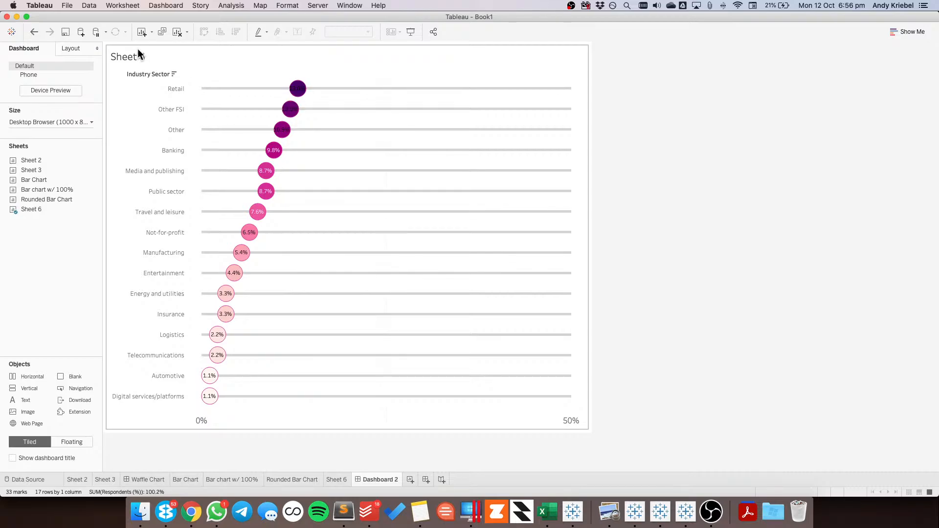
Hide the Industry Sector row field label on the dashboard's dot plot
right_click(142, 73)
left_click(175, 168)
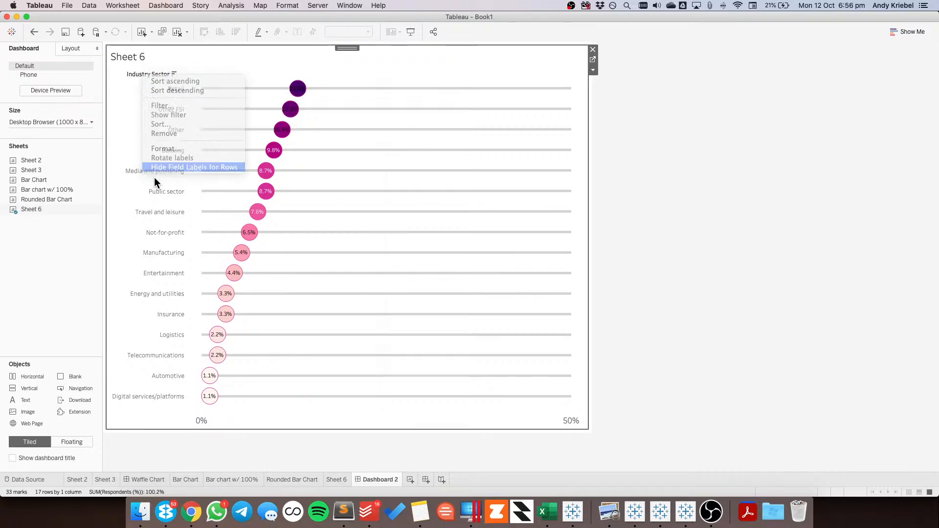
left_click(49, 253)
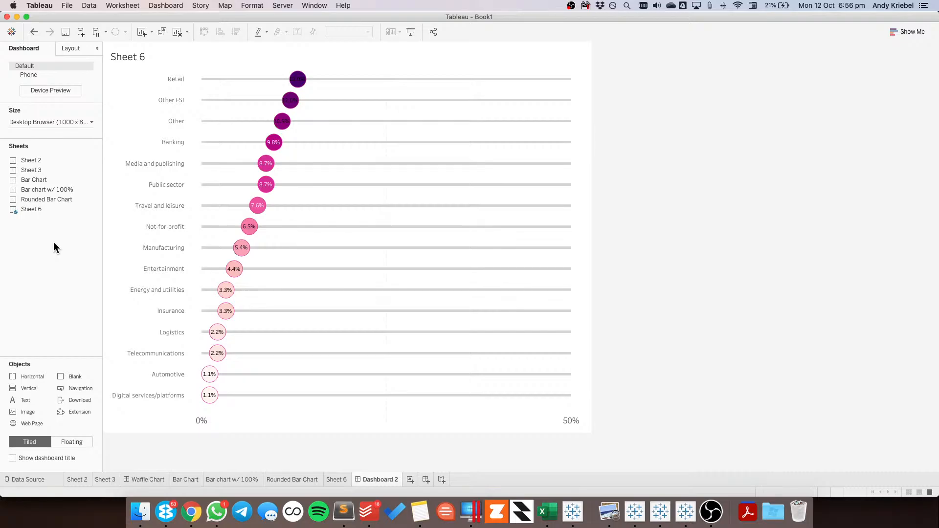
Narrow the dashboard to a fixed width of 700 px
left_click(52, 122)
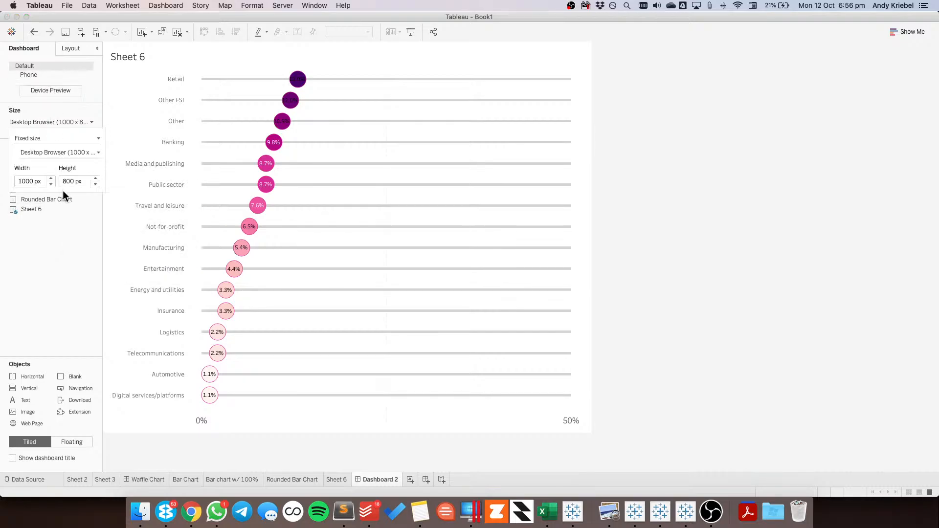
left_click(51, 184)
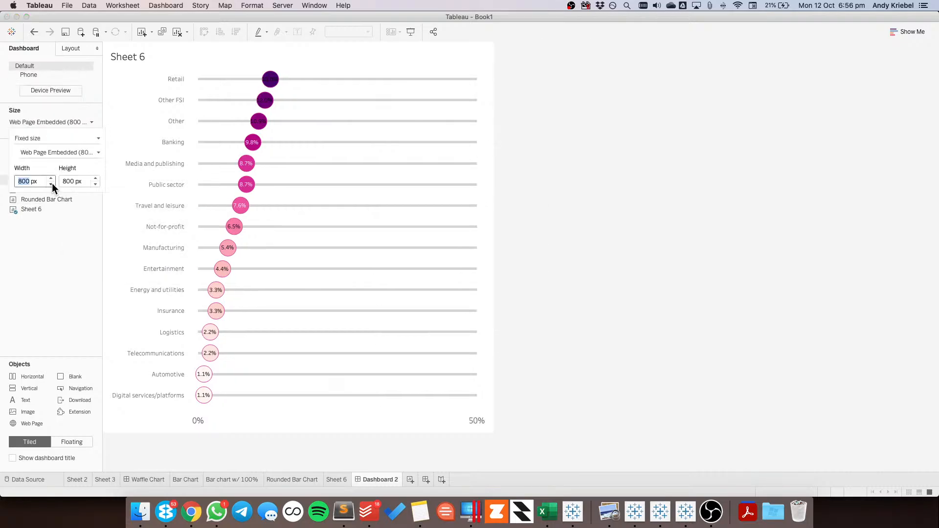
left_click(51, 183)
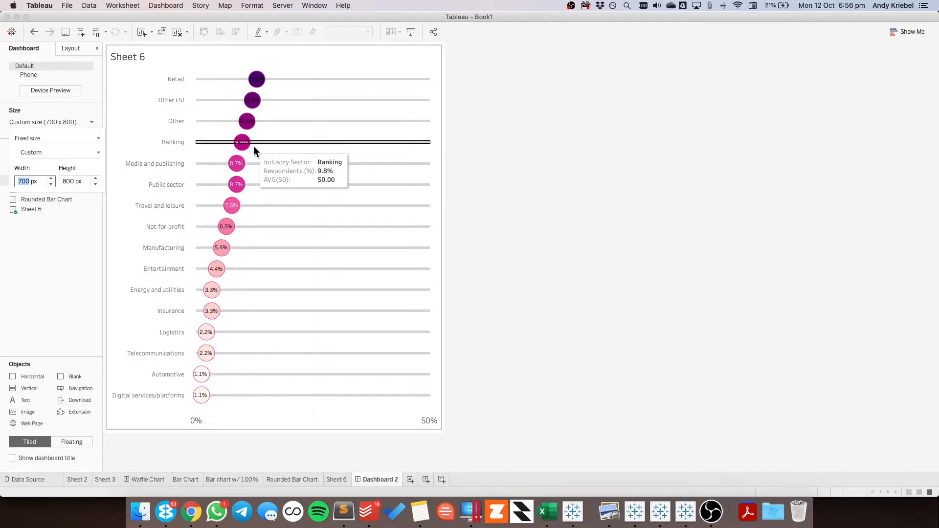
On Sheet 6, set the font size of the circles' mark labels to 7 and return to Dashboard 2
left_click(345, 479)
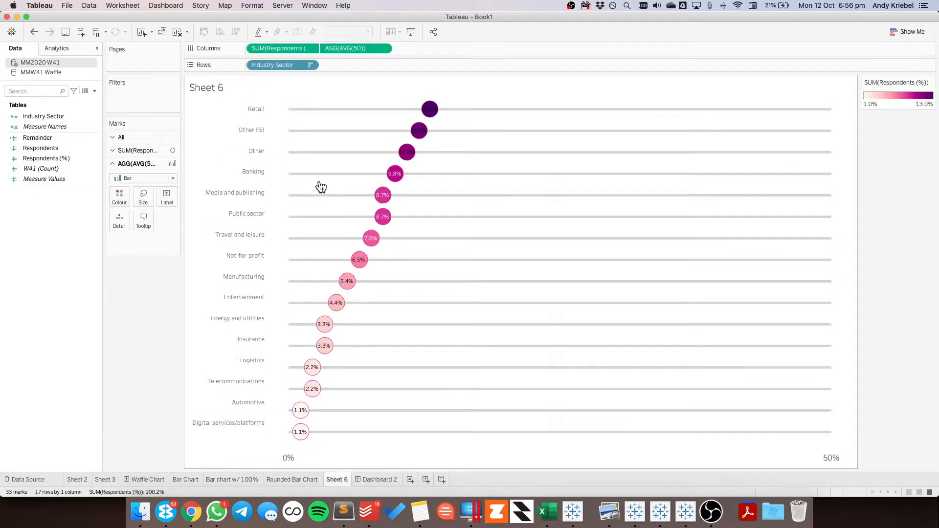
left_click(144, 179)
left_click(148, 151)
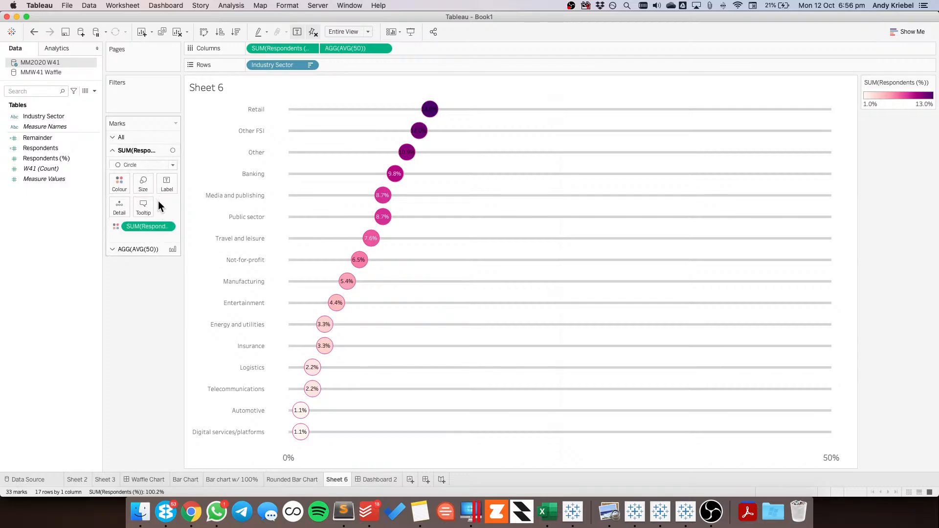
left_click(164, 182)
left_click(216, 246)
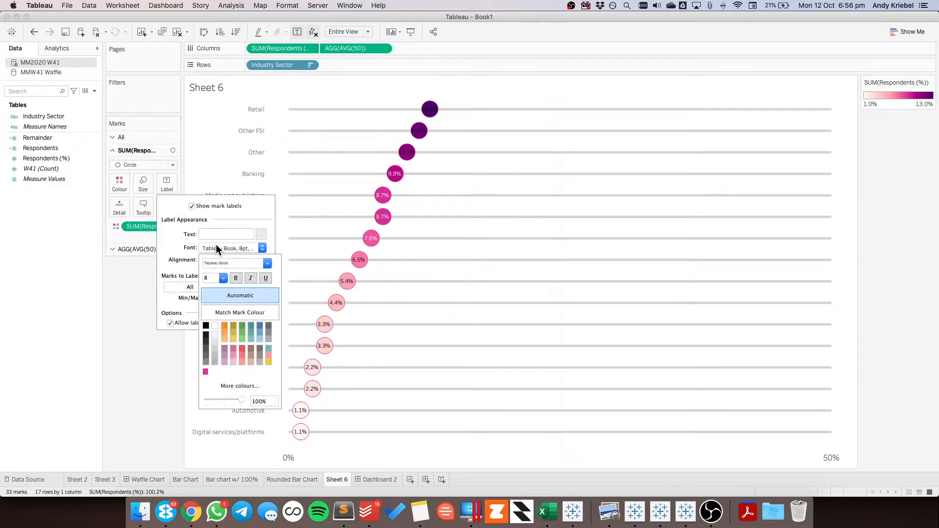
left_click(214, 277)
type("7")
left_click(145, 350)
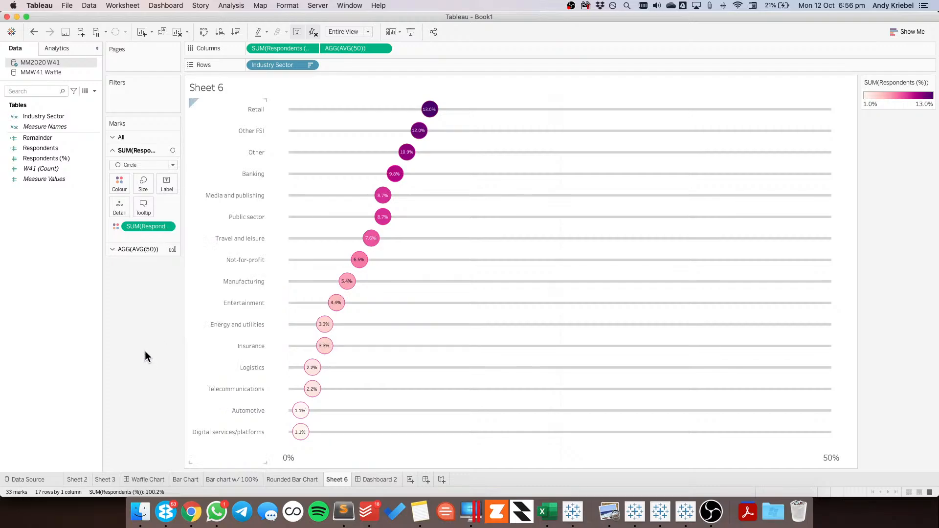
left_click(386, 479)
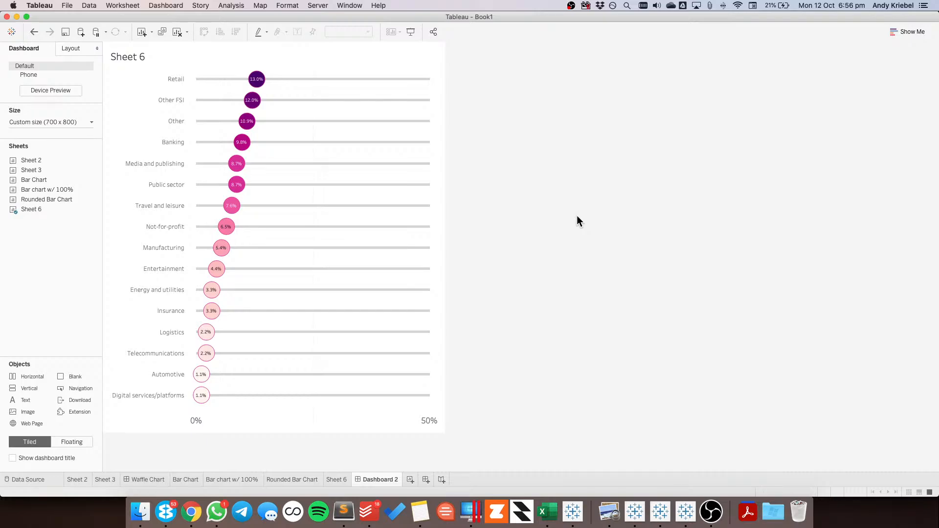
Set the font size of the dot plot's 0% and 50% reference band labels to 10
left_click(198, 420)
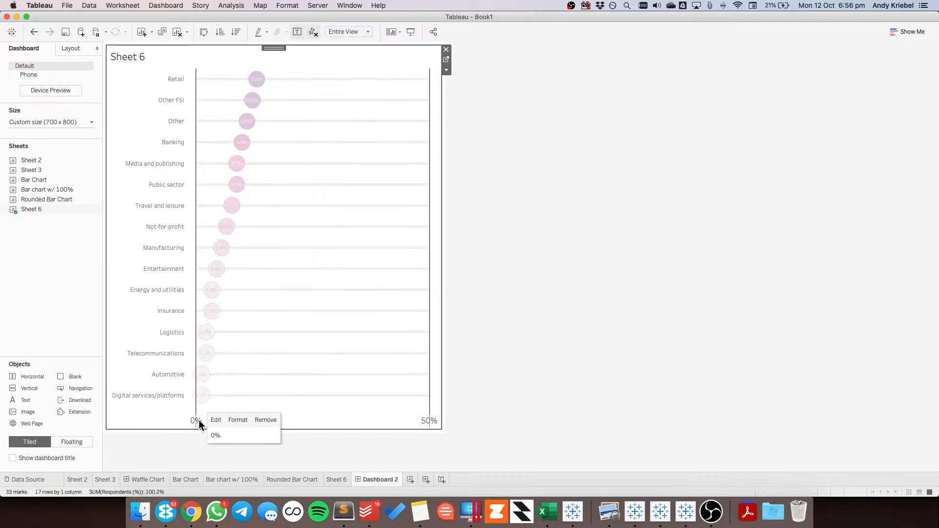
left_click(238, 419)
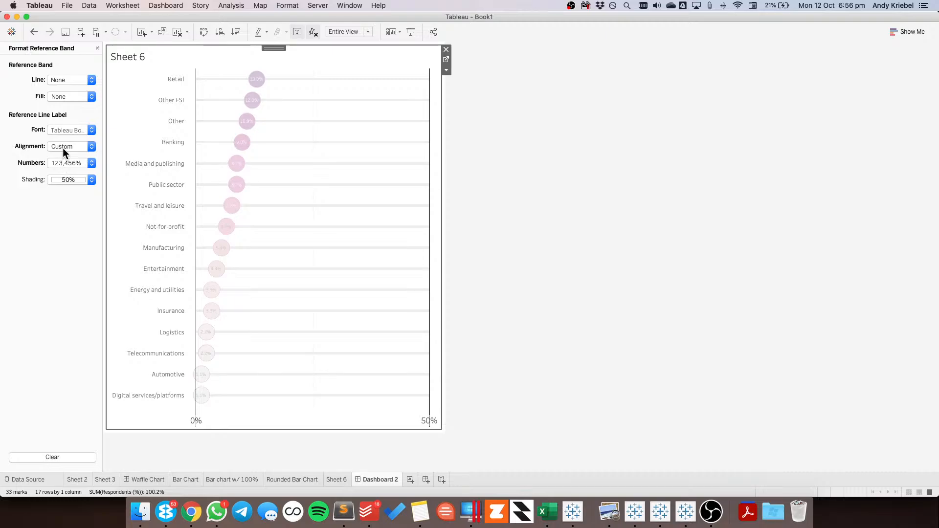
left_click(64, 132)
left_click(69, 160)
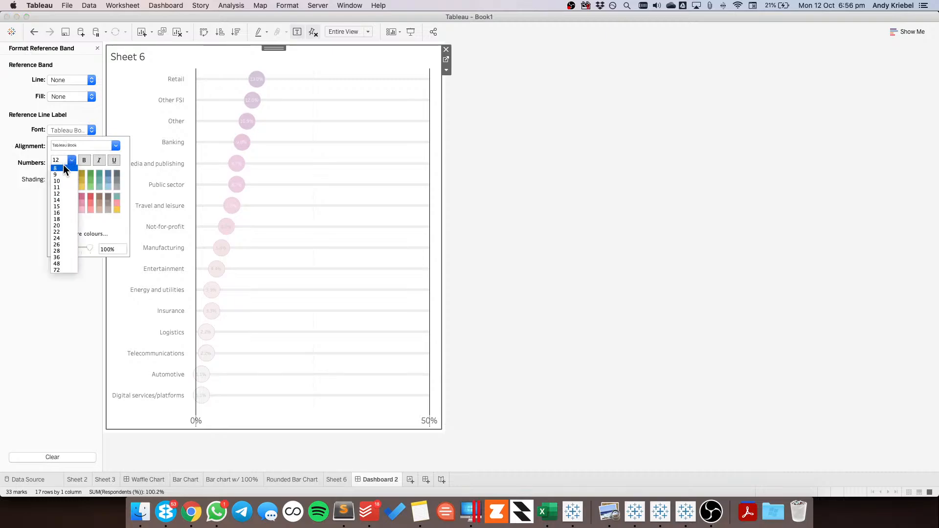
left_click(60, 181)
left_click(360, 419)
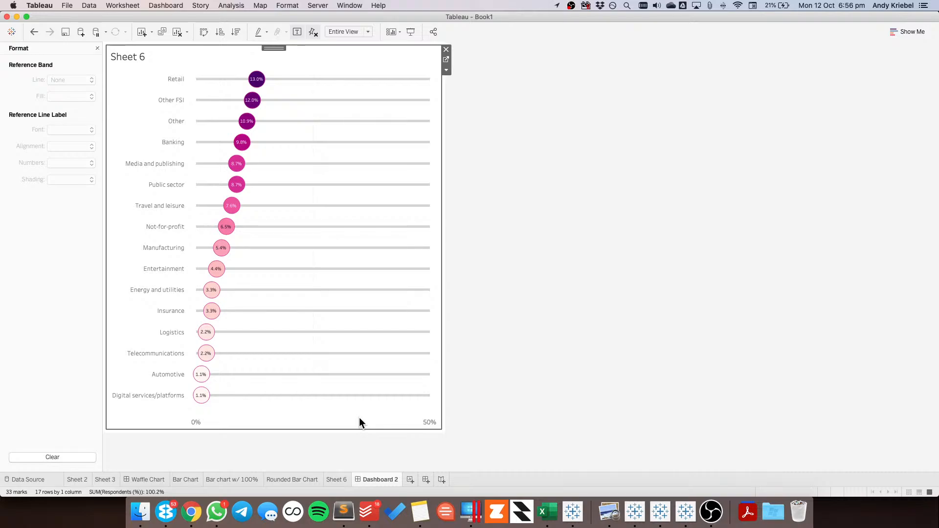
Try recolouring the dot plot's zero lines with a light grey in the line formatting
right_click(359, 418)
right_click(343, 276)
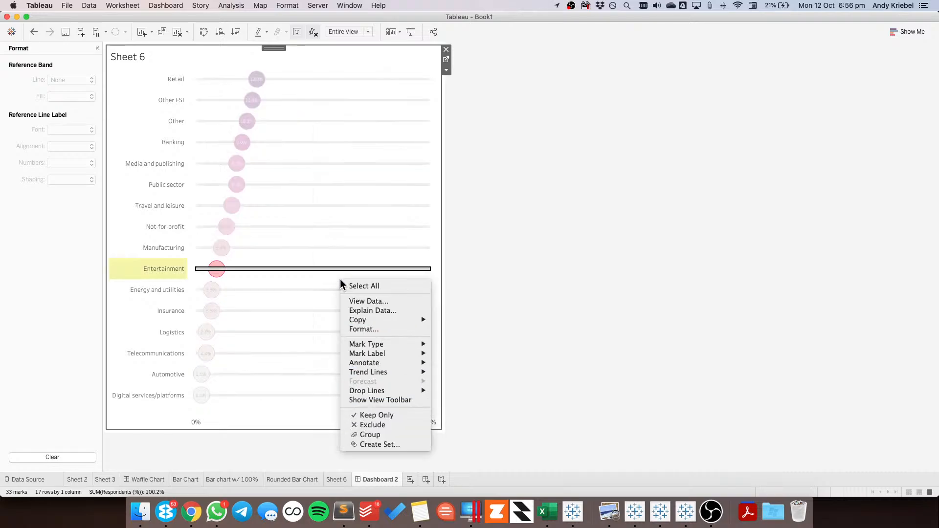
left_click(360, 328)
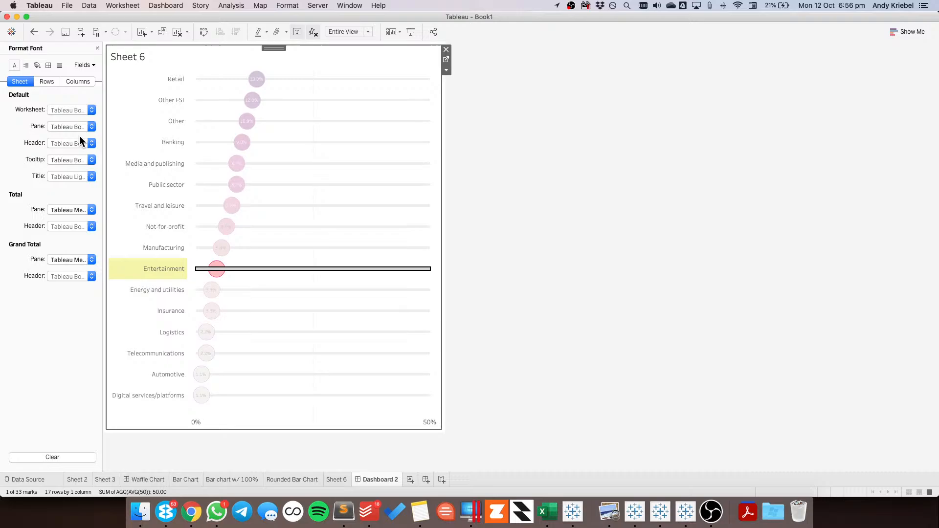
left_click(59, 65)
left_click(55, 126)
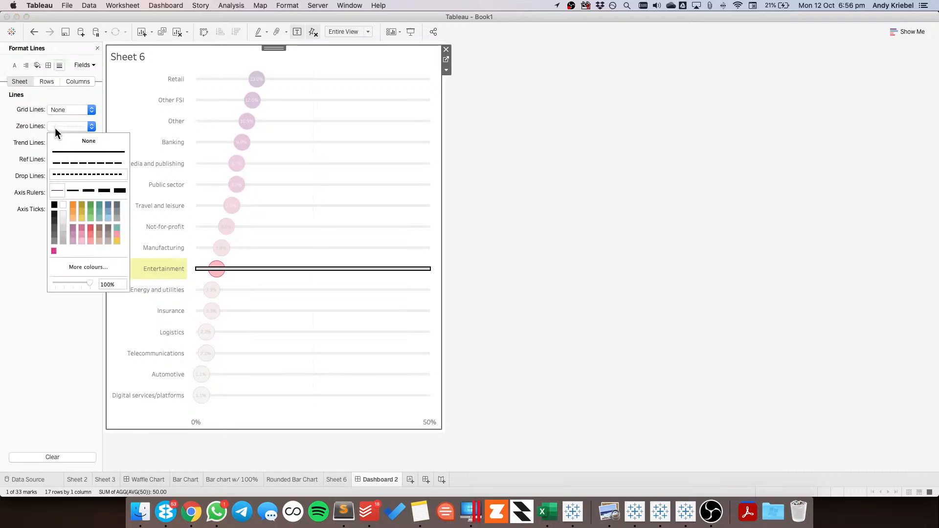
left_click(65, 225)
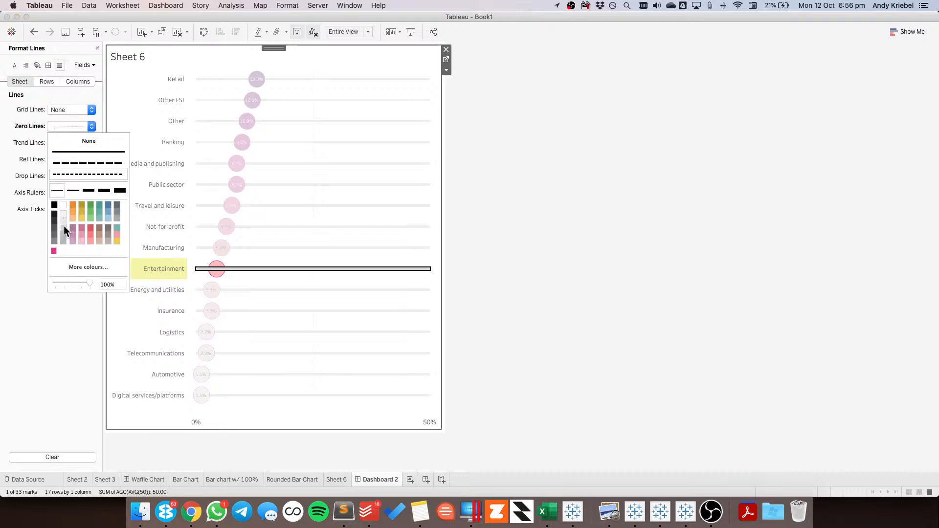
left_click(336, 197)
left_click(337, 197)
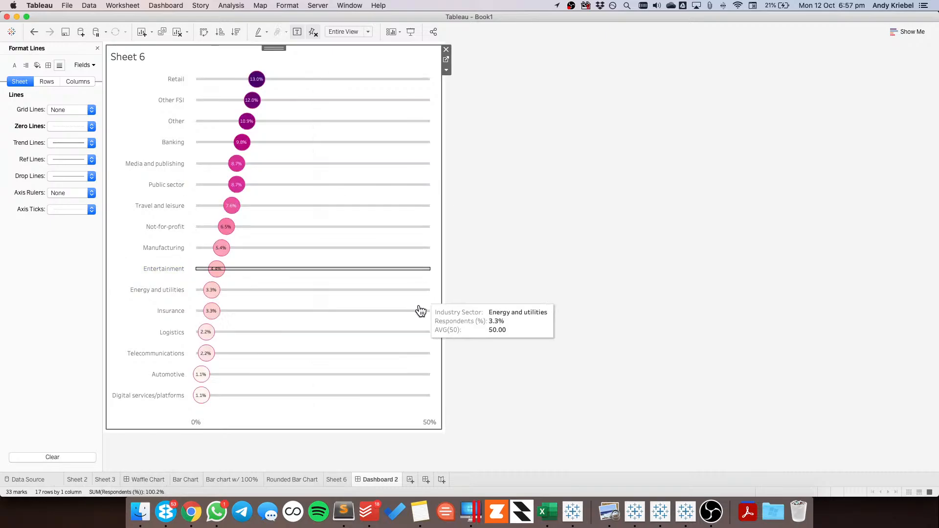
Set the dot plot's zero lines to None and make its column grid lines a slightly darker grey
left_click(65, 125)
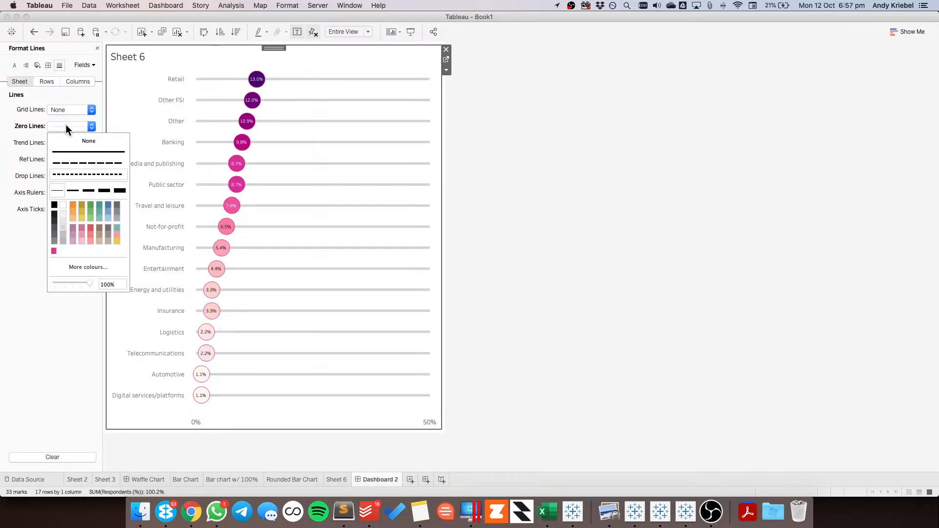
left_click(25, 127)
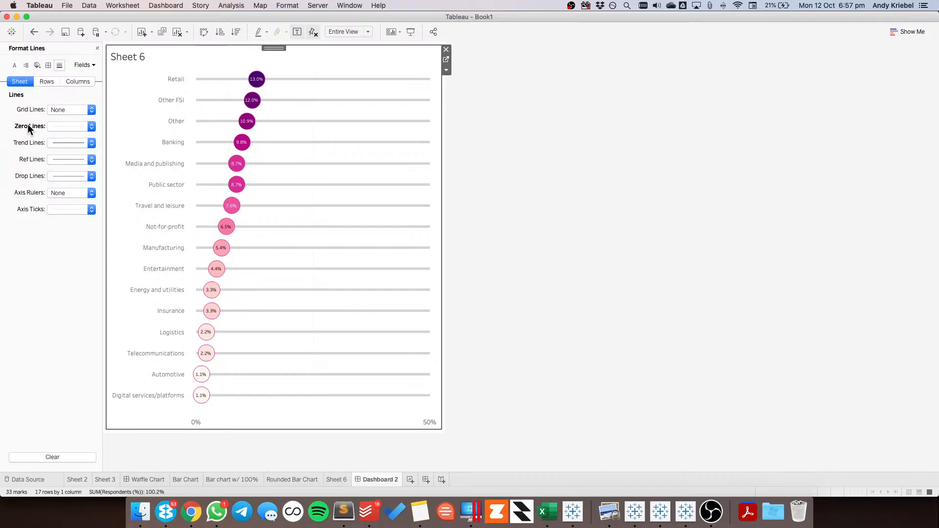
left_click(57, 125)
left_click(62, 139)
left_click(76, 82)
left_click(62, 110)
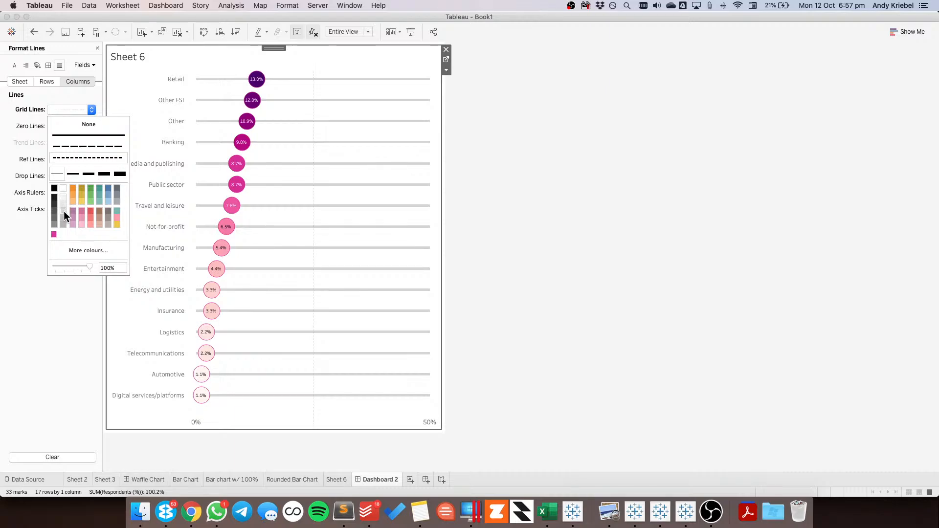
left_click(572, 275)
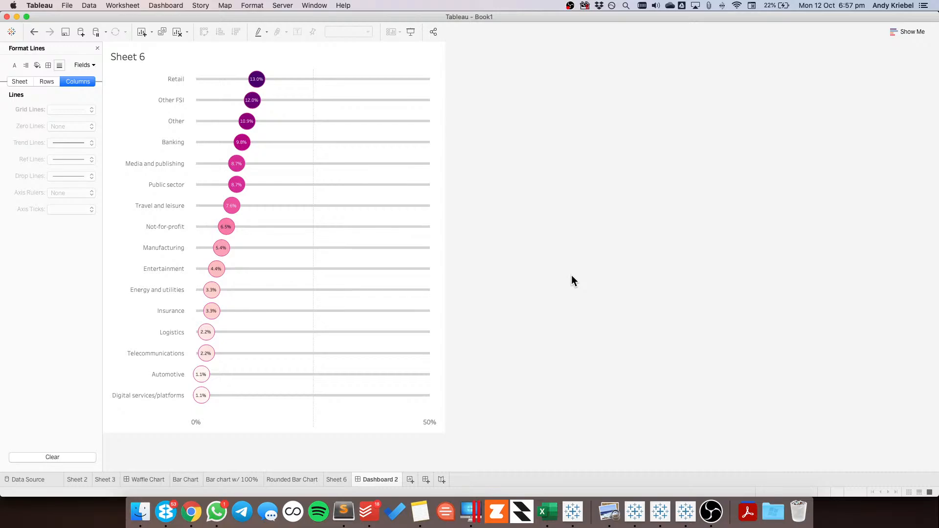
Compare the dot plot with the reference chart in Chrome, and review the waffle, bar and rounded bar chart sheets in Tableau
key("super+Tab")
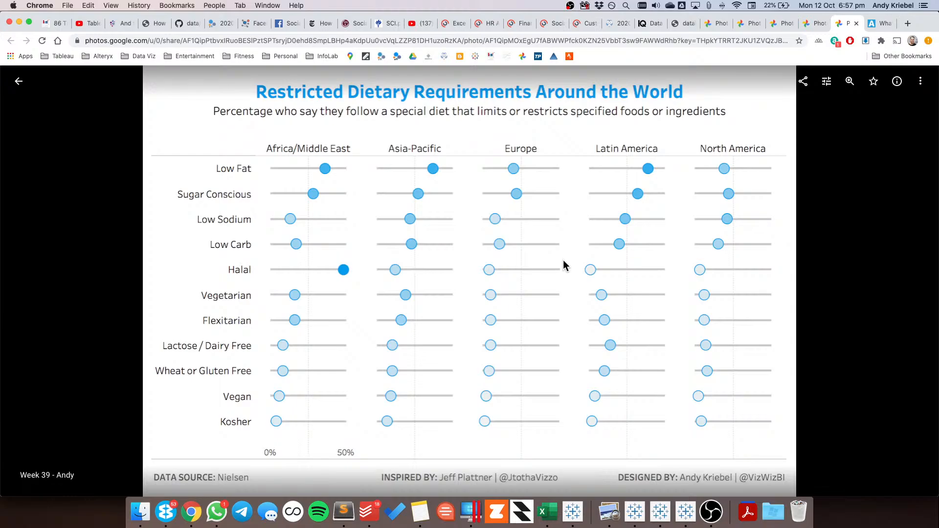
key("super+Tab")
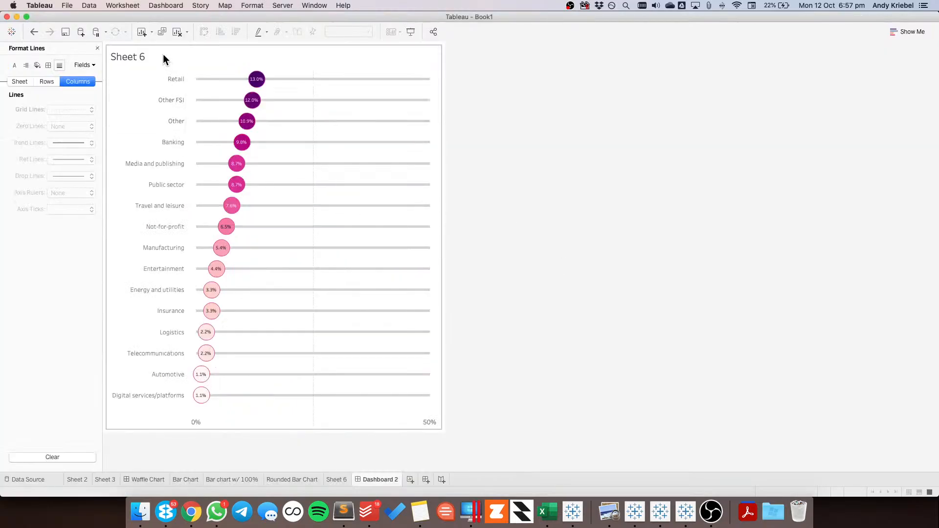
left_click(151, 479)
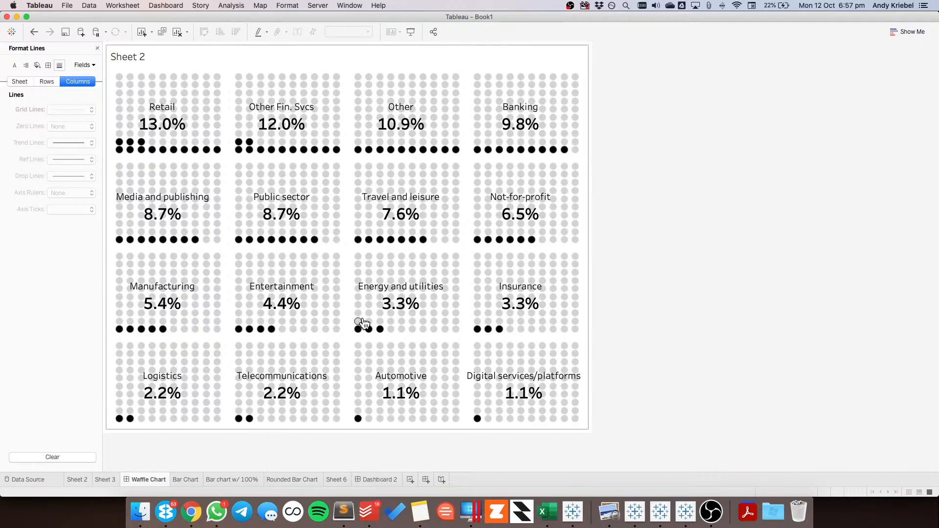
left_click(191, 480)
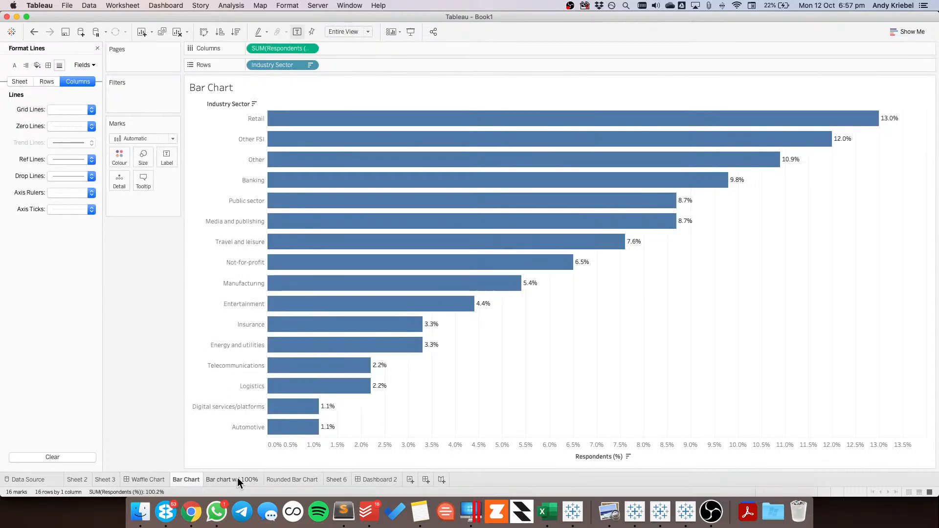
left_click(237, 479)
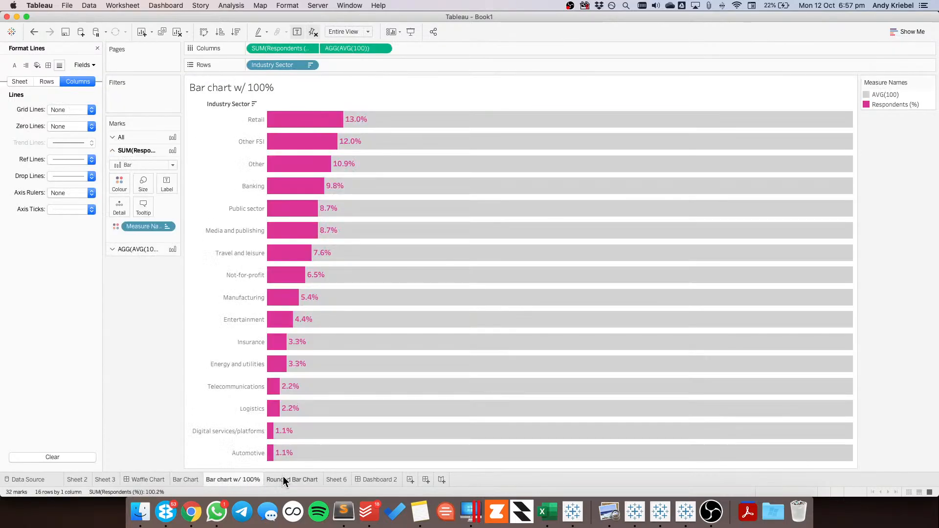
left_click(378, 480)
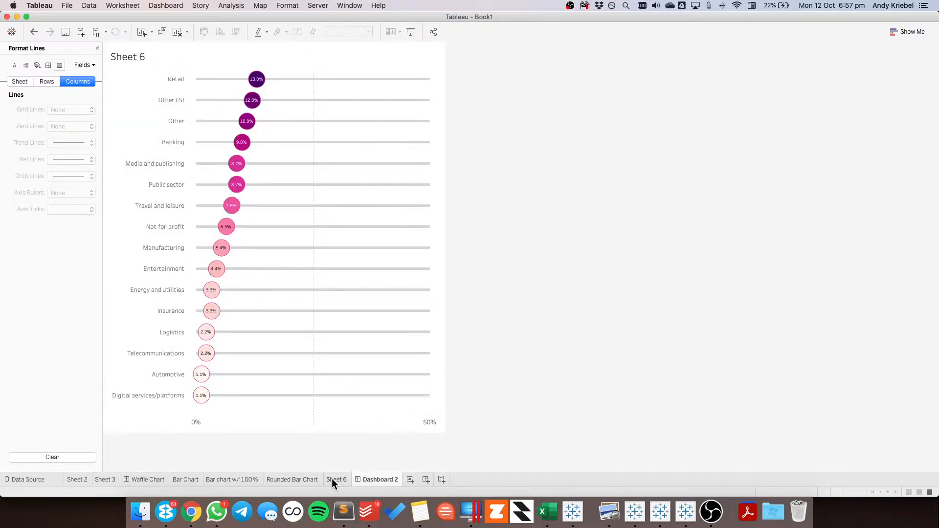
left_click(335, 478)
left_click(304, 478)
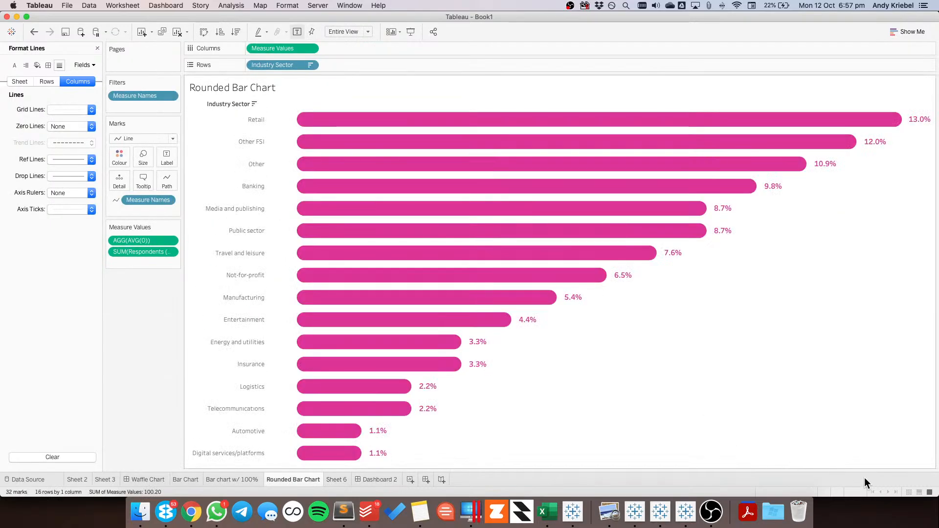
In the thumbnail overview of all sheets, hide Sheet 2 and delete Sheet 3
left_click(908, 492)
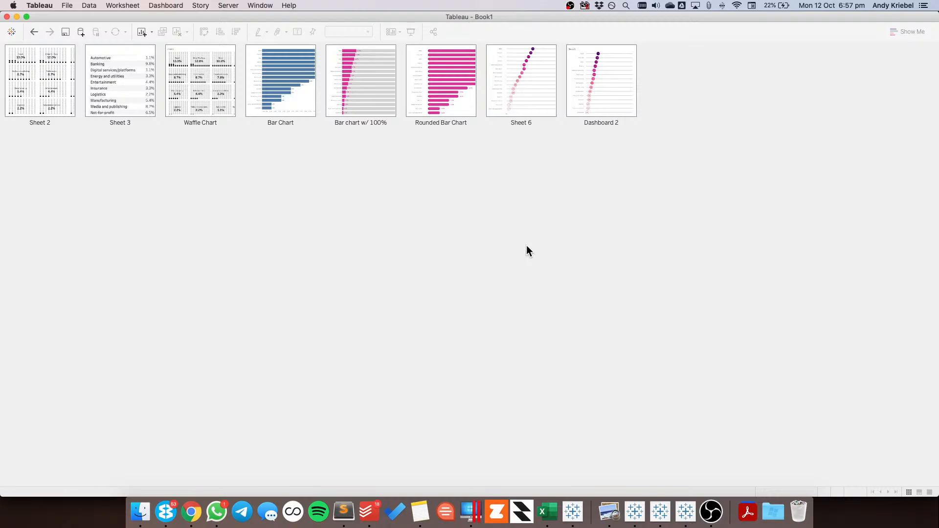
right_click(214, 86)
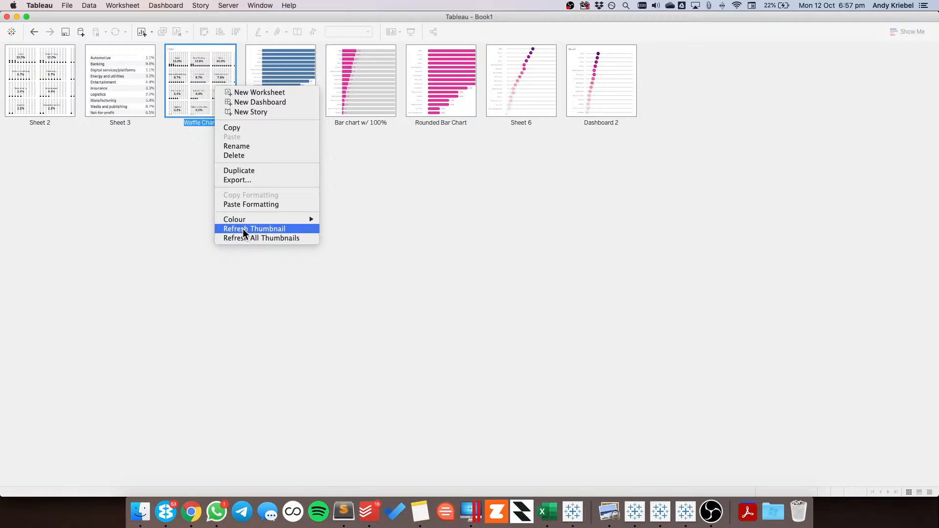
left_click(184, 187)
right_click(41, 98)
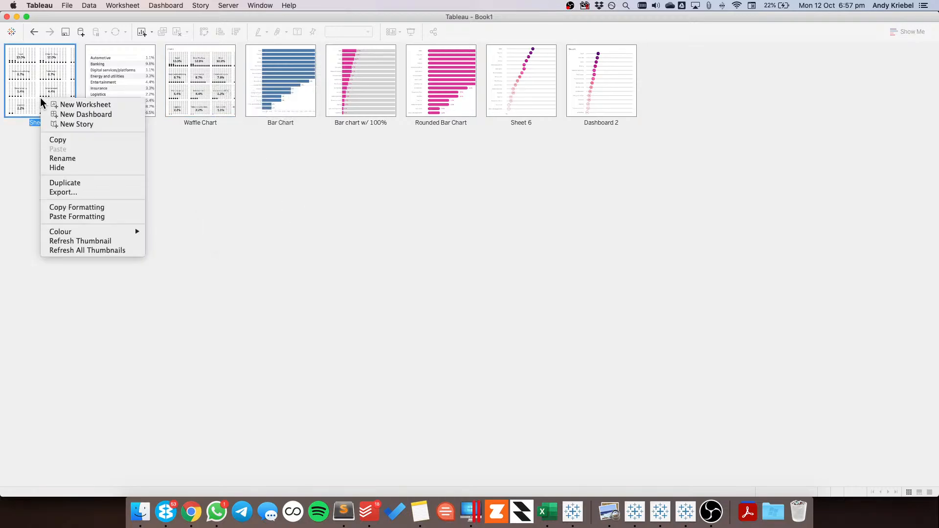
left_click(88, 168)
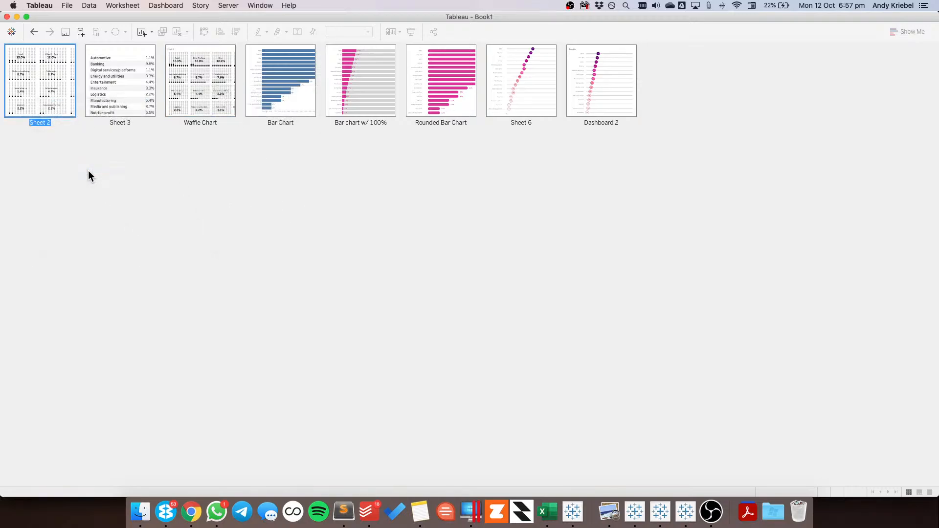
right_click(42, 100)
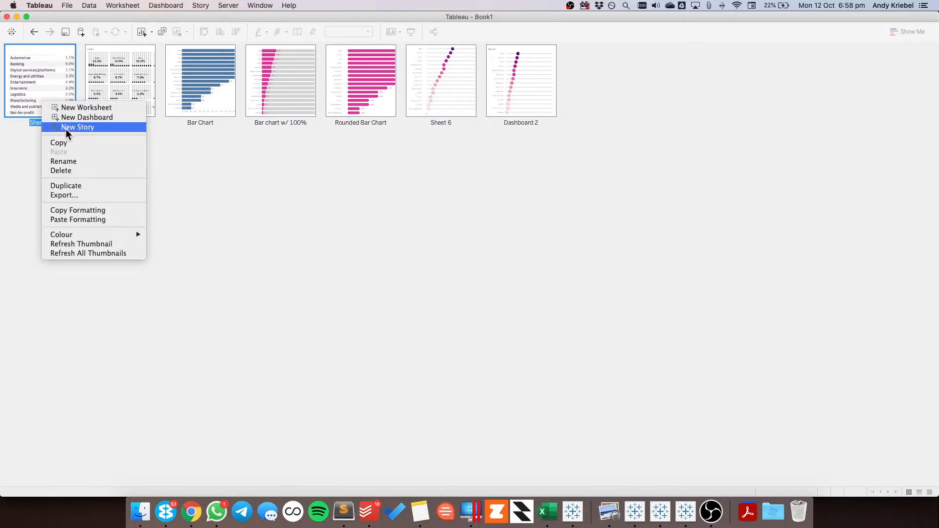
left_click(68, 170)
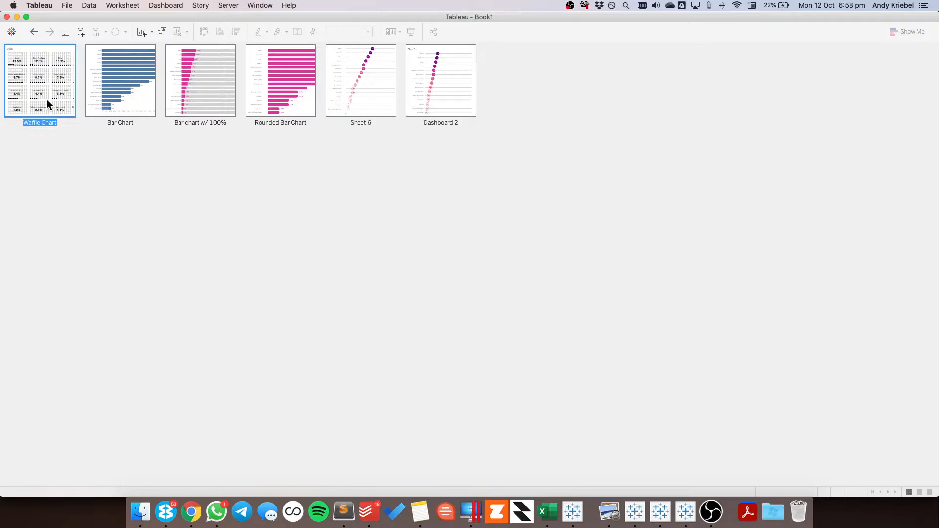
left_click(120, 96)
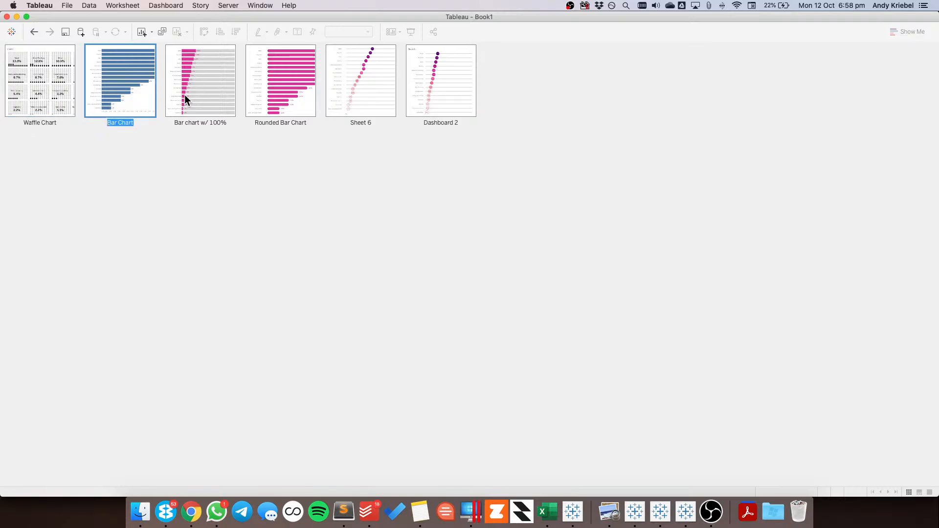
Review the chart sheets from the Waffle Chart through the Rounded Bar Chart, and rename Sheet 6 as Dot Plot
double_click(45, 72)
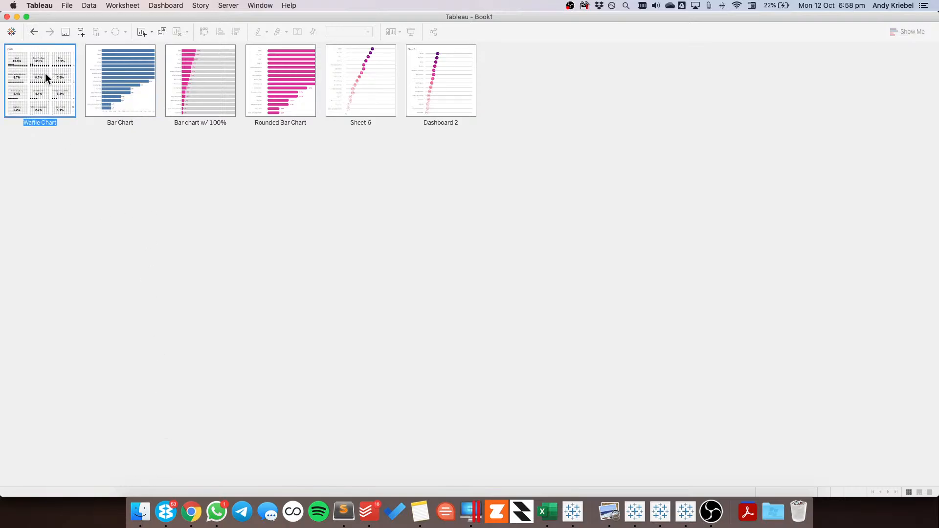
left_click(131, 478)
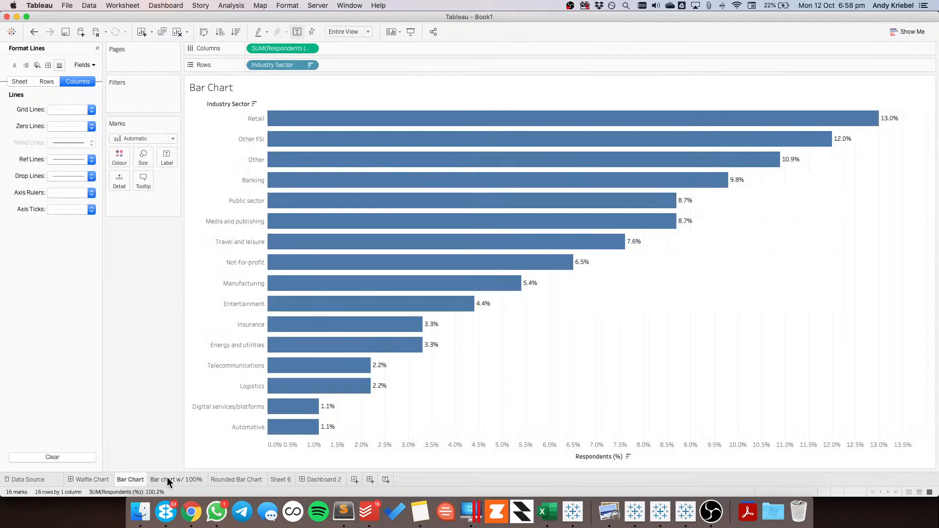
left_click(168, 477)
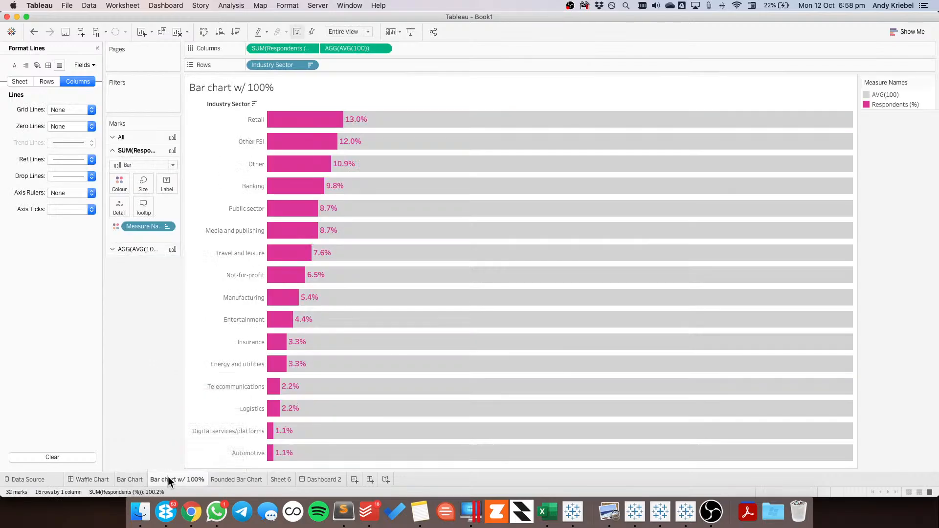
left_click(221, 477)
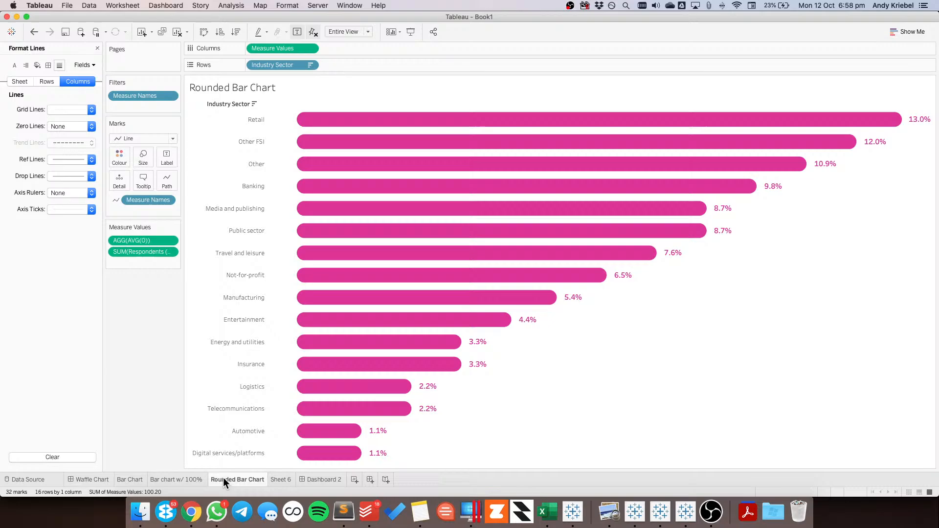
left_click(275, 478)
double_click(288, 479)
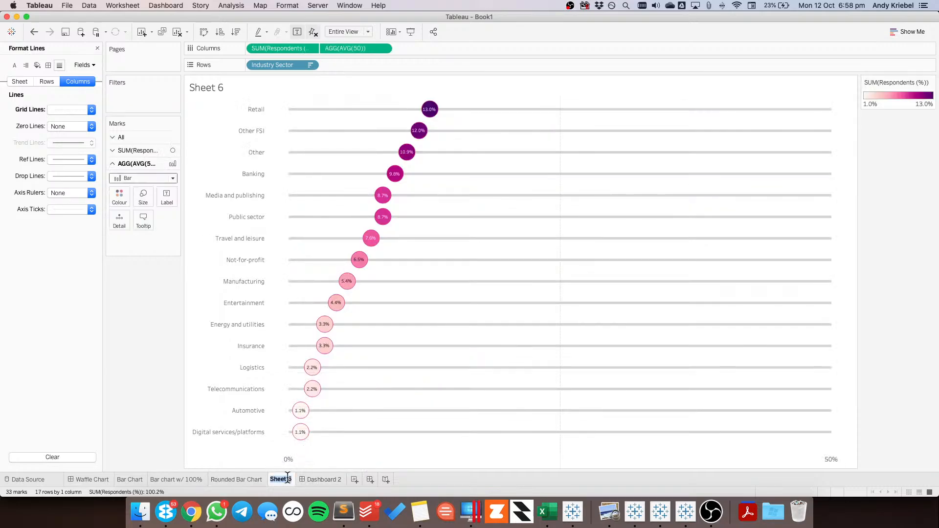
type("Dot Plot")
key("Return")
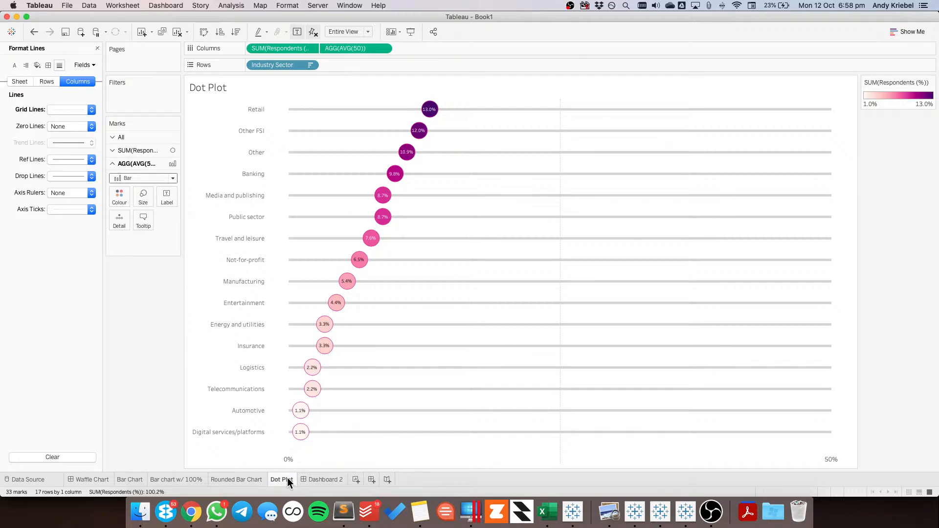
Check the dot plot dashboard, and add a new dashboard directly after the "Bar chart w/ 100%" sheet
left_click(317, 479)
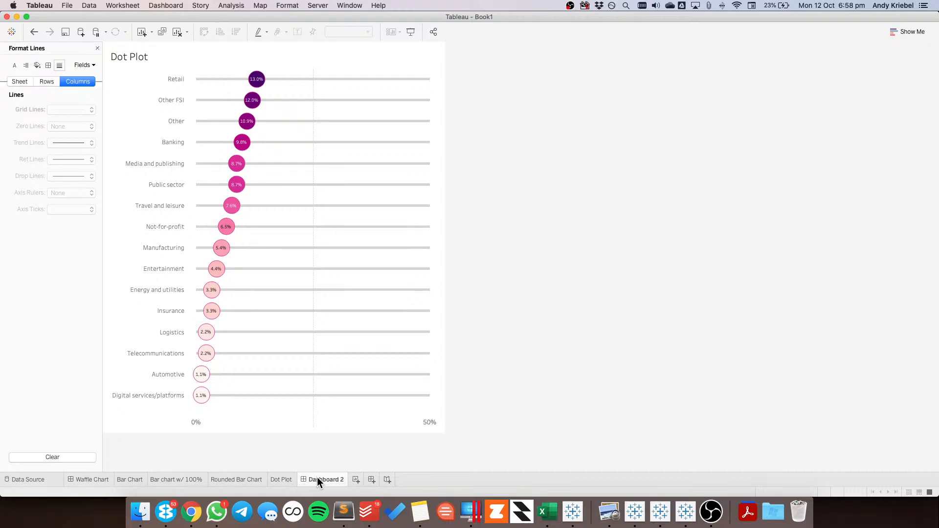
left_click(175, 477)
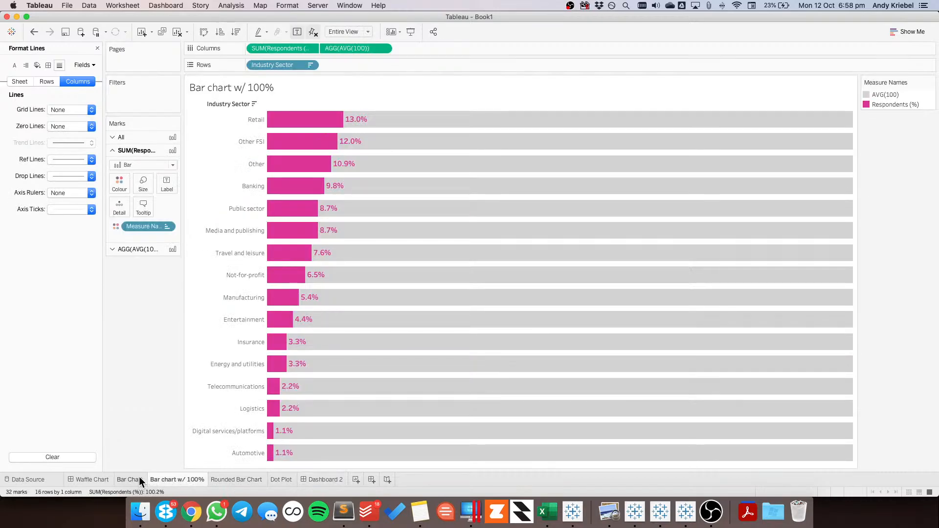
right_click(177, 477)
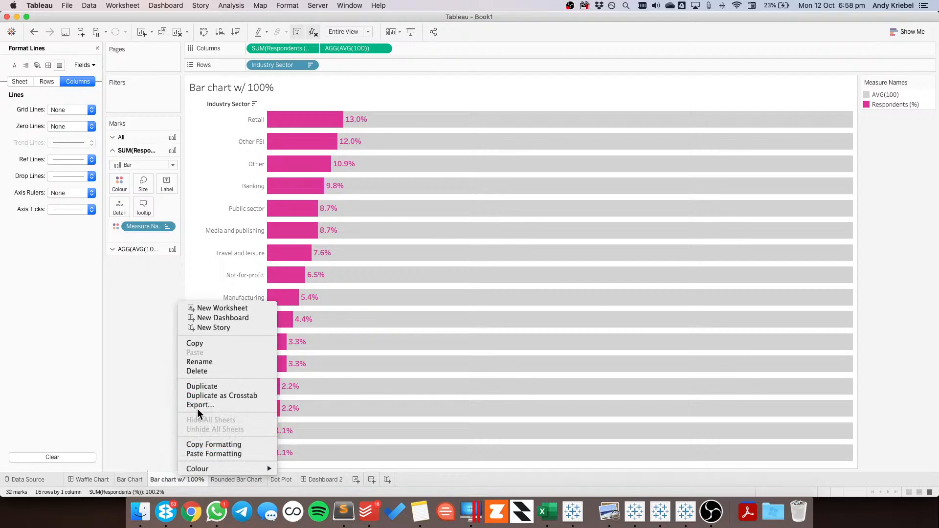
left_click(212, 318)
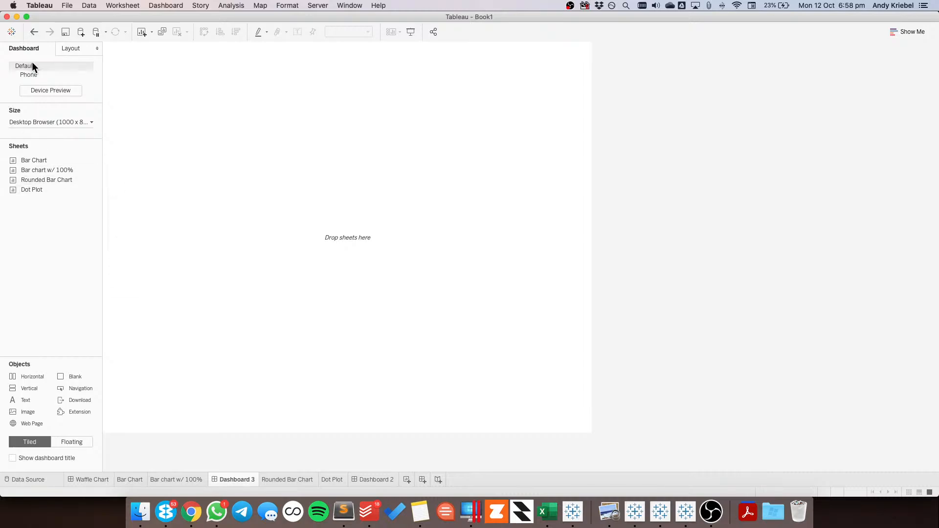
left_click(60, 74)
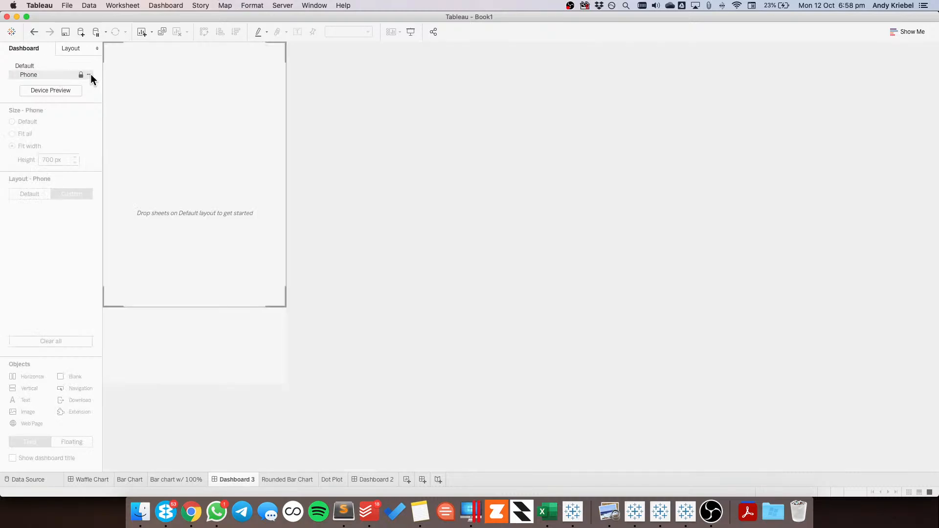
left_click(89, 74)
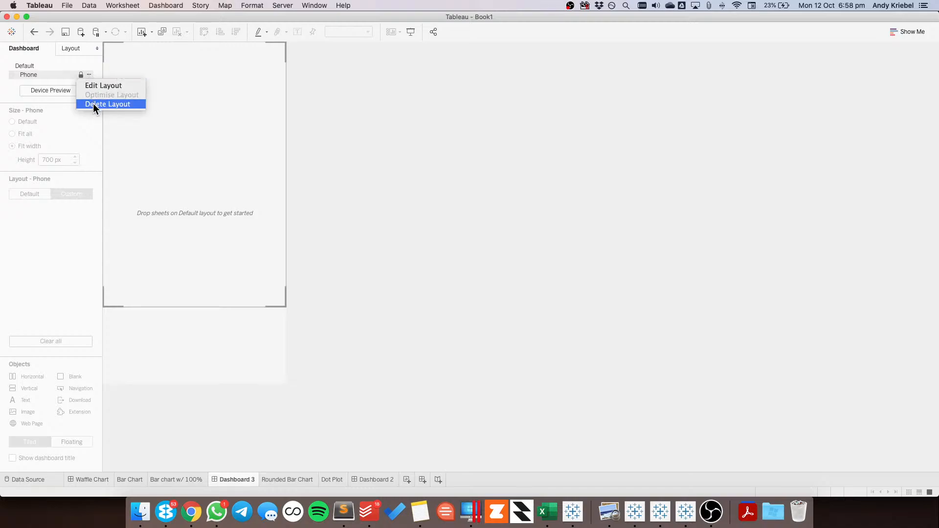
left_click(37, 64)
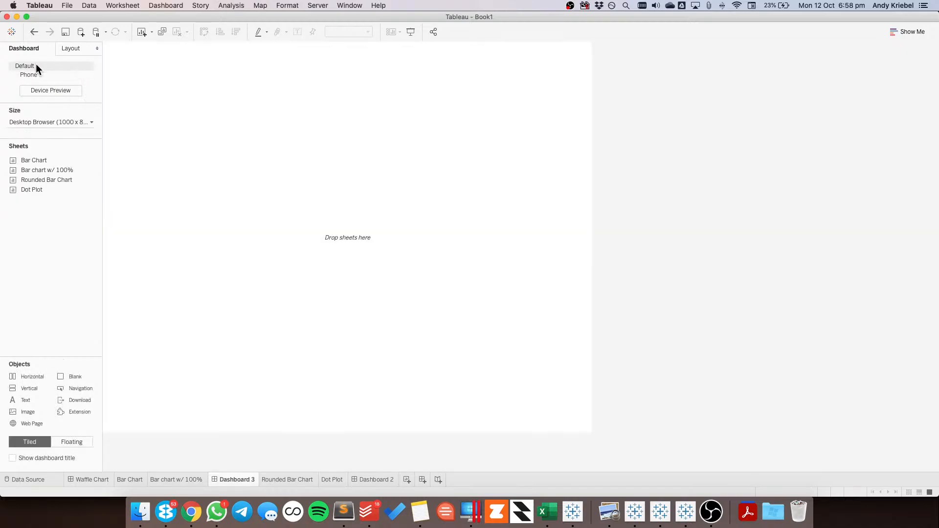
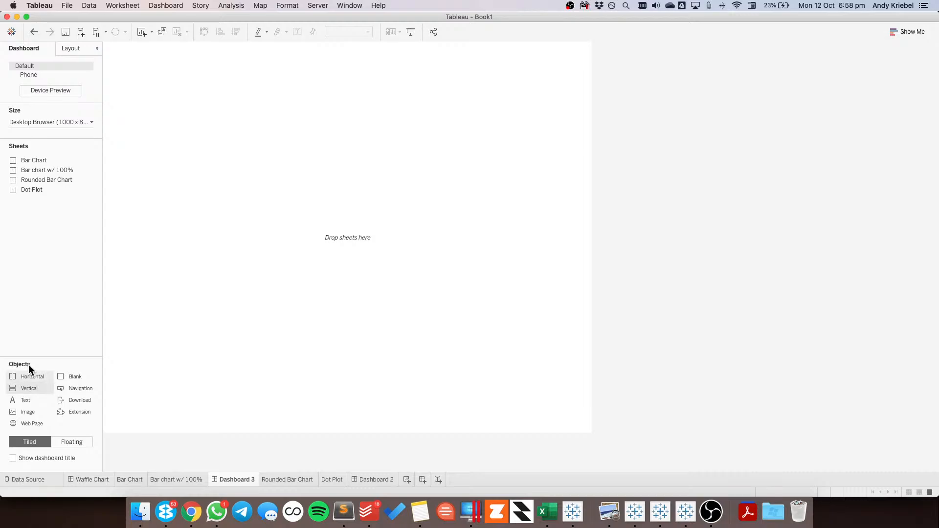
Place the Bar chart w/ 100% sheet on the empty dashboard and remove its colour legend
mouse_move(58, 156)
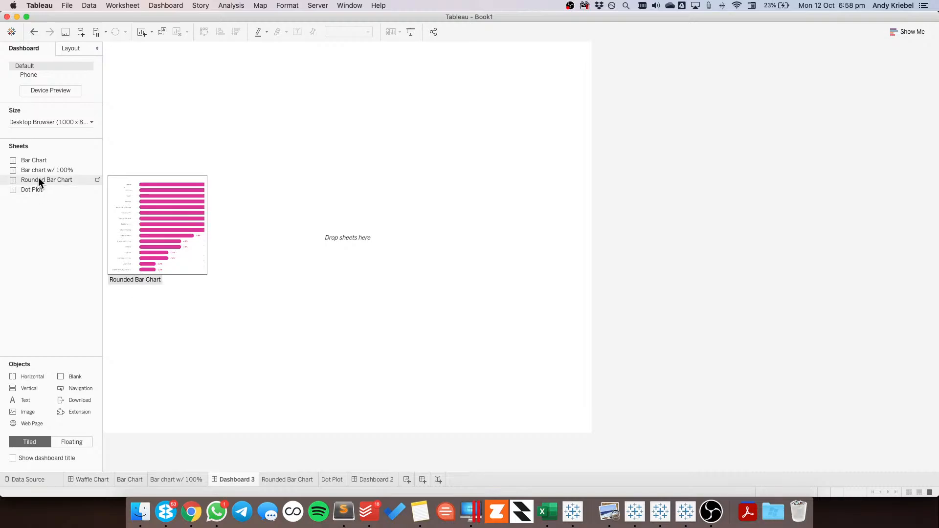
mouse_move(40, 170)
left_click_drag(40, 169, 242, 145)
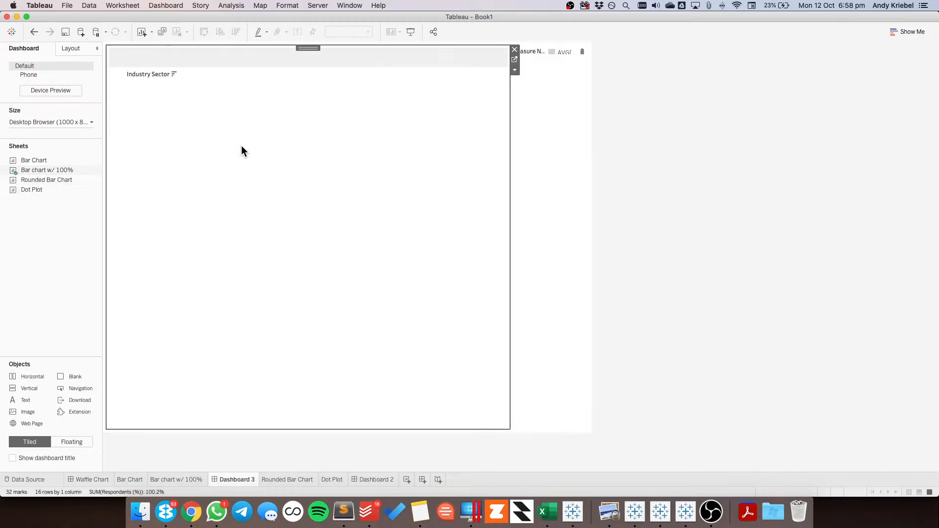
left_click(593, 49)
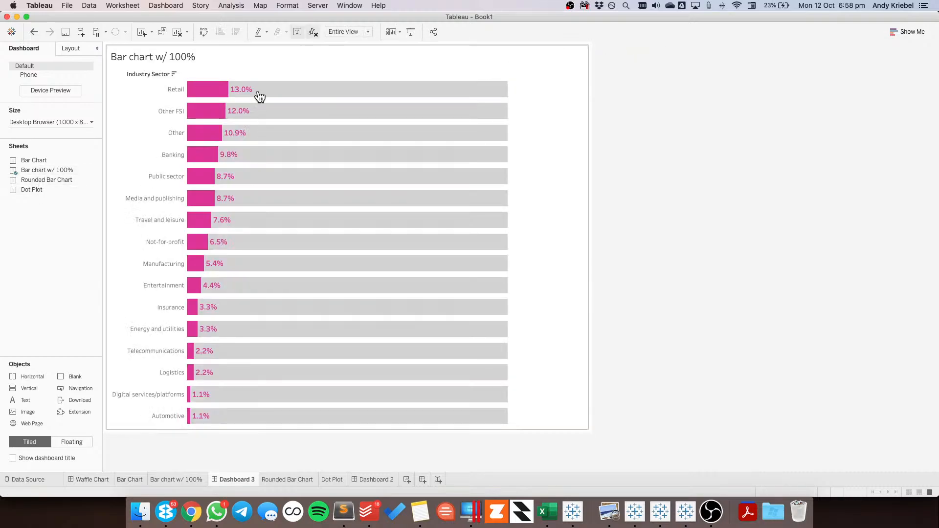
Hide the Industry Sector field label for rows and show the chart's caption
right_click(157, 75)
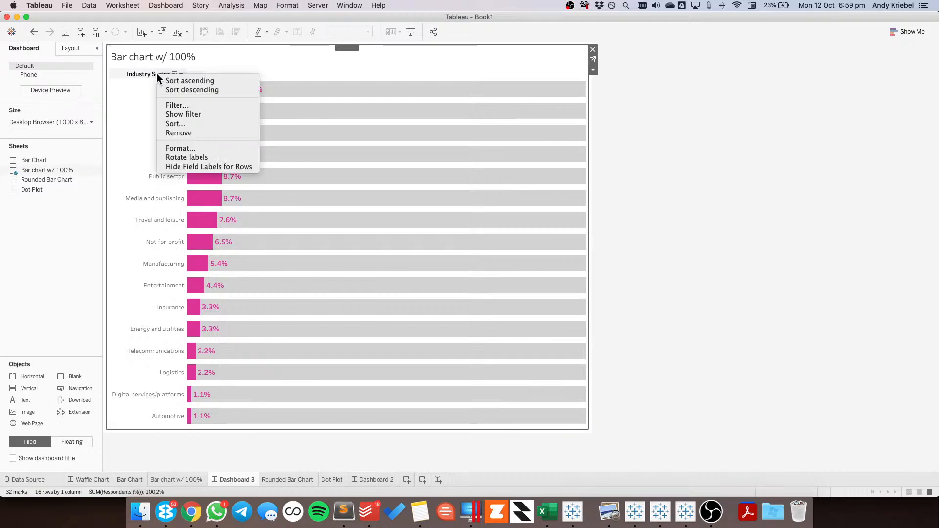
left_click(192, 167)
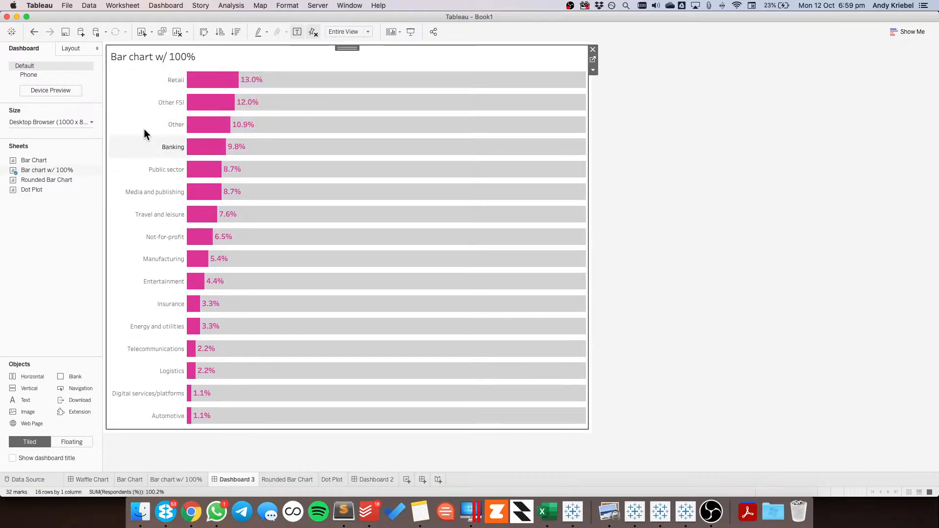
left_click(593, 70)
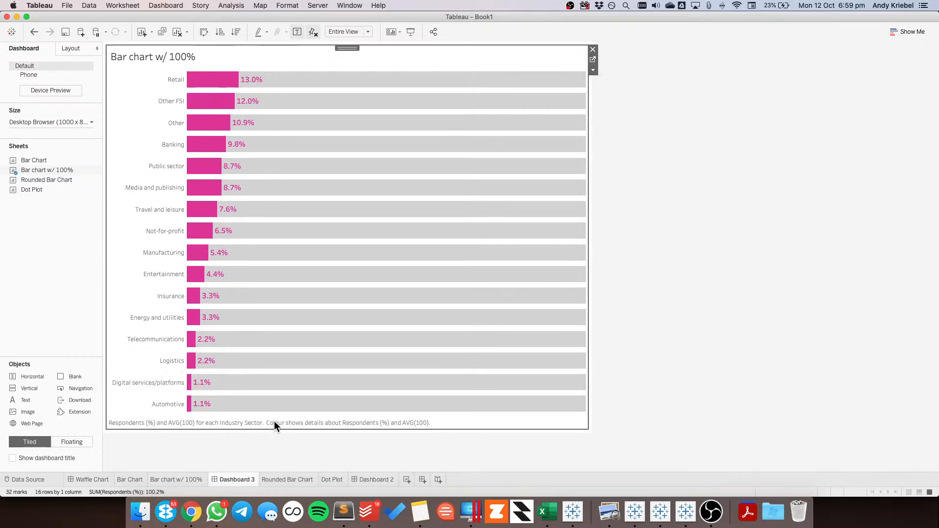
Format the whole caption text as centred, size 8 and light grey
double_click(273, 421)
key("super+a")
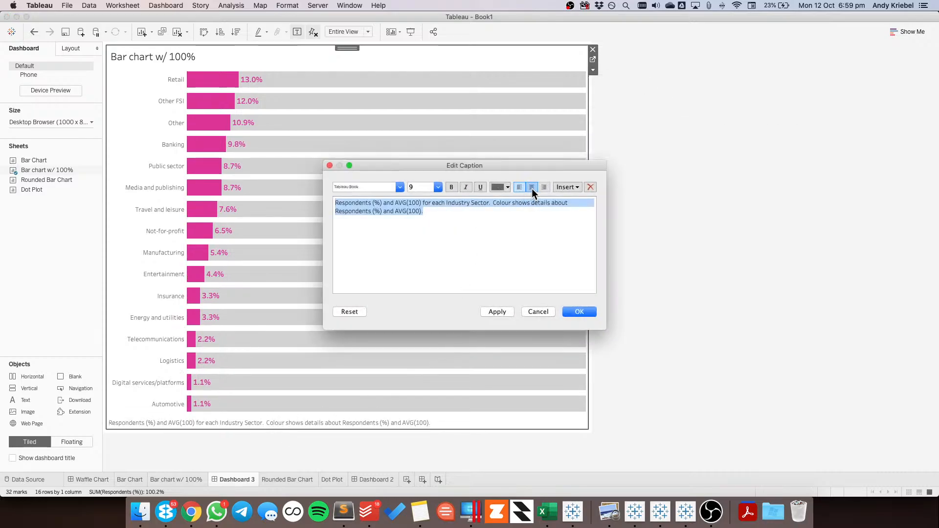
left_click(532, 187)
left_click(438, 188)
left_click(425, 197)
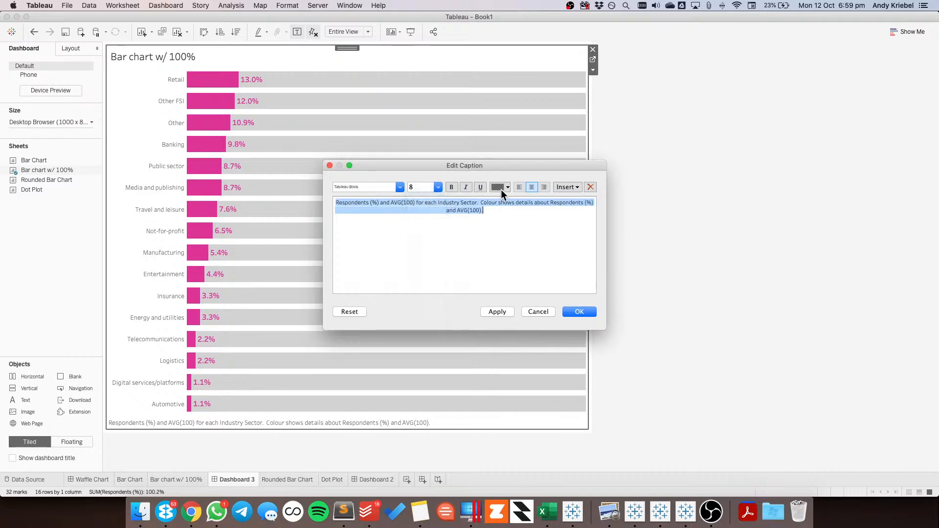
left_click(500, 188)
left_click(504, 233)
Replace the caption text with "DATA SOURCE: DataIQ • CREATED BY:" followed by the author's name and social media handle, separated by "|"
key("BackSpace")
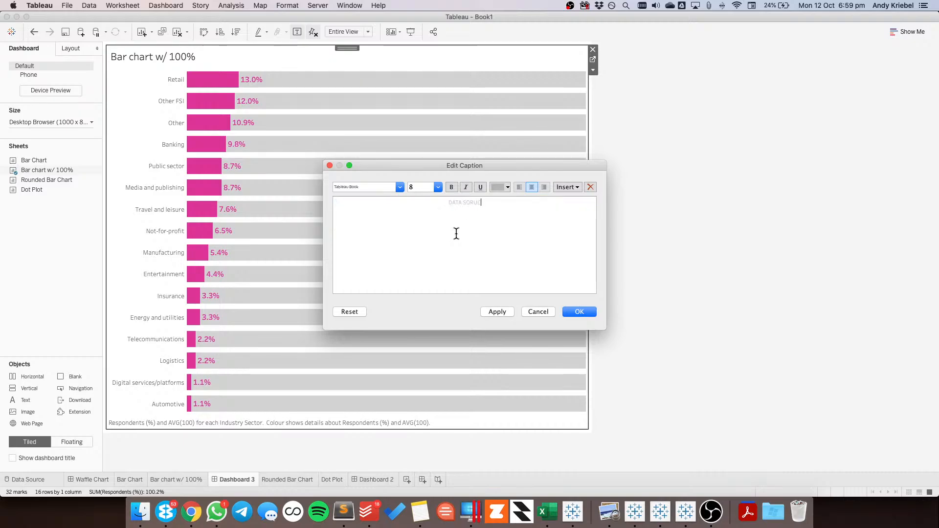
key("BackSpace")
key("BackSpace")
type("• CREATED BY: ")
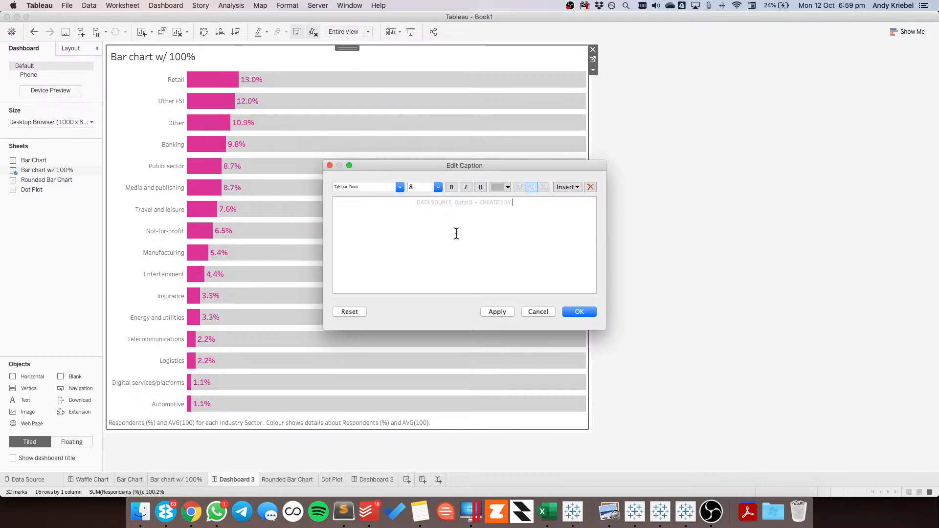
type("ANDY KRIEBEL | @VIZWIZBI")
left_click(579, 311)
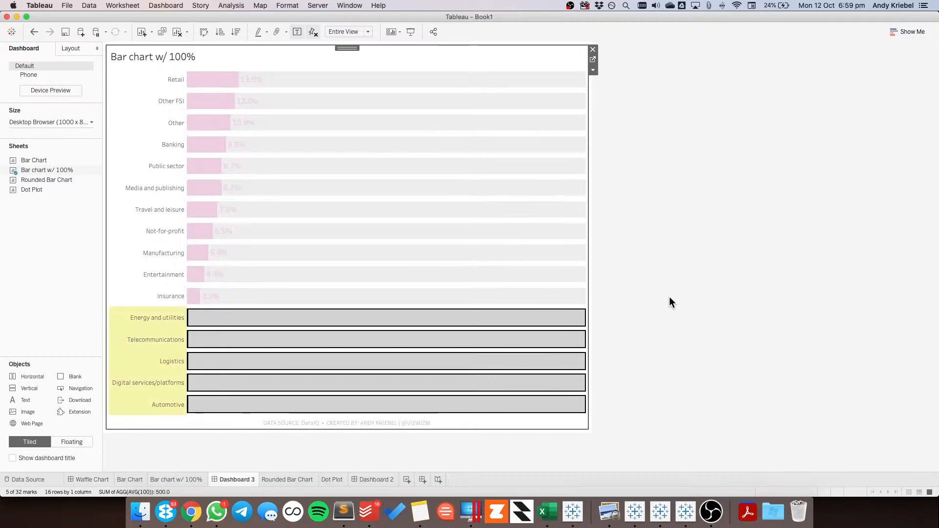
left_click(555, 322)
left_click(553, 320)
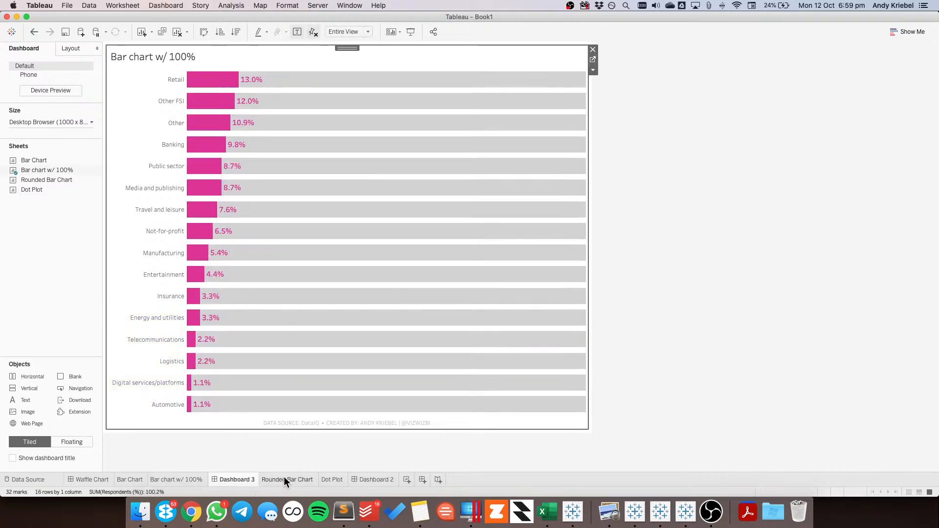
mouse_move(281, 478)
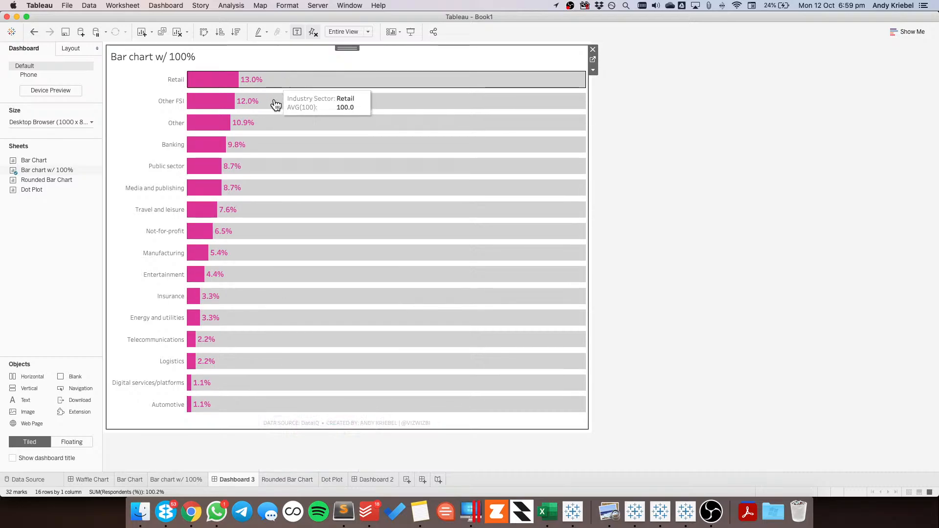
Turn off tooltips for all marks on the Bar chart w/ 100% sheet
left_click(189, 475)
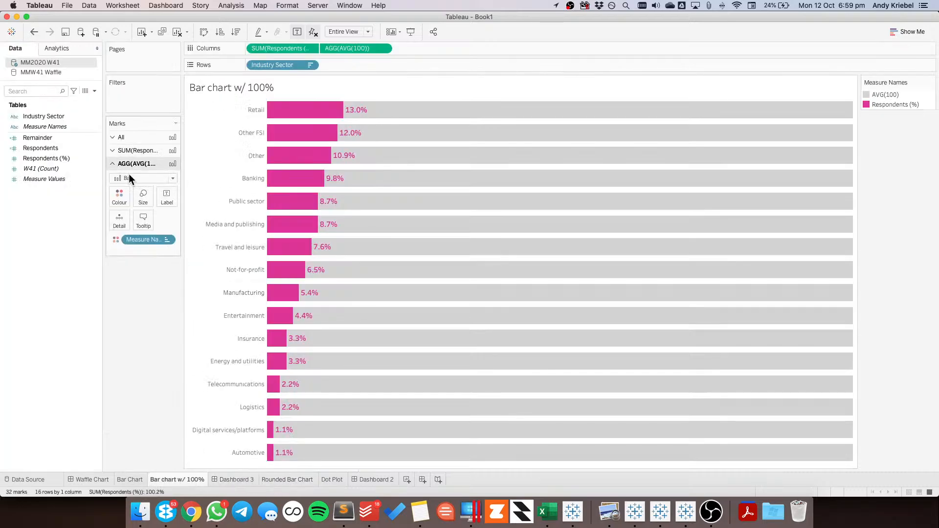
left_click(134, 141)
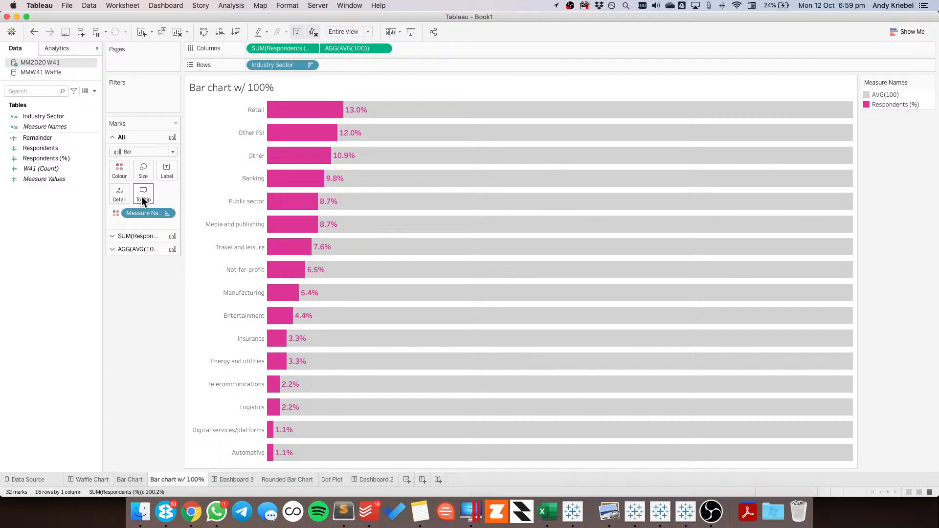
left_click(142, 196)
left_click(239, 250)
left_click(460, 290)
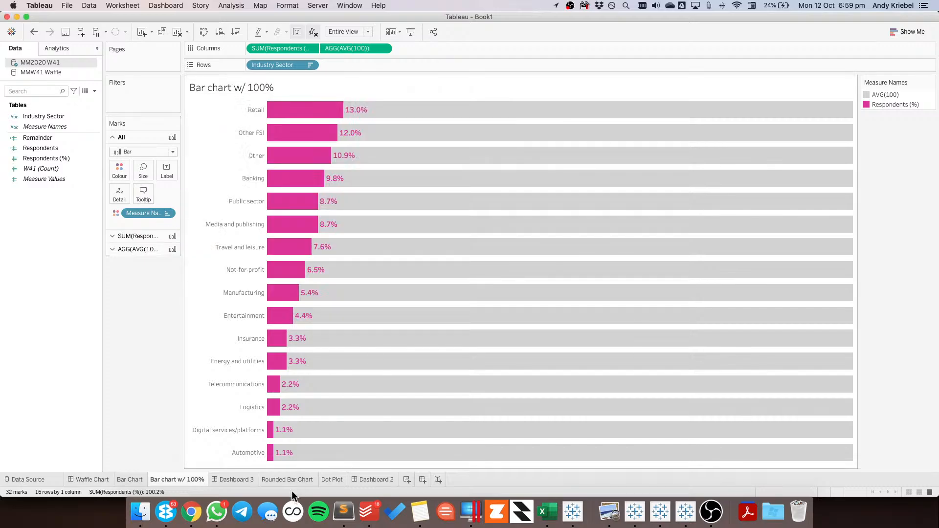
Return to Dashboard 3 and select several bars one after another to examine how selection highlights them
left_click(242, 479)
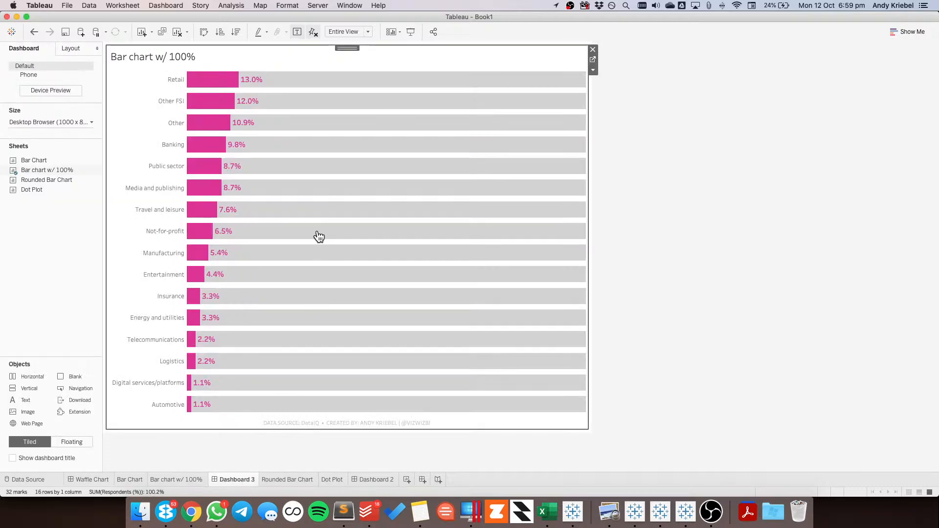
left_click(311, 215)
left_click(311, 193)
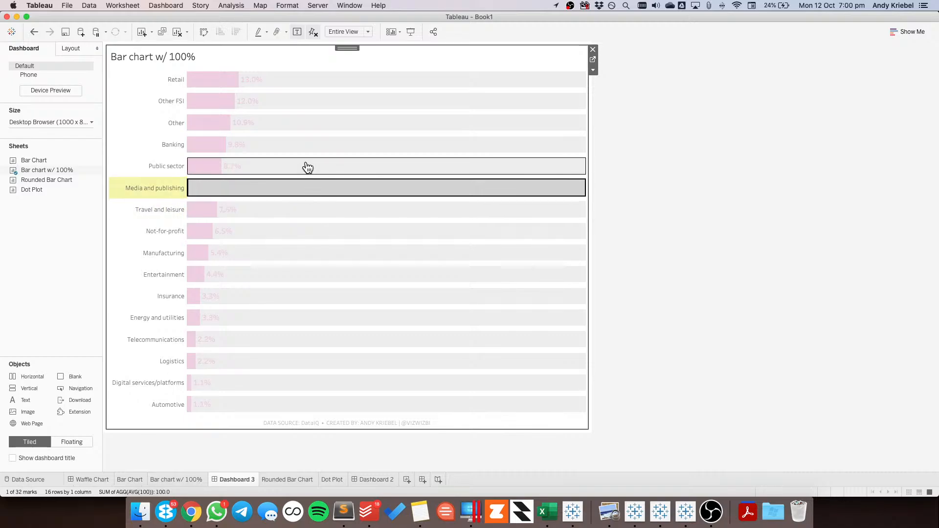
left_click(308, 166)
left_click(304, 124)
left_click(305, 146)
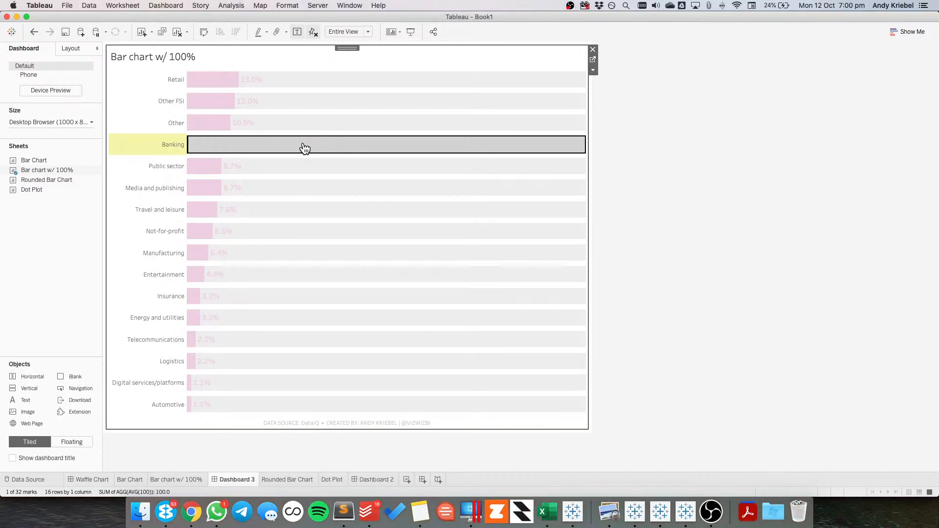
left_click(304, 147)
left_click(292, 147)
left_click(282, 128)
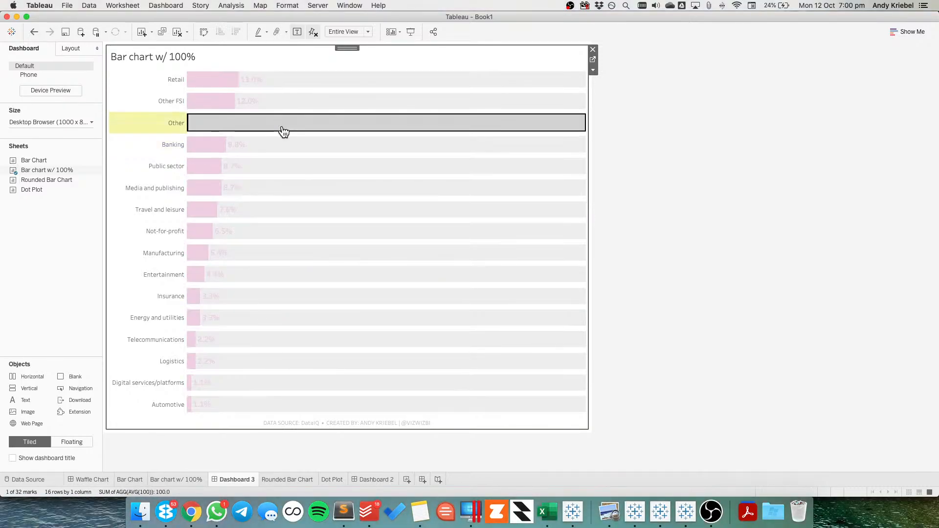
left_click(284, 130)
Create a calculated field named DUMMY on the Bar chart w/ 100% sheet, with a first name as its constant text string
left_click(594, 60)
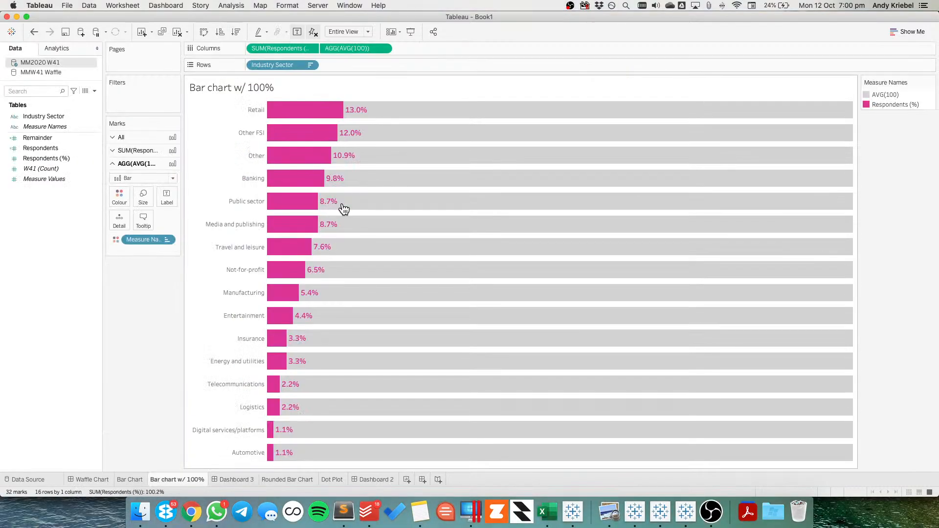
right_click(63, 227)
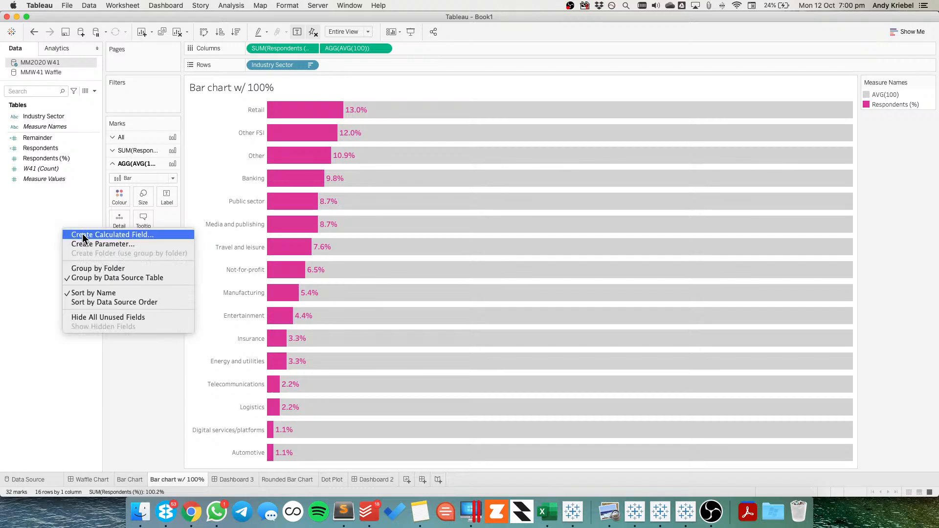
left_click(83, 233)
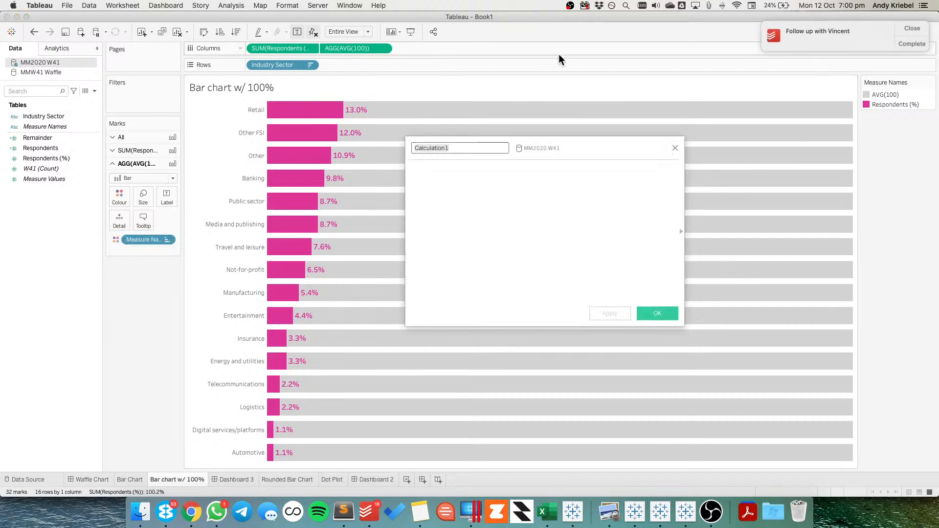
left_click(908, 30)
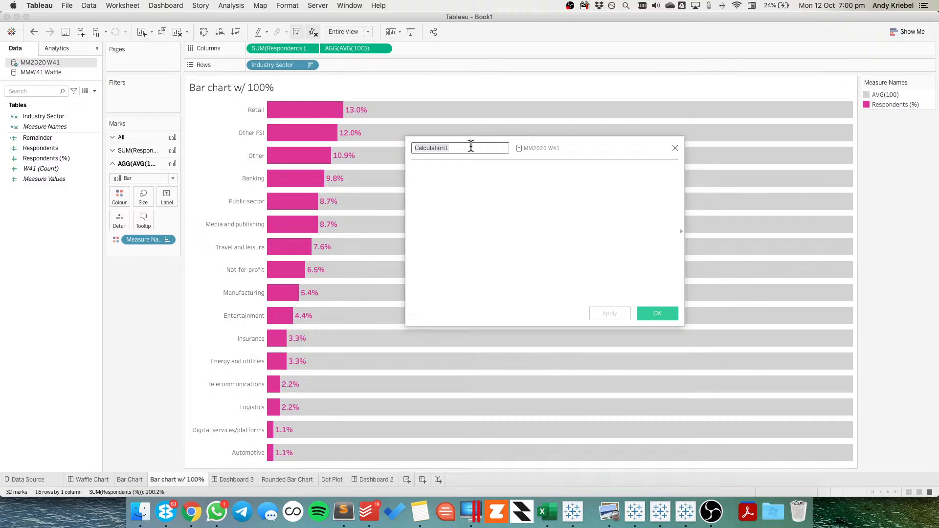
type("DUMMY")
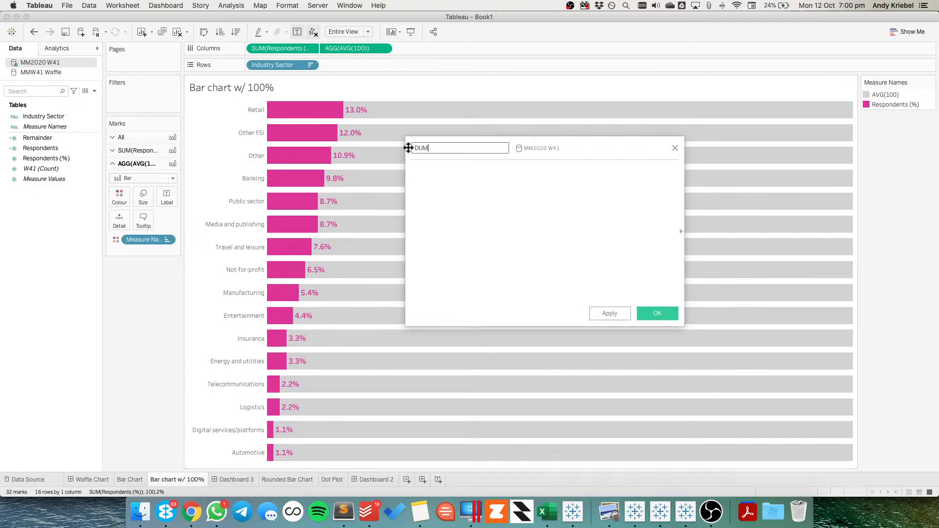
key("Tab")
type("'Charlie'")
type("'")
key("BackSpace")
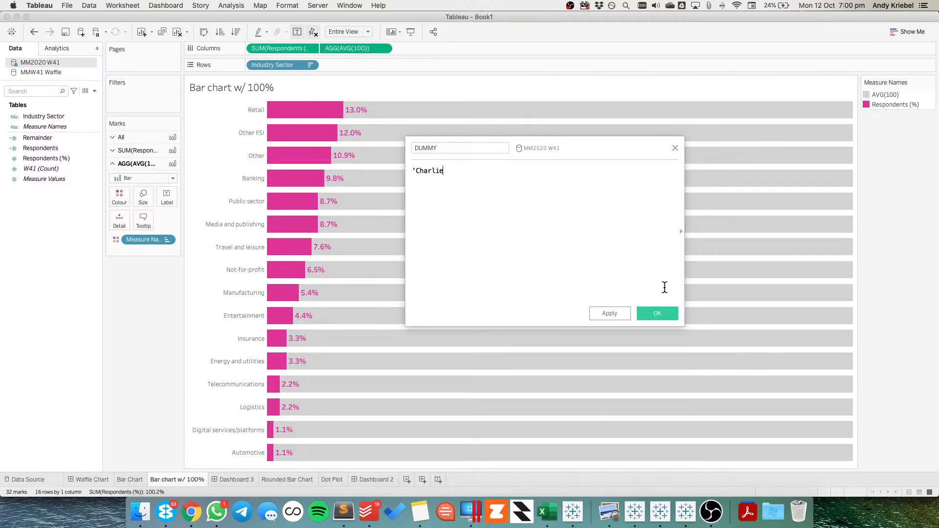
type("'")
key("Return")
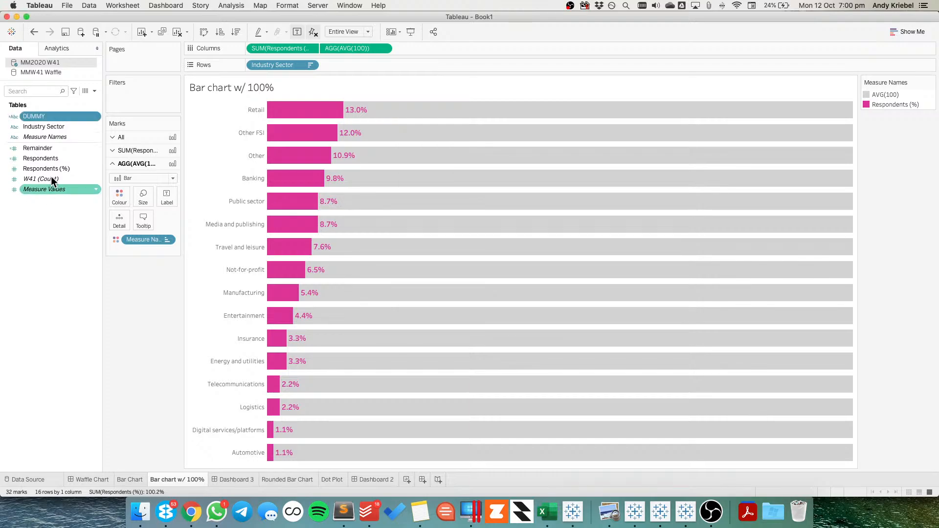
Add the DUMMY field to Detail for all marks of the bar chart
left_click(129, 135)
left_click_drag(30, 119, 122, 192)
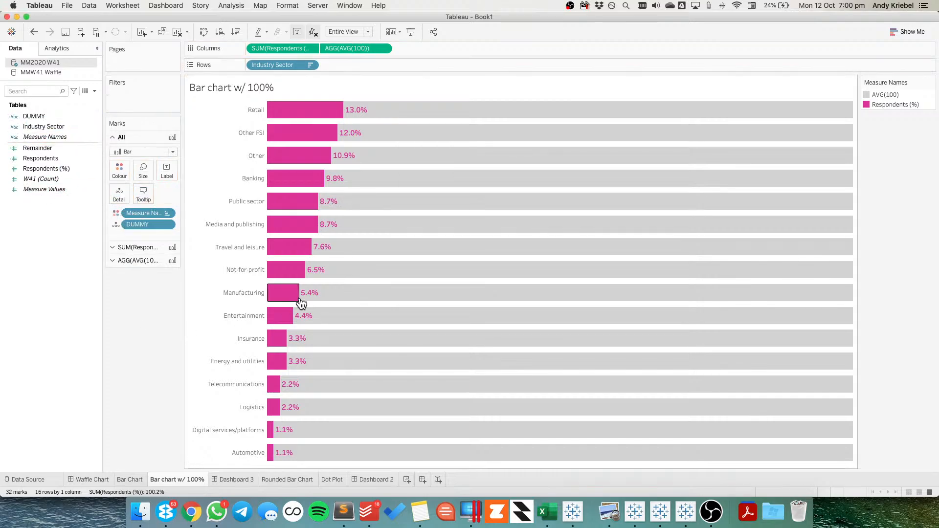
Add a filter action to Dashboard 3 and name it "Dummy Filter"
left_click(225, 479)
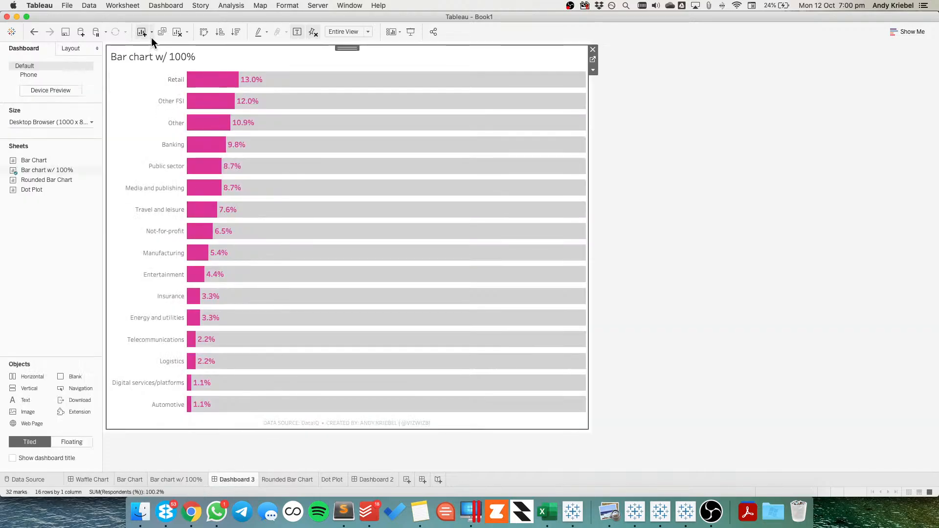
left_click(165, 5)
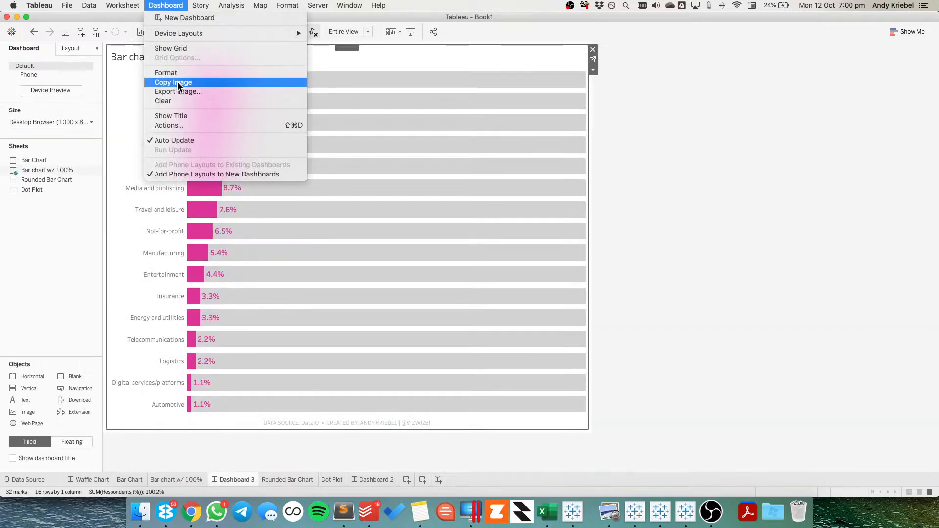
left_click(179, 125)
left_click(343, 334)
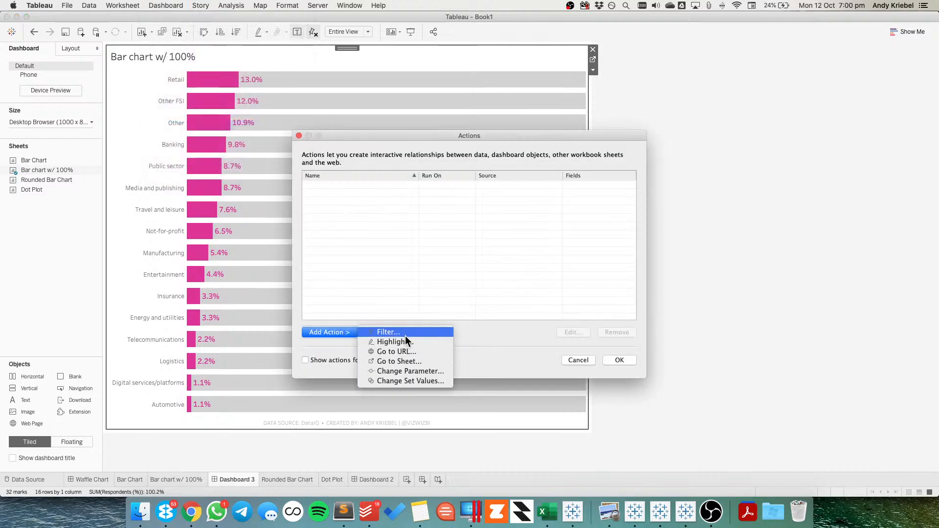
left_click(404, 334)
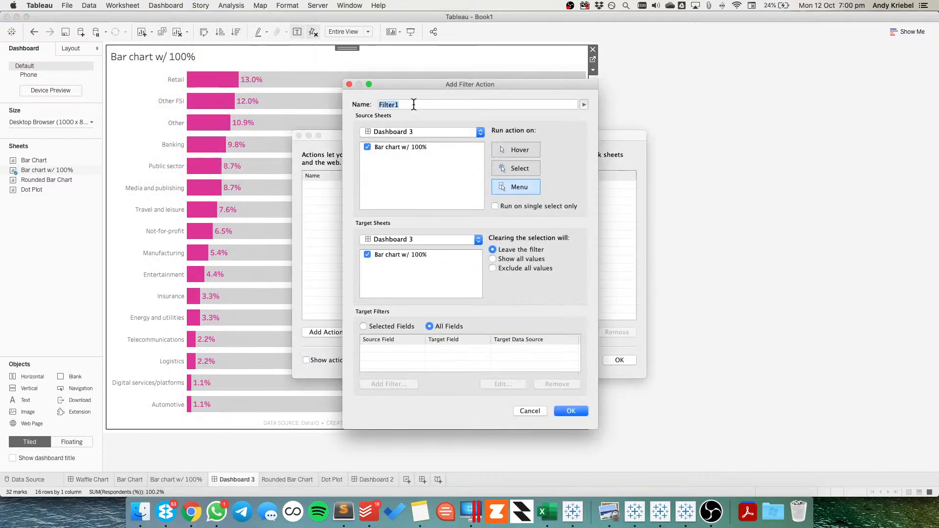
type("Dummy")
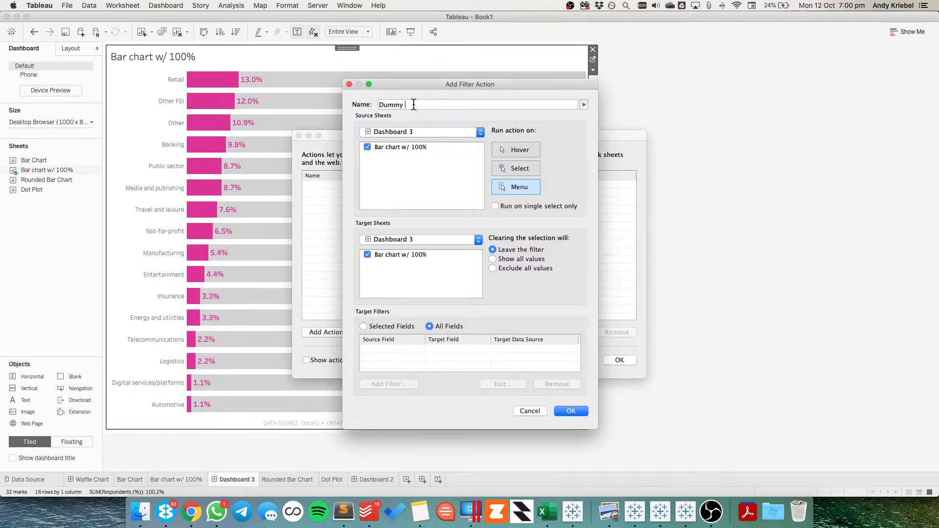
type(" Filter")
Set the filter action to run on select, target the Bar chart w/ 100% sheet, show all values when cleared, and filter on selected fields
left_click(515, 168)
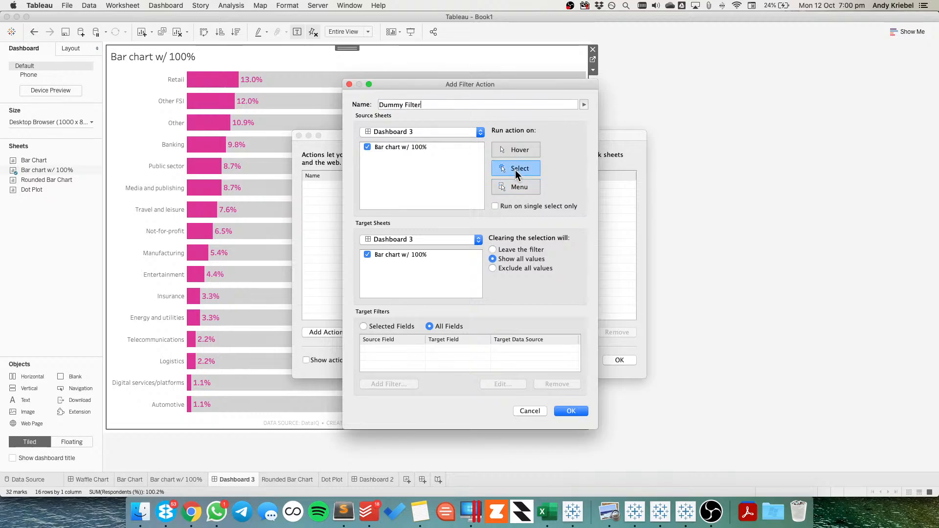
left_click(500, 207)
left_click(392, 239)
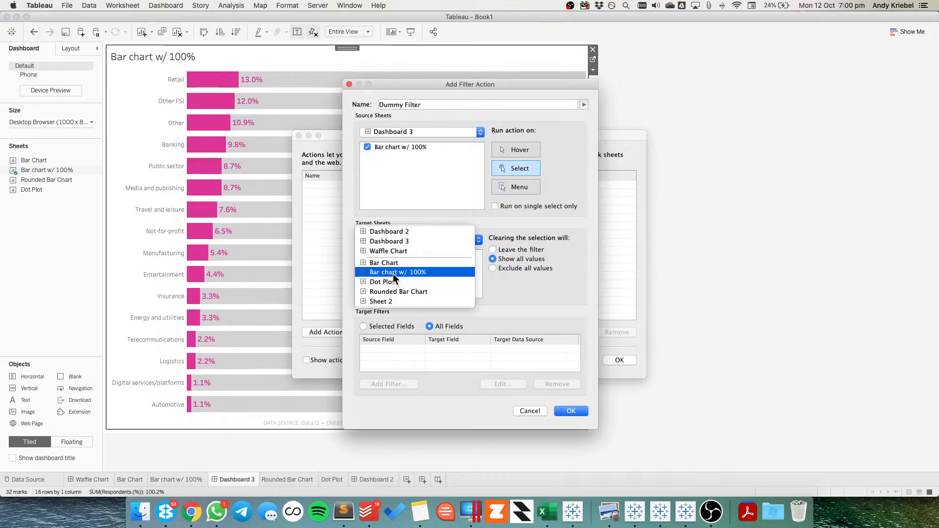
left_click(393, 273)
left_click(381, 328)
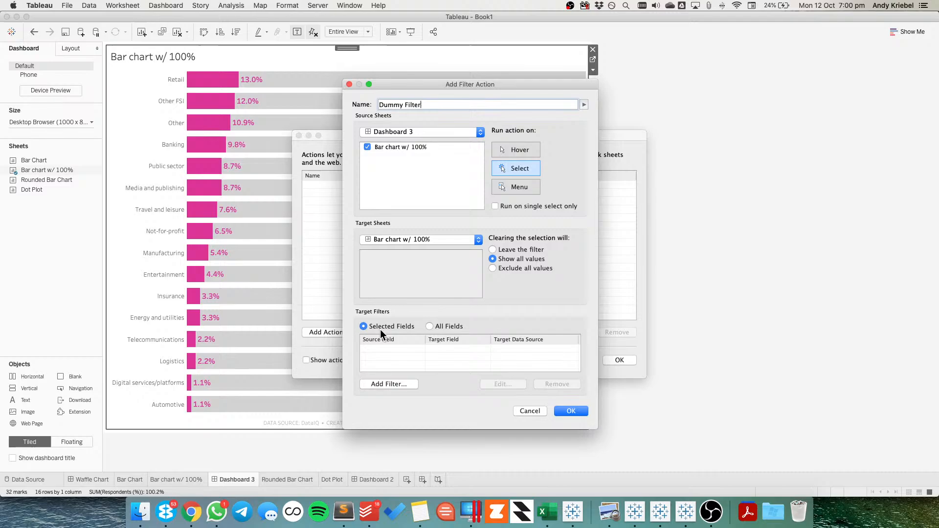
Add a target filter mapping the DUMMY source field to the Industry Sector target field, and save the filter action
left_click(386, 383)
left_click(433, 231)
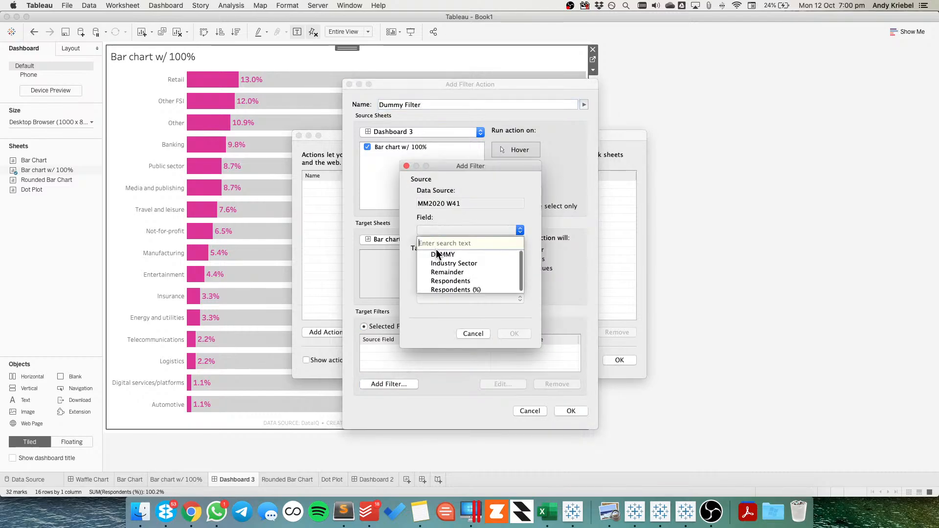
left_click(439, 256)
left_click(444, 297)
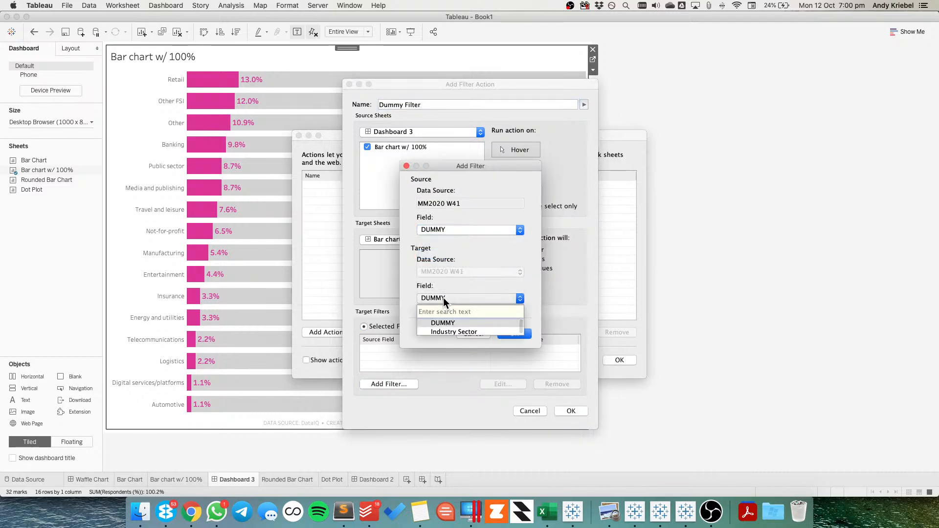
left_click(445, 331)
left_click(513, 334)
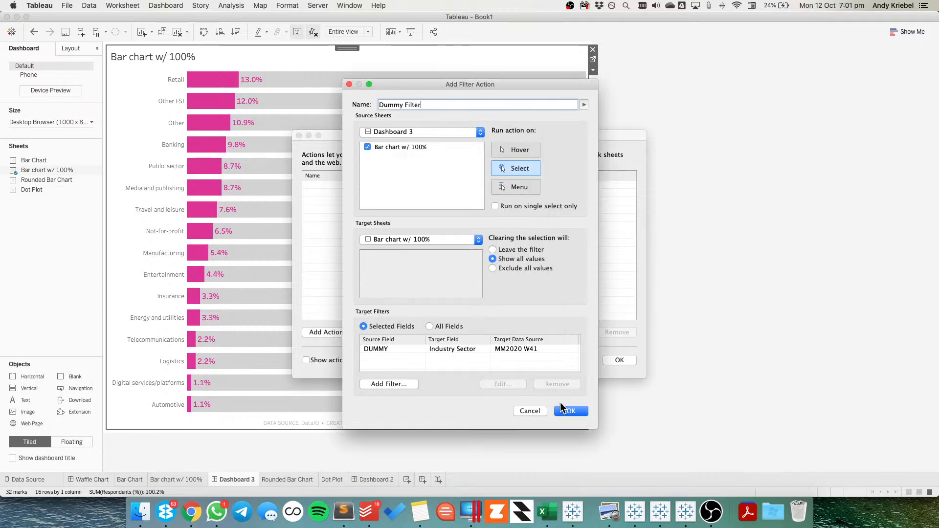
left_click(569, 411)
left_click(619, 359)
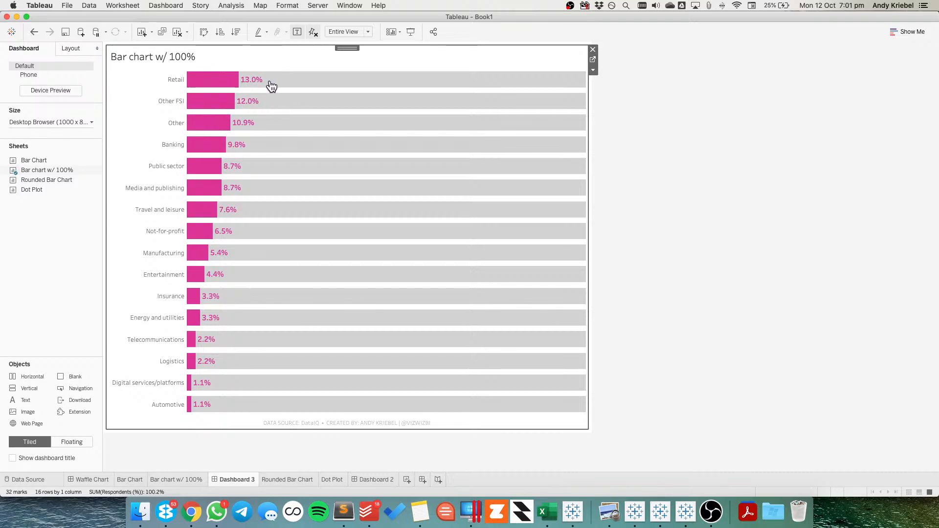
Resize Dashboard 3 to a fixed size of 800 px wide by 700 px high
left_click(314, 456)
left_click(42, 123)
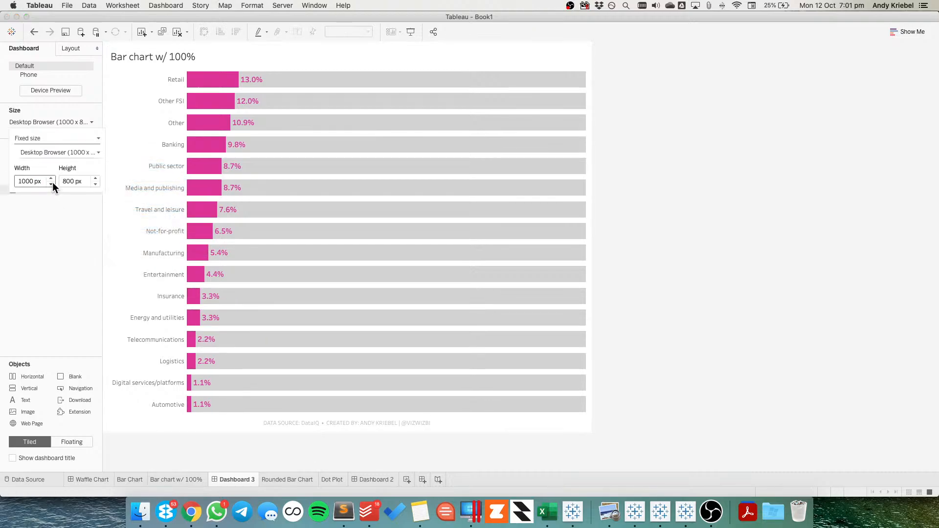
left_click(51, 184)
left_click(51, 184)
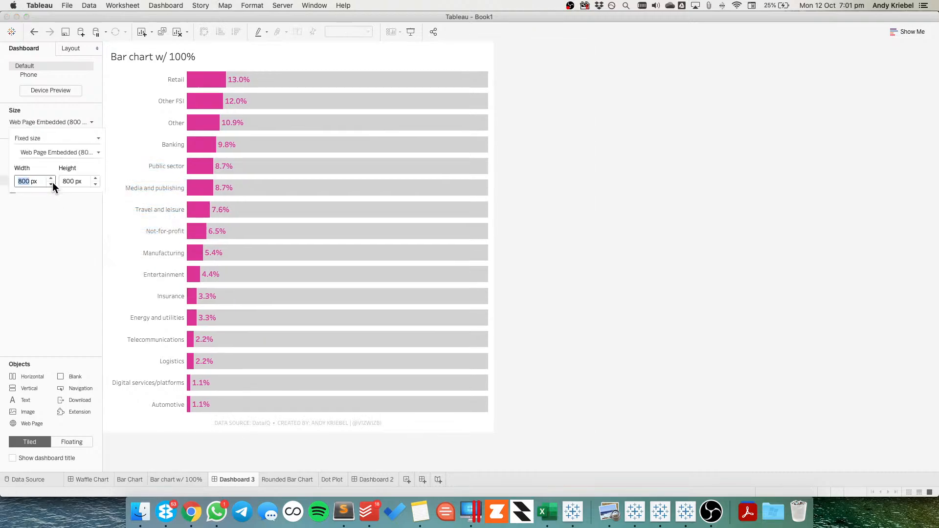
left_click(51, 183)
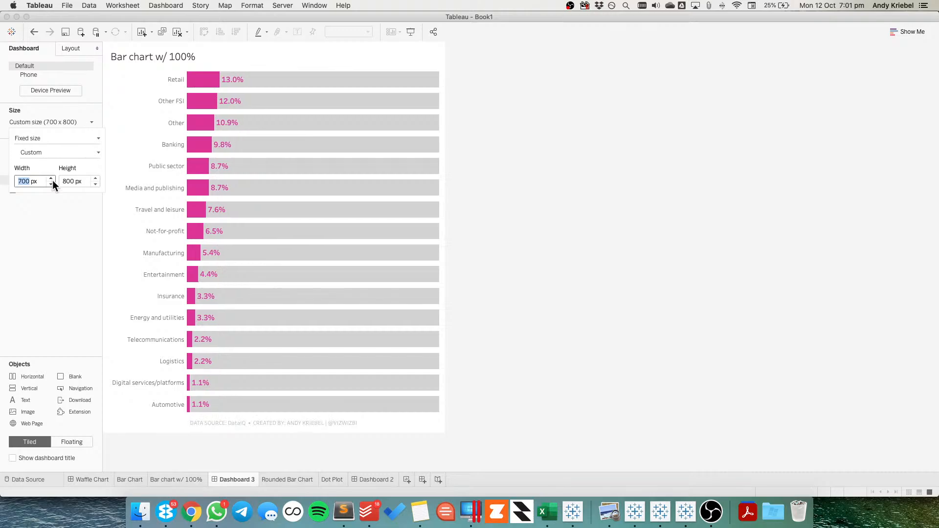
left_click(52, 178)
left_click(51, 177)
left_click(51, 183)
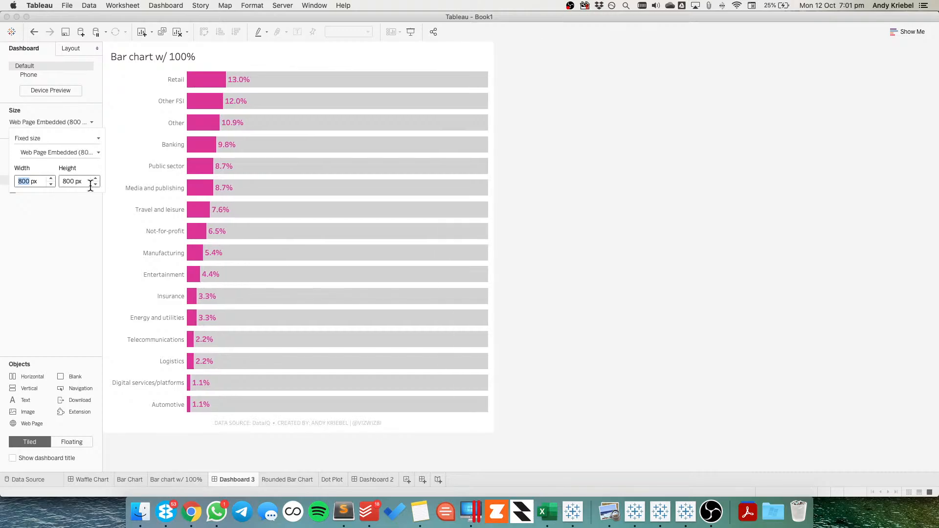
left_click(95, 183)
left_click(95, 184)
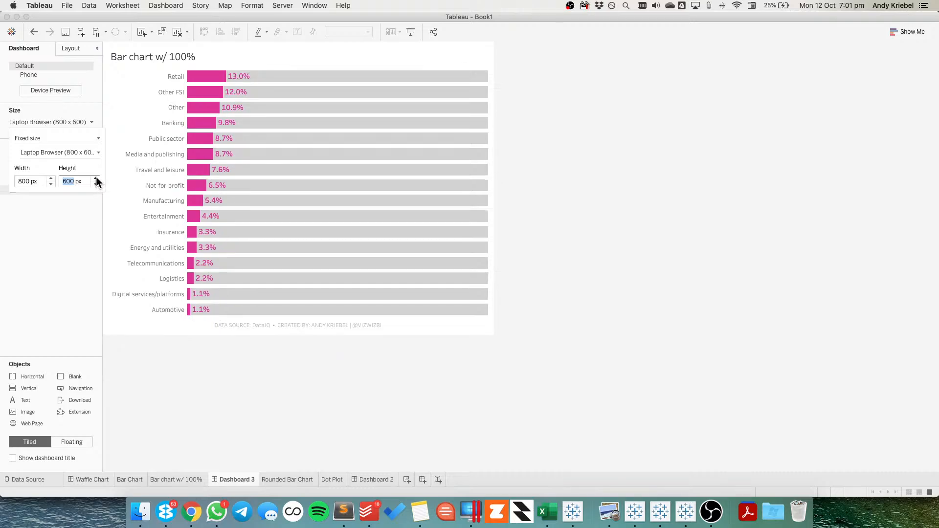
left_click(96, 178)
Switch to Chrome and examine the industry sector chart, cover and contents pages of dataiq_dataculture_report_p3_interactive.pdf
left_click(192, 512)
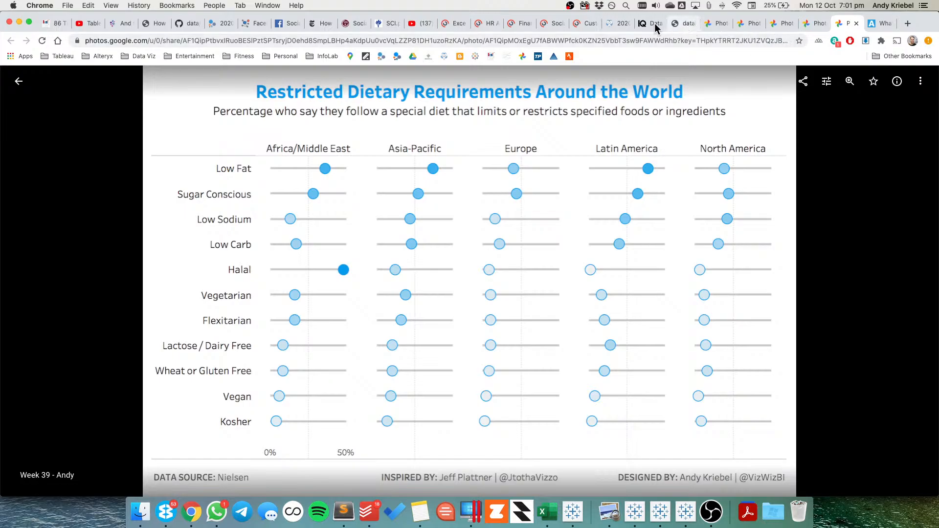
left_click(655, 24)
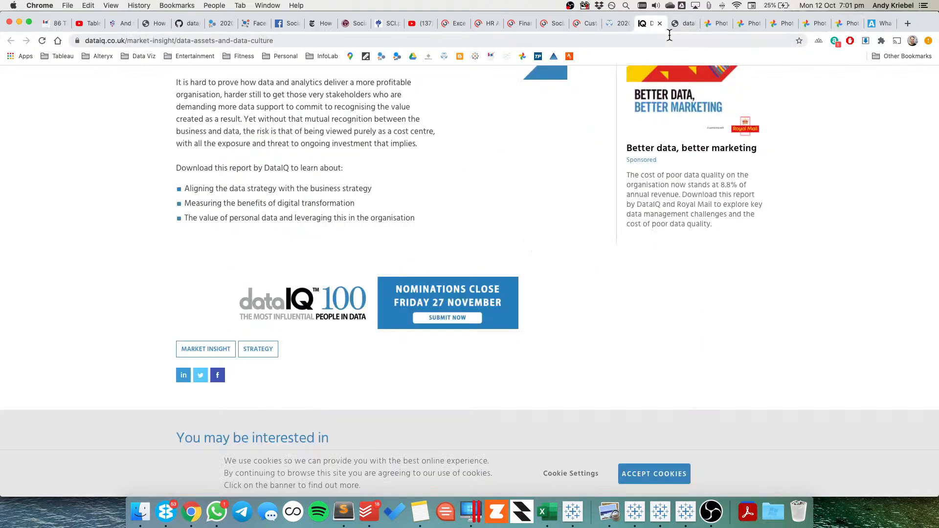
left_click(683, 24)
scroll(564, 220, "down", 10)
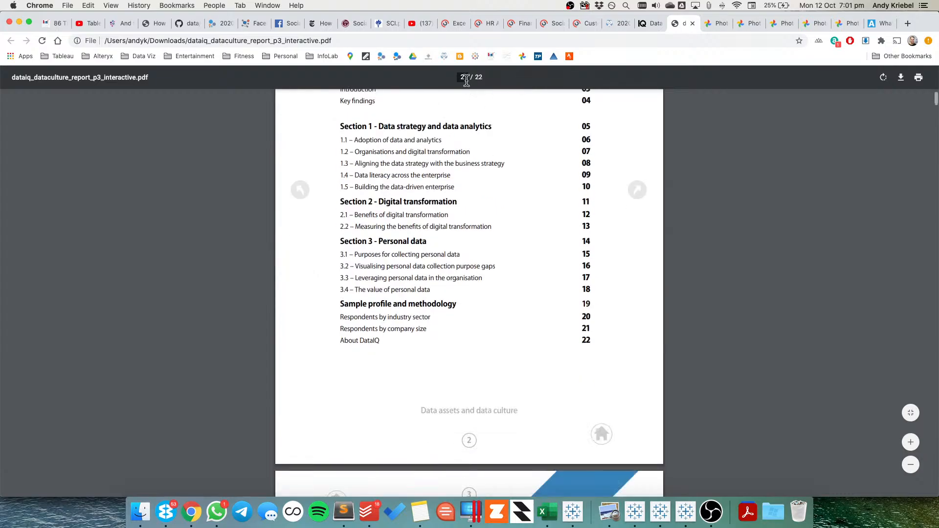
left_click(560, 305)
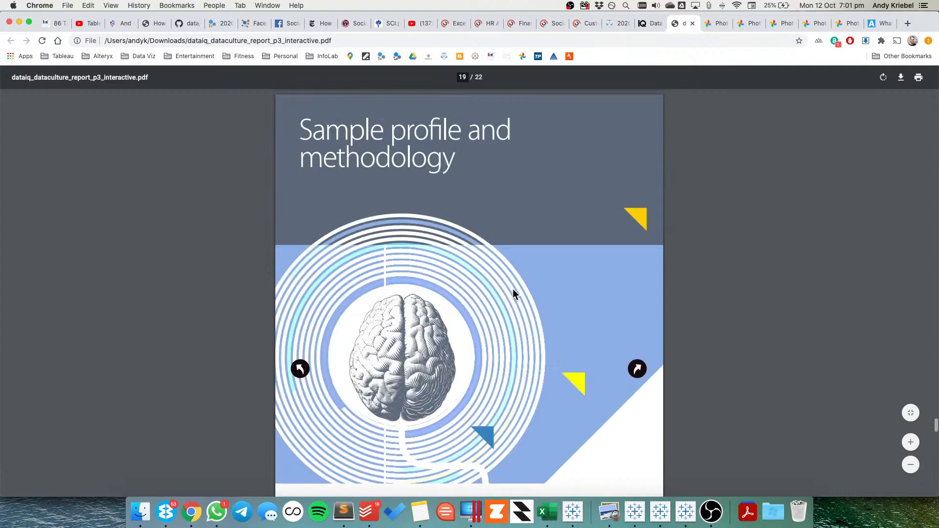
scroll(512, 292, "down", 8)
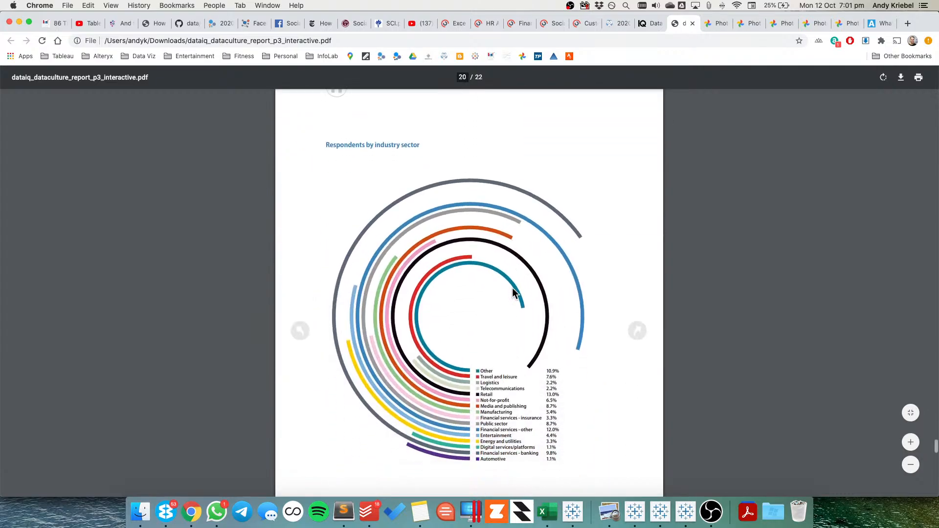
scroll(513, 291, "down", 8)
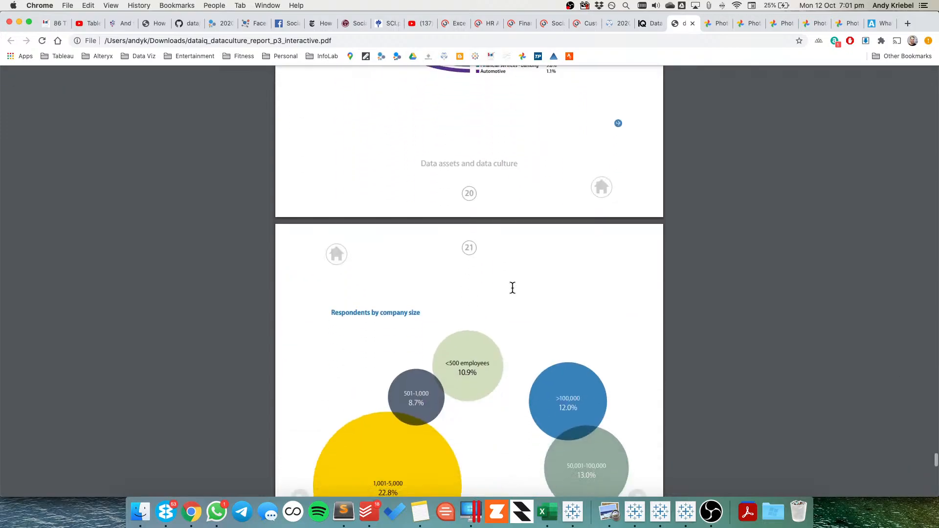
scroll(513, 287, "up", 10)
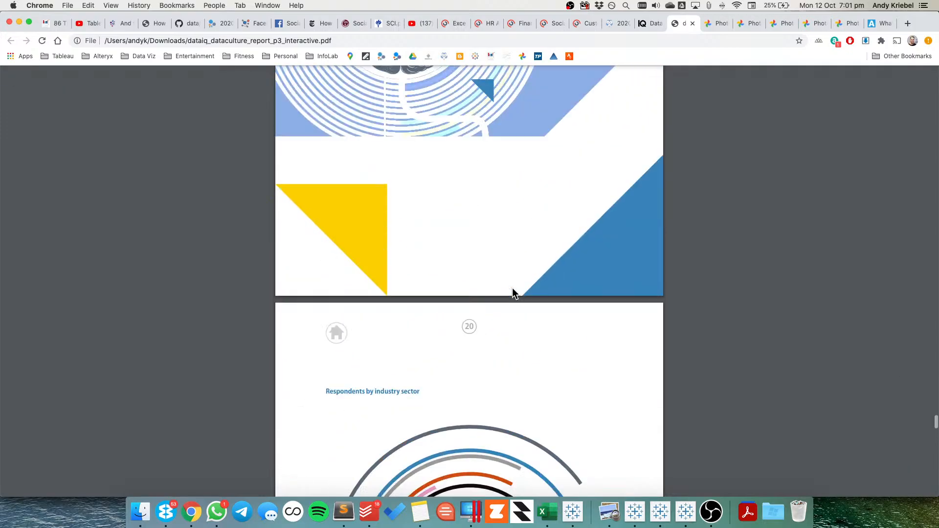
scroll(512, 292, "up", 12)
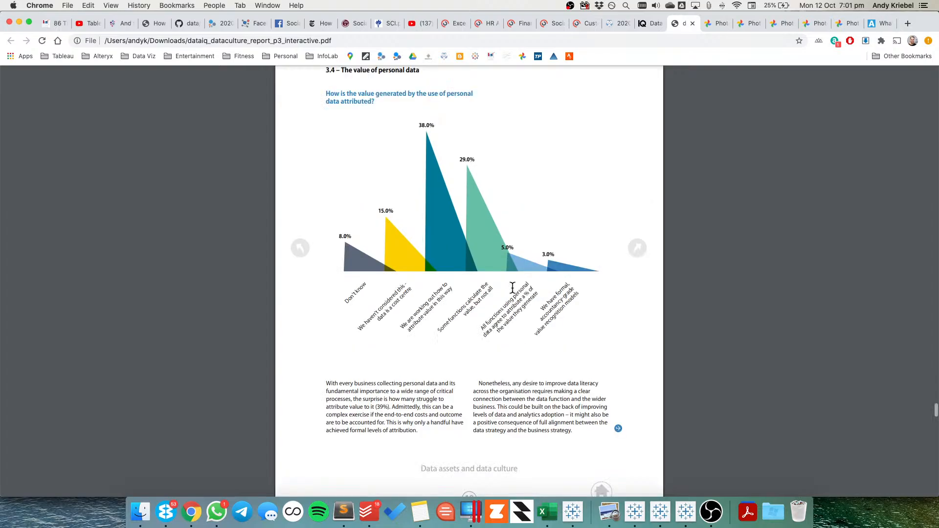
scroll(514, 289, "up", 20)
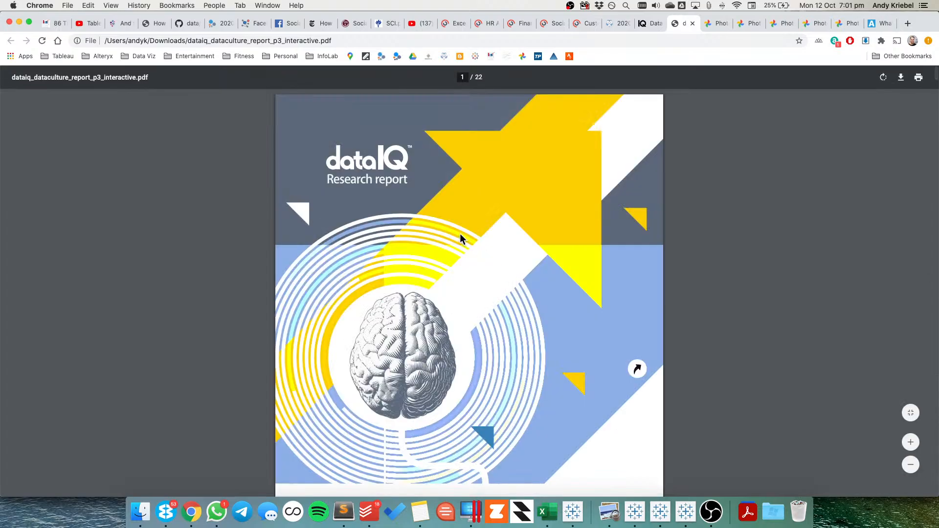
scroll(457, 240, "down", 9)
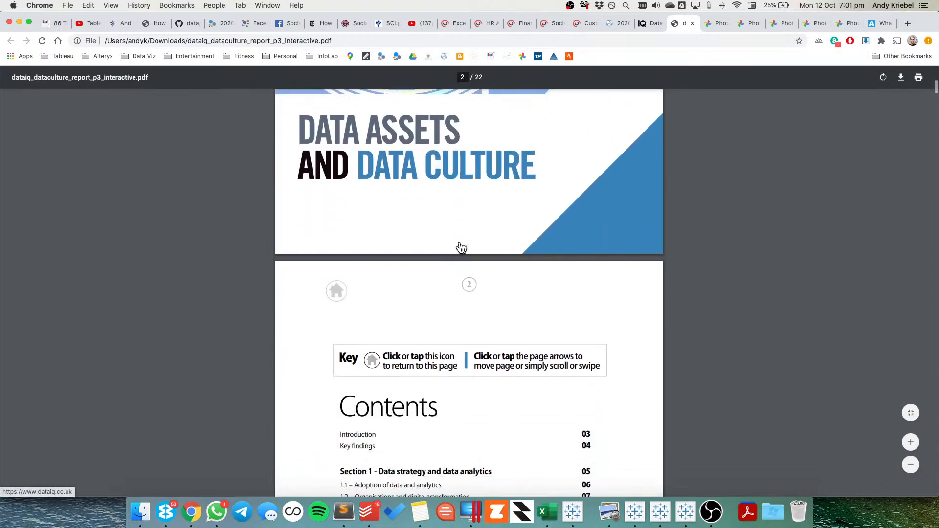
scroll(460, 241, "down", 3)
Switch back to Tableau and replace the bar chart's title text with "RESPONDENTS BY INDUSTRY SECTOR", inserting an empty line above it
key("super+Tab")
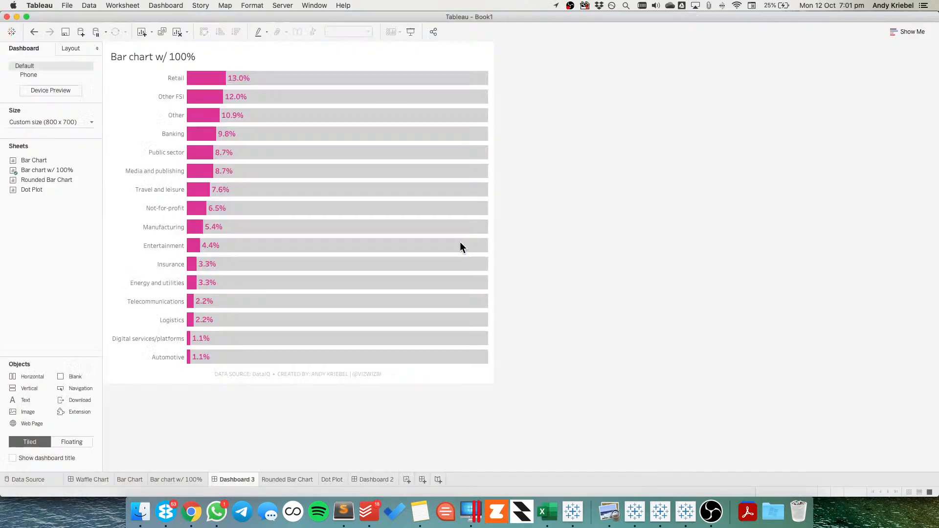
double_click(170, 55)
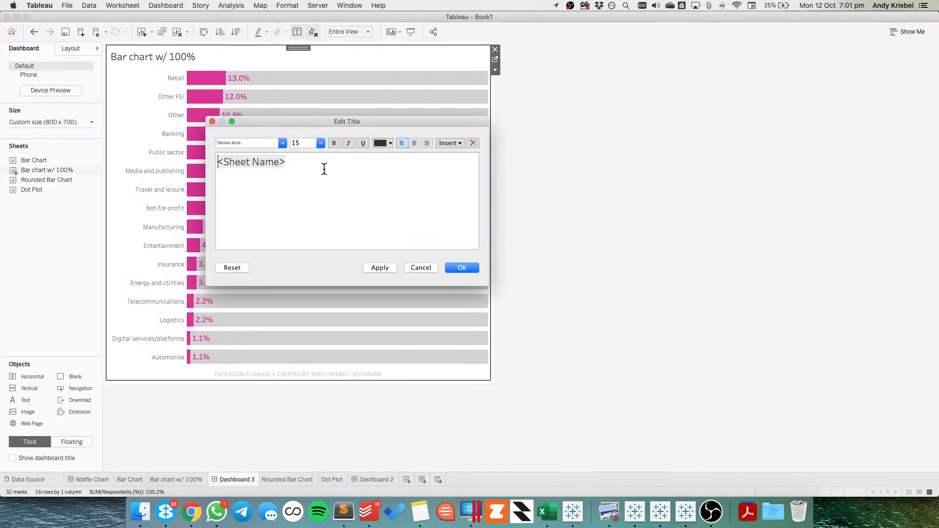
left_click_drag(315, 166, 163, 154)
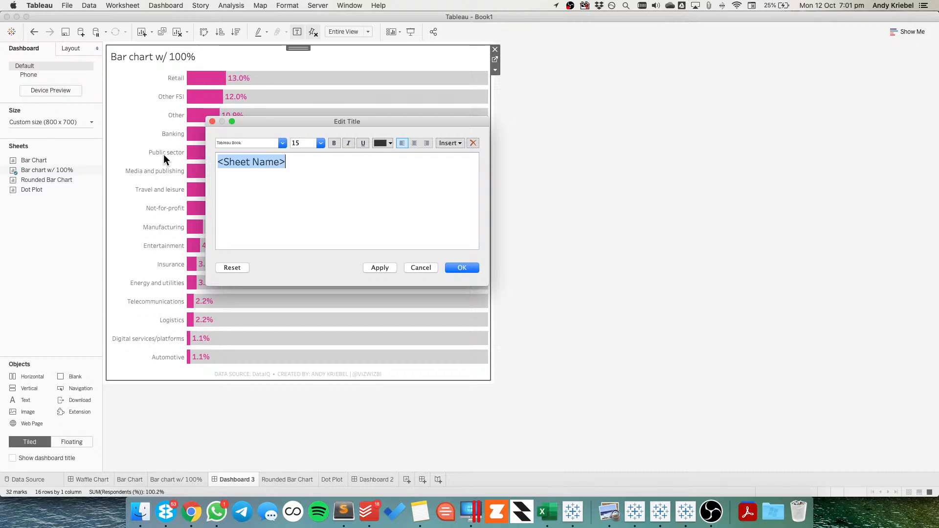
type("RESPON")
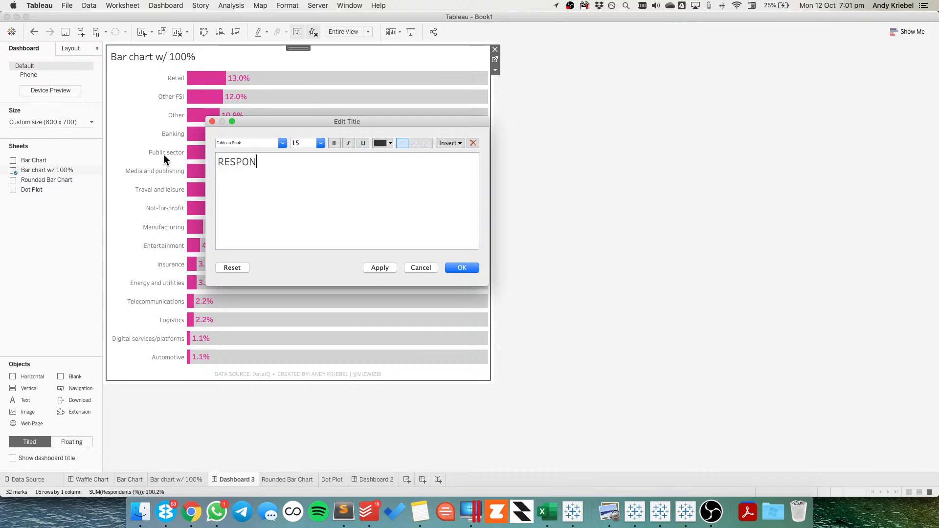
type("DENTS BY INDUSTRY ")
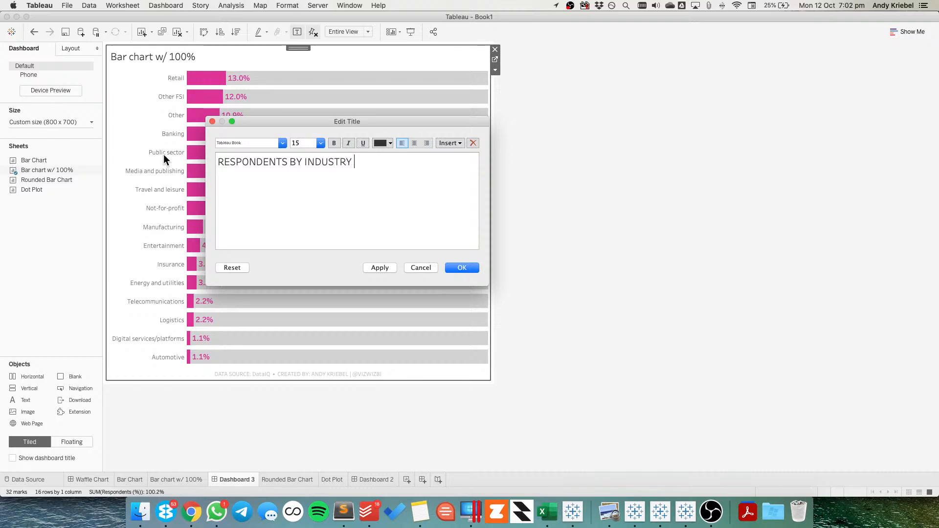
type("SECTOR")
key("Up")
key("Return")
key("Up")
Switch to Chrome to read the report's introduction and key findings pages, and return to the title editor in Tableau
key("super+Tab")
scroll(450, 274, "down", 1)
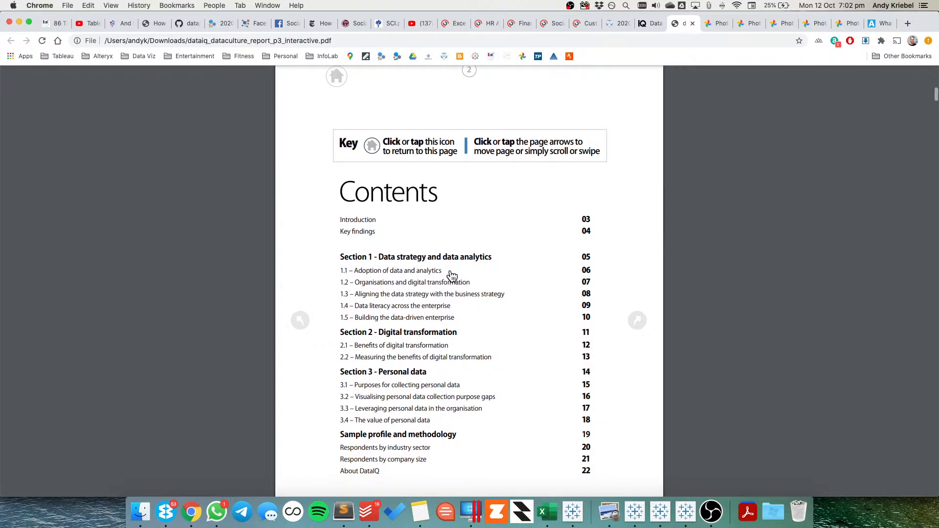
scroll(451, 274, "down", 10)
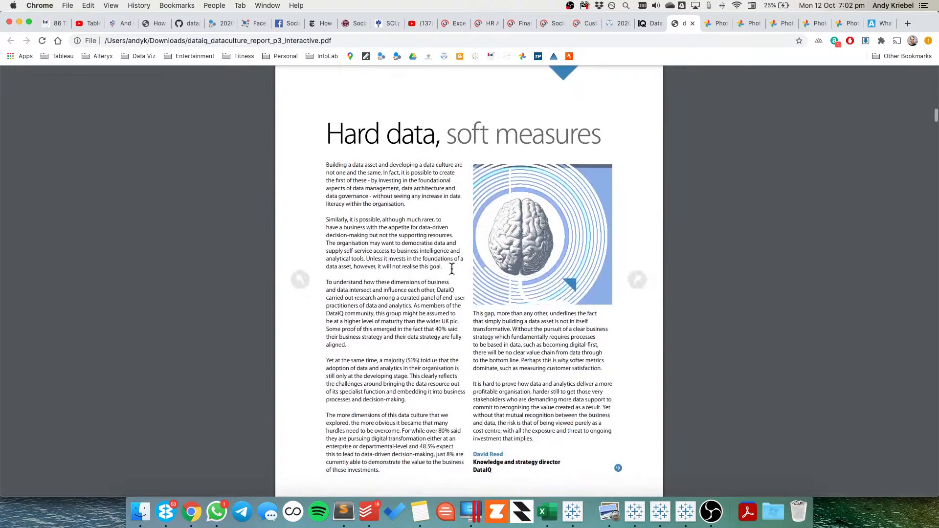
scroll(451, 269, "down", 1)
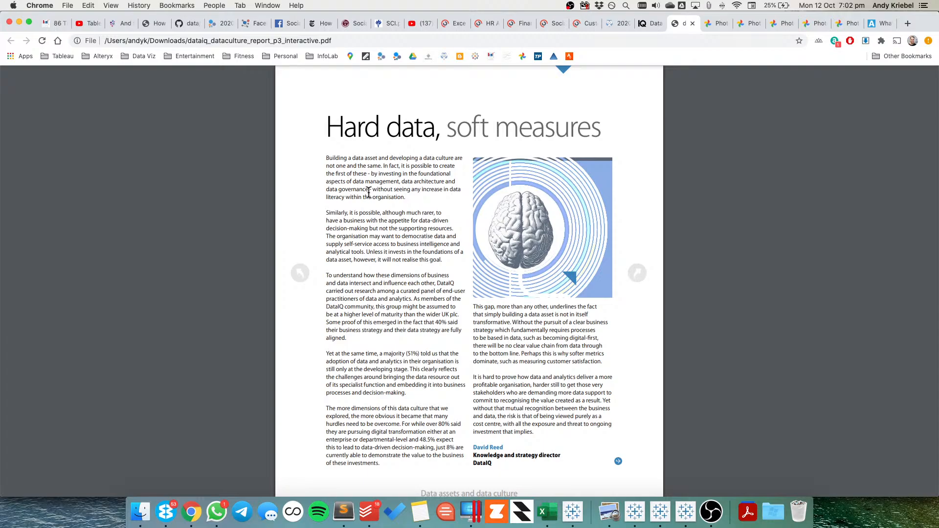
scroll(410, 275, "down", 2)
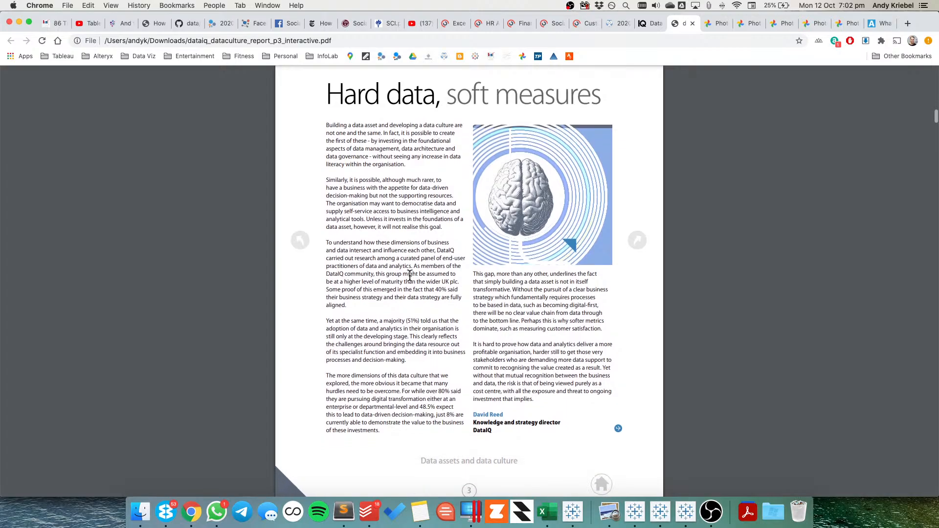
scroll(410, 275, "down", 2)
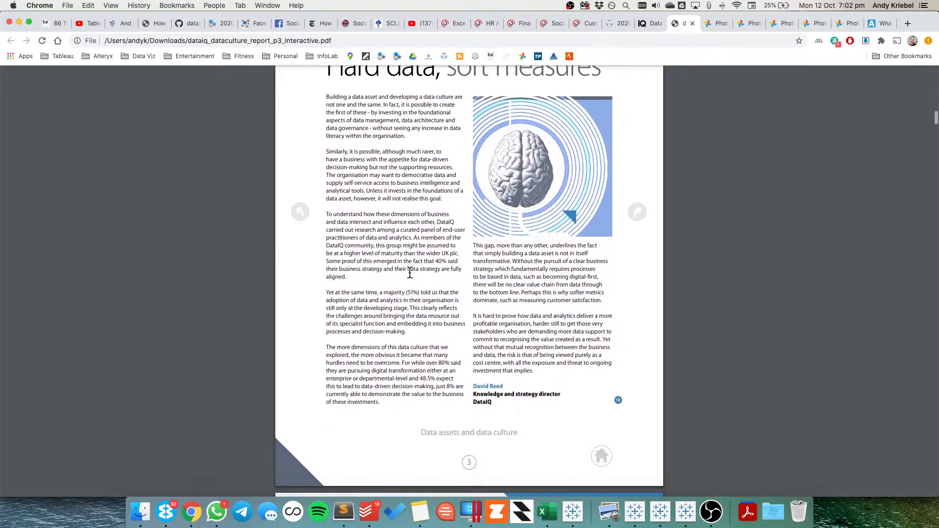
scroll(410, 274, "down", 1)
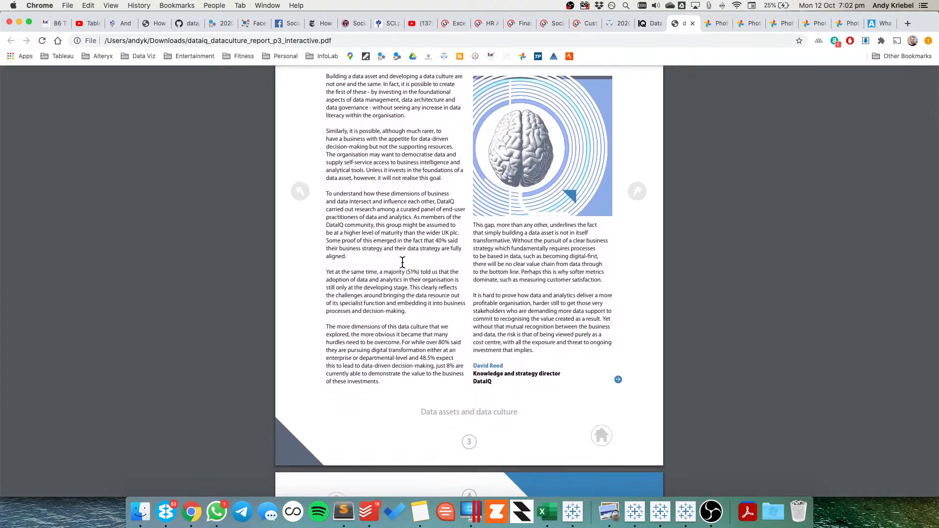
scroll(402, 262, "down", 2)
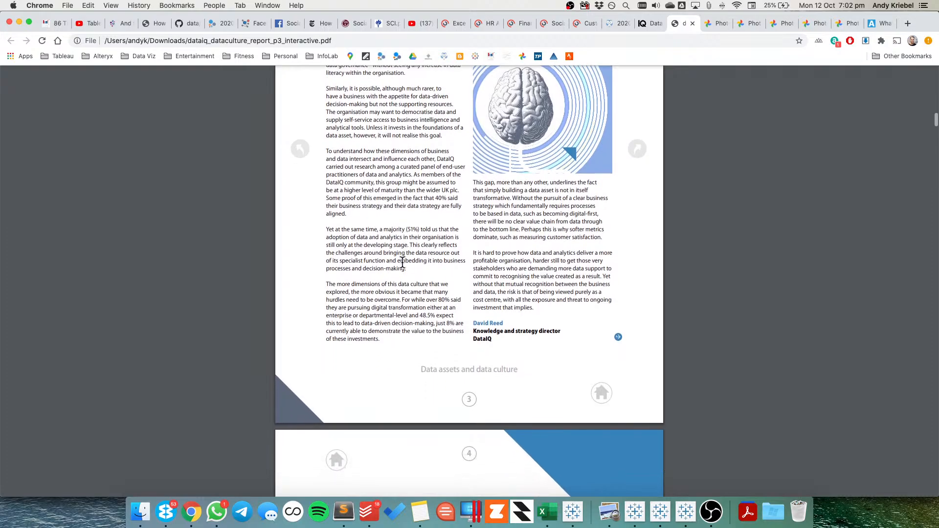
scroll(402, 263, "down", 10)
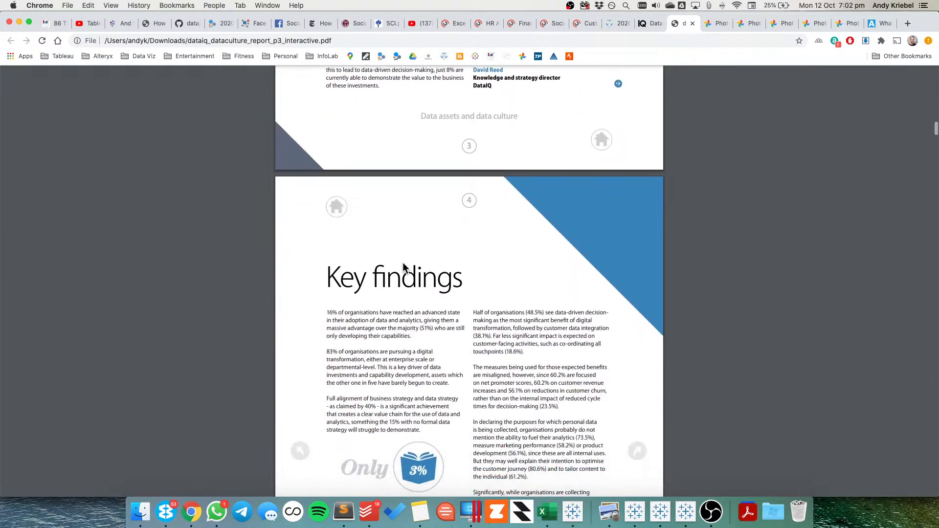
scroll(402, 263, "up", 20)
key("super+Tab")
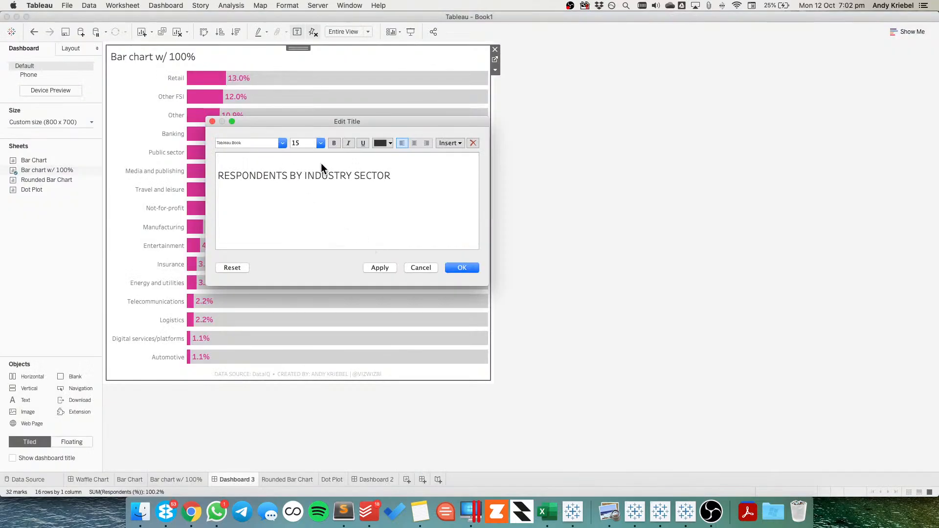
Enter "WHAT PERCENTAGE" on the empty first line of the title
type("WHAT PERC")
key("BackSpace")
key("BackSpace")
key("BackSpace")
type("PERCENTAGE")
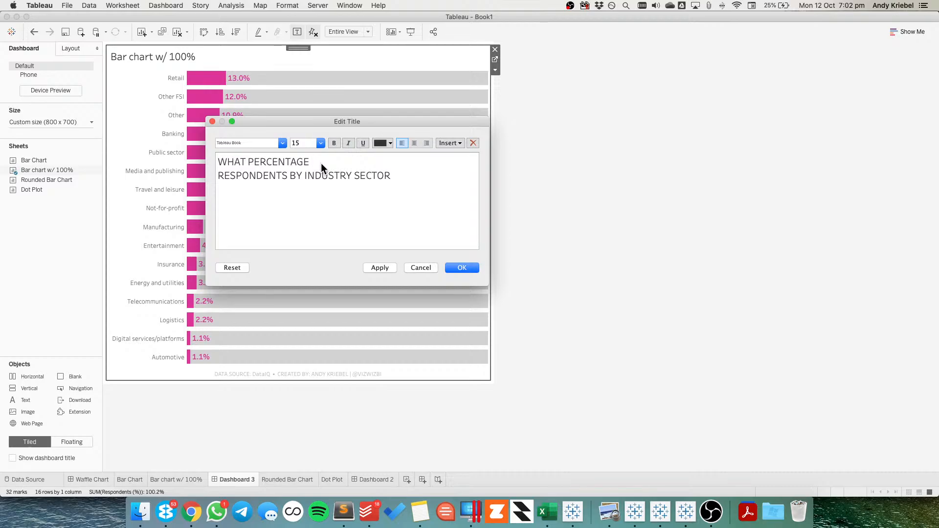
Switch to Chrome and examine the report's introduction, key findings and Section 1 chart pages
key("super+Tab")
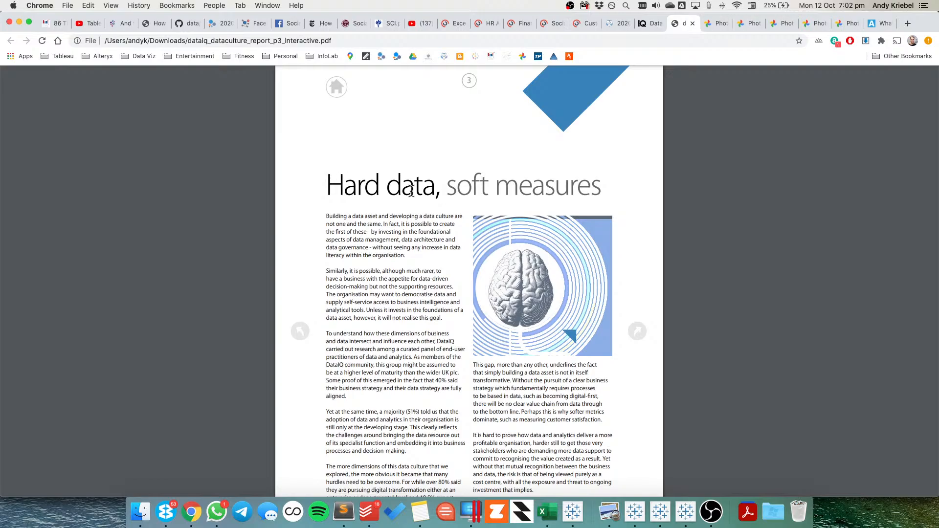
scroll(443, 287, "down", 5)
scroll(442, 283, "down", 5)
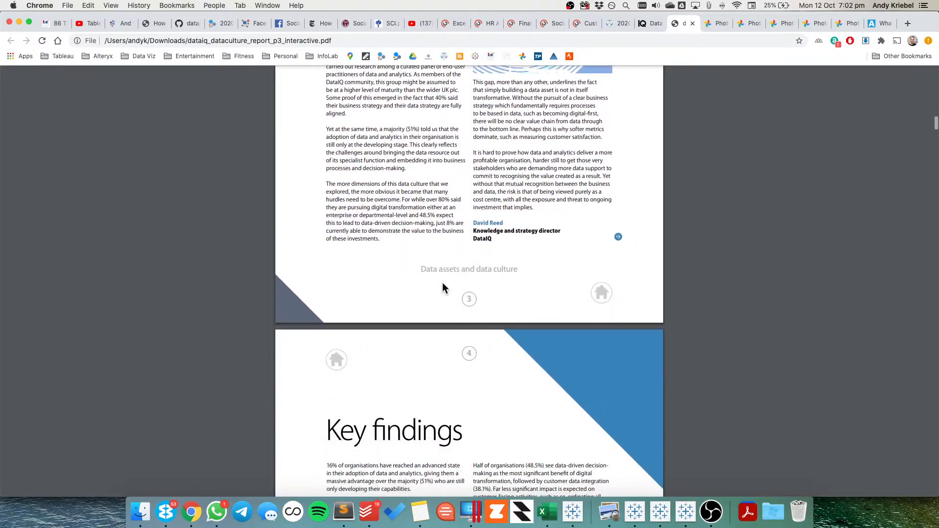
scroll(443, 283, "down", 2)
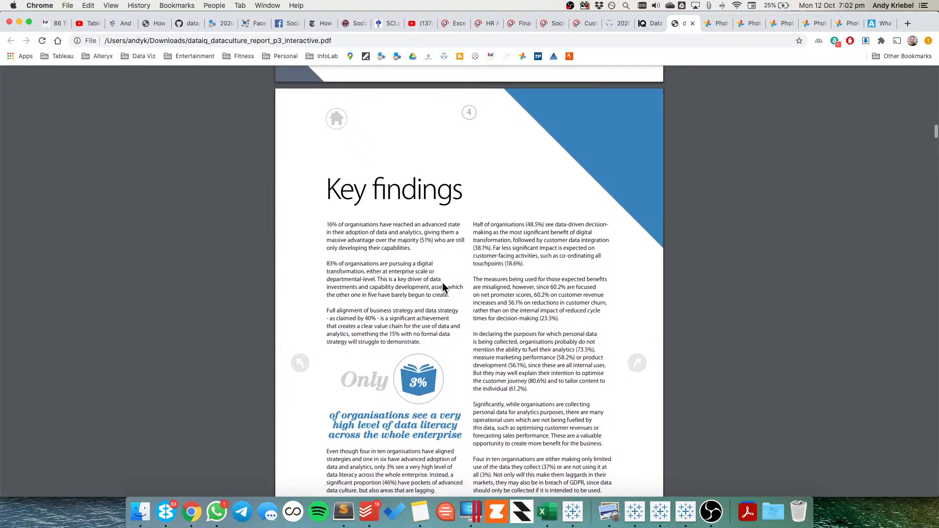
scroll(442, 283, "down", 6)
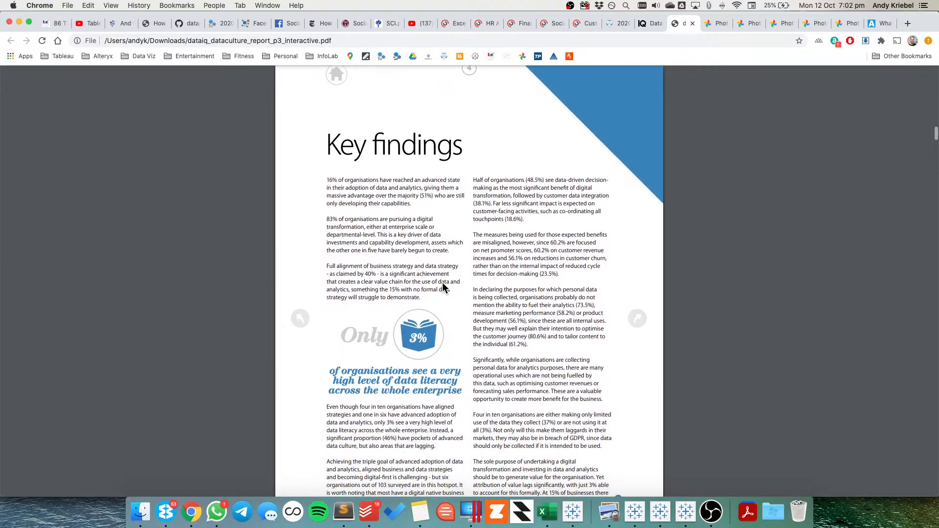
scroll(442, 283, "down", 10)
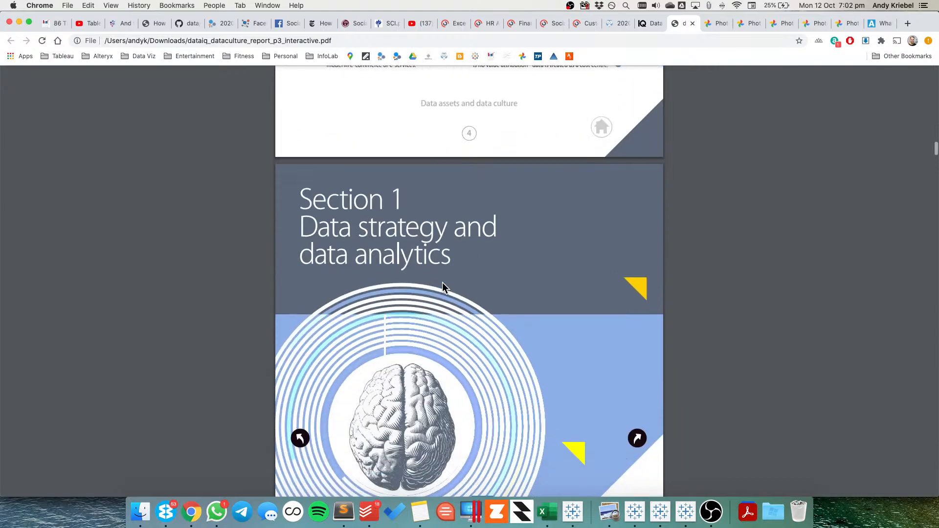
scroll(442, 283, "down", 7)
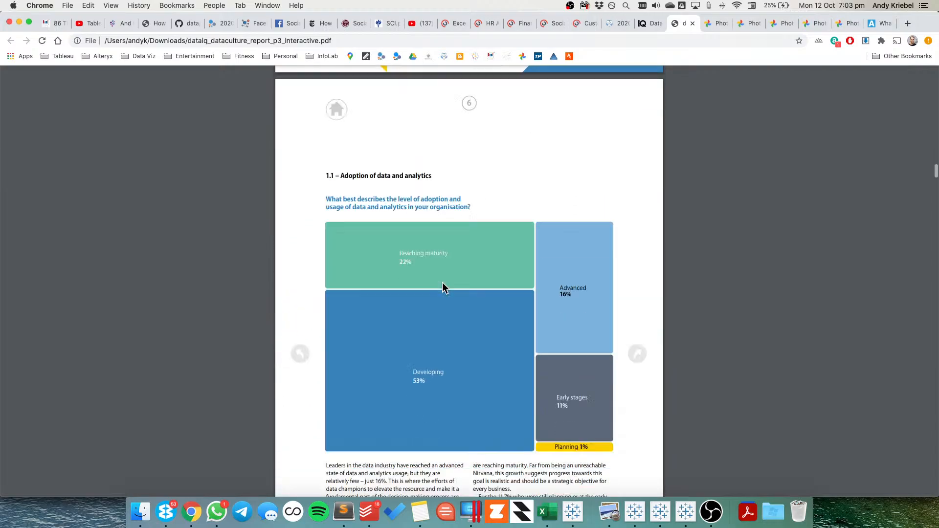
scroll(442, 286, "down", 12)
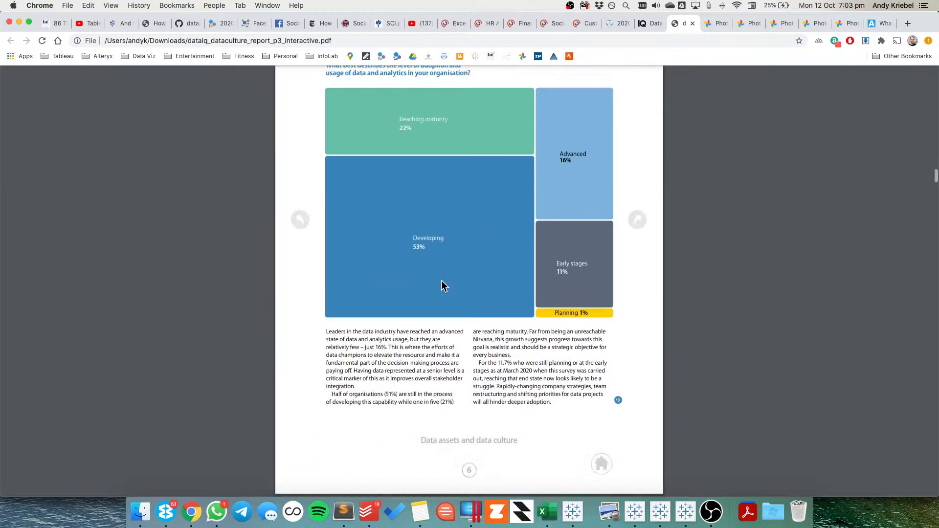
scroll(441, 285, "down", 14)
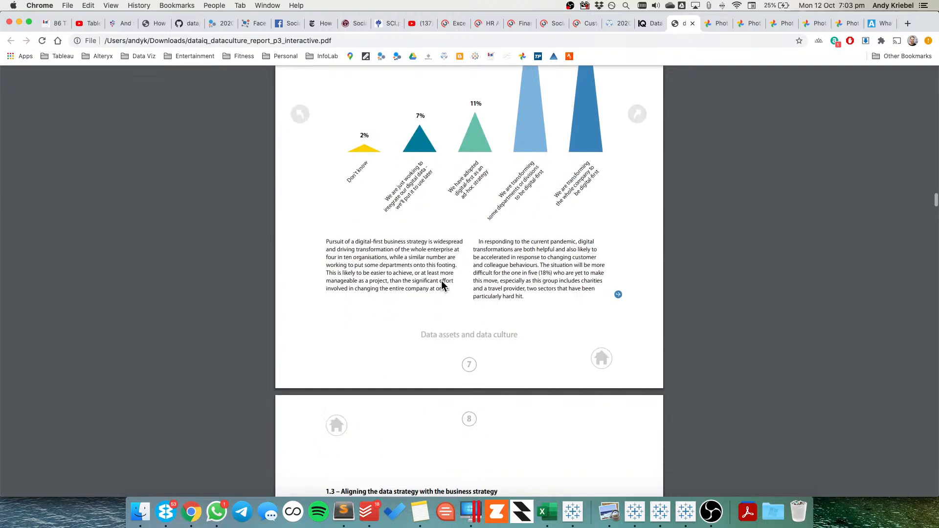
scroll(441, 280, "up", 20)
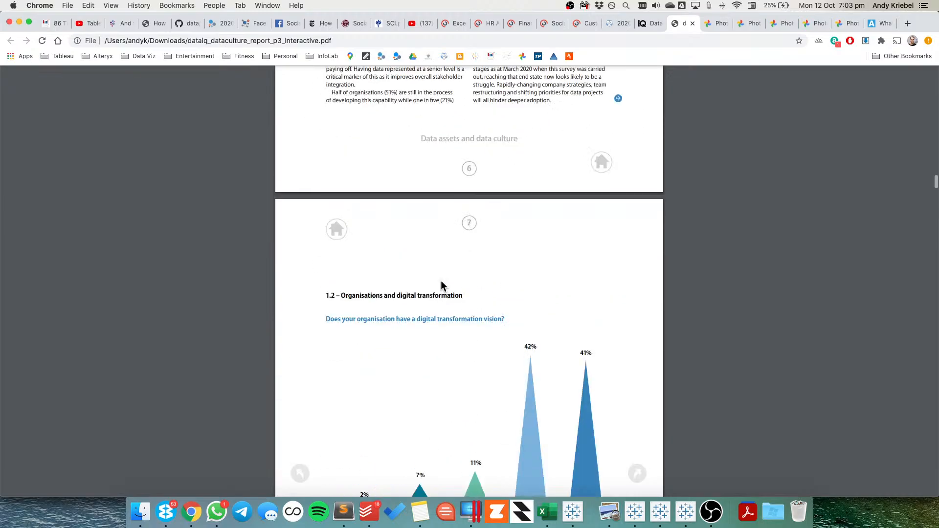
Switch back to Tableau and replace the title's first line with "HOW MANY"
key("super+Tab")
left_click_drag(311, 162, 202, 155)
type("WHO")
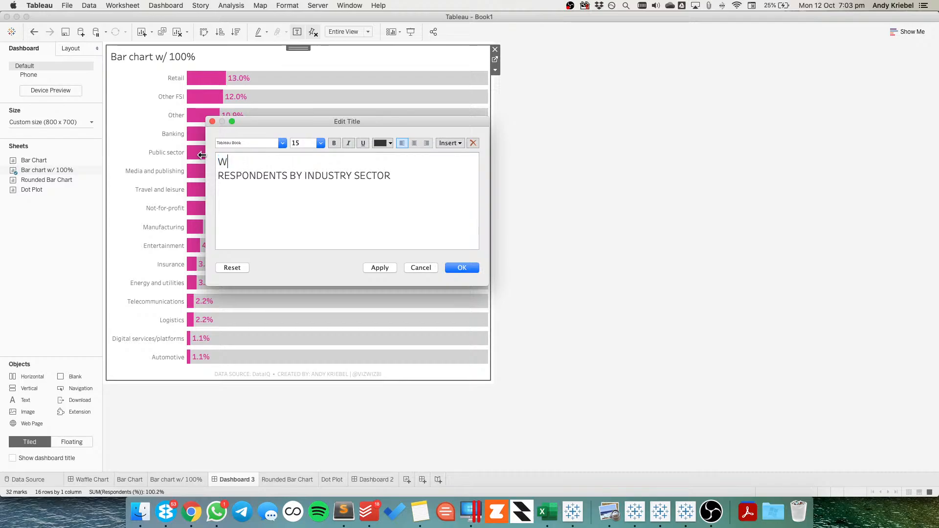
key("BackSpace")
key("BackSpace")
key("BackSpace")
type("HOW MANWY")
key("BackSpace")
key("BackSpace")
Join the two title lines and reword them to "WHAT PERCENTAGE OF RESPONDENTS BY INDUSTRY SECTOR FOR"
key("BackSpace")
type("T")
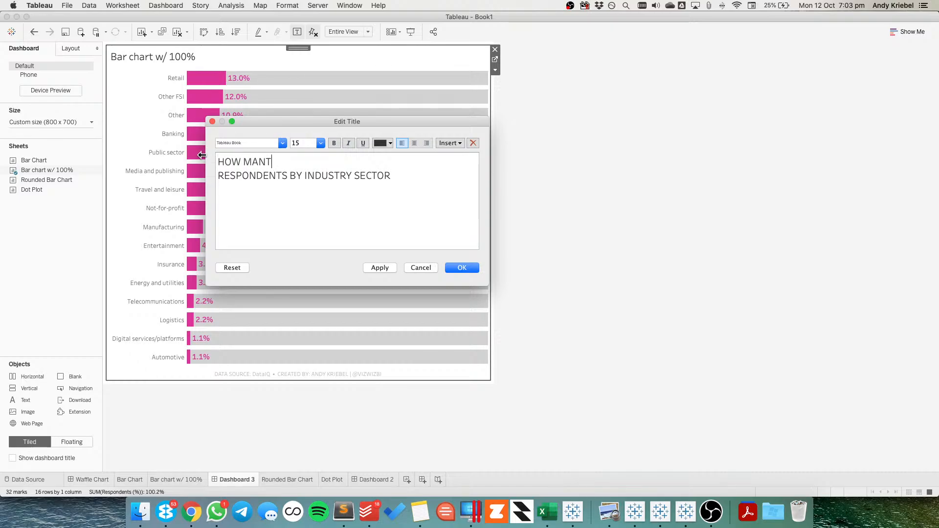
key("BackSpace")
type("Y")
key("Right")
key("BackSpace")
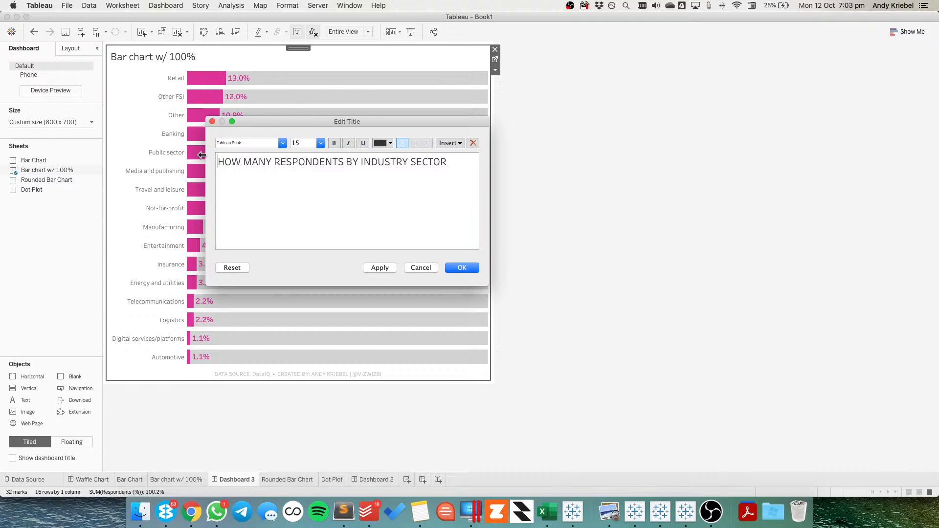
type("WHAT PERCENT")
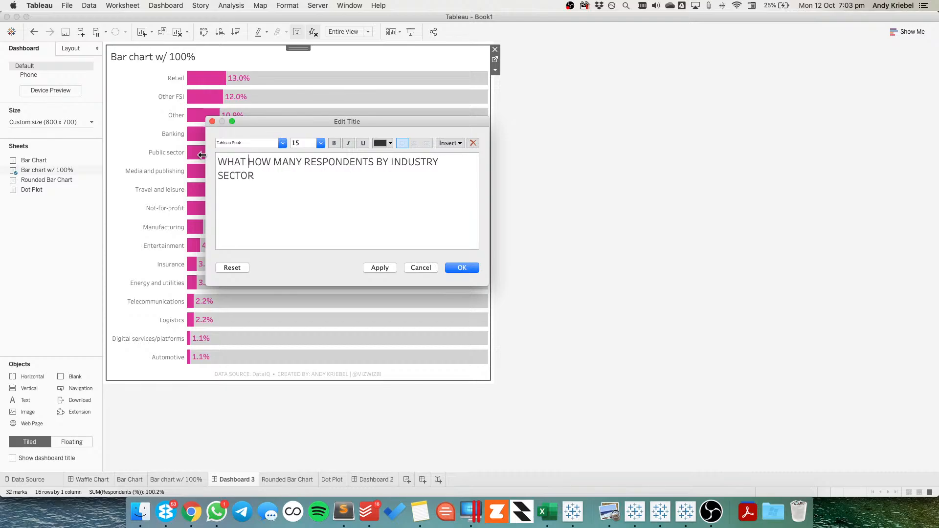
type("AGE")
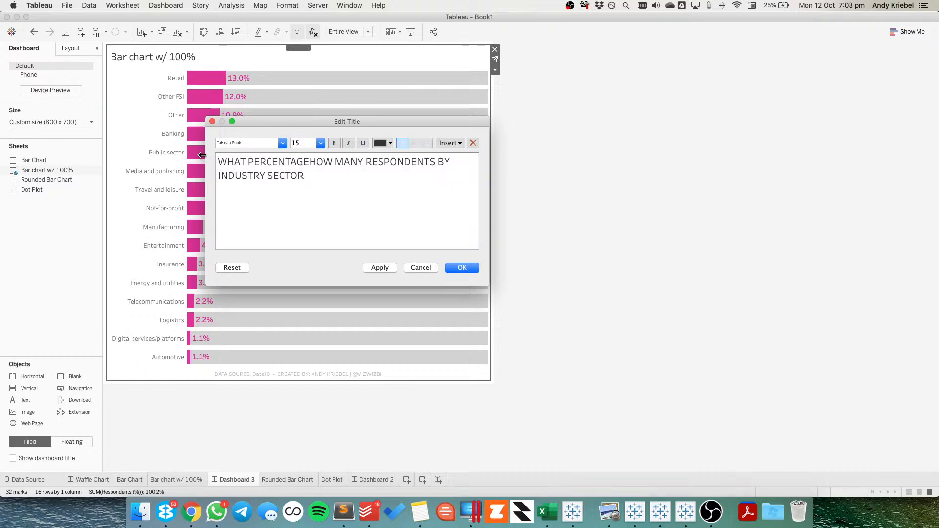
type(" OF")
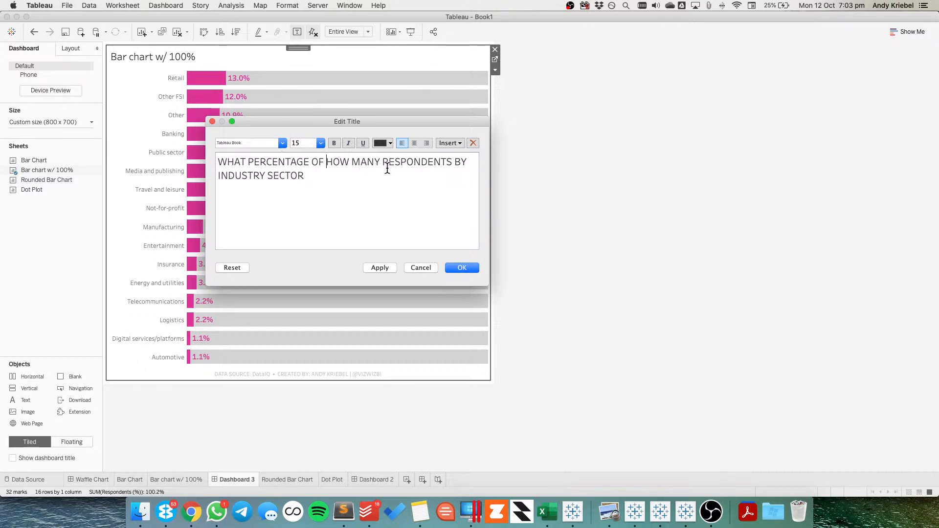
left_click(384, 161, "shift")
key("BackSpace")
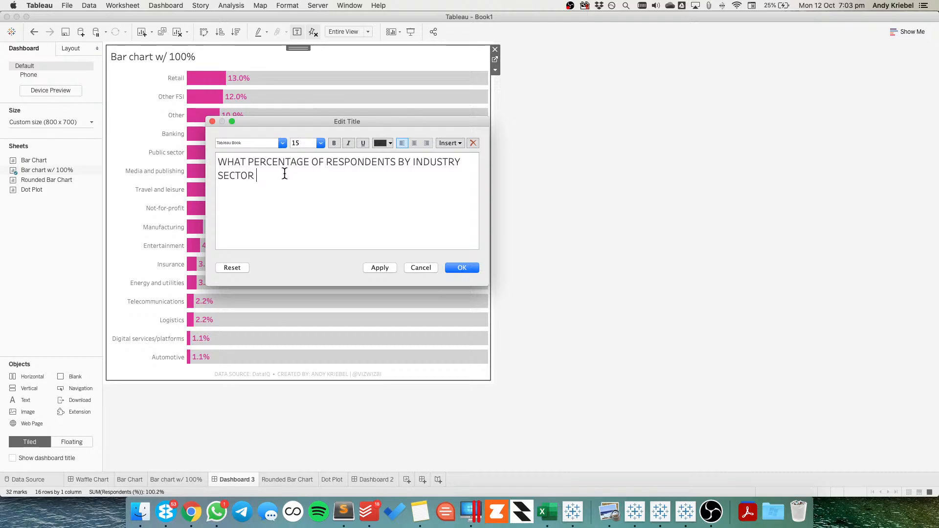
type("FOR")
Switch to Chrome to look at the report's cover page, and return to the title editor in Tableau
key("super+Tab")
scroll(438, 210, "up", 20)
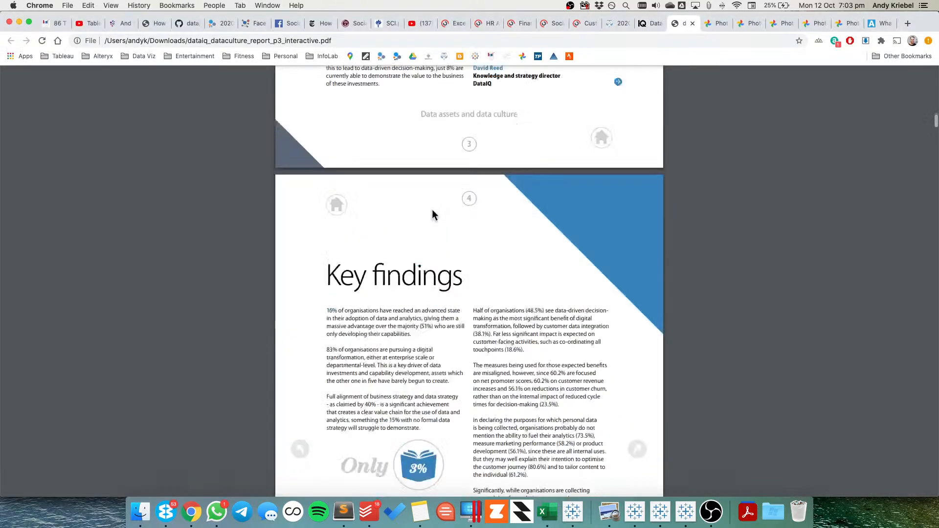
scroll(437, 214, "down", 15)
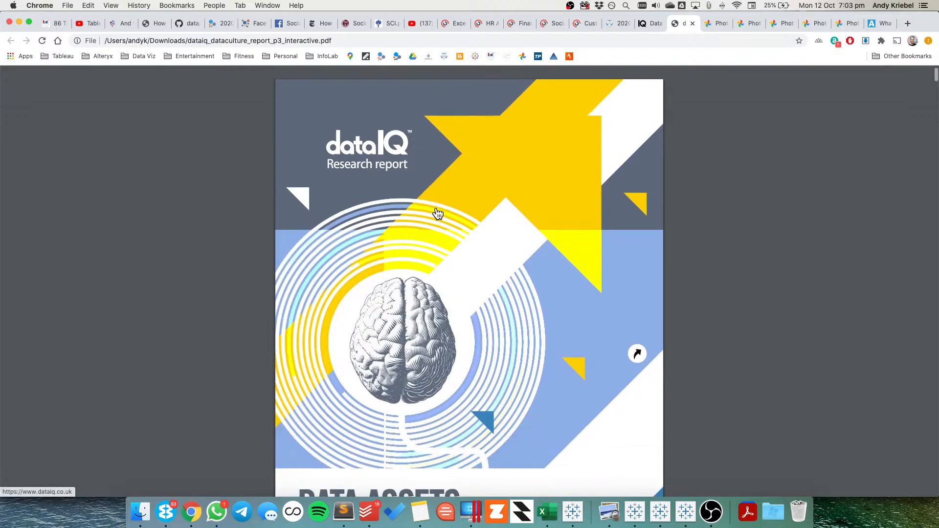
key("super+Tab")
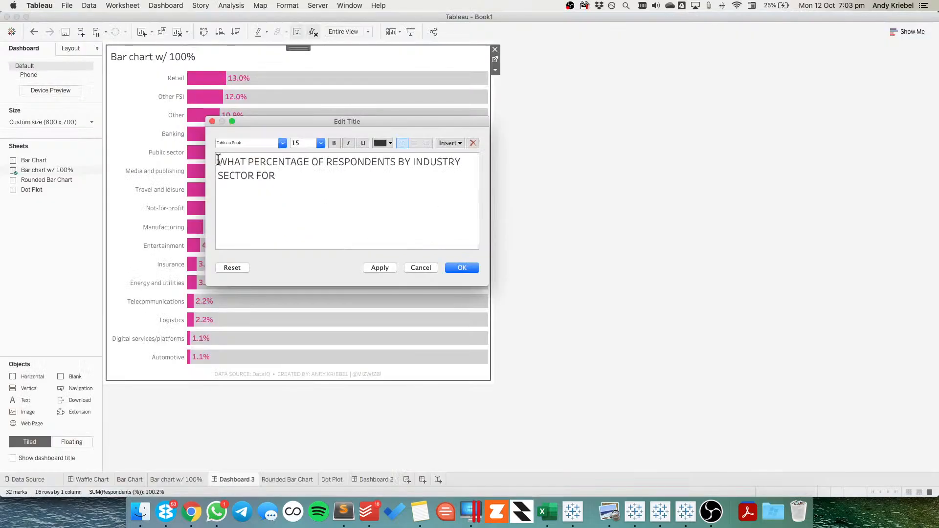
Insert "DATA ASSETS AND DATA CULTURE" as a separate line above the title text, checking the wording on the report cover in Chrome
left_click(218, 160)
type("DATA ASS")
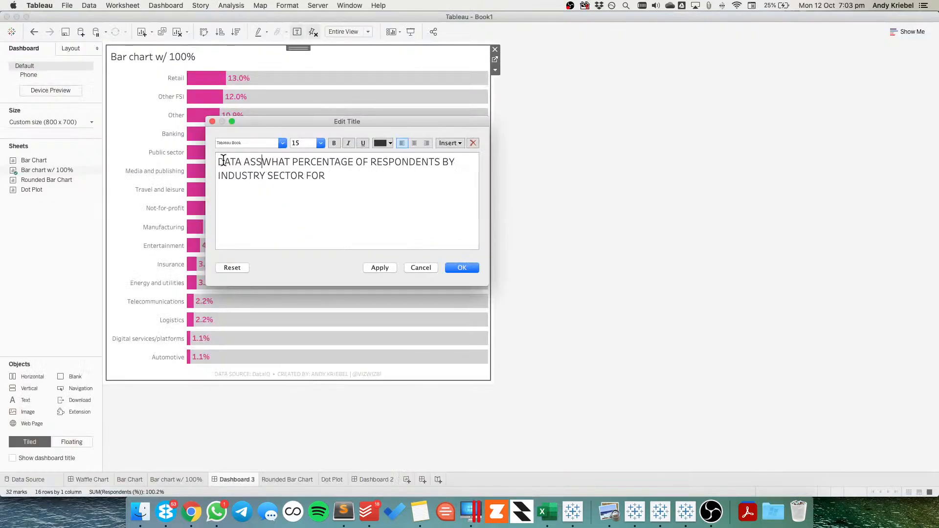
type("ETS")
key("super+Tab")
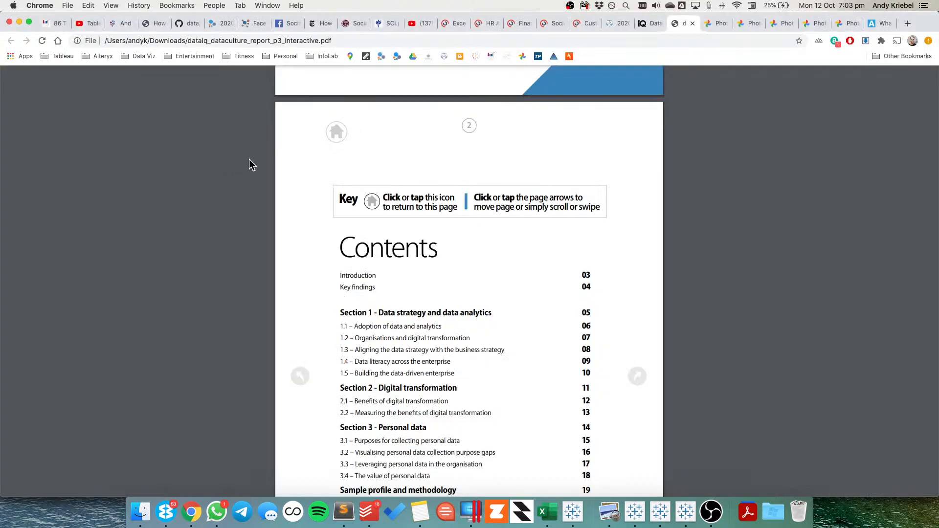
scroll(407, 236, "up", 10)
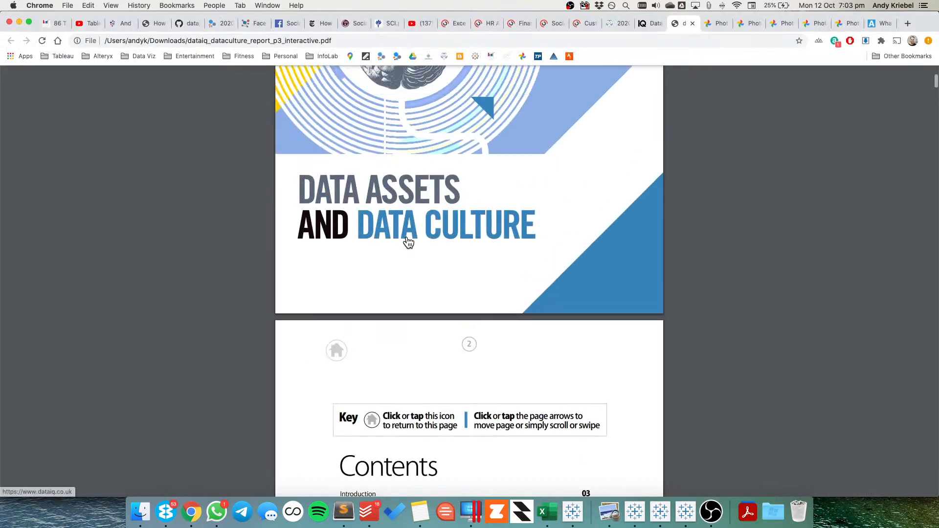
key("super+Tab")
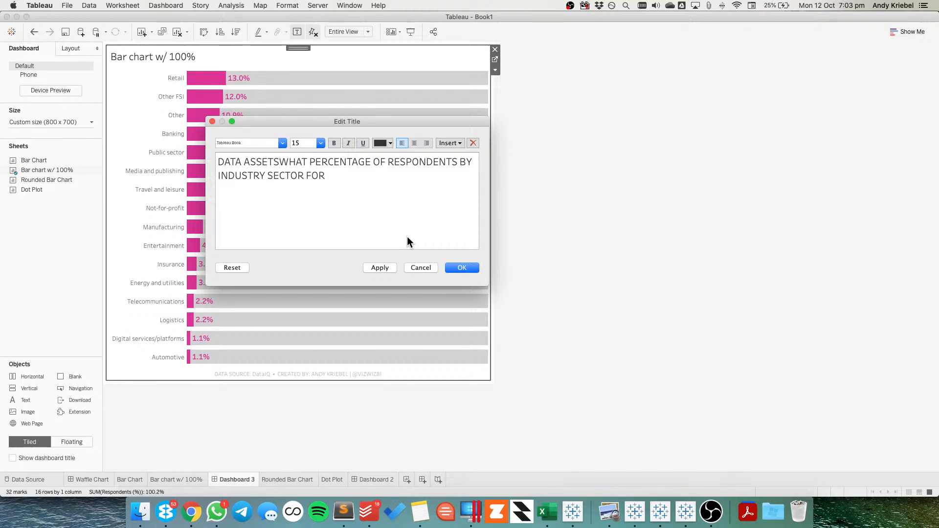
type("AND DATA CUS")
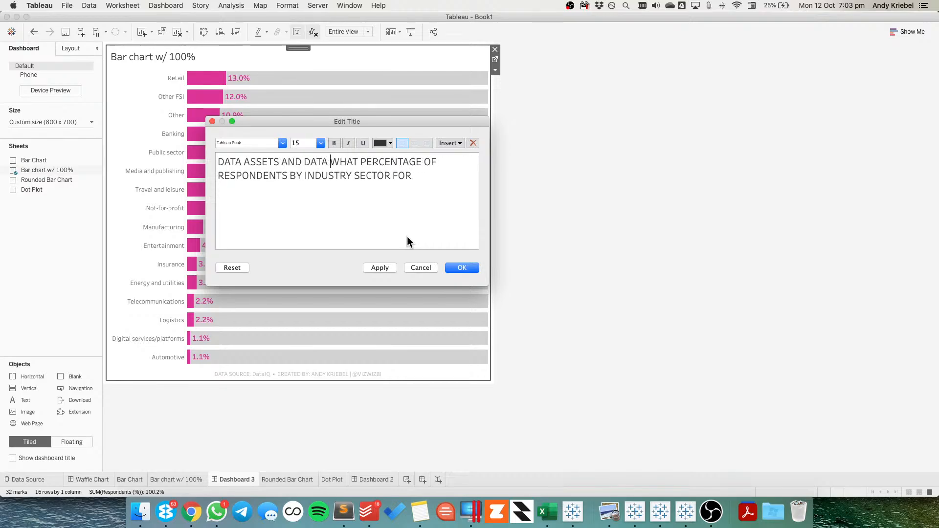
key("BackSpace")
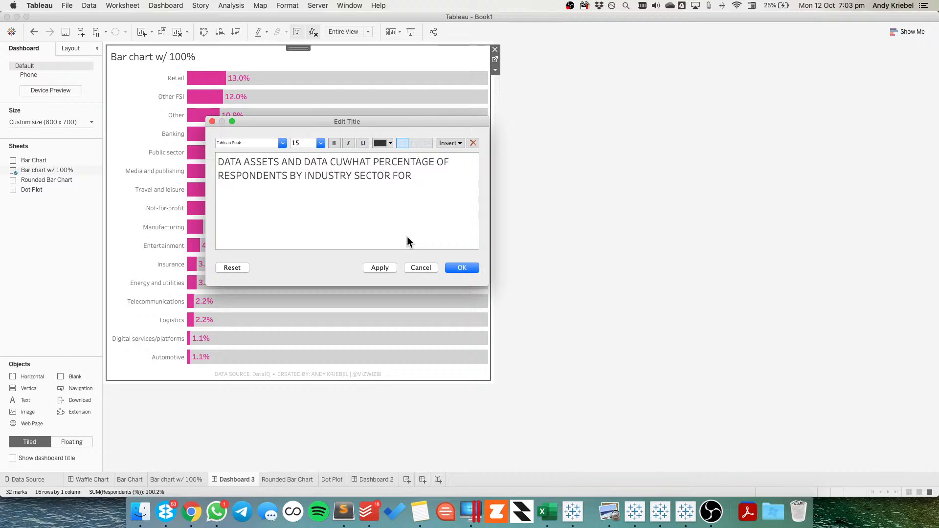
type("LTURE")
key("Return")
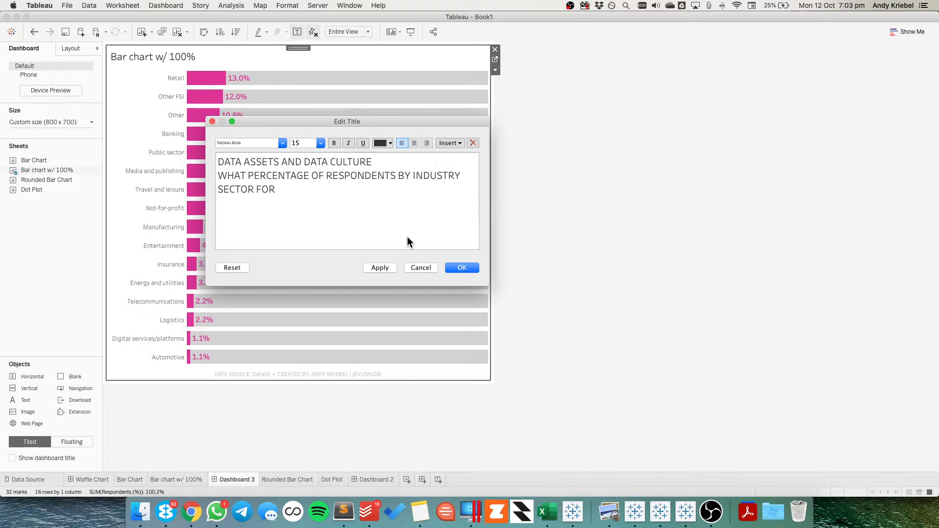
Trim the title's second line to "PERCENTAGE OF RESPONDENTS BY INDUSTRY SECTOR"
left_click(249, 175, "shift")
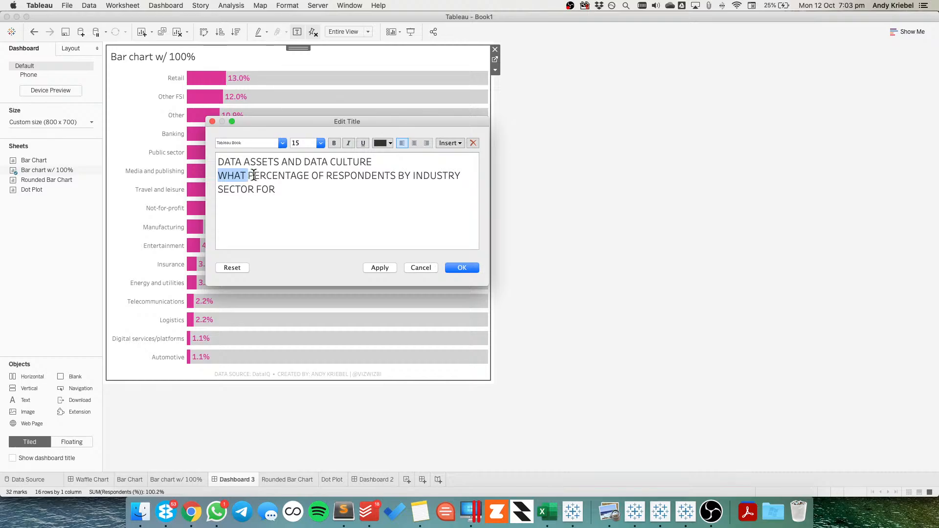
key("BackSpace")
left_click_drag(245, 189, 216, 184)
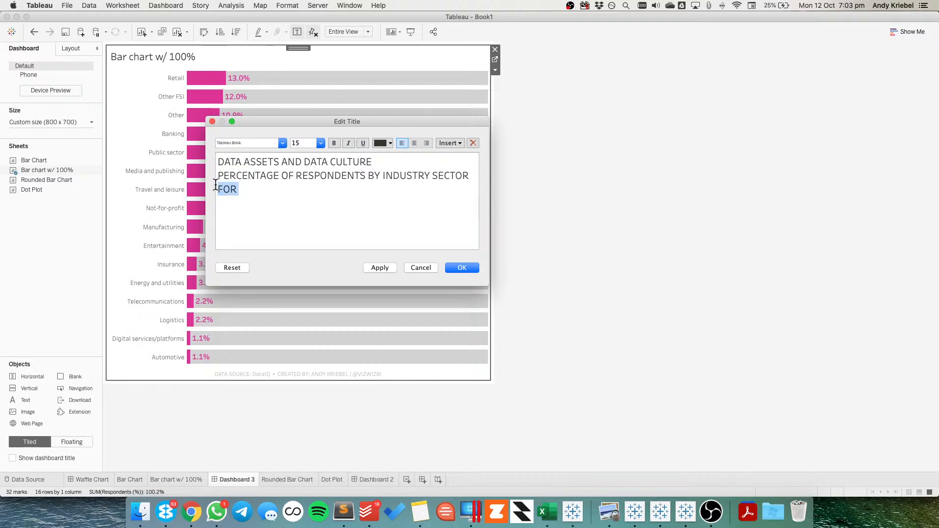
key("BackSpace")
key("BackSpace")
Extend the title's first line to "DataIQ: DATA ASSETS AND DATA CULTURE SURVEY"
left_click(408, 162)
type("SURVEY")
left_click(219, 161)
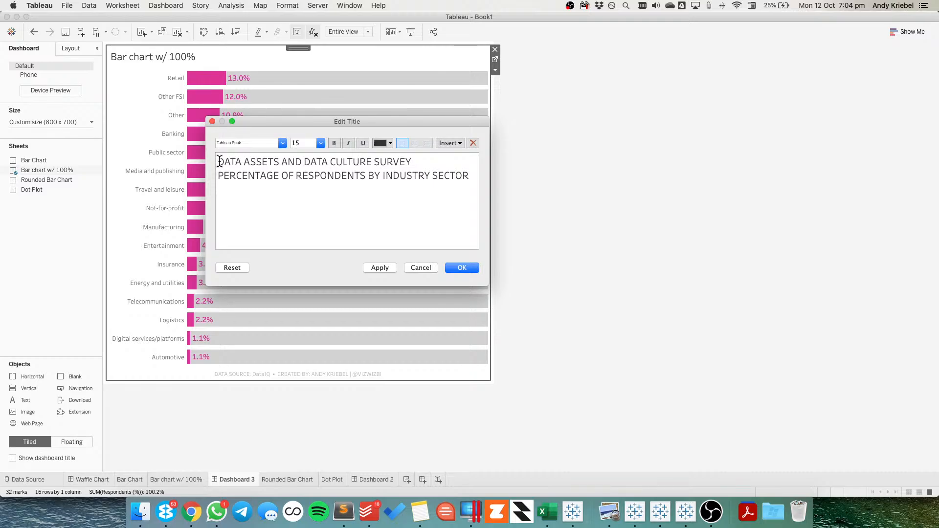
type("DataIQ:")
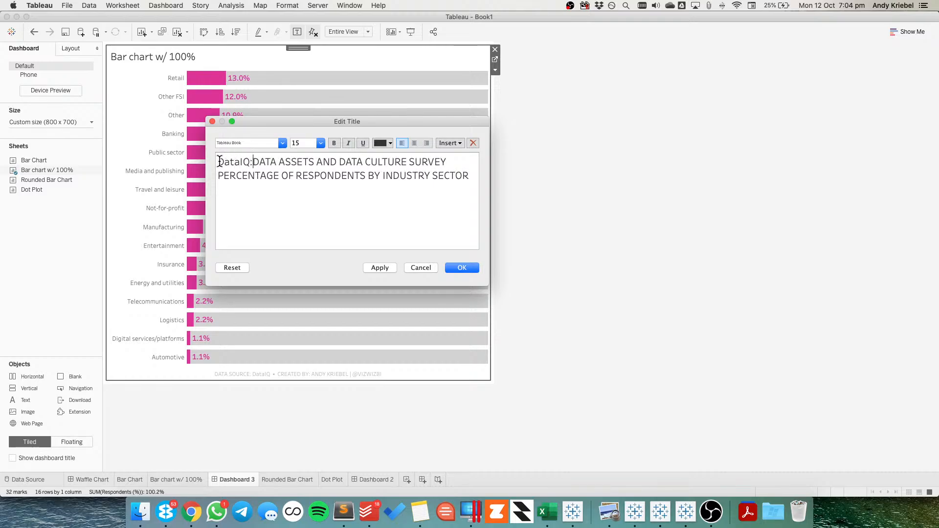
Format the title's second line with font size 10 and a grey text colour
left_click(474, 177)
triple_click(473, 177)
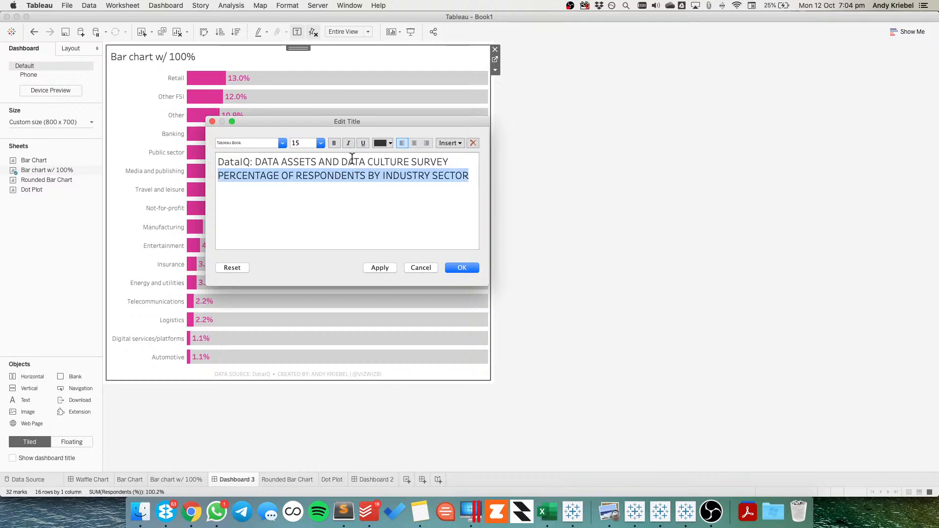
left_click(321, 142)
left_click(306, 167)
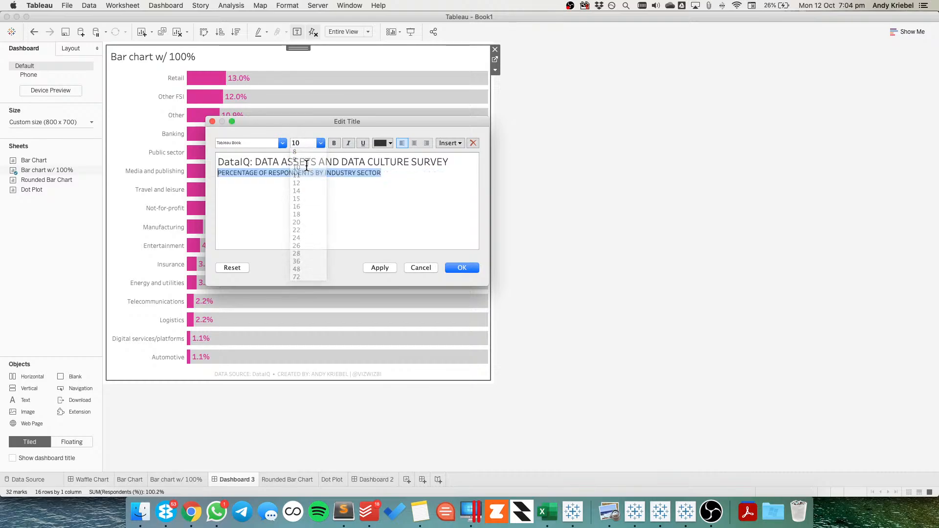
left_click(382, 143)
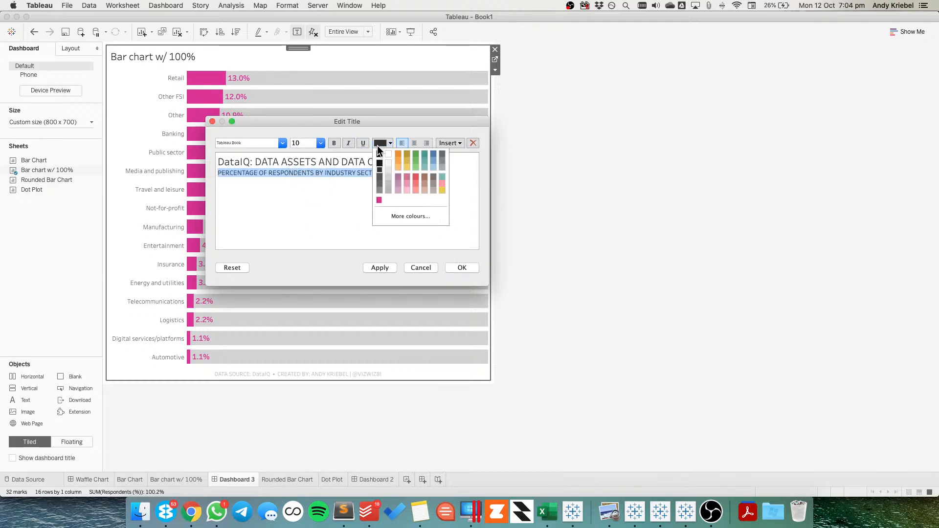
left_click(380, 190)
Format the title's first line as bold with font size 18 and apply the edited title to the dashboard chart
left_click(323, 163)
left_click_drag(462, 160, 210, 159)
left_click(321, 141)
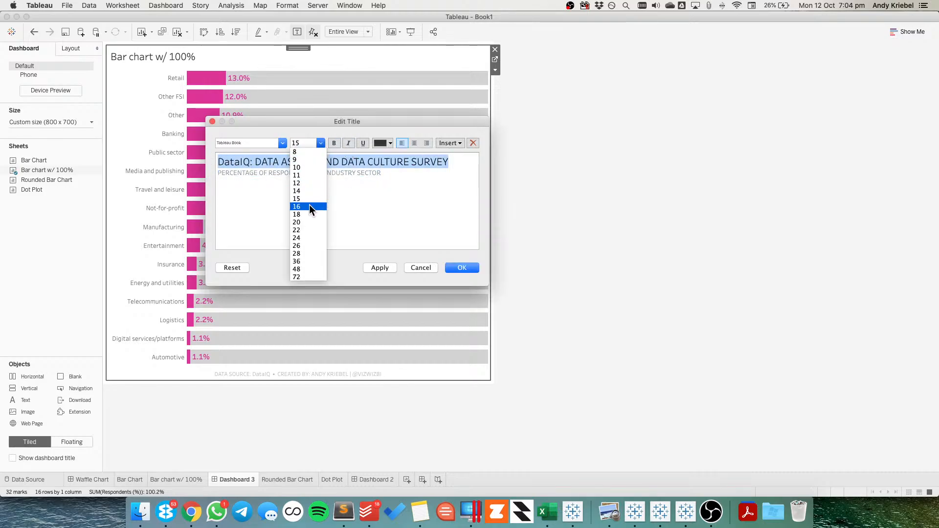
left_click(309, 212)
left_click(334, 142)
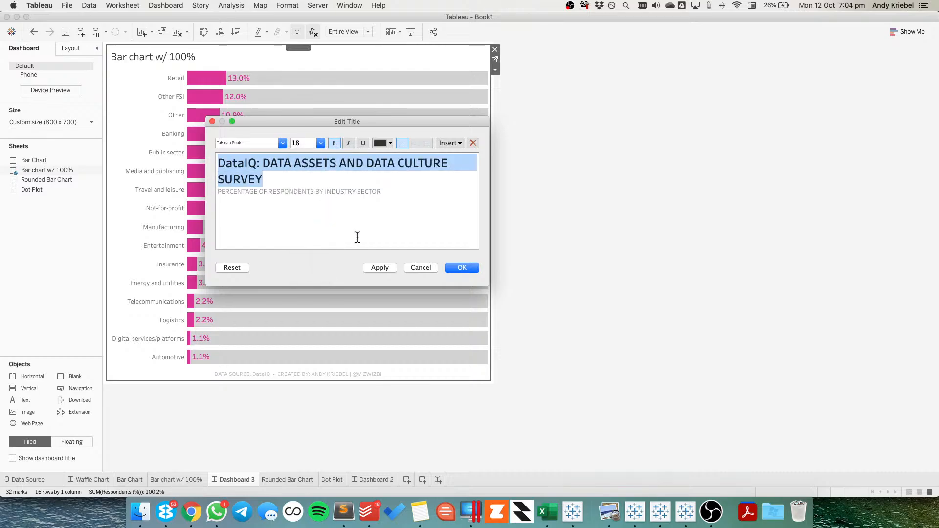
left_click(380, 268)
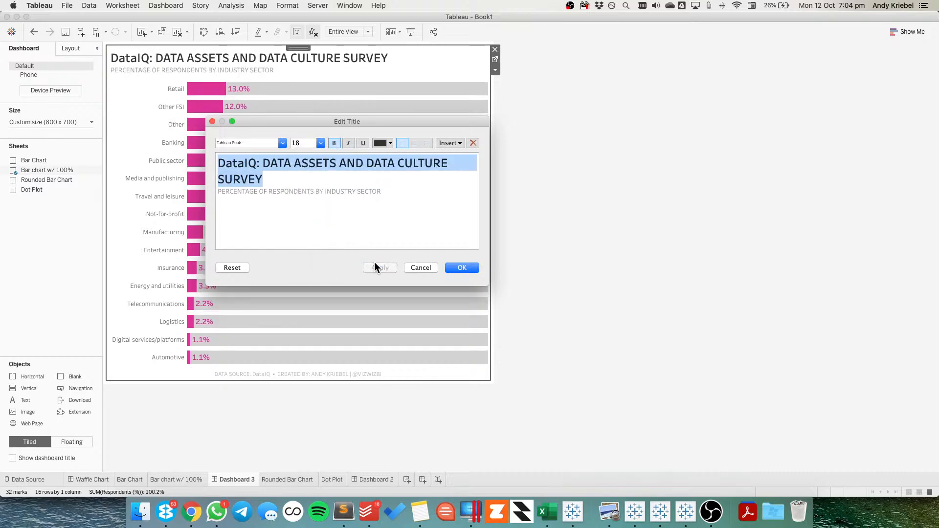
left_click(462, 269)
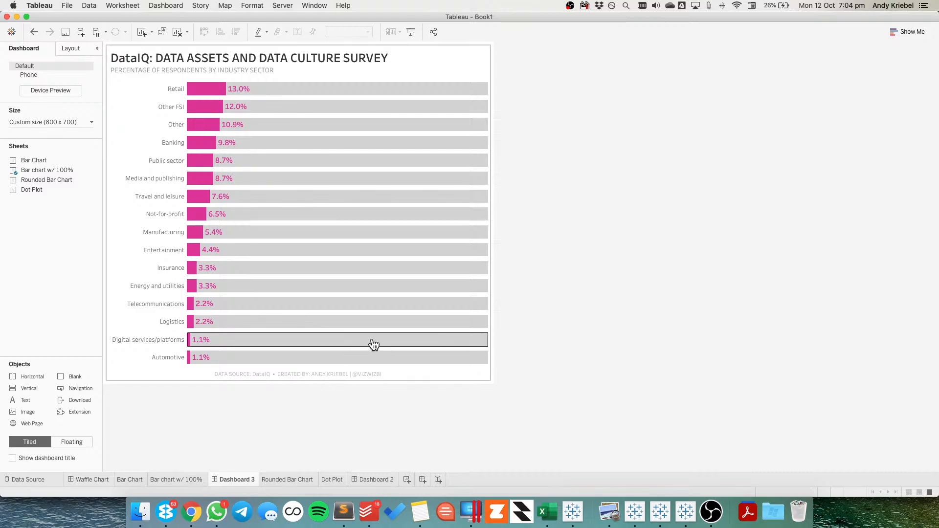
Switch to Chrome and bring up the portfolio photo of the rounded bar chart on common mental illness in England
key("super+Tab")
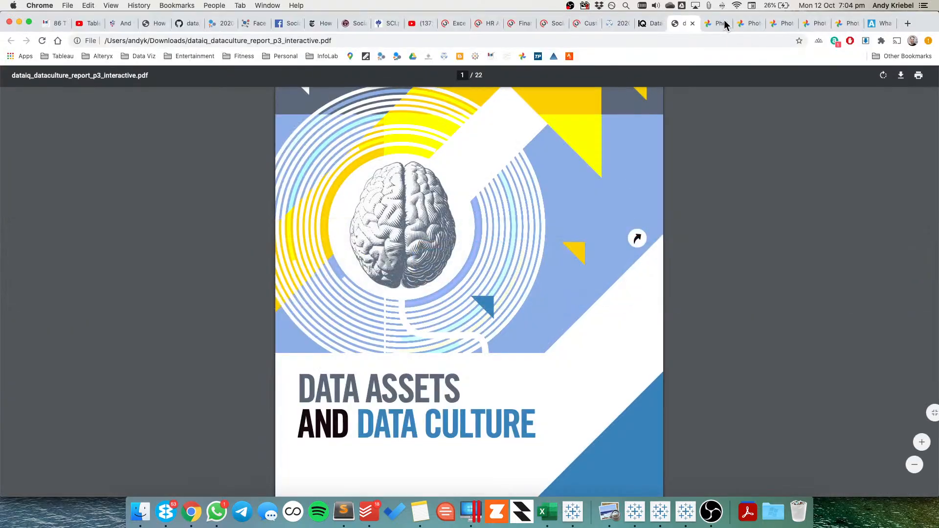
left_click(721, 23)
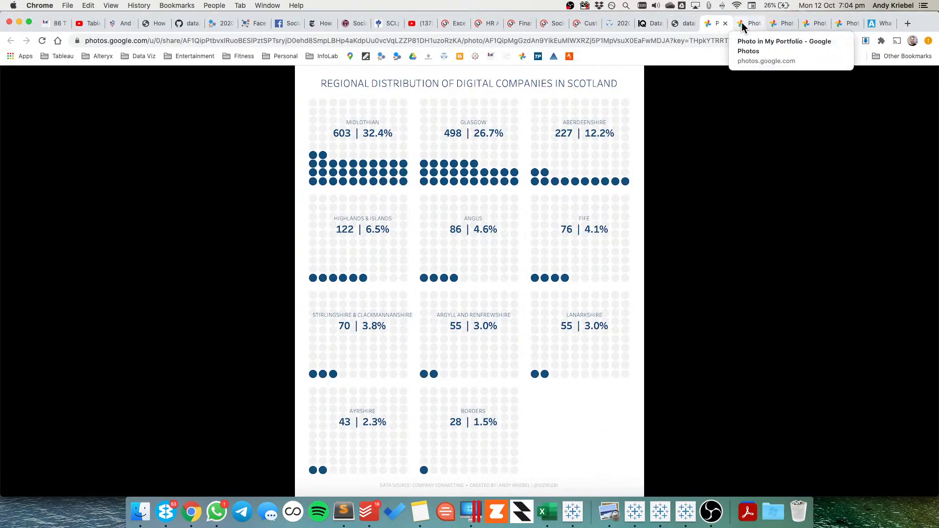
left_click(741, 22)
left_click(771, 23)
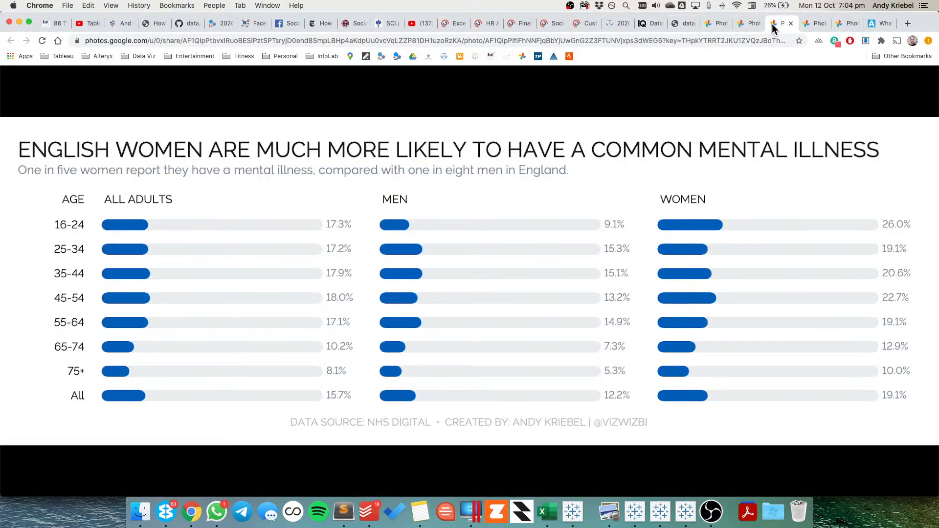